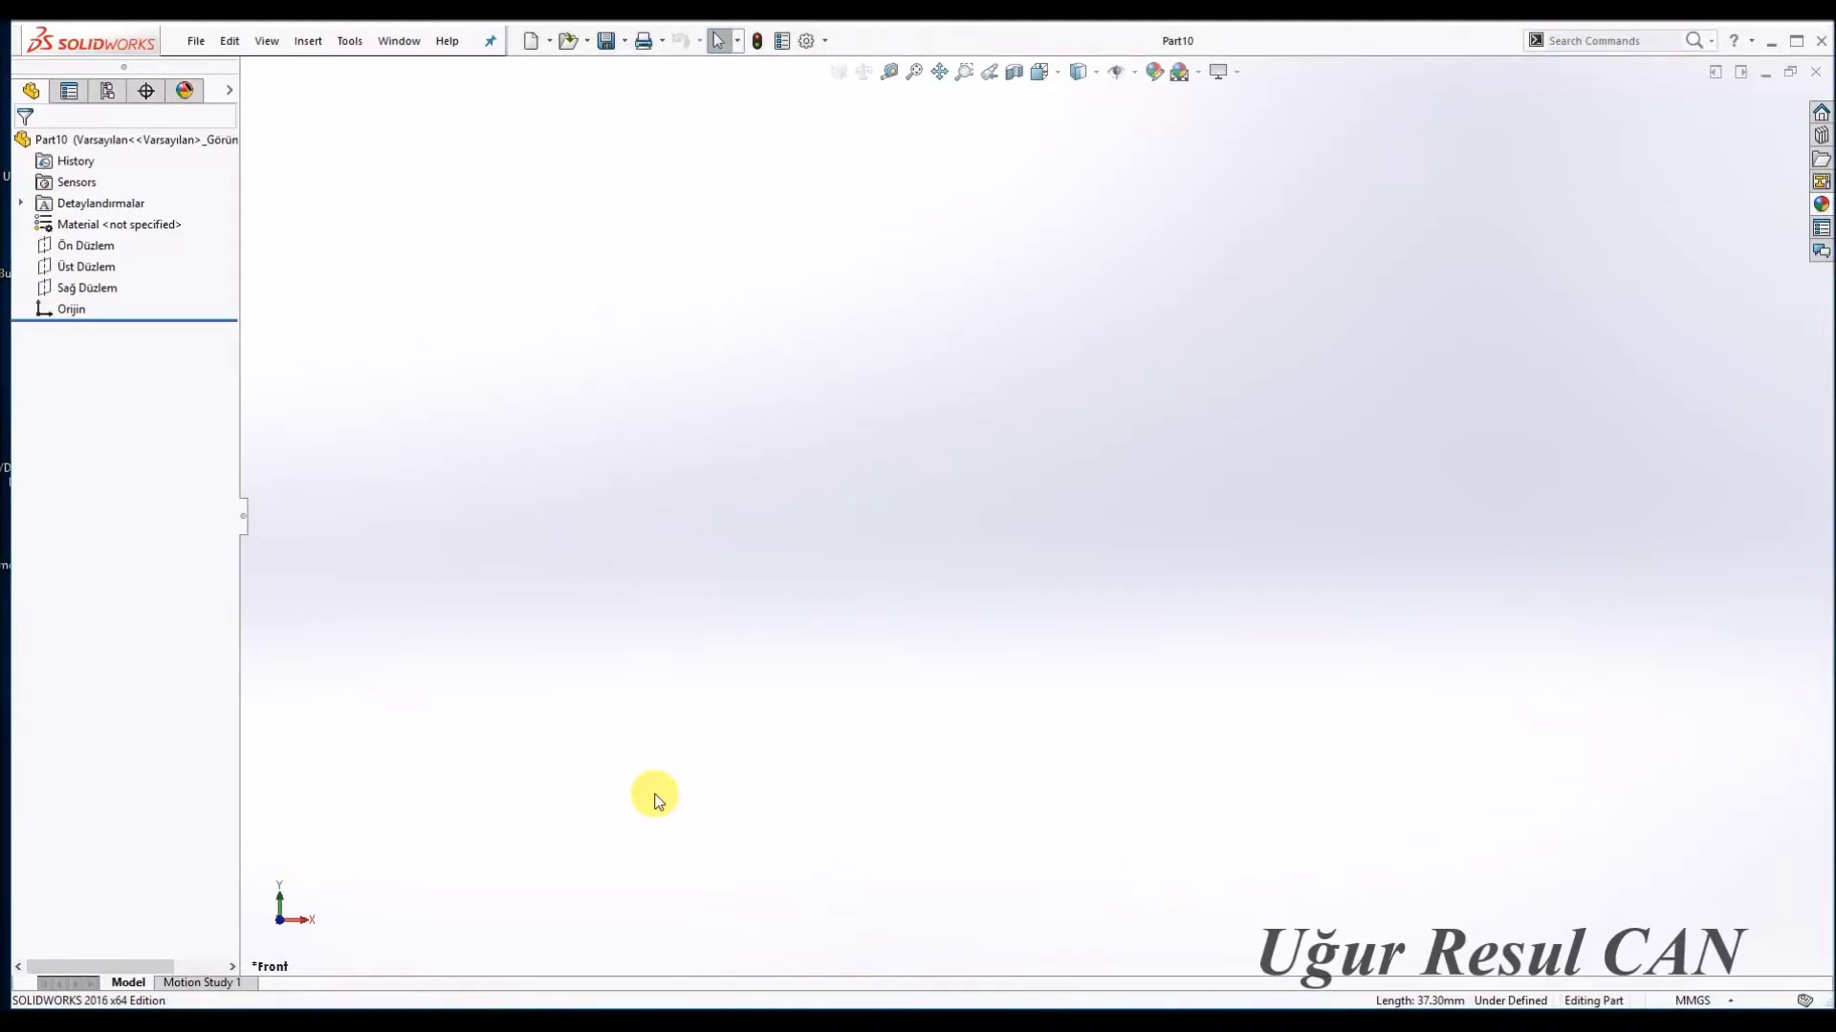
# Draw the closed stepped half-profile with lines on the front plane, starting at the origin.
pyautogui.click(84, 245)
pyautogui.click(143, 221)
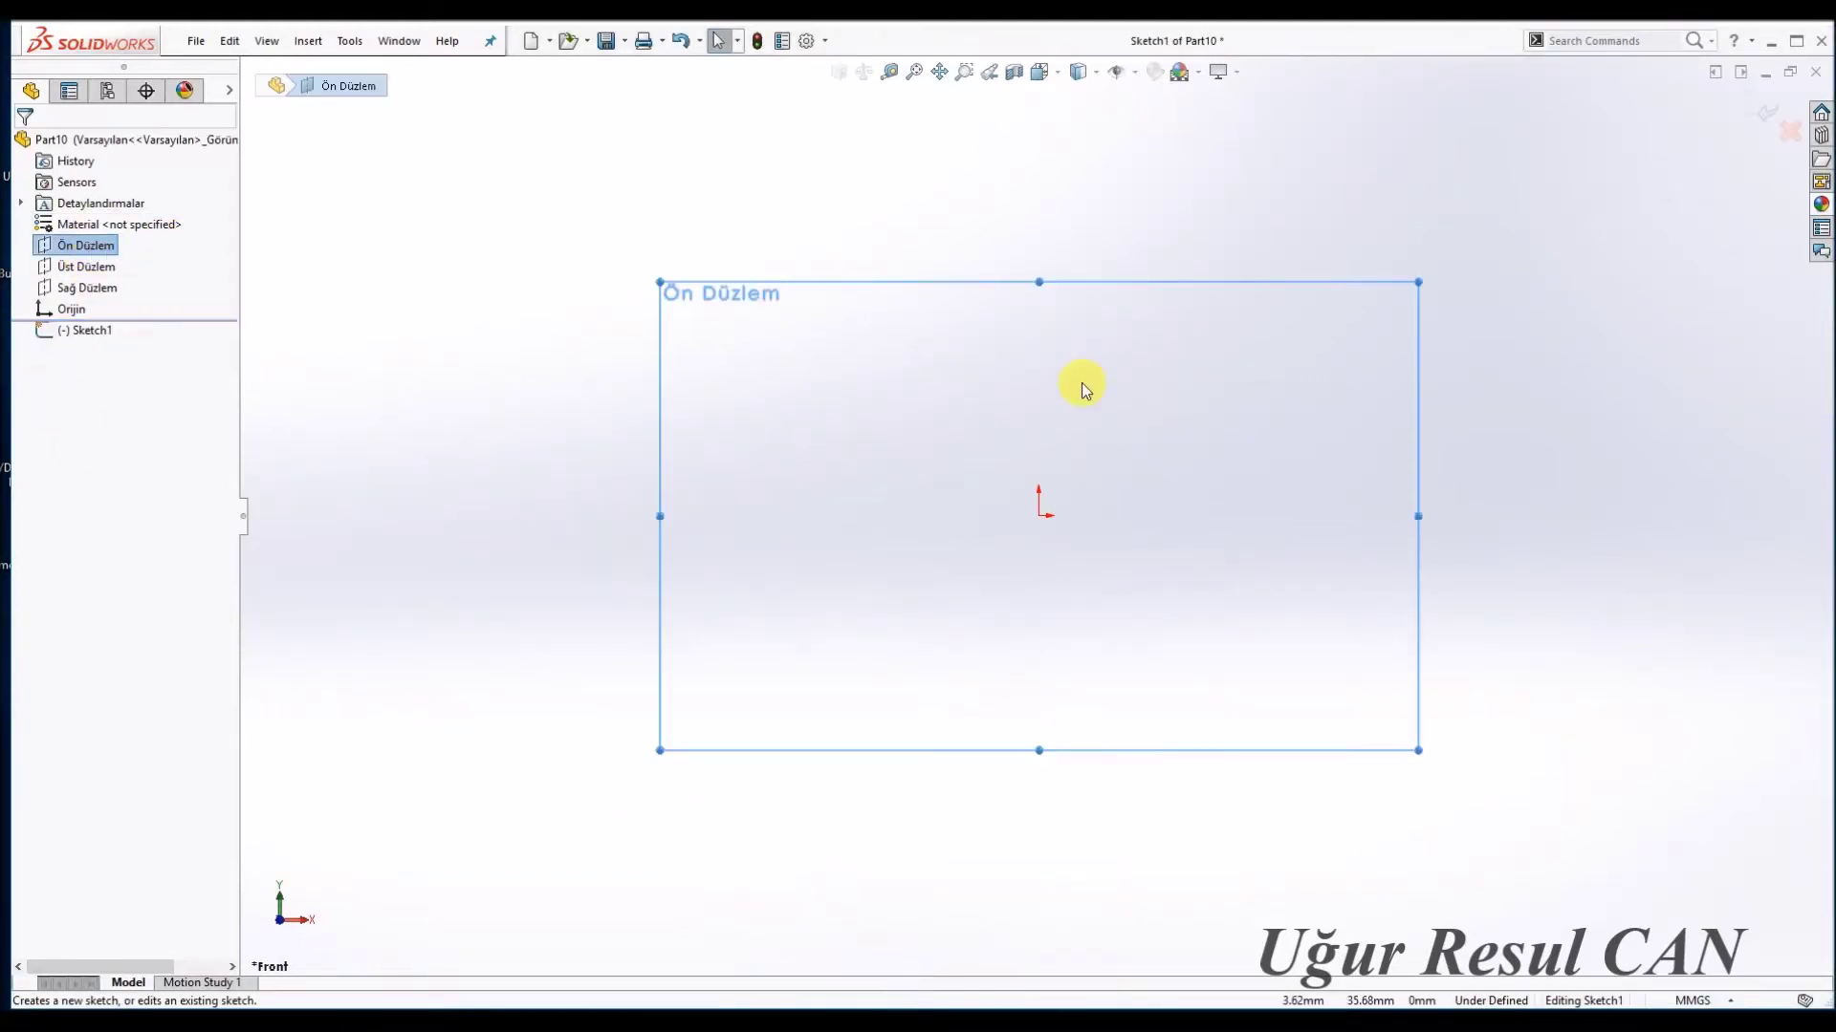
pyautogui.press('l')
pyautogui.click(1039, 516)
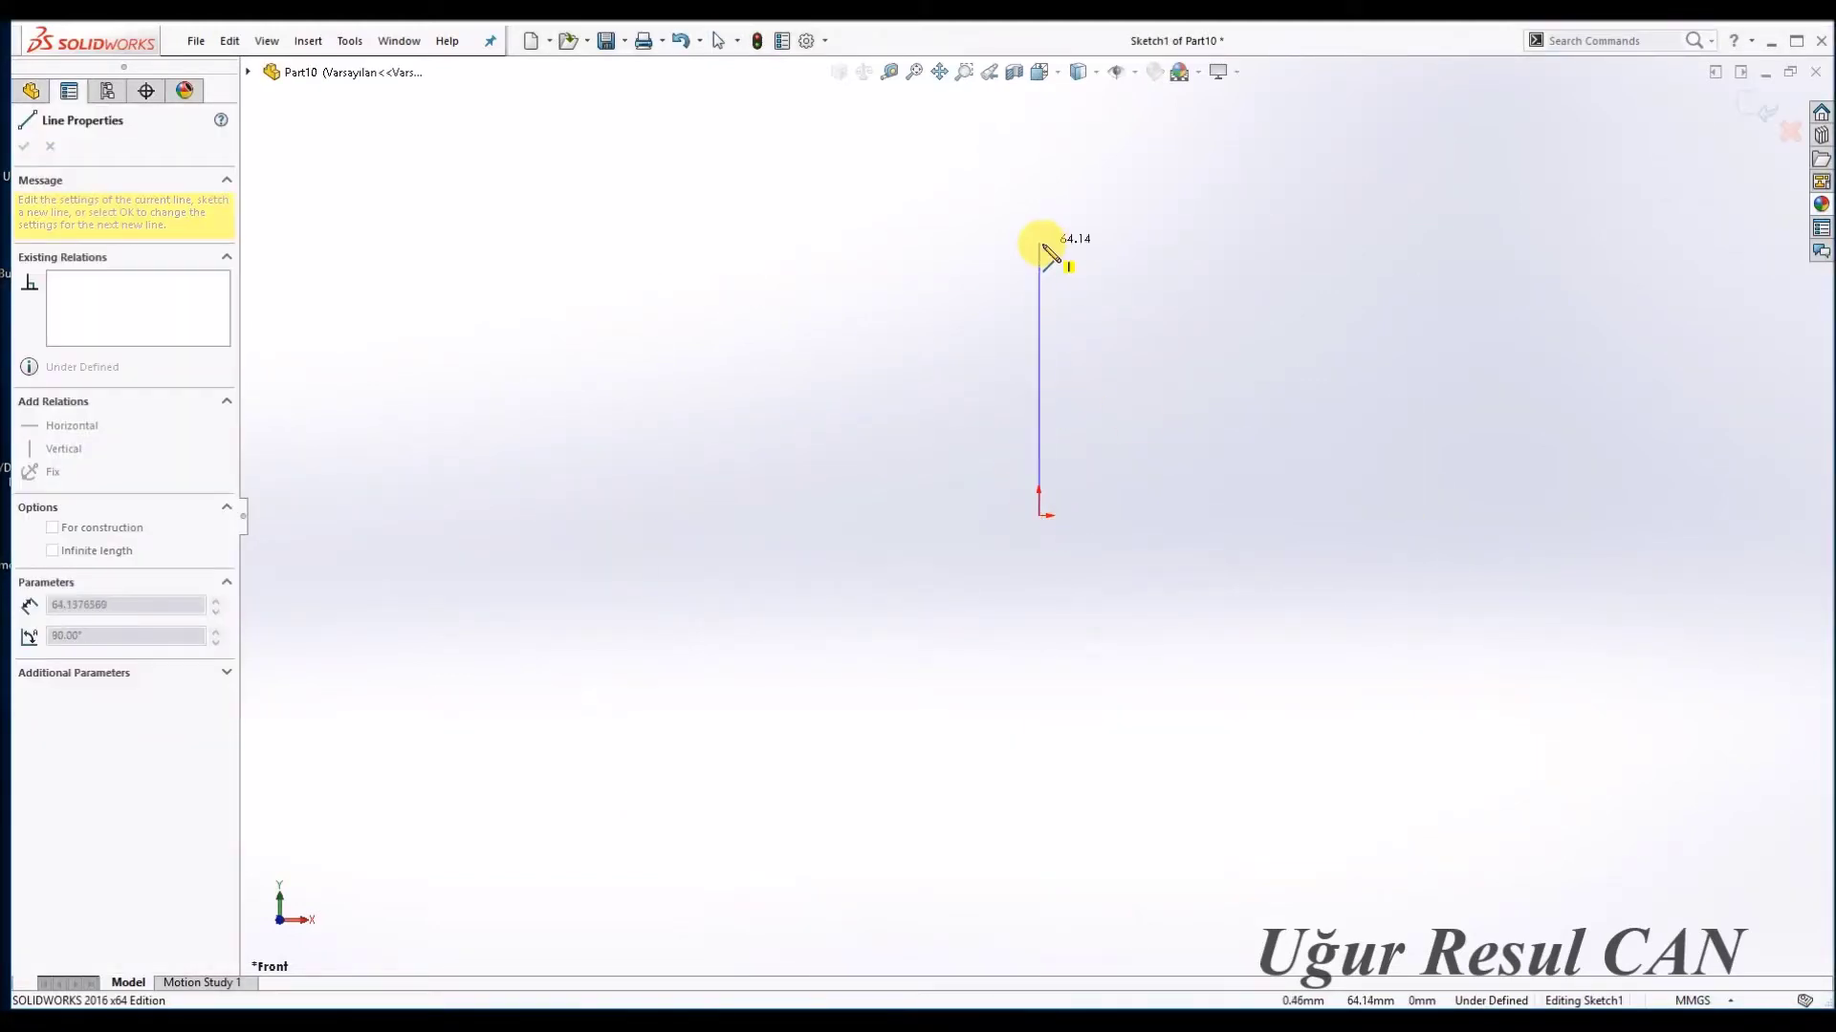
pyautogui.click(1145, 275)
pyautogui.click(1144, 197)
pyautogui.click(1184, 517)
pyautogui.click(1039, 516)
# Dimension the profile's top line to a width of 7.2.
pyautogui.moveTo(1198, 614); pyautogui.dragTo(1201, 192, button='right')
pyautogui.click(1168, 197)
pyautogui.click(1174, 135)
pyautogui.write('7.2')
pyautogui.press('Return')
# Add a horizontal centerline running right from the profile's bottom corner.
pyautogui.moveTo(1310, 307); pyautogui.dragTo(1233, 531, button='right')
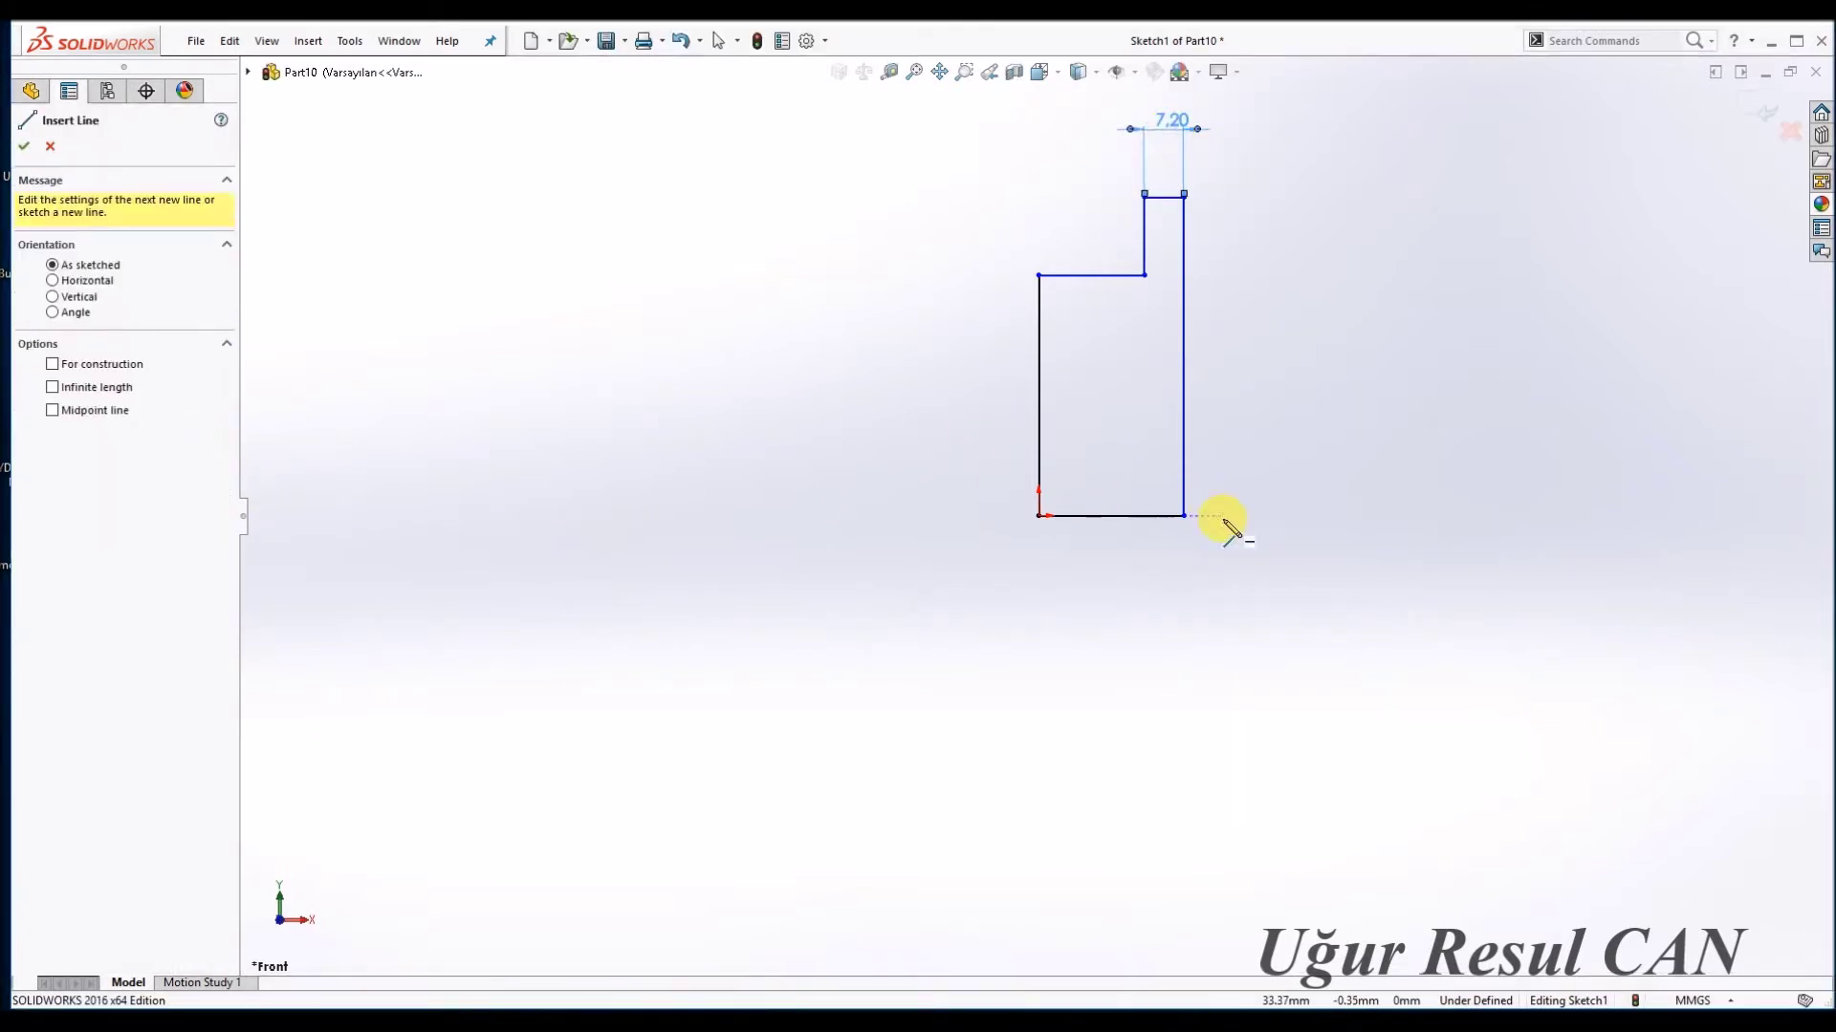
pyautogui.click(1186, 516)
pyautogui.click(1310, 516)
pyautogui.press('Escape')
pyautogui.click(1338, 458)
# Dimension the 101.80 rim diameter across the centerline and the 25 bottom width.
pyautogui.click(1292, 518)
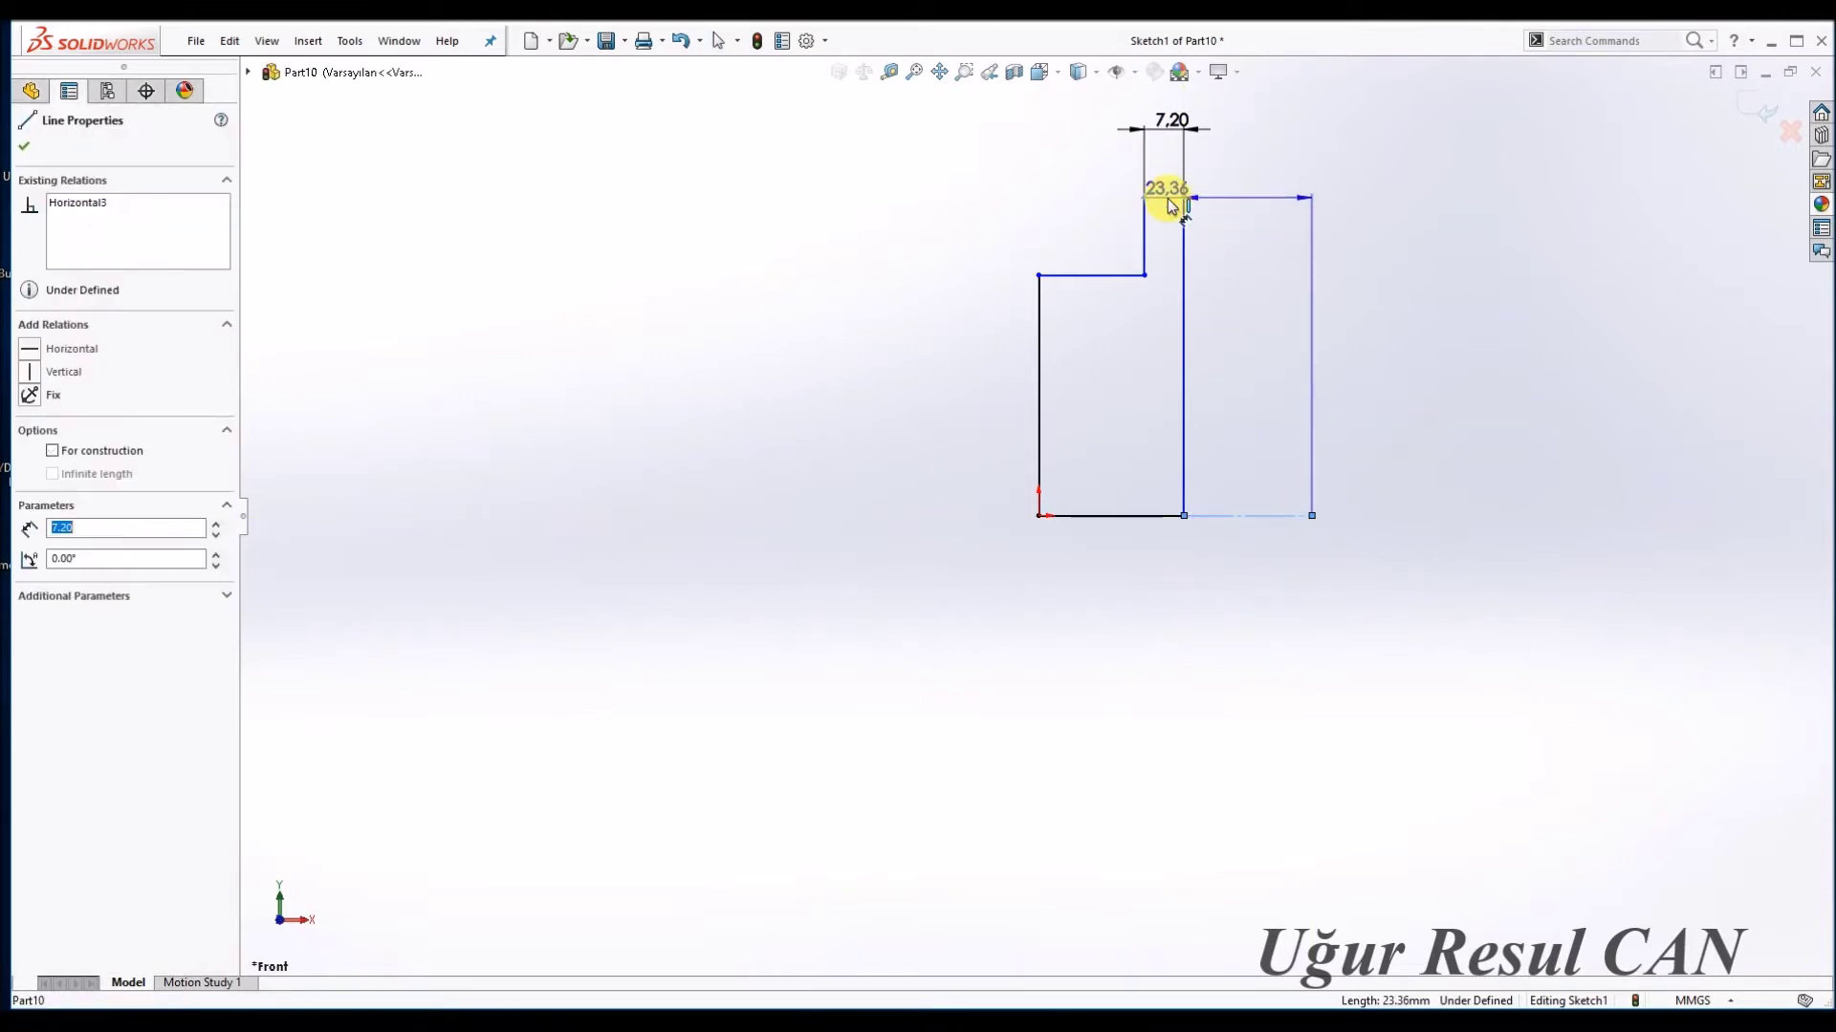
pyautogui.click(1172, 202)
pyautogui.click(1422, 697)
pyautogui.write('101.8')
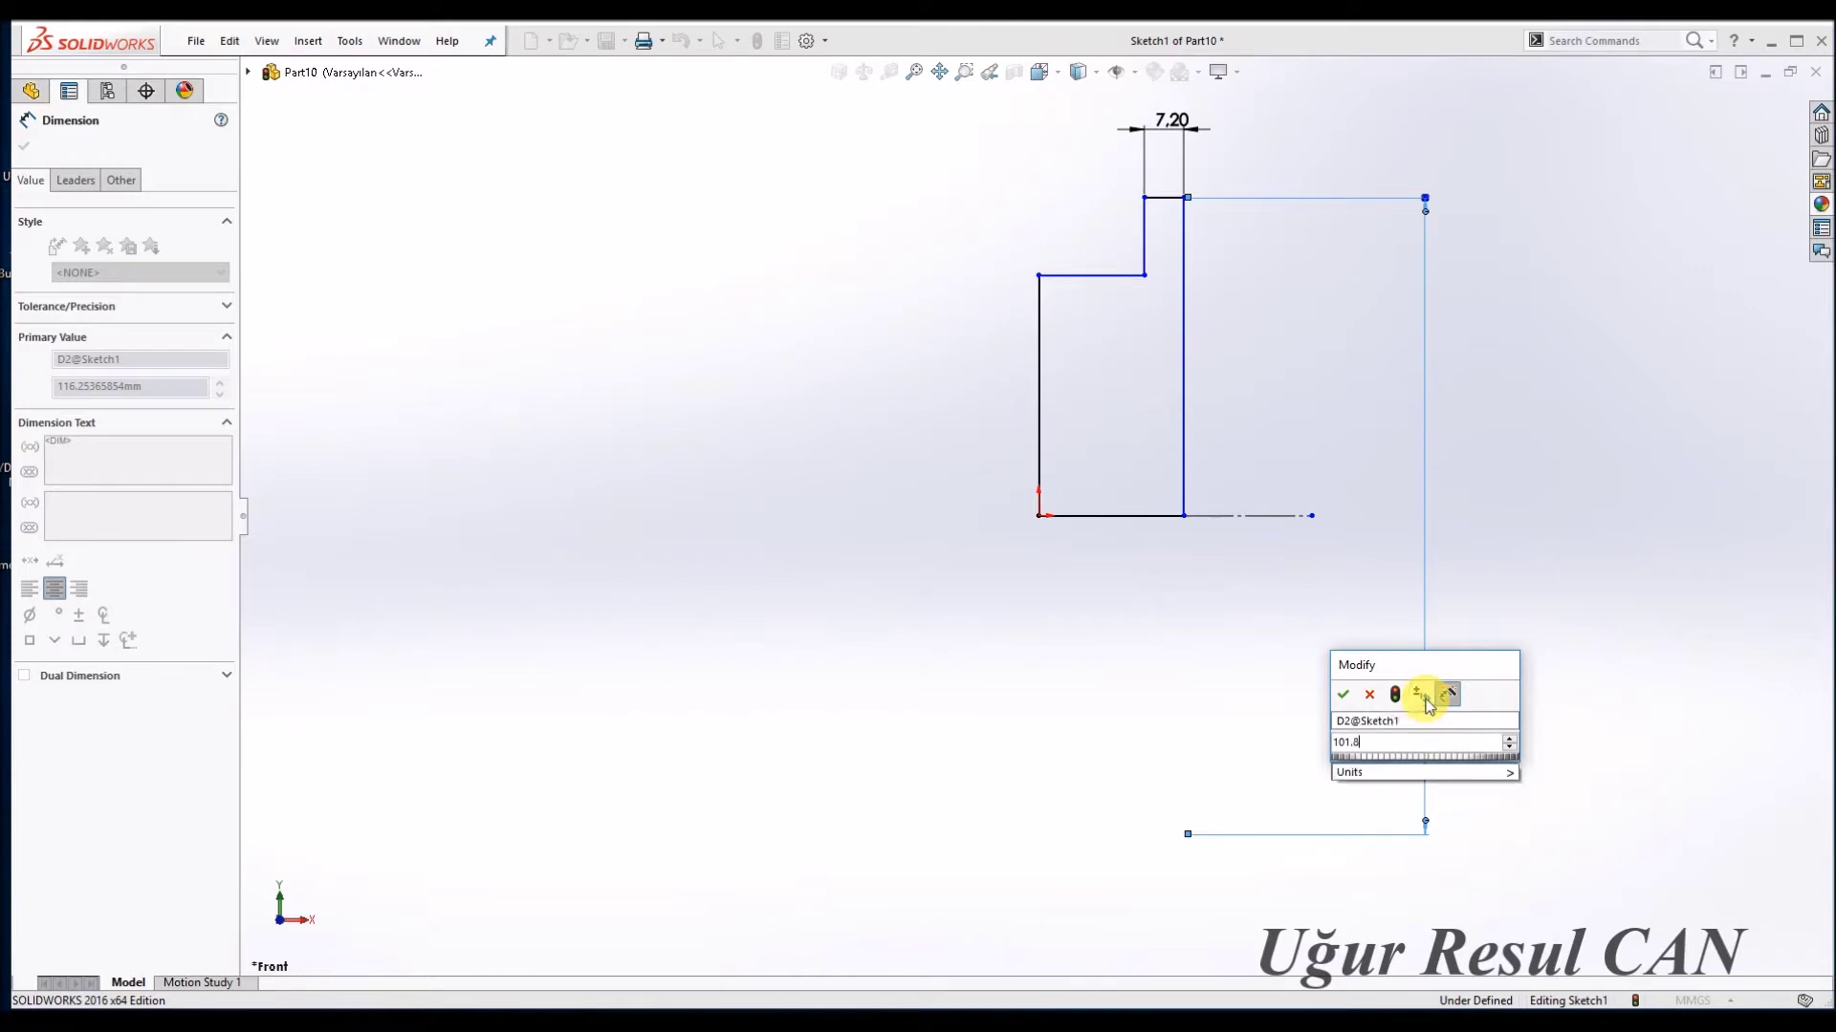
pyautogui.press('Return')
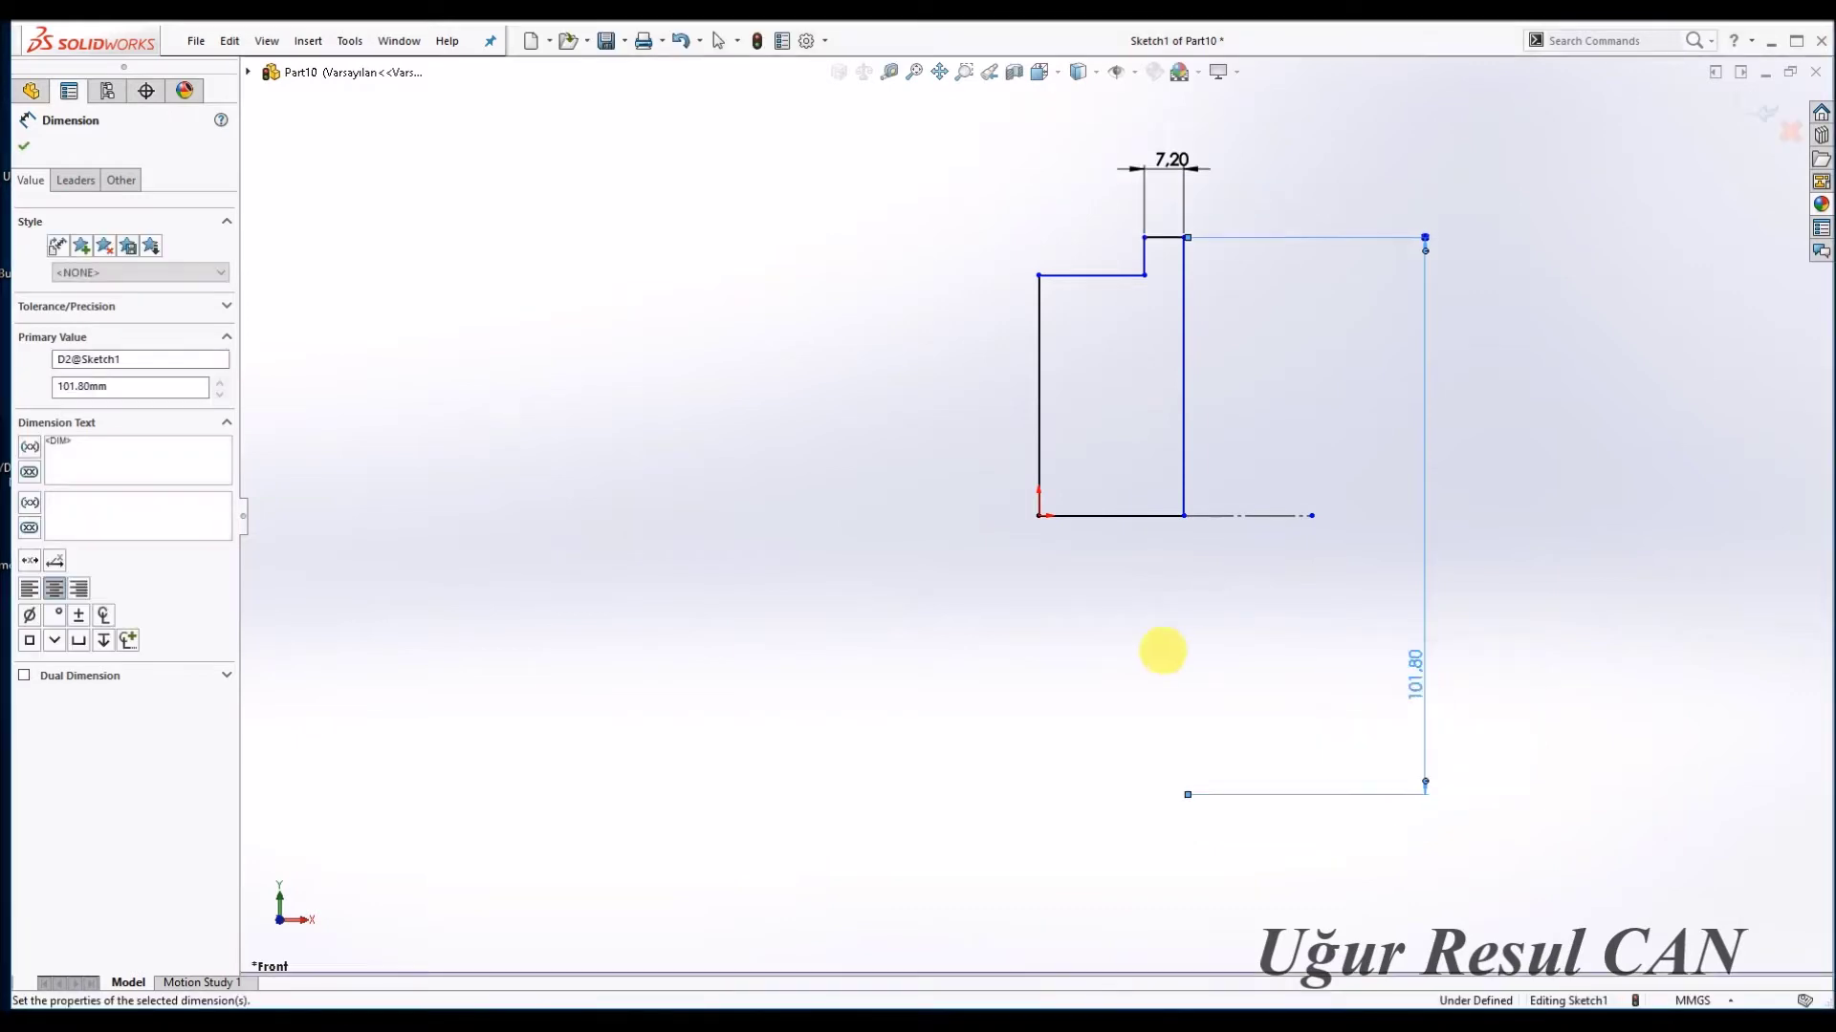
pyautogui.click(1139, 515)
pyautogui.click(1155, 621)
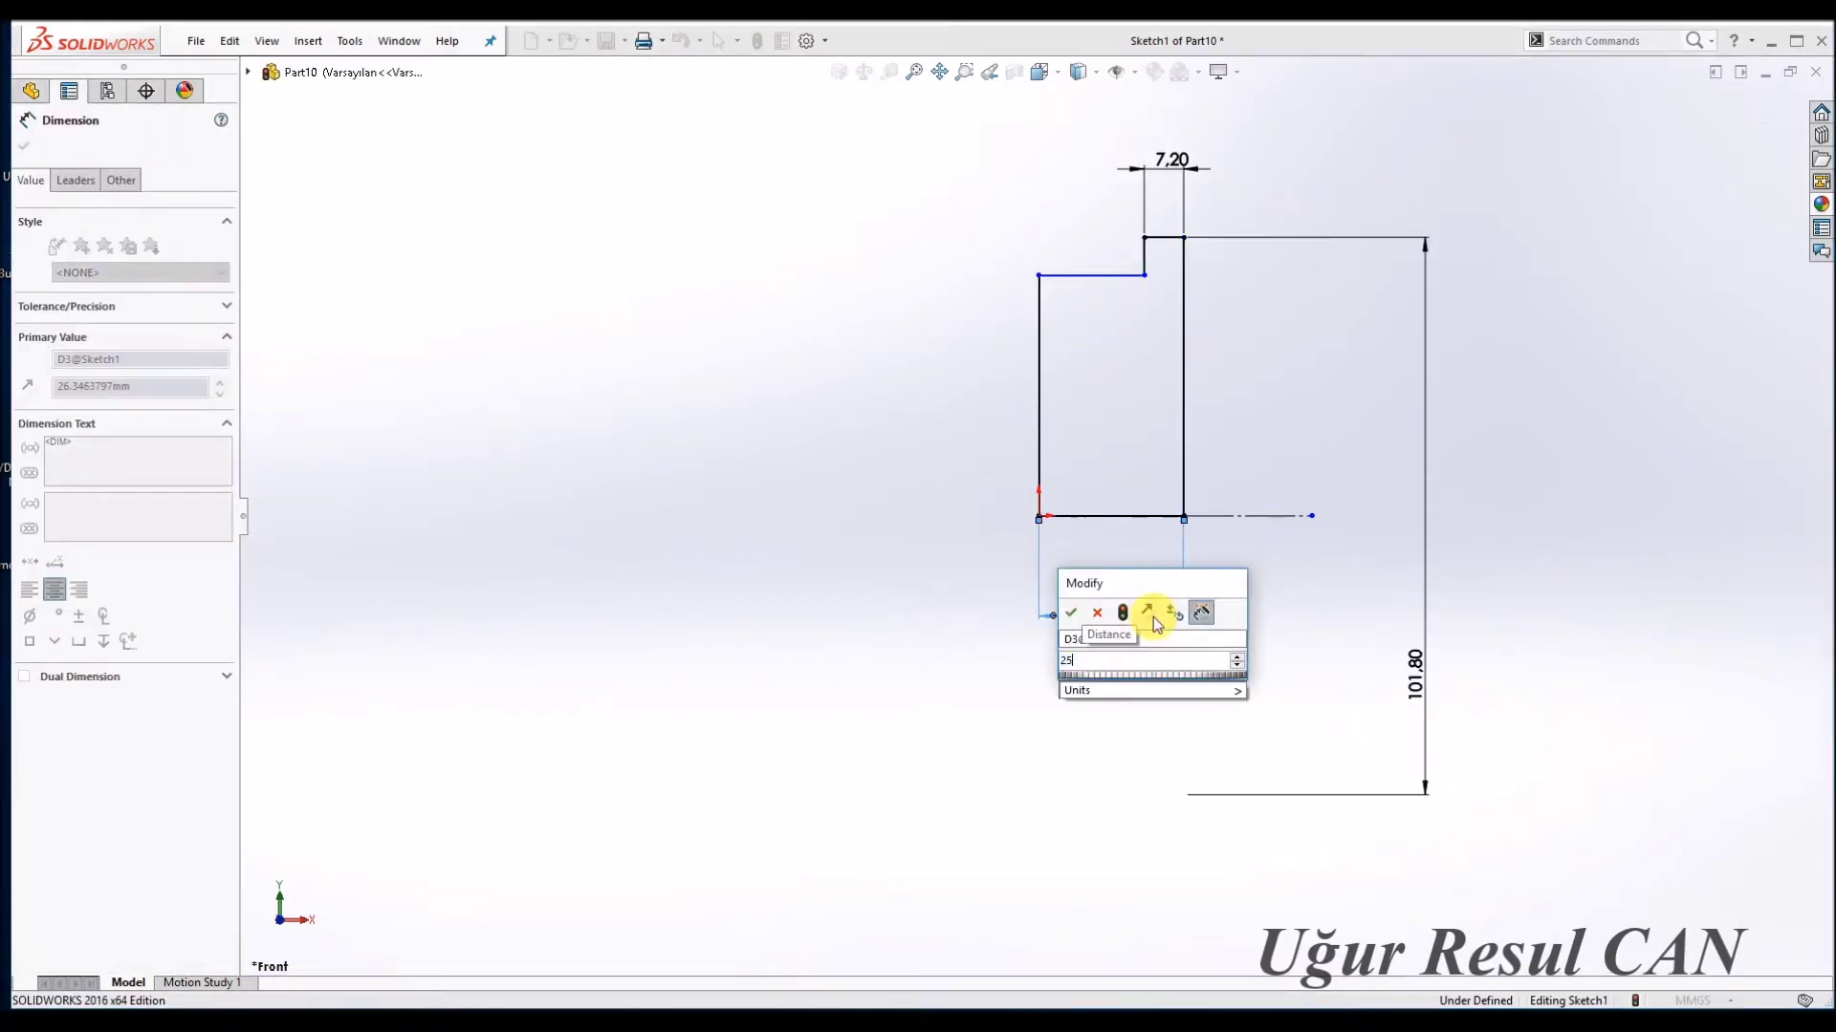
pyautogui.press('Return')
# Dimension the 60 hub diameter across the centerline and exit the sketch.
pyautogui.click(1106, 289)
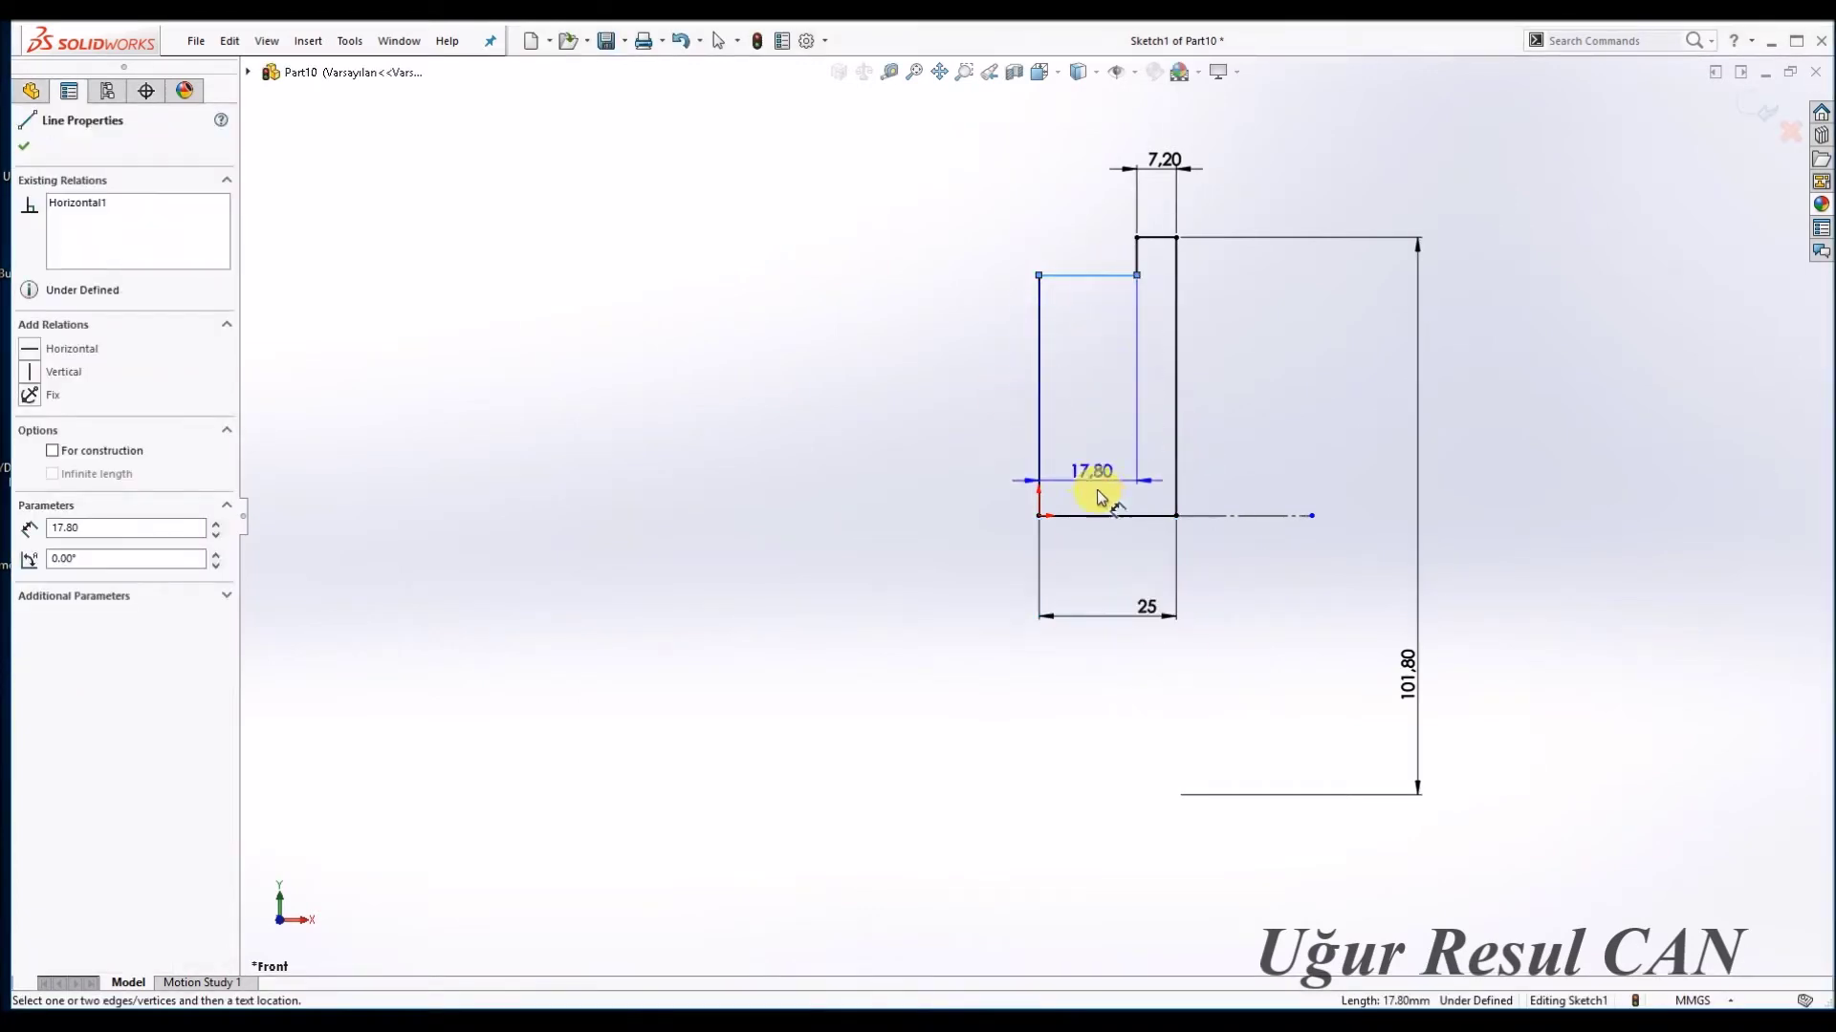
pyautogui.click(1242, 521)
pyautogui.click(893, 695)
pyautogui.write('60')
pyautogui.press('Return')
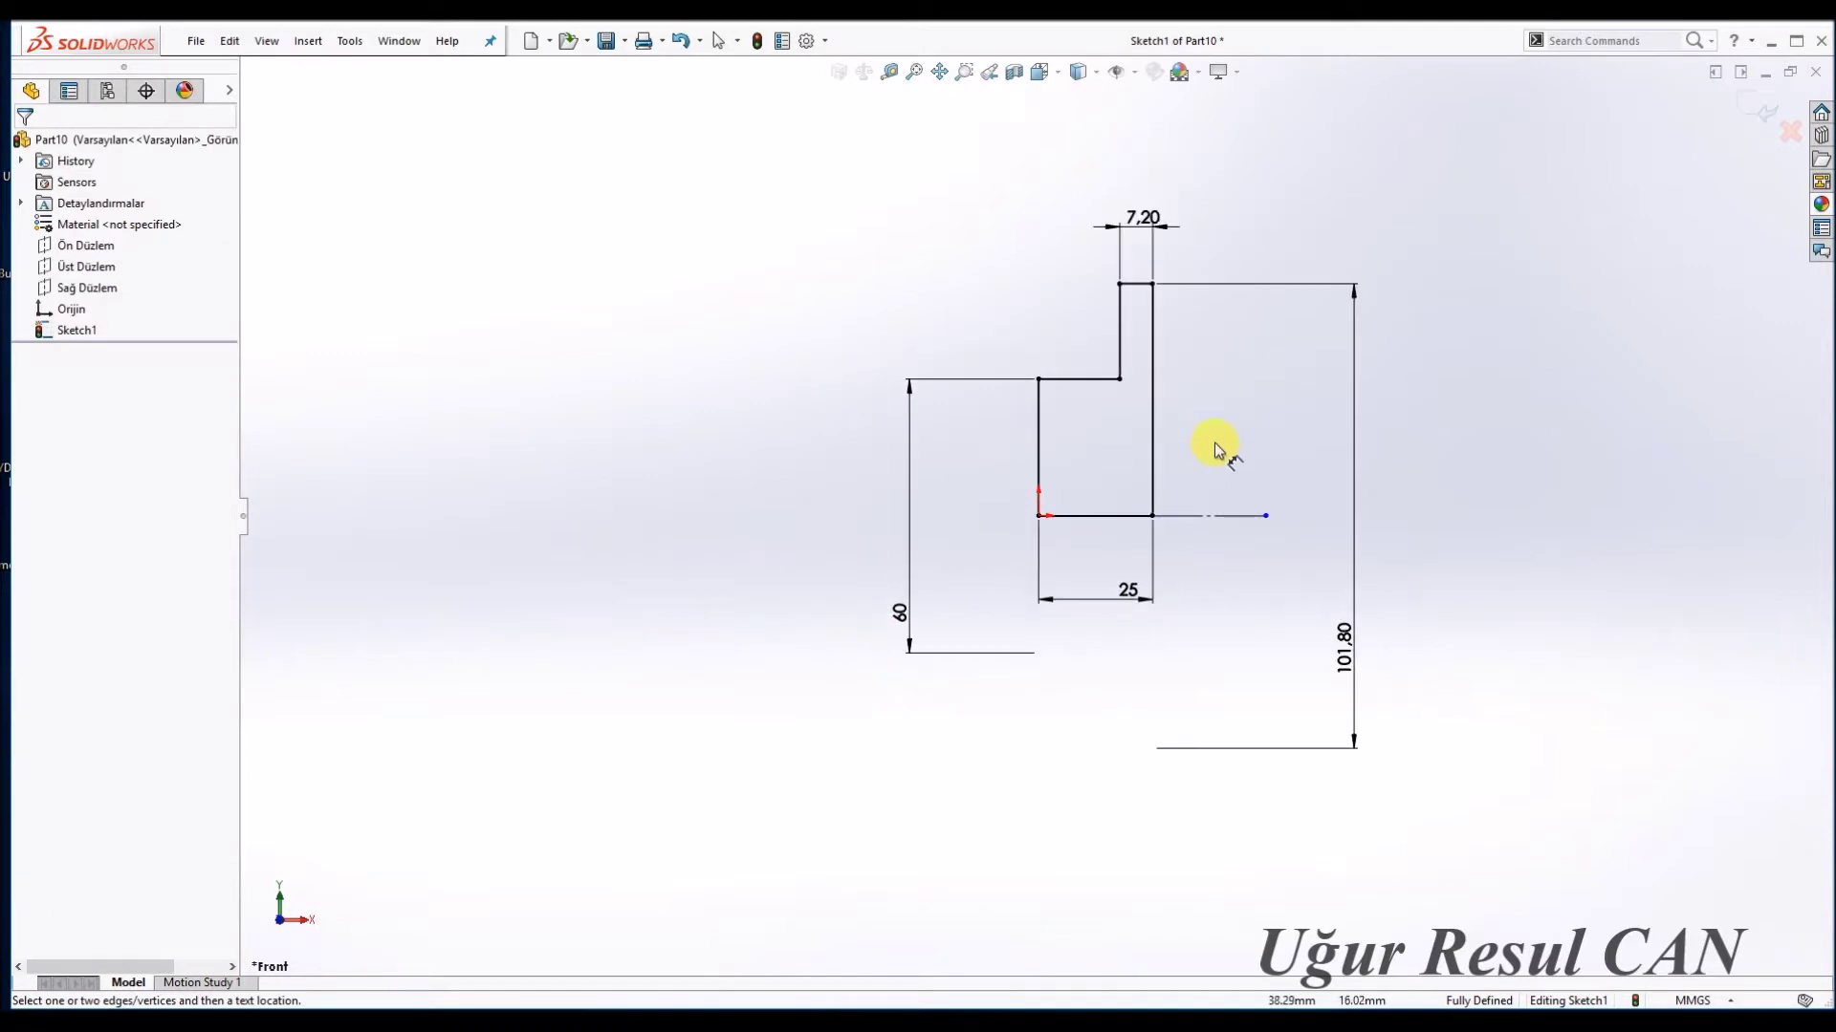
pyautogui.click(1745, 103)
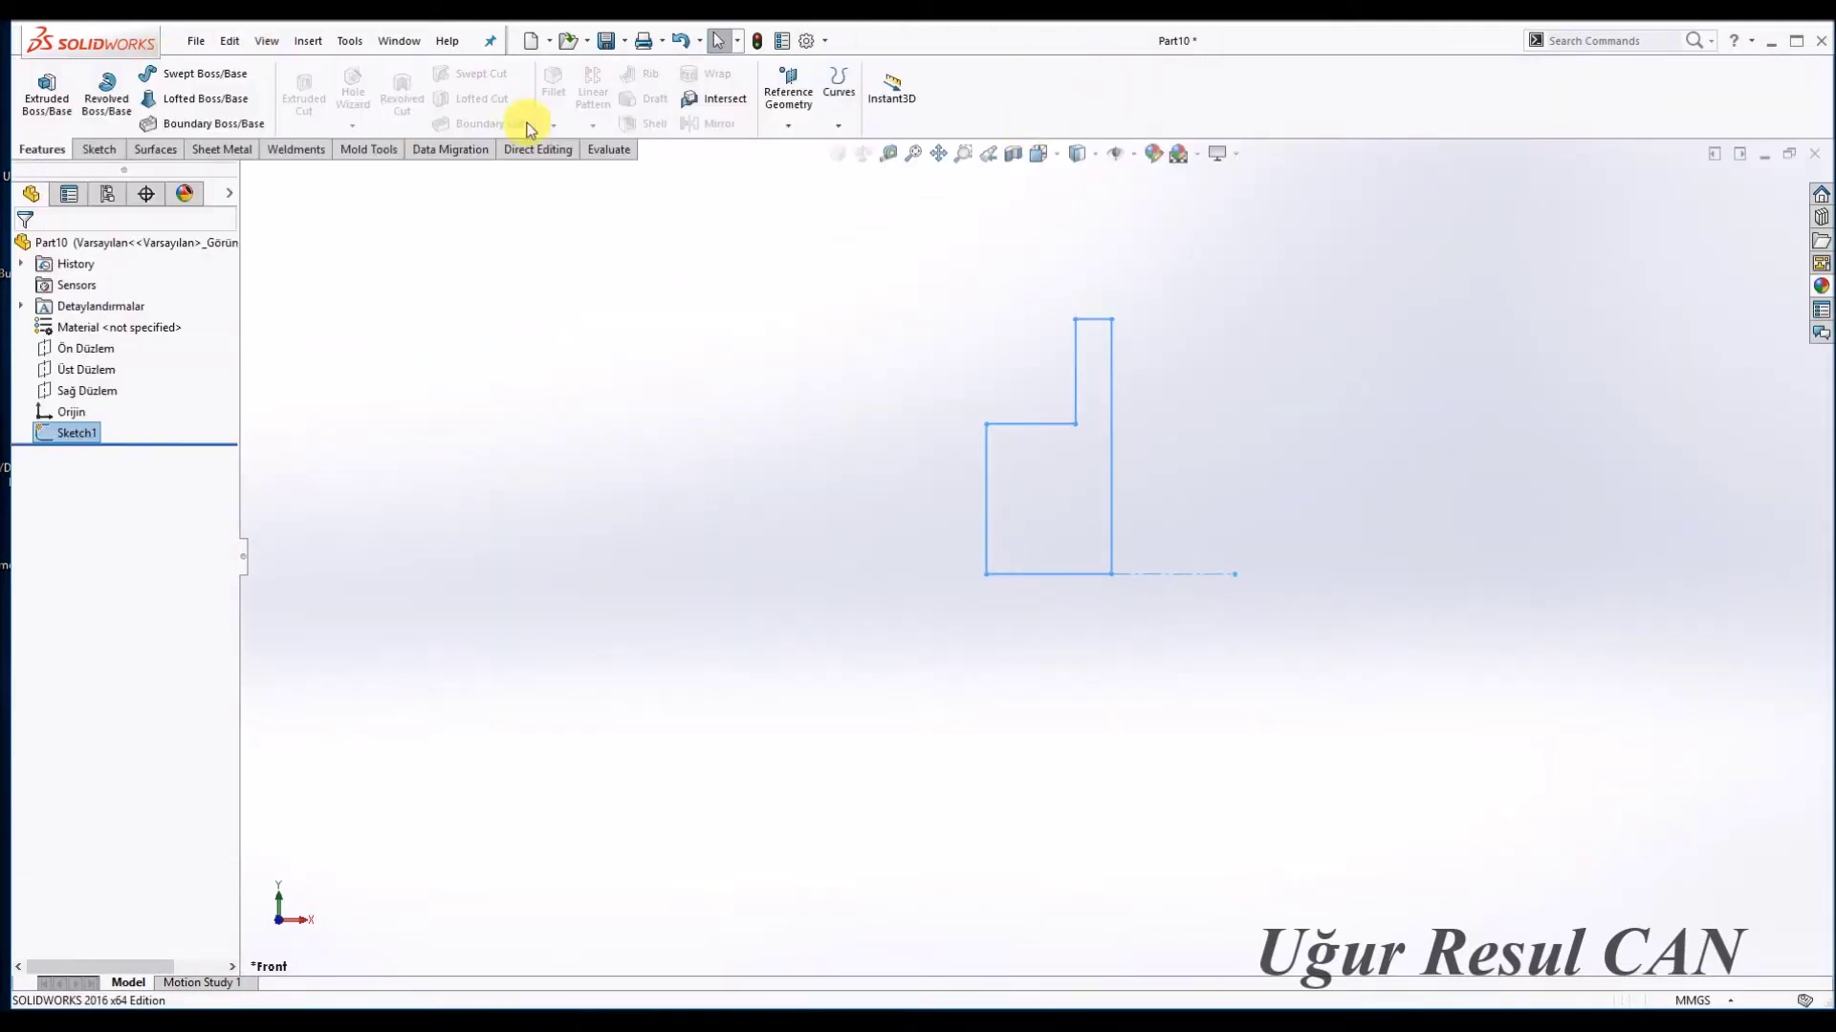
# Revolve the profile 360° about its centerline into a solid and view it from the front.
pyautogui.click(1164, 574)
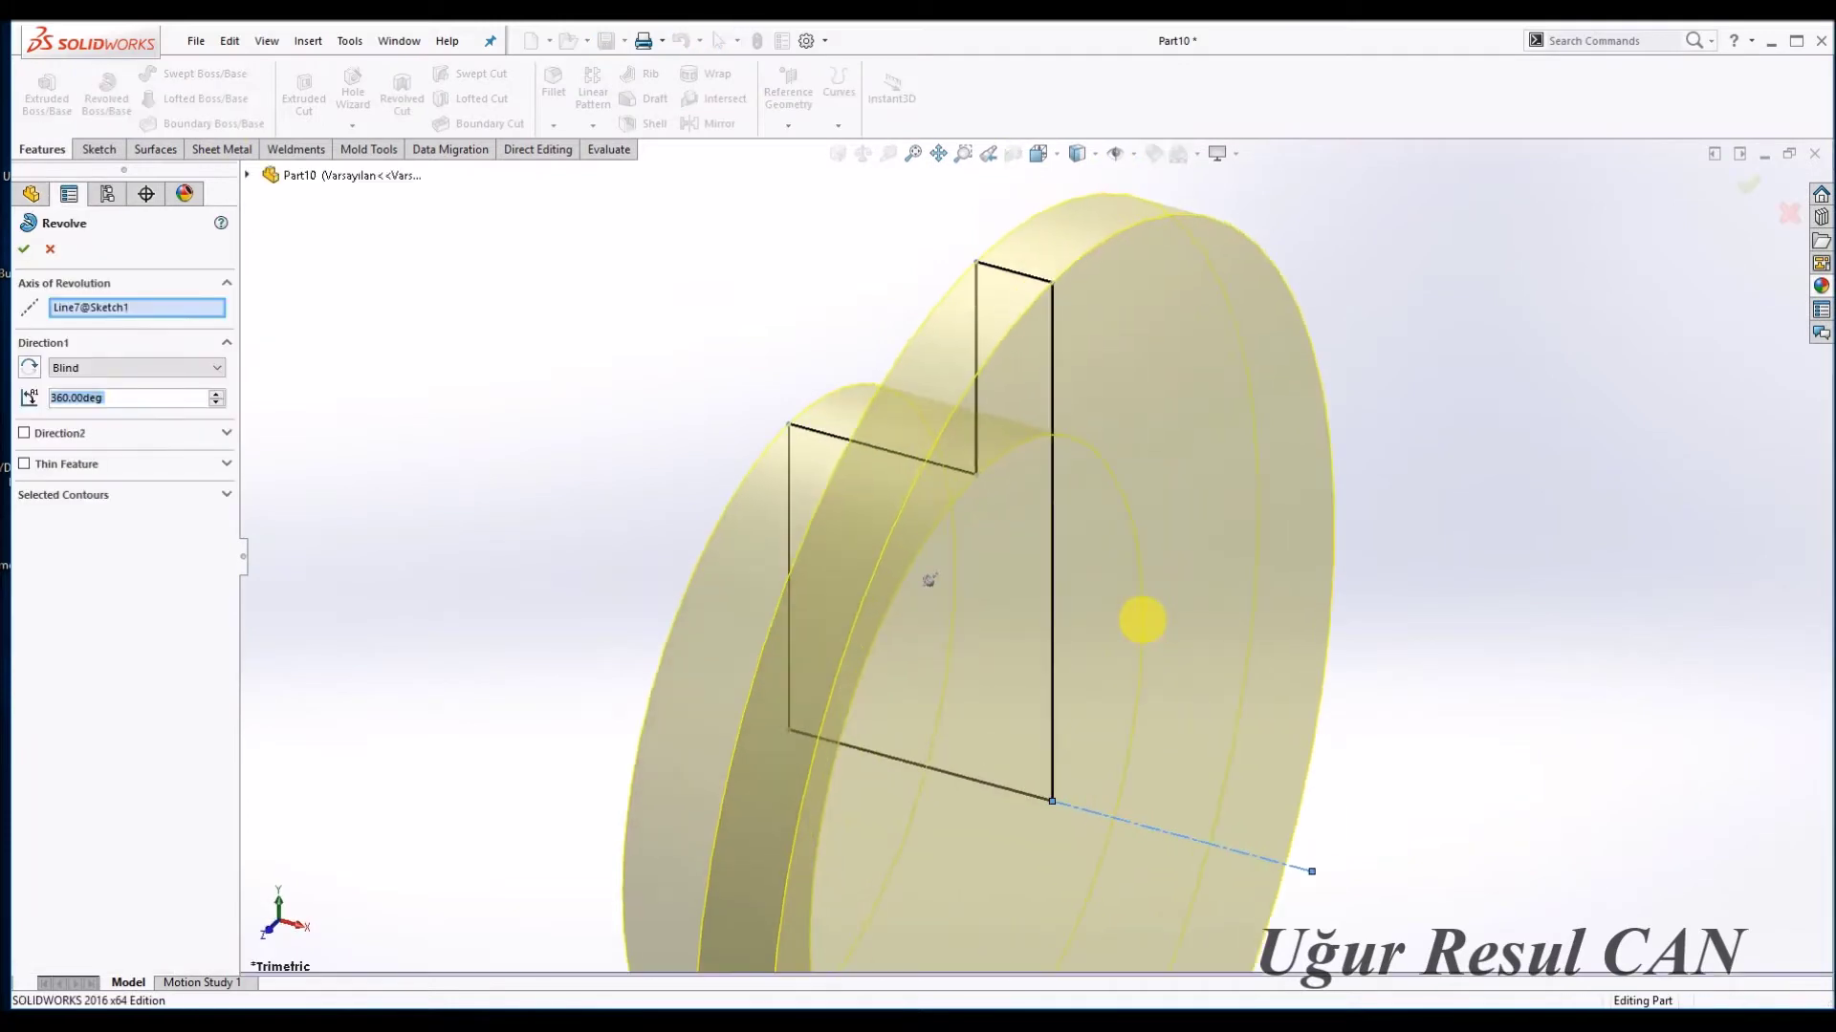
pyautogui.rightClick(1147, 621)
pyautogui.click(1040, 153)
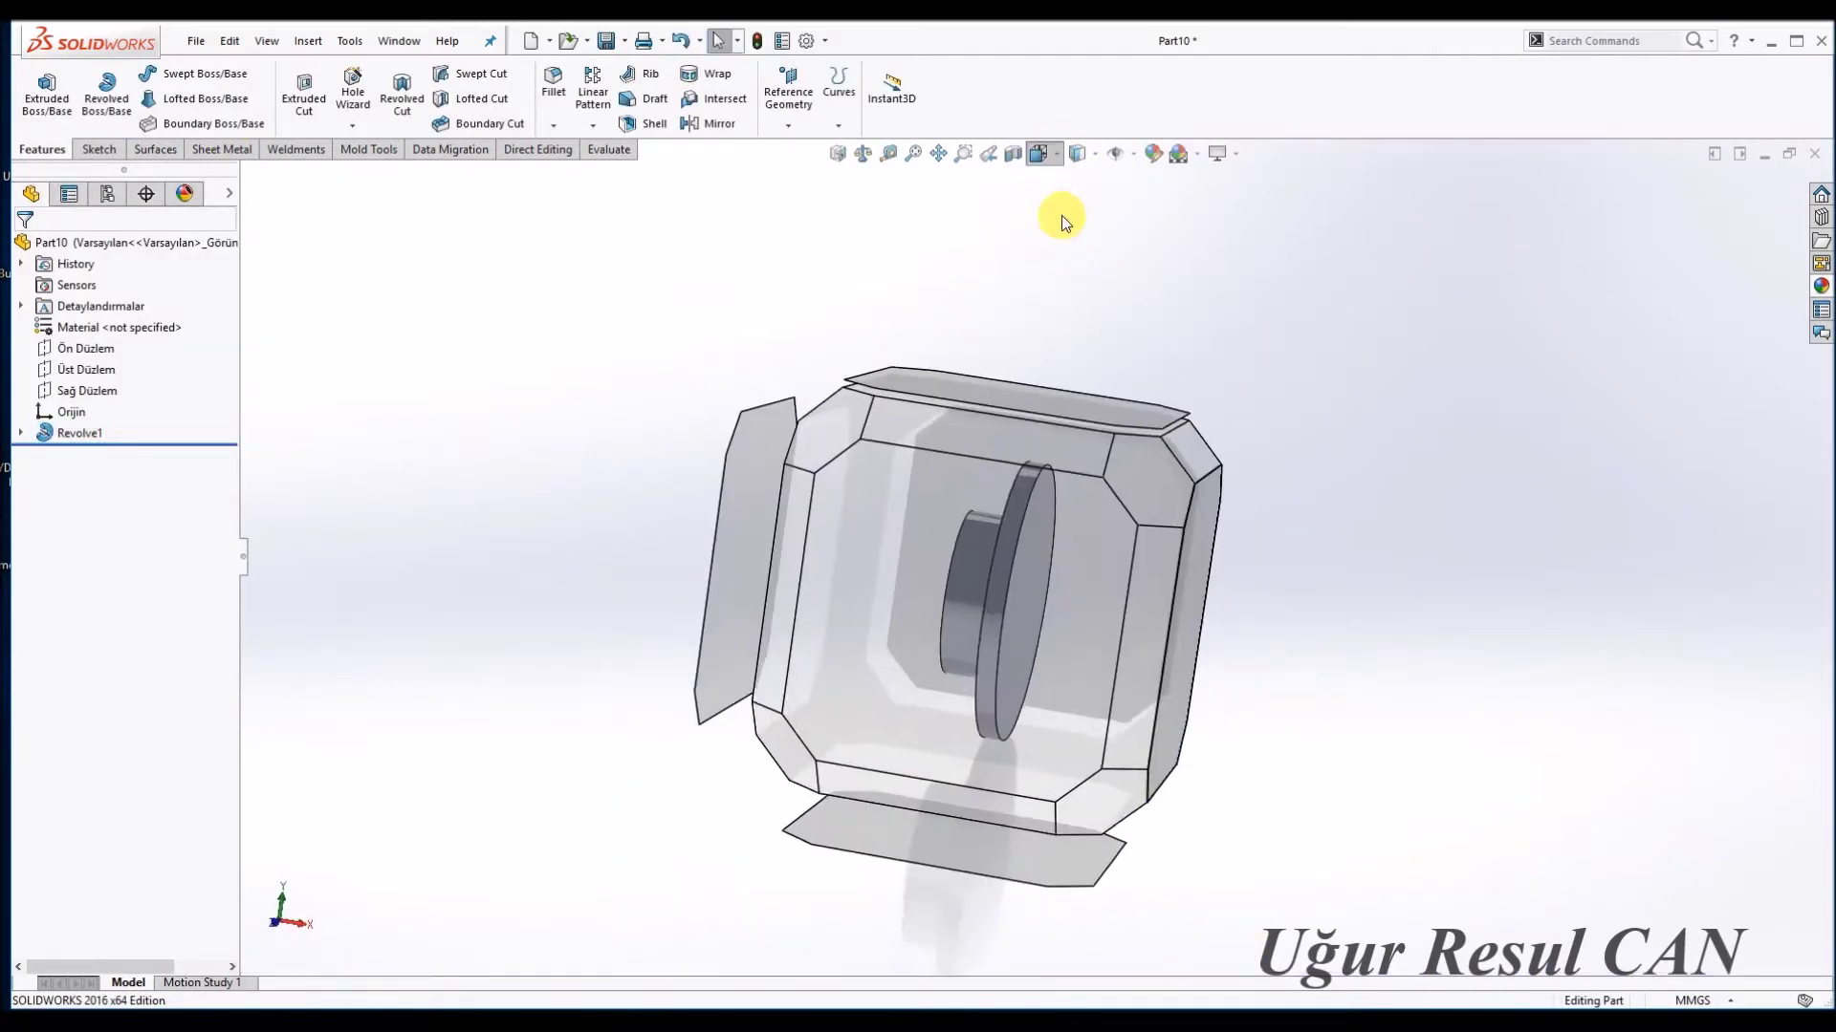
pyautogui.click(951, 406)
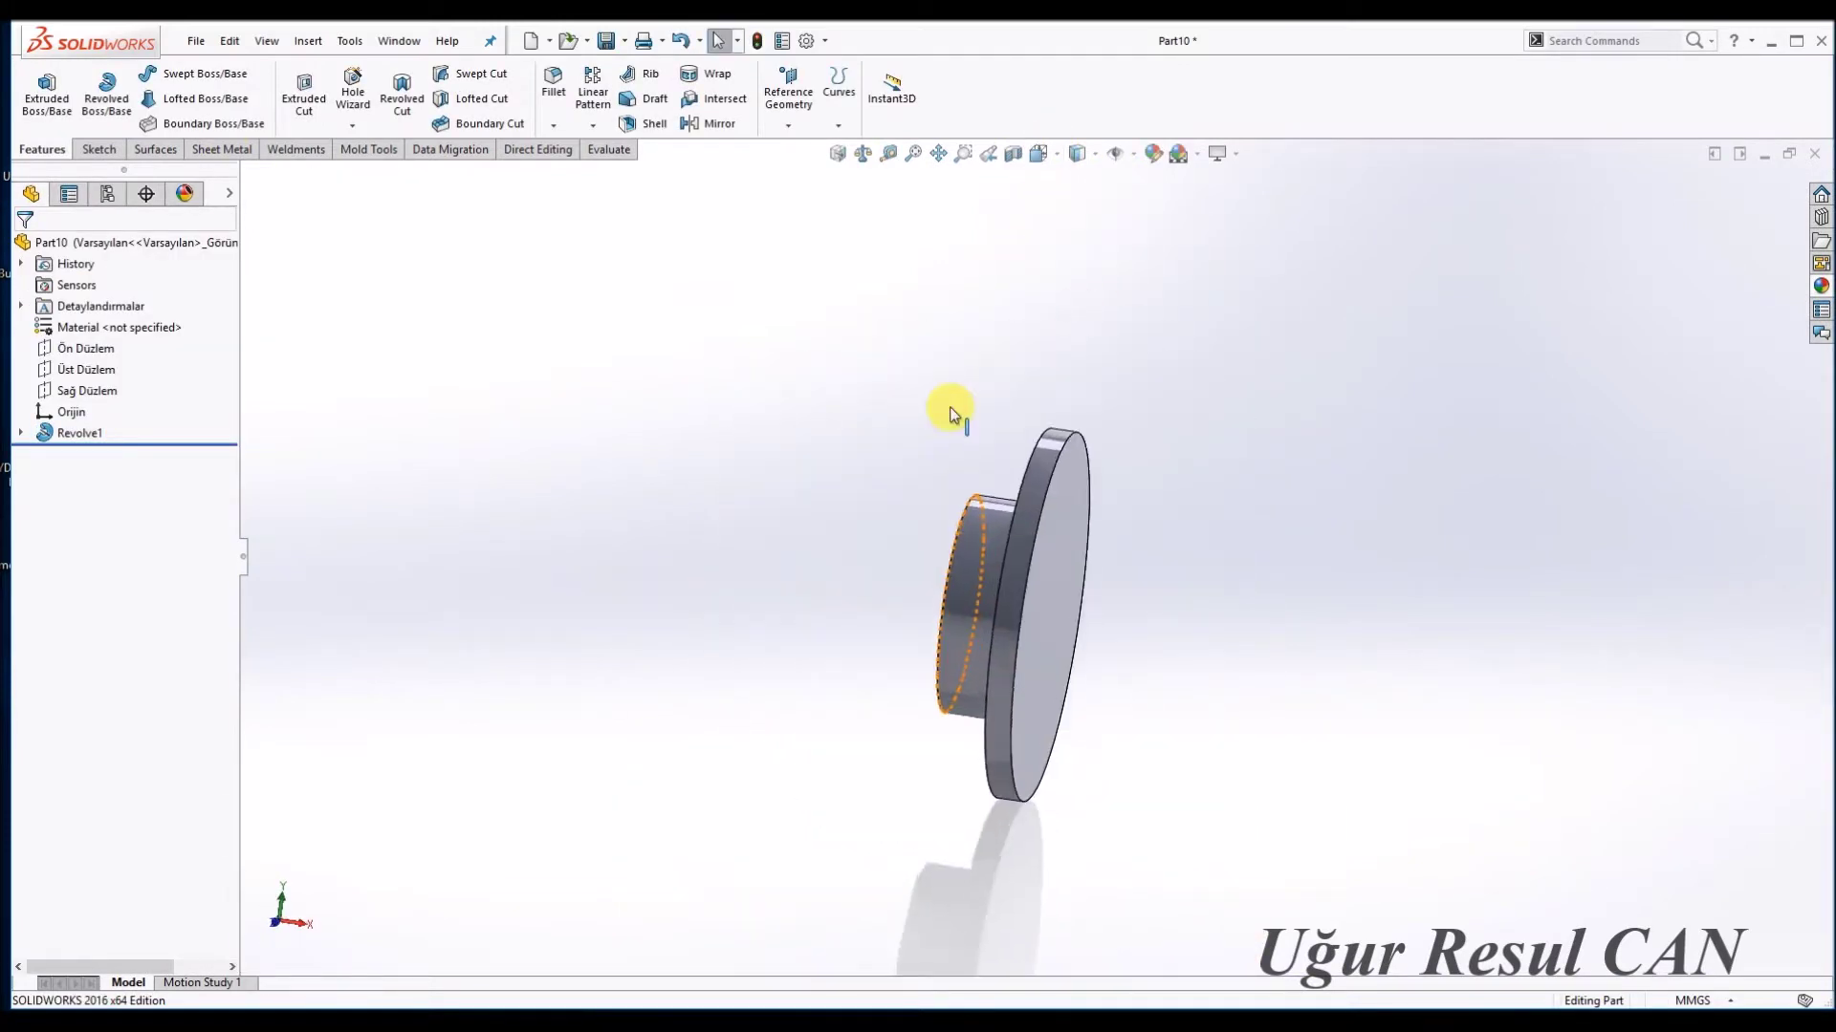
pyautogui.click(86, 348)
pyautogui.click(115, 321)
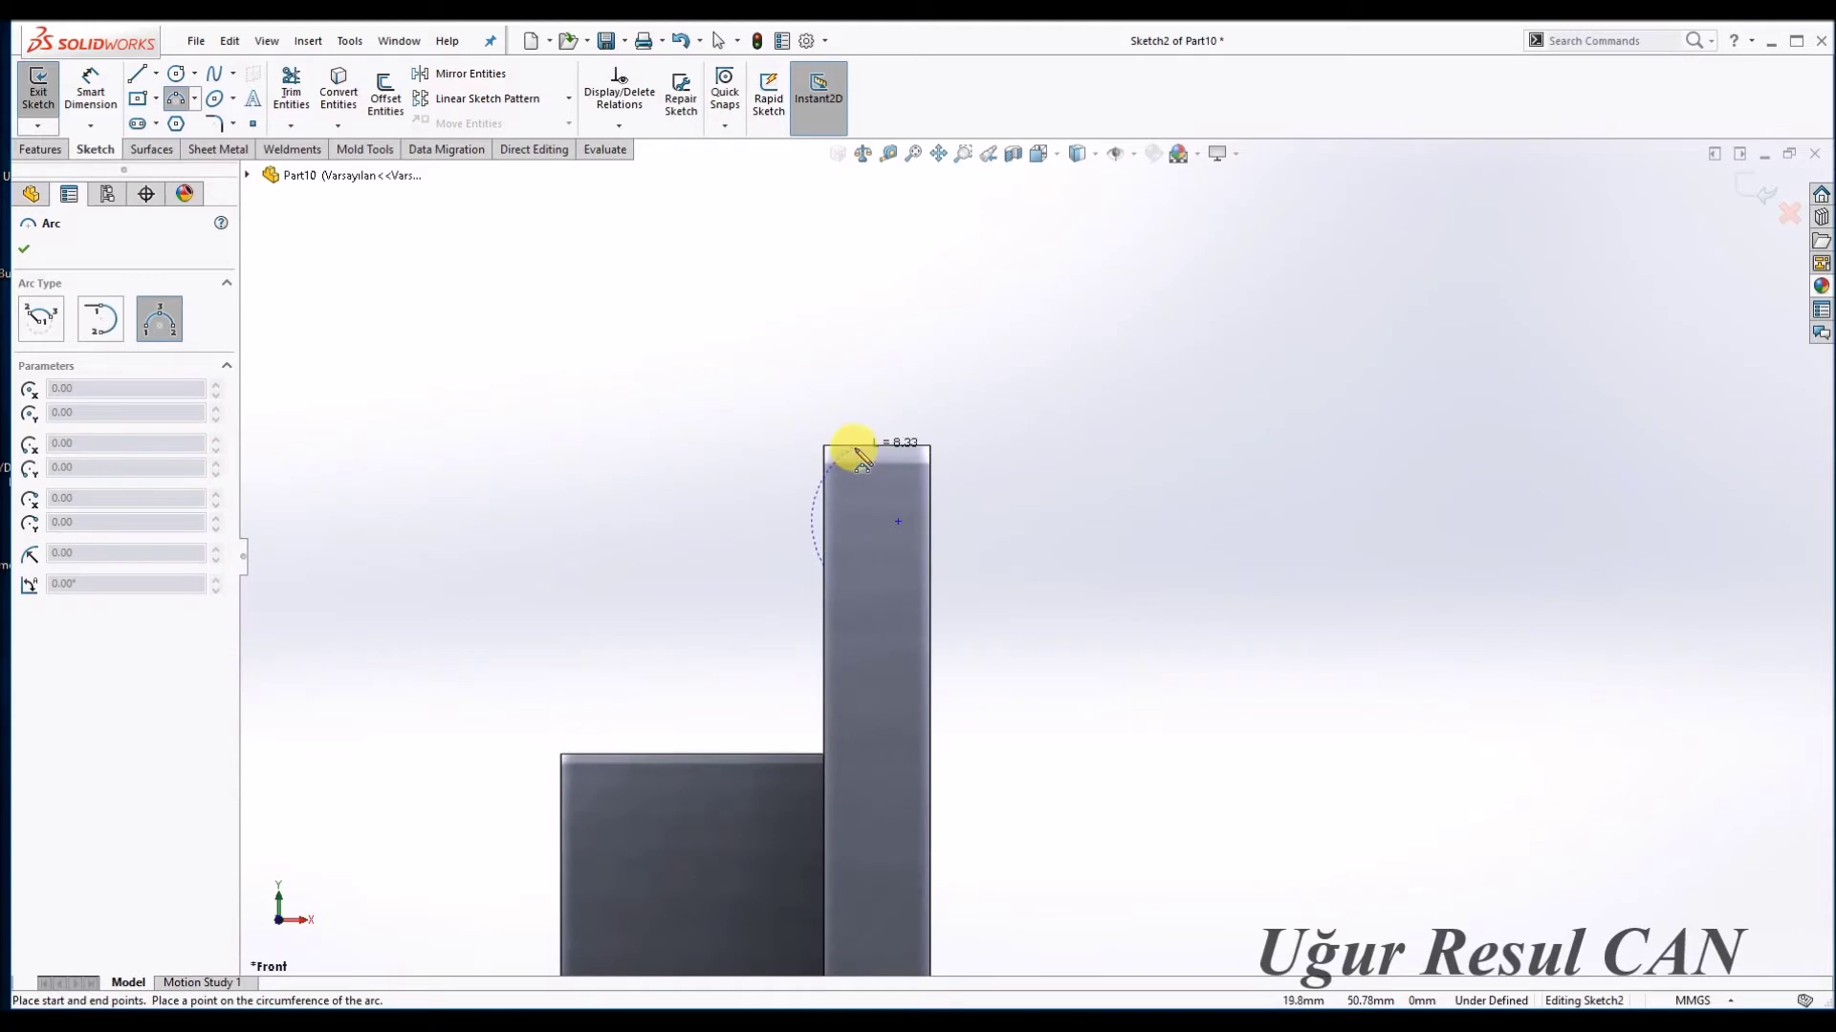
# Add an R10 arc at the rim corner, tangent to the edge and offset 1 mm.
pyautogui.click(841, 492)
pyautogui.press('Escape')
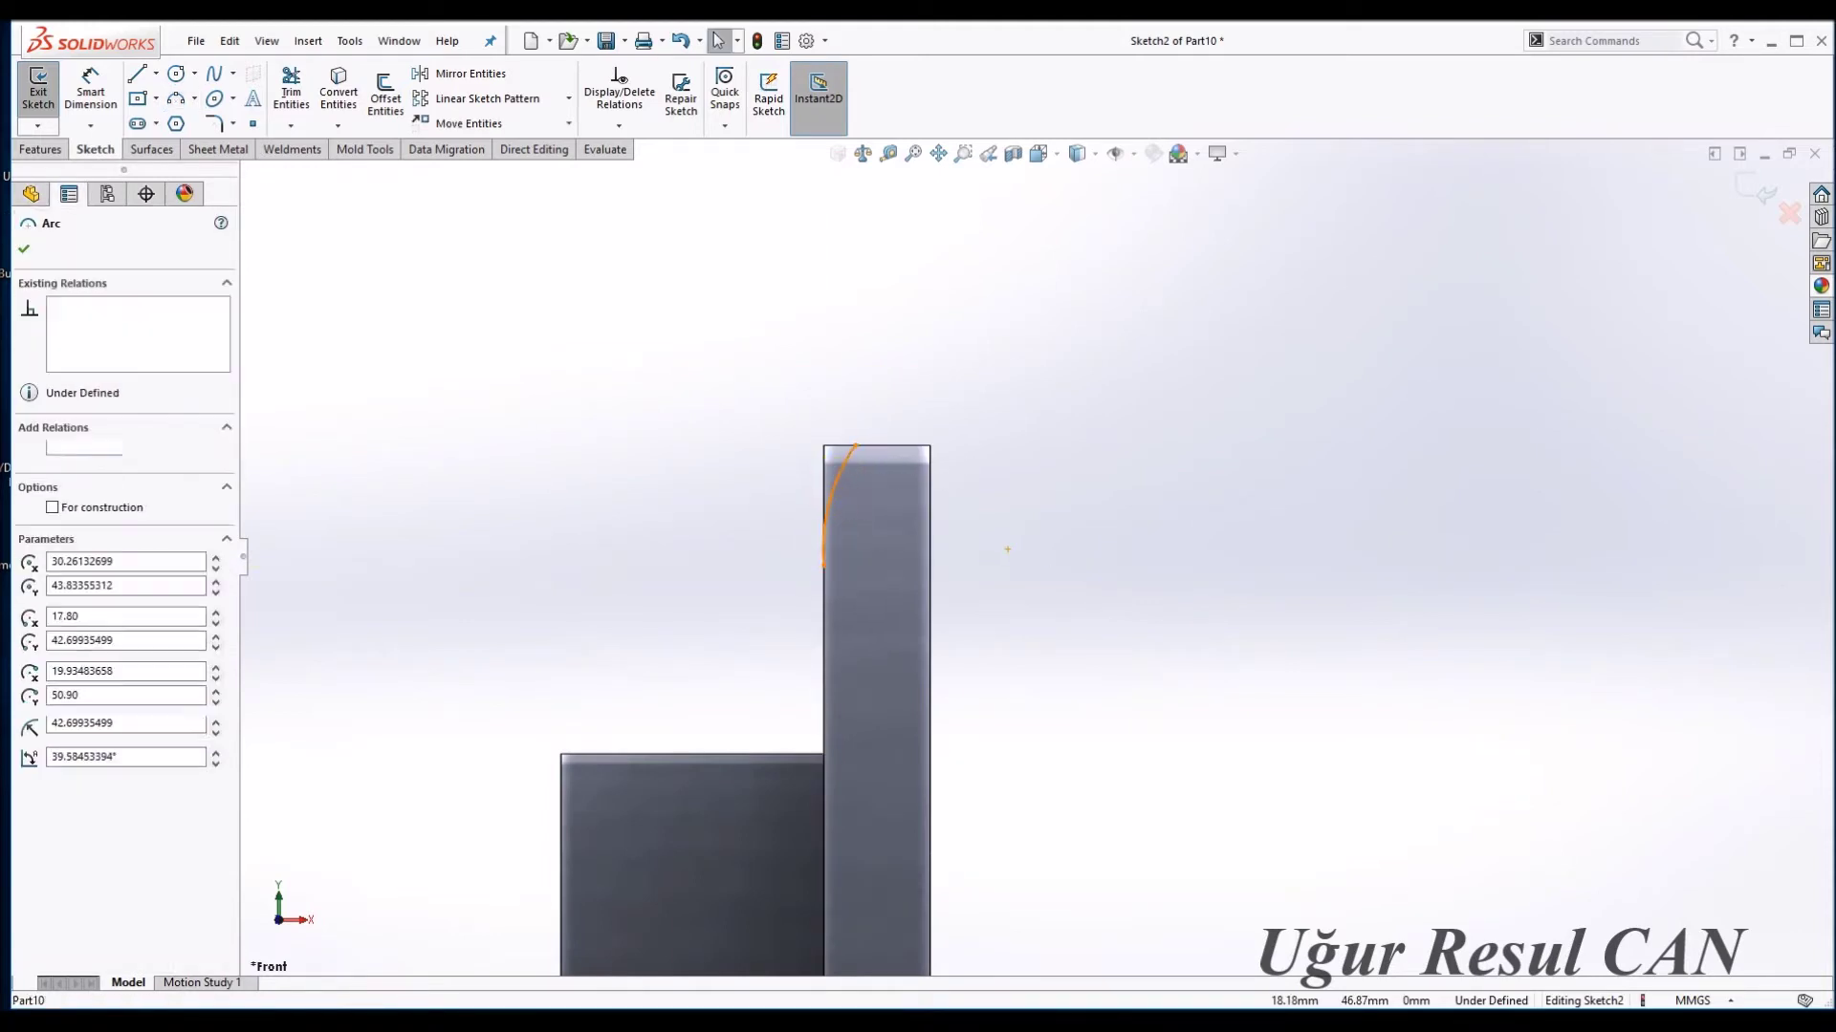
pyautogui.keyDown('ctrl'); pyautogui.click(824, 612); pyautogui.keyUp('ctrl')
pyautogui.click(40, 559)
pyautogui.click(1003, 667)
pyautogui.press('d')
pyautogui.click(842, 484)
pyautogui.click(884, 529)
pyautogui.write('10')
pyautogui.press('Return')
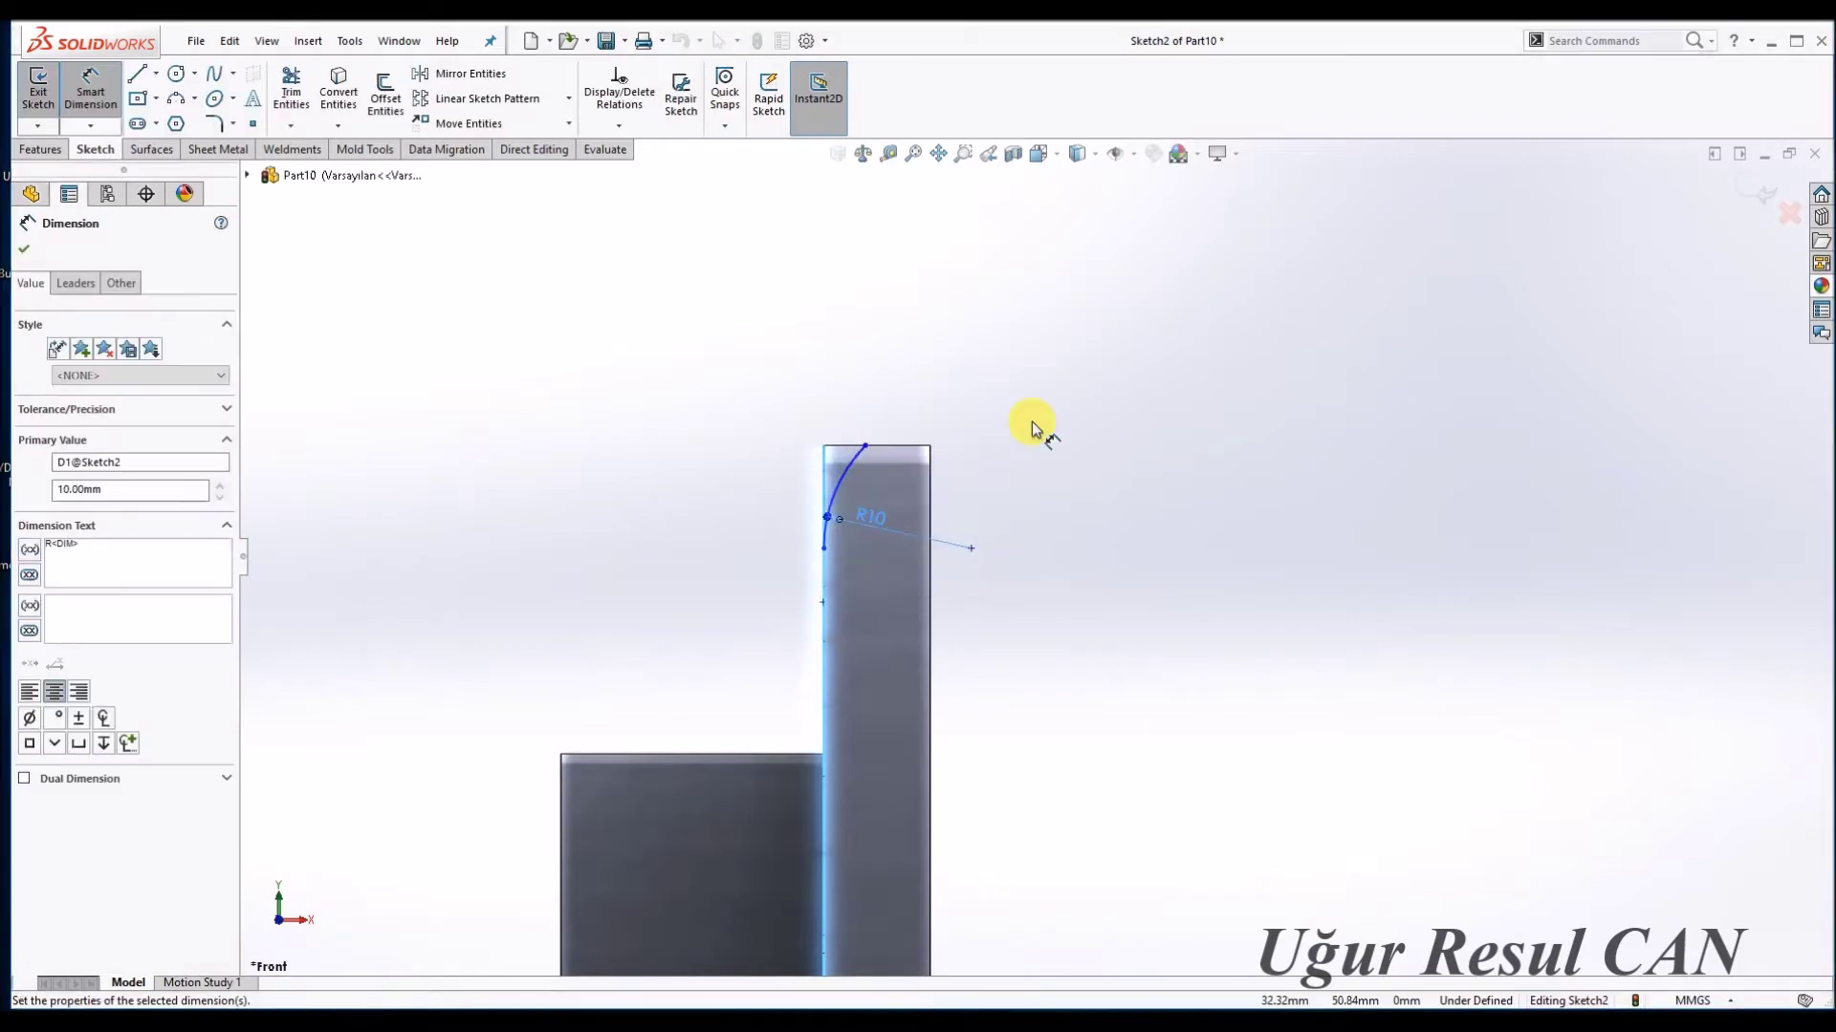
pyautogui.click(851, 451)
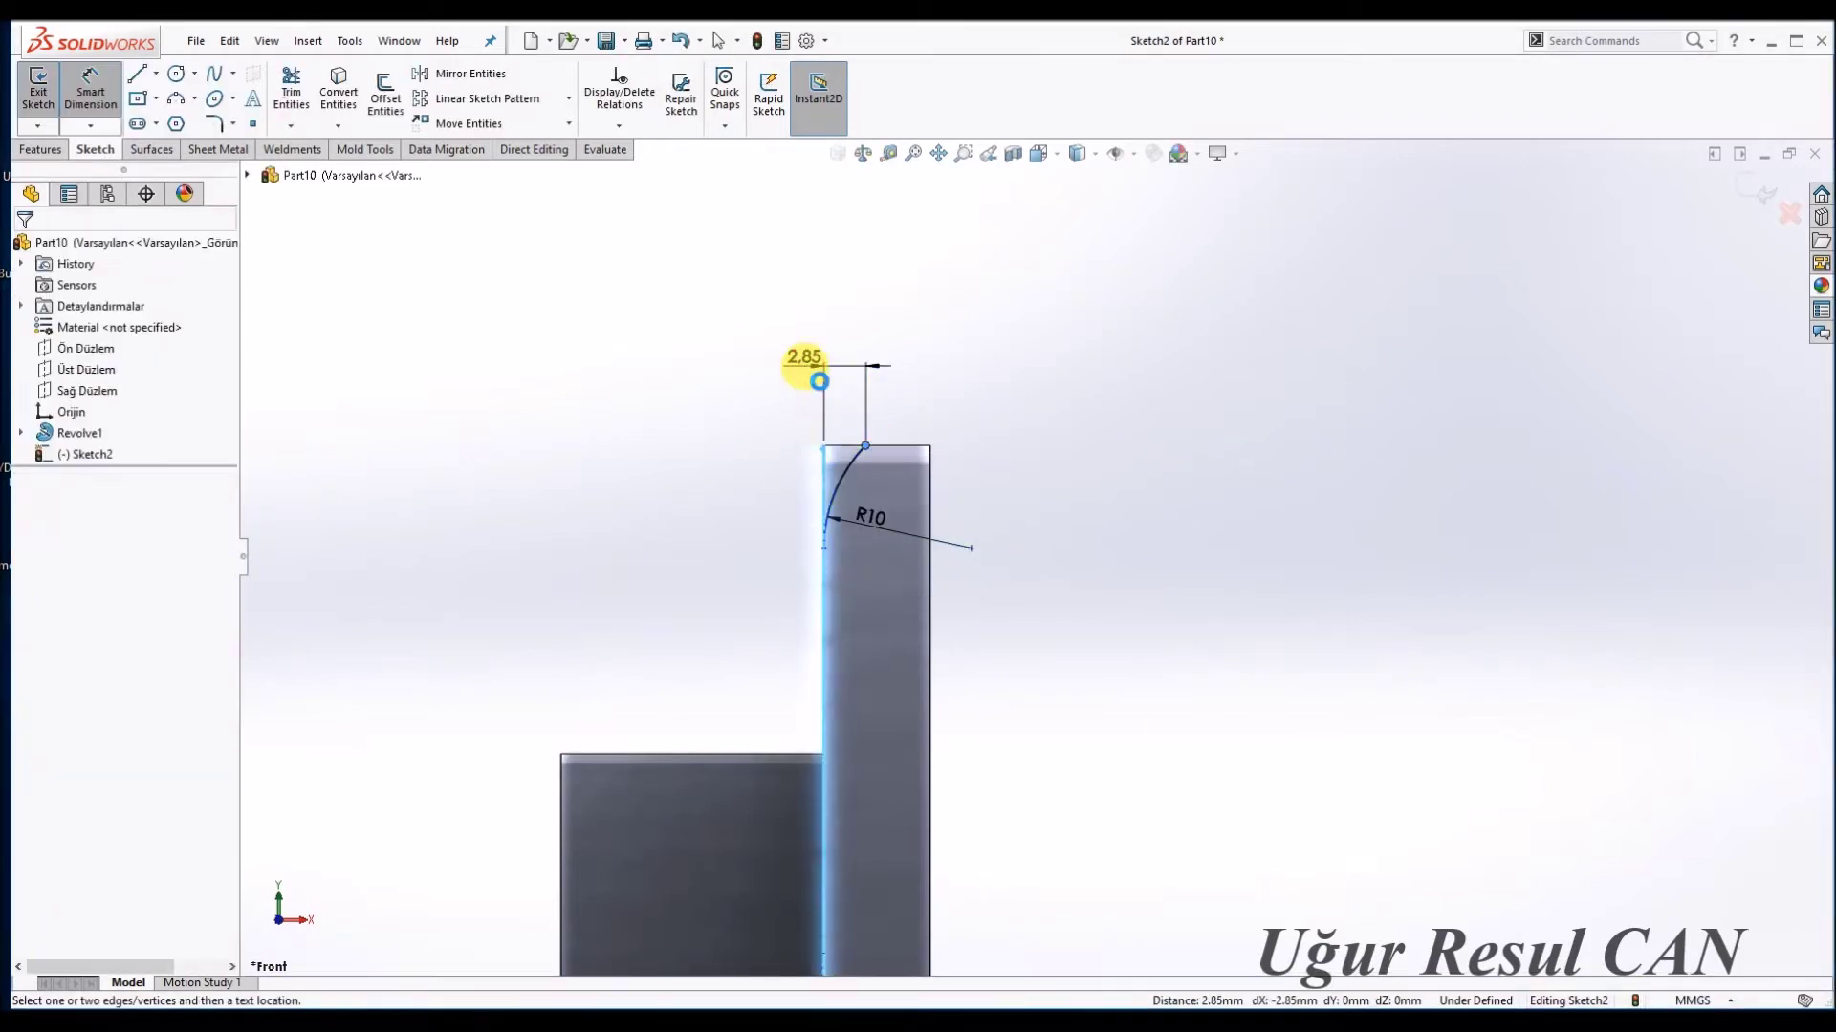
pyautogui.click(814, 368)
pyautogui.press('Return')
# Draw a vertical line up from the rim top and a small rectangular notch outline.
pyautogui.press('Escape')
pyautogui.press('l')
pyautogui.moveTo(877, 445); pyautogui.dragTo(877, 312)
pyautogui.press('Escape')
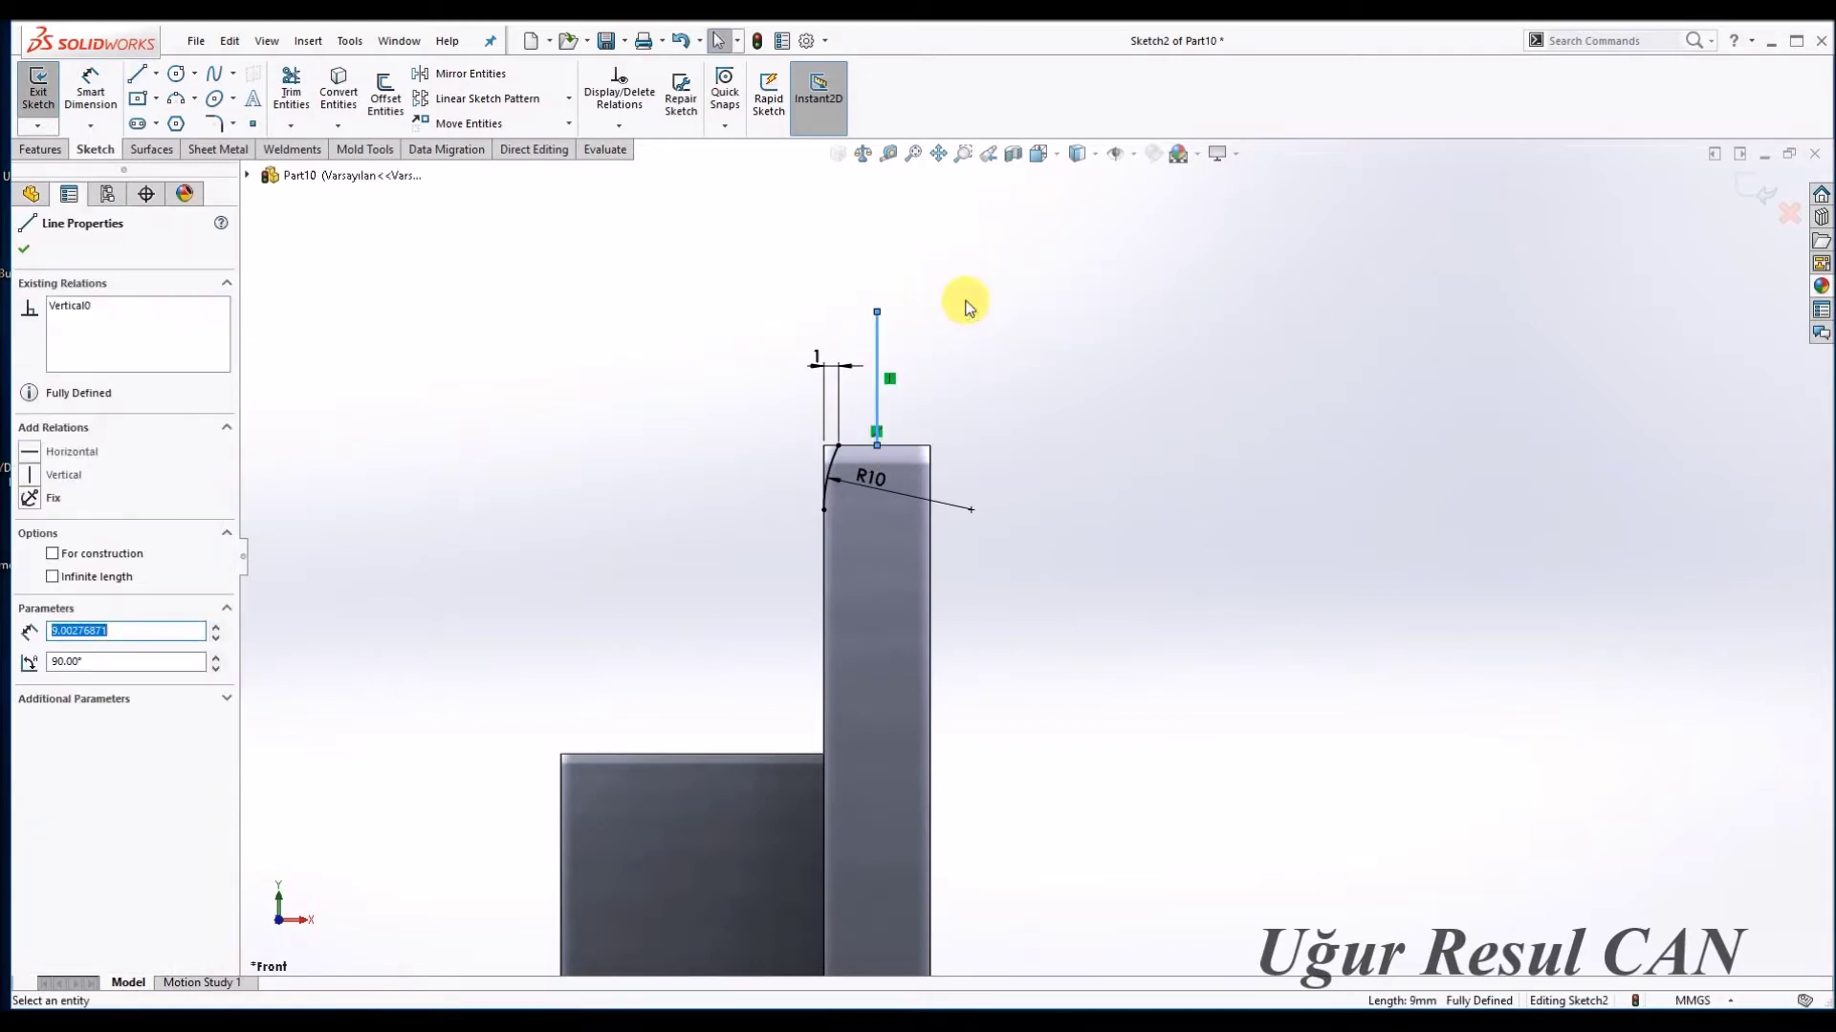
pyautogui.press('l')
pyautogui.click(824, 509)
pyautogui.click(747, 509)
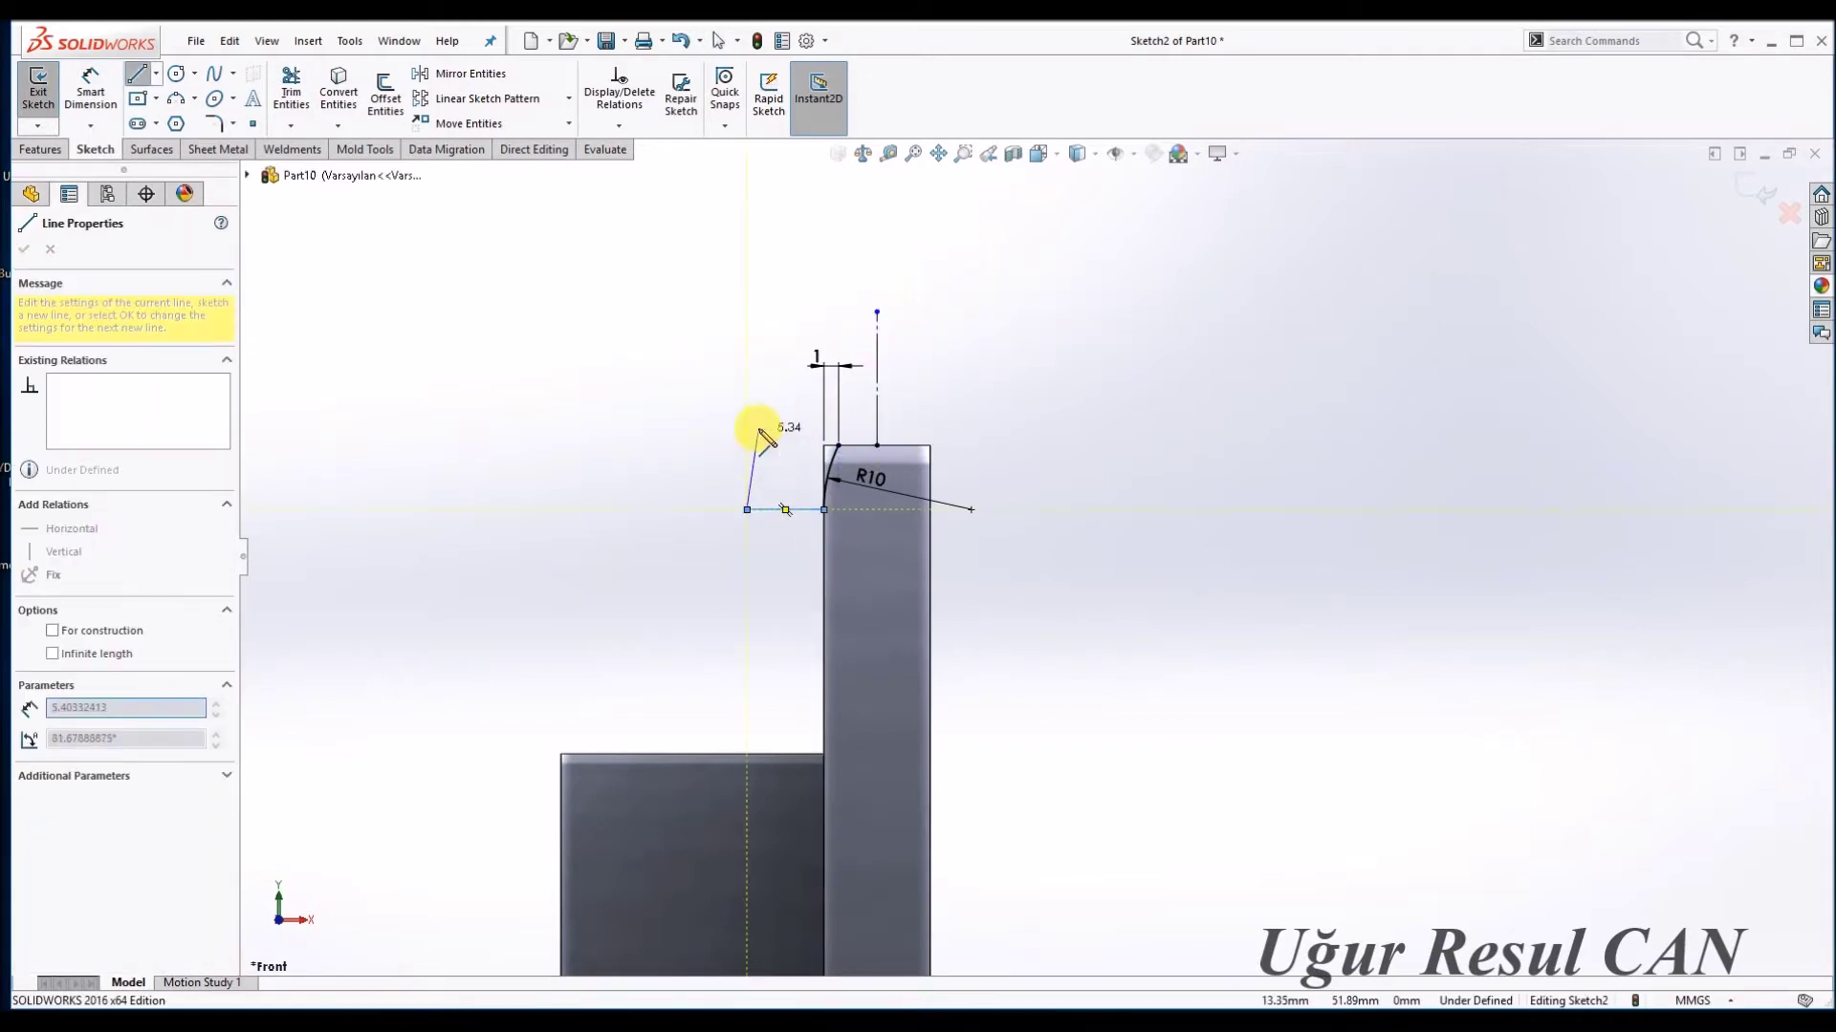
pyautogui.click(746, 396)
pyautogui.click(839, 395)
pyautogui.click(838, 446)
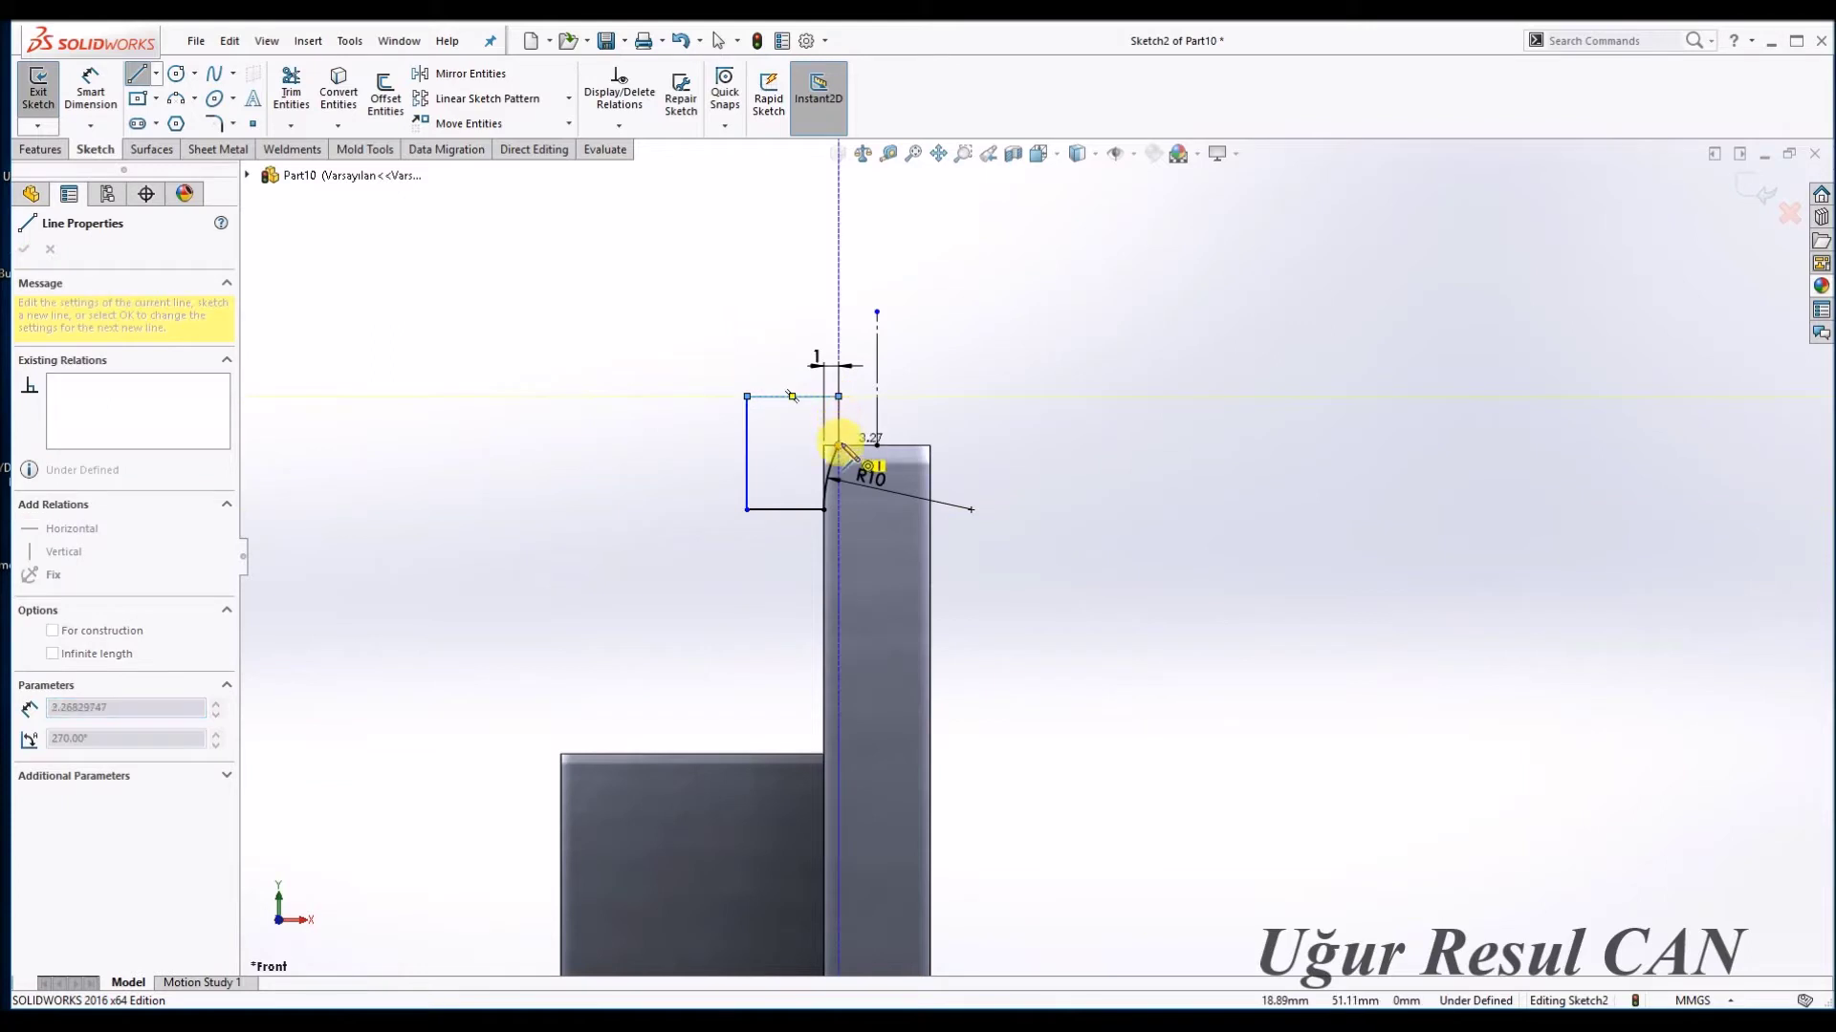
pyautogui.press('Escape')
# Mirror the notch rectangle and arc about the vertical line.
pyautogui.click(468, 74)
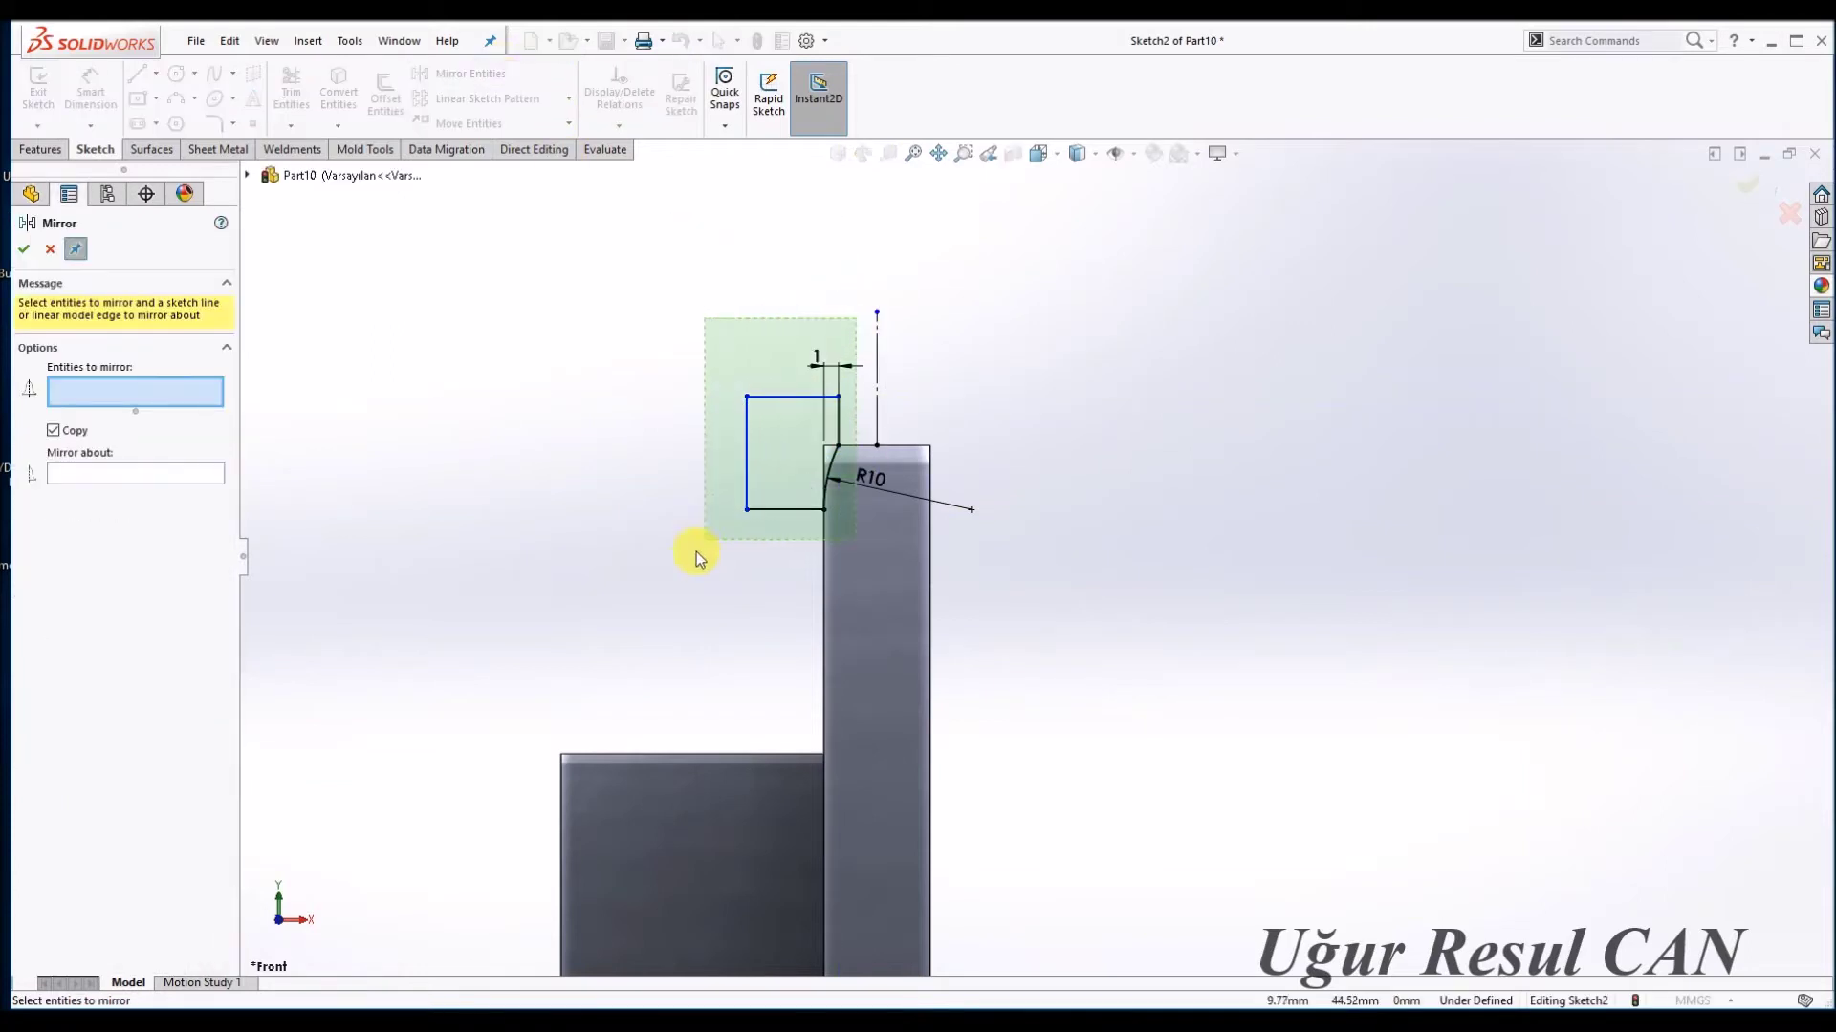
pyautogui.moveTo(855, 315); pyautogui.dragTo(701, 544)
pyautogui.click(176, 537)
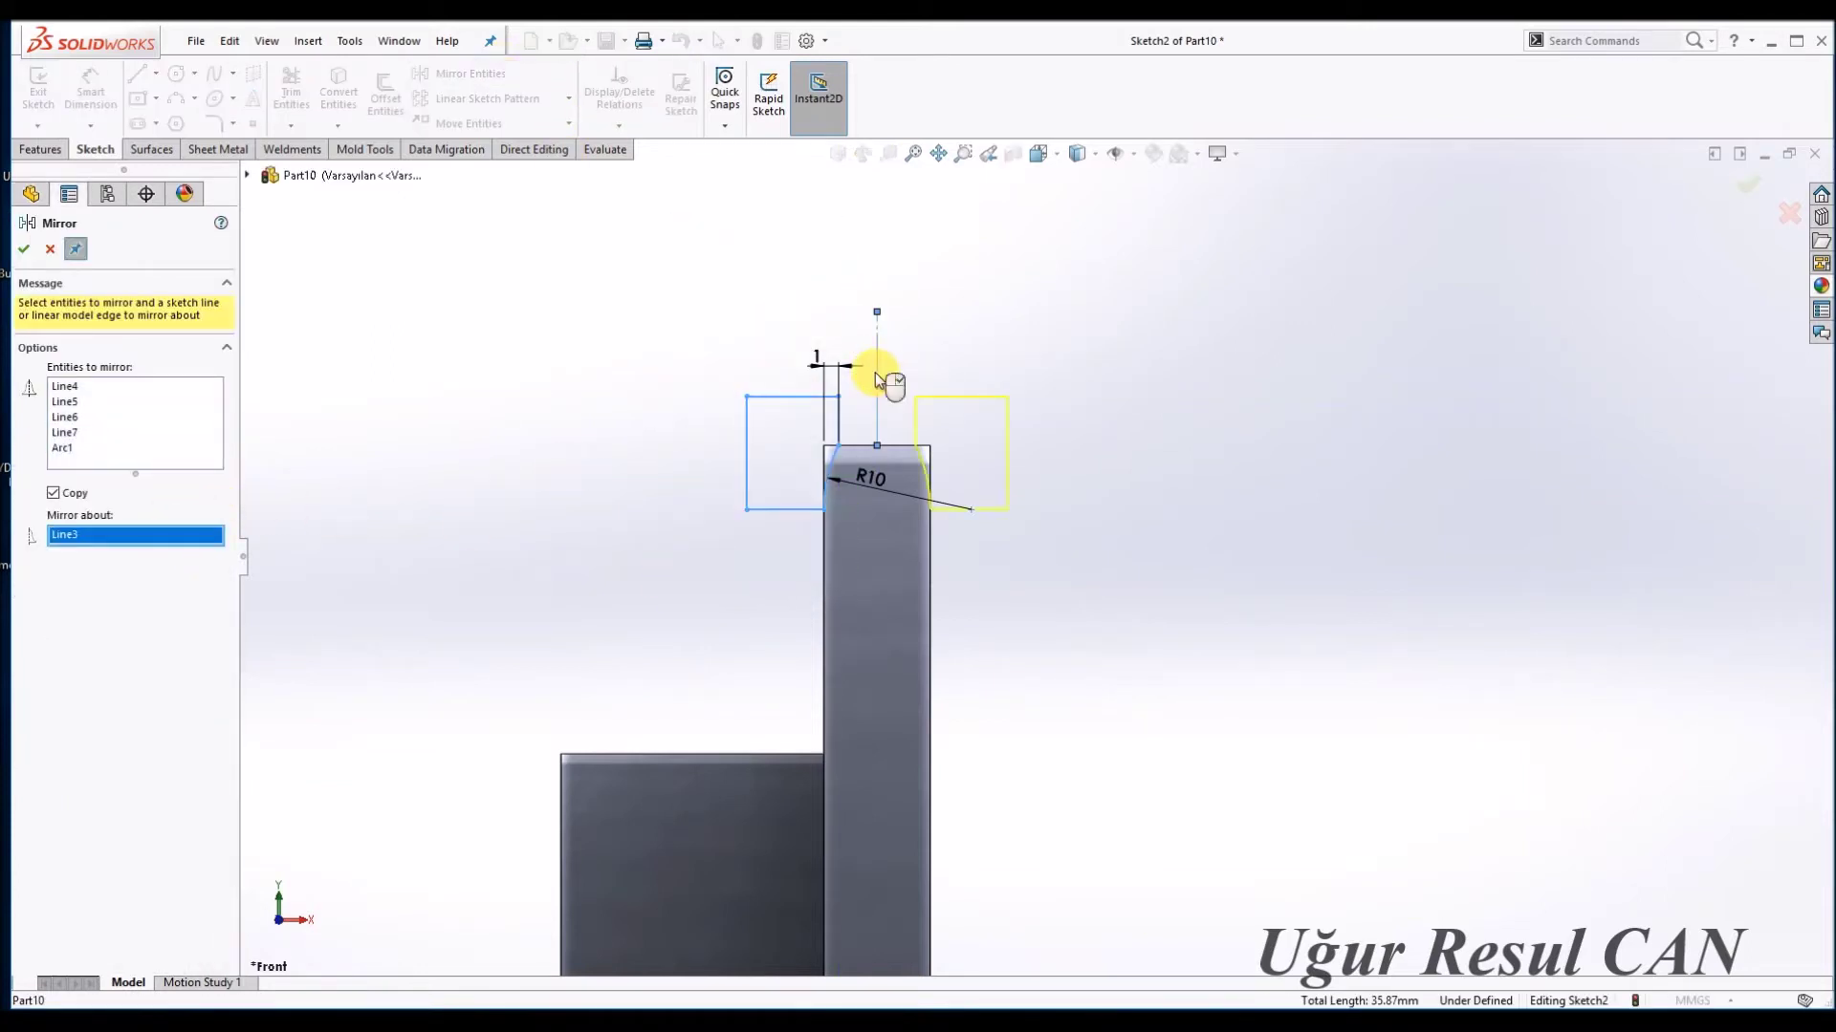
pyautogui.press('Return')
pyautogui.hotkey('ctrl', '3')
pyautogui.moveTo(1049, 595)
pyautogui.mouseDown(button='middle')
pyautogui.moveTo(1106, 593)
pyautogui.moveTo(1014, 242)
pyautogui.mouseUp(button='middle')
pyautogui.click(1049, 163)
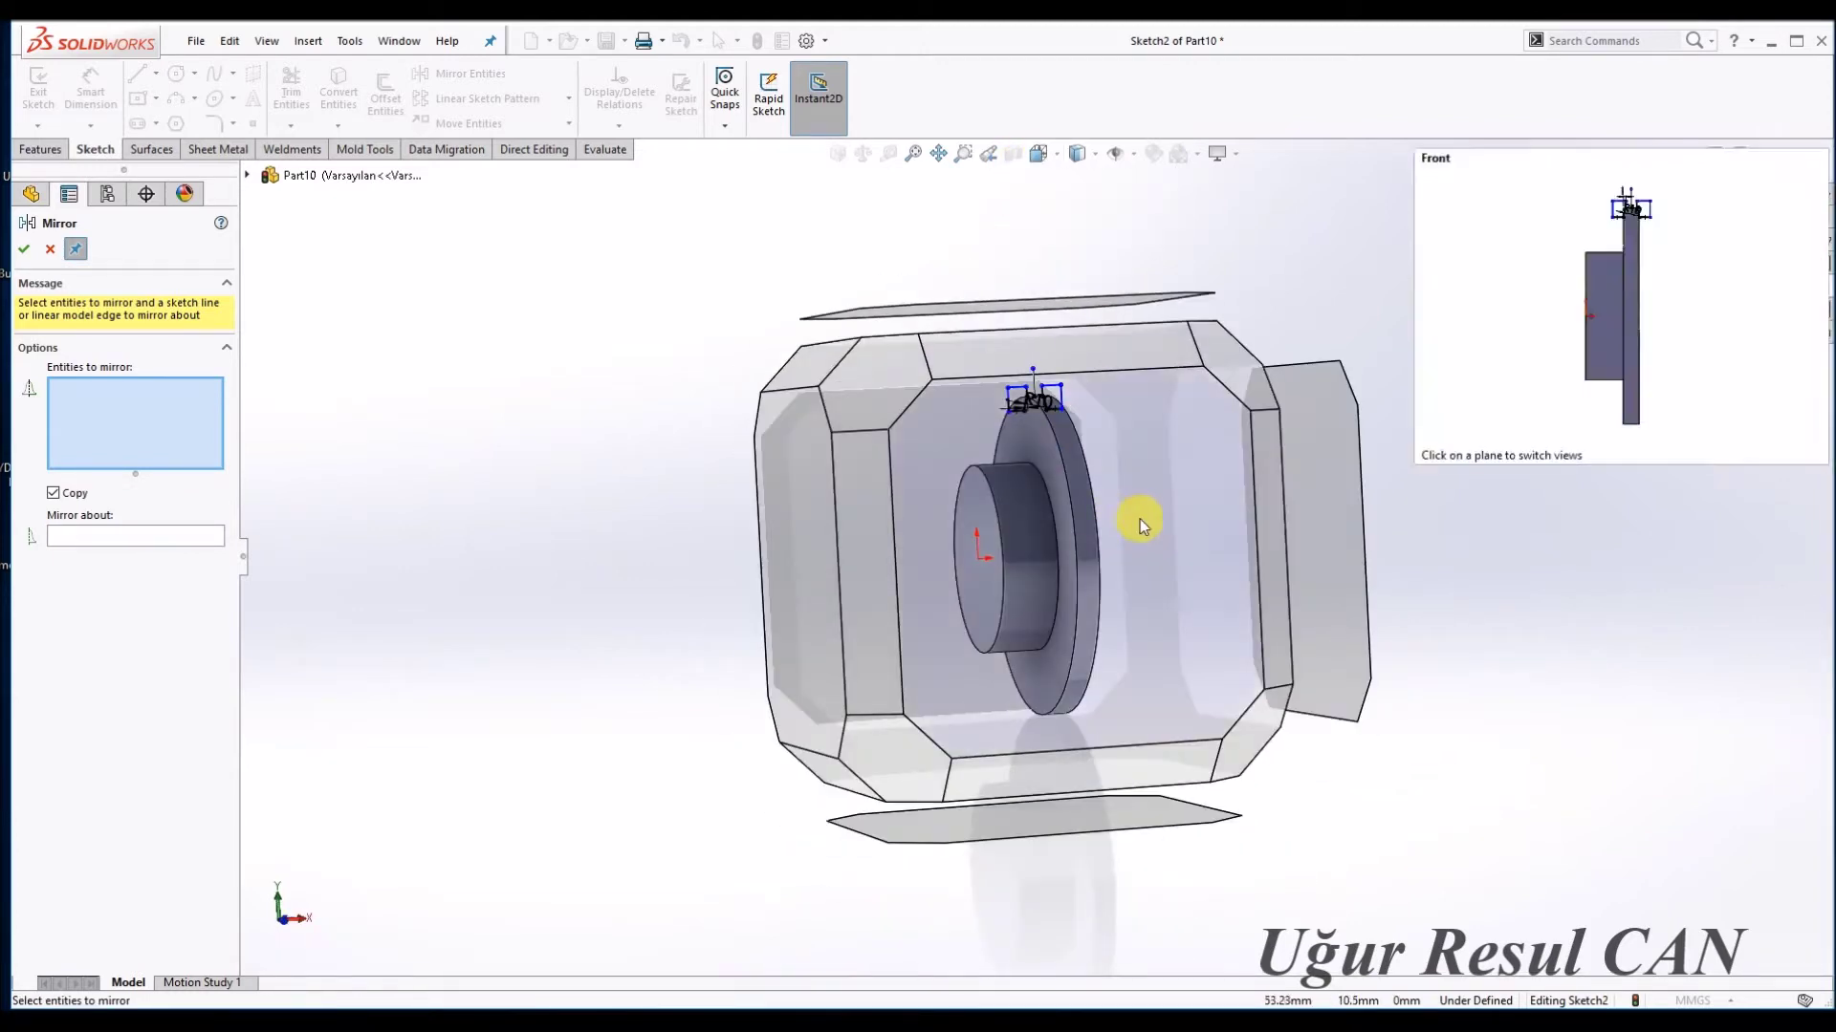
pyautogui.click(1138, 519)
pyautogui.press('Escape')
# Add a horizontal centerline through the origin as the revolve axis.
pyautogui.press('l')
pyautogui.click(937, 586)
pyautogui.click(1178, 586)
pyautogui.press('Escape')
pyautogui.click(1214, 525)
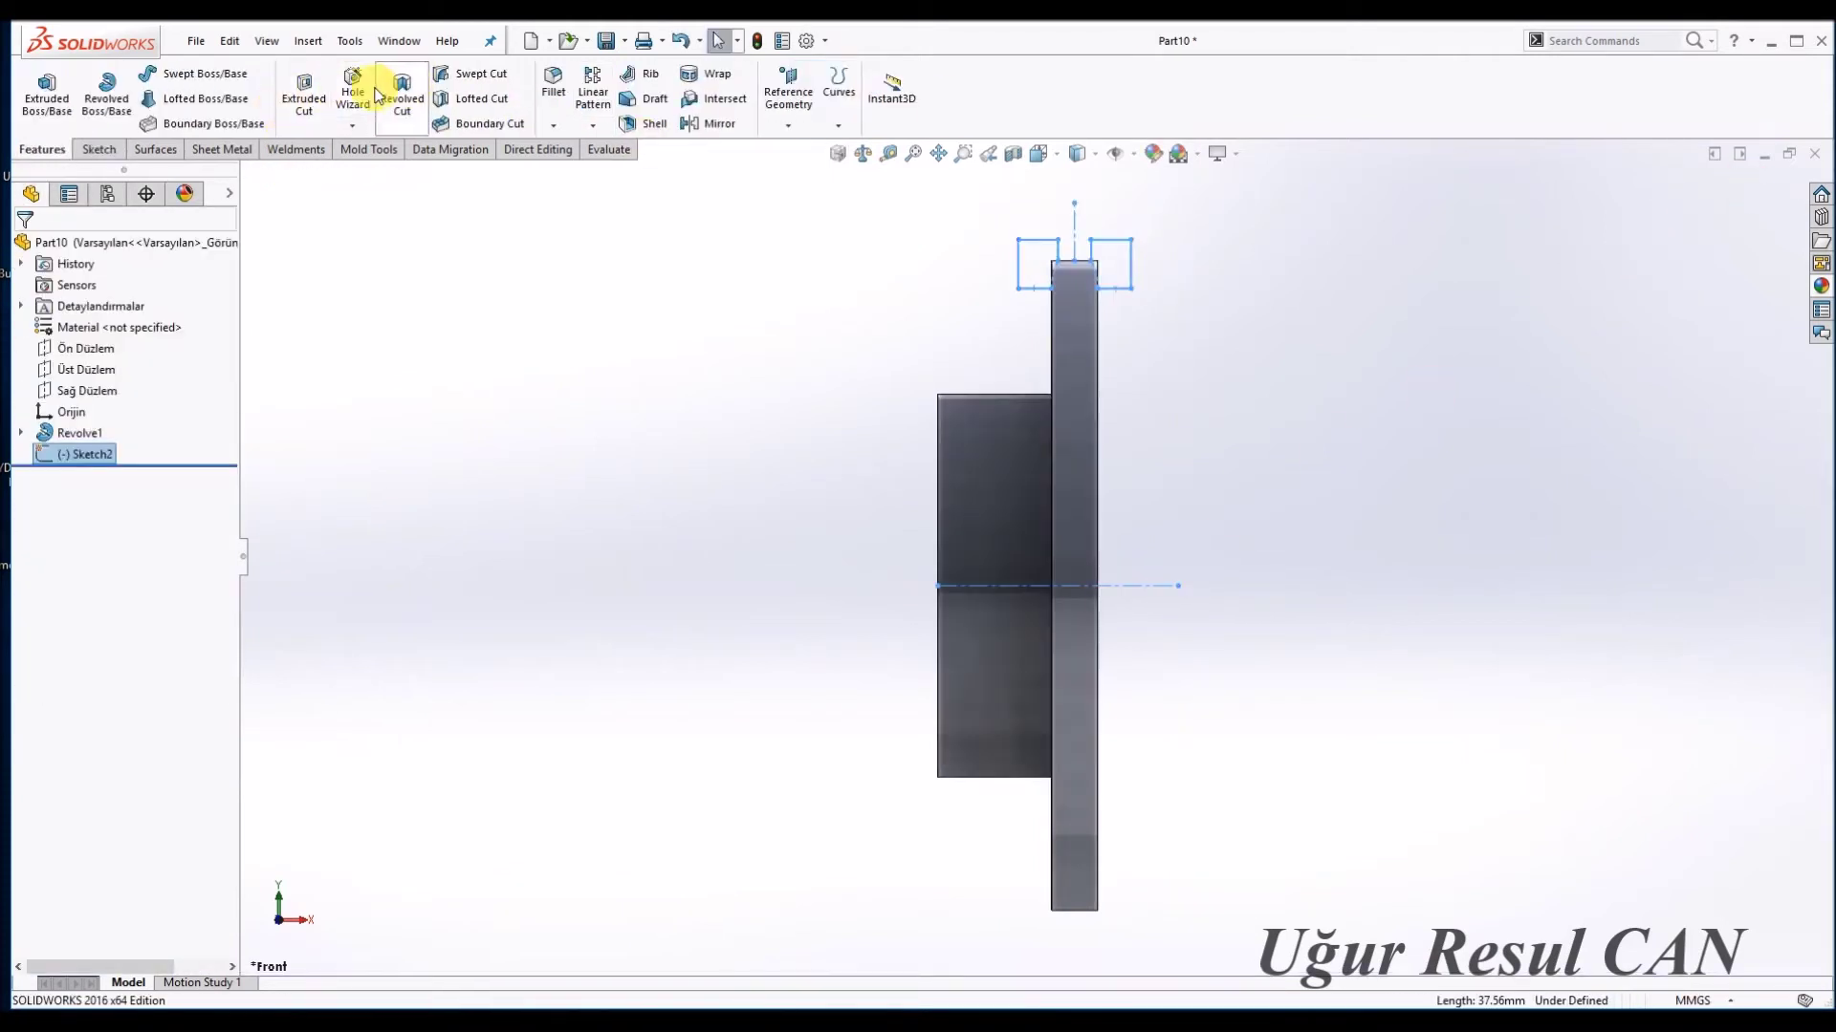
pyautogui.click(395, 99)
# Revolve-cut the notch outlines 360° around the sketch centerline.
pyautogui.click(1137, 586)
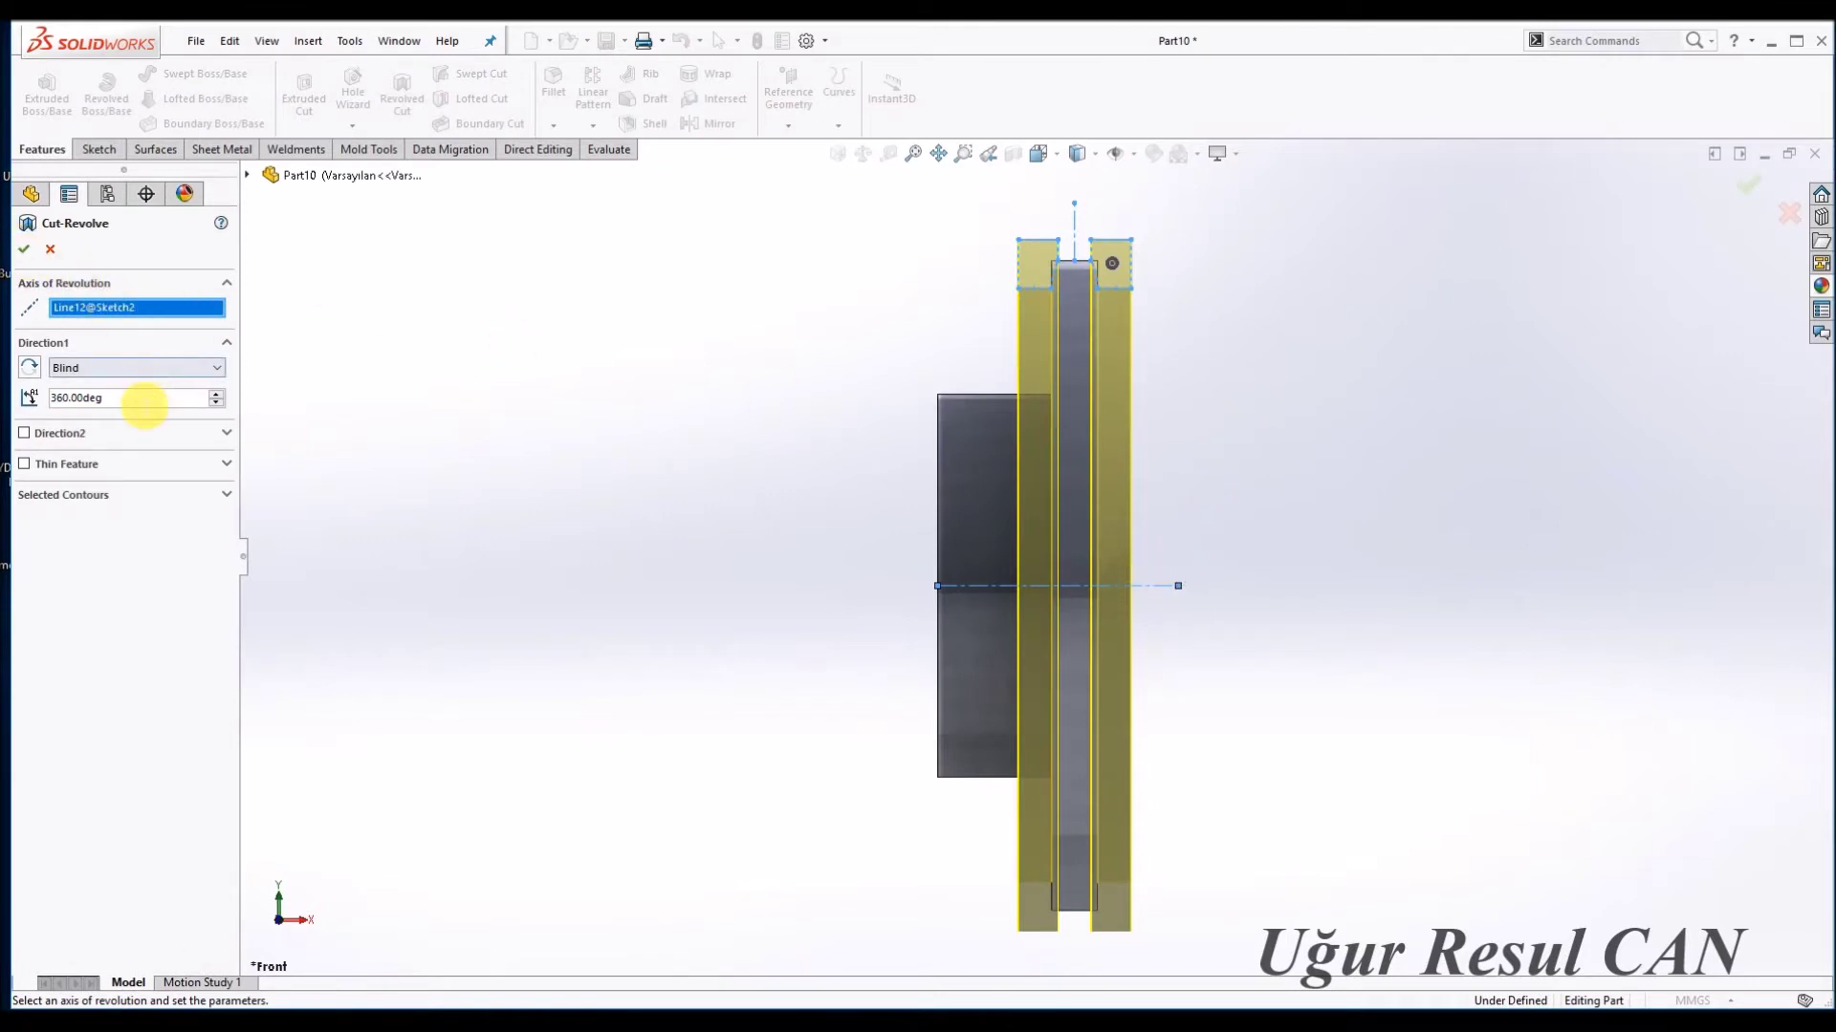
pyautogui.click(47, 251)
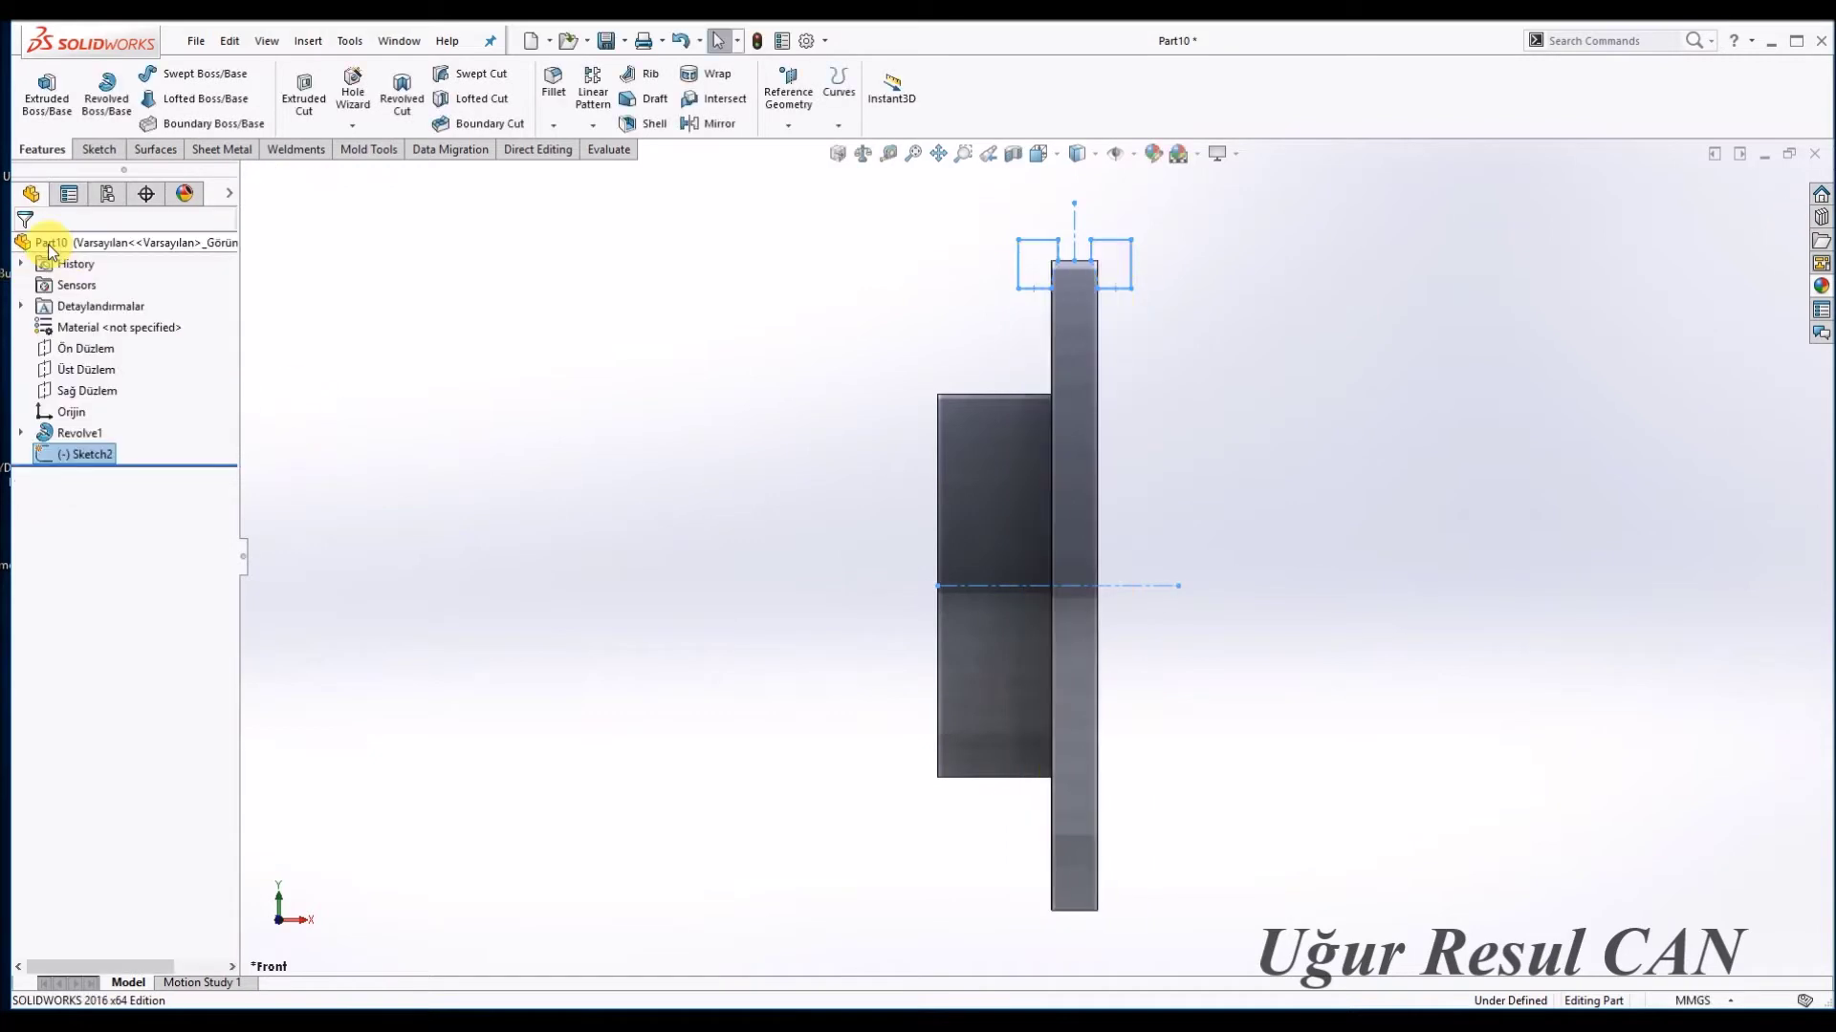
pyautogui.click(405, 93)
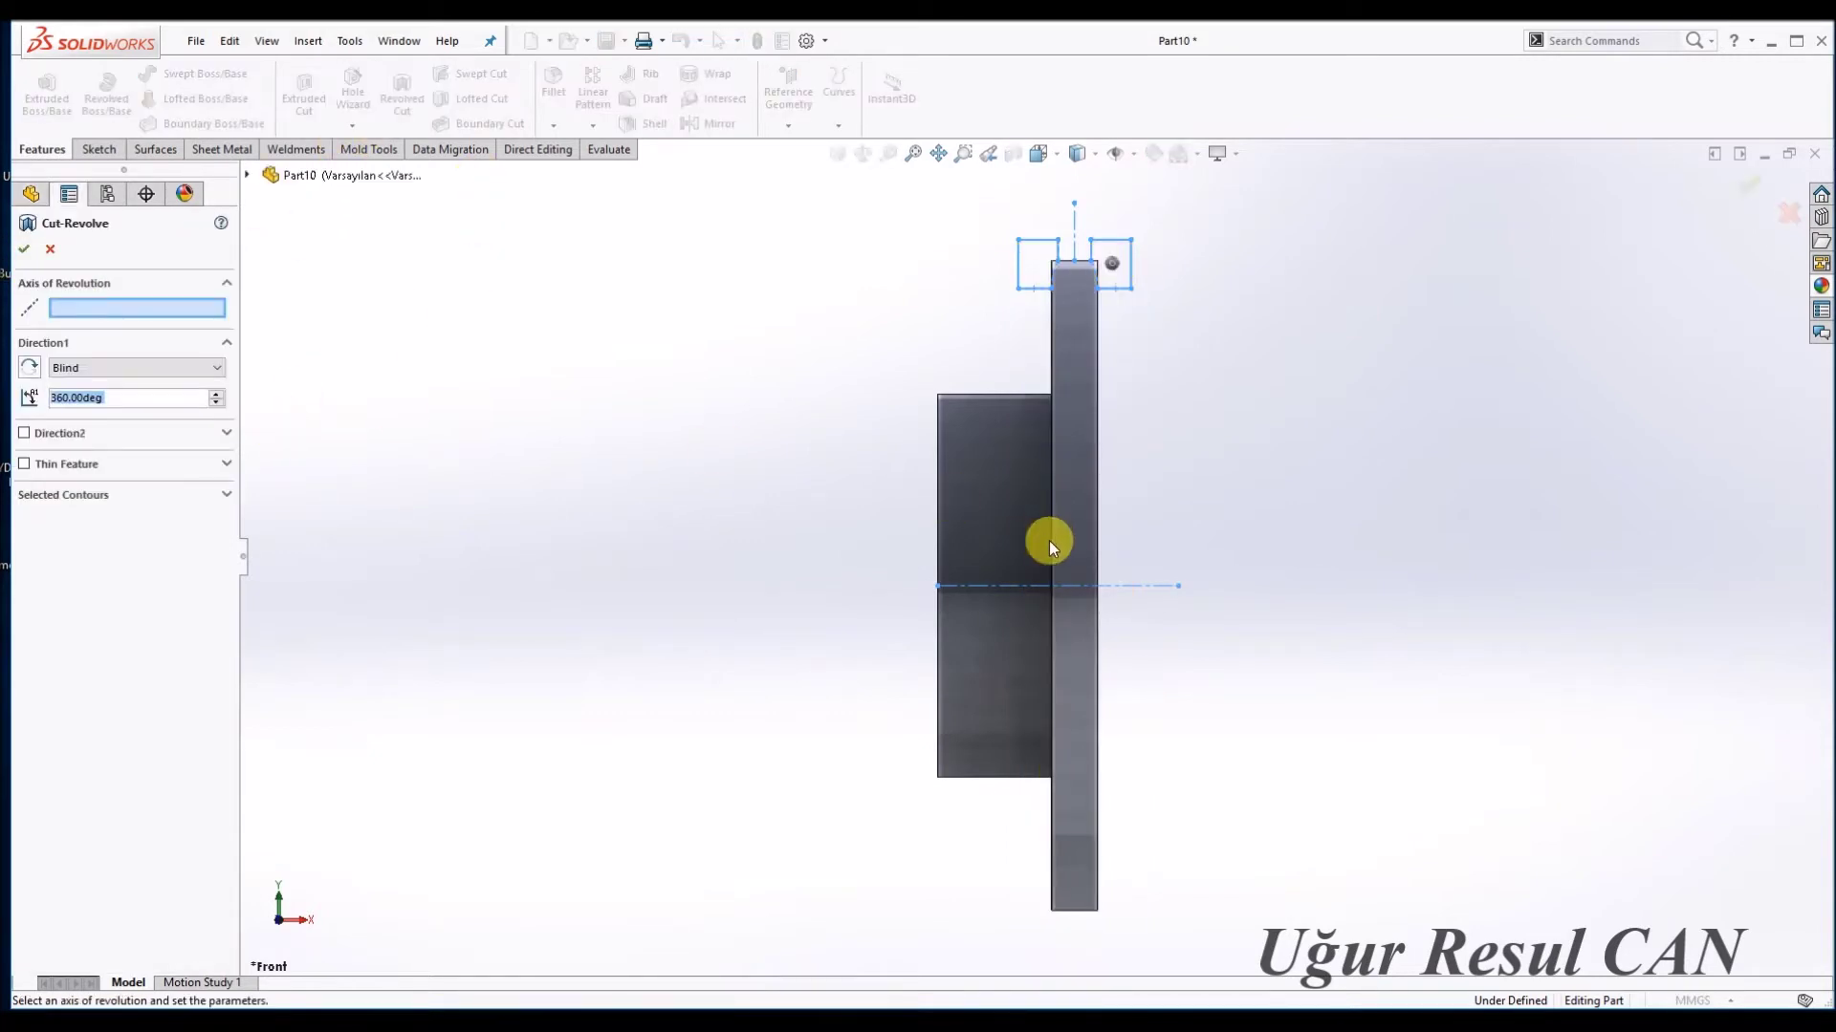
pyautogui.click(1022, 584)
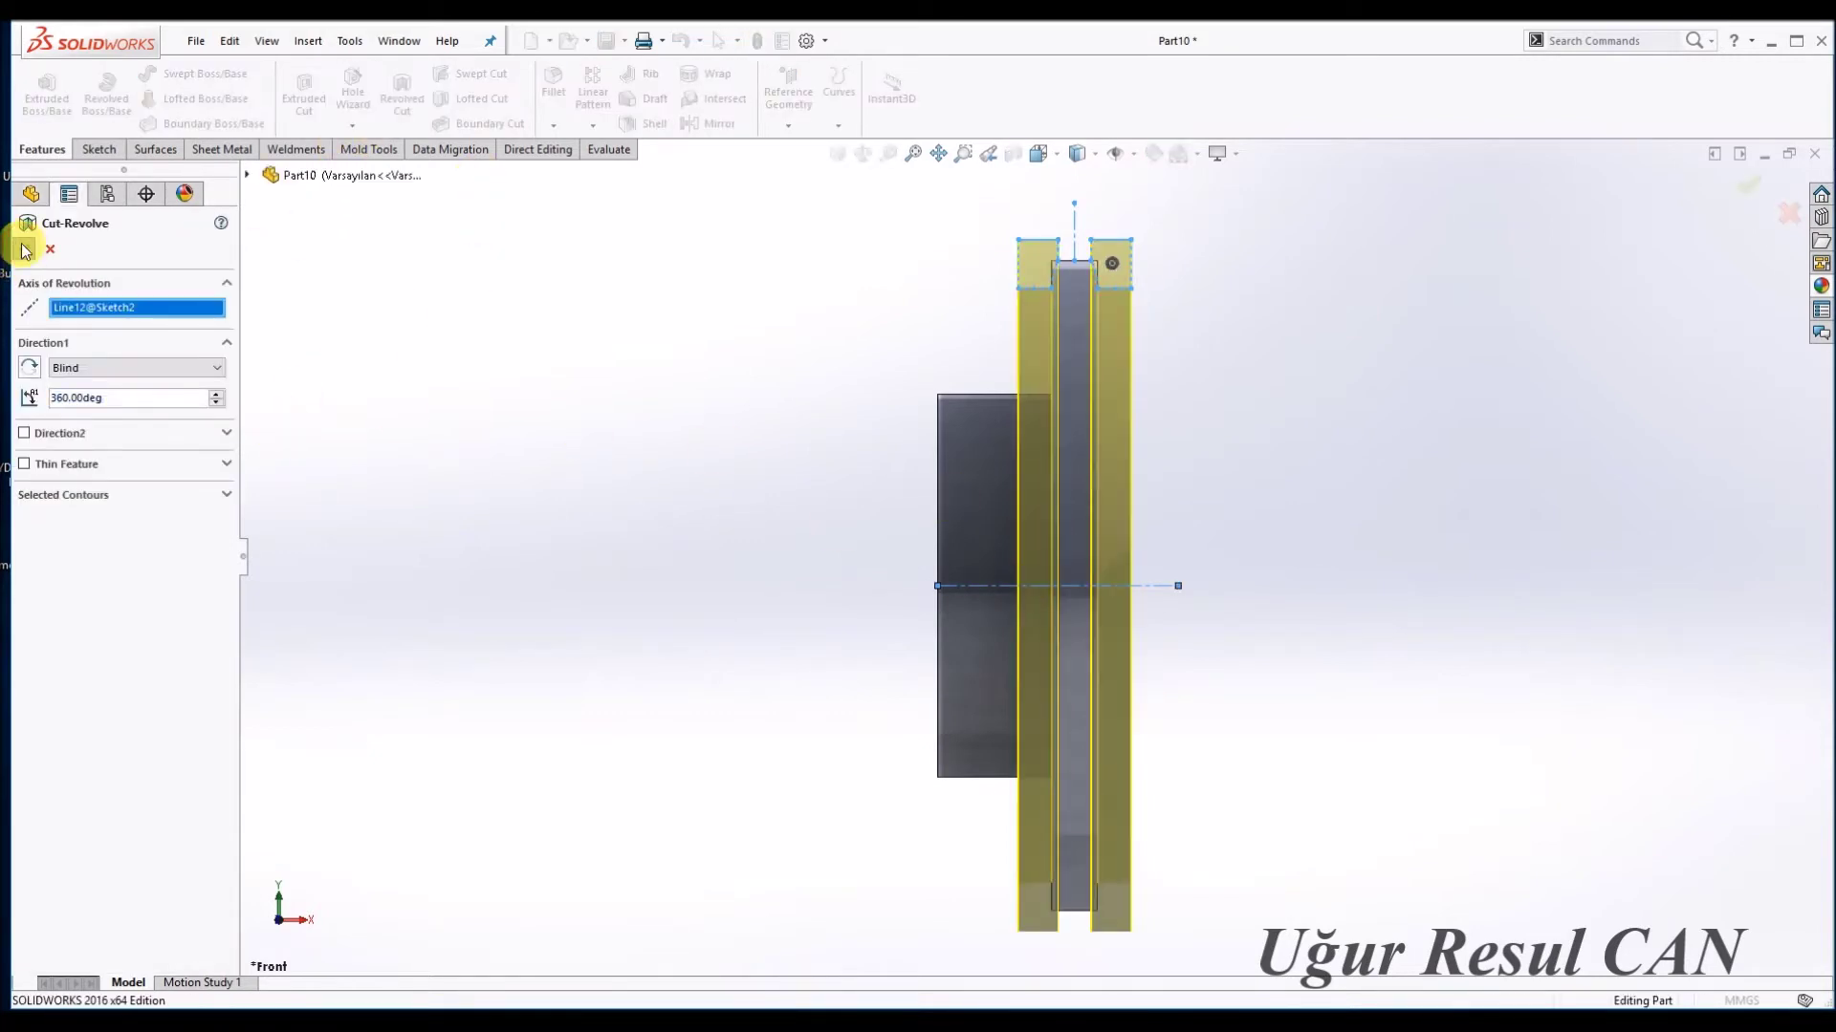
pyautogui.click(26, 251)
# Orbit the cut disc and look straight at the hub's end face.
pyautogui.moveTo(898, 486); pyautogui.dragTo(1074, 525, button='middle')
pyautogui.click(1032, 513)
pyautogui.click(1150, 469)
pyautogui.rightClick(1032, 441)
# Sketch a Ø30 circle centred on the origin on the hub face.
pyautogui.click(1061, 418)
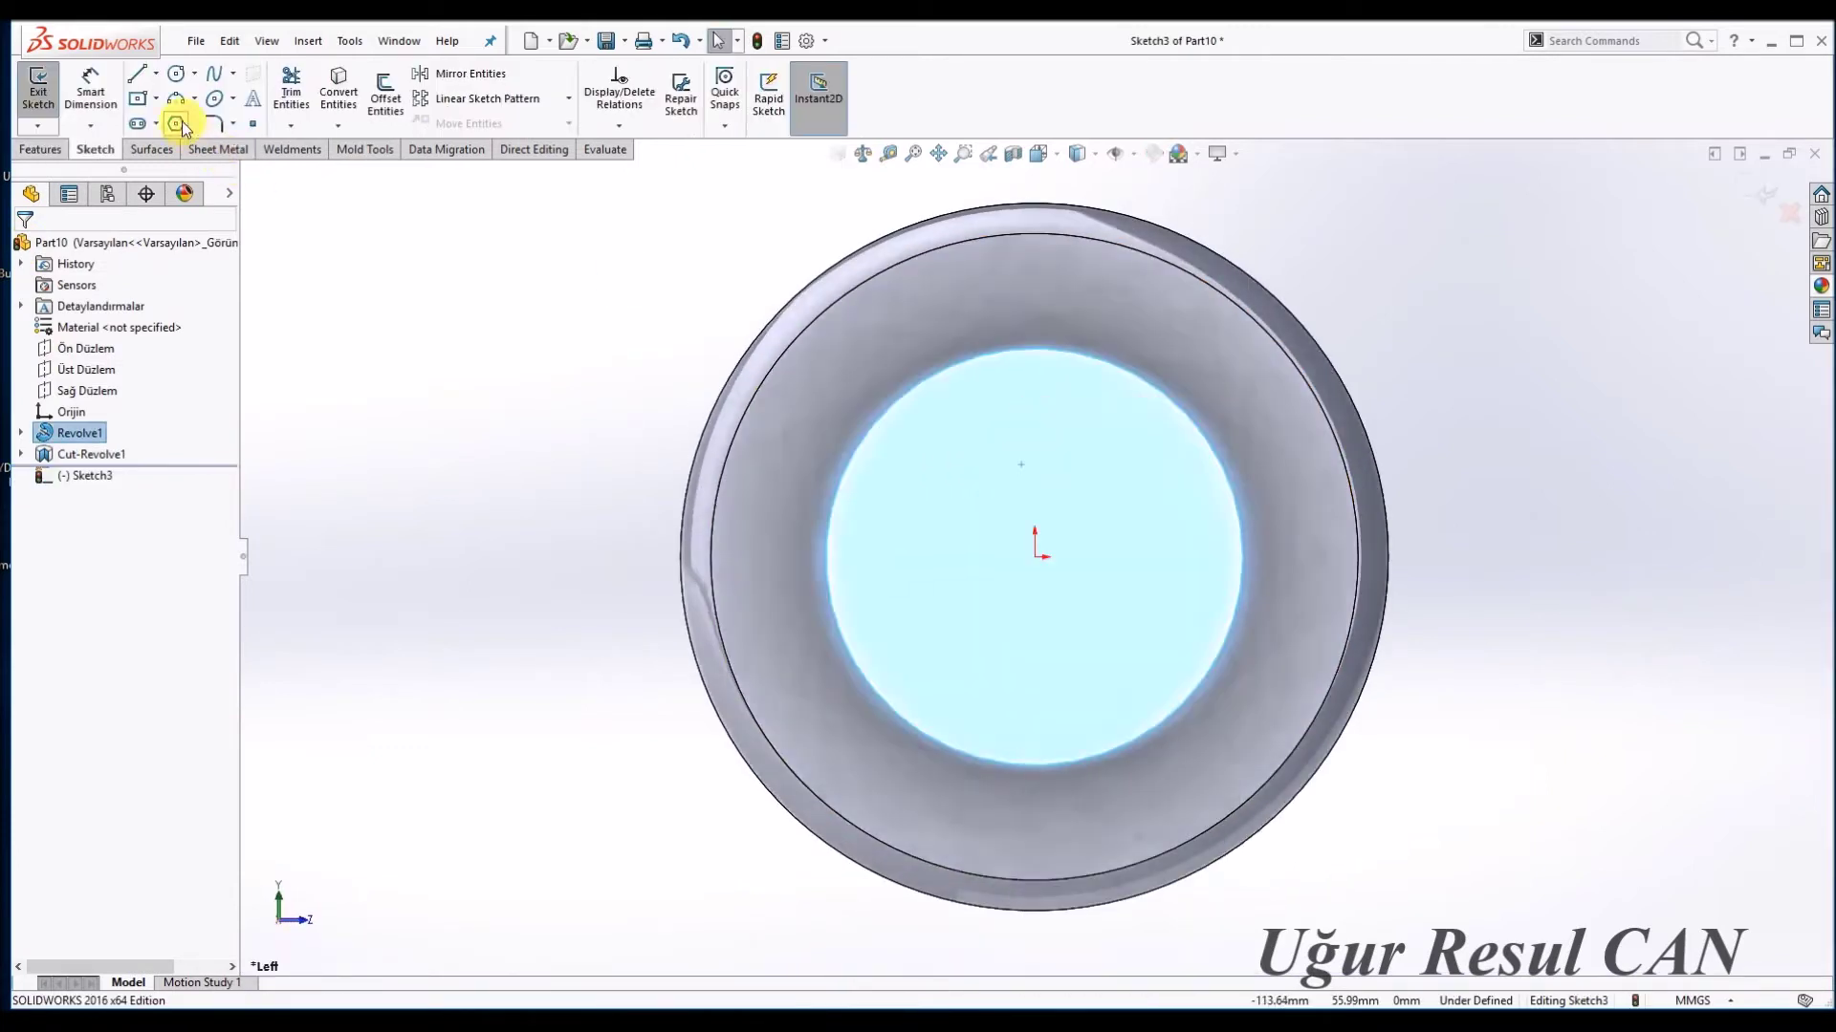
pyautogui.click(179, 124)
pyautogui.click(1033, 558)
pyautogui.click(1049, 418)
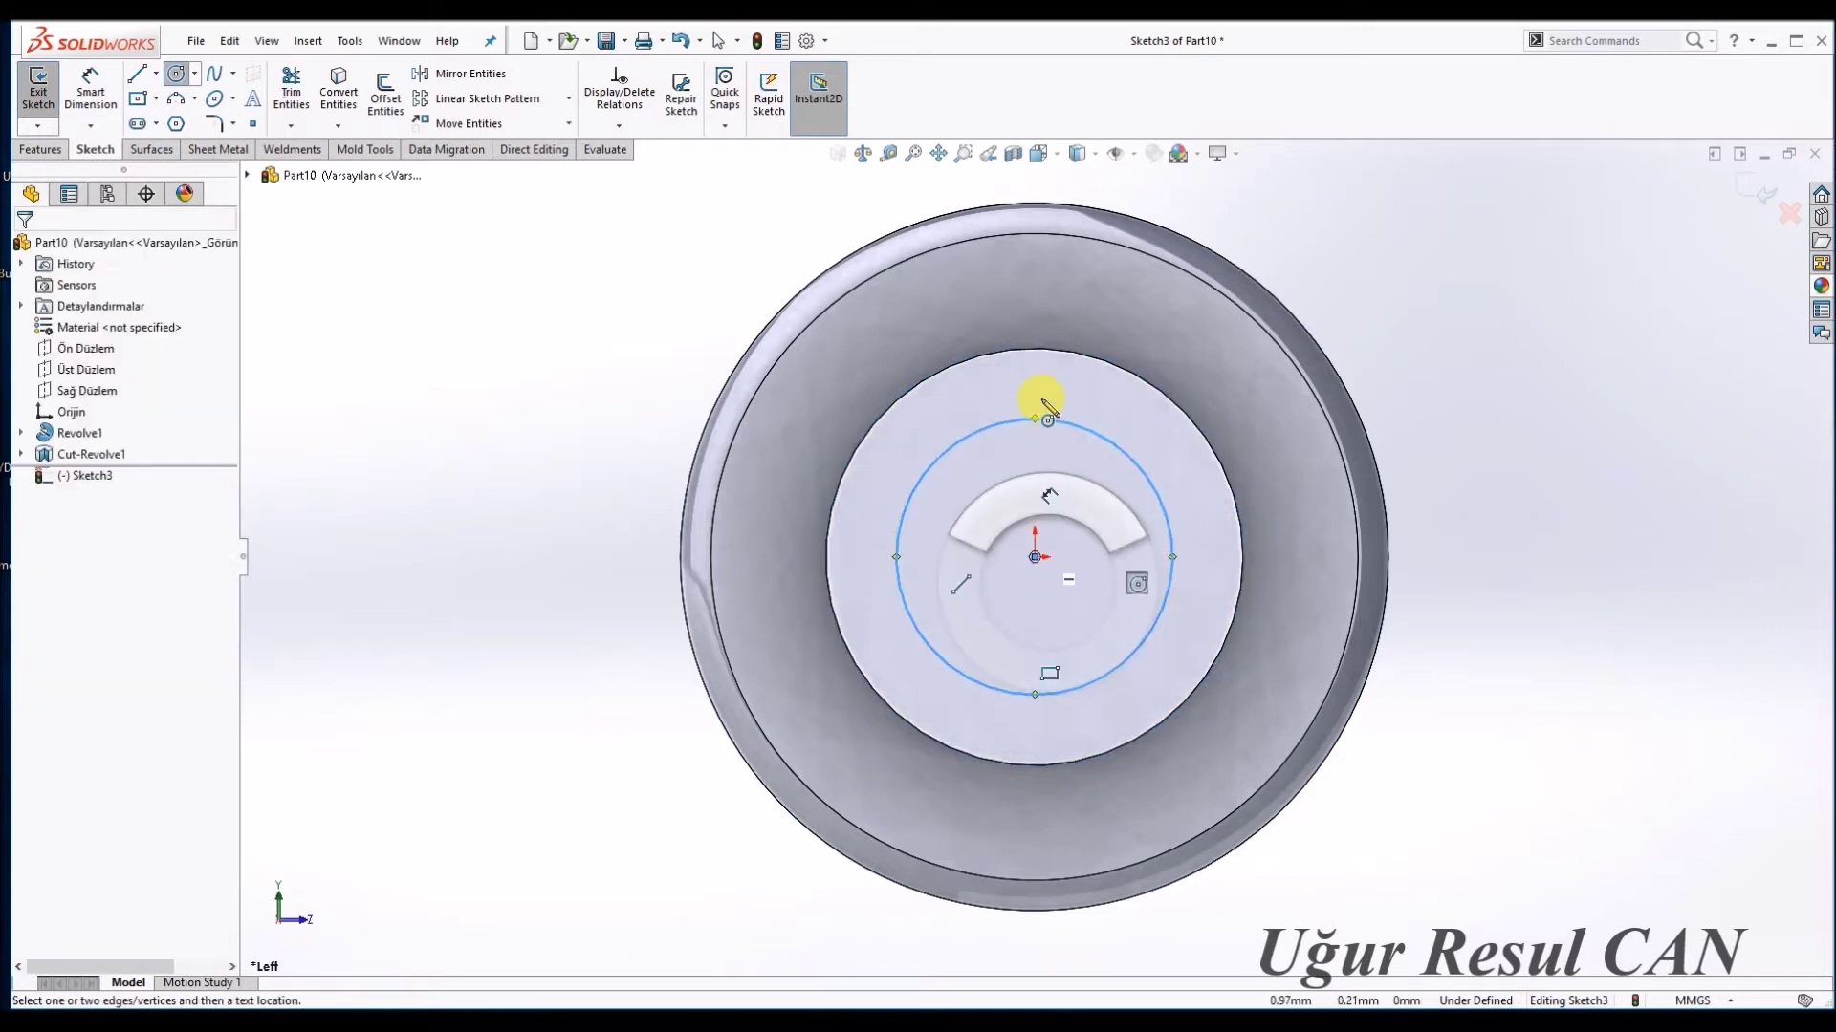
pyautogui.moveTo(1038, 516); pyautogui.dragTo(1048, 401, button='right')
pyautogui.click(1049, 421)
pyautogui.click(1058, 487)
pyautogui.write('30')
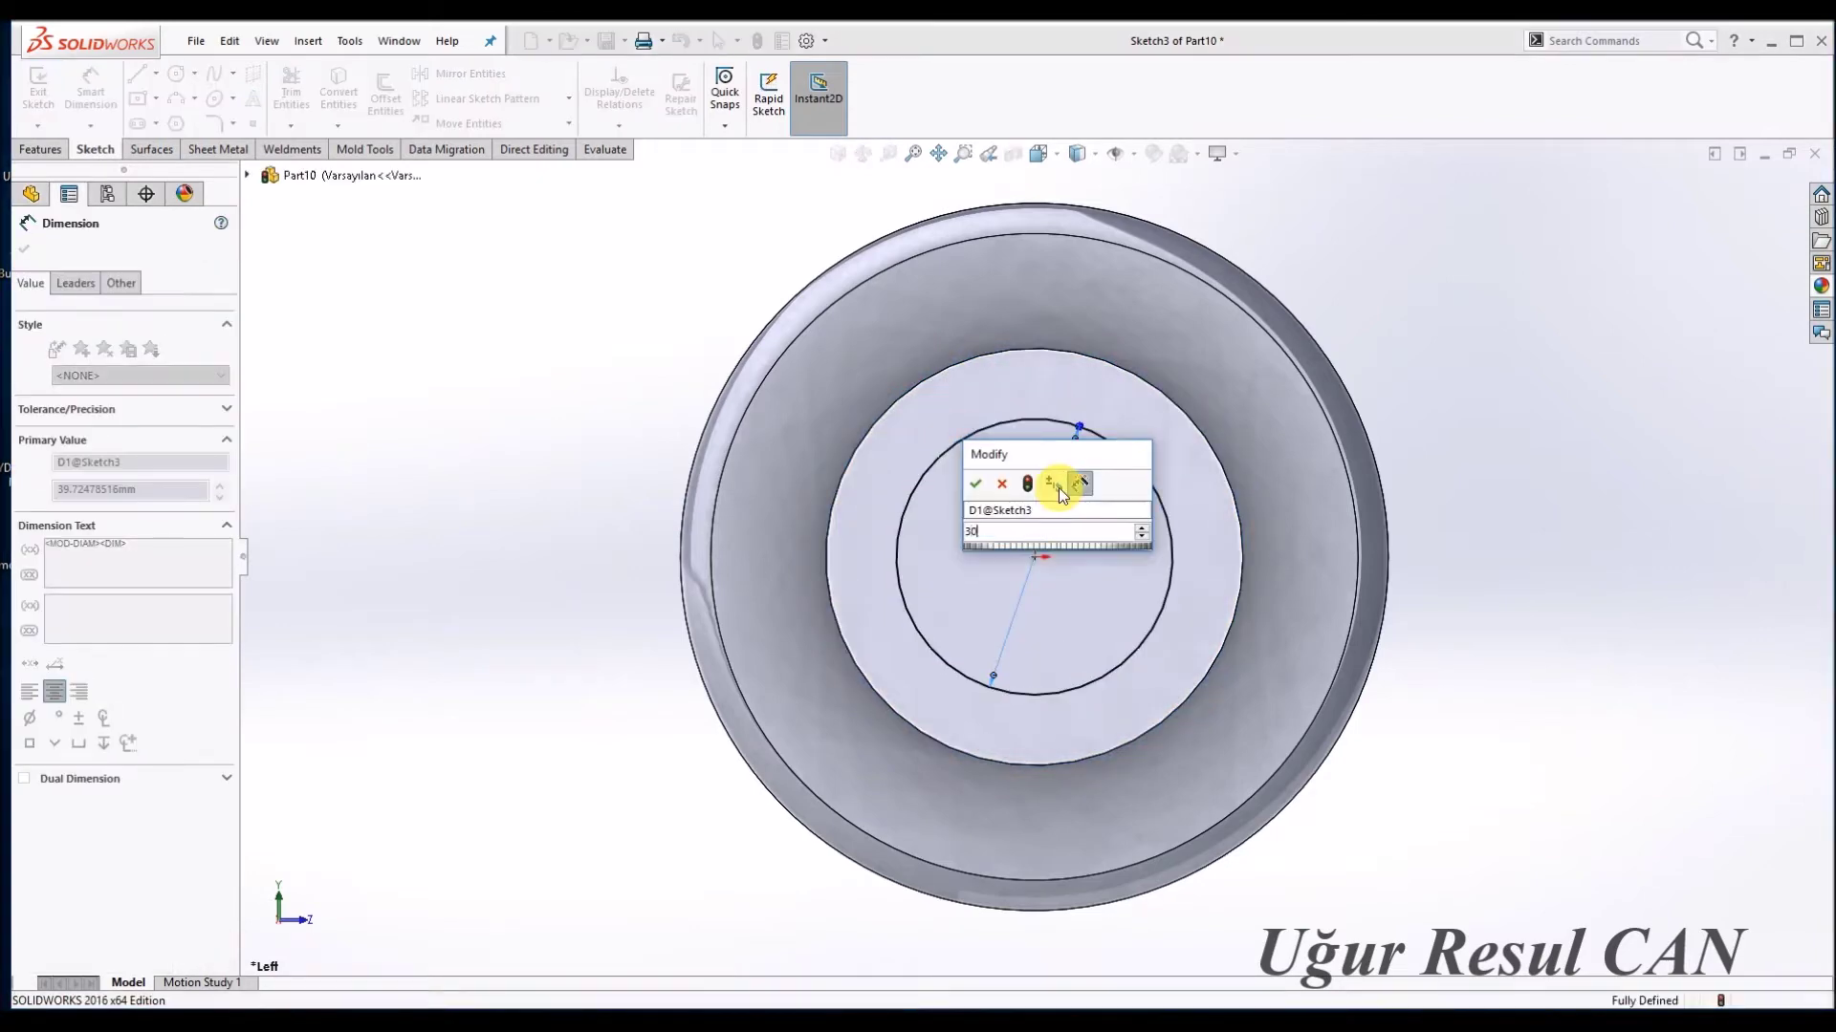
pyautogui.press('Return')
# Extrude-cut the circle through the part to form the central bore.
pyautogui.click(69, 150)
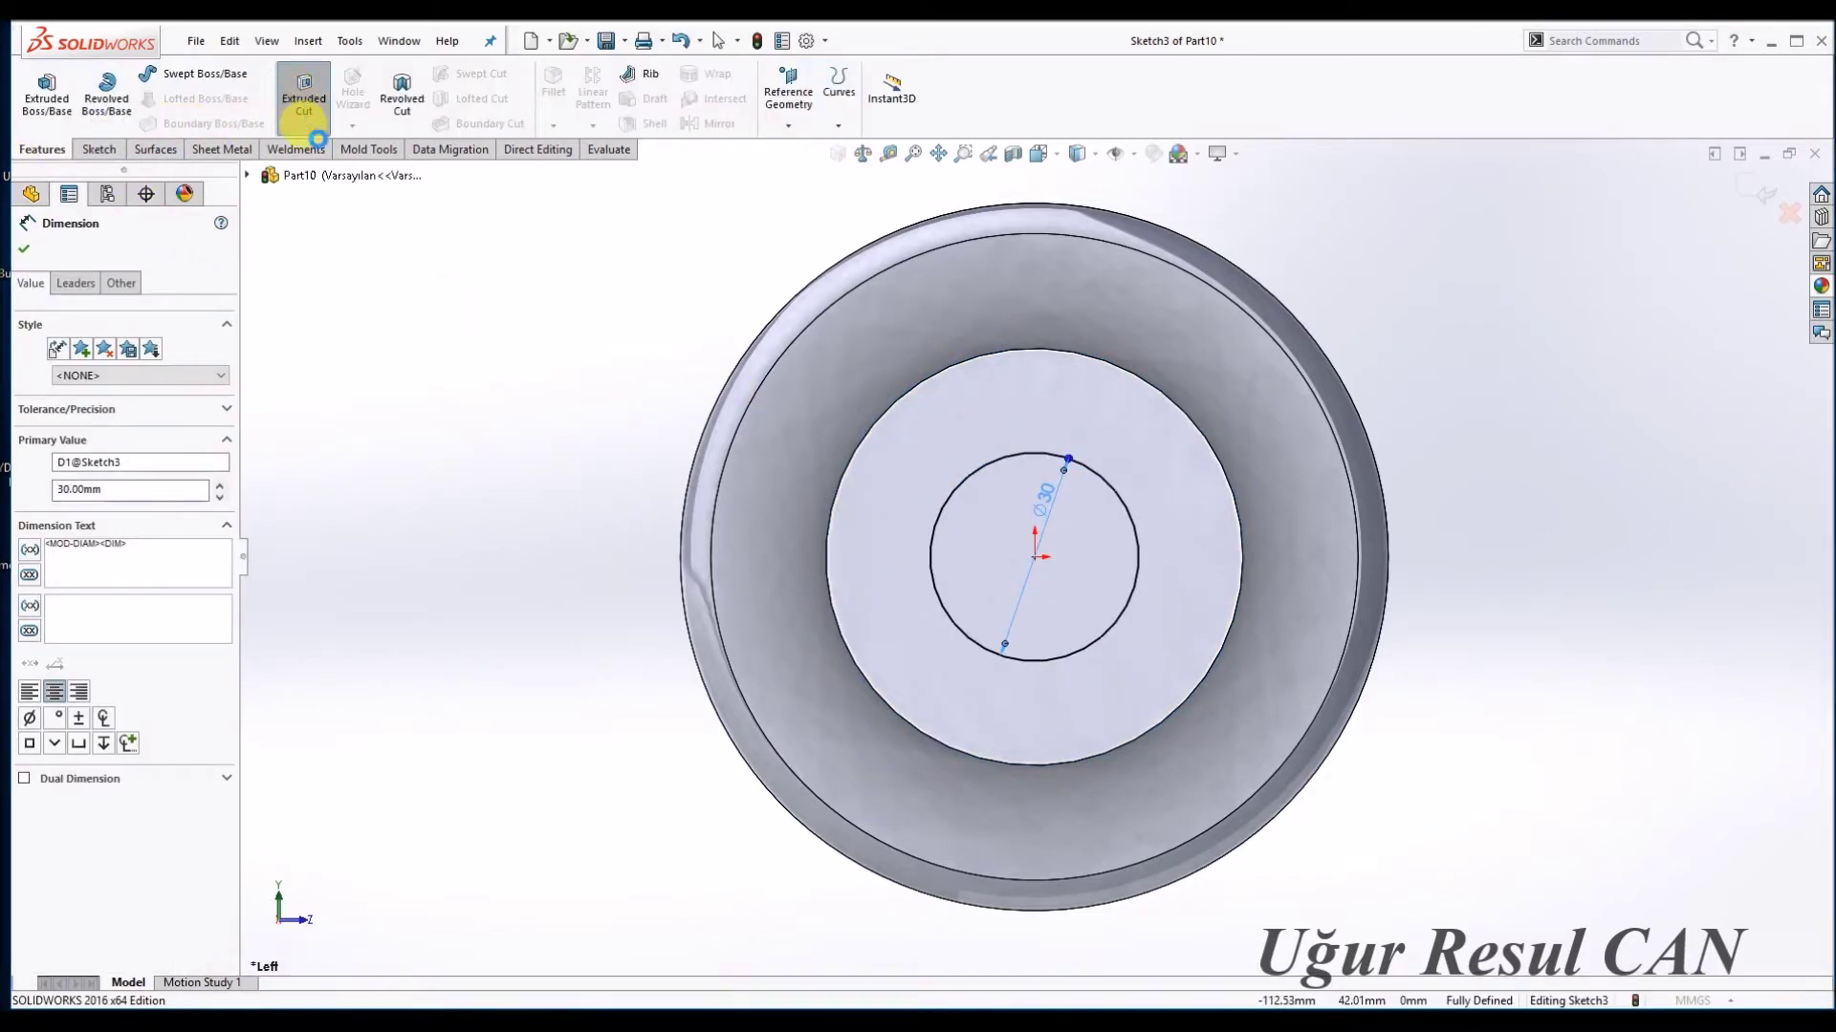
pyautogui.click(304, 96)
pyautogui.click(123, 383)
pyautogui.click(113, 384)
pyautogui.click(555, 125)
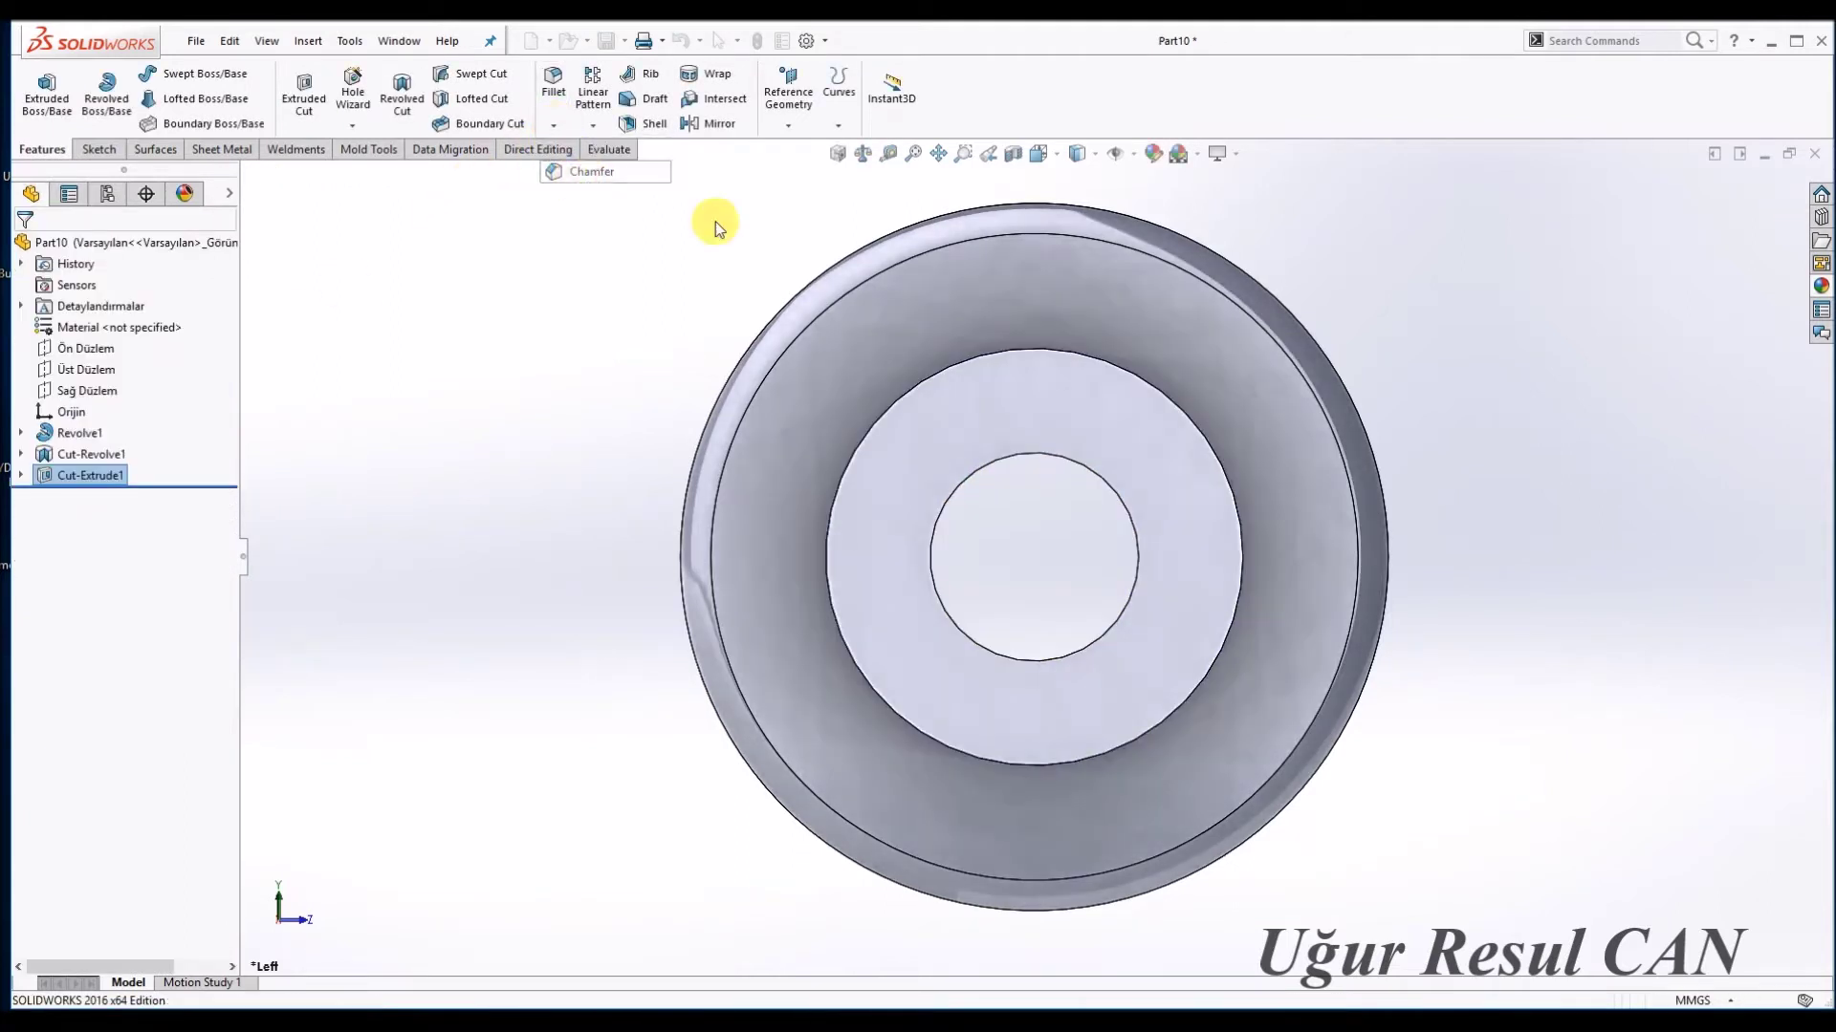
# Chamfer the hub's outer edge at 2 mm.
pyautogui.click(587, 180)
pyautogui.click(967, 367)
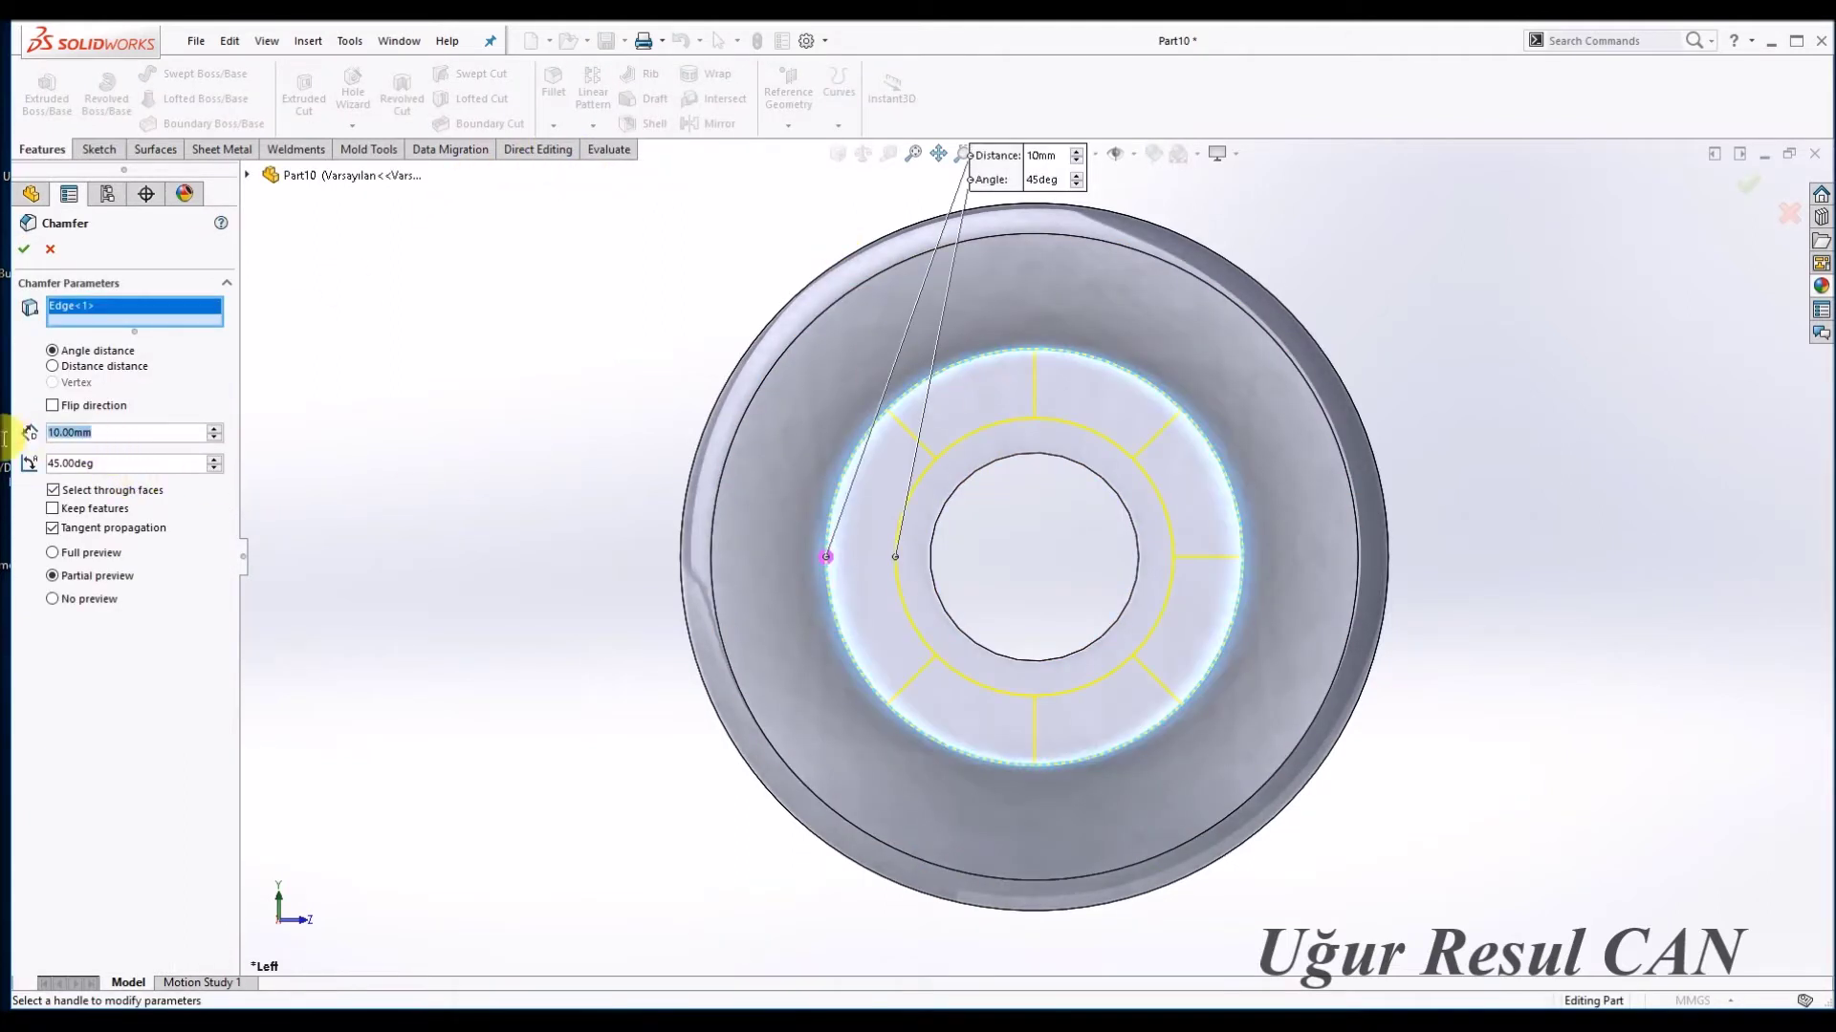
pyautogui.write('2')
pyautogui.moveTo(573, 469)
pyautogui.mouseDown(button='middle')
pyautogui.moveTo(872, 504)
pyautogui.moveTo(697, 443)
pyautogui.mouseUp(button='middle')
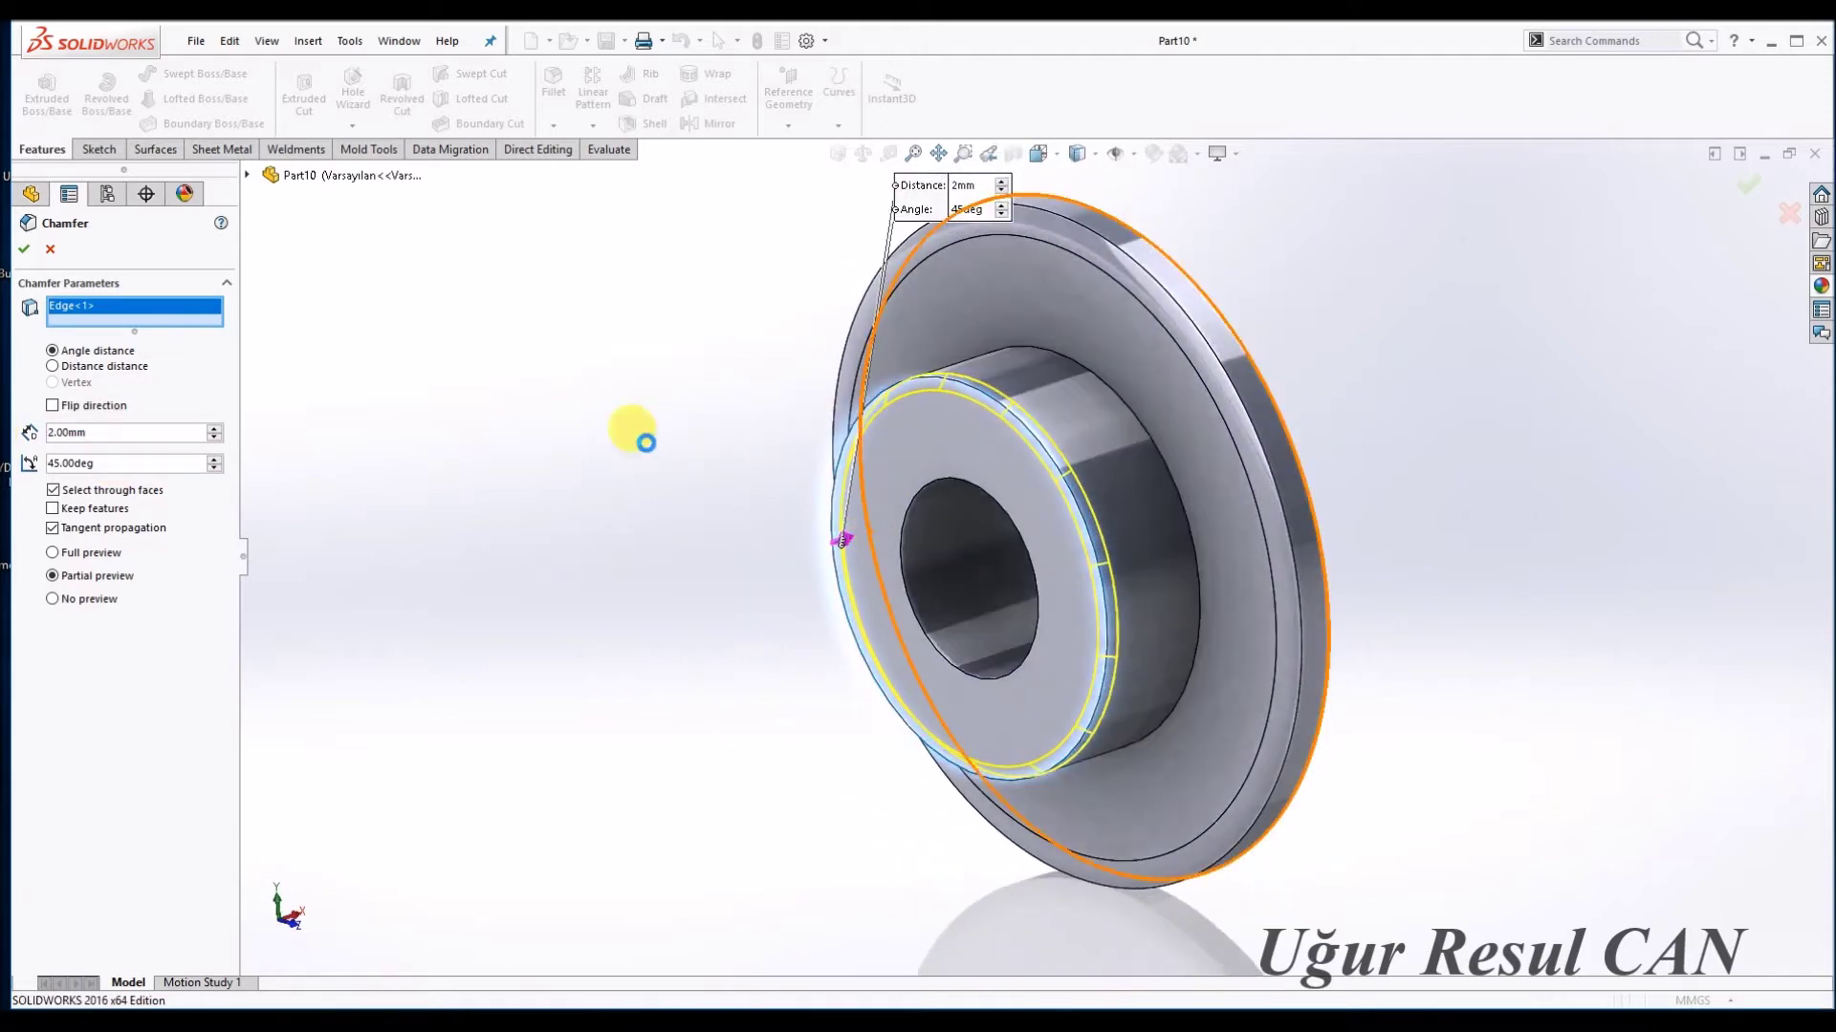
pyautogui.press('Return')
# Chamfer the bore edge at 2 mm and re-accept the second chamfer's settings.
pyautogui.click(554, 126)
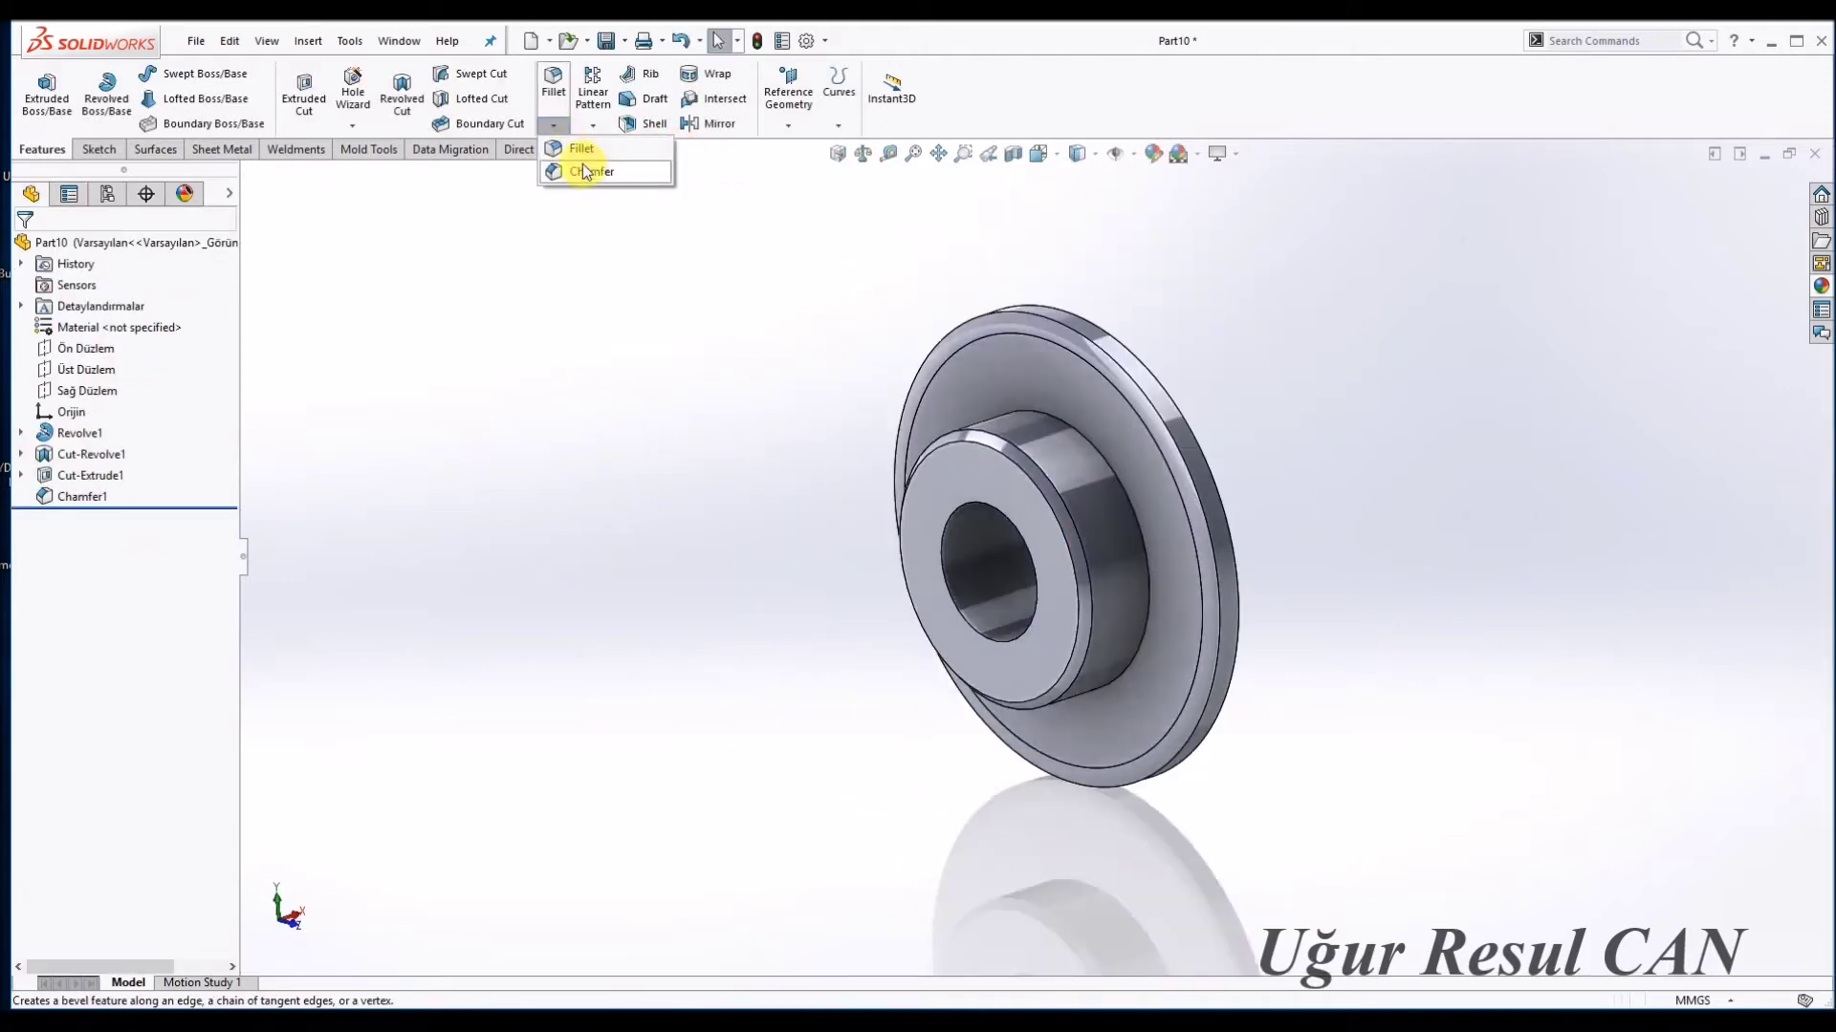
pyautogui.click(584, 176)
pyautogui.click(1002, 553)
pyautogui.press('Return')
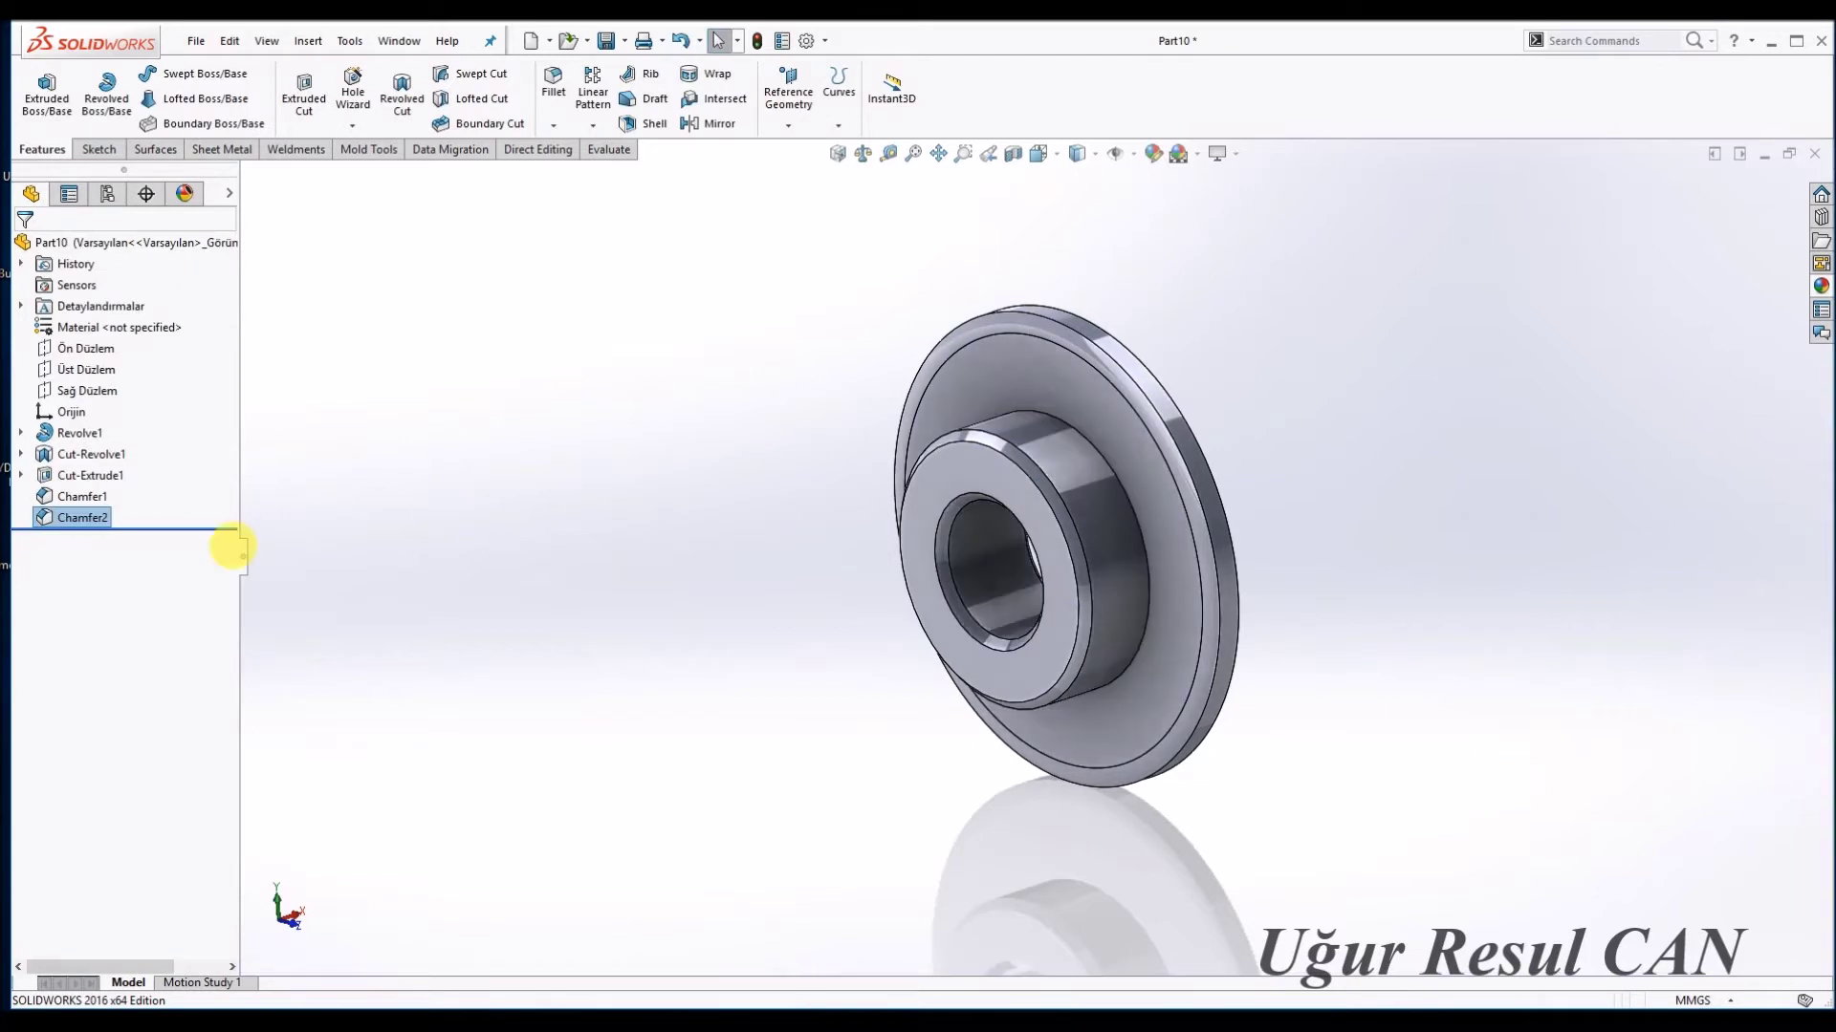
pyautogui.rightClick(65, 524)
pyautogui.click(92, 463)
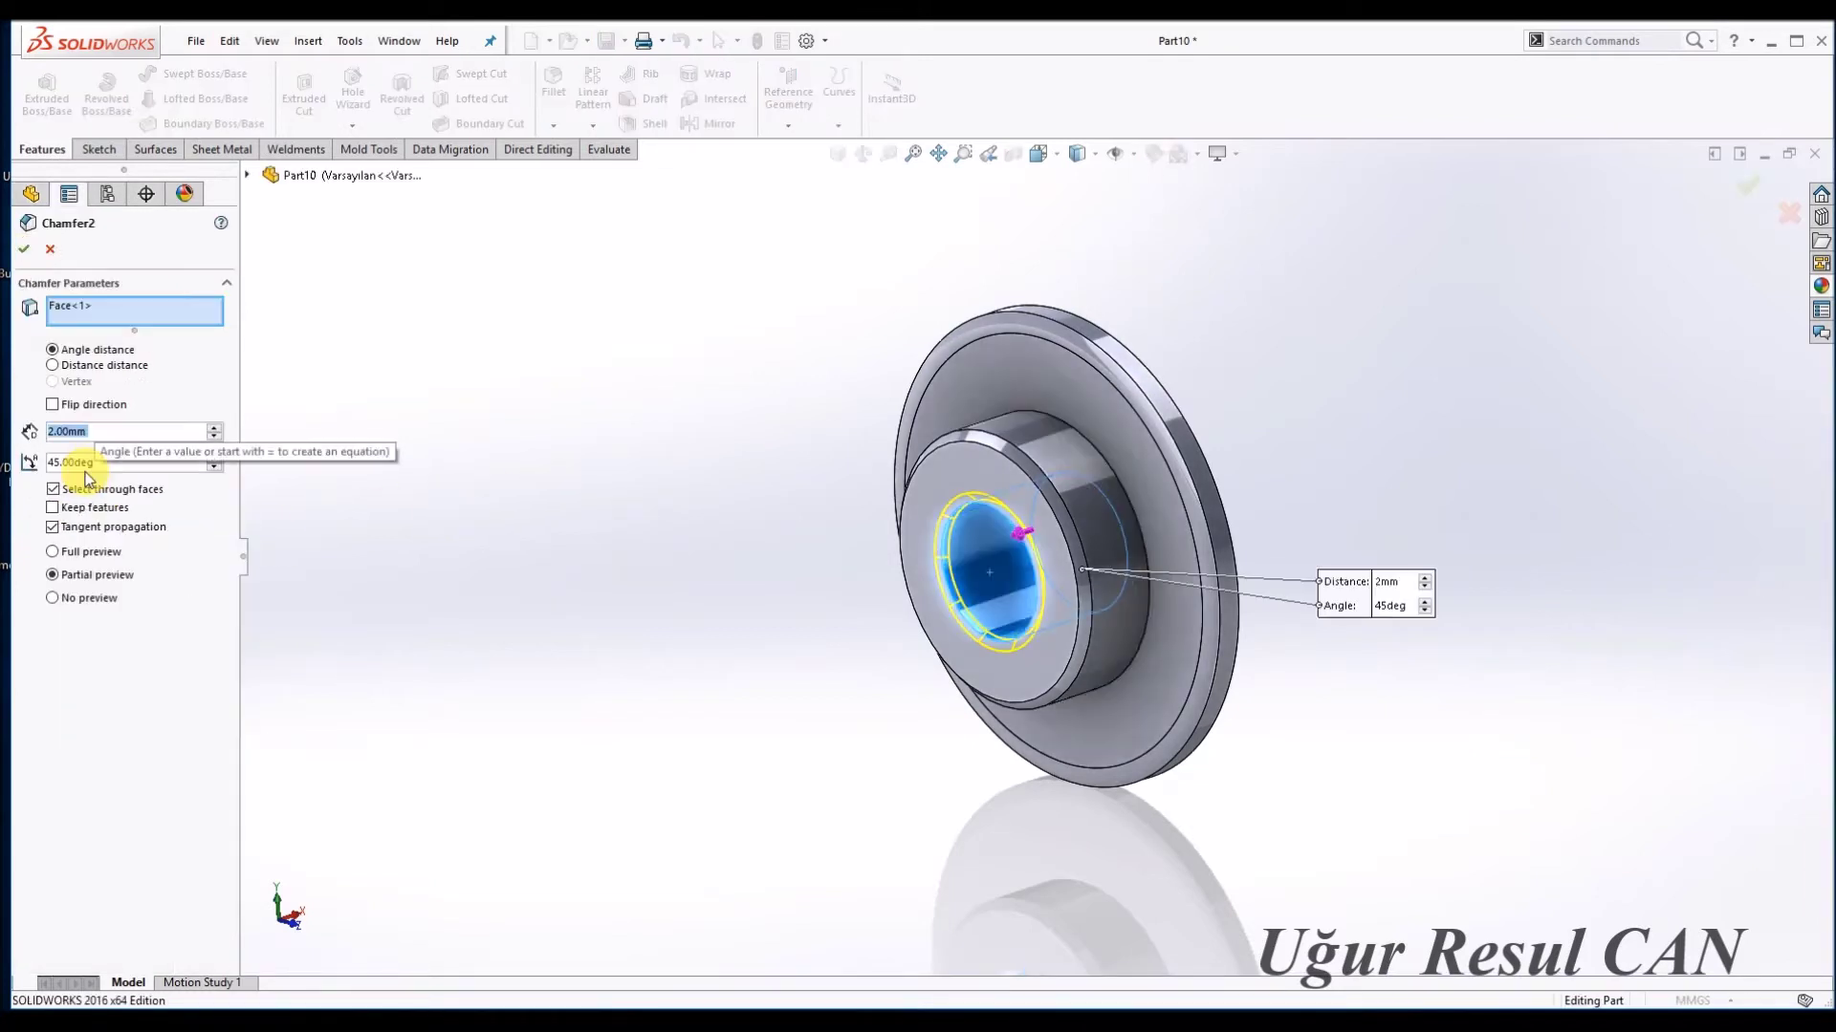
pyautogui.press('Return')
pyautogui.click(1024, 472)
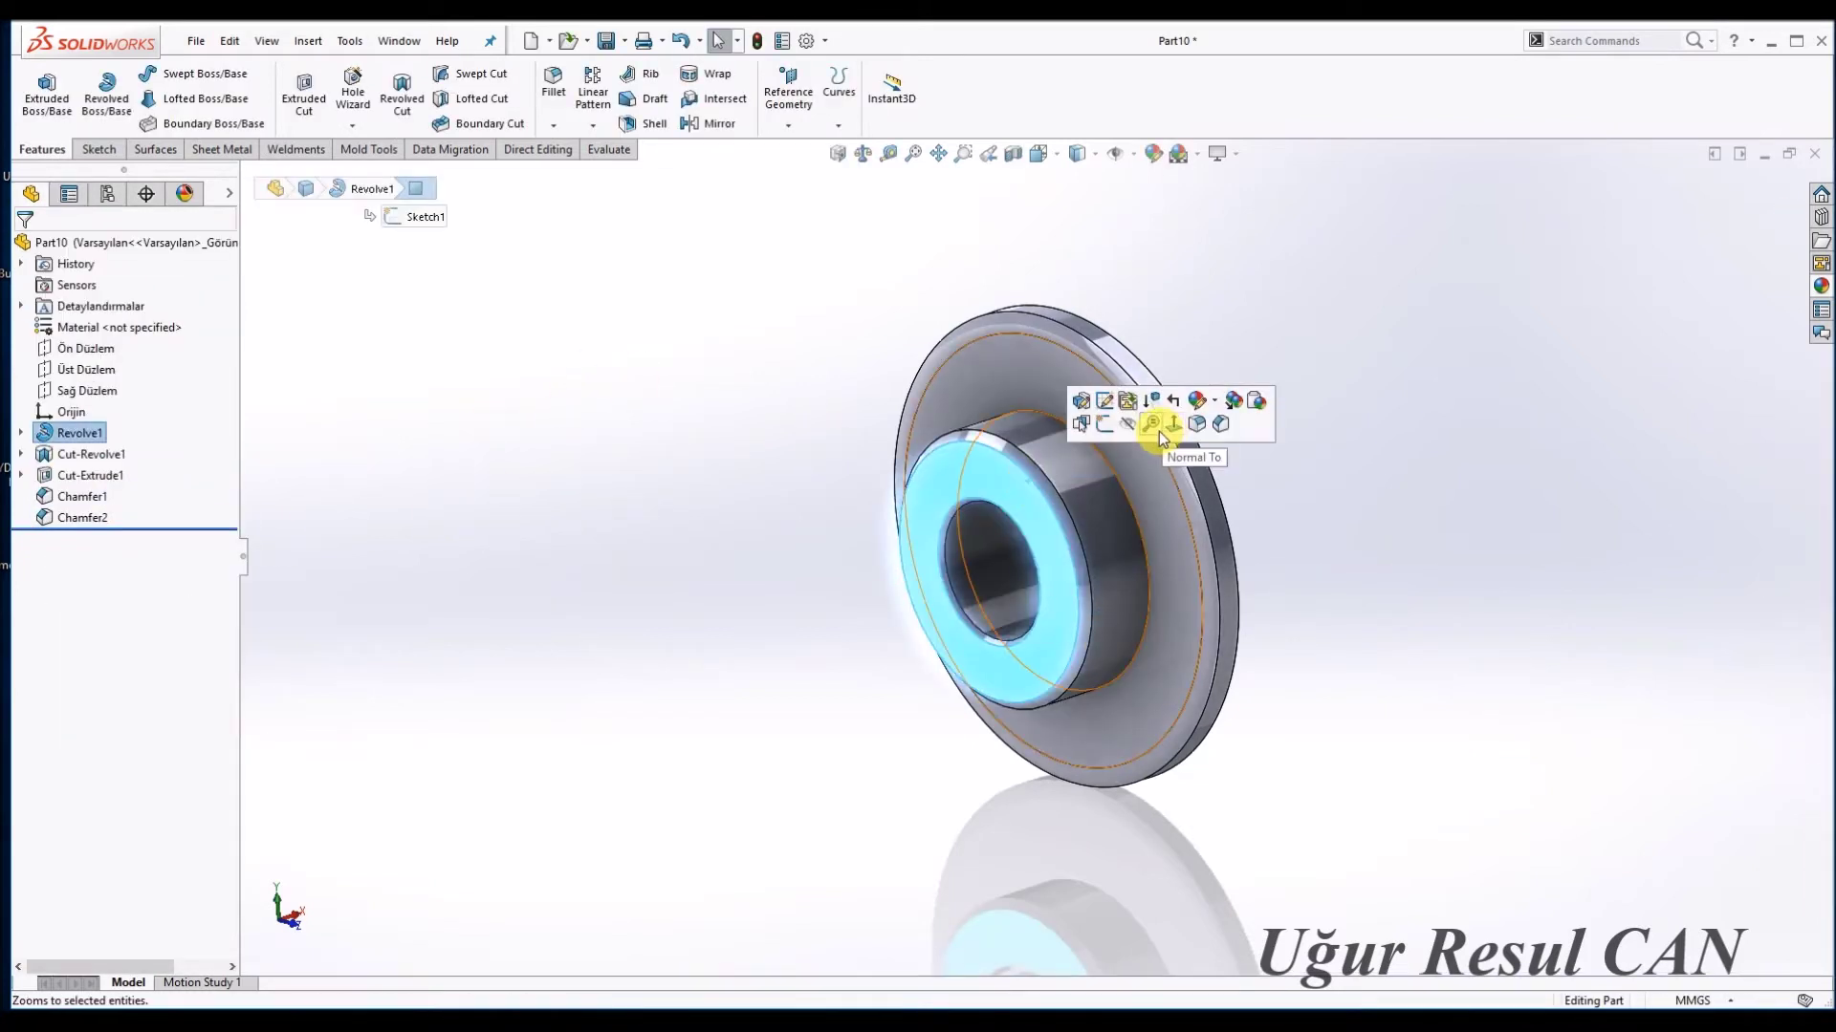
# Sketch a center rectangle above the bore on the hub face, 10 mm wide.
pyautogui.click(1162, 432)
pyautogui.click(1134, 304)
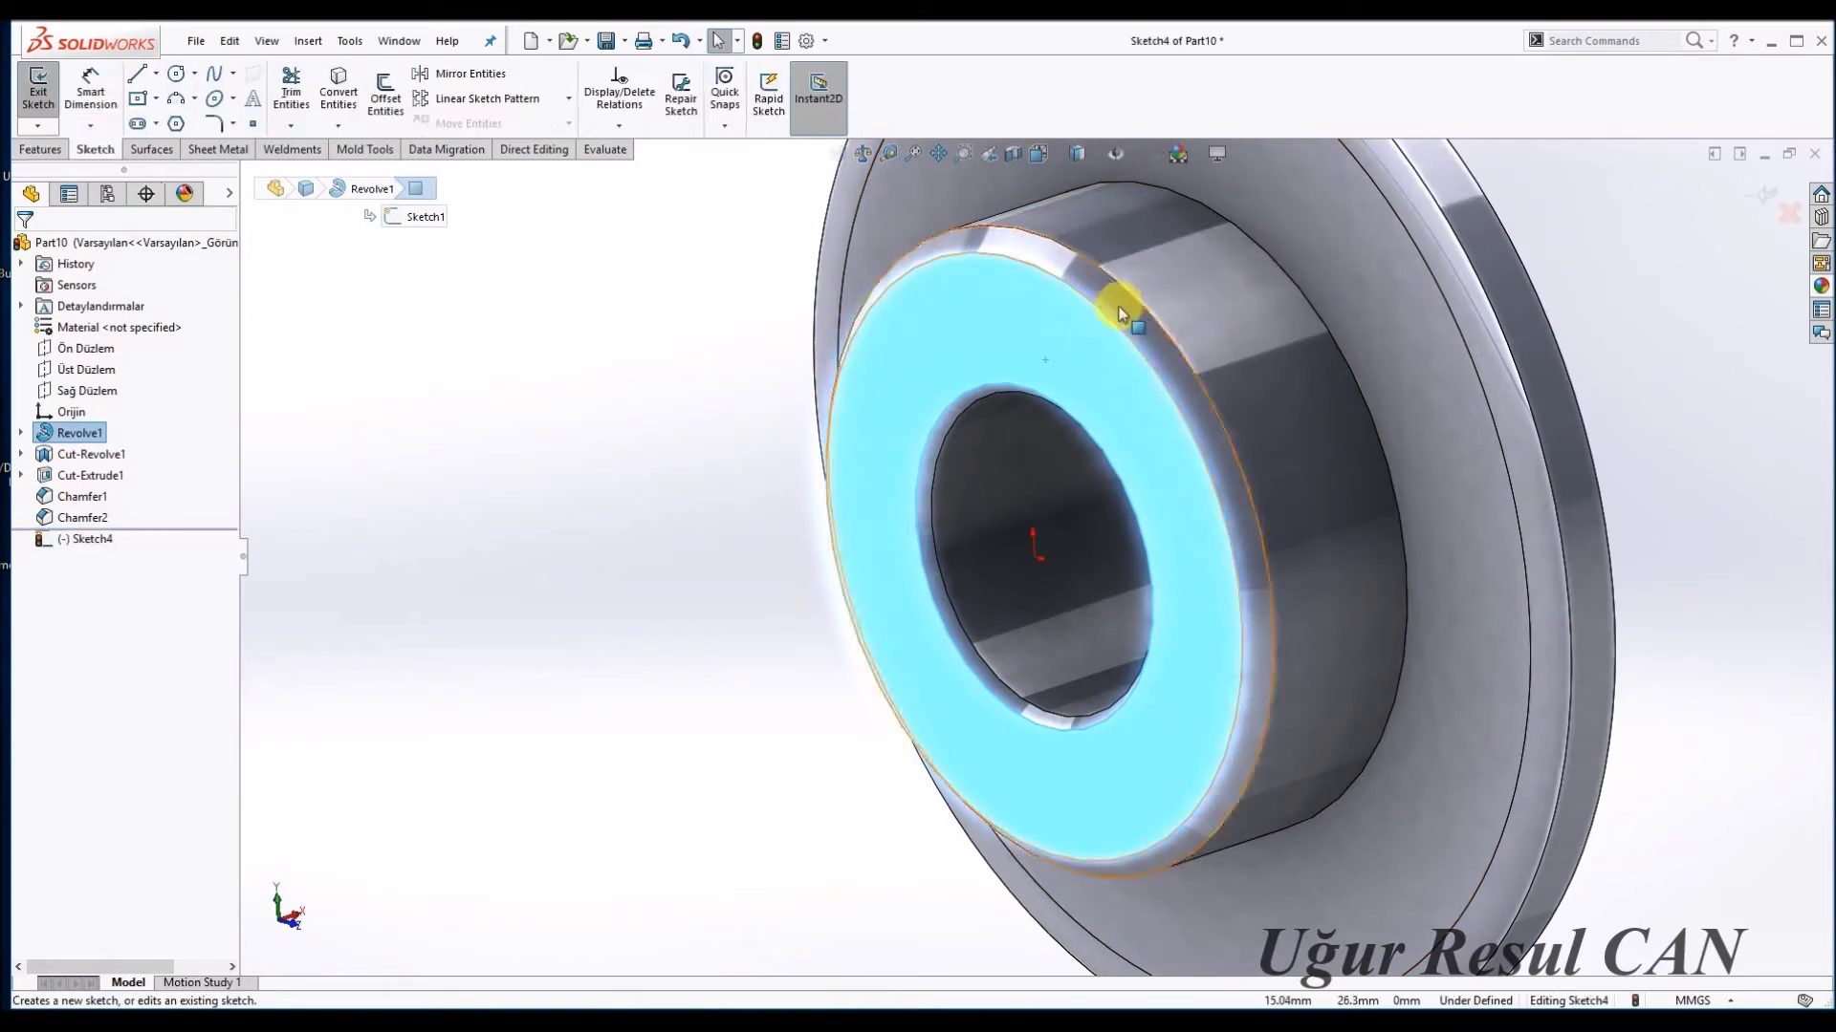
pyautogui.click(1042, 155)
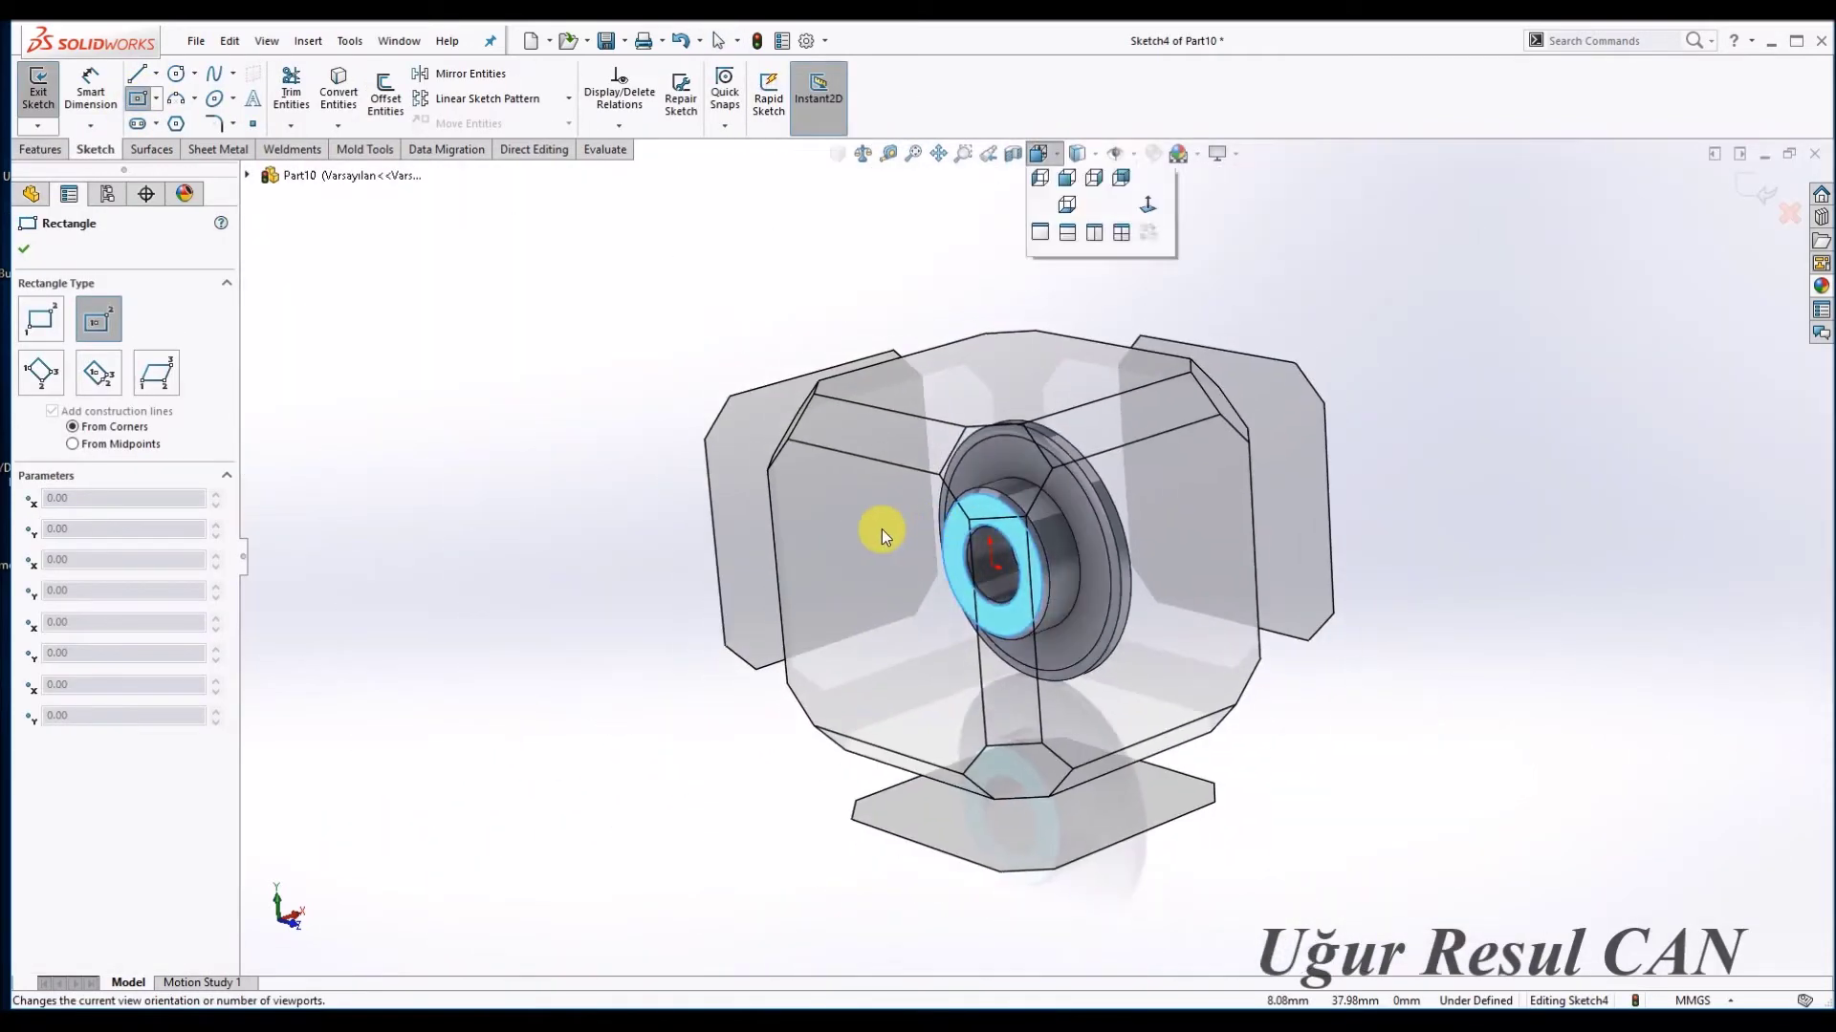
pyautogui.click(885, 530)
pyautogui.scroll(-2, 1037, 463)
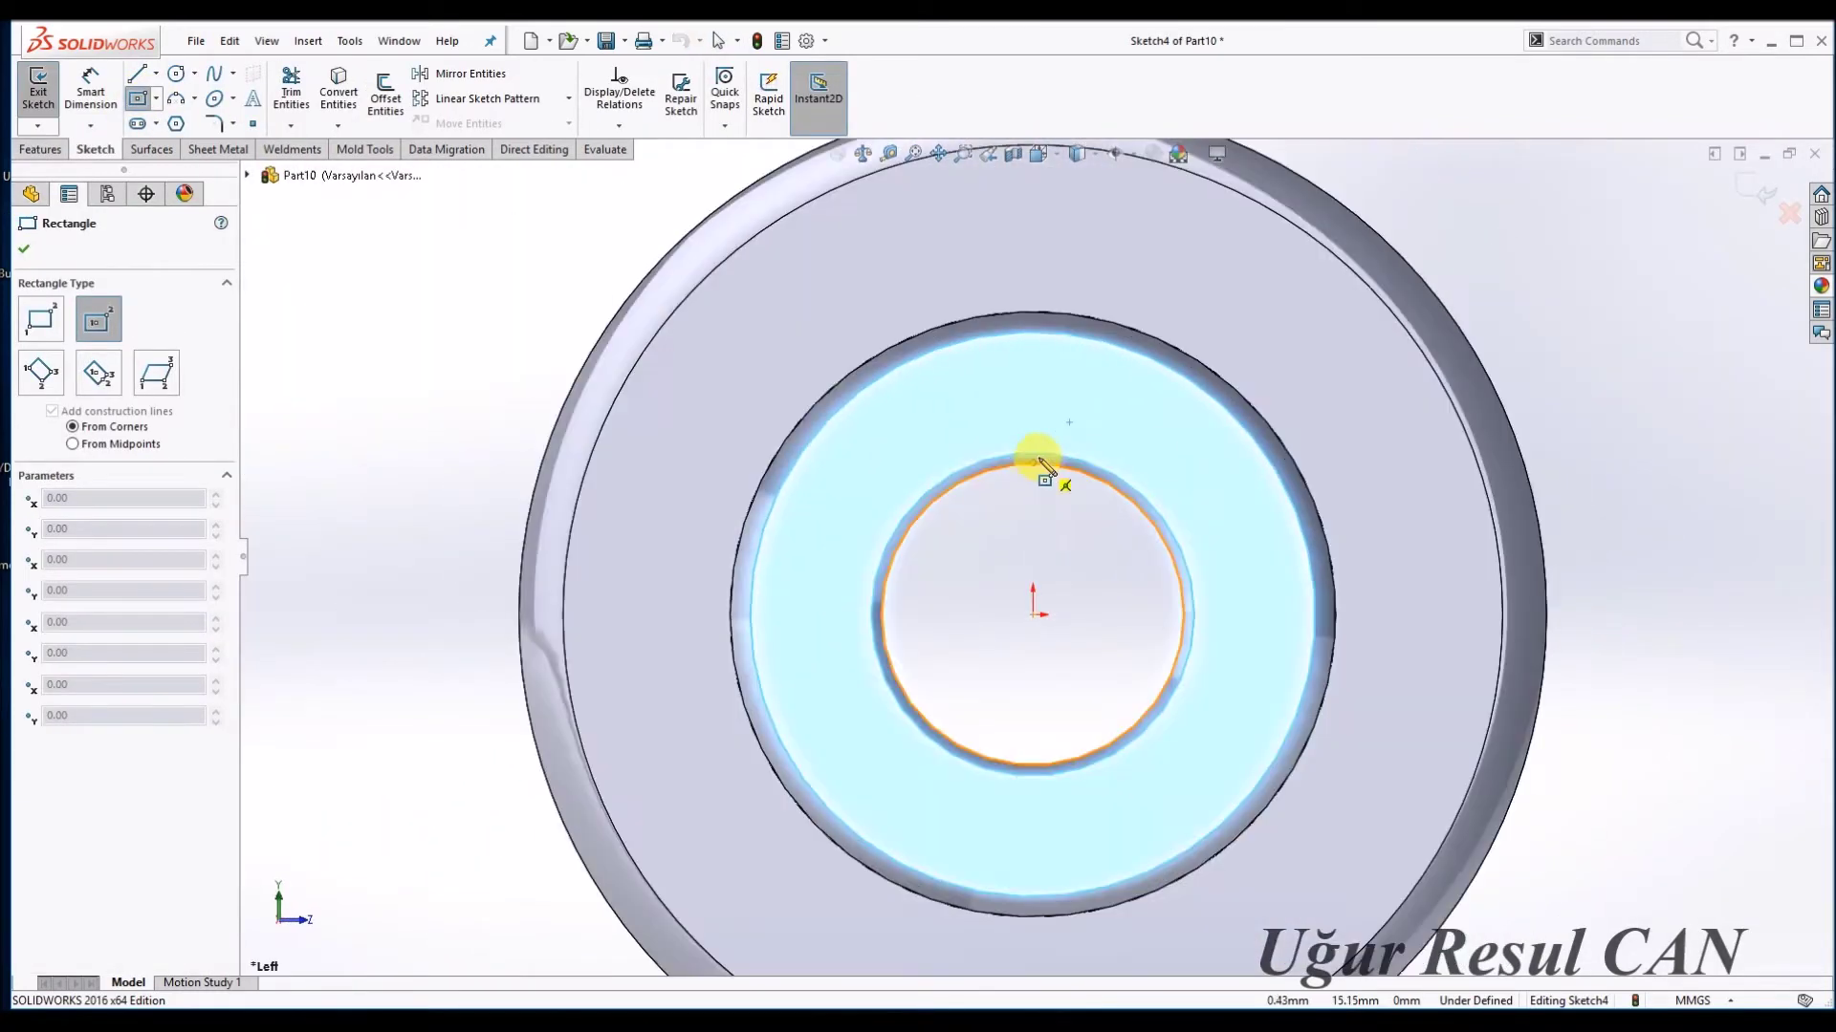
pyautogui.click(1032, 463)
pyautogui.click(1069, 410)
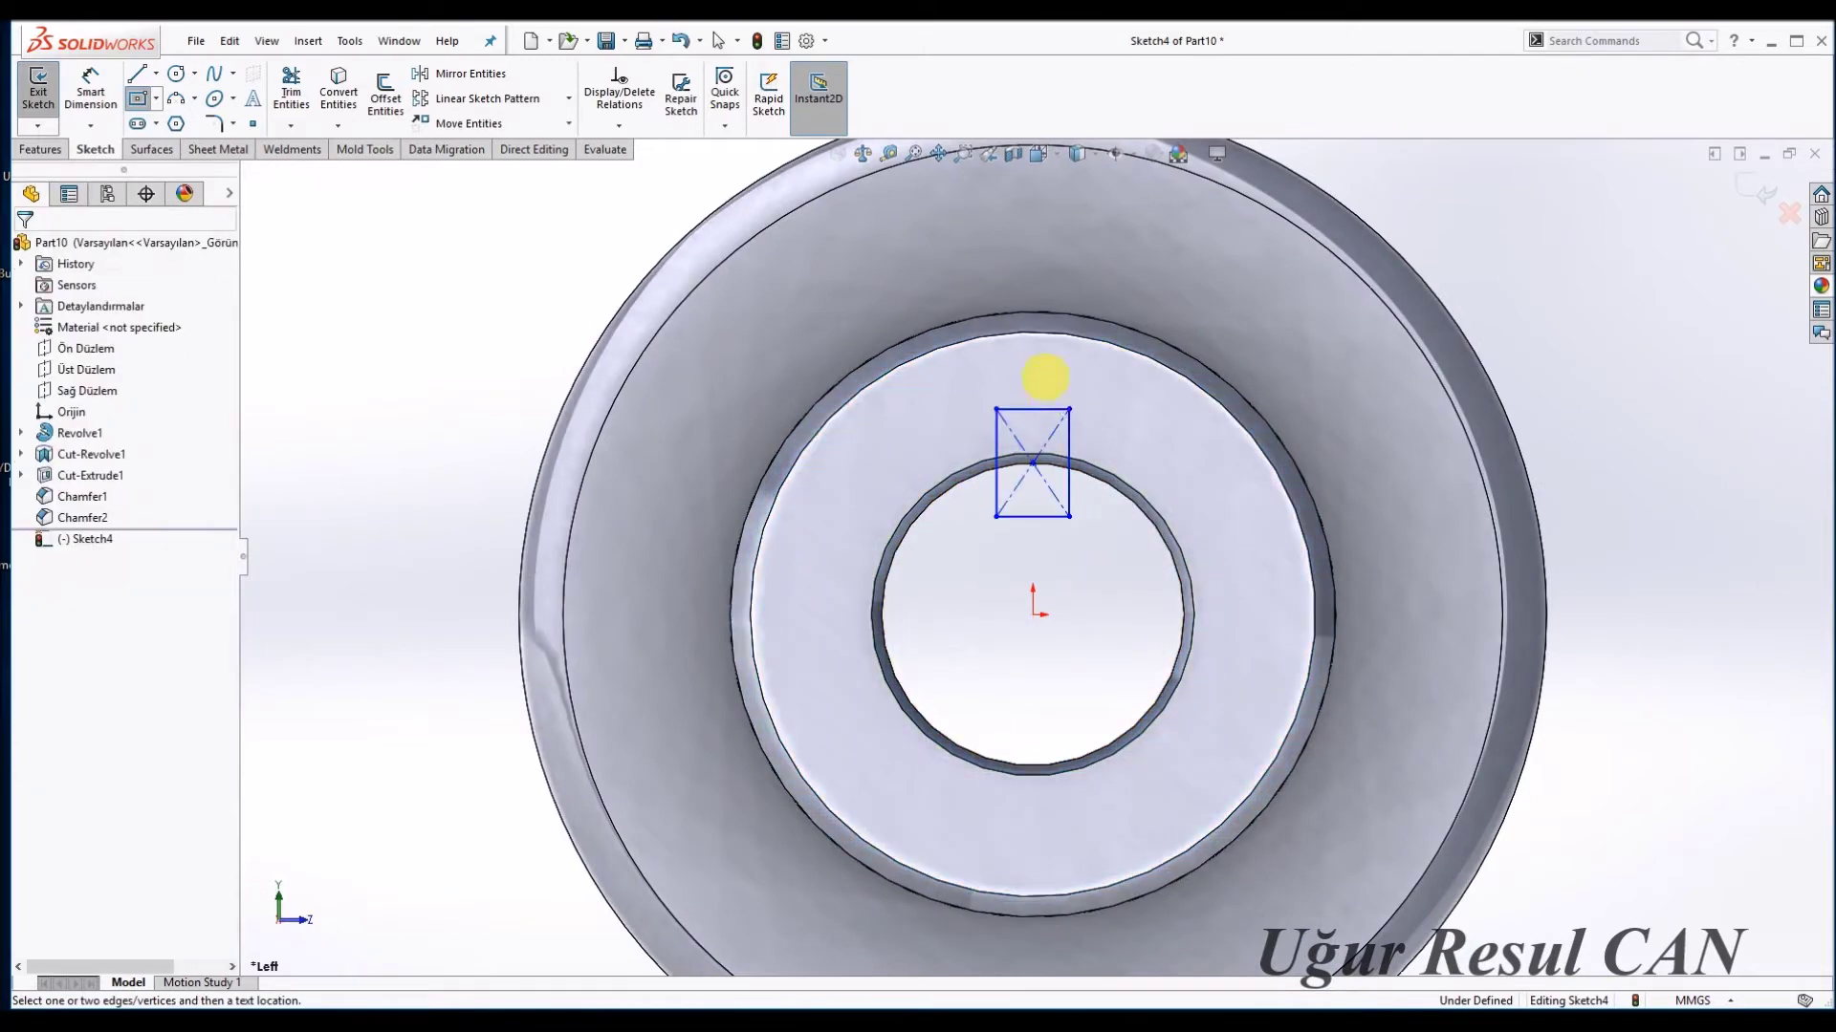
pyautogui.click(1054, 412)
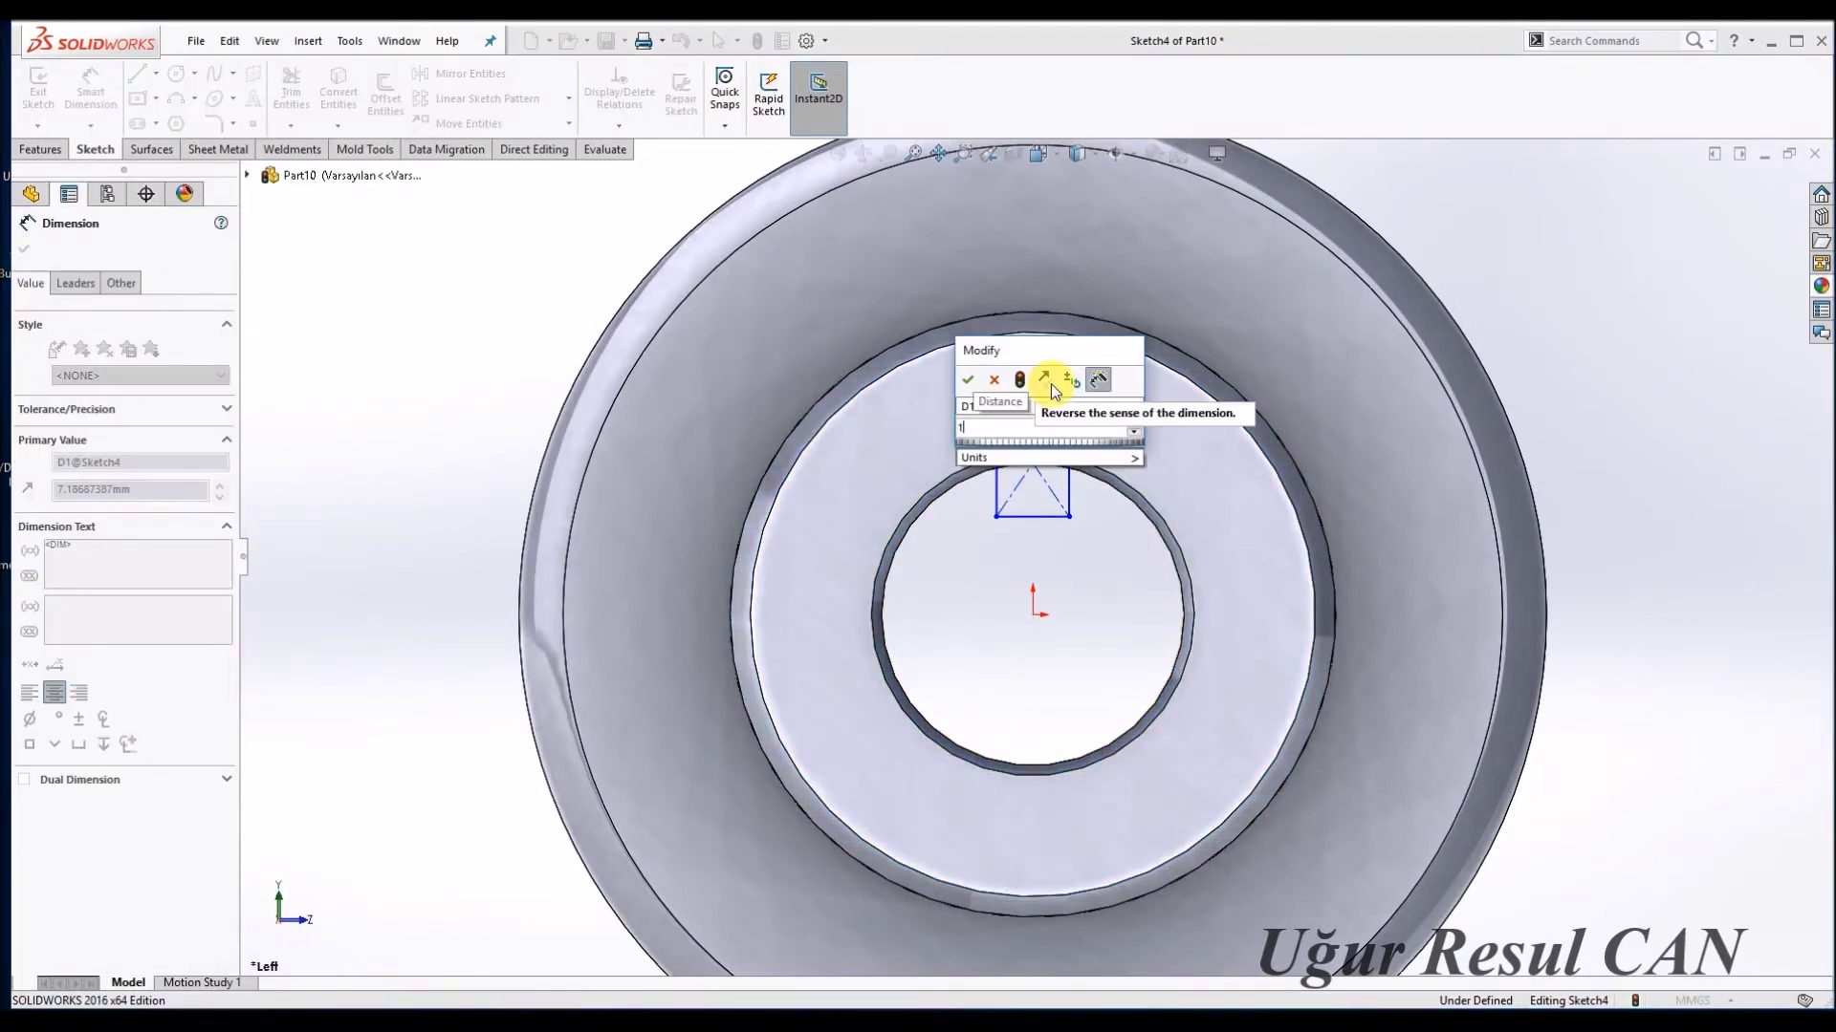
pyautogui.press('Return')
# Dimension the rectangle's top edge 20 mm above the origin.
pyautogui.click(1045, 409)
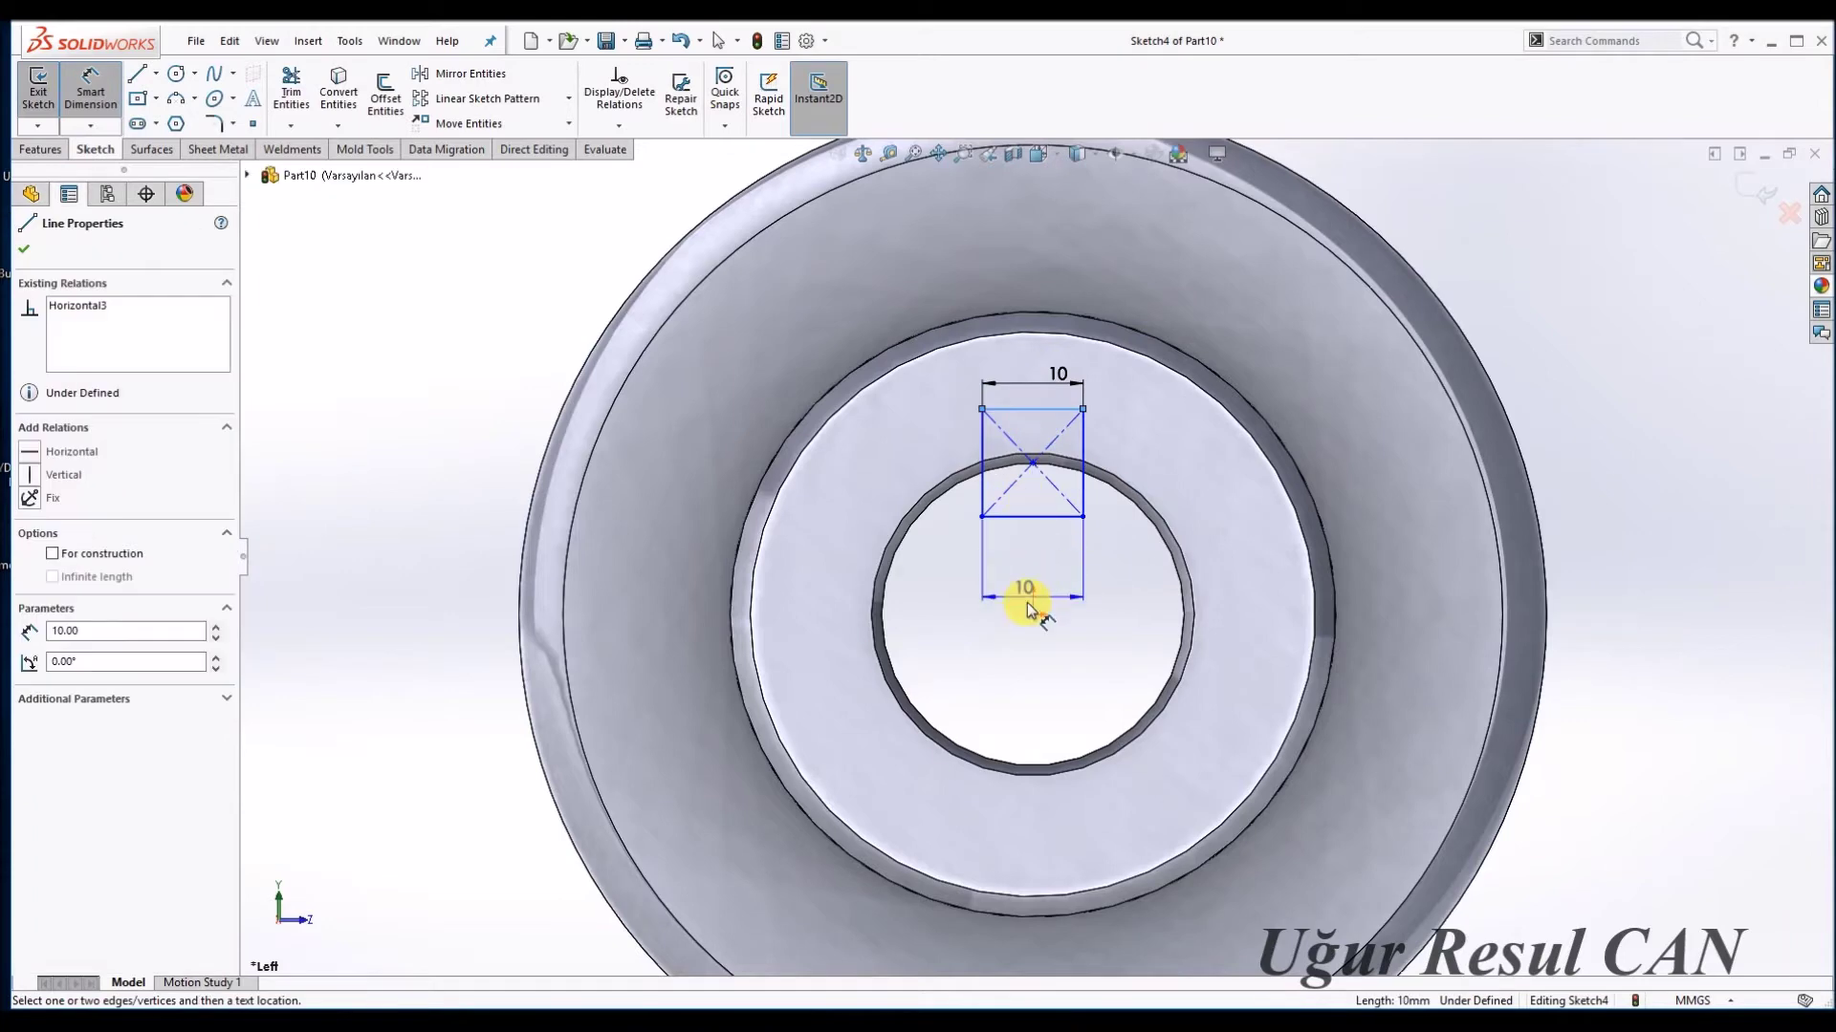
pyautogui.click(1034, 614)
pyautogui.click(1220, 515)
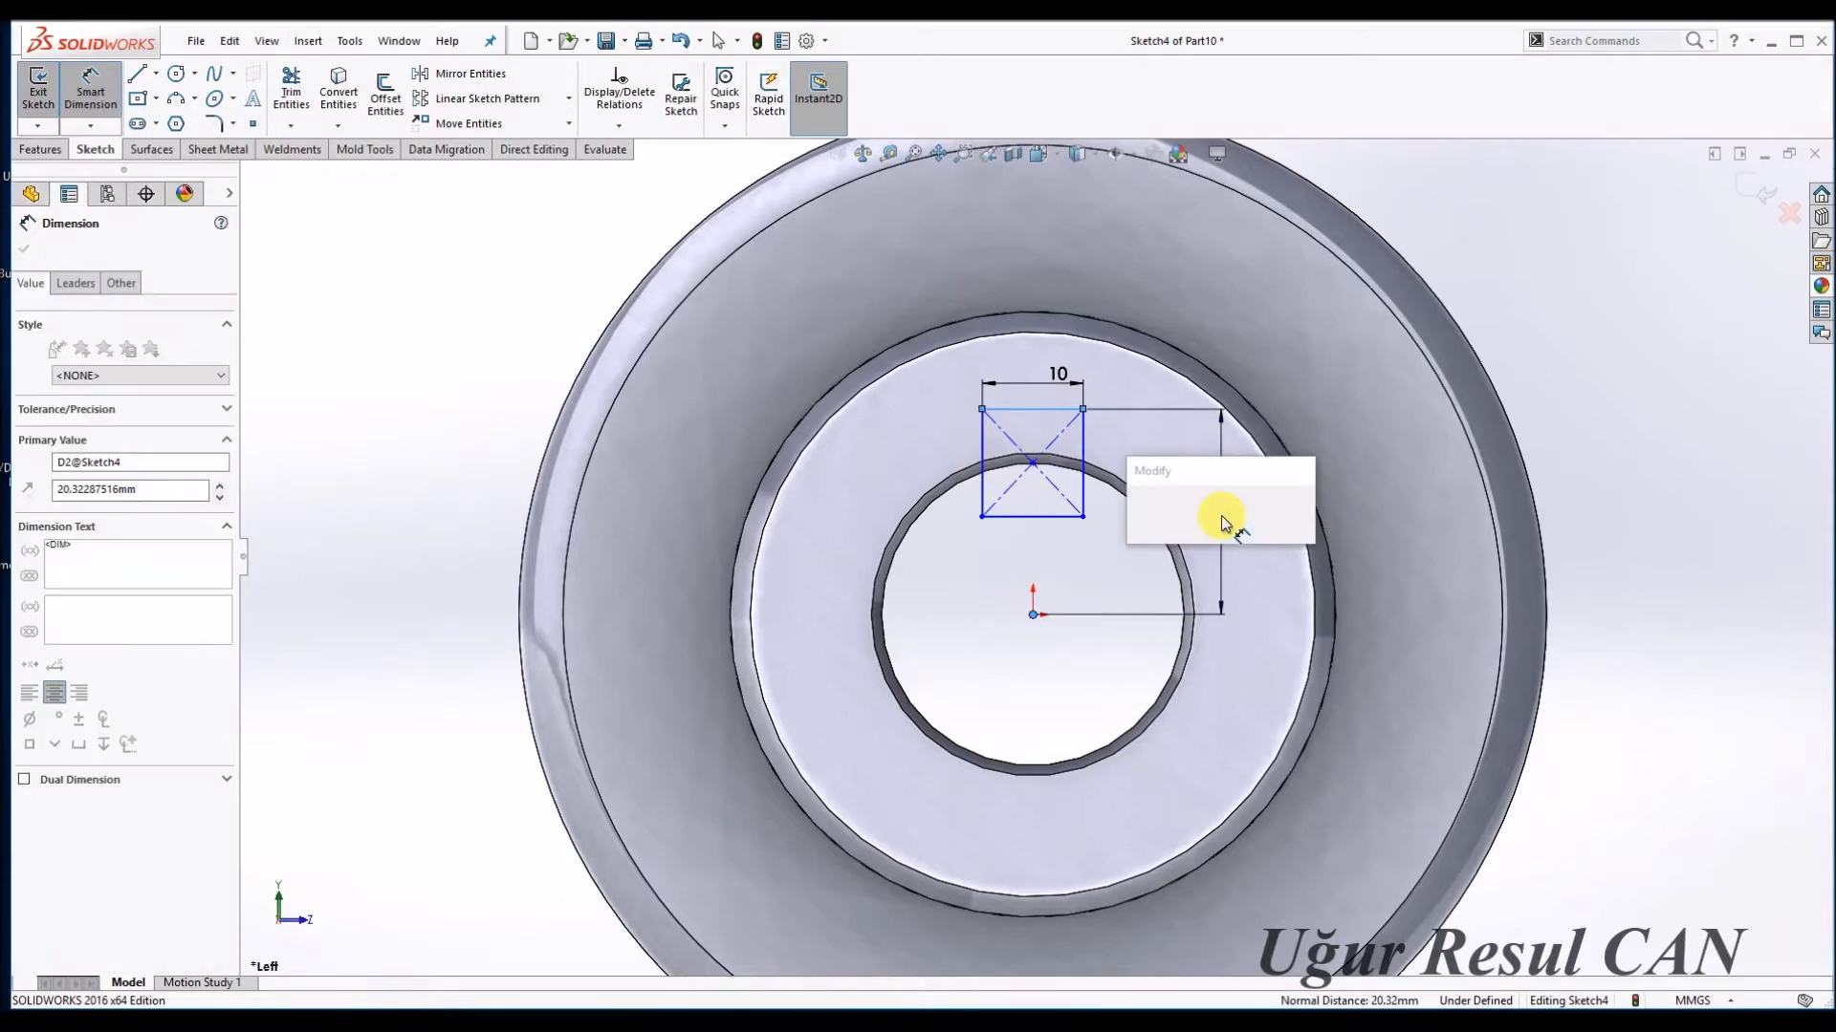
pyautogui.write('20')
pyautogui.press('Return')
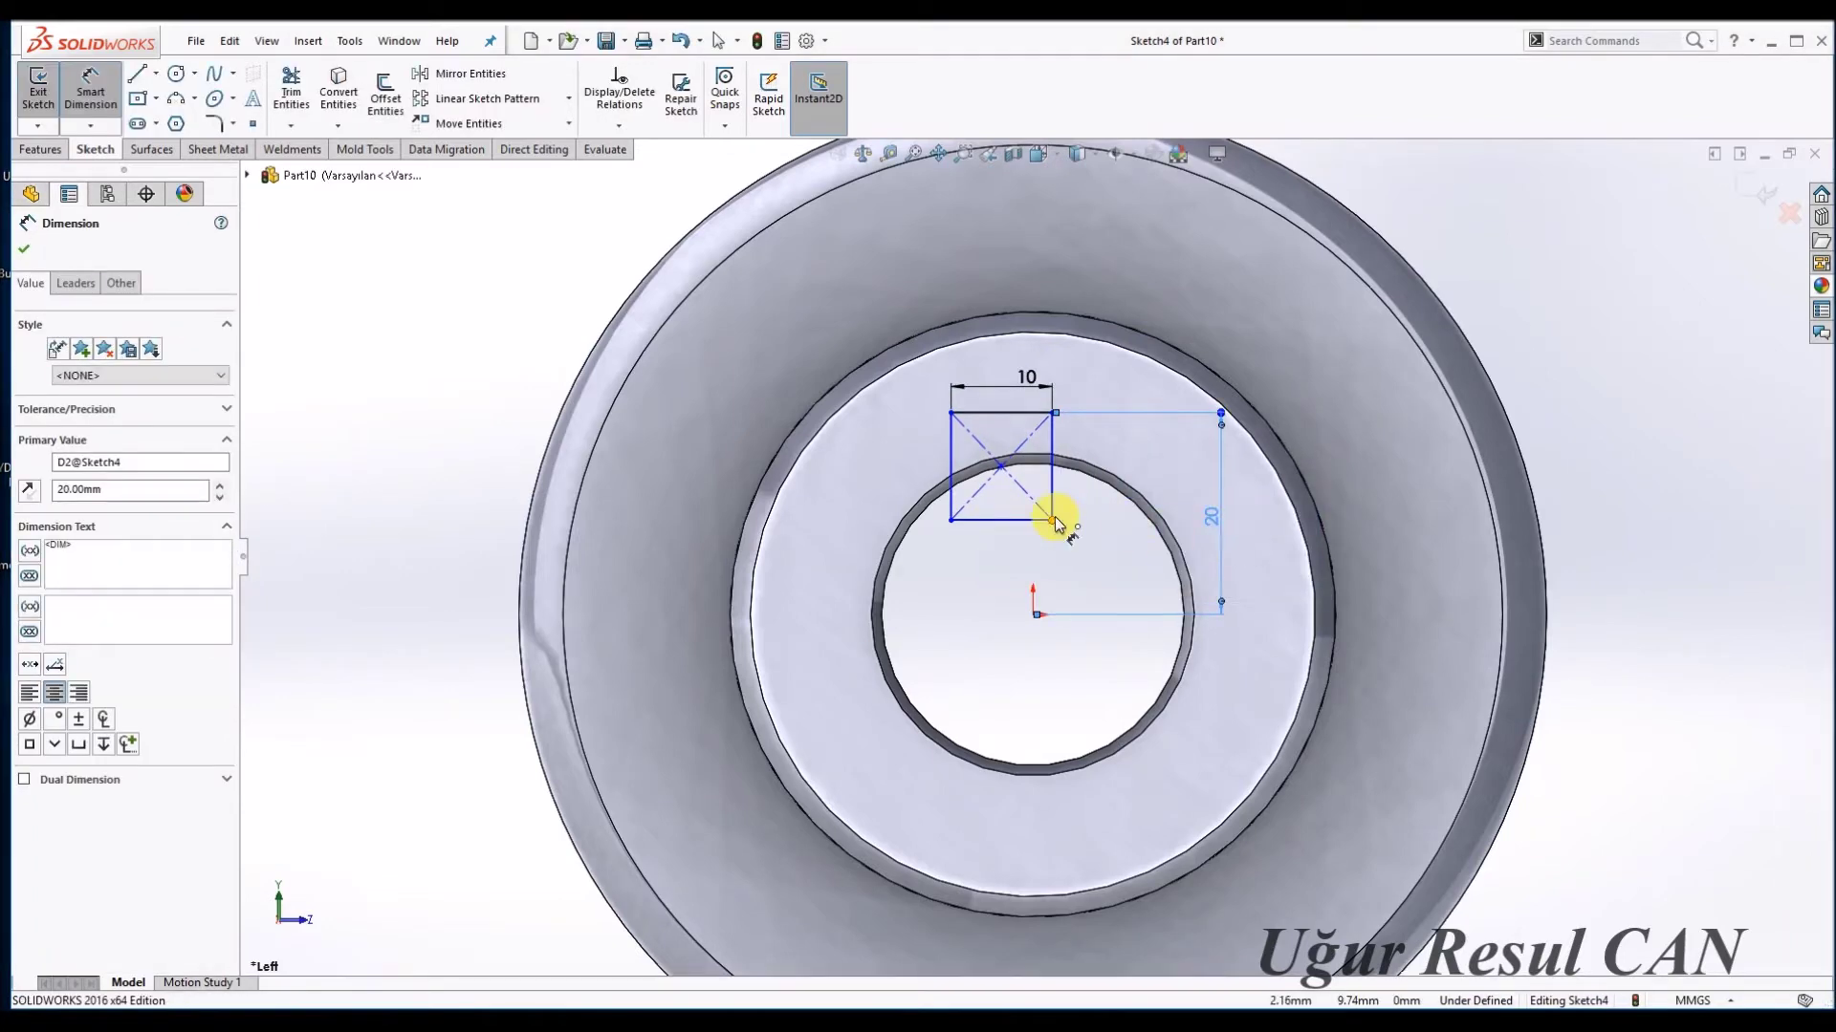
# Add a vertical construction line from the origin to the rectangle centre to fully define it.
pyautogui.press('l')
pyautogui.click(1034, 615)
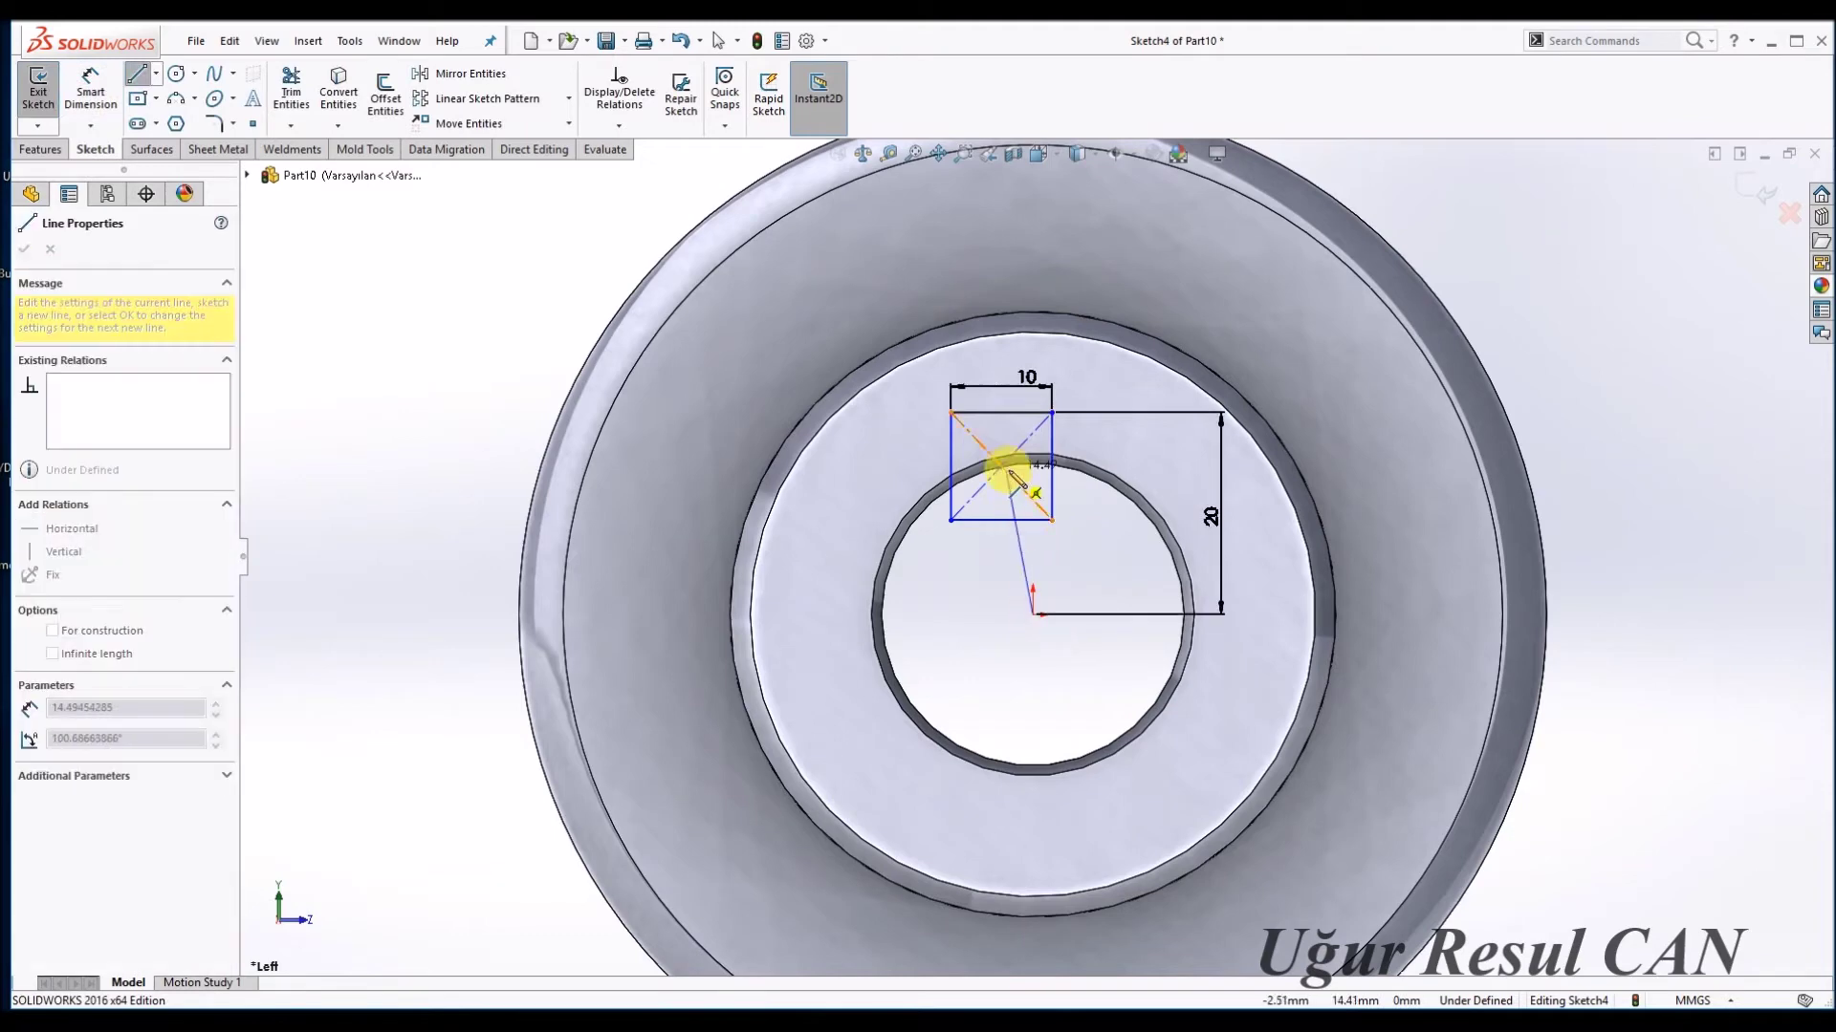
pyautogui.click(1001, 466)
pyautogui.press('Escape')
pyautogui.click(1087, 440)
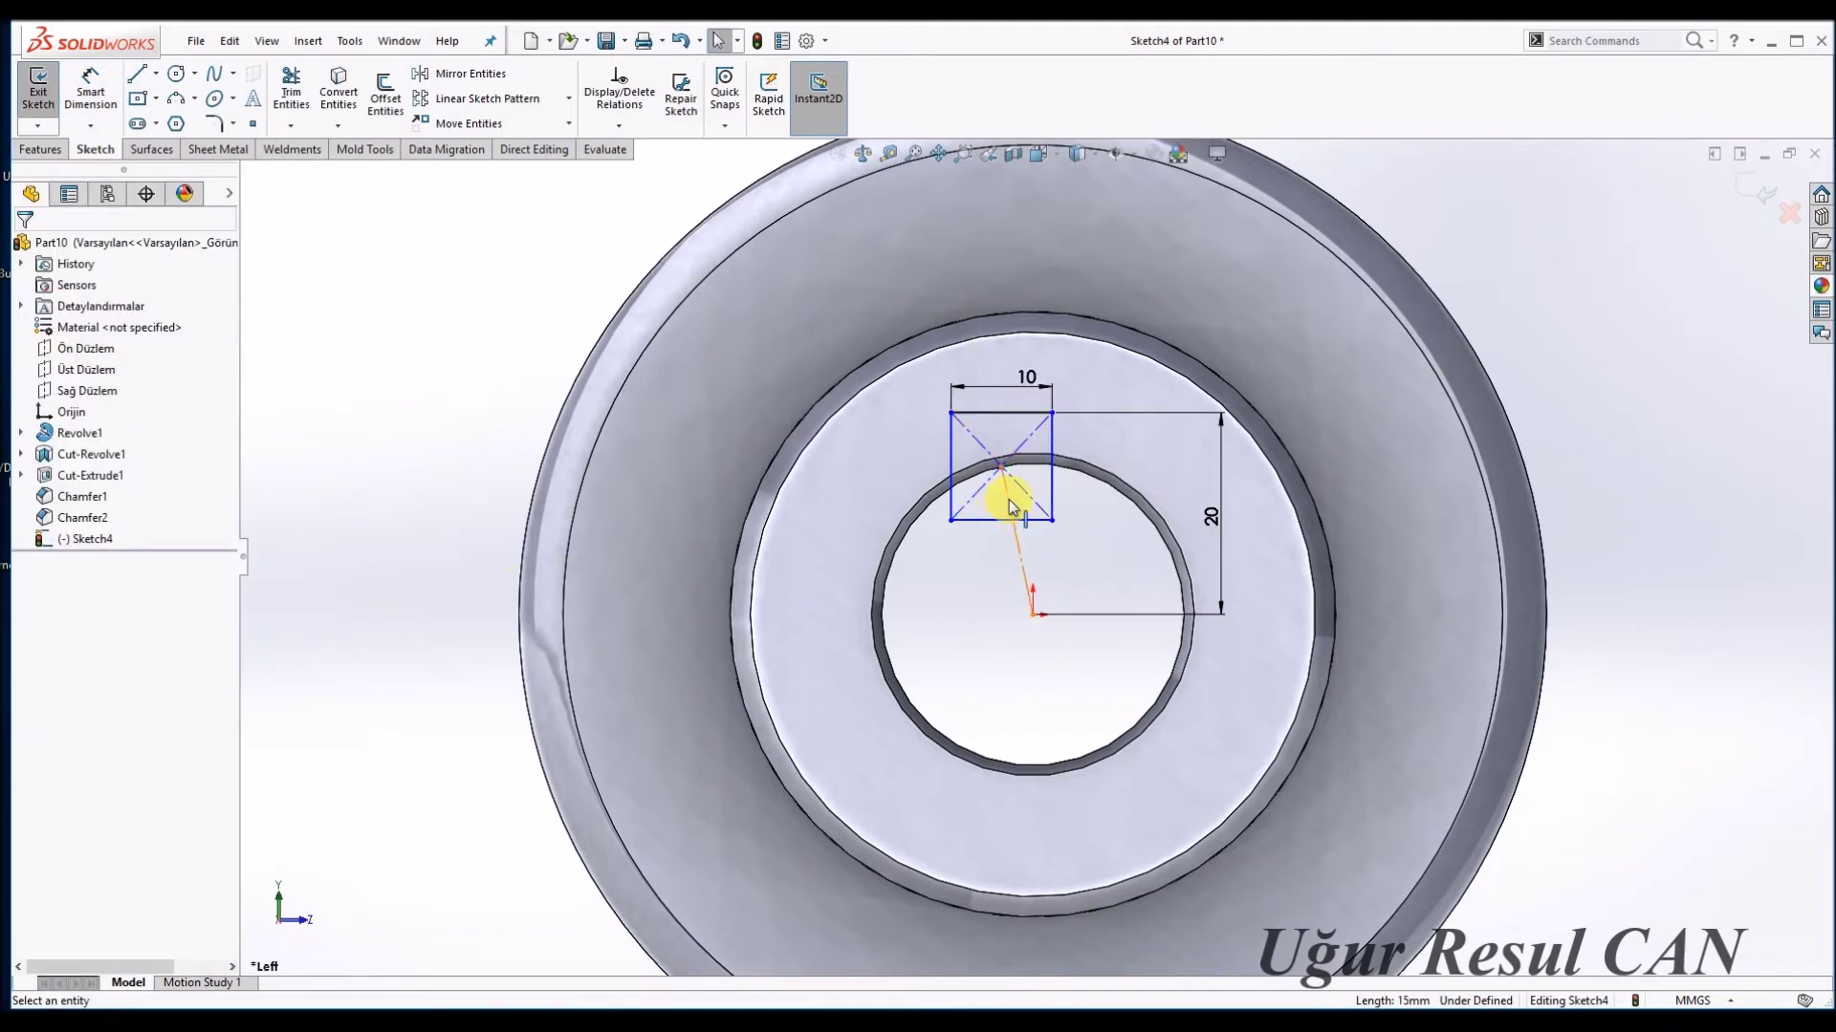
pyautogui.click(1087, 427)
pyautogui.press('f')
pyautogui.click(1738, 210)
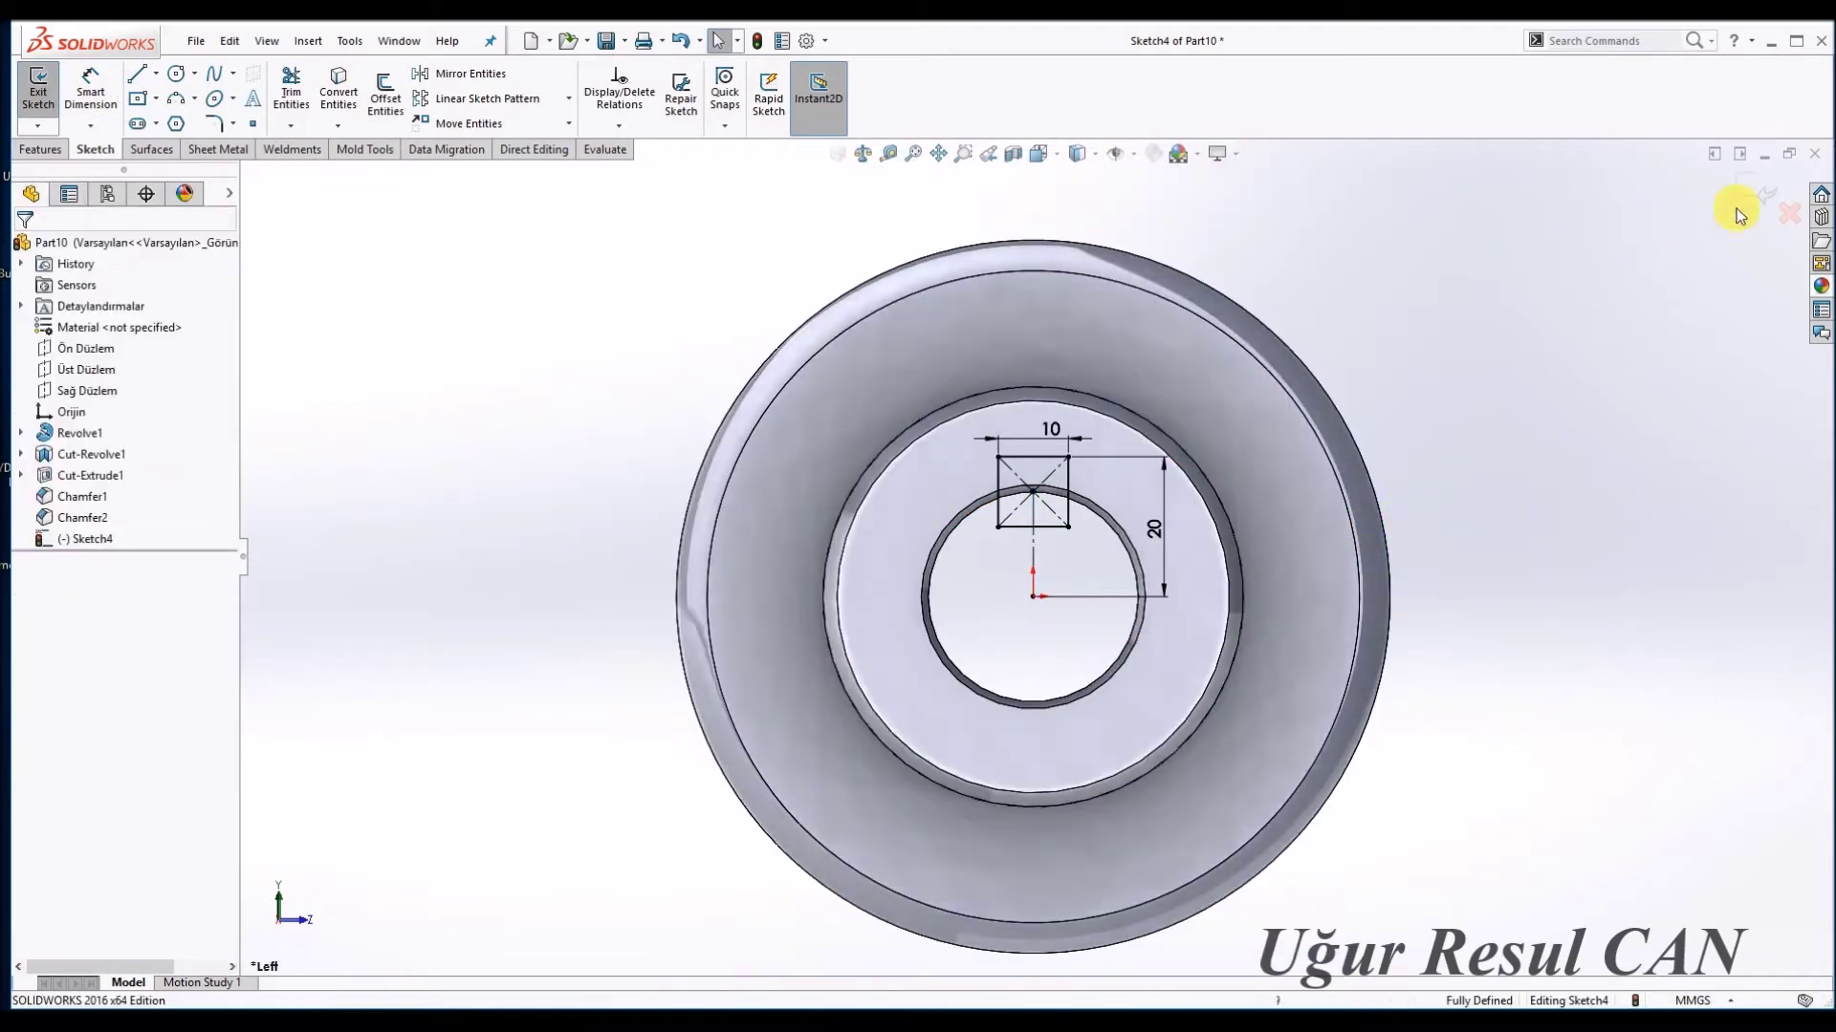
pyautogui.click(303, 93)
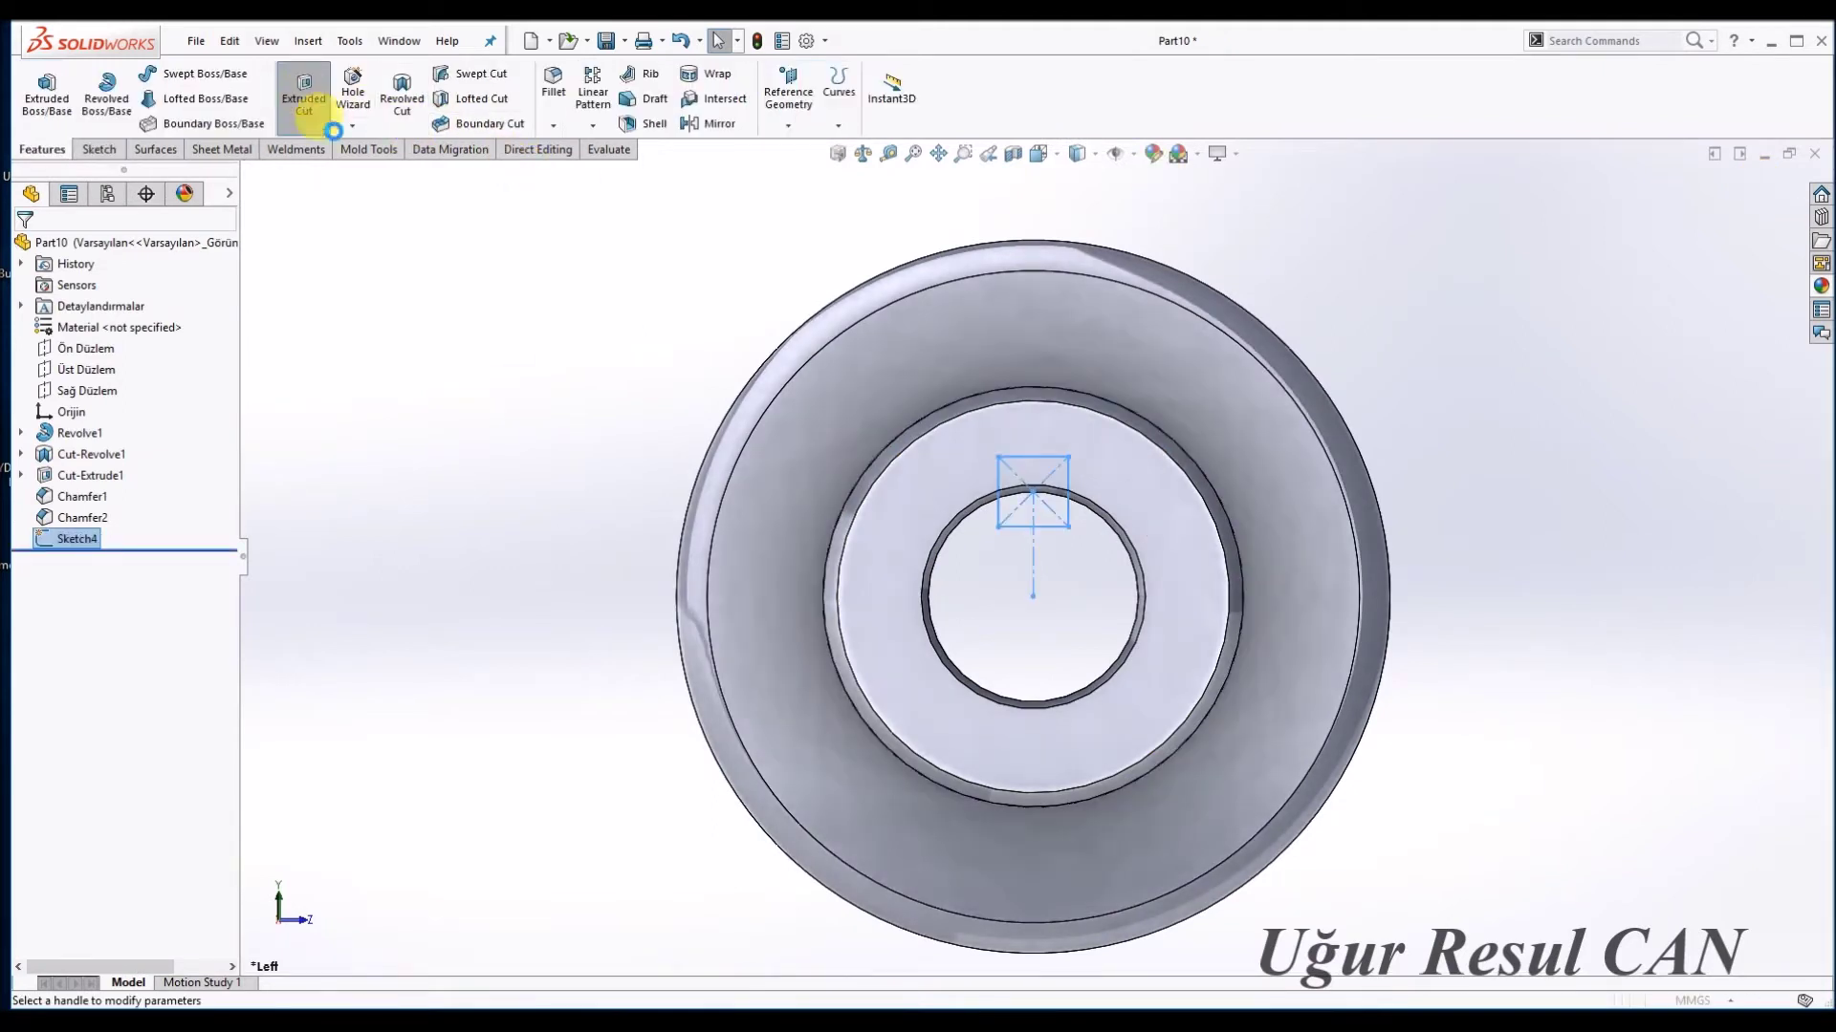
# Extrude-cut the keyway rectangle Through All to form the keyway slot in the bore.
pyautogui.click(145, 363)
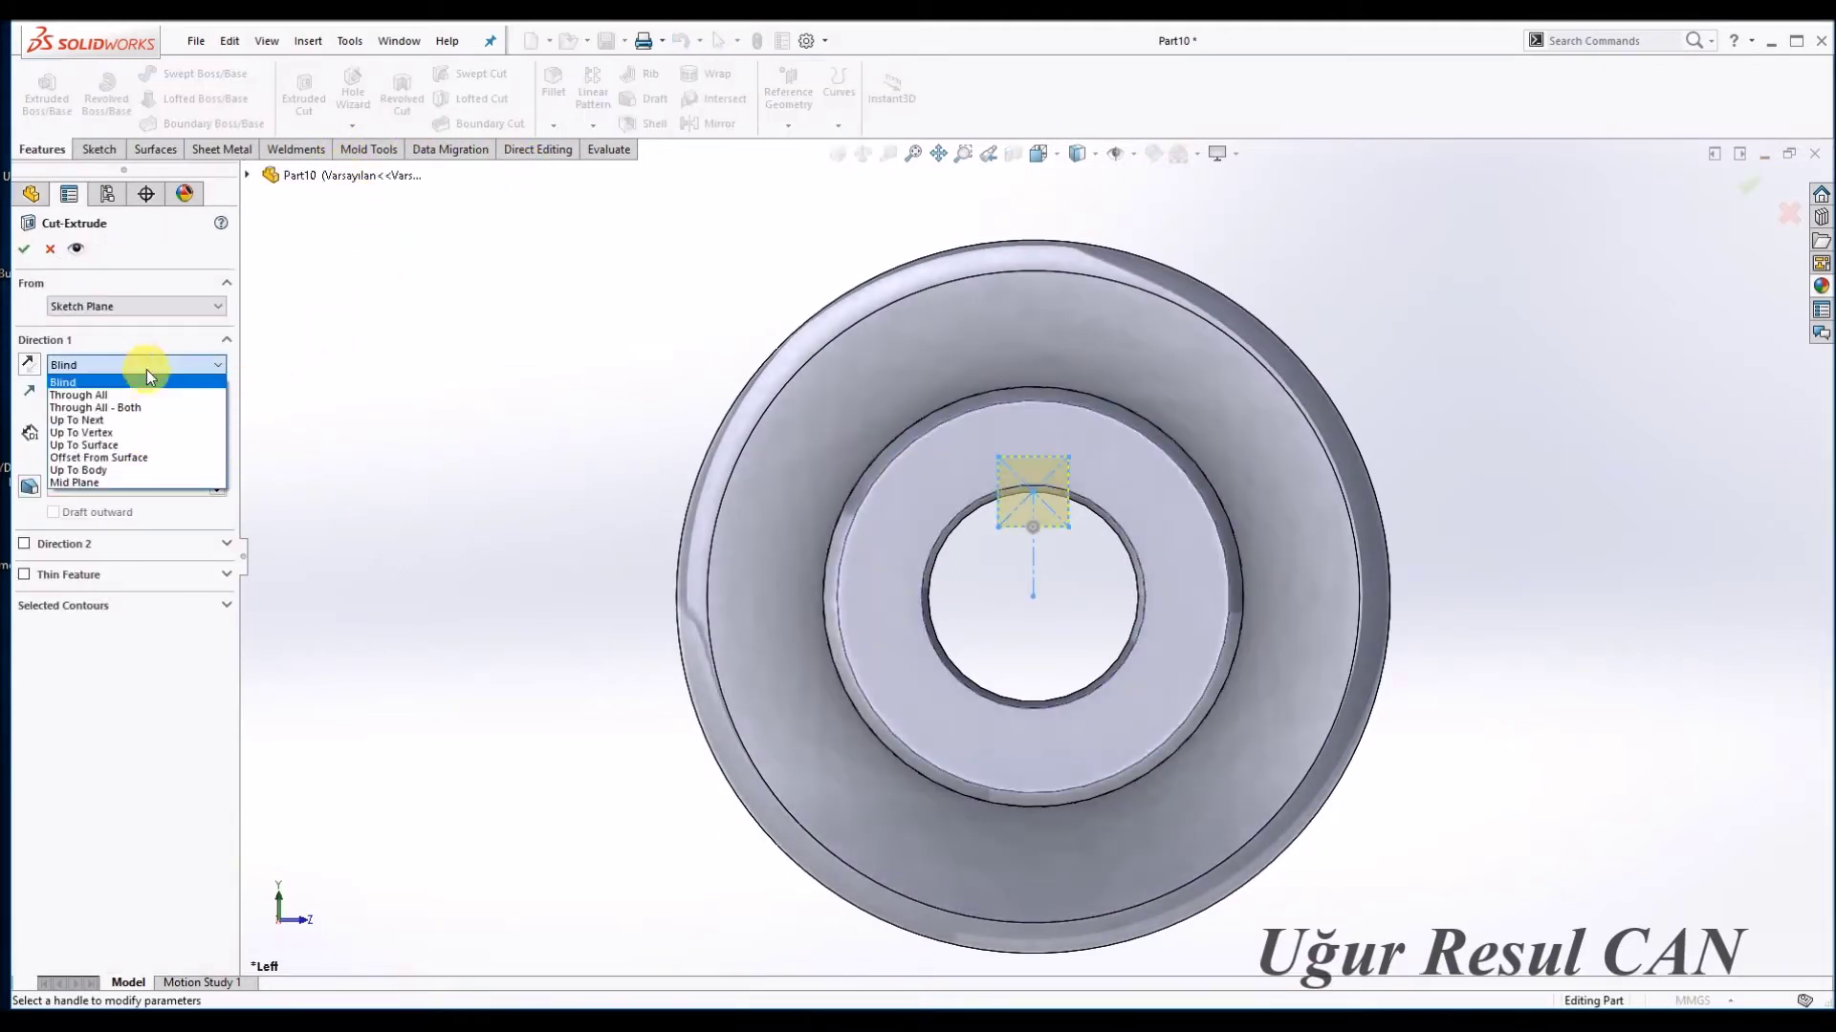
pyautogui.click(137, 393)
pyautogui.click(24, 249)
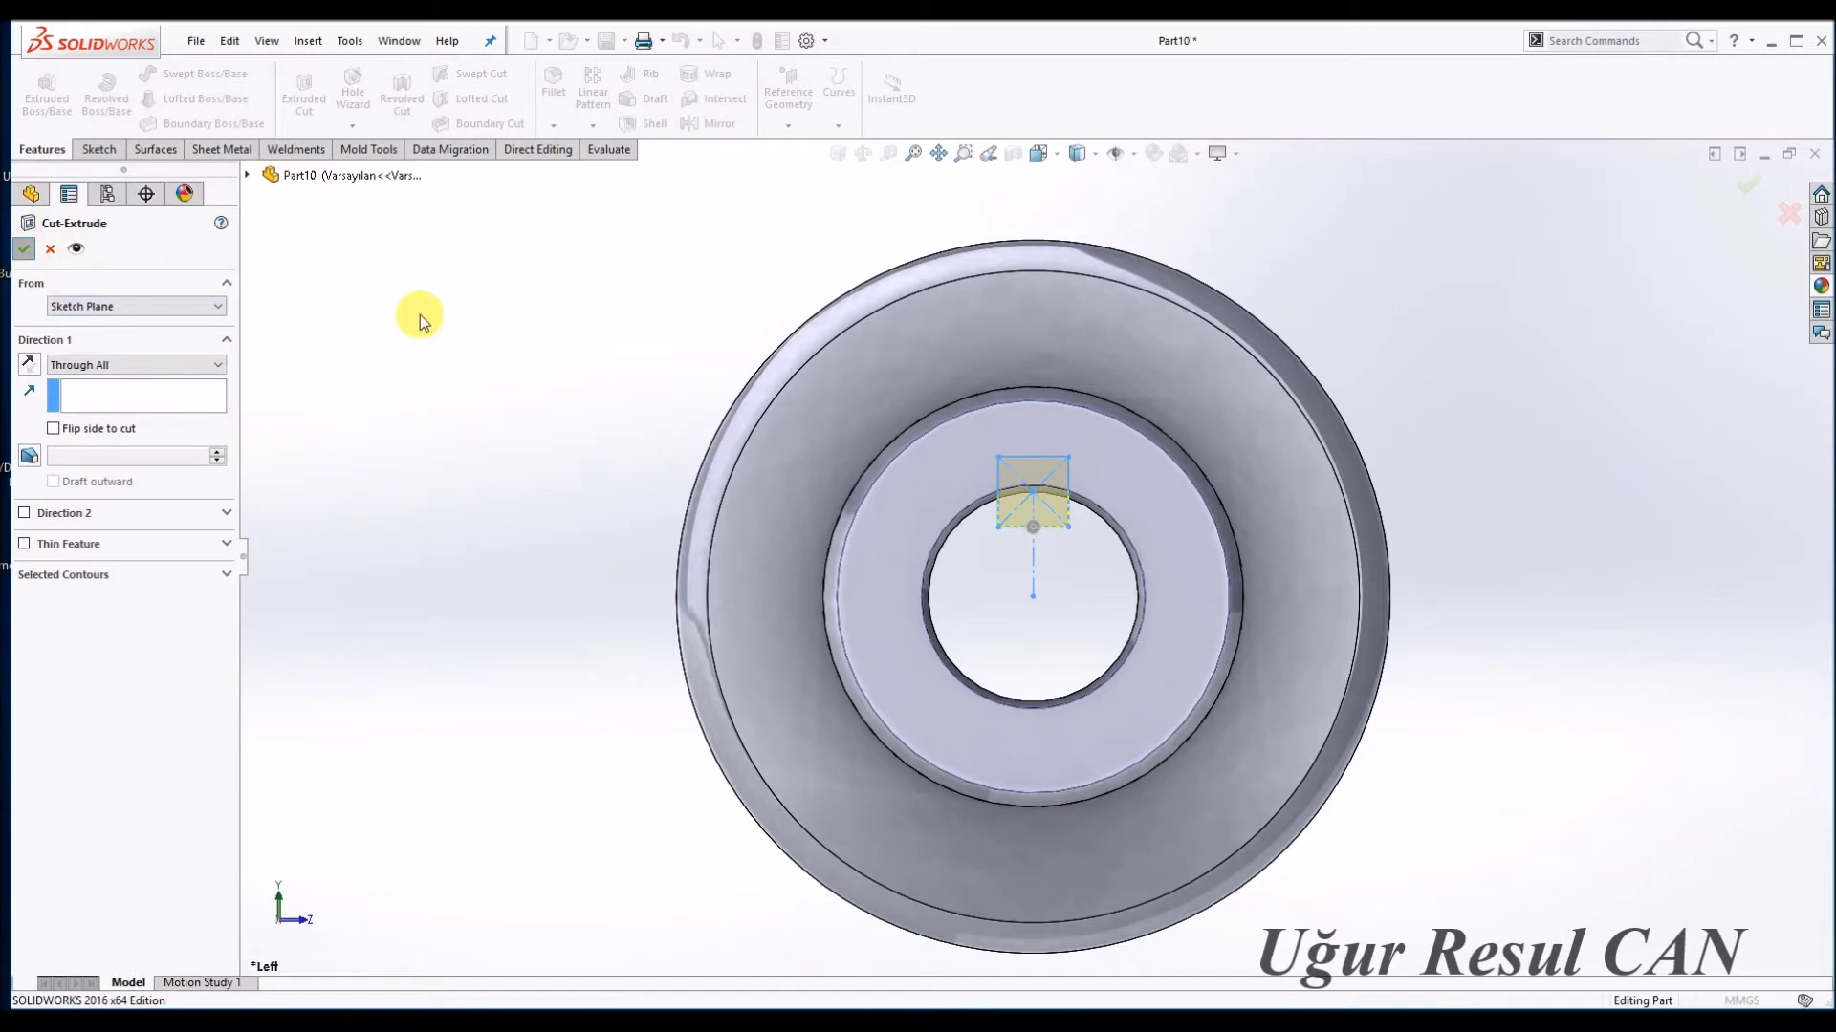
# Orbit the model and view the flange face normal-to.
pyautogui.moveTo(1222, 493)
pyautogui.mouseDown(button='middle')
pyautogui.moveTo(1144, 593)
pyautogui.moveTo(1061, 360)
pyautogui.moveTo(1081, 401)
pyautogui.mouseUp(button='middle')
pyautogui.click(1082, 402)
pyautogui.click(1184, 355)
pyautogui.click(1368, 359)
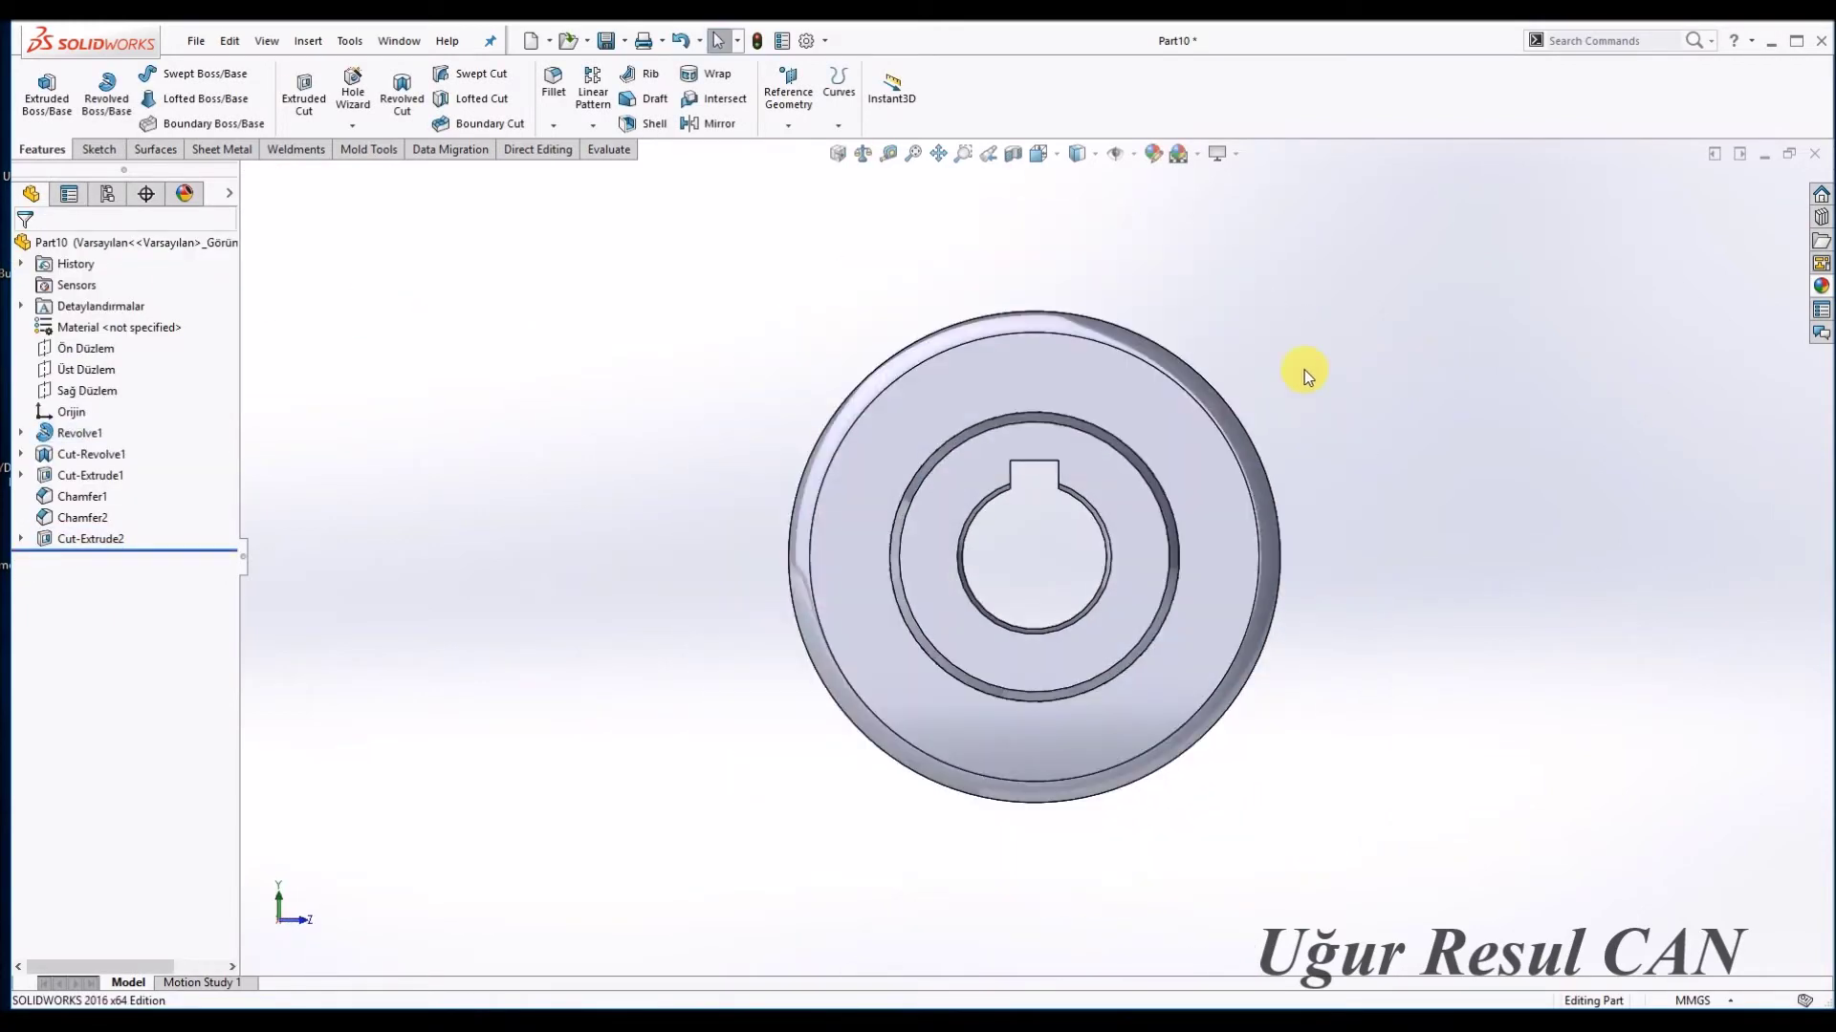
pyautogui.scroll(-2, 1390, 377)
pyautogui.scroll(-2, 841, 378)
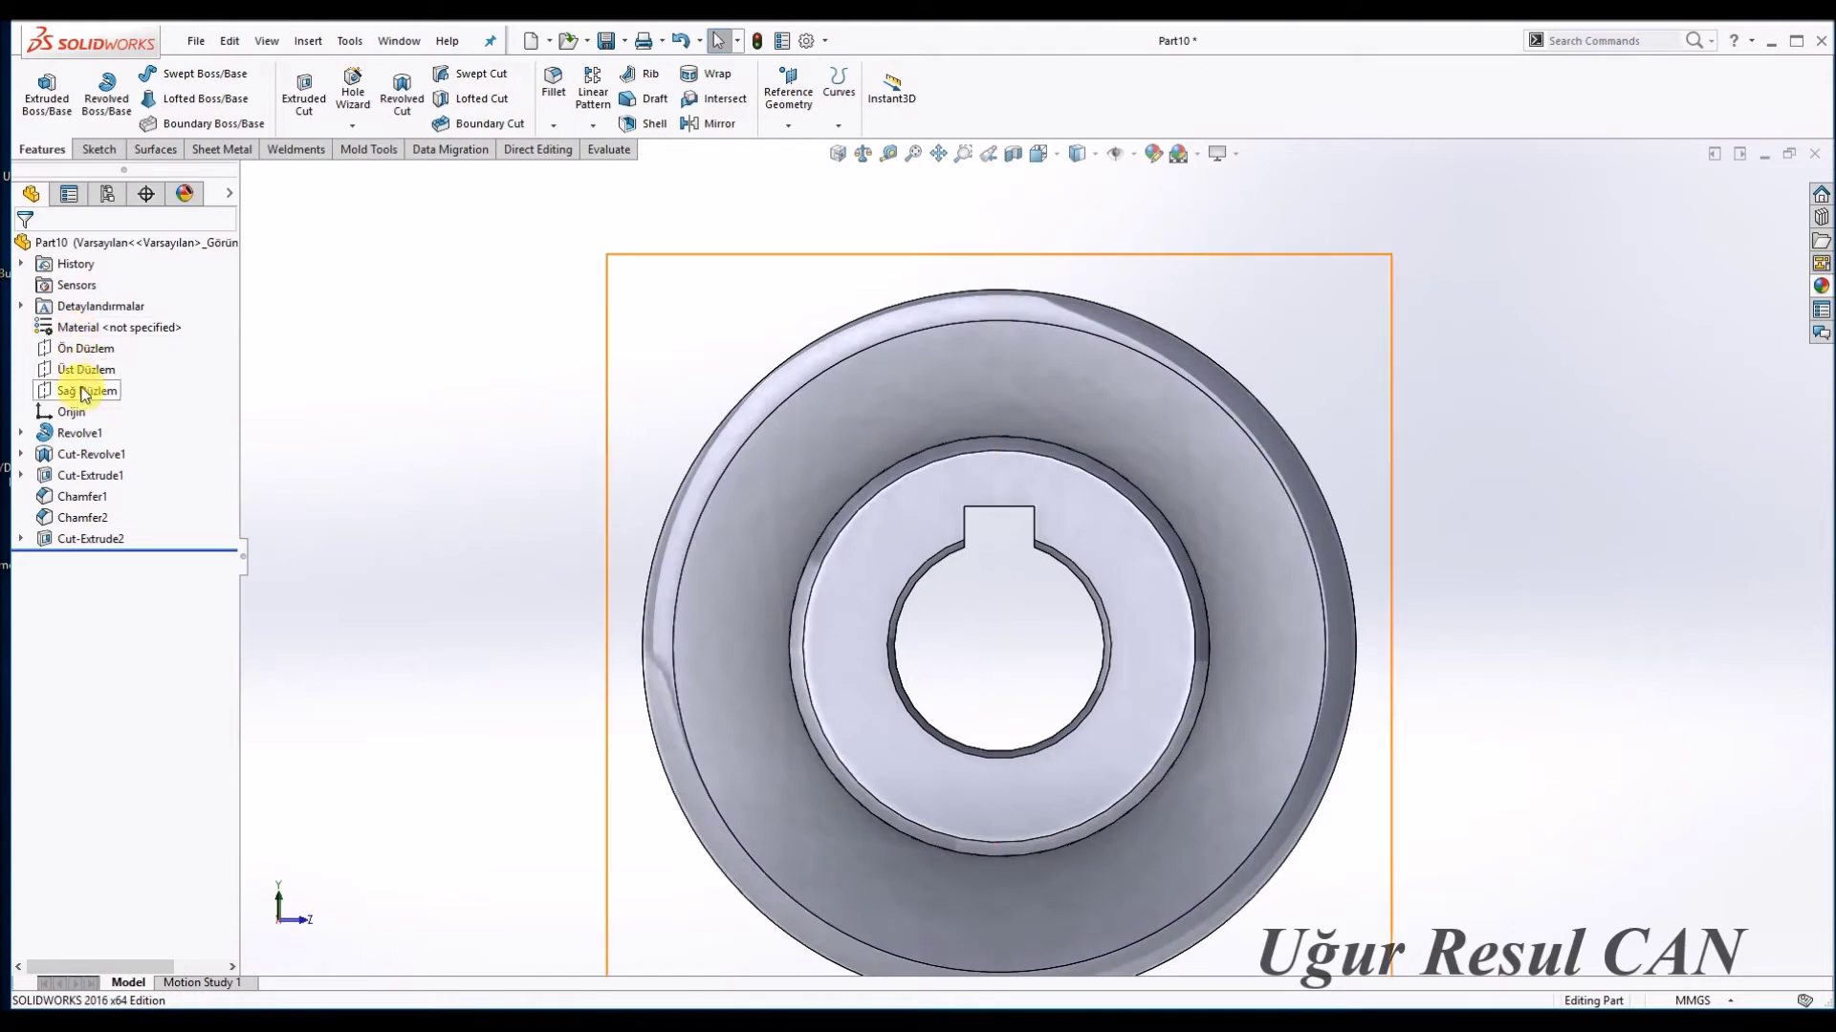
# Sketch a Ø97.30 mm circle at the origin on the right plane.
pyautogui.click(94, 364)
pyautogui.click(176, 74)
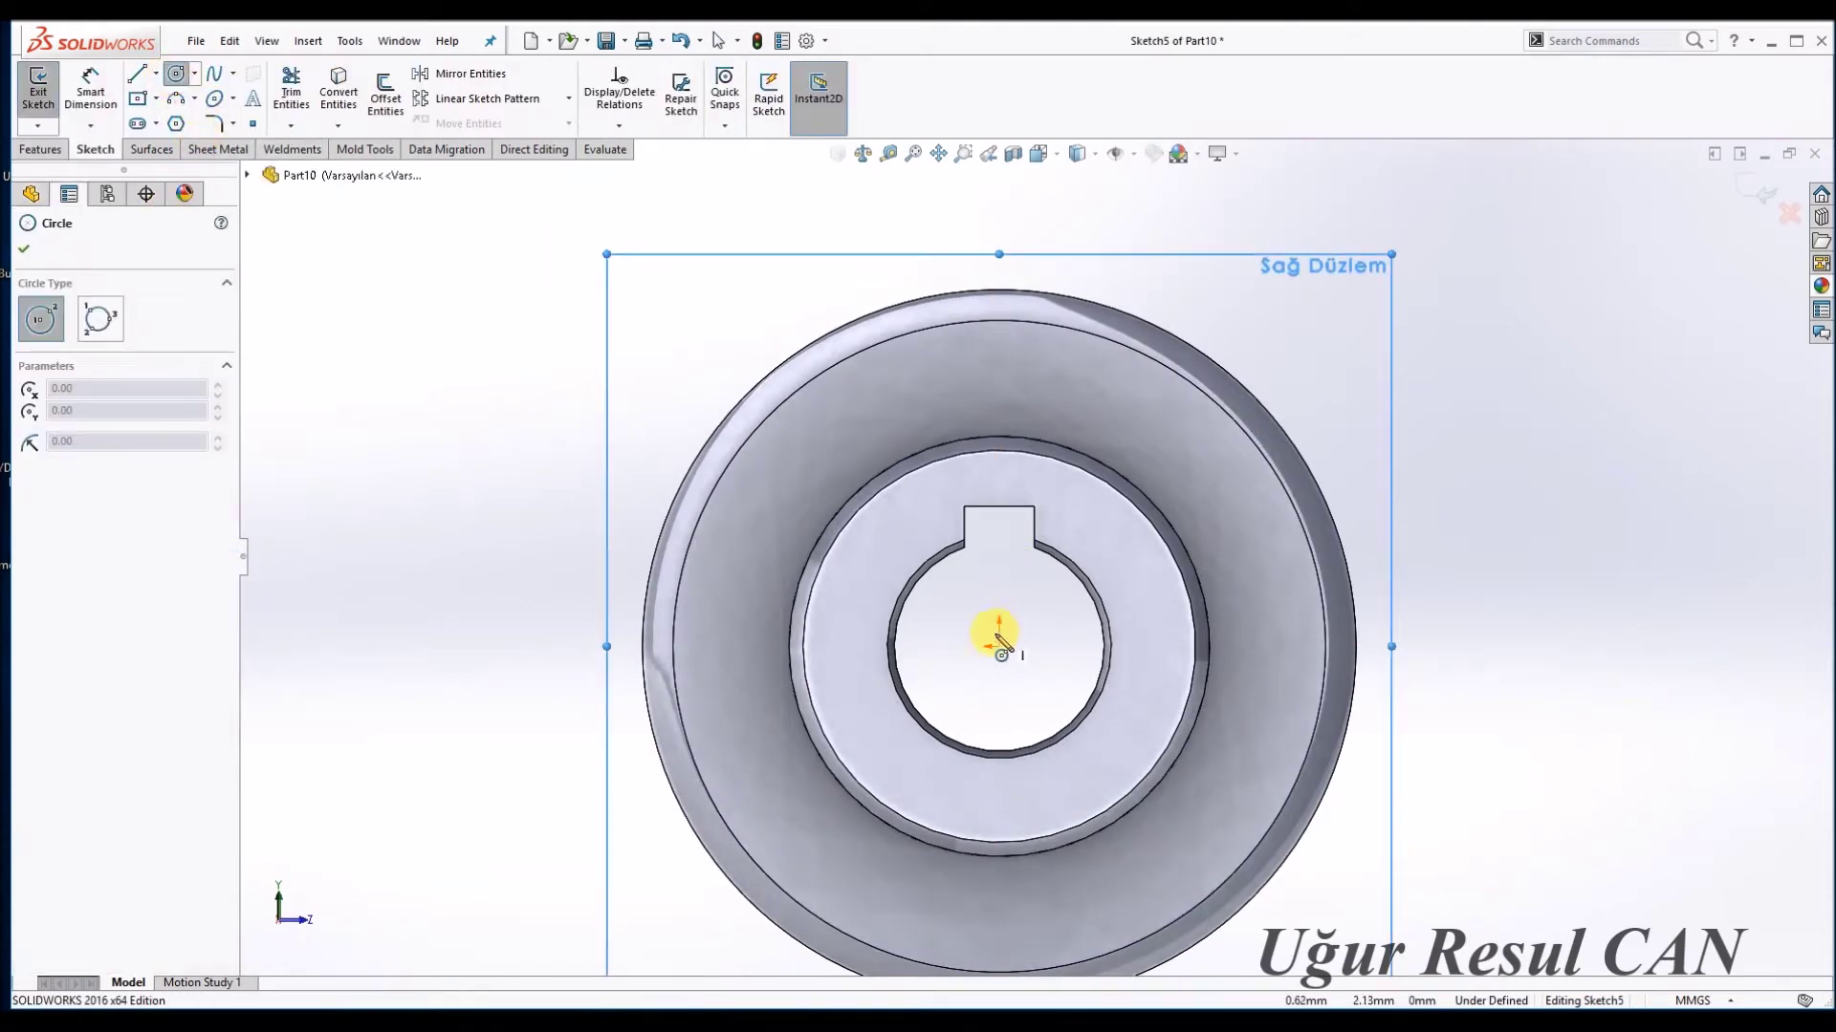
pyautogui.moveTo(998, 647); pyautogui.dragTo(1049, 363)
pyautogui.moveTo(1049, 363); pyautogui.dragTo(1122, 348, button='right')
pyautogui.click(1111, 394)
pyautogui.click(1151, 456)
pyautogui.write('97.3')
pyautogui.press('Return')
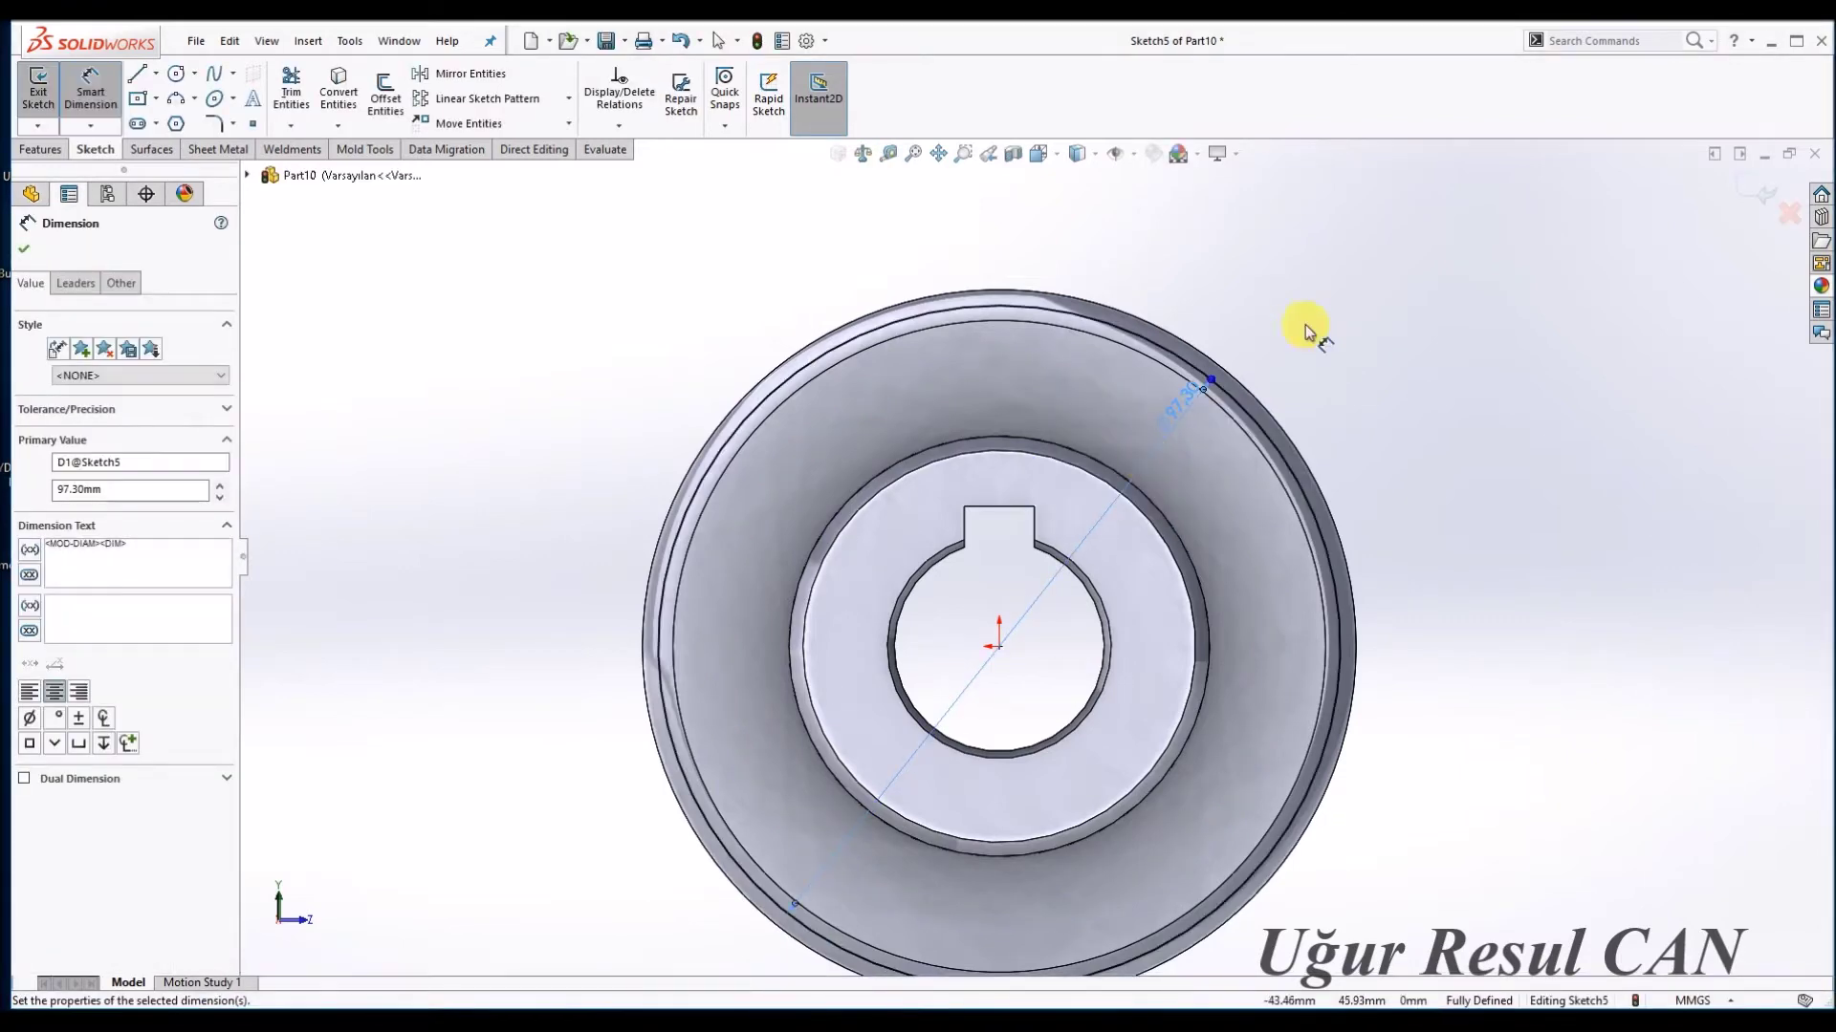
# Draw a vertical line from the origin up to the outer circle.
pyautogui.press('l')
pyautogui.click(992, 652)
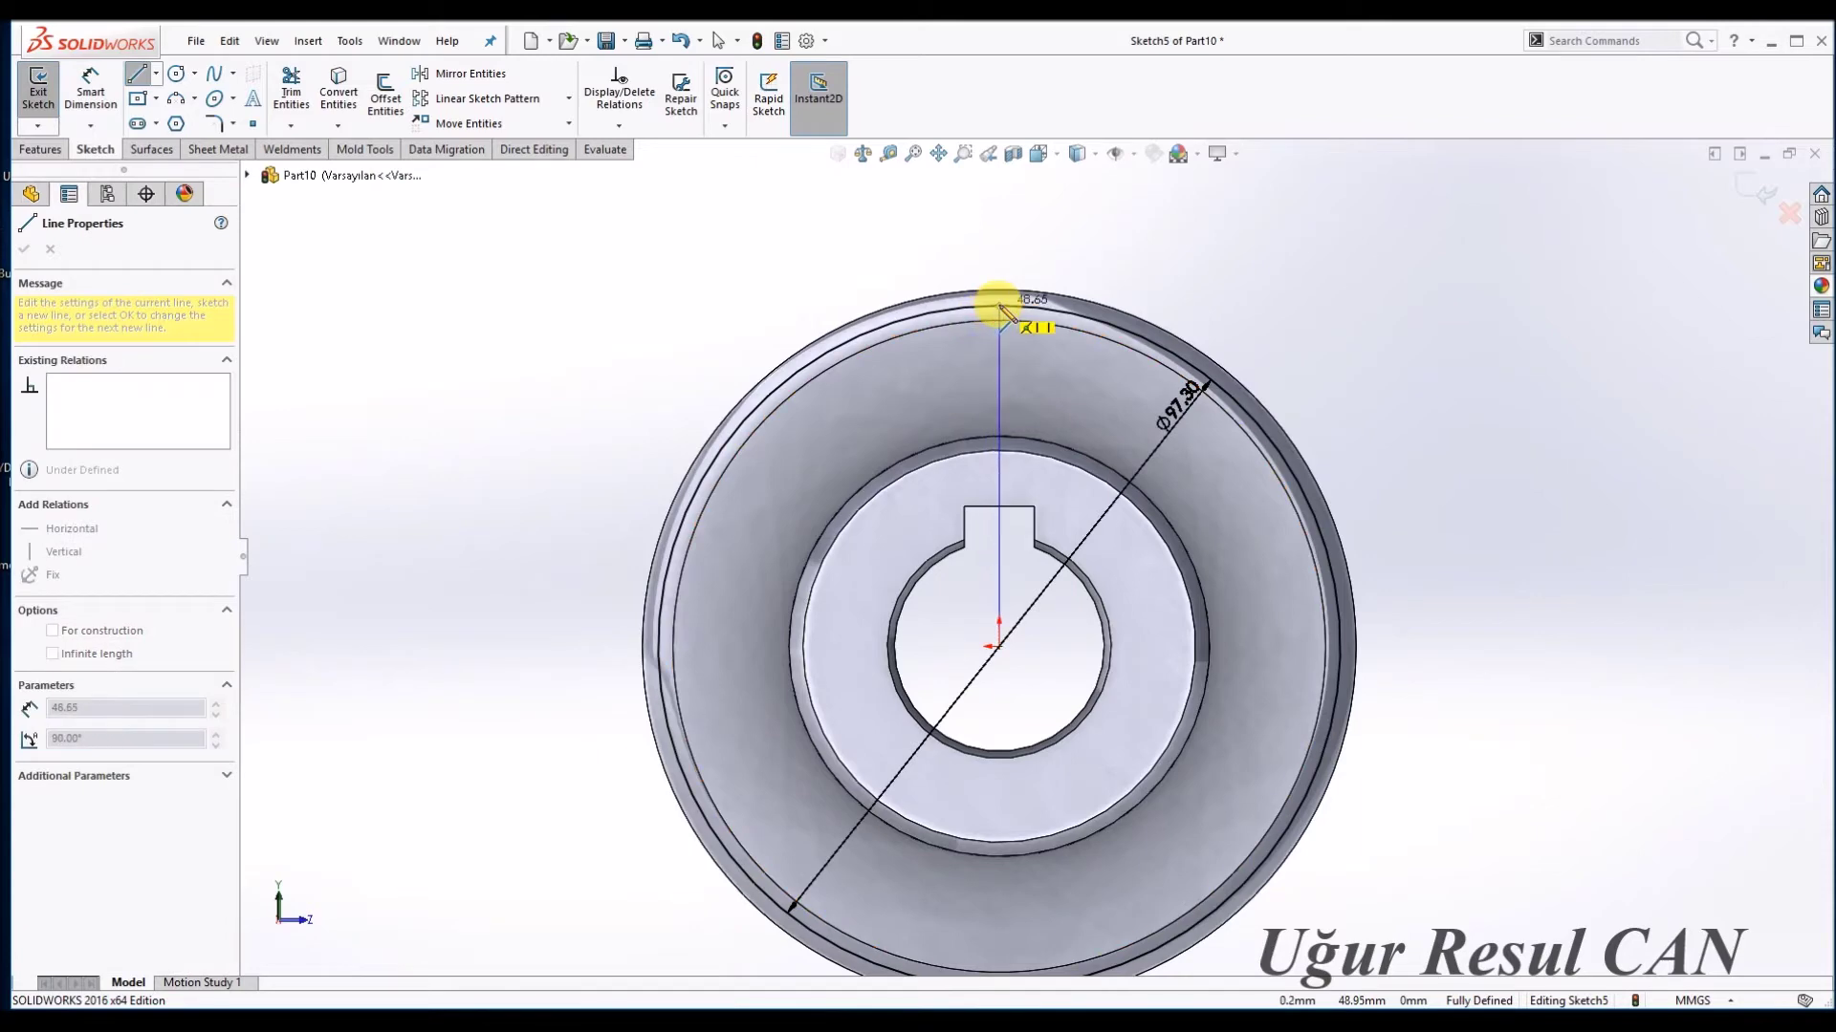
pyautogui.doubleClick(999, 306)
pyautogui.press('Escape')
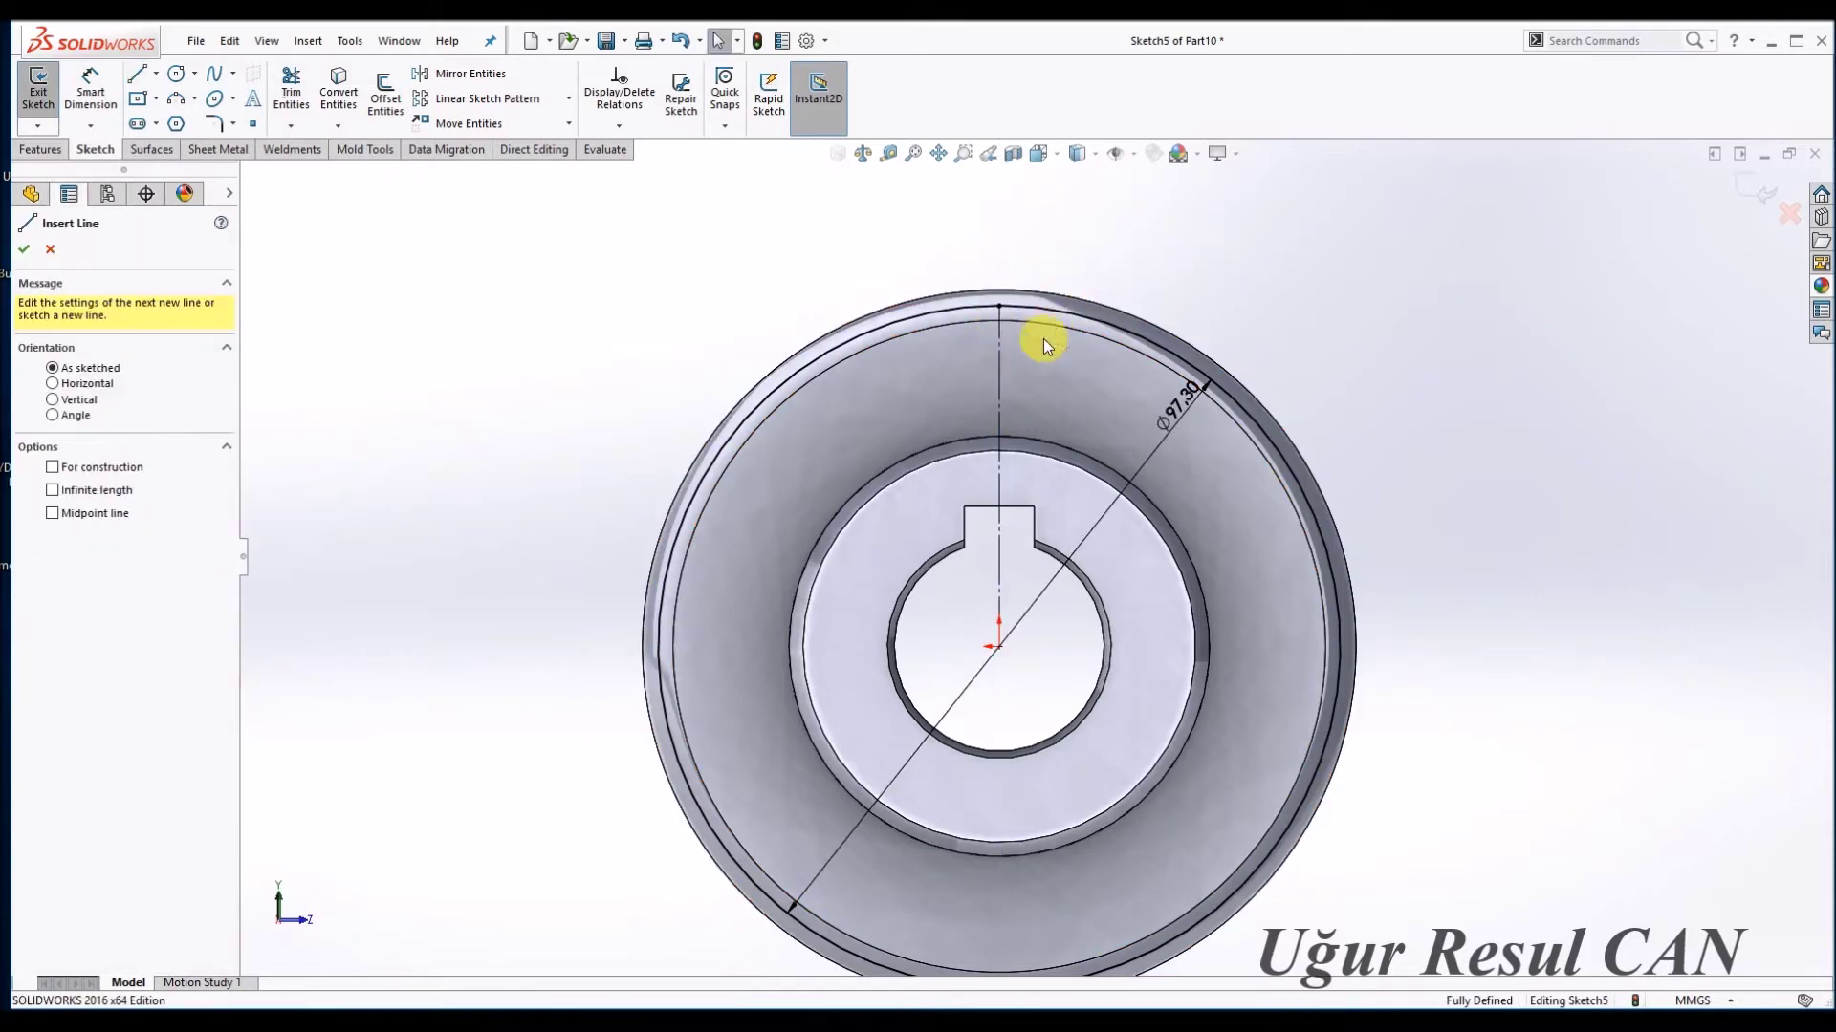
pyautogui.click(999, 646)
pyautogui.press('Escape')
# Draw an angled line from the origin to the outer circle.
pyautogui.press('l')
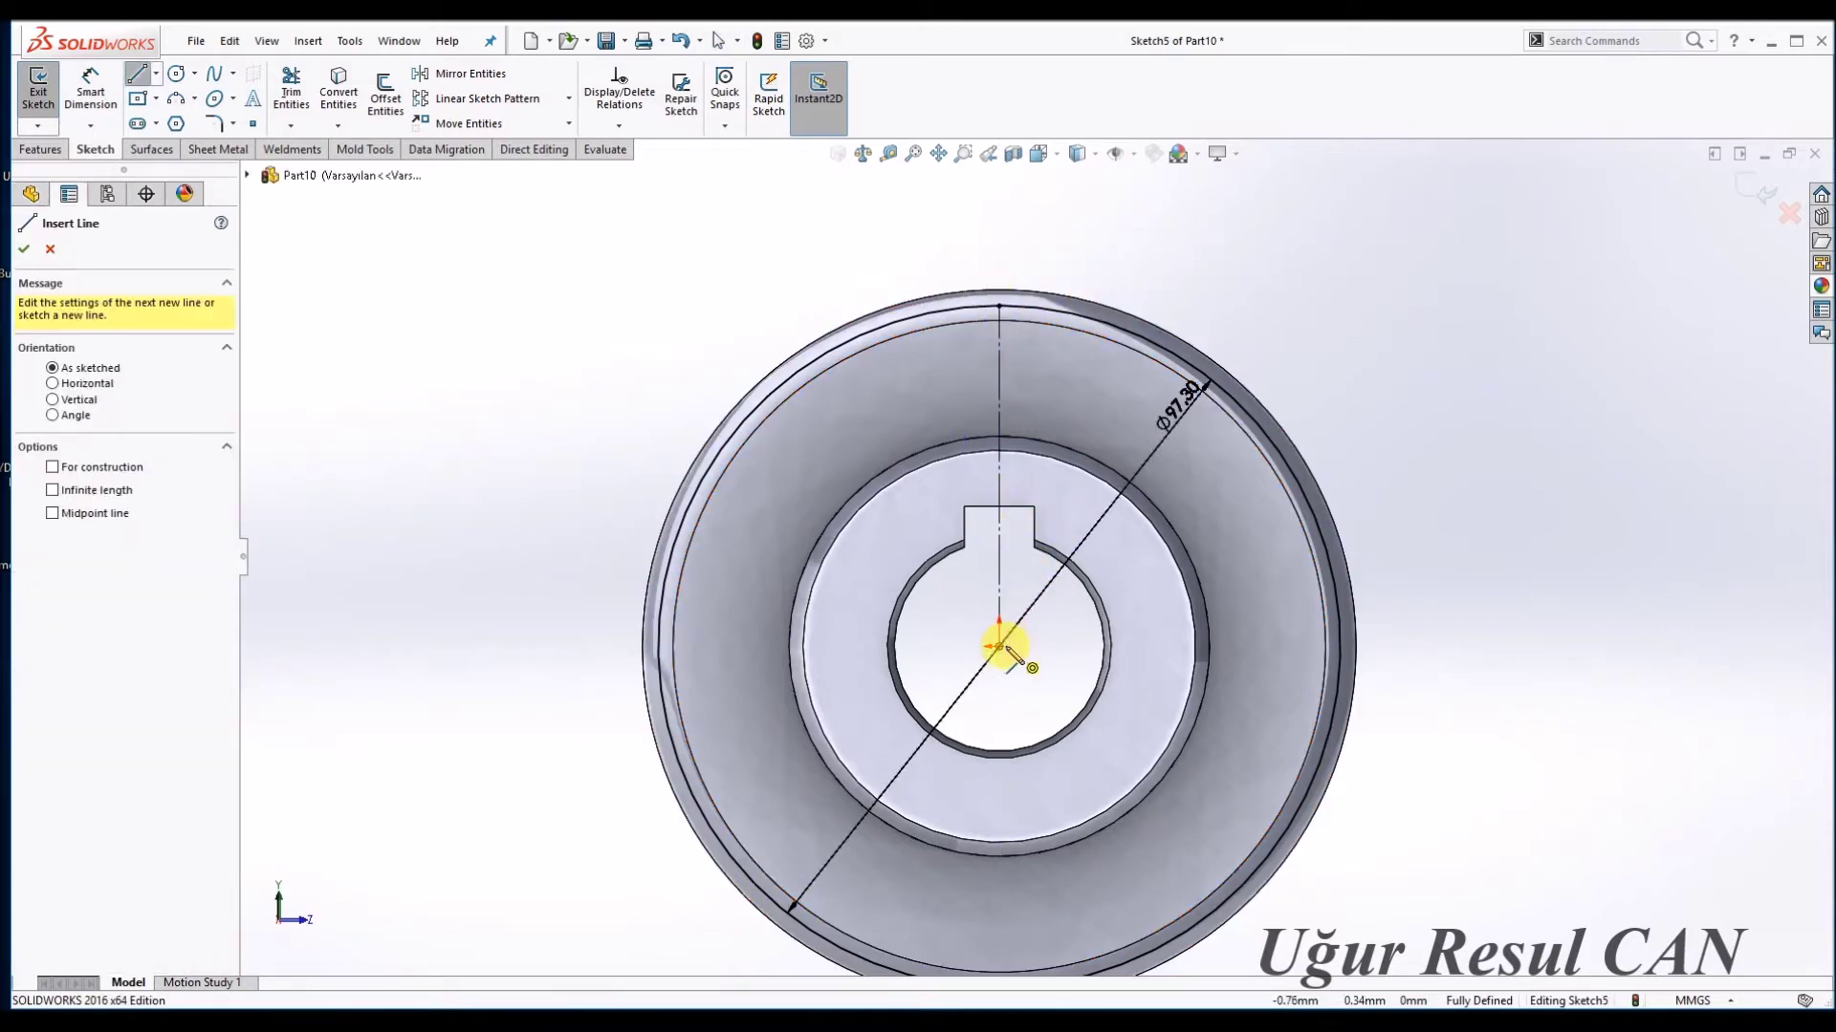
pyautogui.click(999, 647)
pyautogui.click(943, 312)
pyautogui.press('Escape')
pyautogui.click(947, 337)
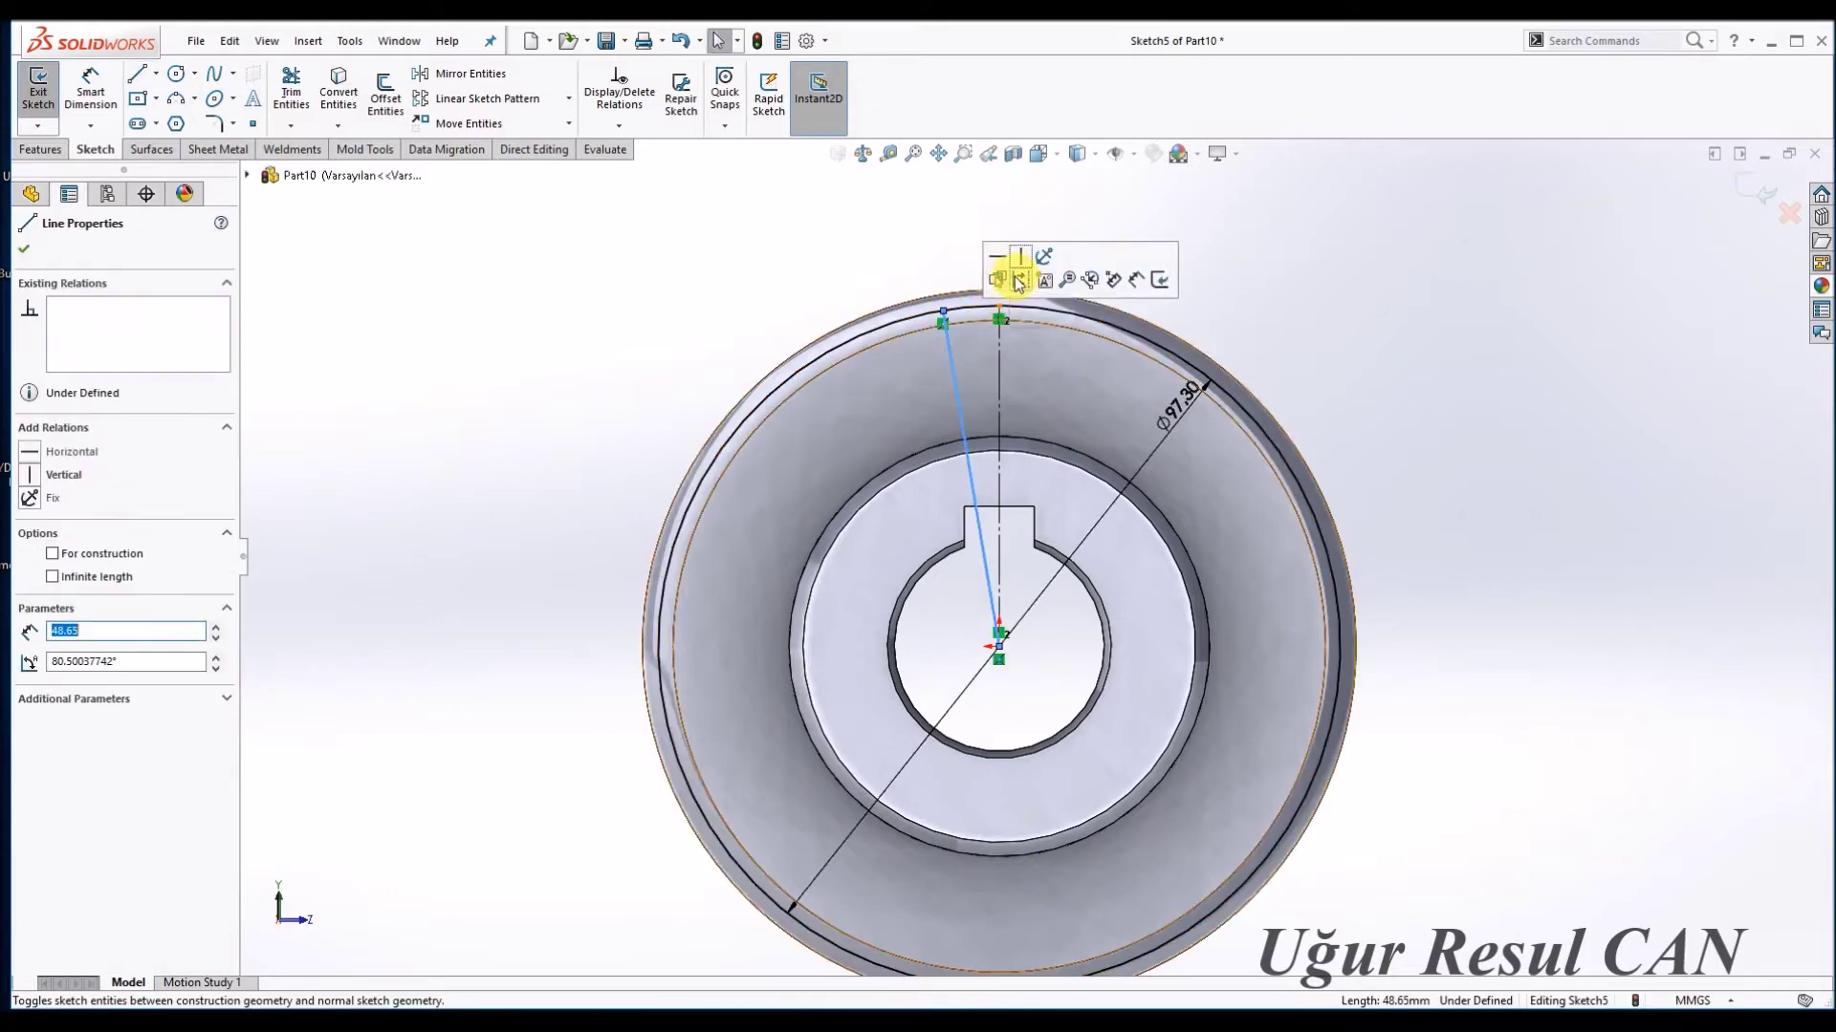
pyautogui.press('Escape')
pyautogui.click(459, 73)
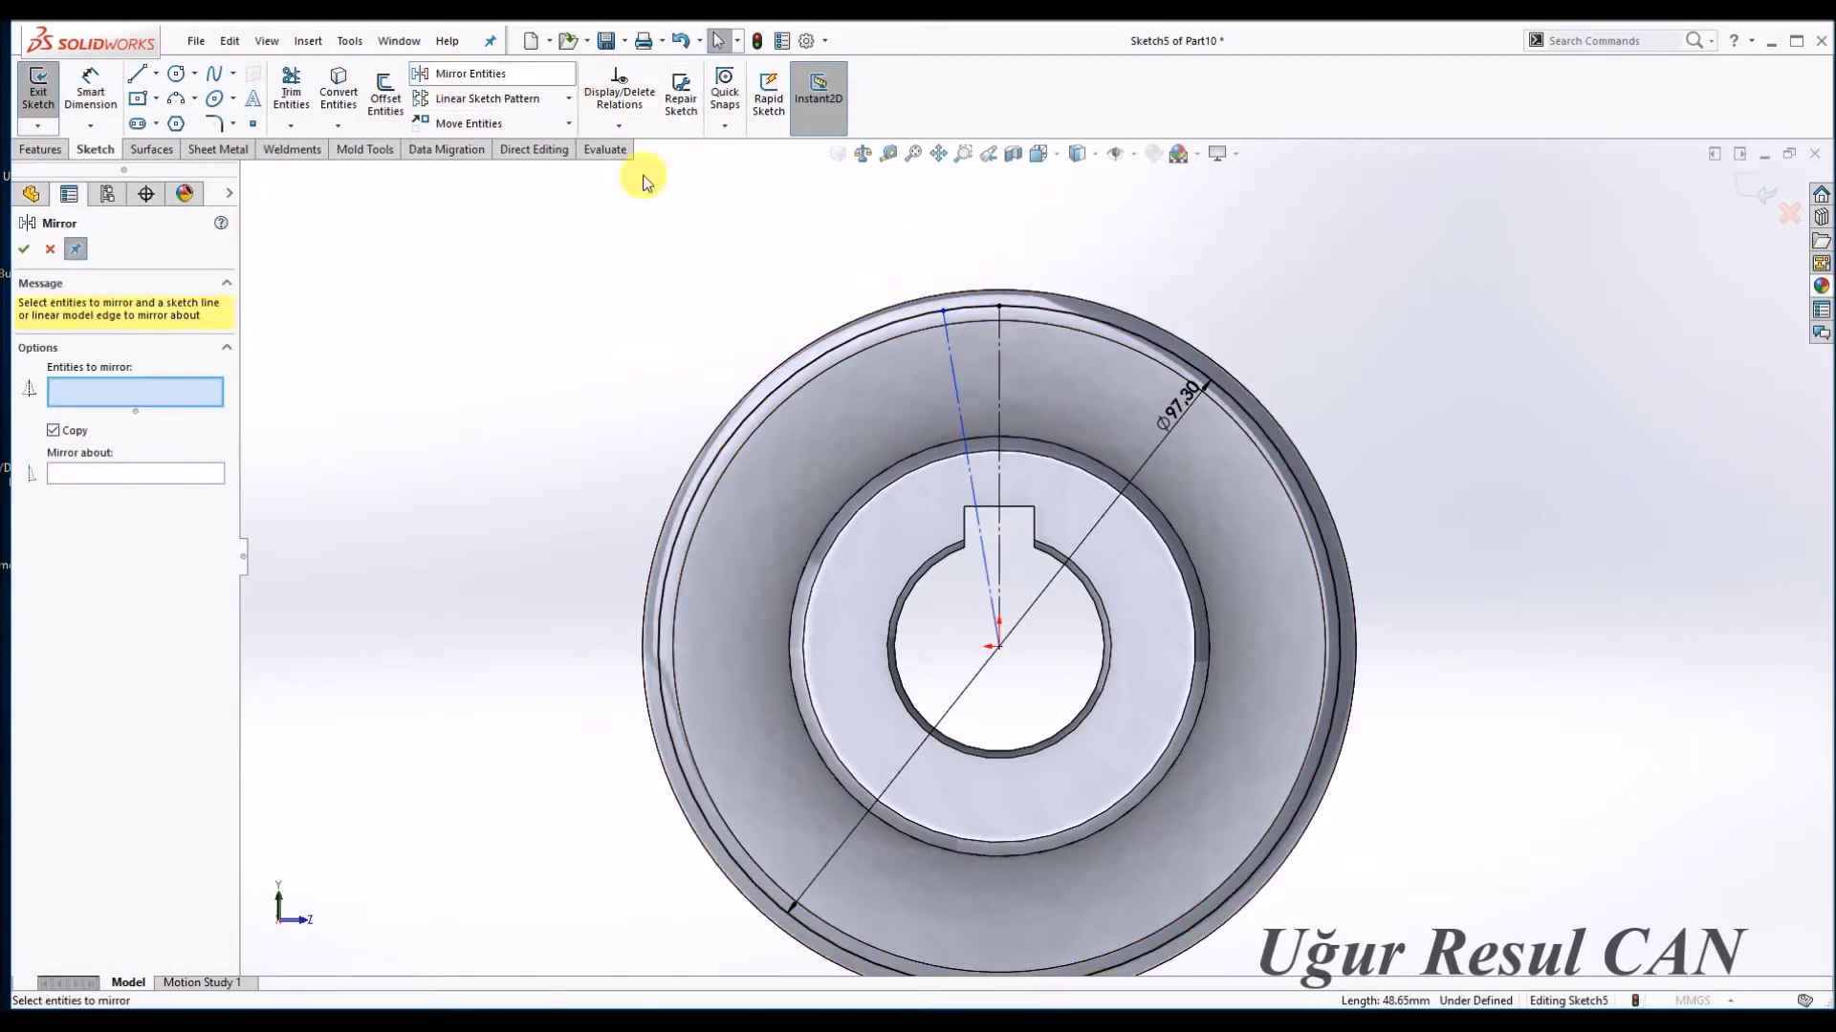
# Mirror the angled line about the vertical line and view the disc face-on.
pyautogui.click(135, 474)
pyautogui.click(1000, 358)
pyautogui.hotkey('ctrl', '5')
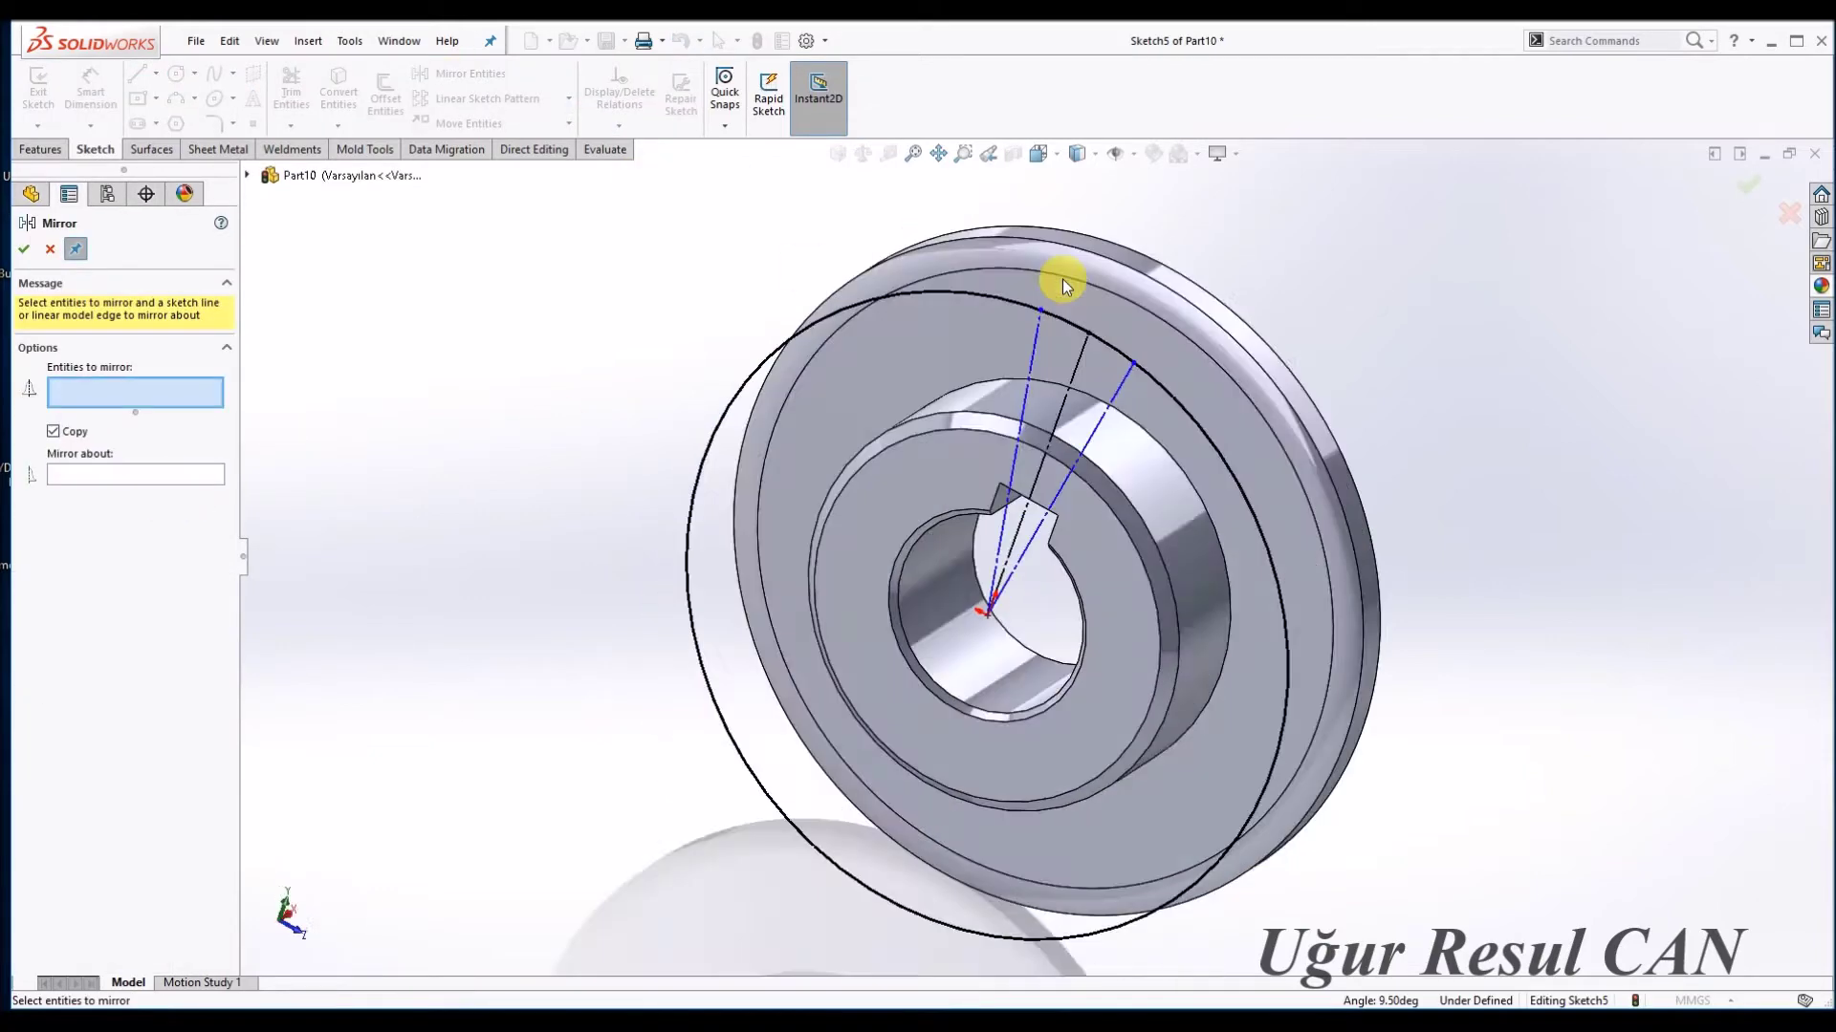
pyautogui.press('Escape')
pyautogui.click(1038, 153)
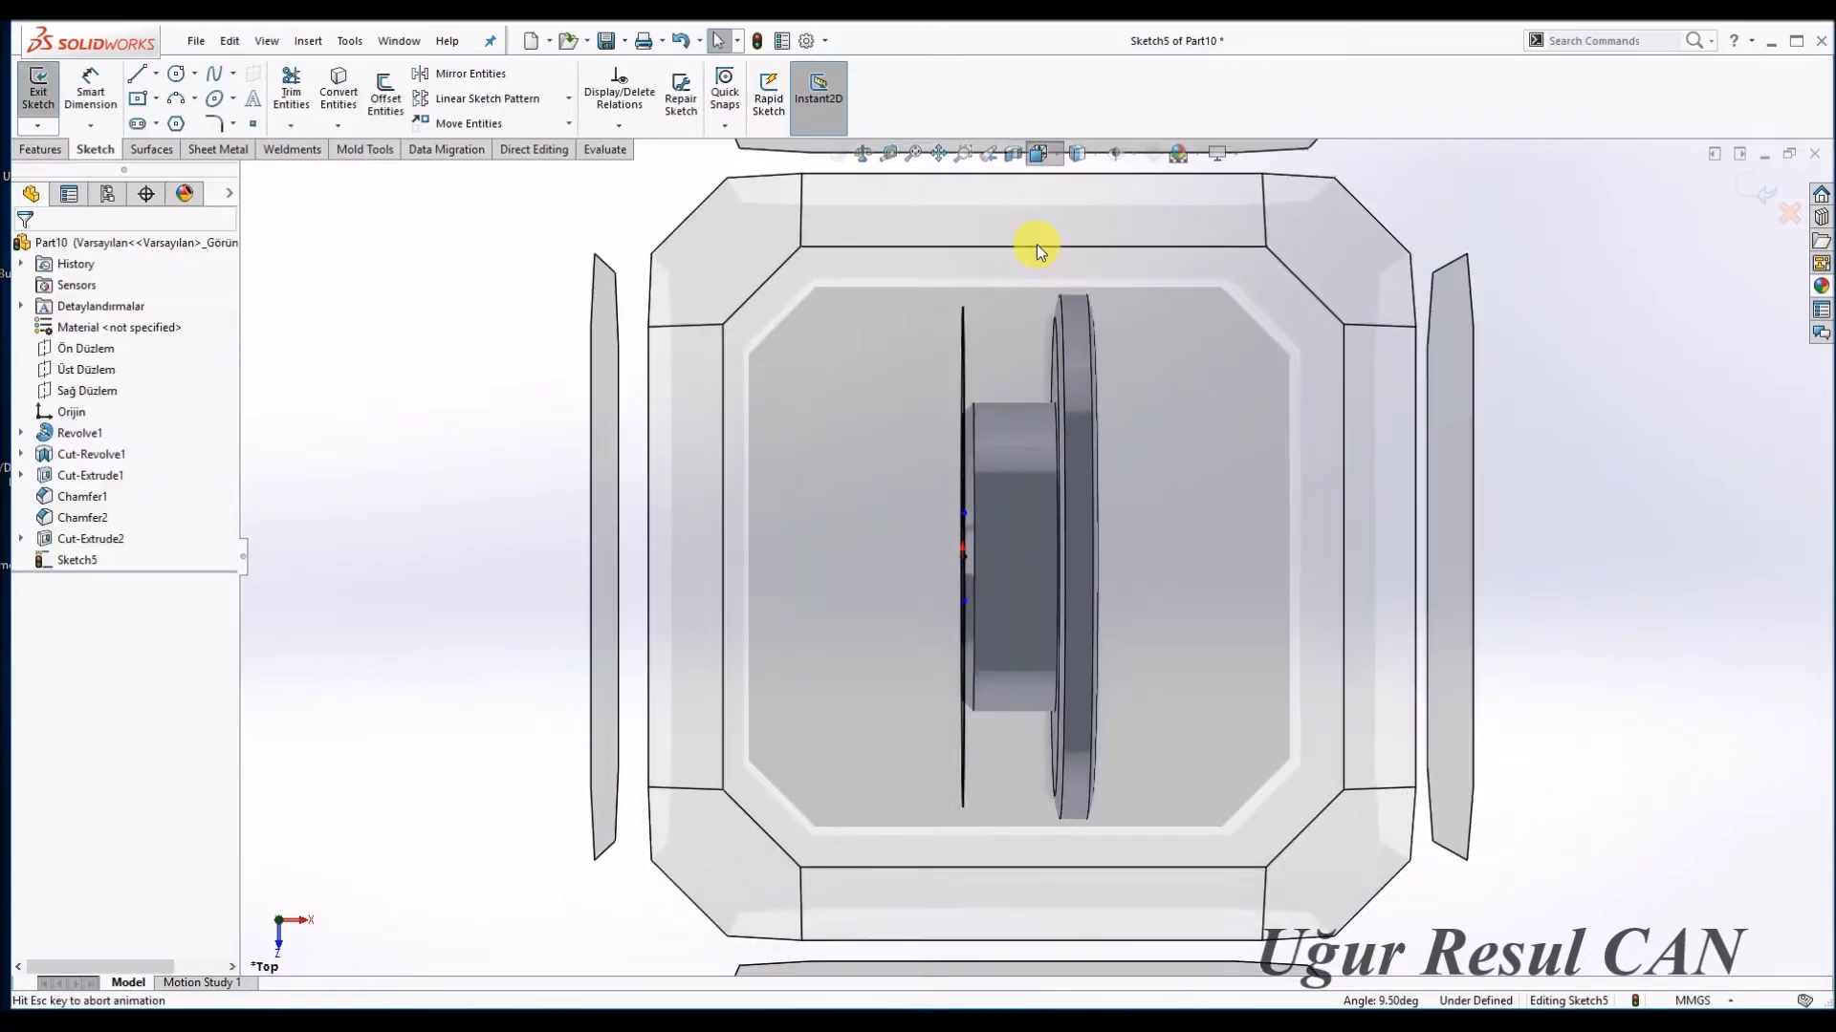
pyautogui.click(784, 409)
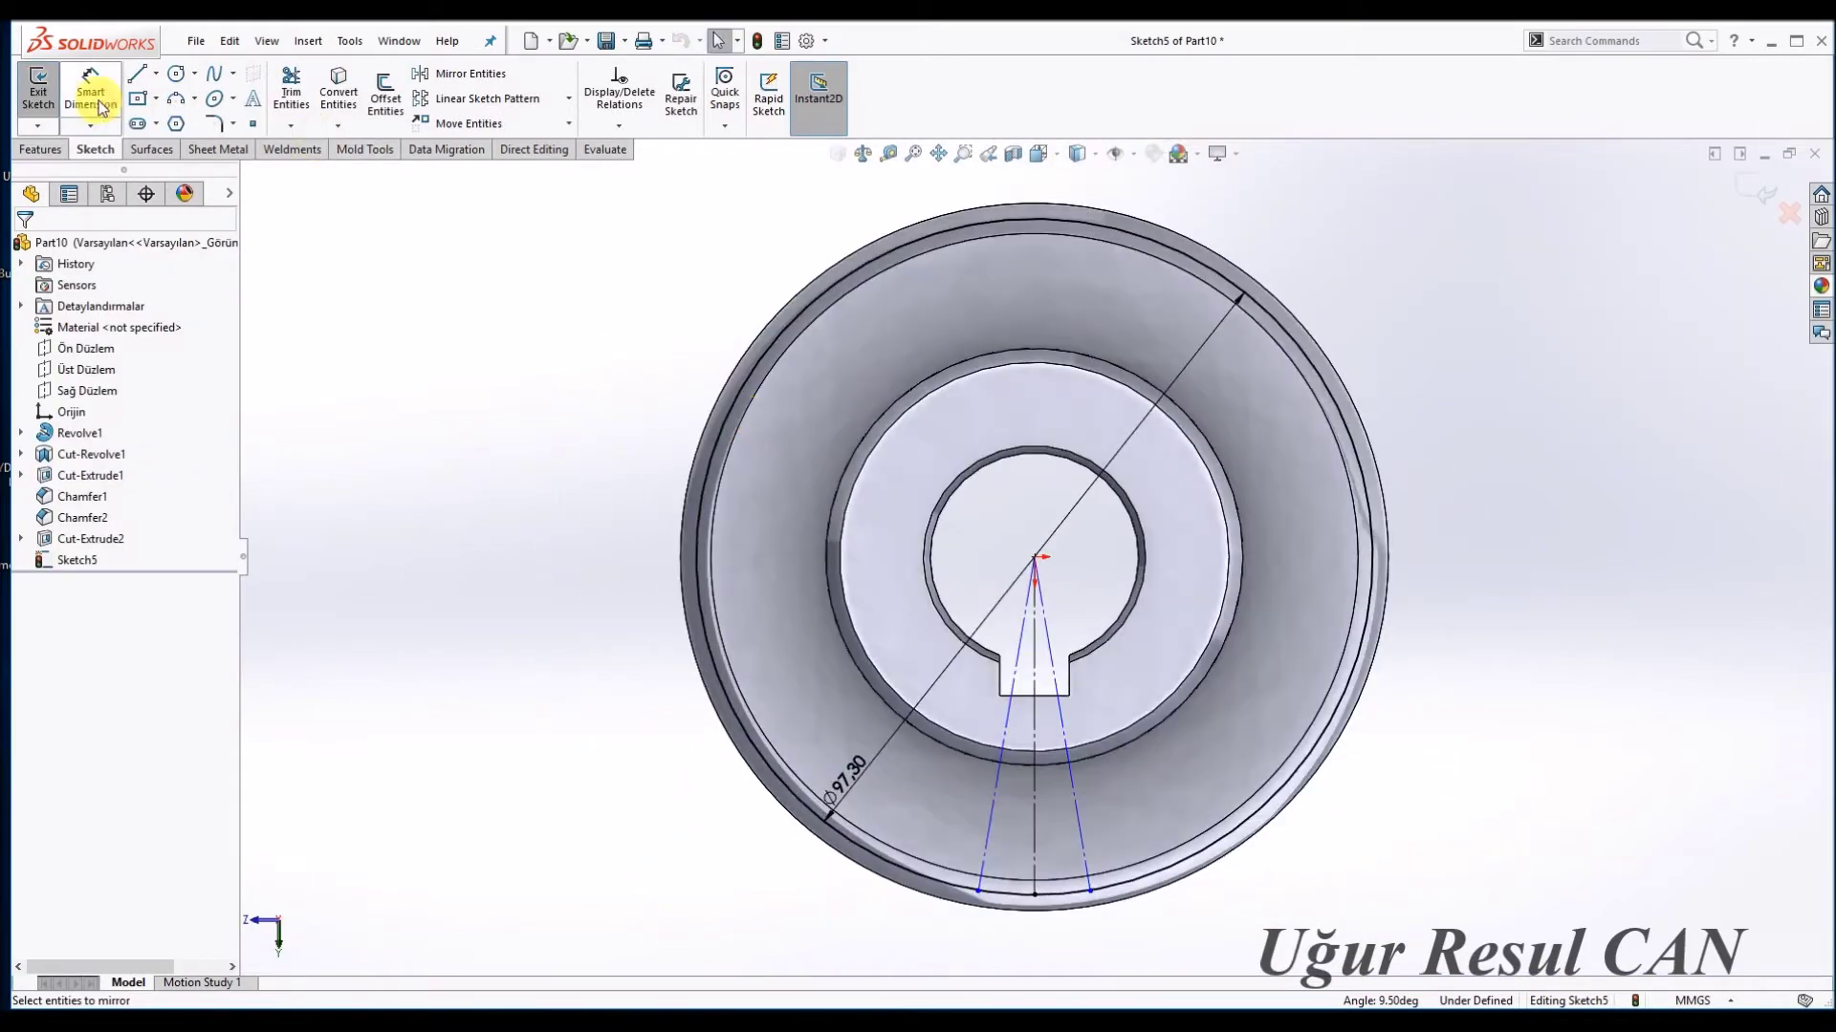
# Dimension the two lower line endpoints 12.70 apart.
pyautogui.click(965, 832)
pyautogui.click(1078, 833)
pyautogui.click(1077, 899)
pyautogui.write('12.7')
pyautogui.press('Return')
pyautogui.press('Escape')
# Tilt the view to inspect the sketch, then return to the face-on Left view.
pyautogui.press('Up')
pyautogui.press('Up')
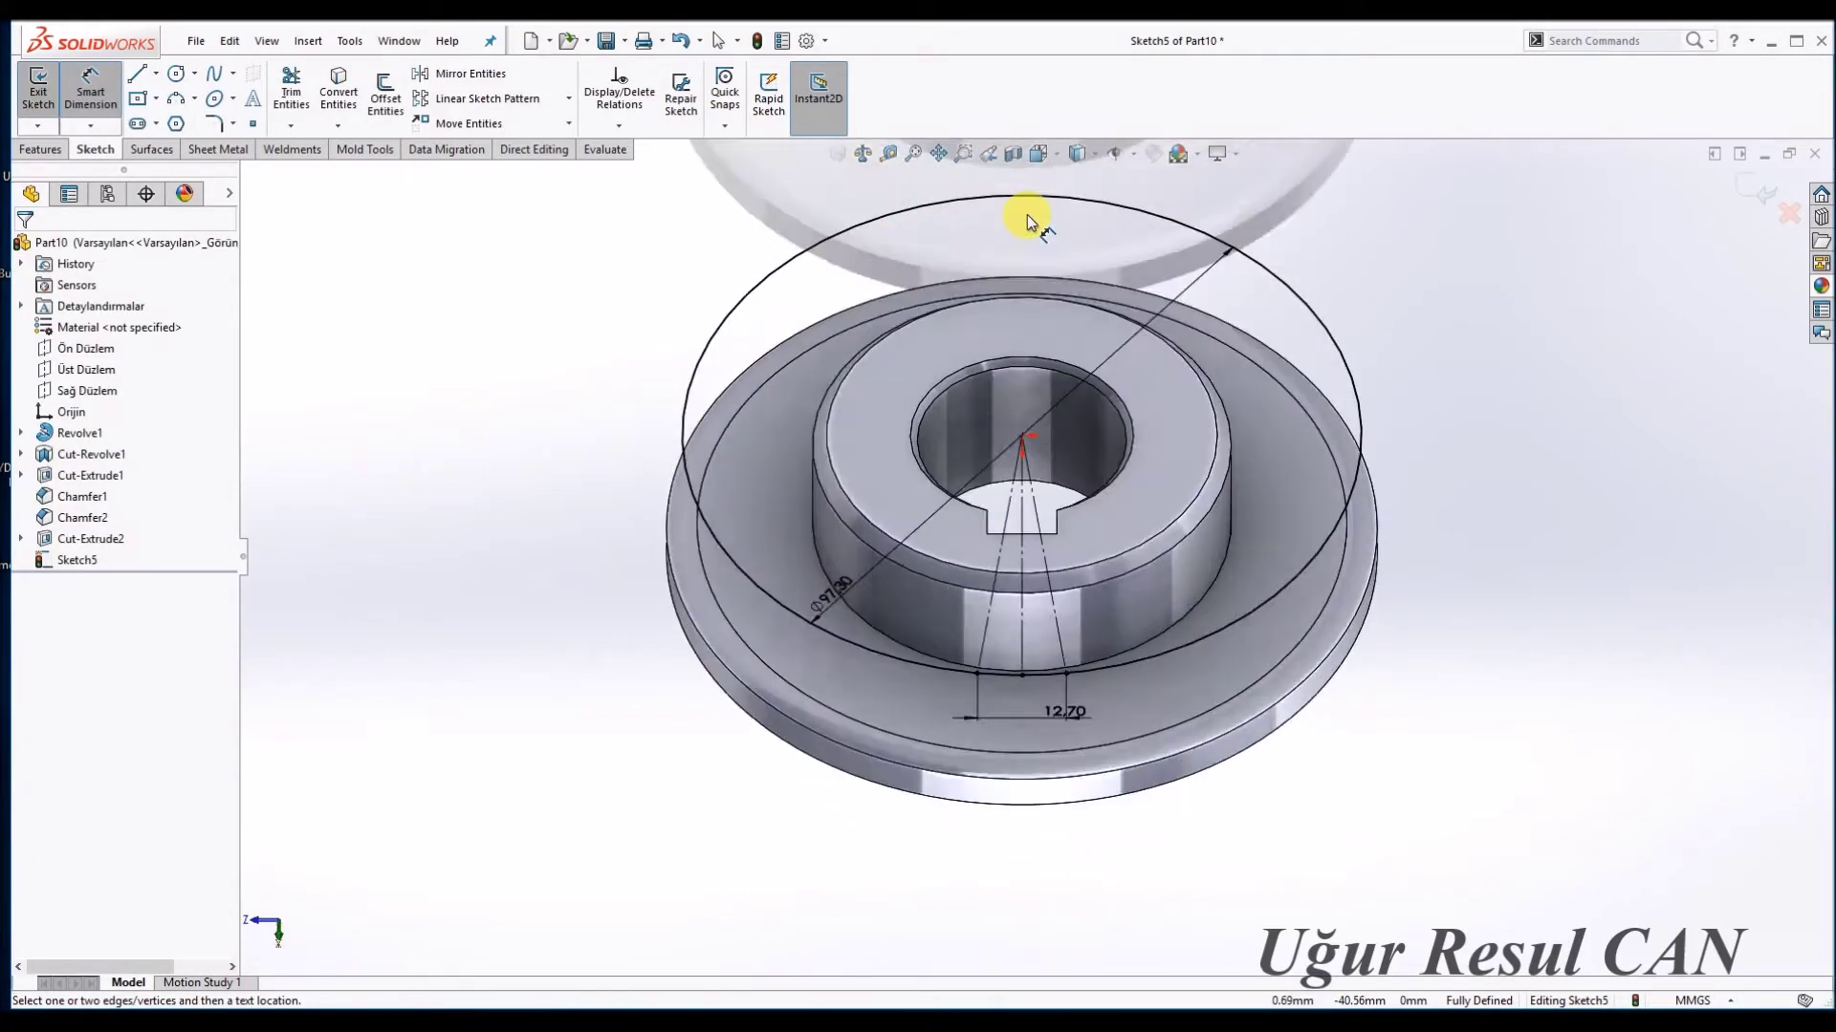
pyautogui.press('Up')
pyautogui.press('Up')
pyautogui.press('Down')
pyautogui.press('Down')
pyautogui.press('Down')
pyautogui.press('Down')
pyautogui.press('Up')
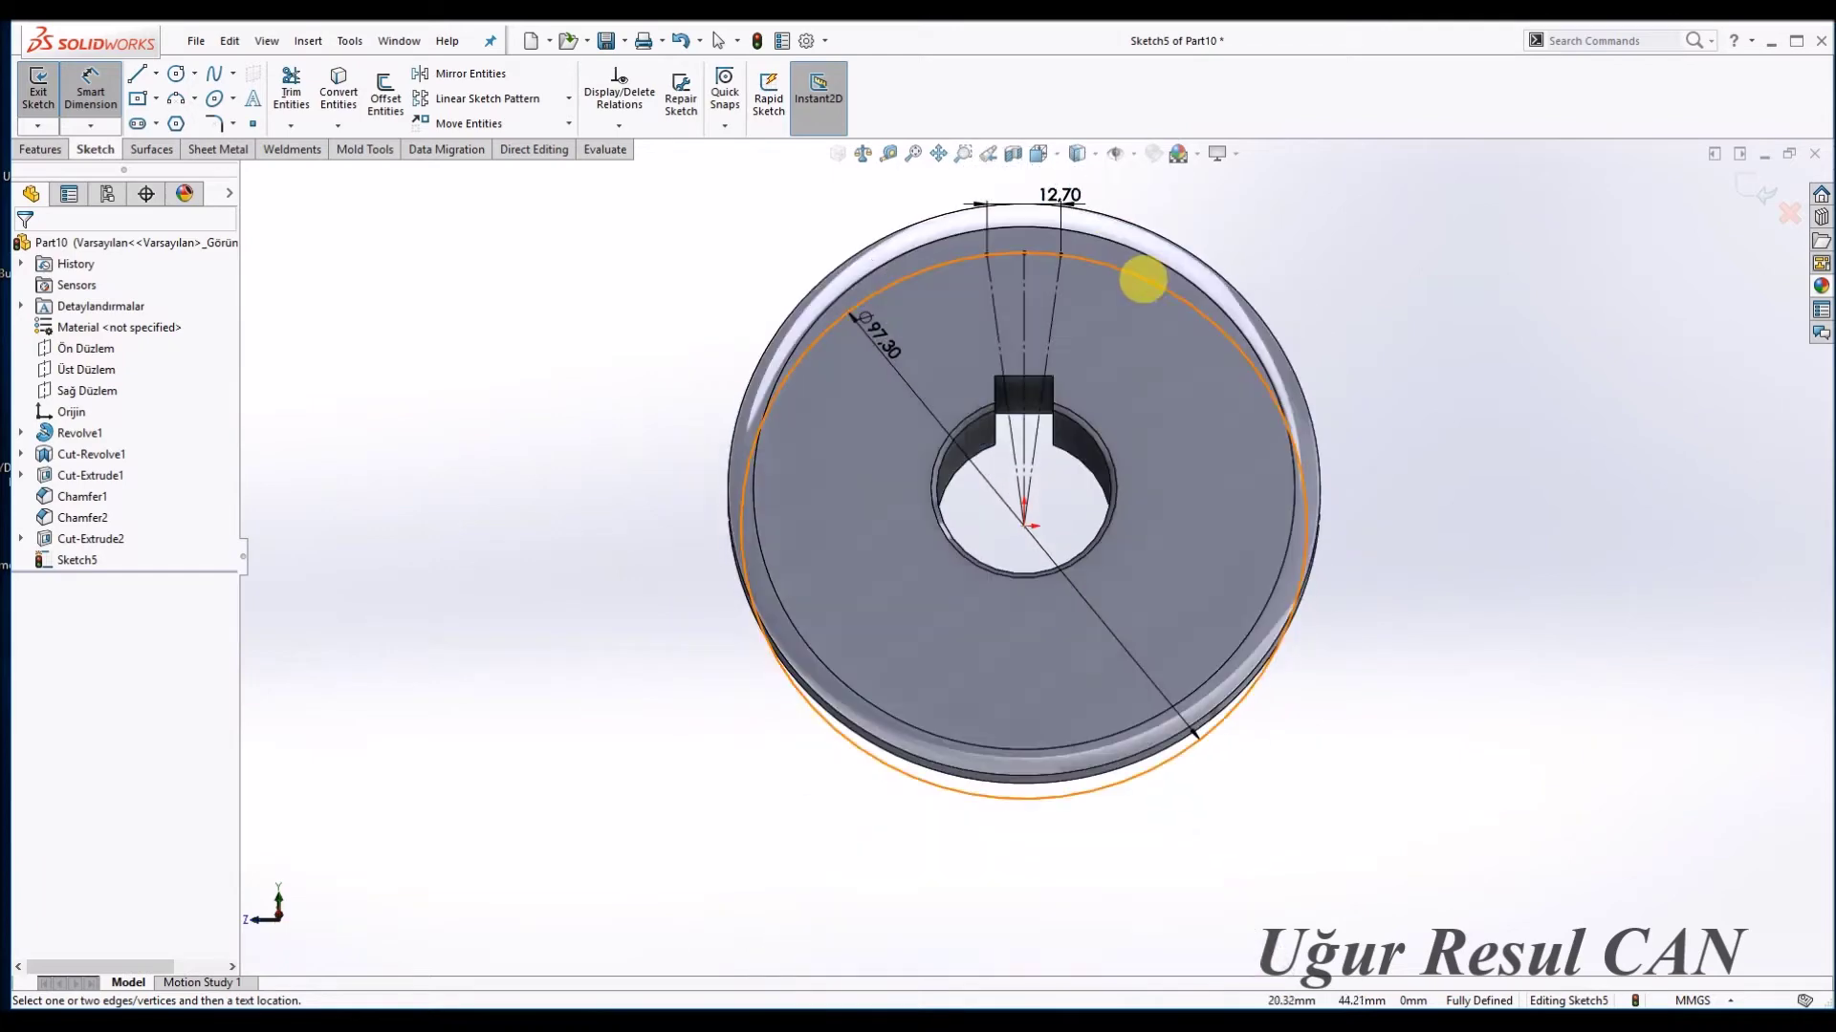
pyautogui.press('Left')
pyautogui.press('Left')
pyautogui.press('Left')
pyautogui.press('Left')
pyautogui.press('Left')
pyautogui.press('Left')
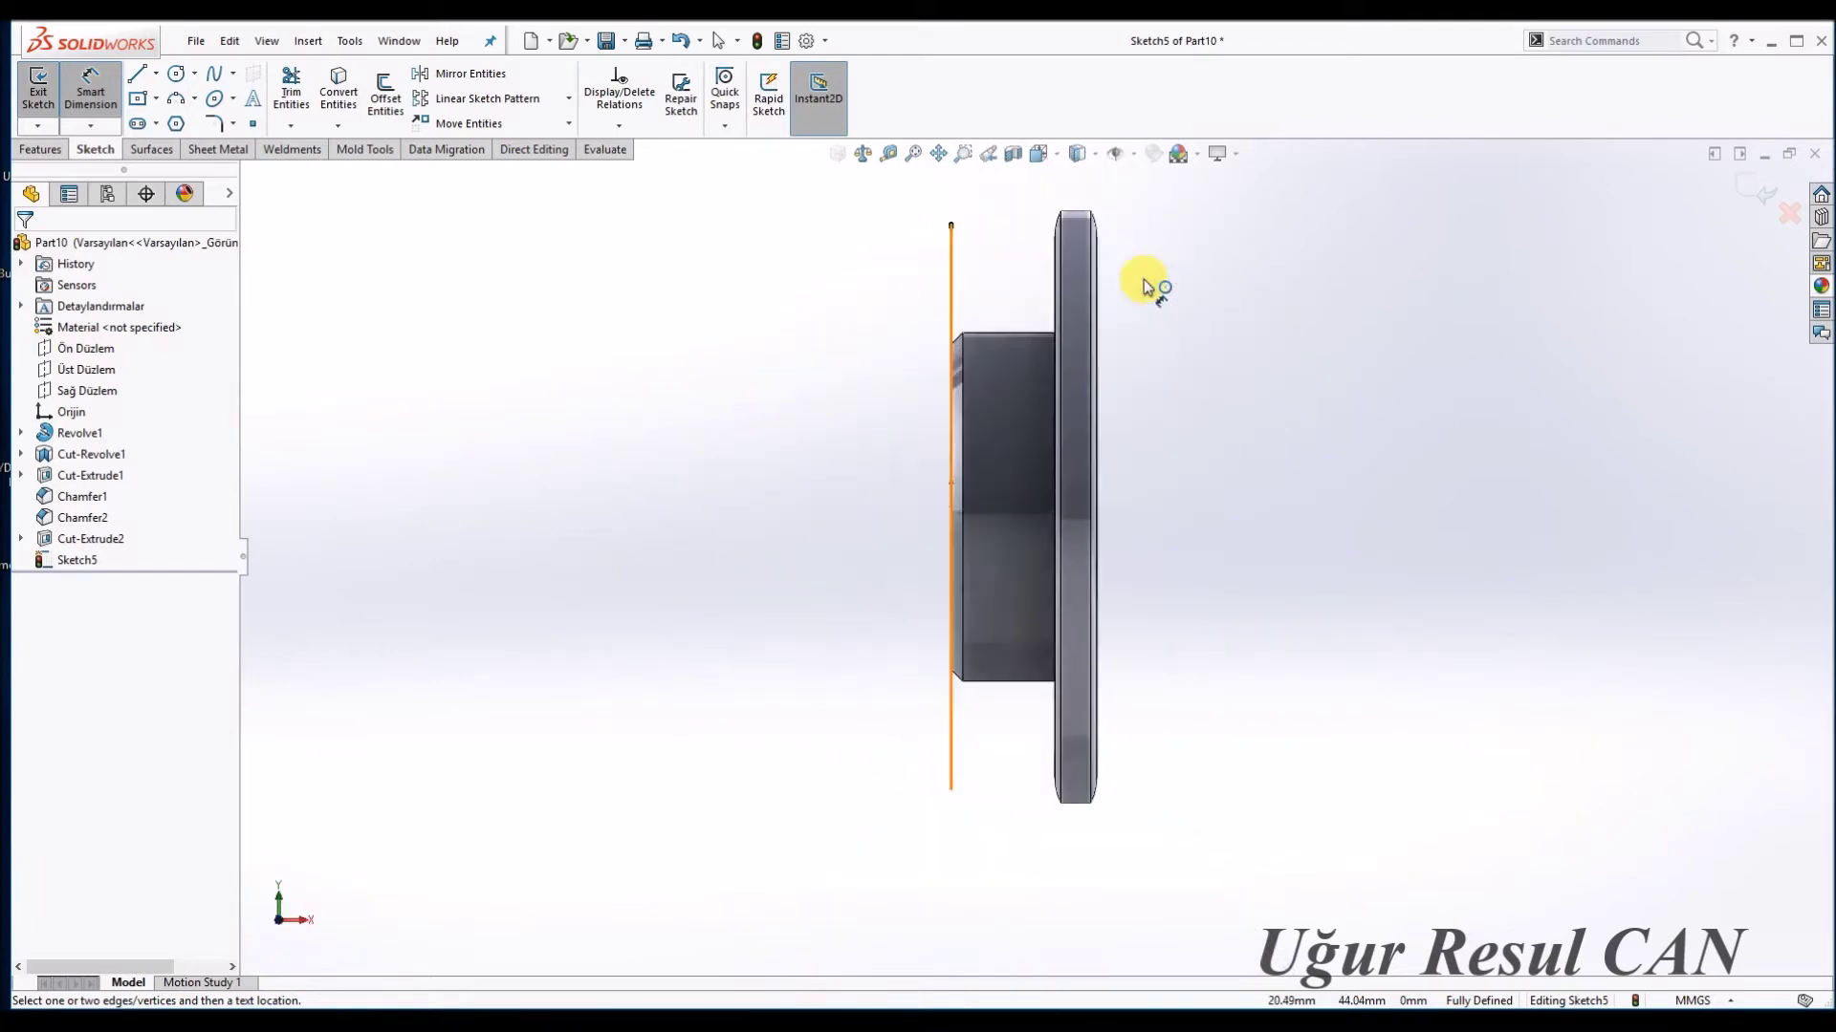
pyautogui.press('Right')
pyautogui.press('Right')
pyautogui.press('Right')
pyautogui.hotkey('ctrl', '3')
pyautogui.hotkey('shift', 'z')
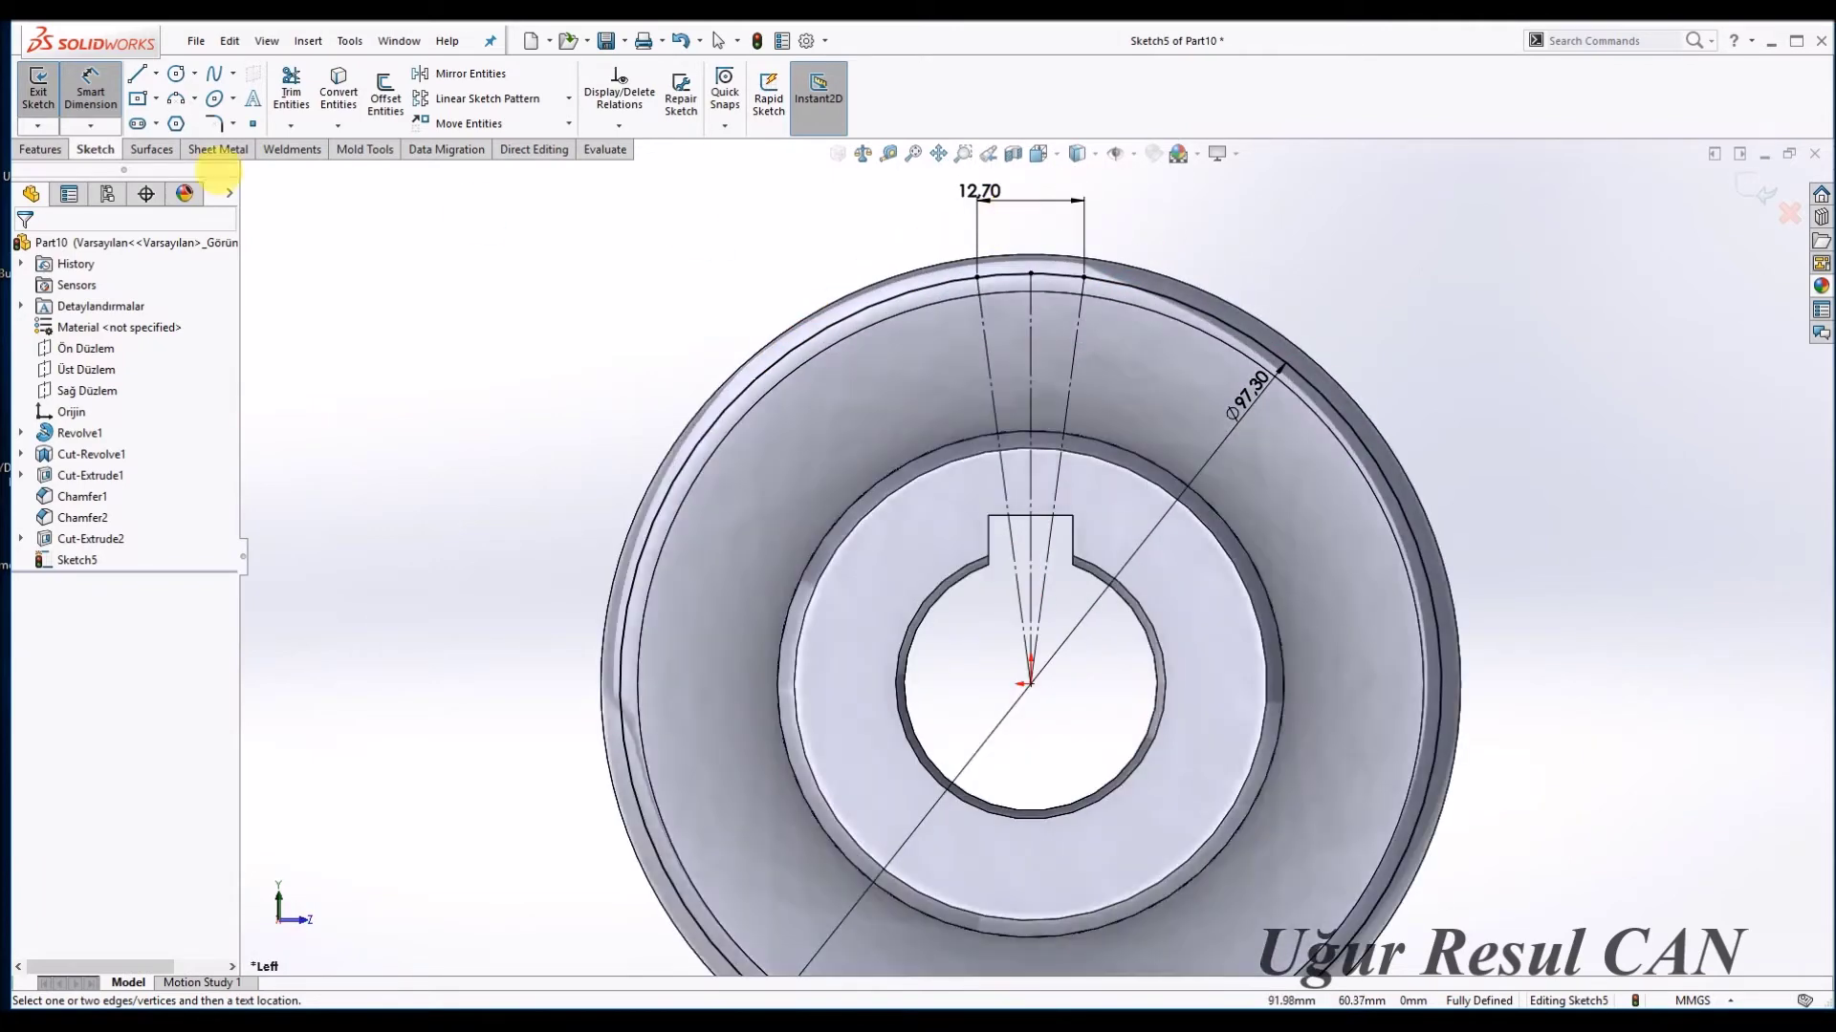
pyautogui.click(175, 74)
pyautogui.scroll(-1, 990, 268)
# Add two equal Ø8.51 circles at the top ends of the angled lines.
pyautogui.moveTo(974, 279); pyautogui.dragTo(995, 316)
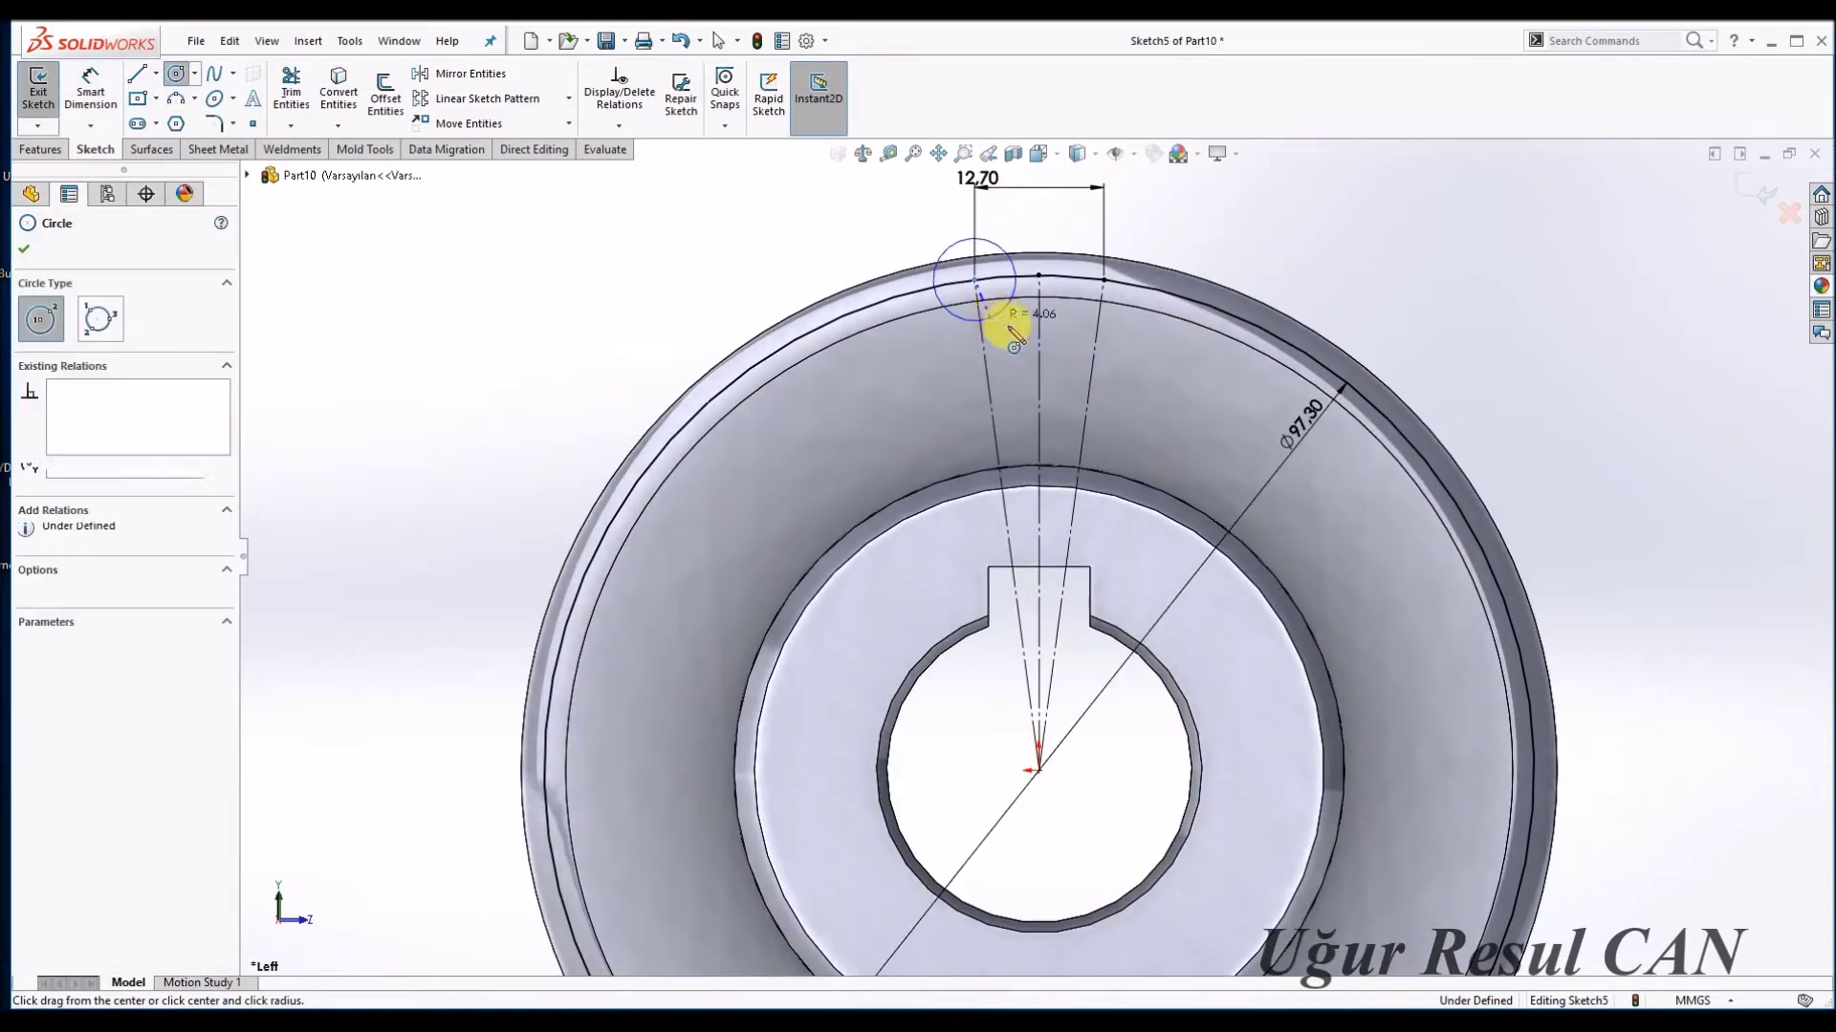
pyautogui.moveTo(1104, 279); pyautogui.dragTo(1177, 234)
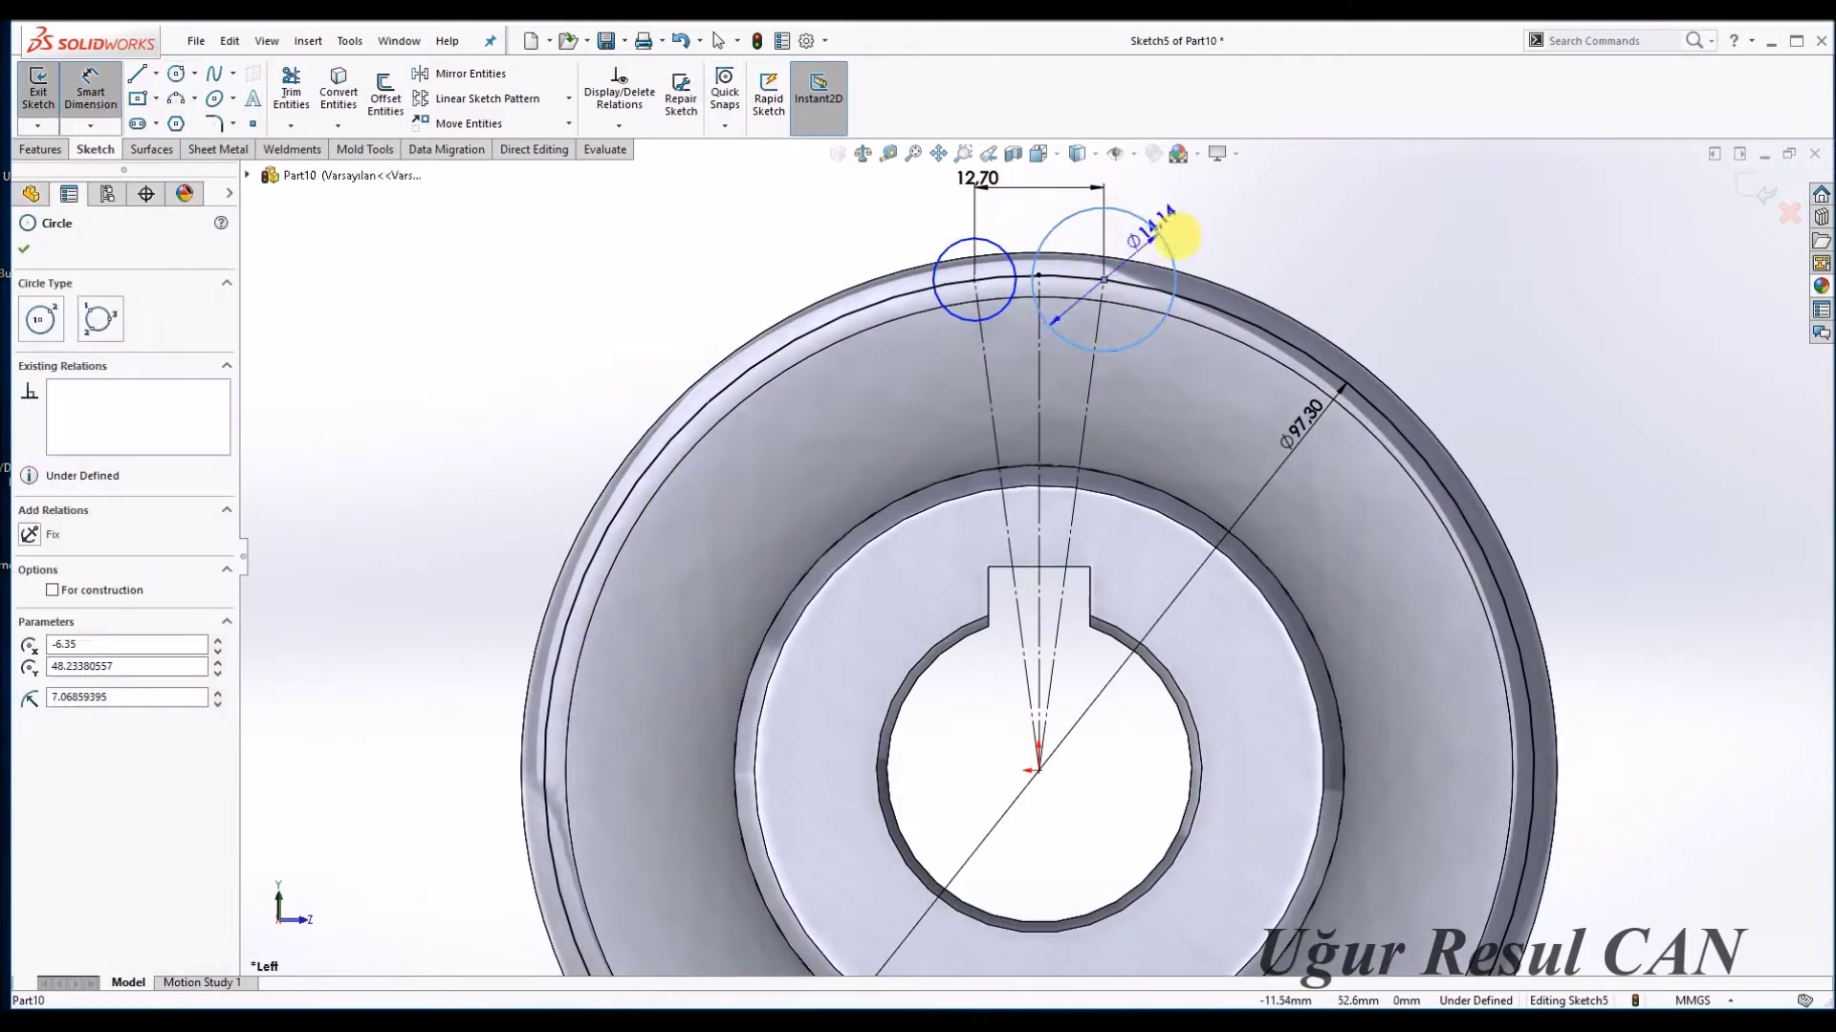
pyautogui.click(1297, 205)
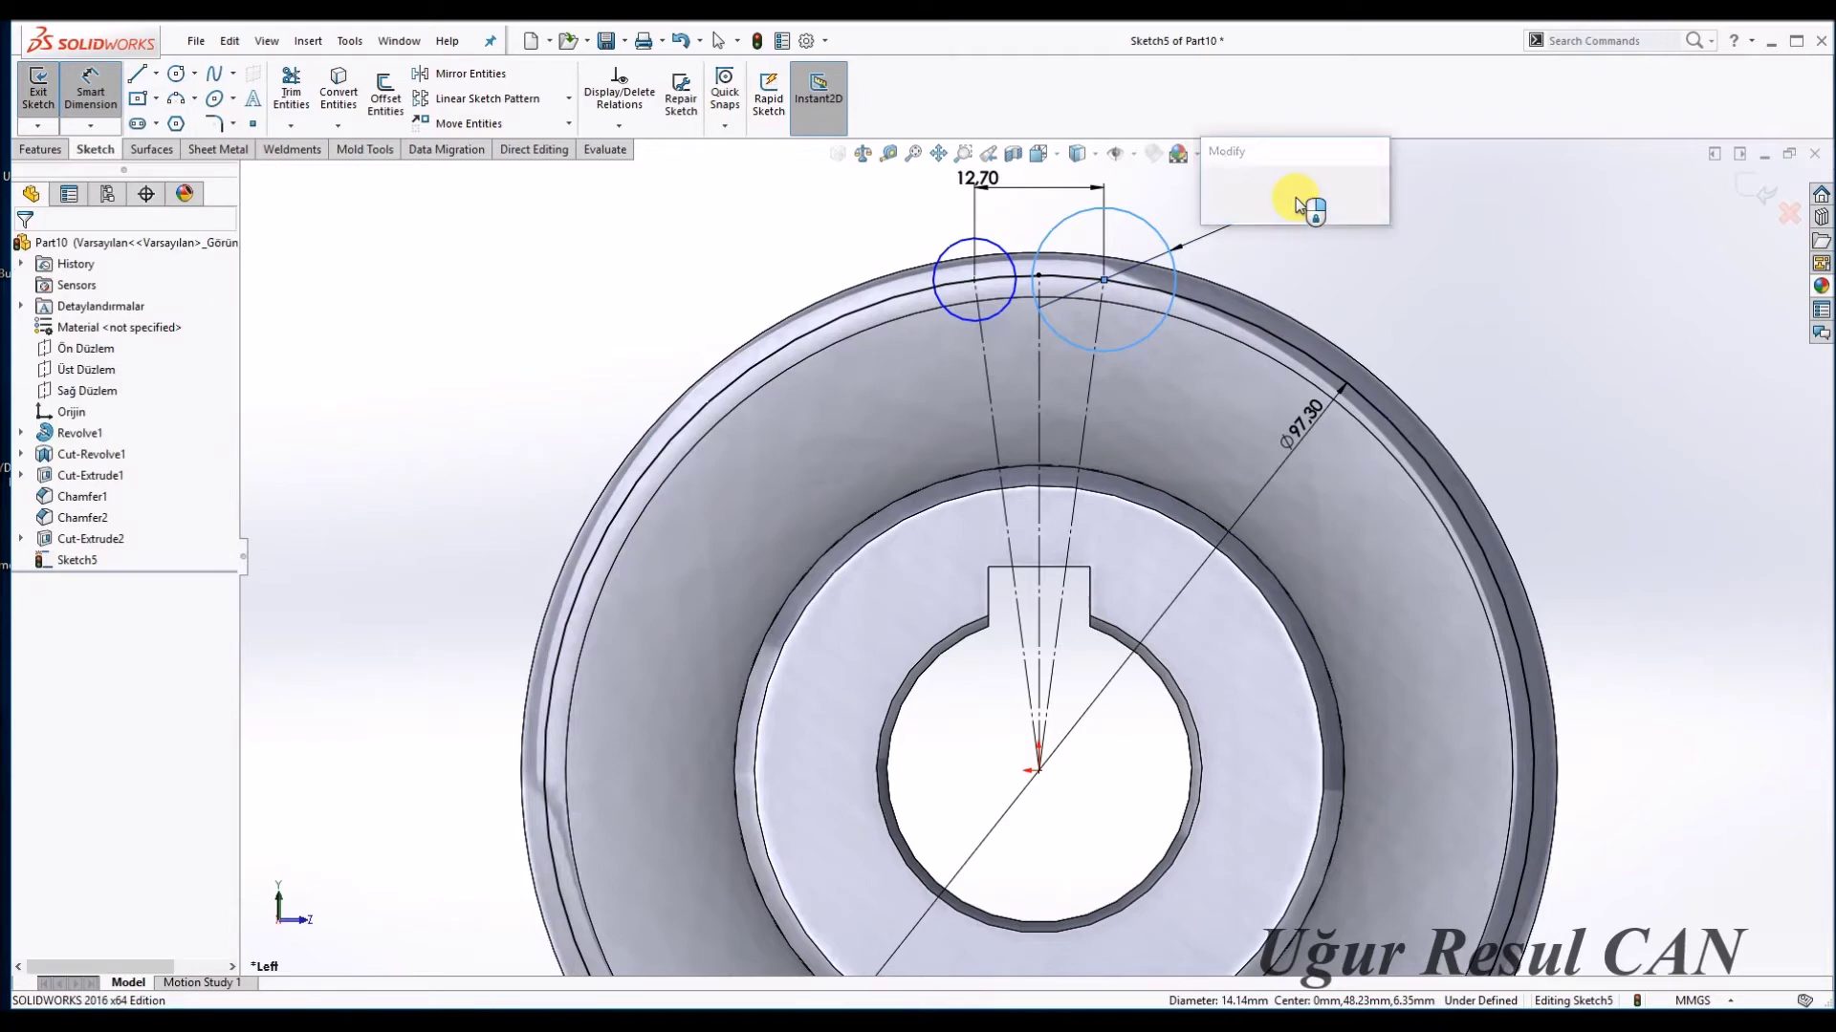
pyautogui.write('6.51')
pyautogui.press('Return')
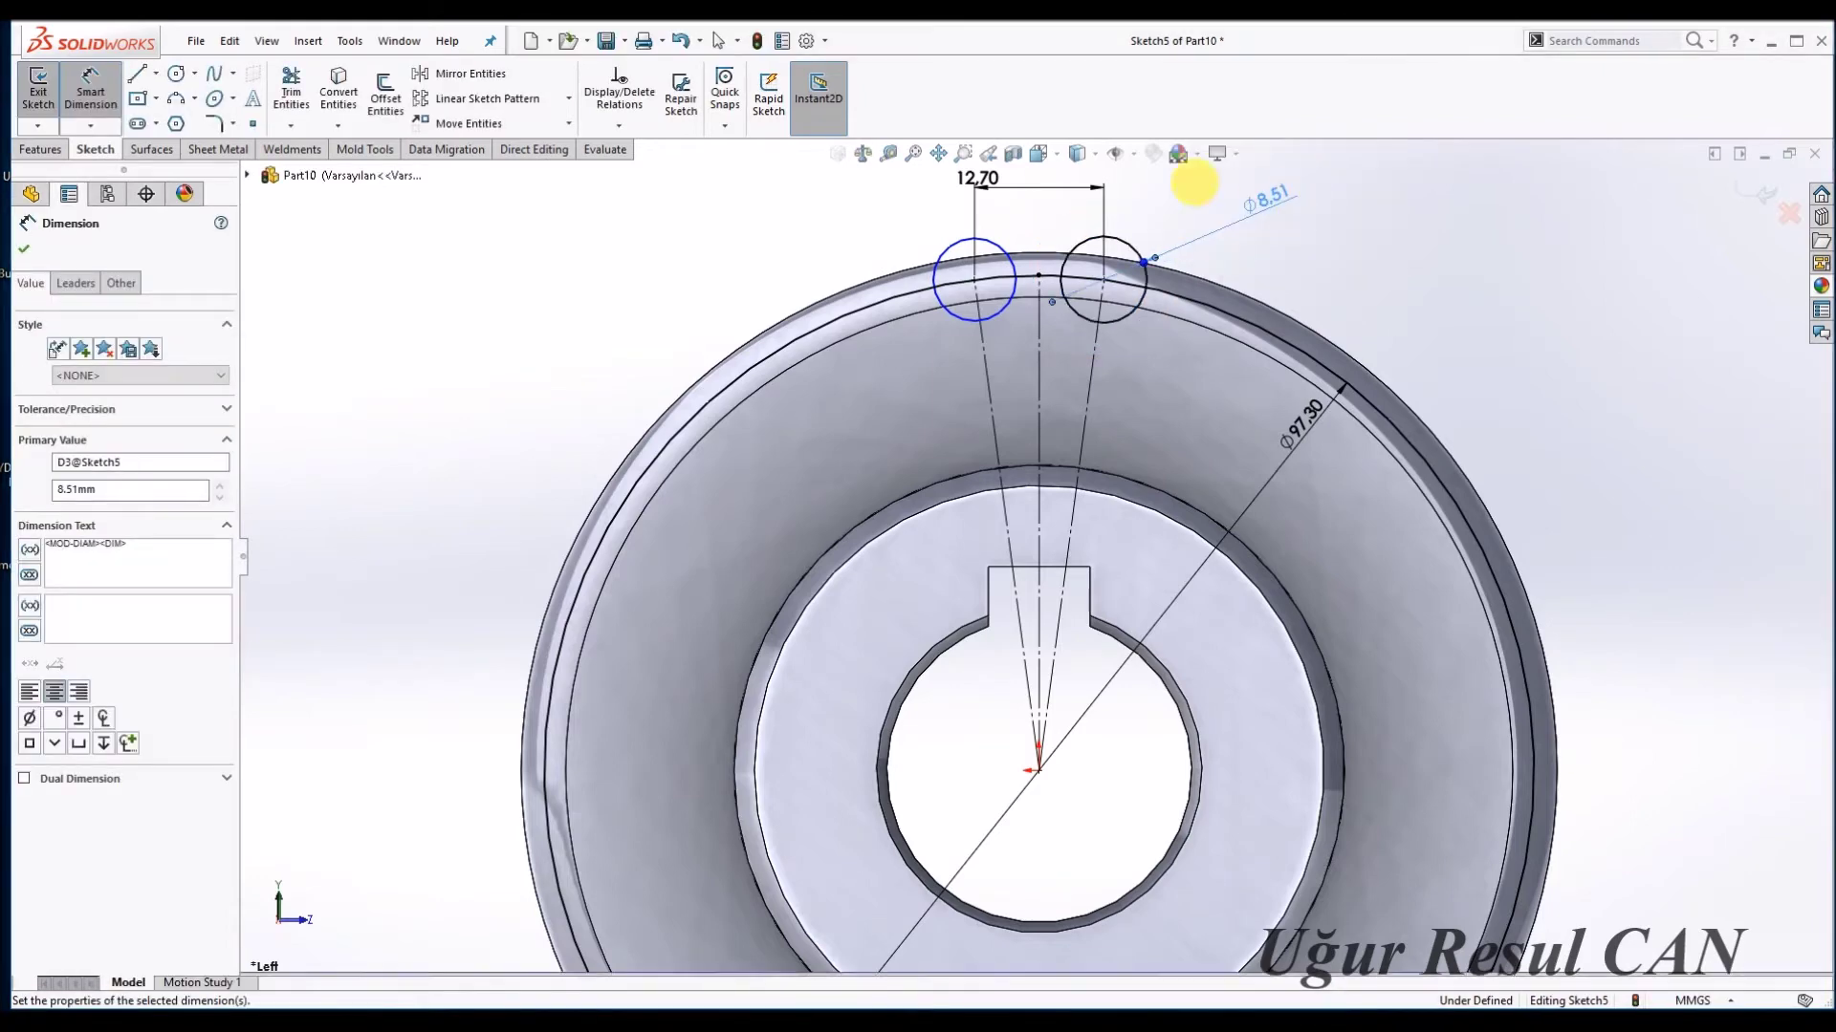
pyautogui.click(1078, 247)
pyautogui.keyDown('ctrl'); pyautogui.click(968, 258); pyautogui.keyUp('ctrl')
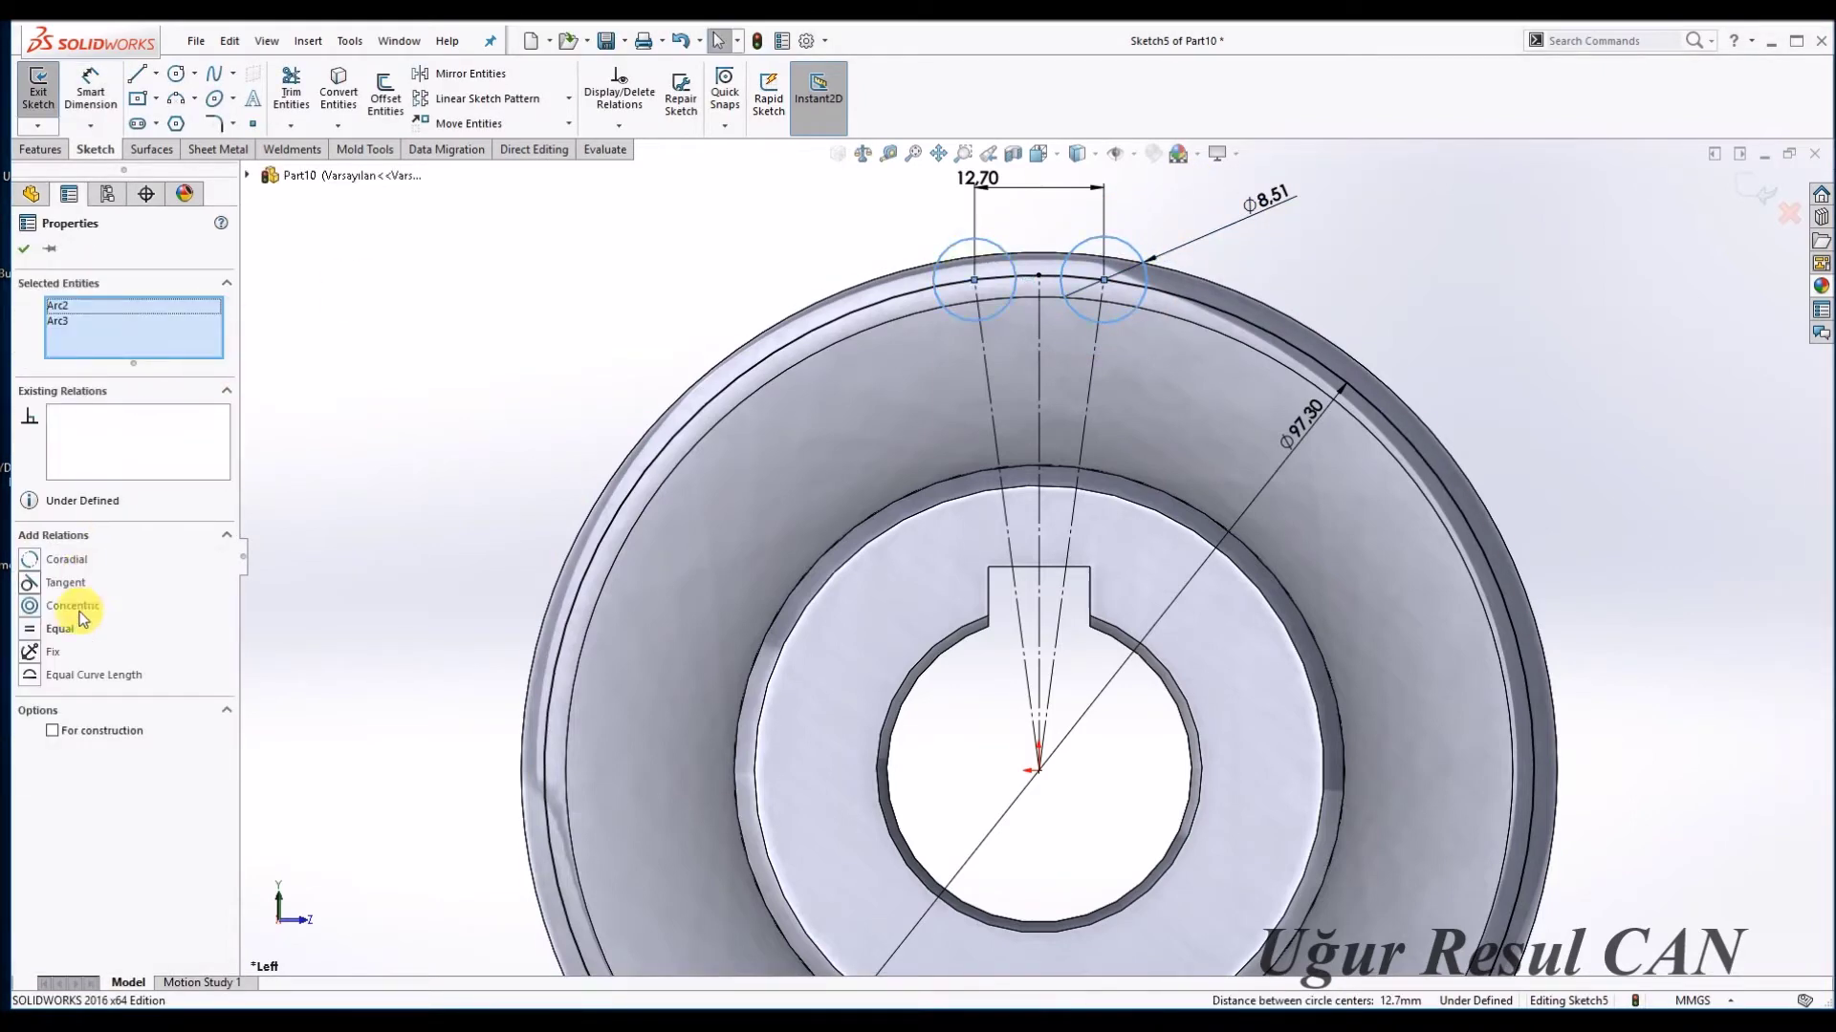
pyautogui.click(67, 635)
pyautogui.click(998, 347)
pyautogui.scroll(-3, 1147, 281)
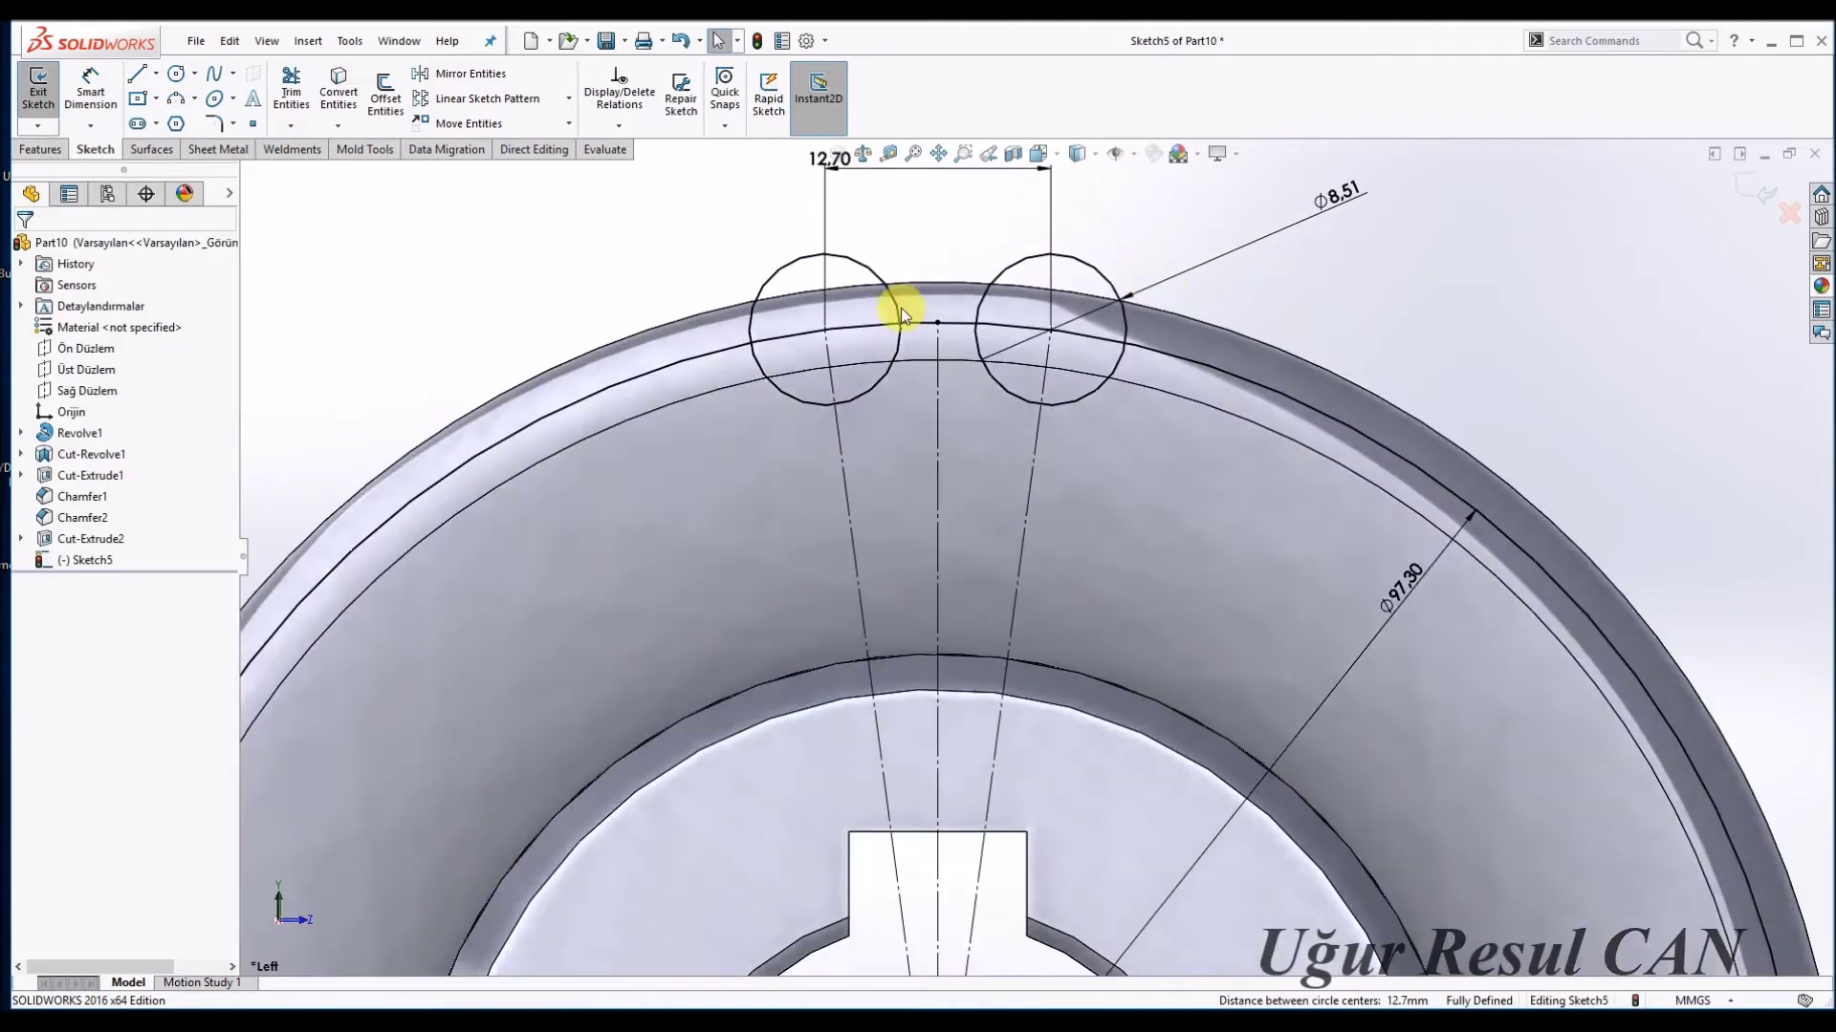
# Draw a flank line tangent to the left circle.
pyautogui.press('l')
pyautogui.click(947, 219)
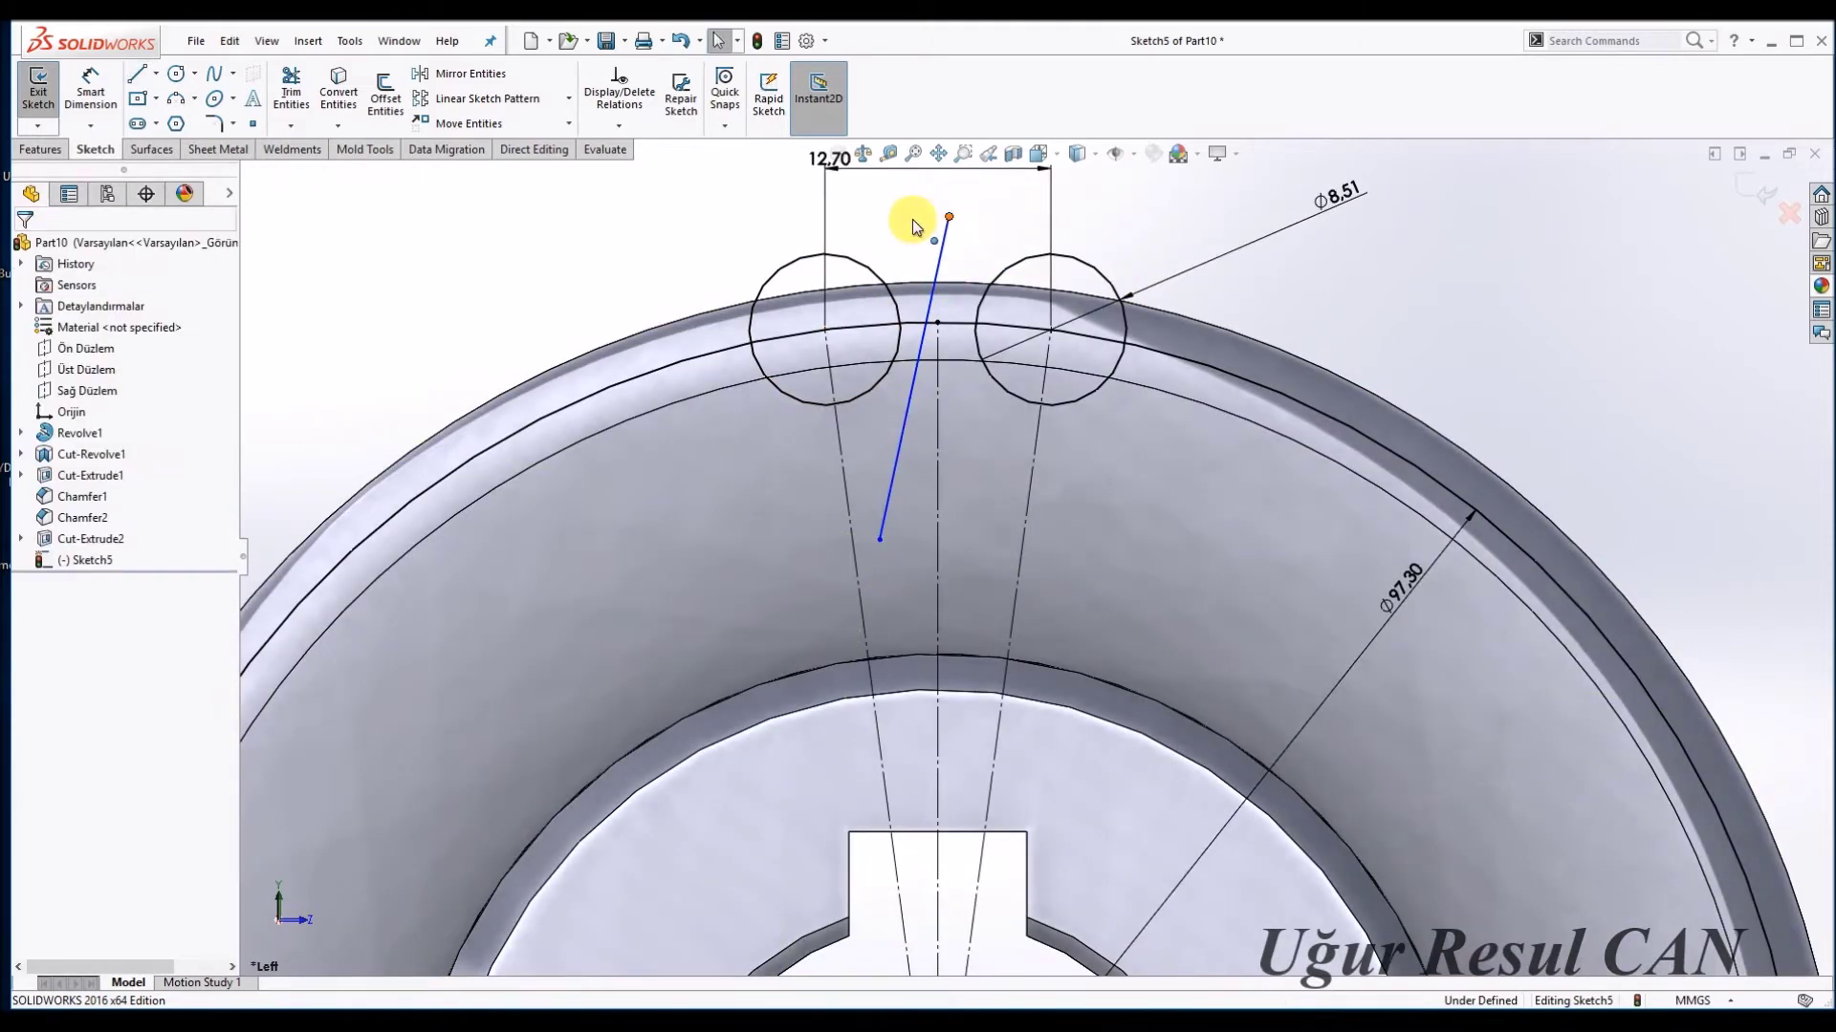
pyautogui.click(921, 214)
pyautogui.click(889, 394)
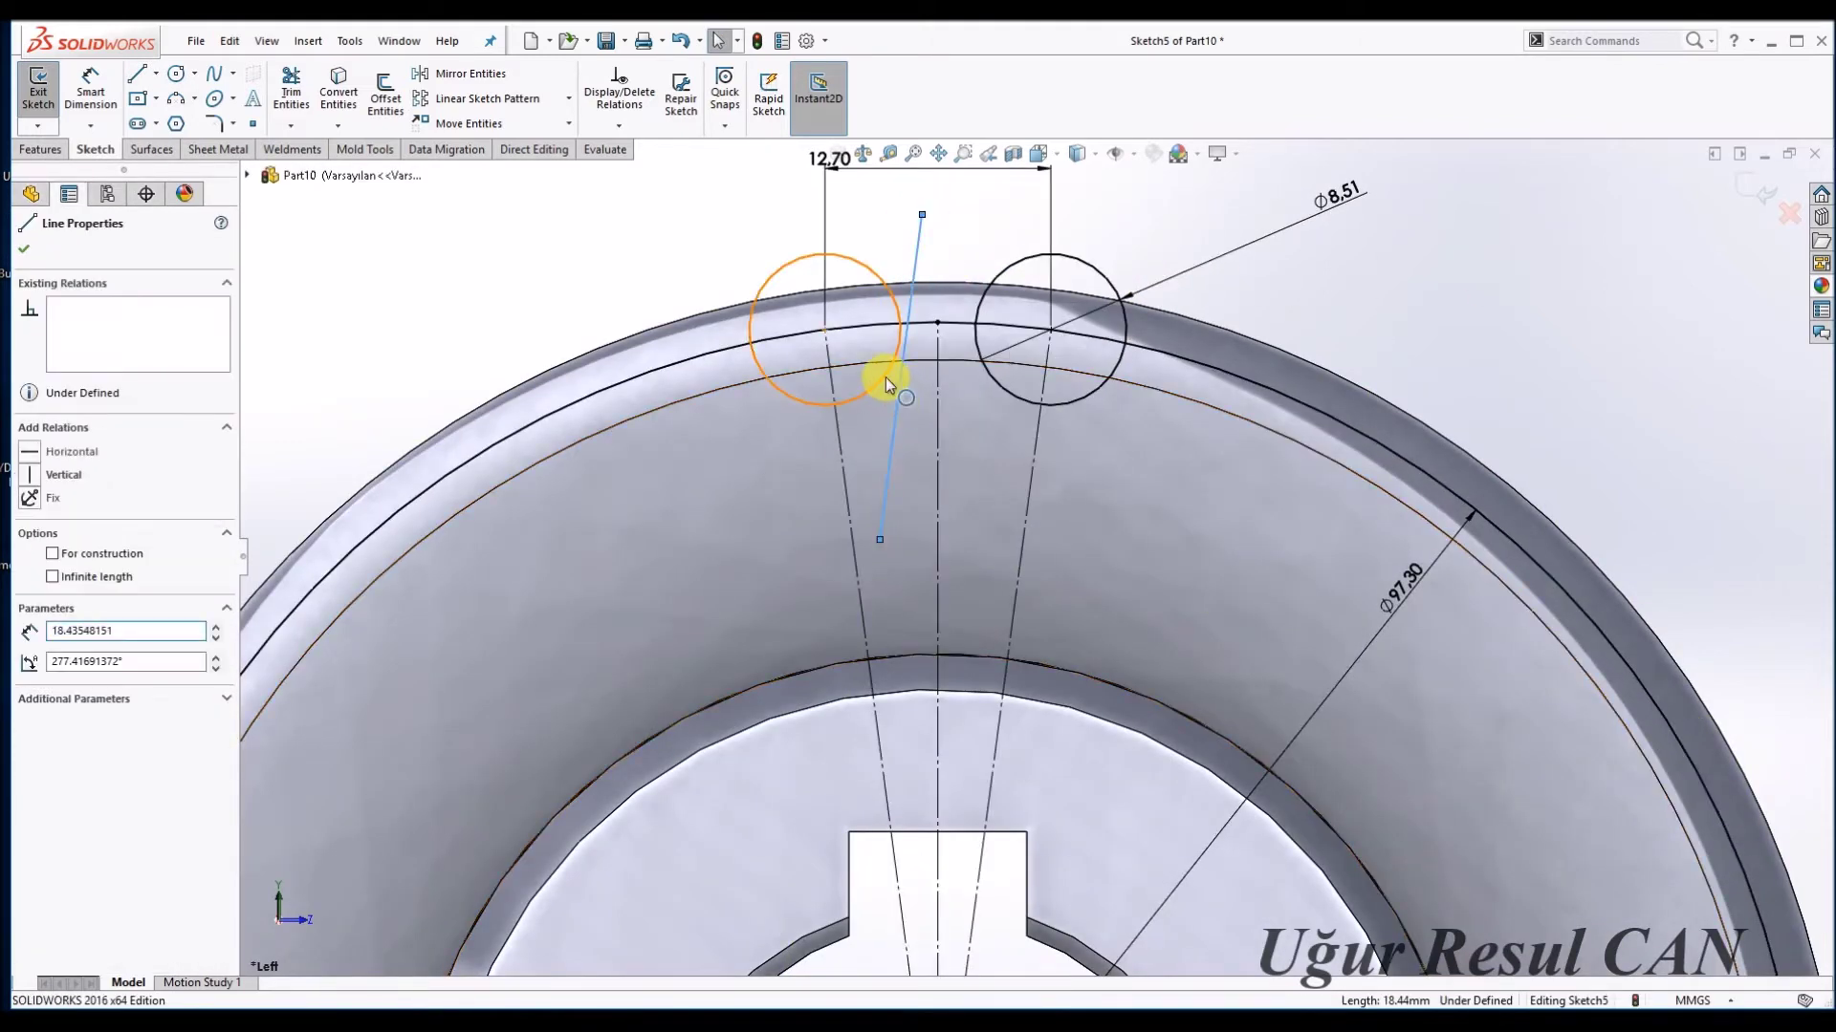
pyautogui.keyDown('ctrl'); pyautogui.click(885, 378); pyautogui.keyUp('ctrl')
pyautogui.click(65, 562)
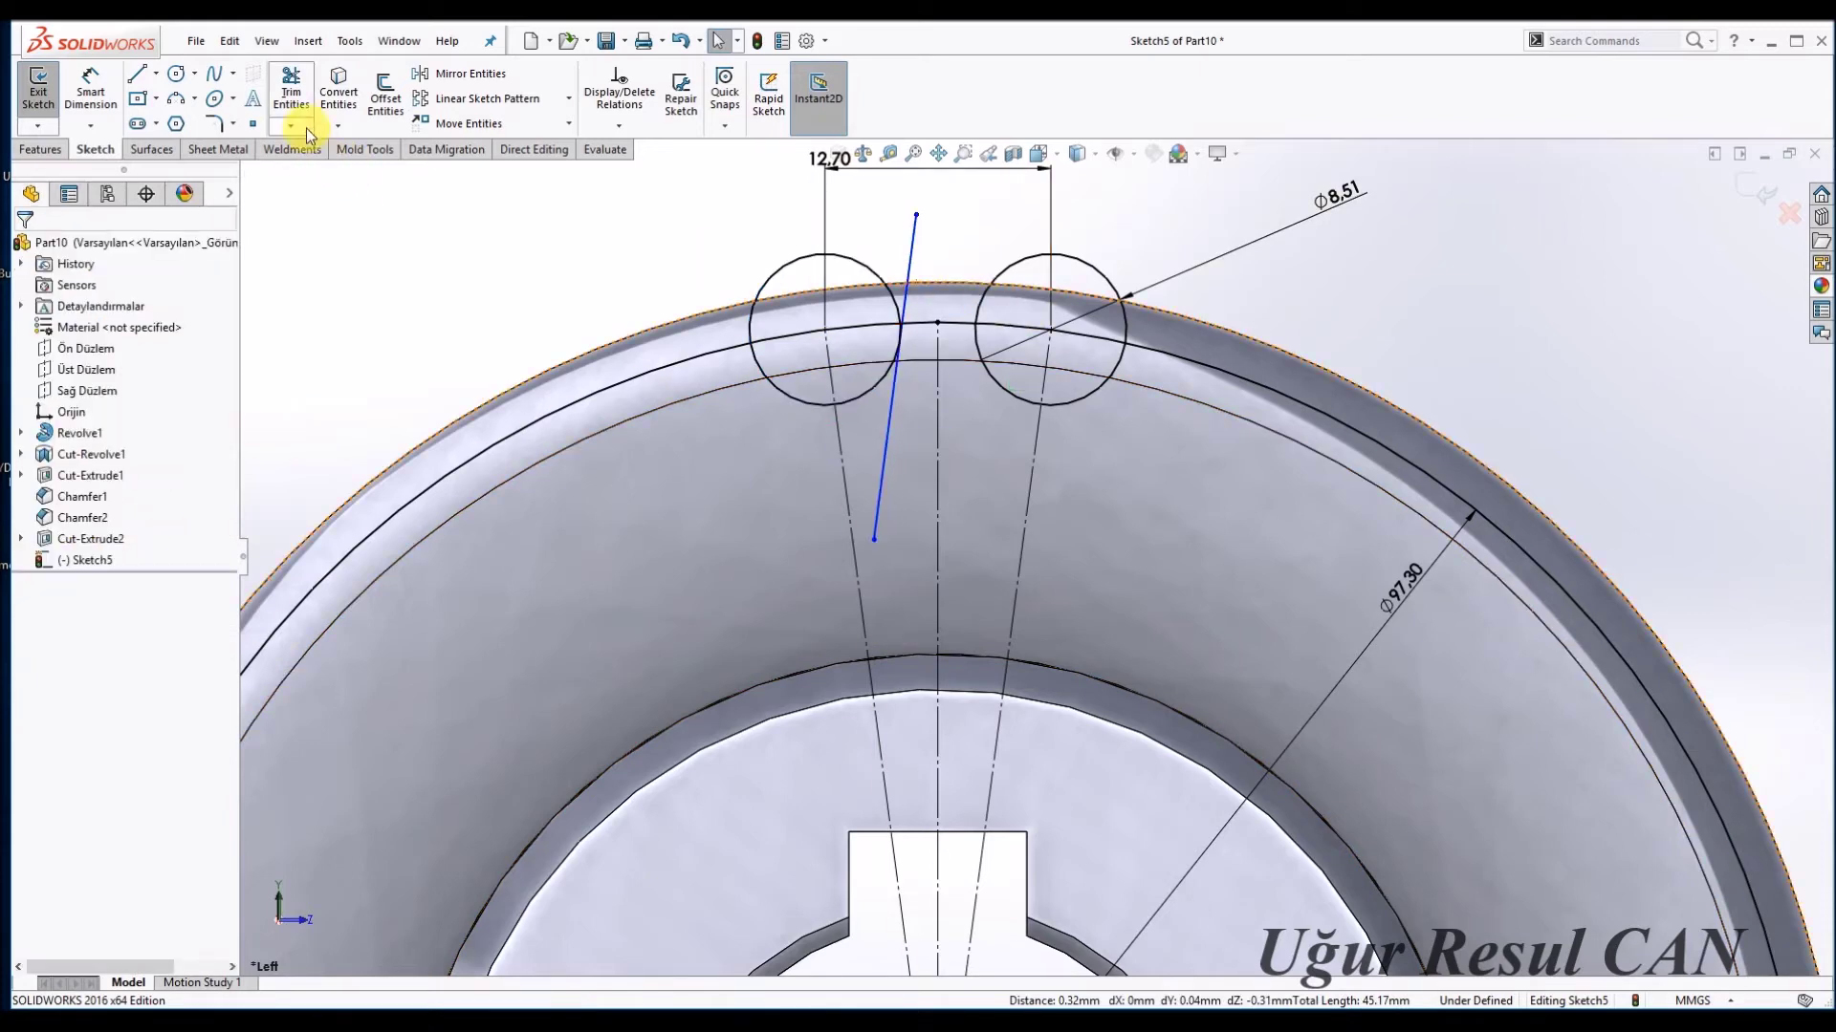
# Mirror the flank line across the vertical centreline.
pyautogui.click(452, 77)
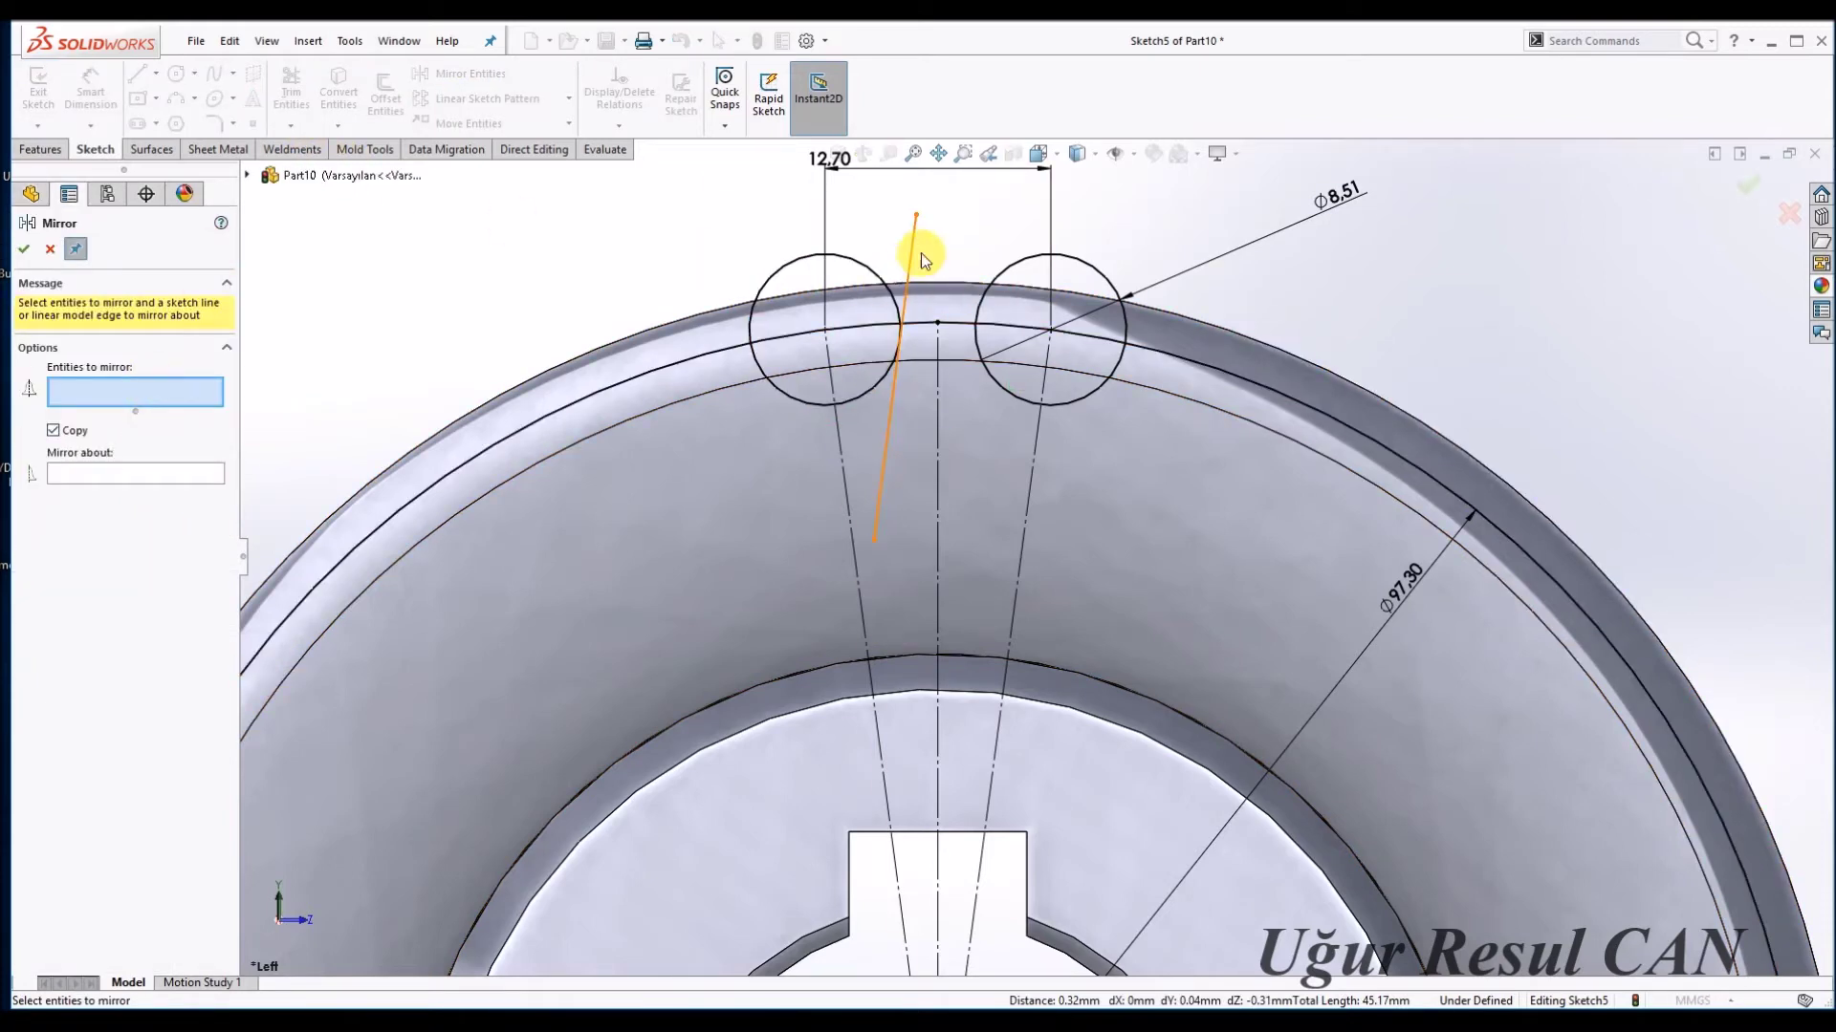
pyautogui.click(870, 279)
pyautogui.click(106, 475)
pyautogui.click(938, 449)
pyautogui.press('Return')
pyautogui.scroll(-3, 950, 311)
pyautogui.scroll(-1, 933, 306)
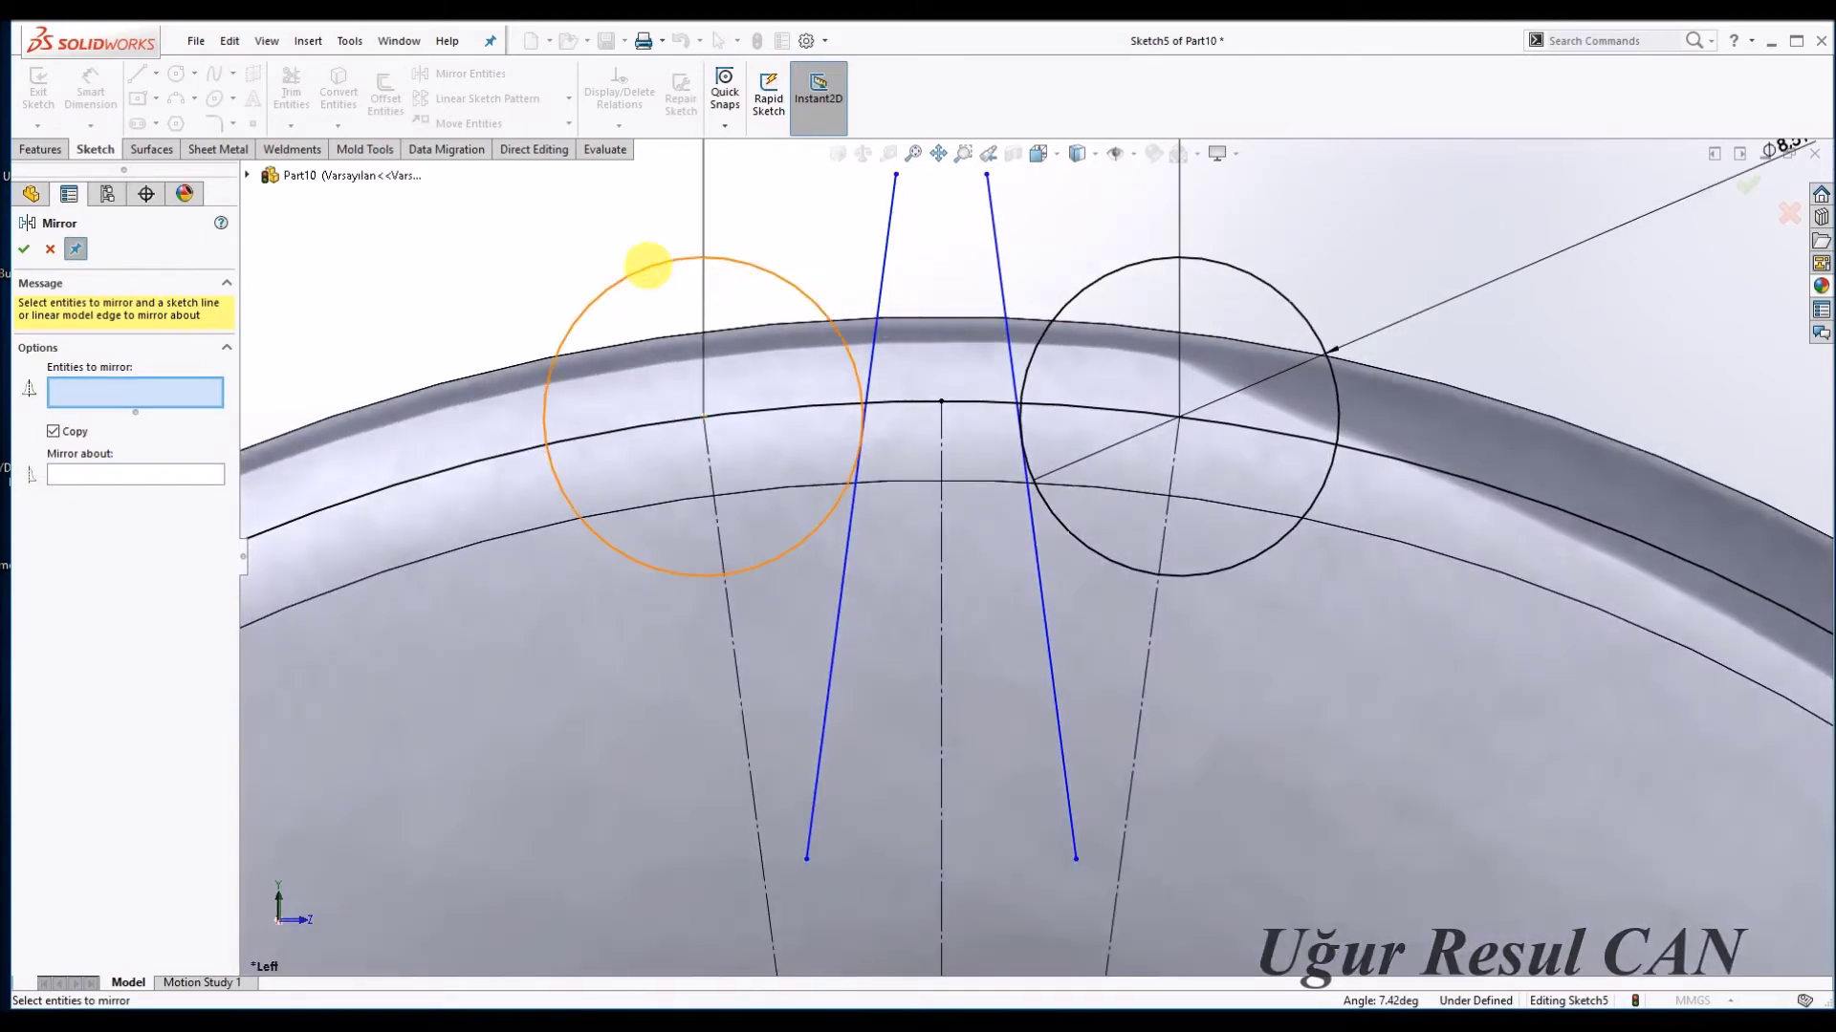
pyautogui.click(45, 252)
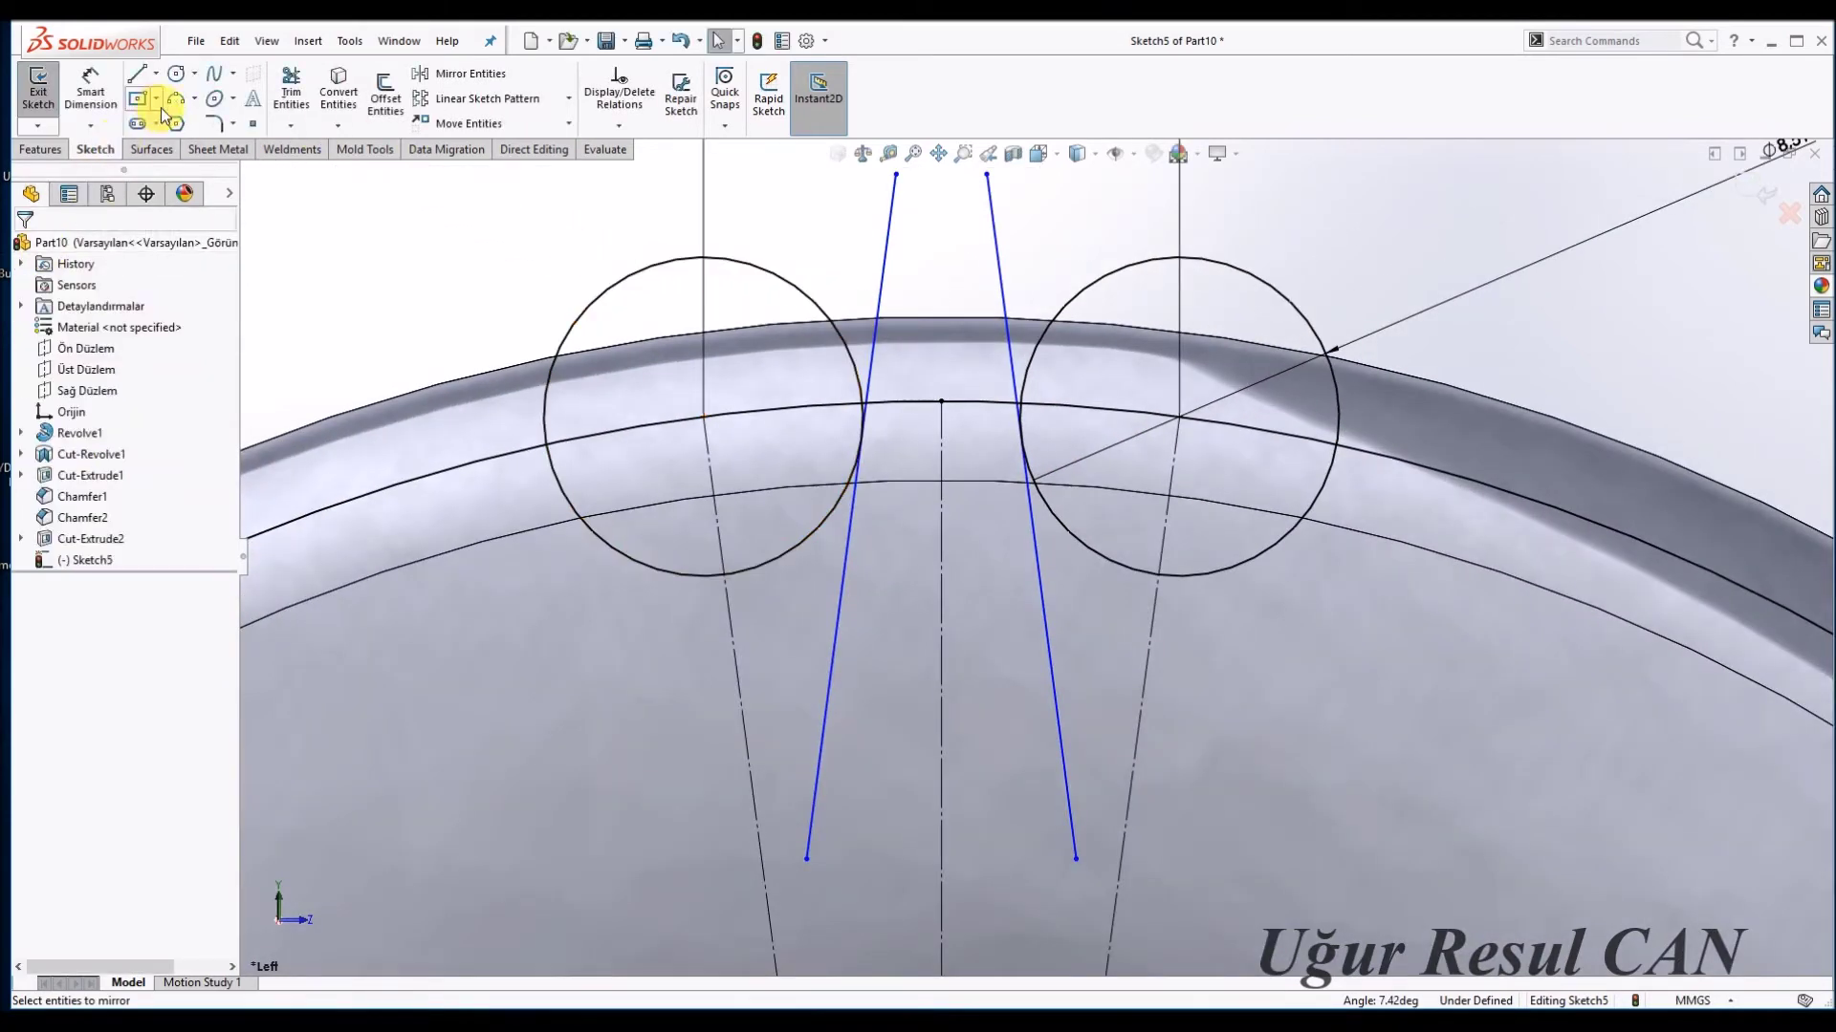
# Draw a three-point tip arc from where the flank meets the left circle.
pyautogui.click(176, 99)
pyautogui.scroll(-2, 873, 408)
pyautogui.click(878, 413)
pyautogui.scroll(2, 951, 340)
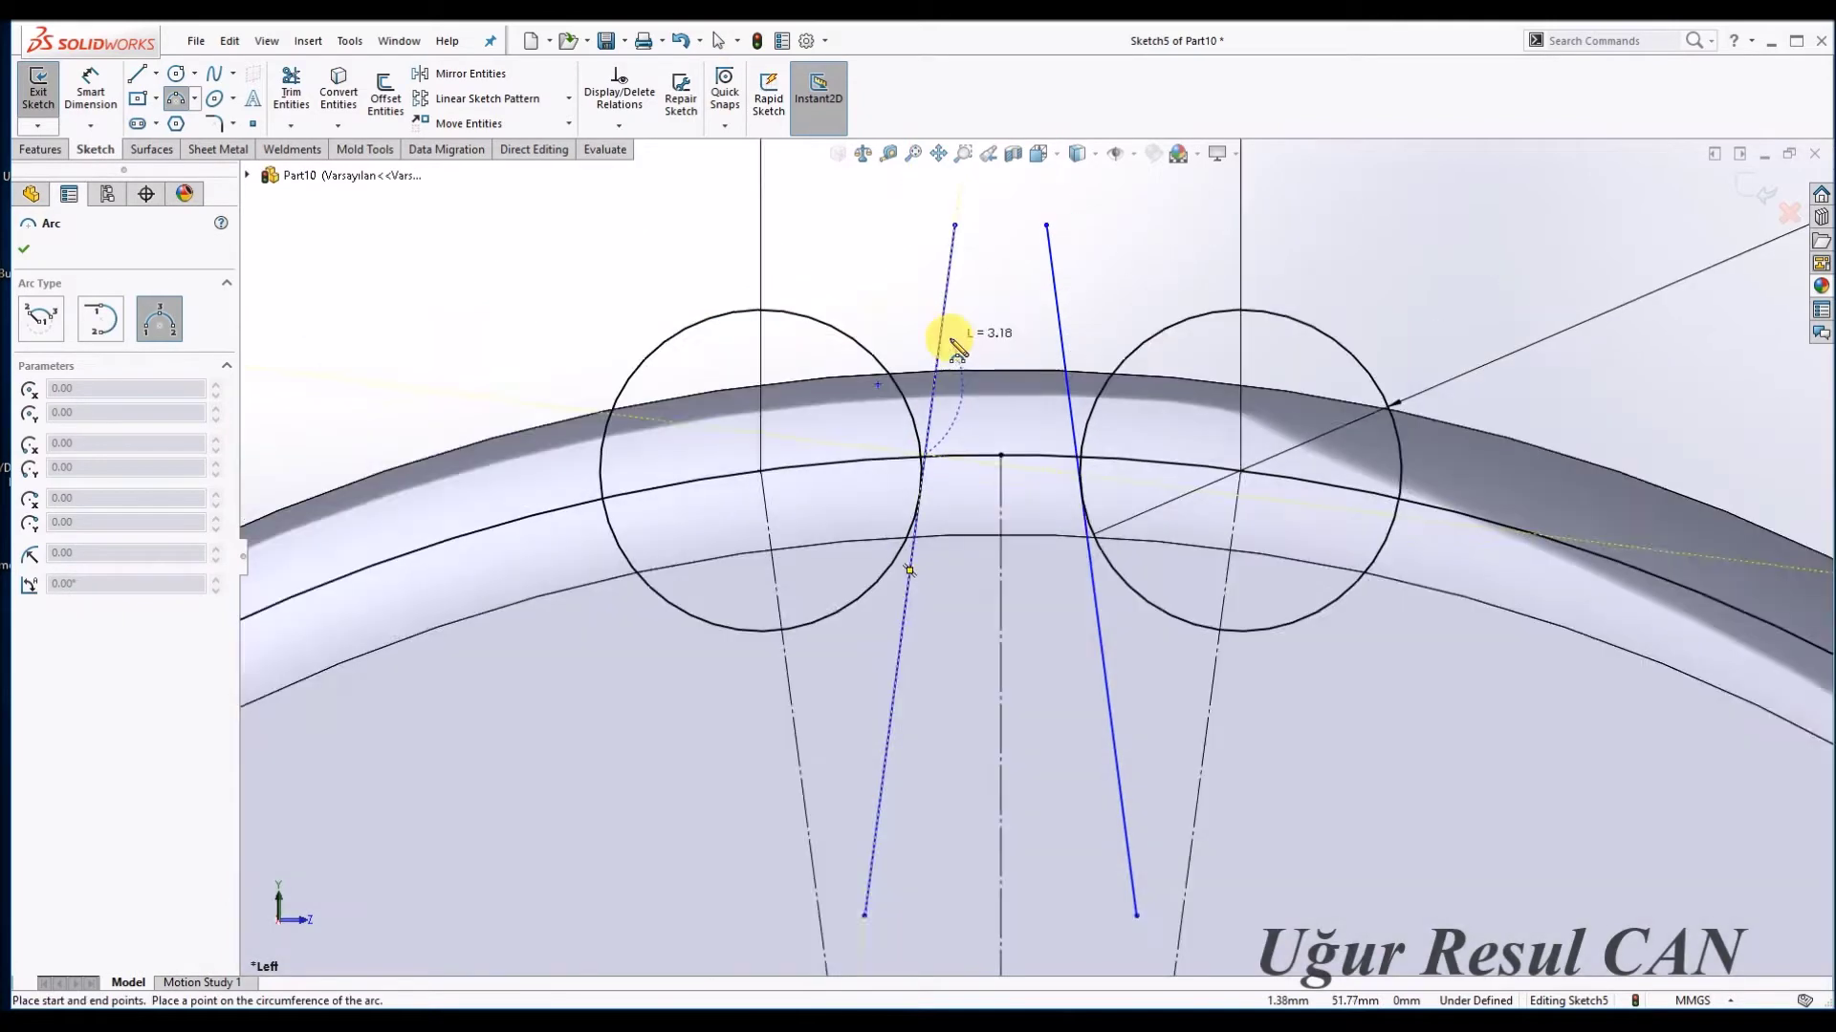
pyautogui.scroll(-1, 1004, 325)
pyautogui.click(960, 381)
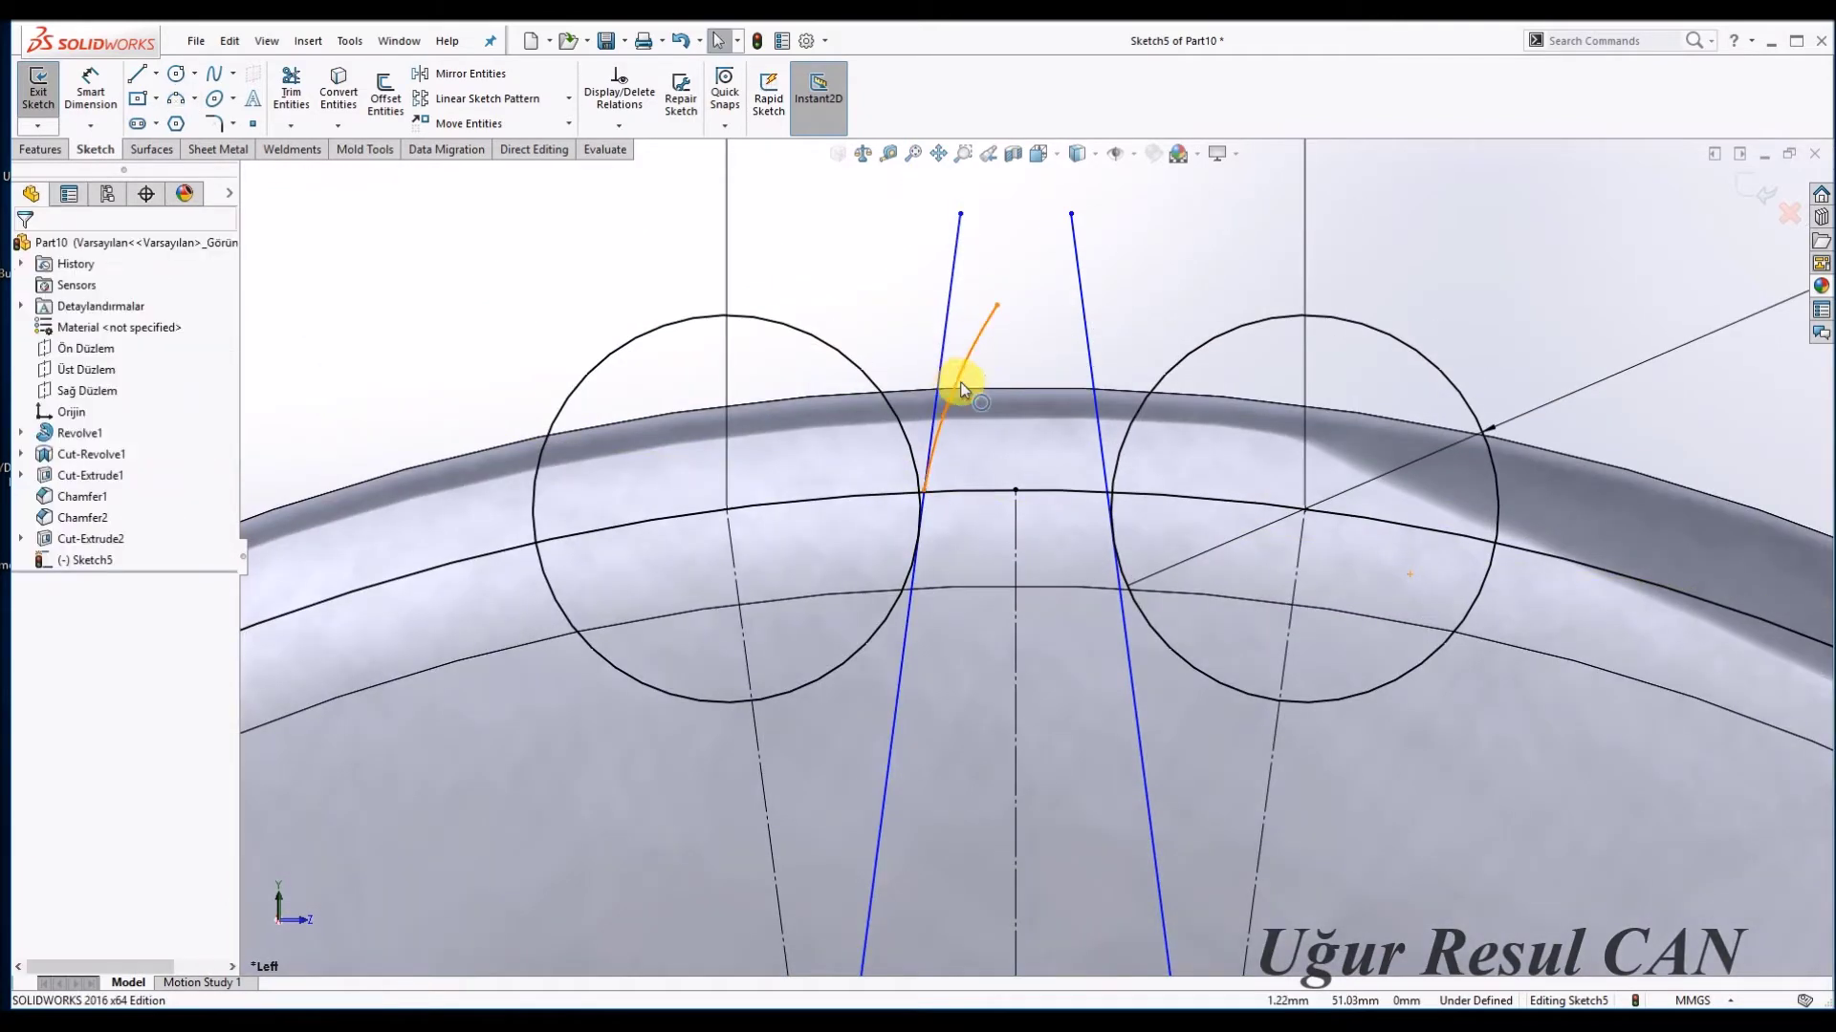
pyautogui.keyDown('ctrl'); pyautogui.click(938, 365); pyautogui.keyUp('ctrl')
# Make the tip arc tangent to the flank and set the flanks 13° apart.
pyautogui.click(73, 558)
pyautogui.click(862, 380)
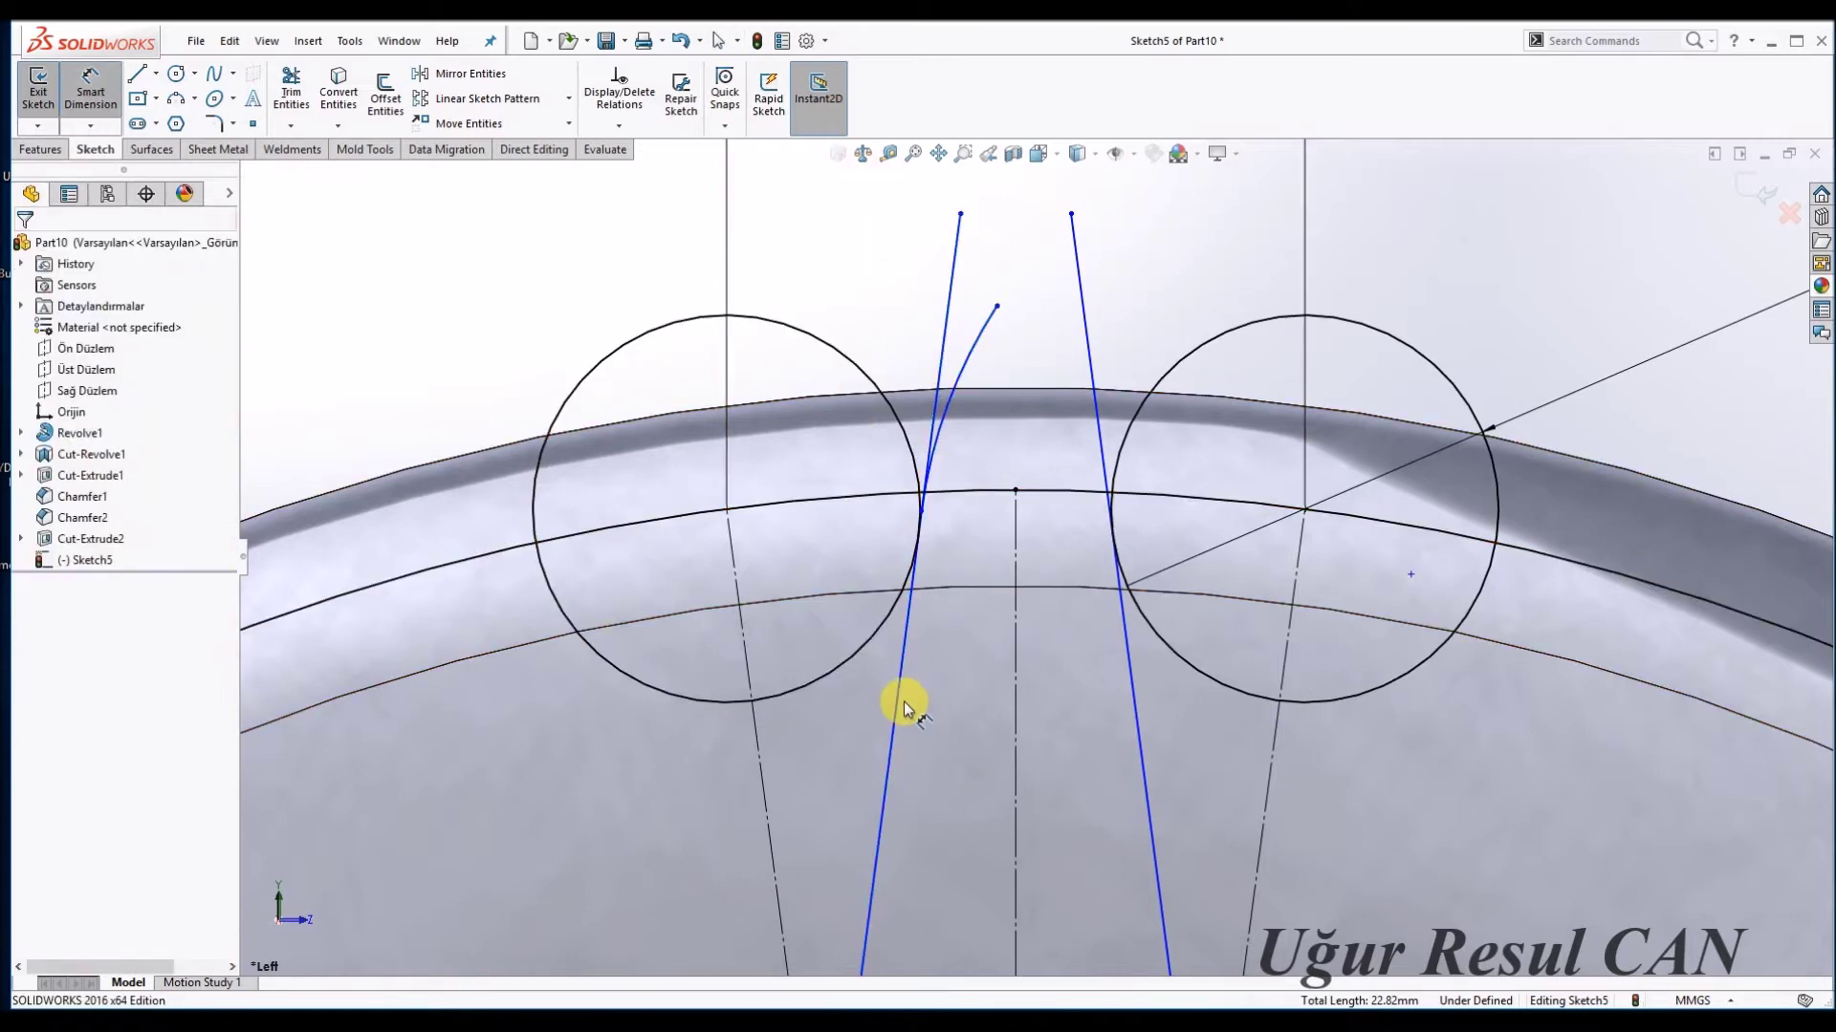
pyautogui.click(904, 701)
pyautogui.click(1135, 689)
pyautogui.click(1097, 733)
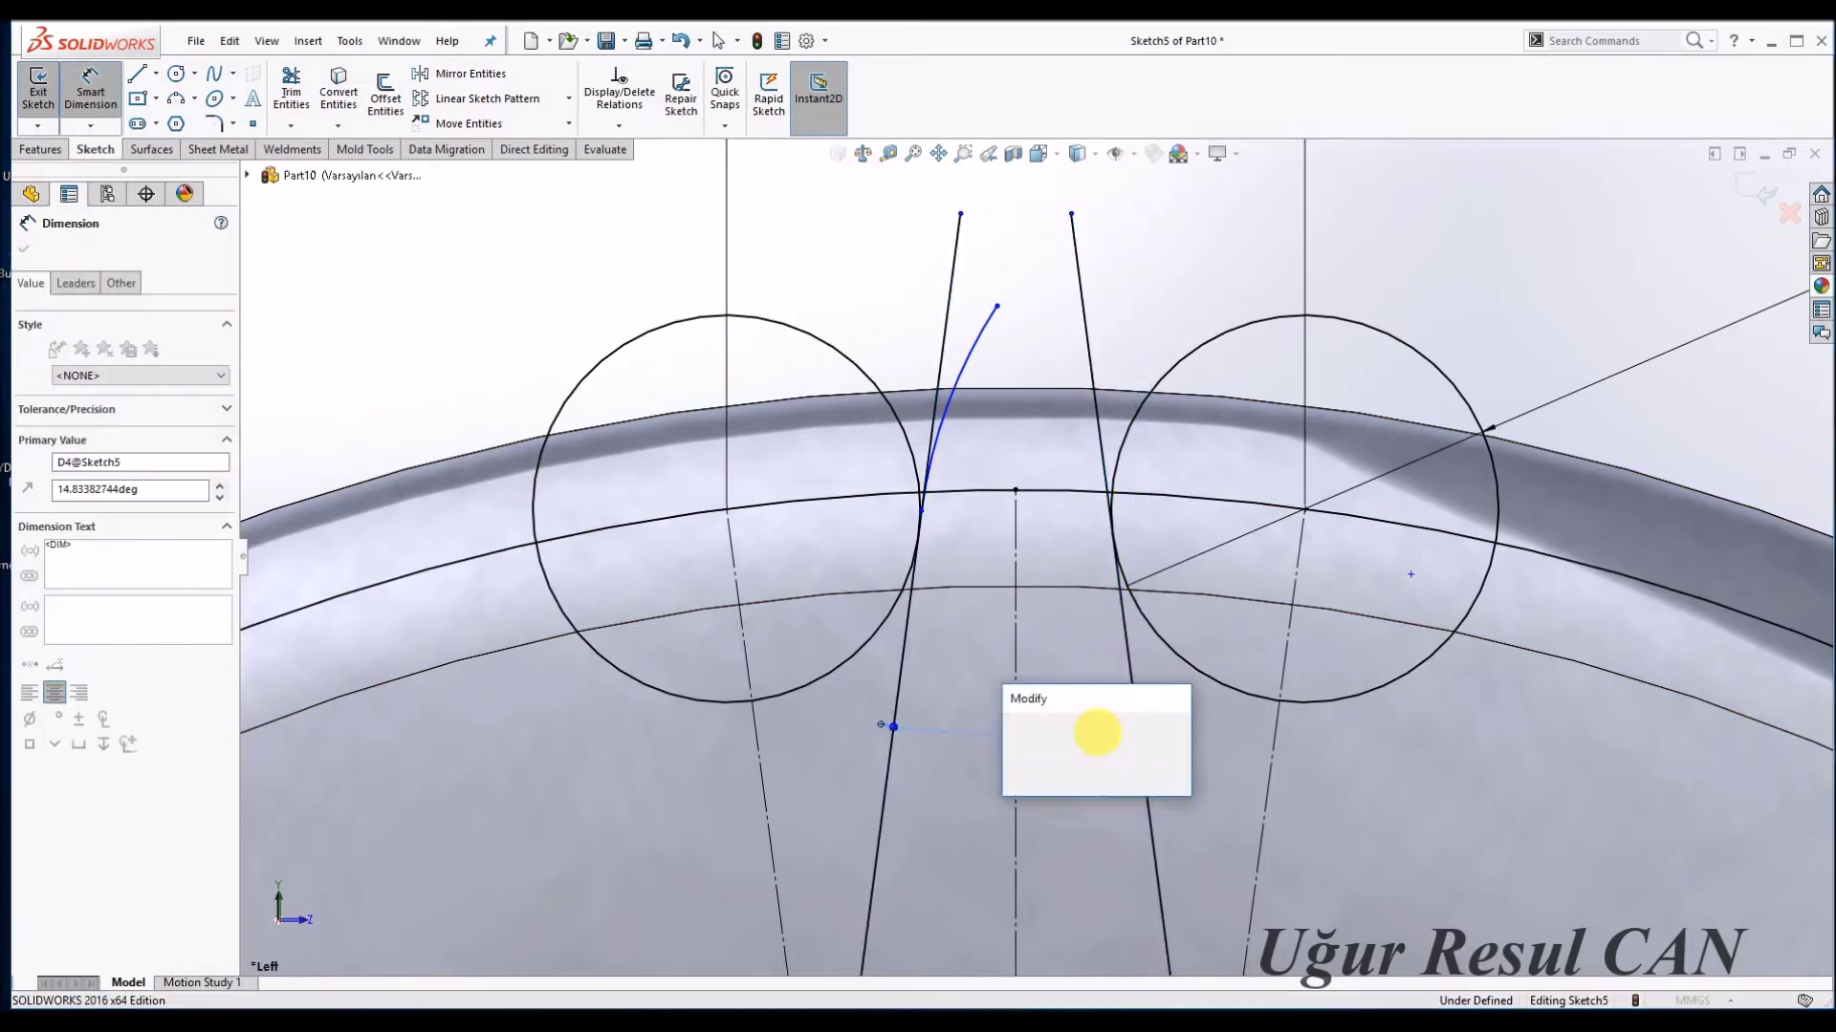
pyautogui.write('13')
pyautogui.press('Return')
# Dimension the tip arc radius to R10.
pyautogui.click(990, 325)
pyautogui.click(992, 360)
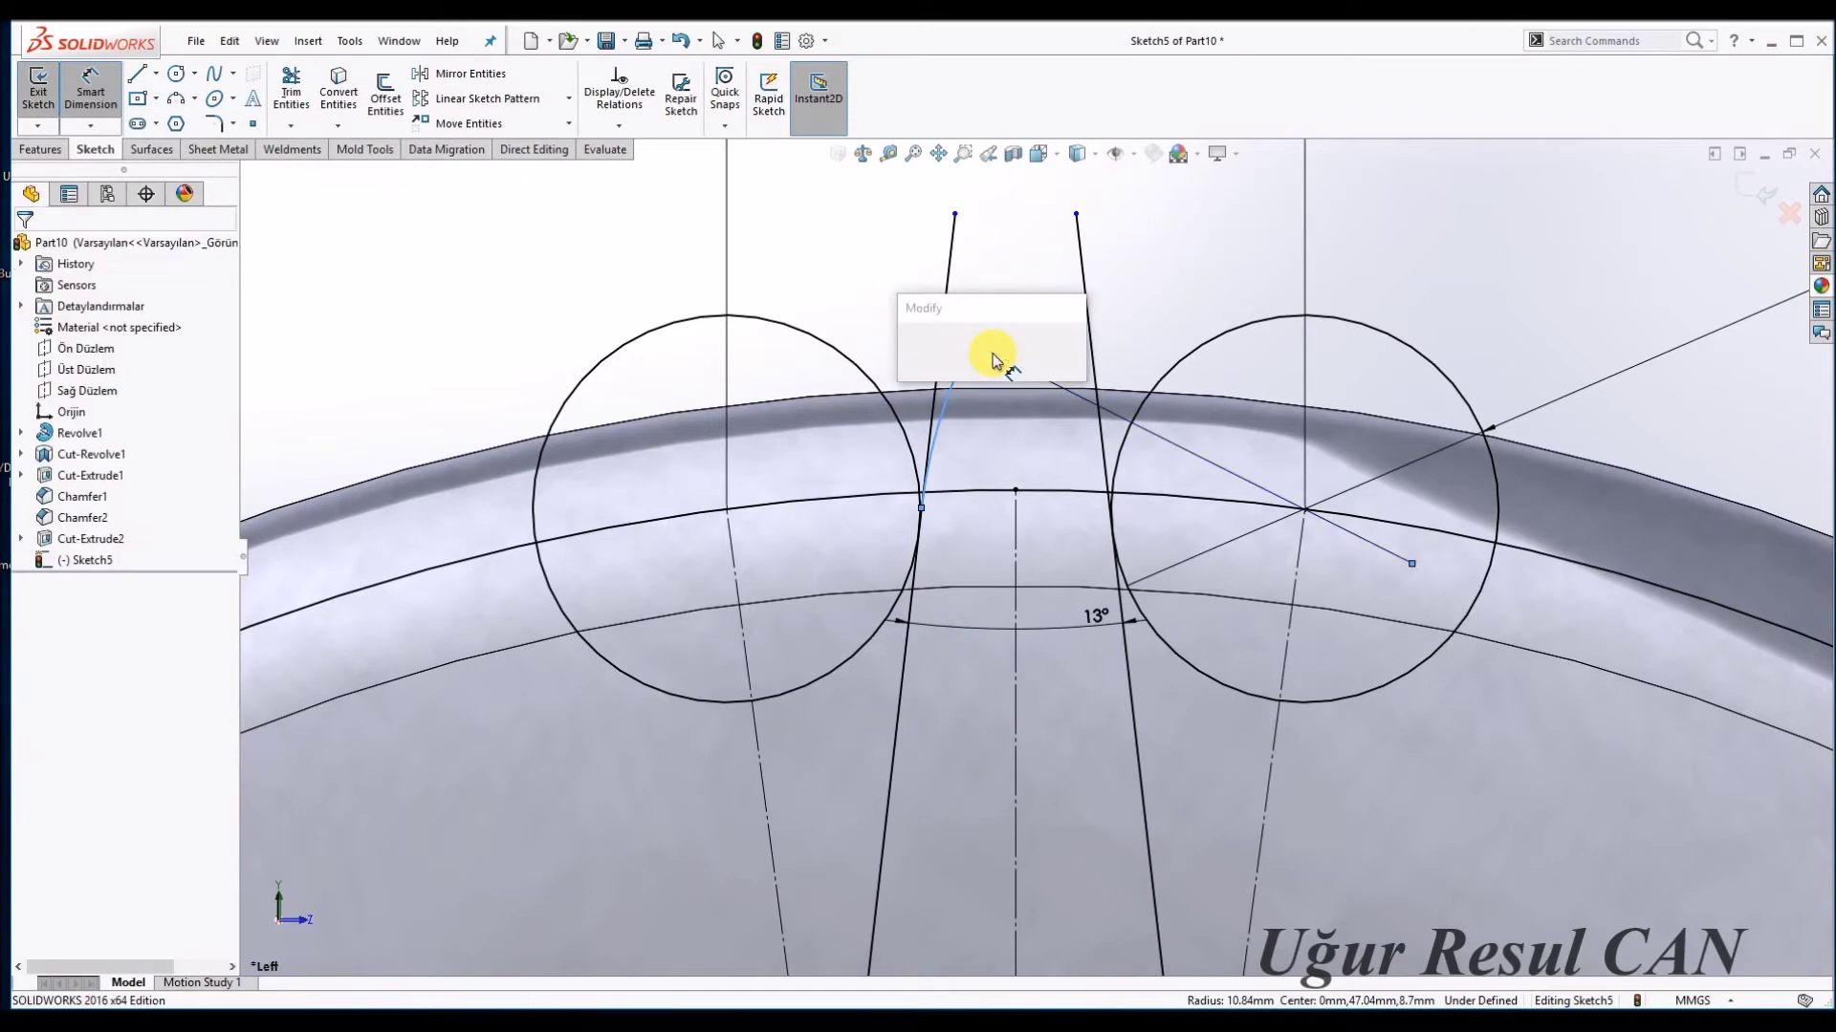
pyautogui.write('10')
pyautogui.press('Return')
pyautogui.press('Escape')
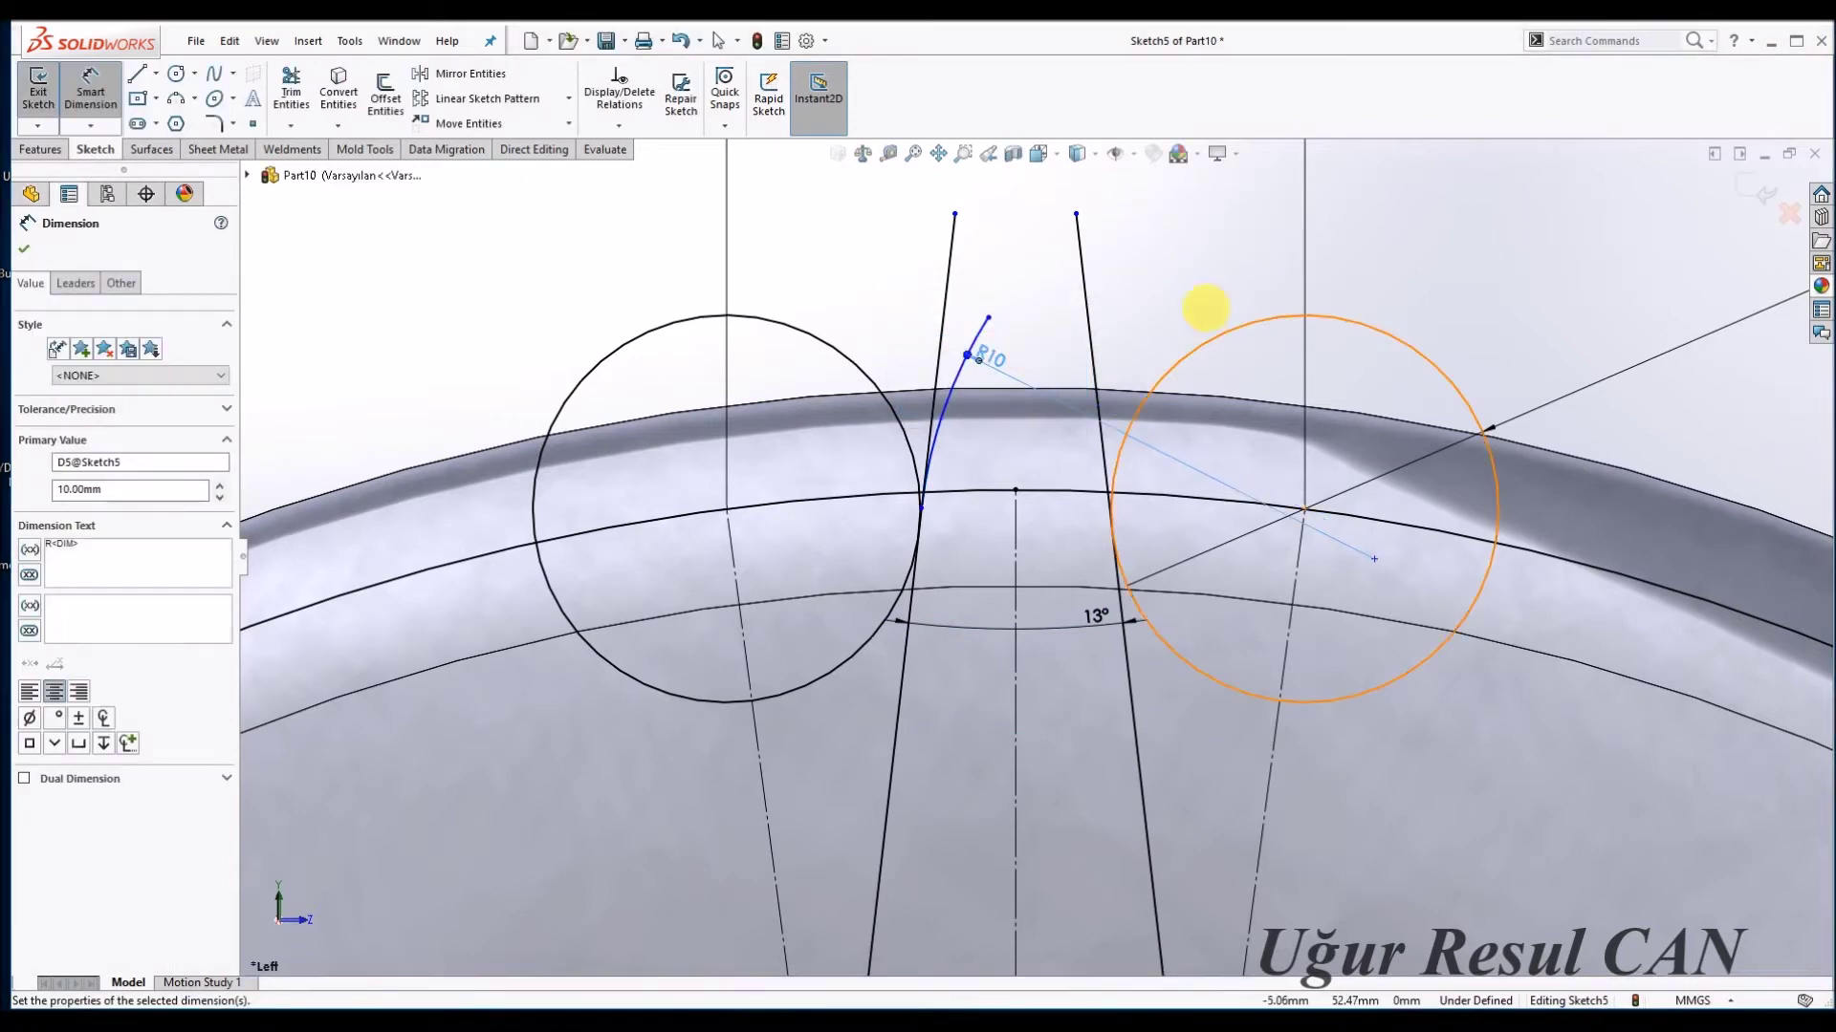
# Drag the arc end onto the rim and make the flank junction point coincident with the arc.
pyautogui.moveTo(980, 346); pyautogui.dragTo(956, 388)
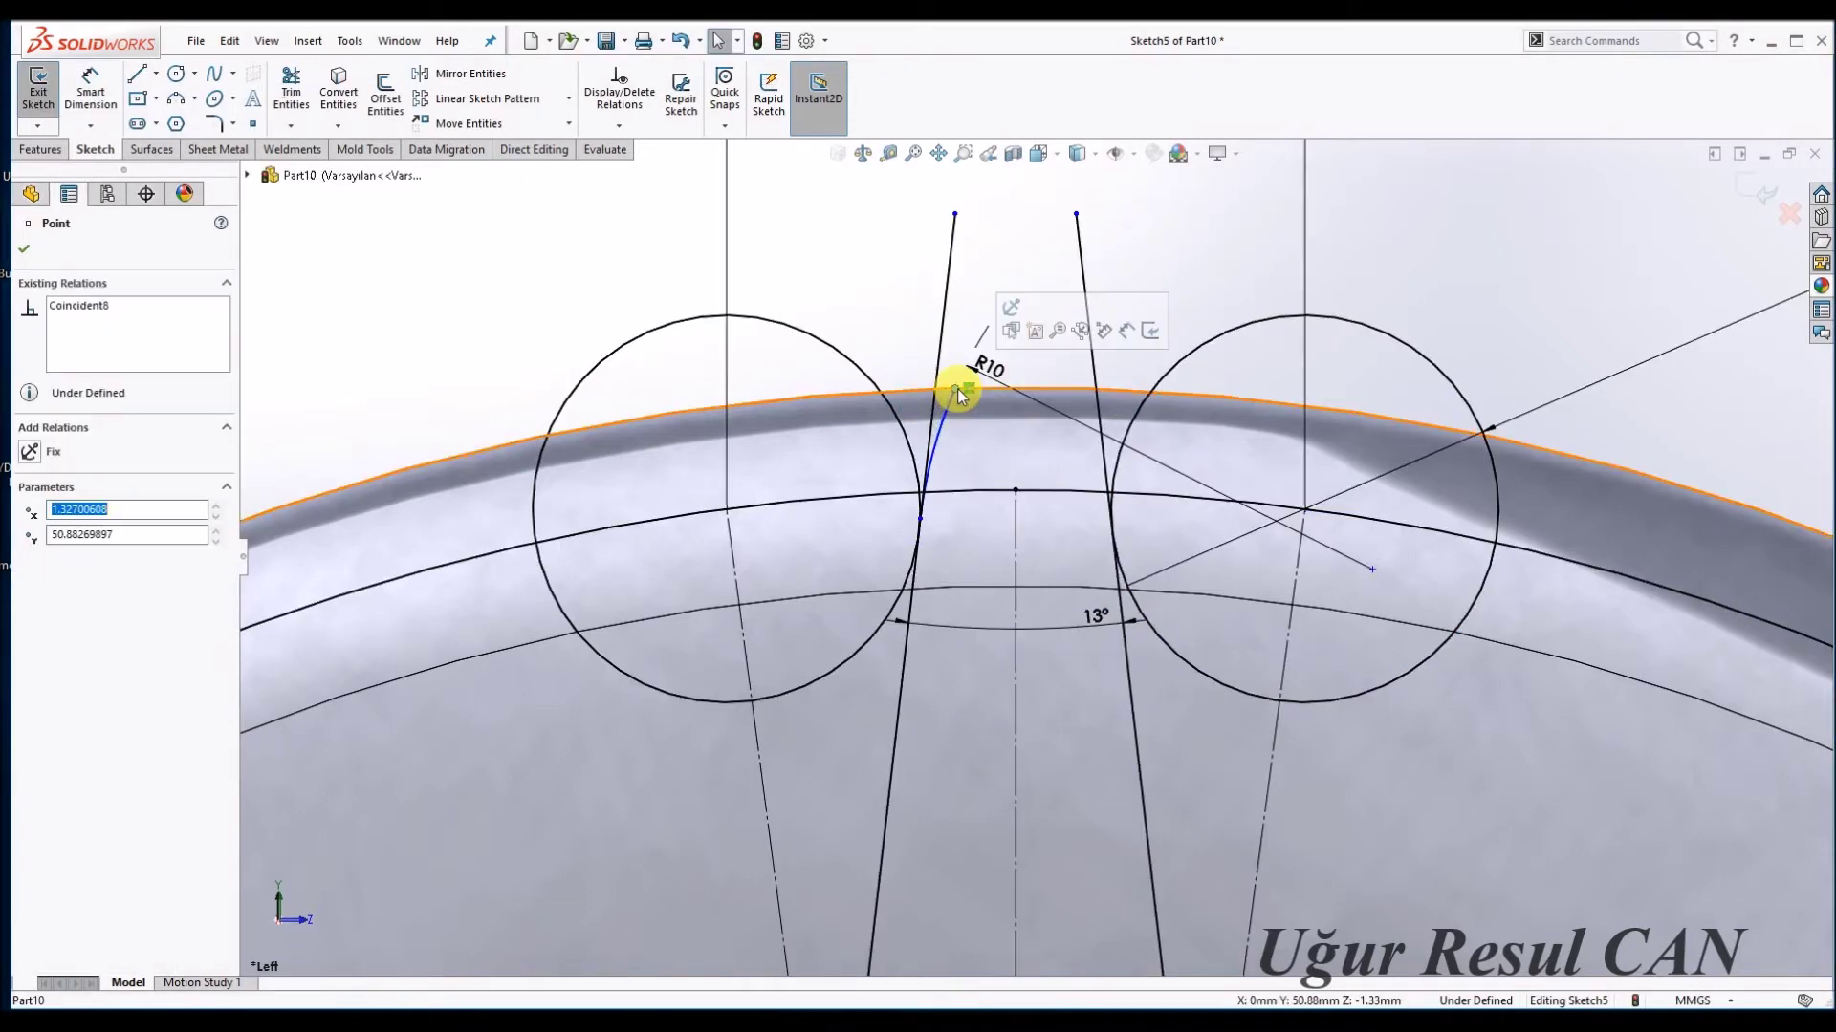
pyautogui.scroll(-2, 946, 469)
pyautogui.click(915, 541)
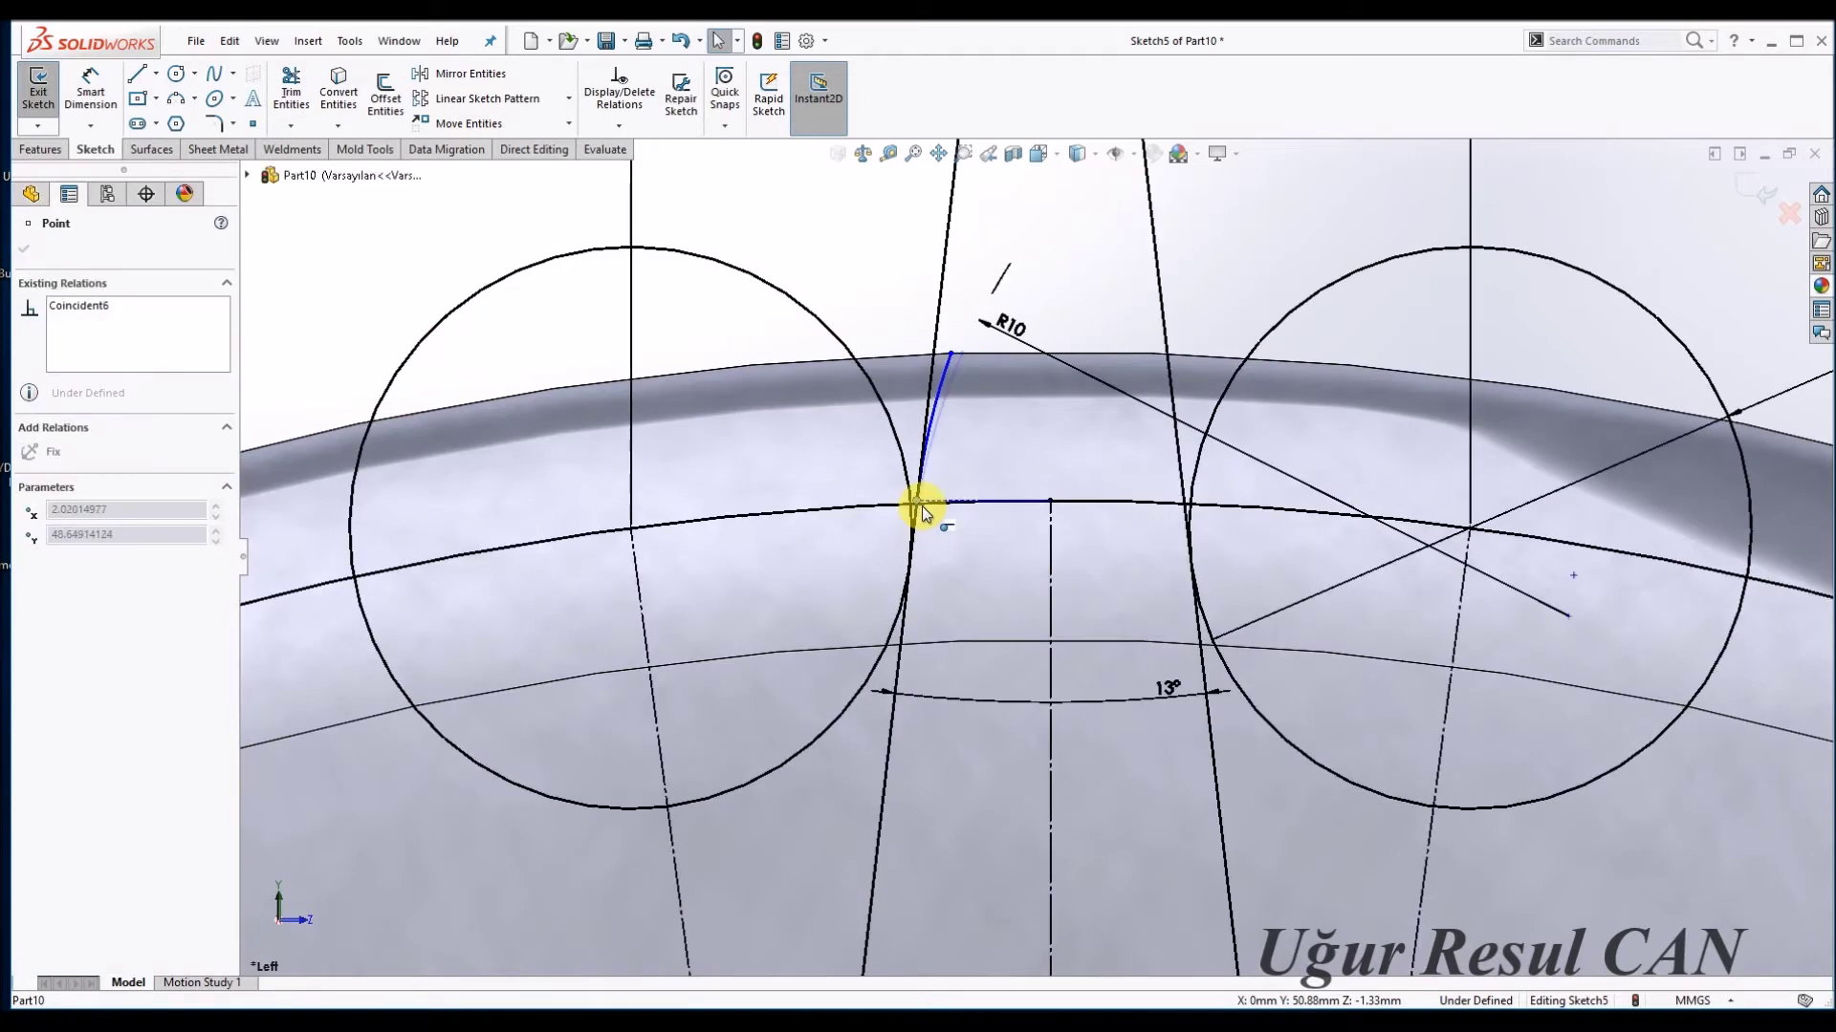
pyautogui.press('Escape')
pyautogui.scroll(-2, 927, 501)
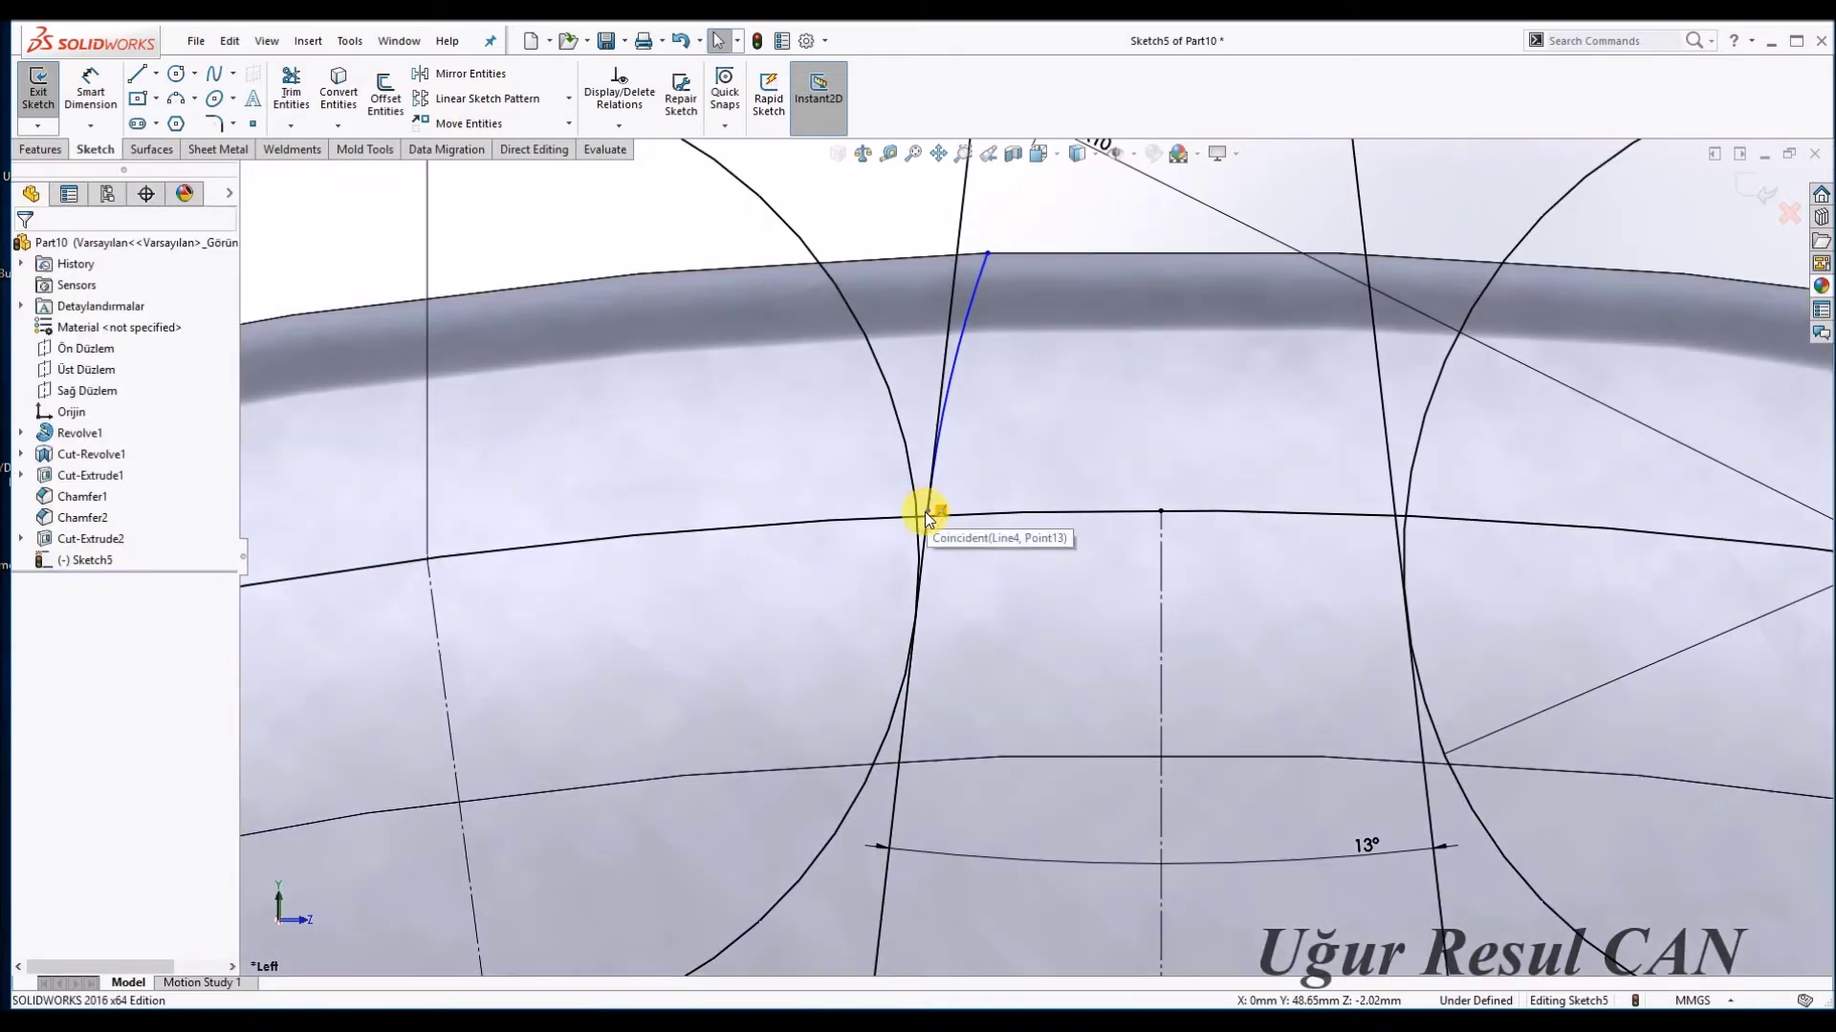
pyautogui.click(927, 510)
pyautogui.keyDown('ctrl'); pyautogui.click(505, 564); pyautogui.keyUp('ctrl')
pyautogui.click(72, 582)
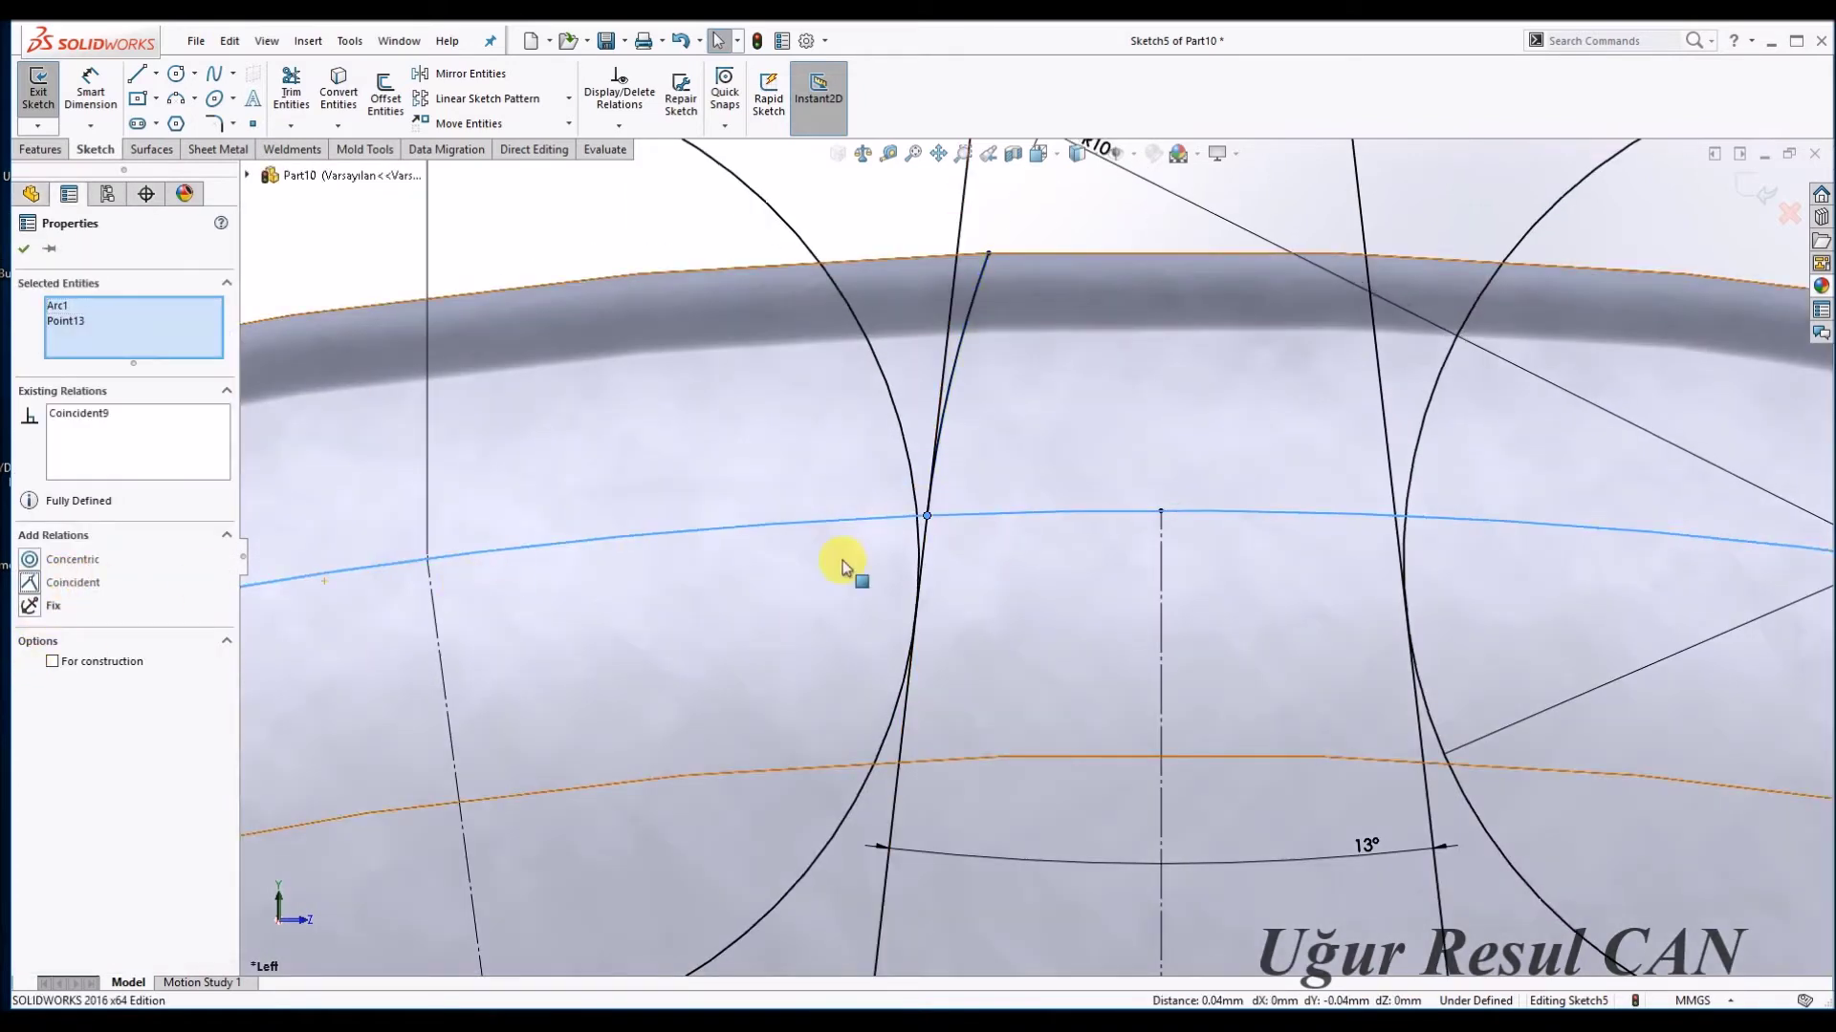
pyautogui.scroll(3, 841, 560)
pyautogui.click(1004, 403)
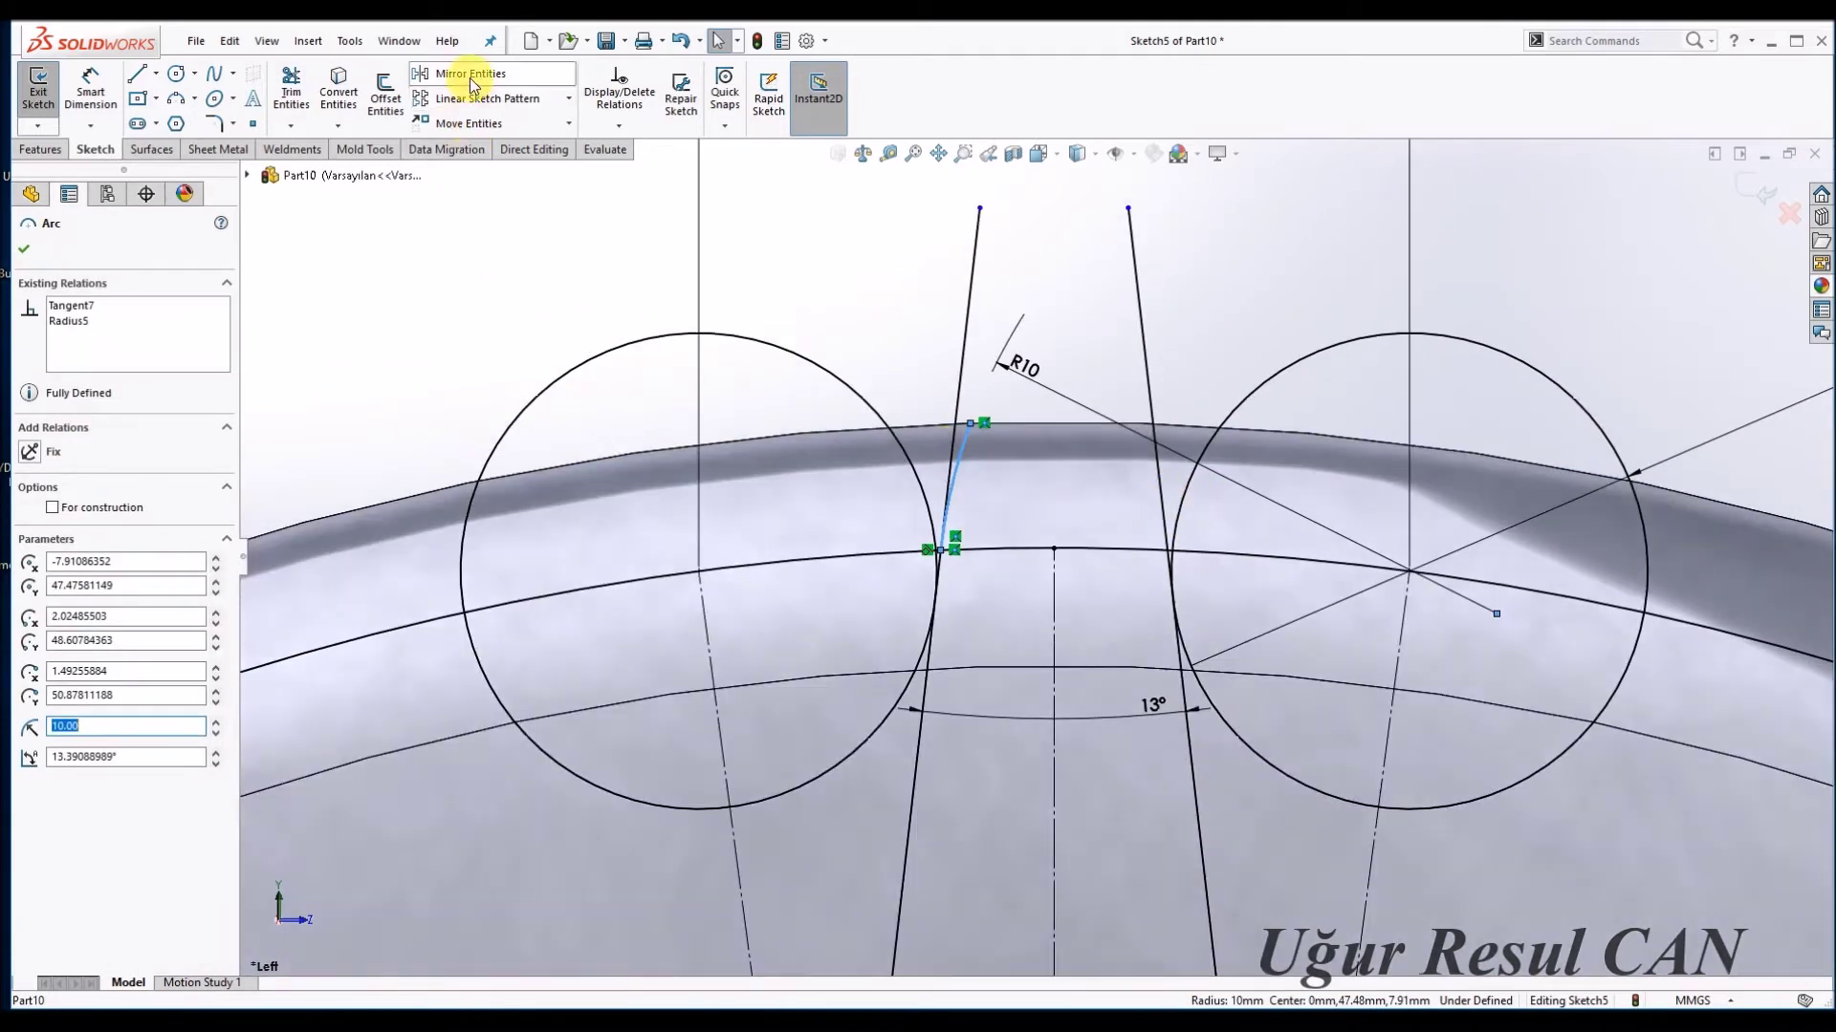
# Mirror the tip arc across the centreline onto the right flank.
pyautogui.click(471, 75)
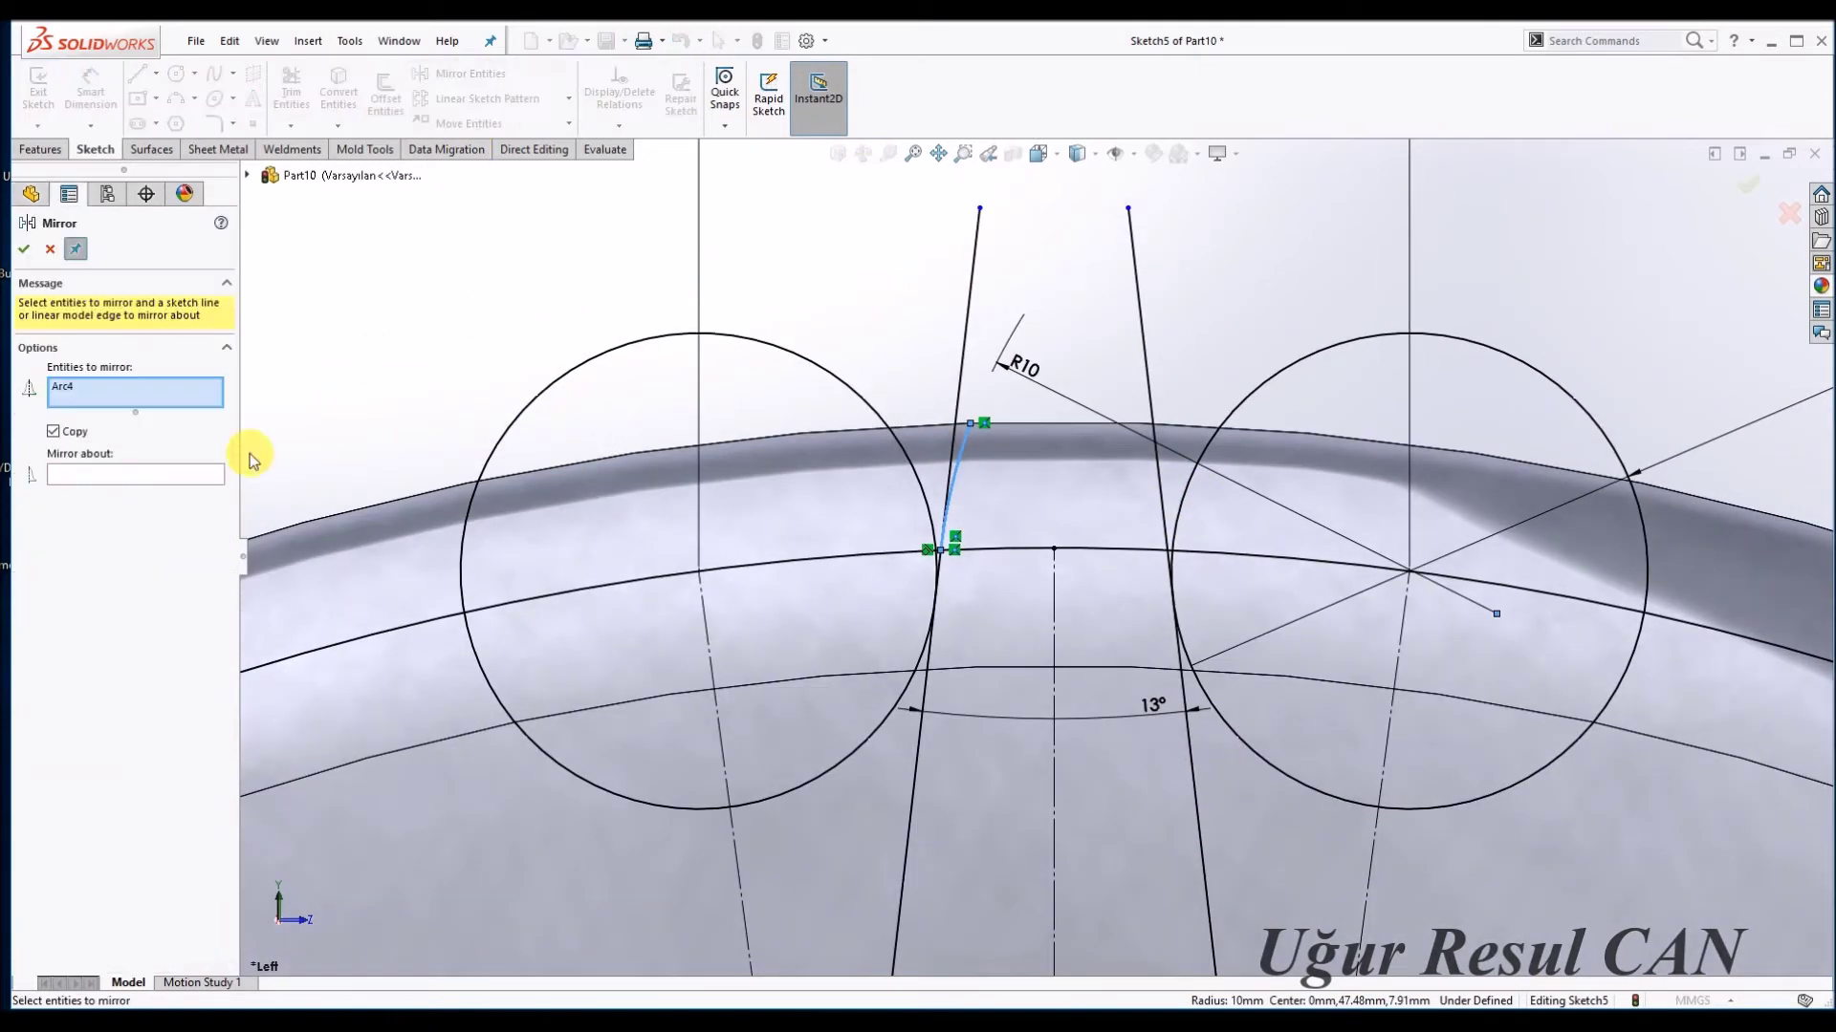
pyautogui.click(132, 475)
pyautogui.click(1054, 619)
pyautogui.press('Return')
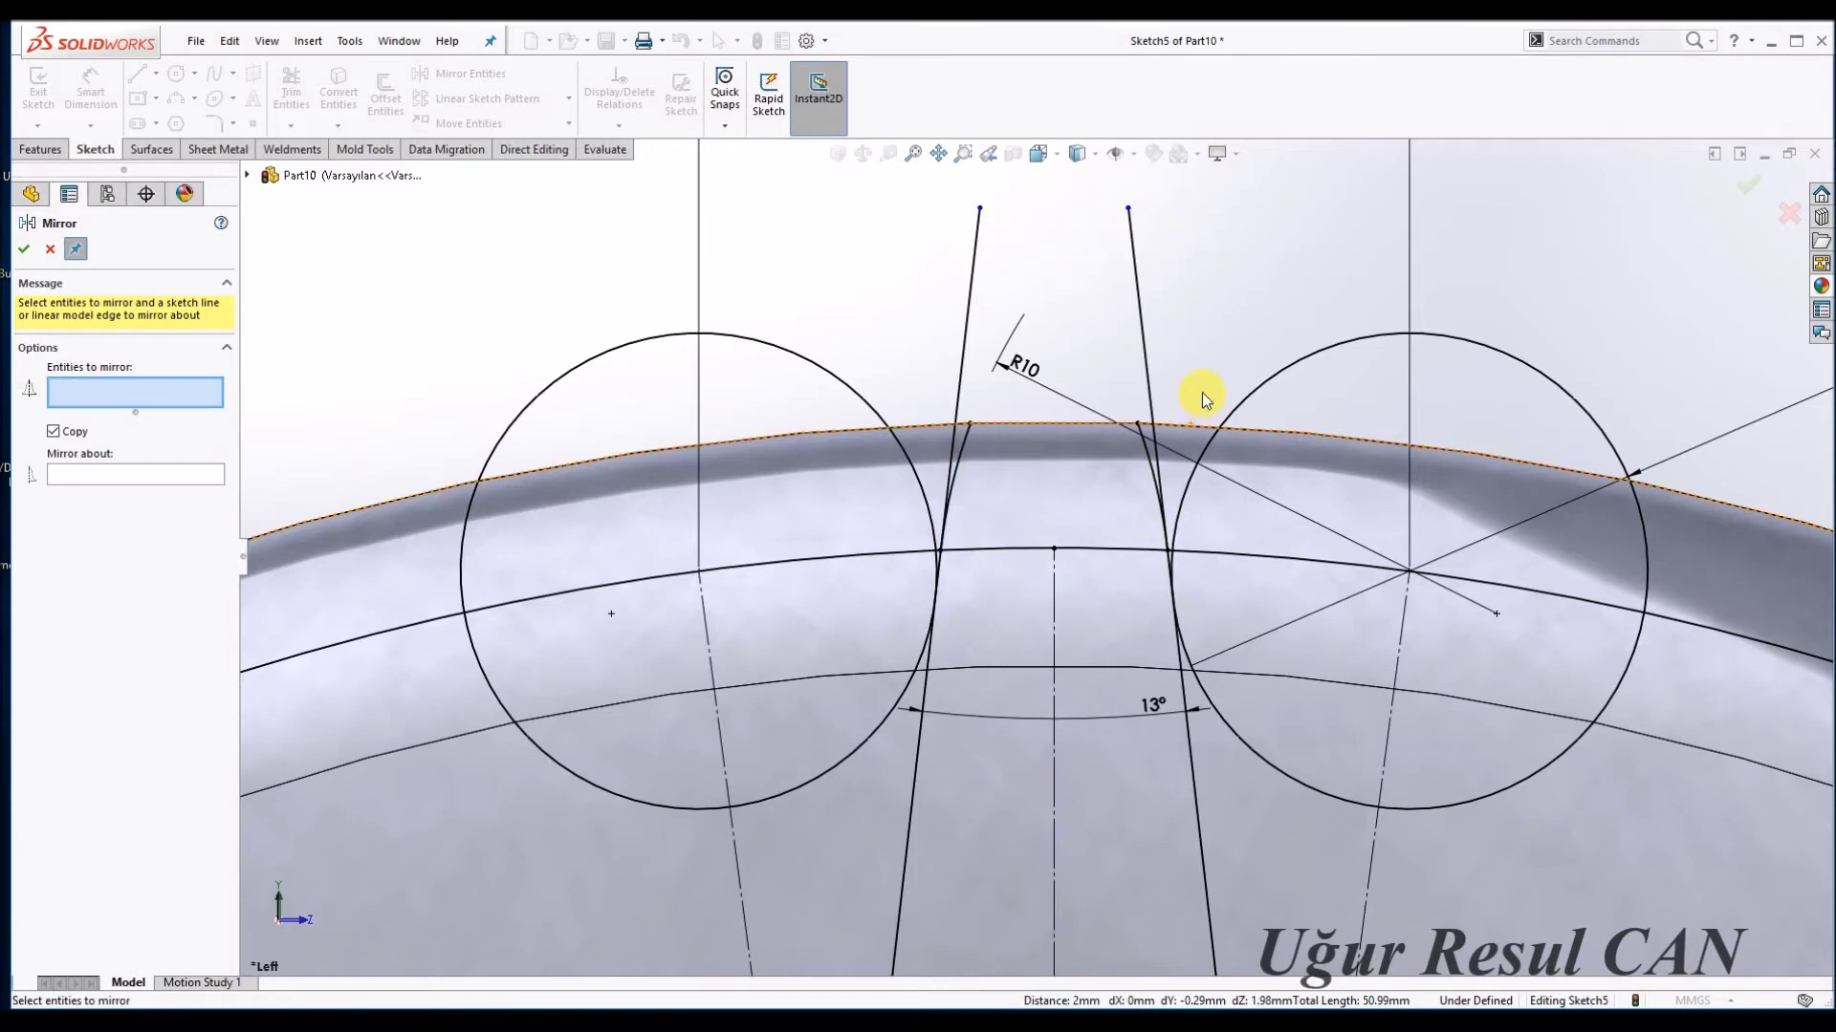
pyautogui.scroll(4, 1007, 524)
pyautogui.scroll(-1, 984, 717)
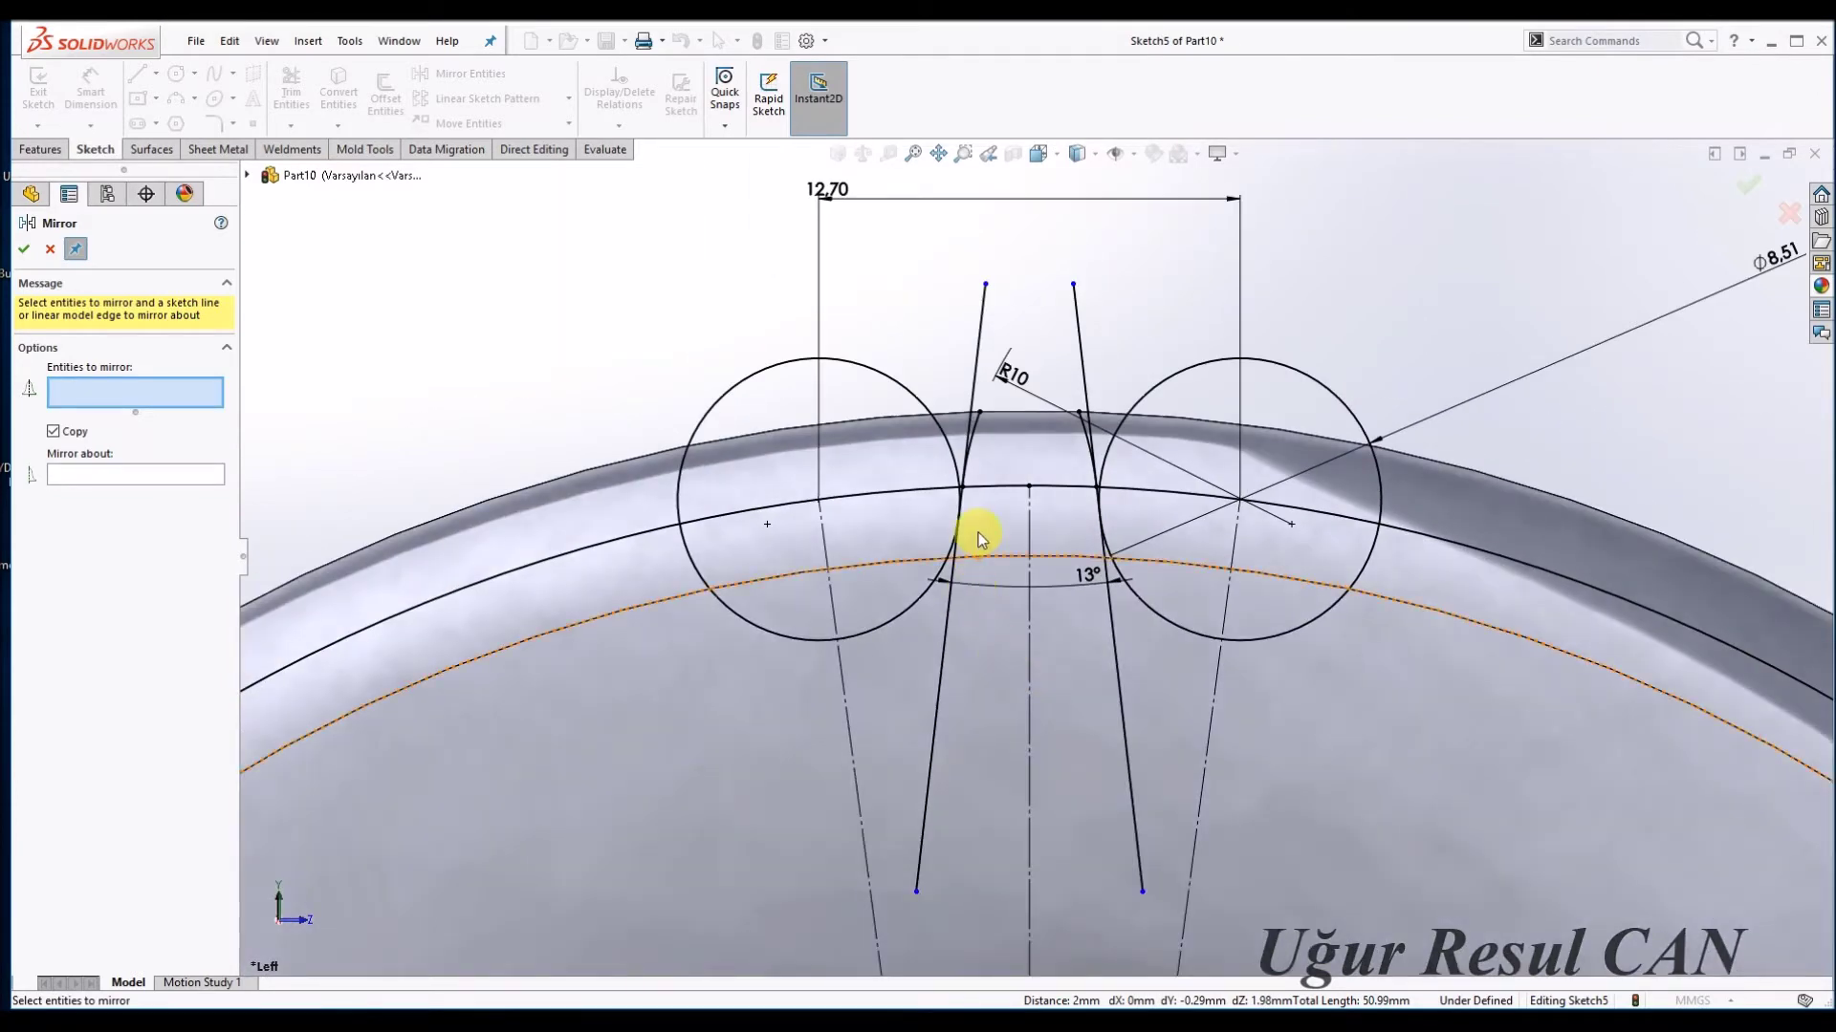
pyautogui.scroll(-3, 975, 478)
pyautogui.press('Escape')
# Make the left tooth-flank line tangent to its roller circle.
pyautogui.click(291, 91)
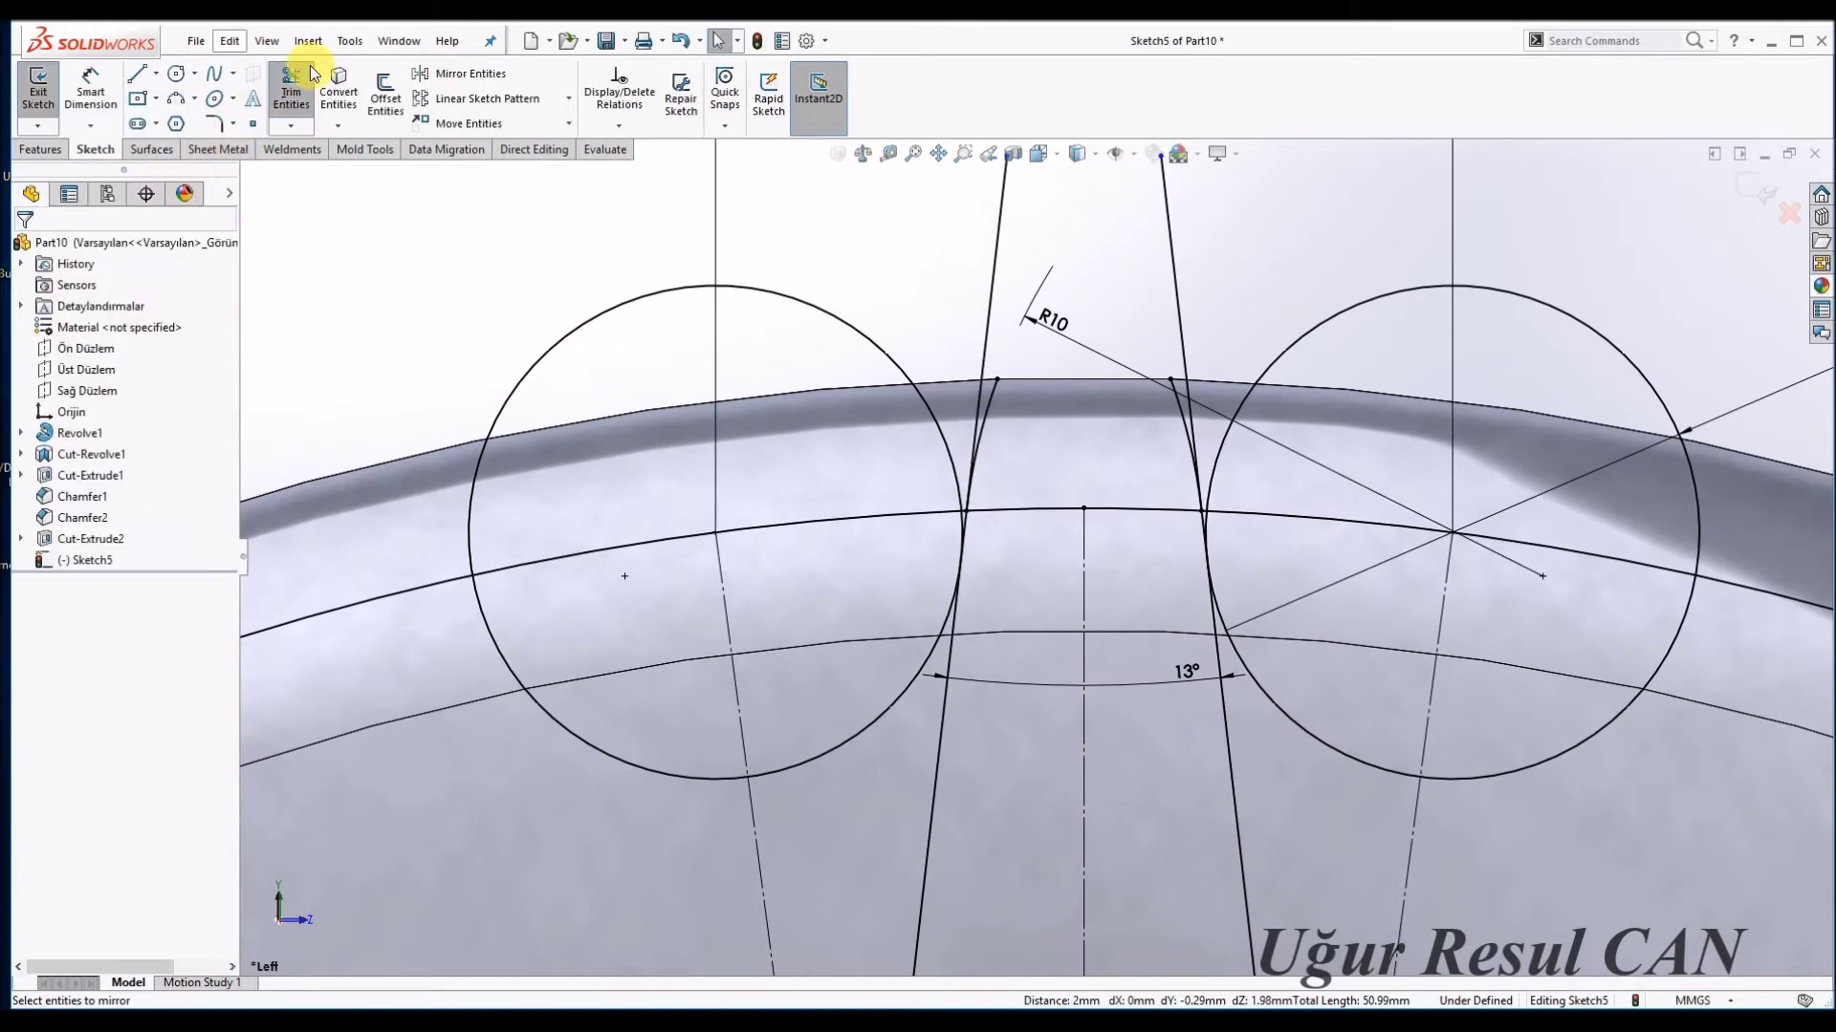
pyautogui.scroll(2, 934, 586)
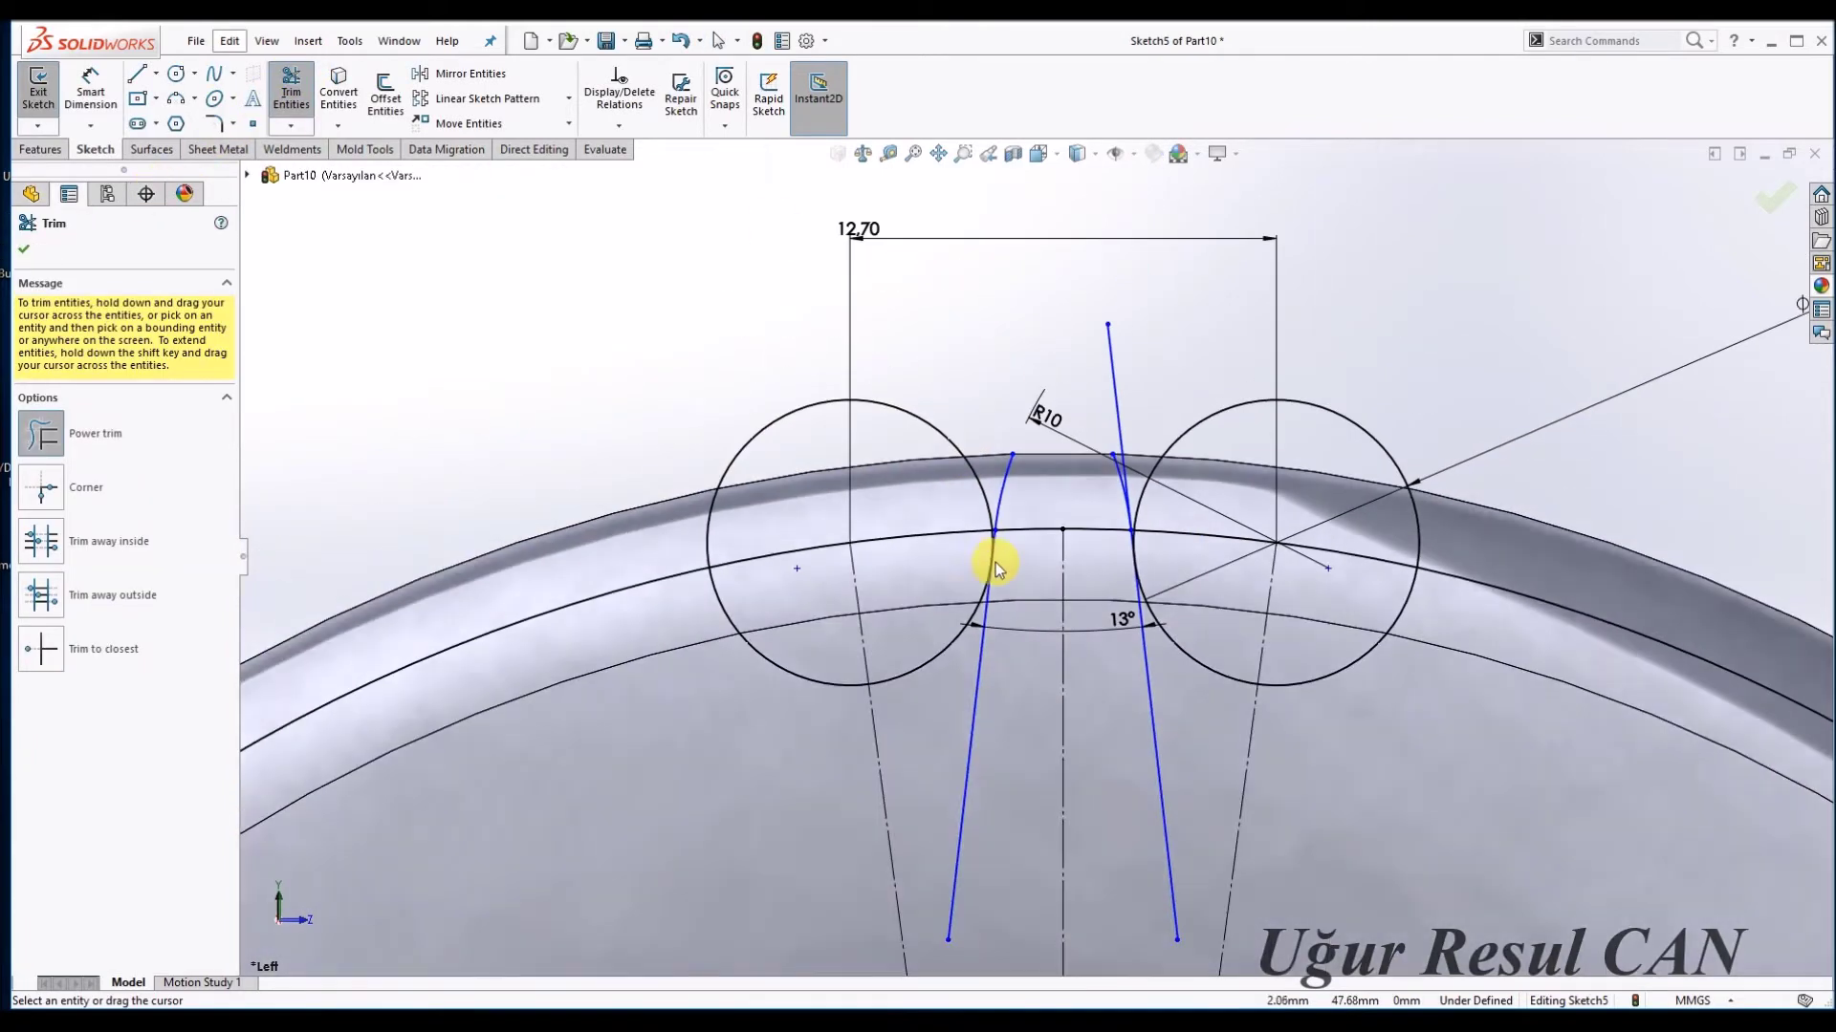
pyautogui.scroll(-2, 992, 565)
pyautogui.scroll(-1, 1024, 516)
pyautogui.press('Escape')
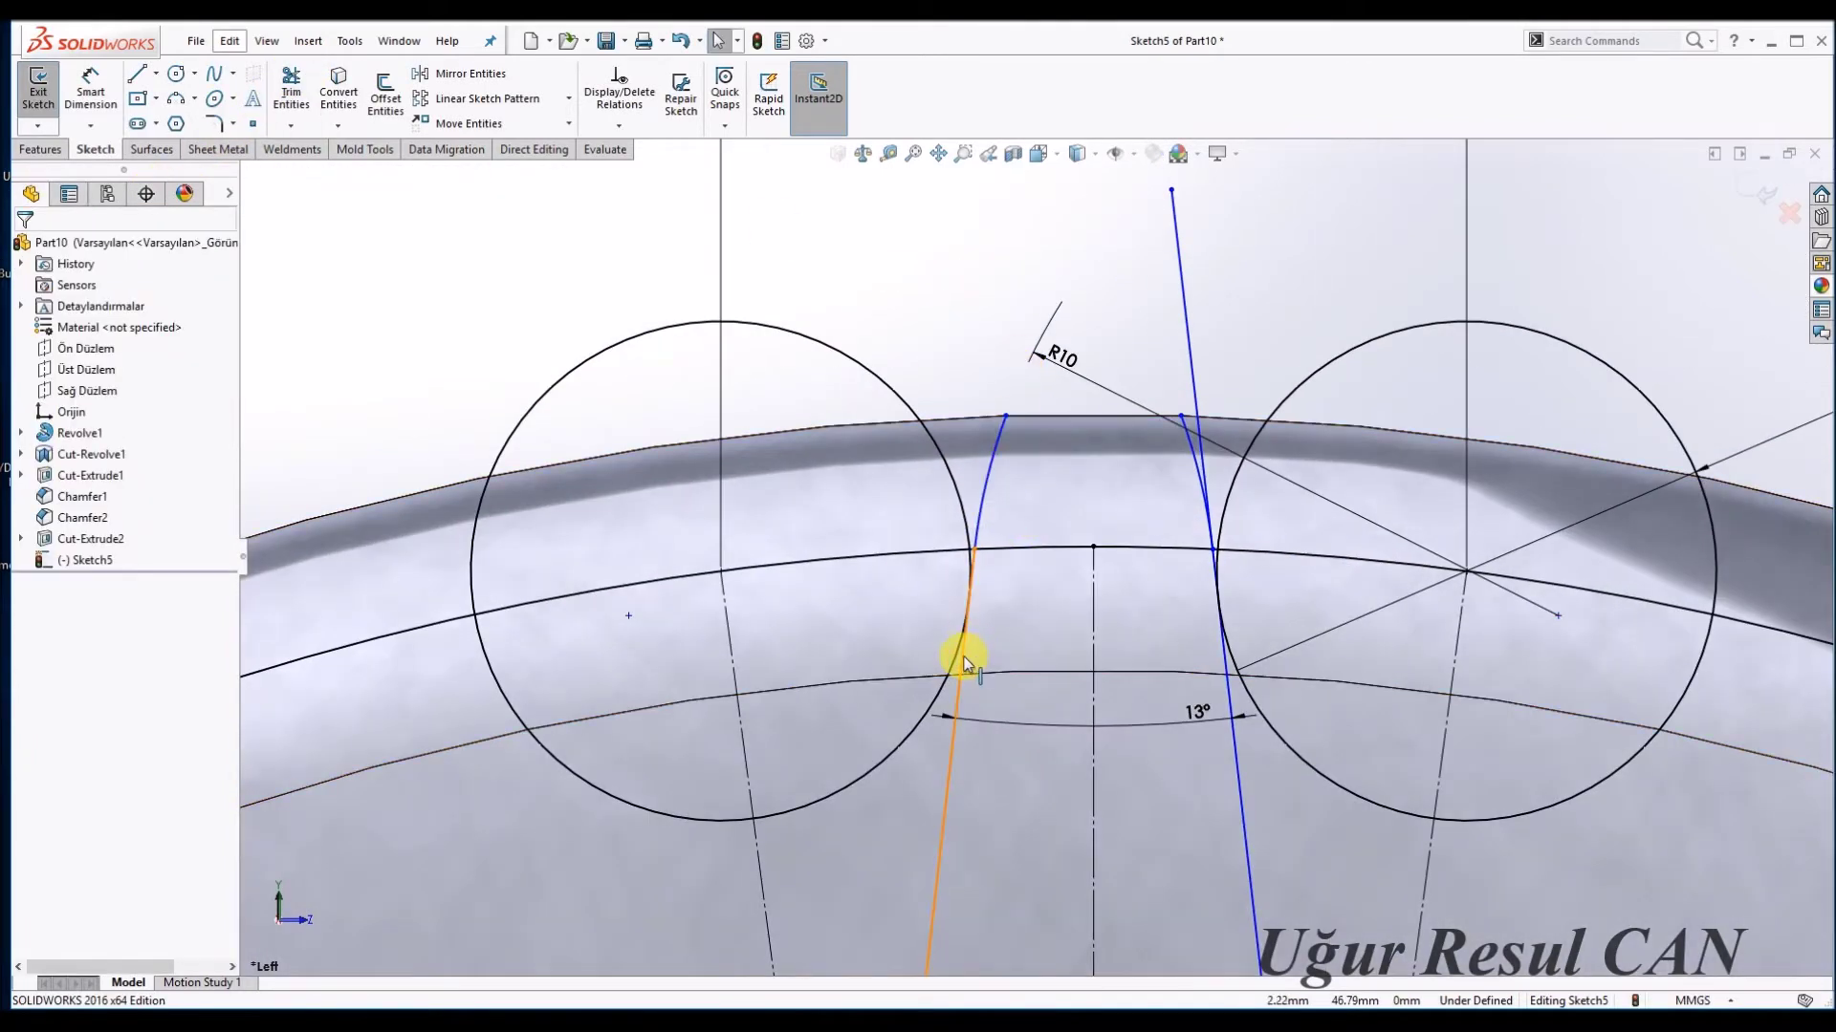
pyautogui.click(961, 652)
pyautogui.click(951, 660)
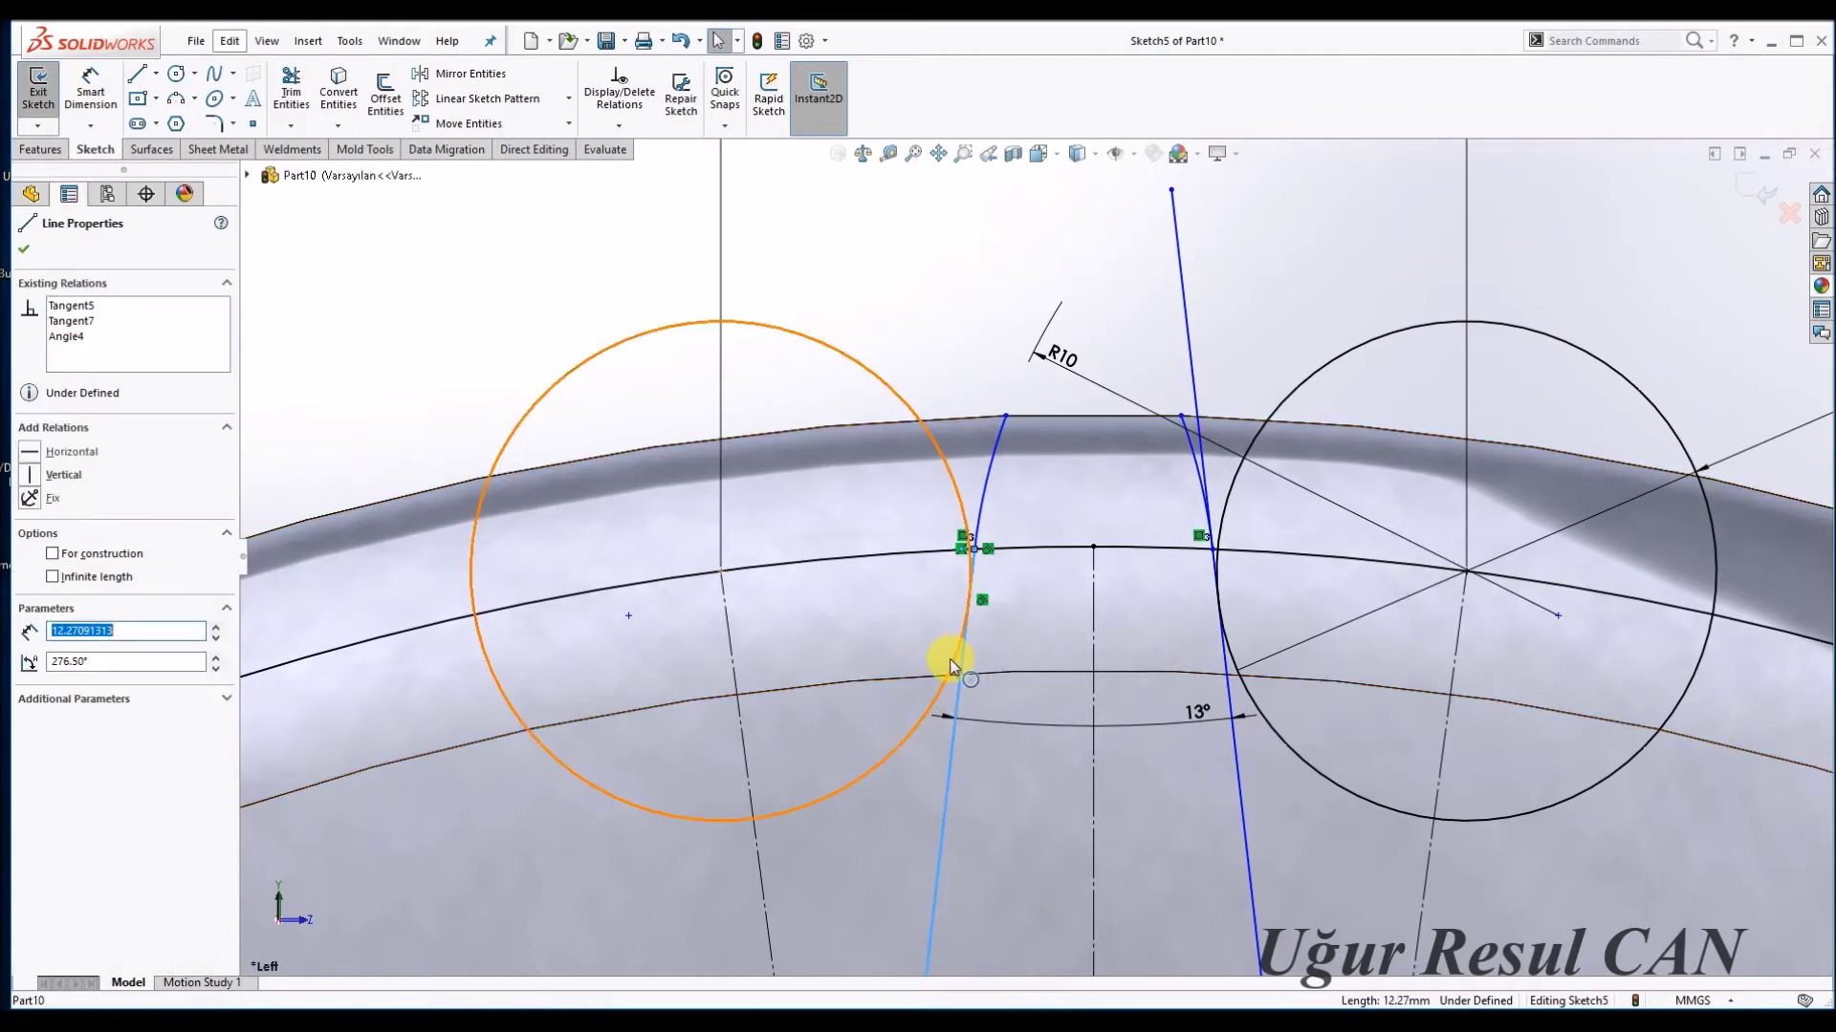
pyautogui.keyDown('ctrl'); pyautogui.click(952, 660); pyautogui.keyUp('ctrl')
pyautogui.click(38, 564)
pyautogui.click(532, 512)
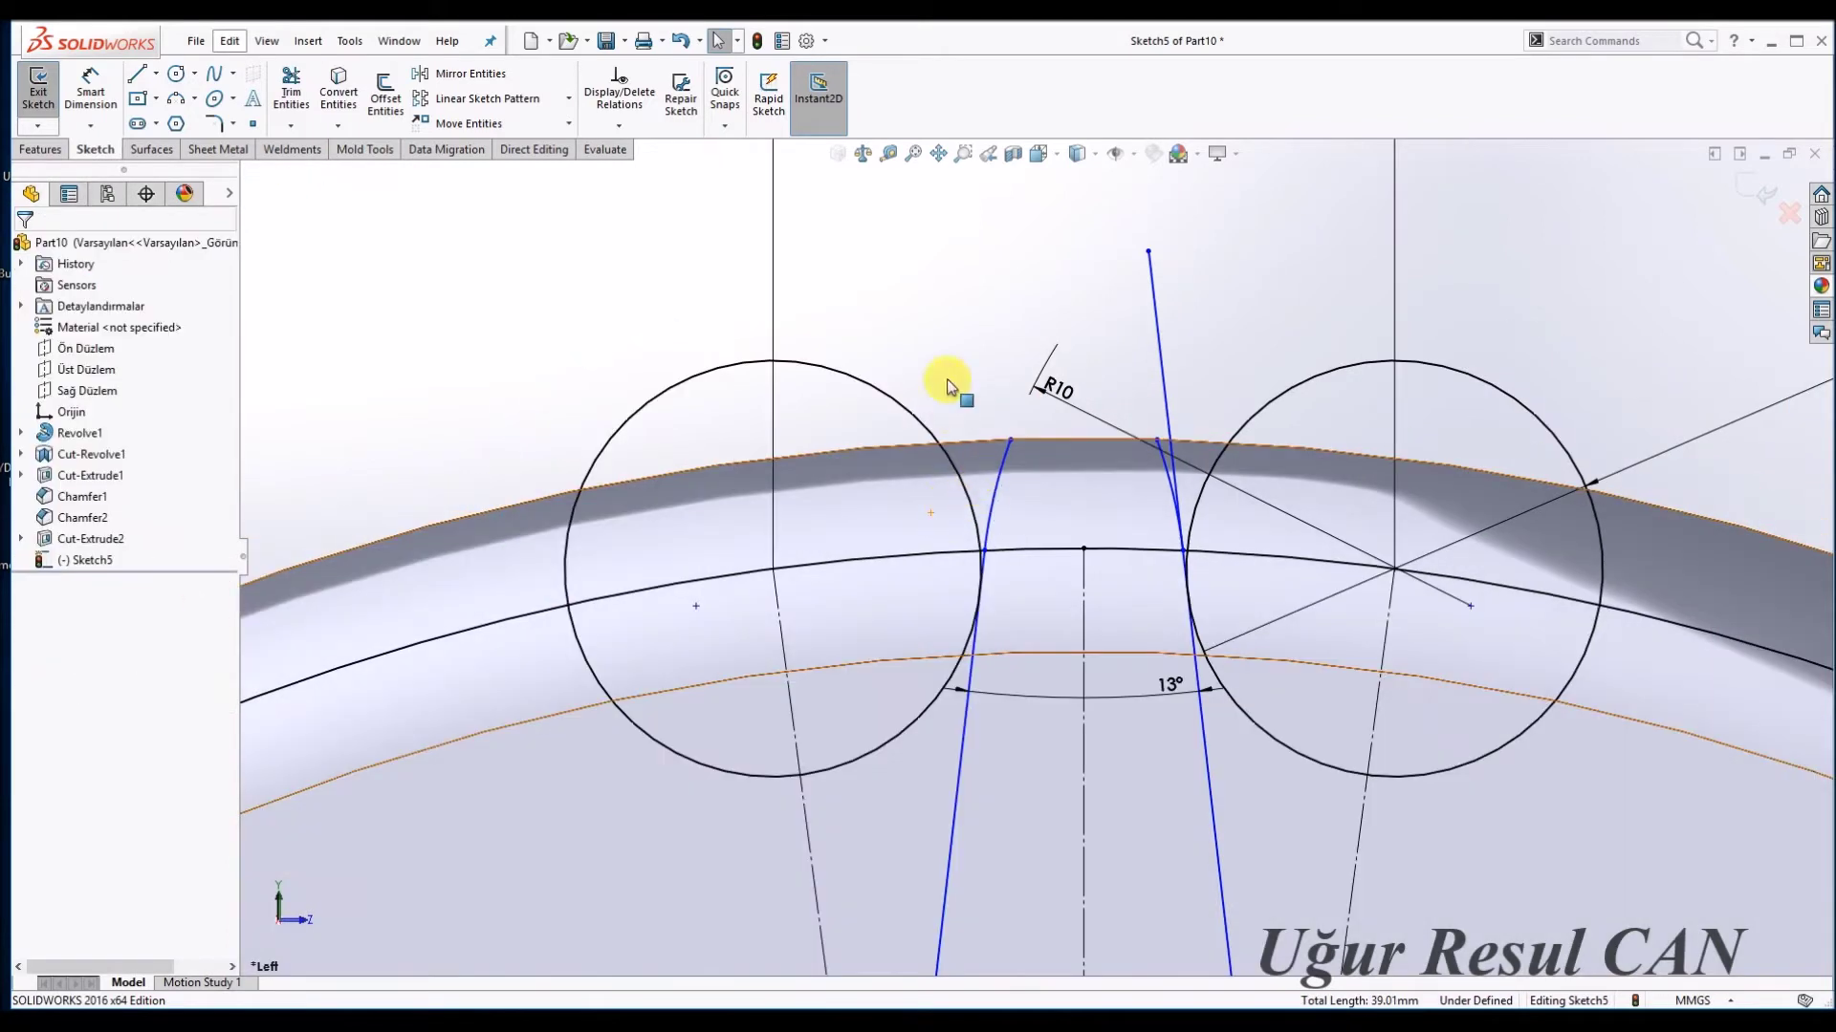
# Move the right flank's top end above the rim and make it tangent to its roller circle.
pyautogui.scroll(2, 1088, 599)
pyautogui.scroll(-3, 984, 463)
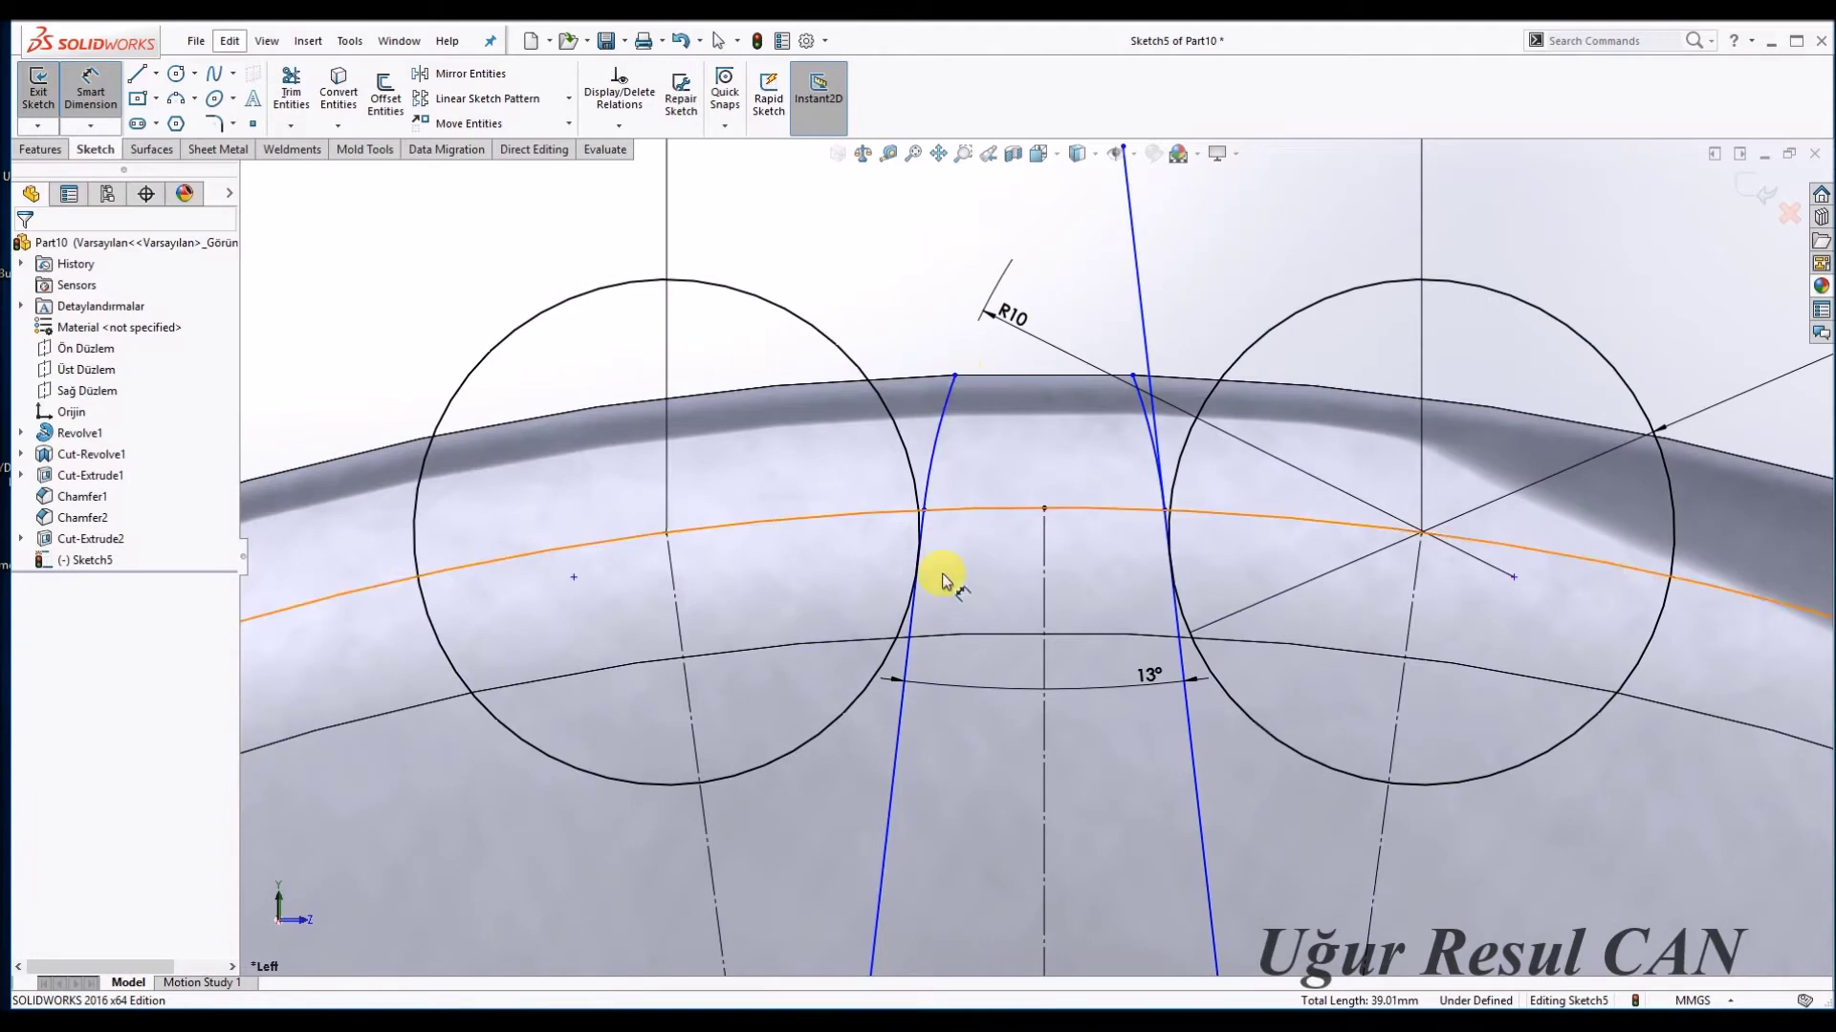
pyautogui.scroll(4, 1048, 681)
pyautogui.scroll(-1, 1036, 685)
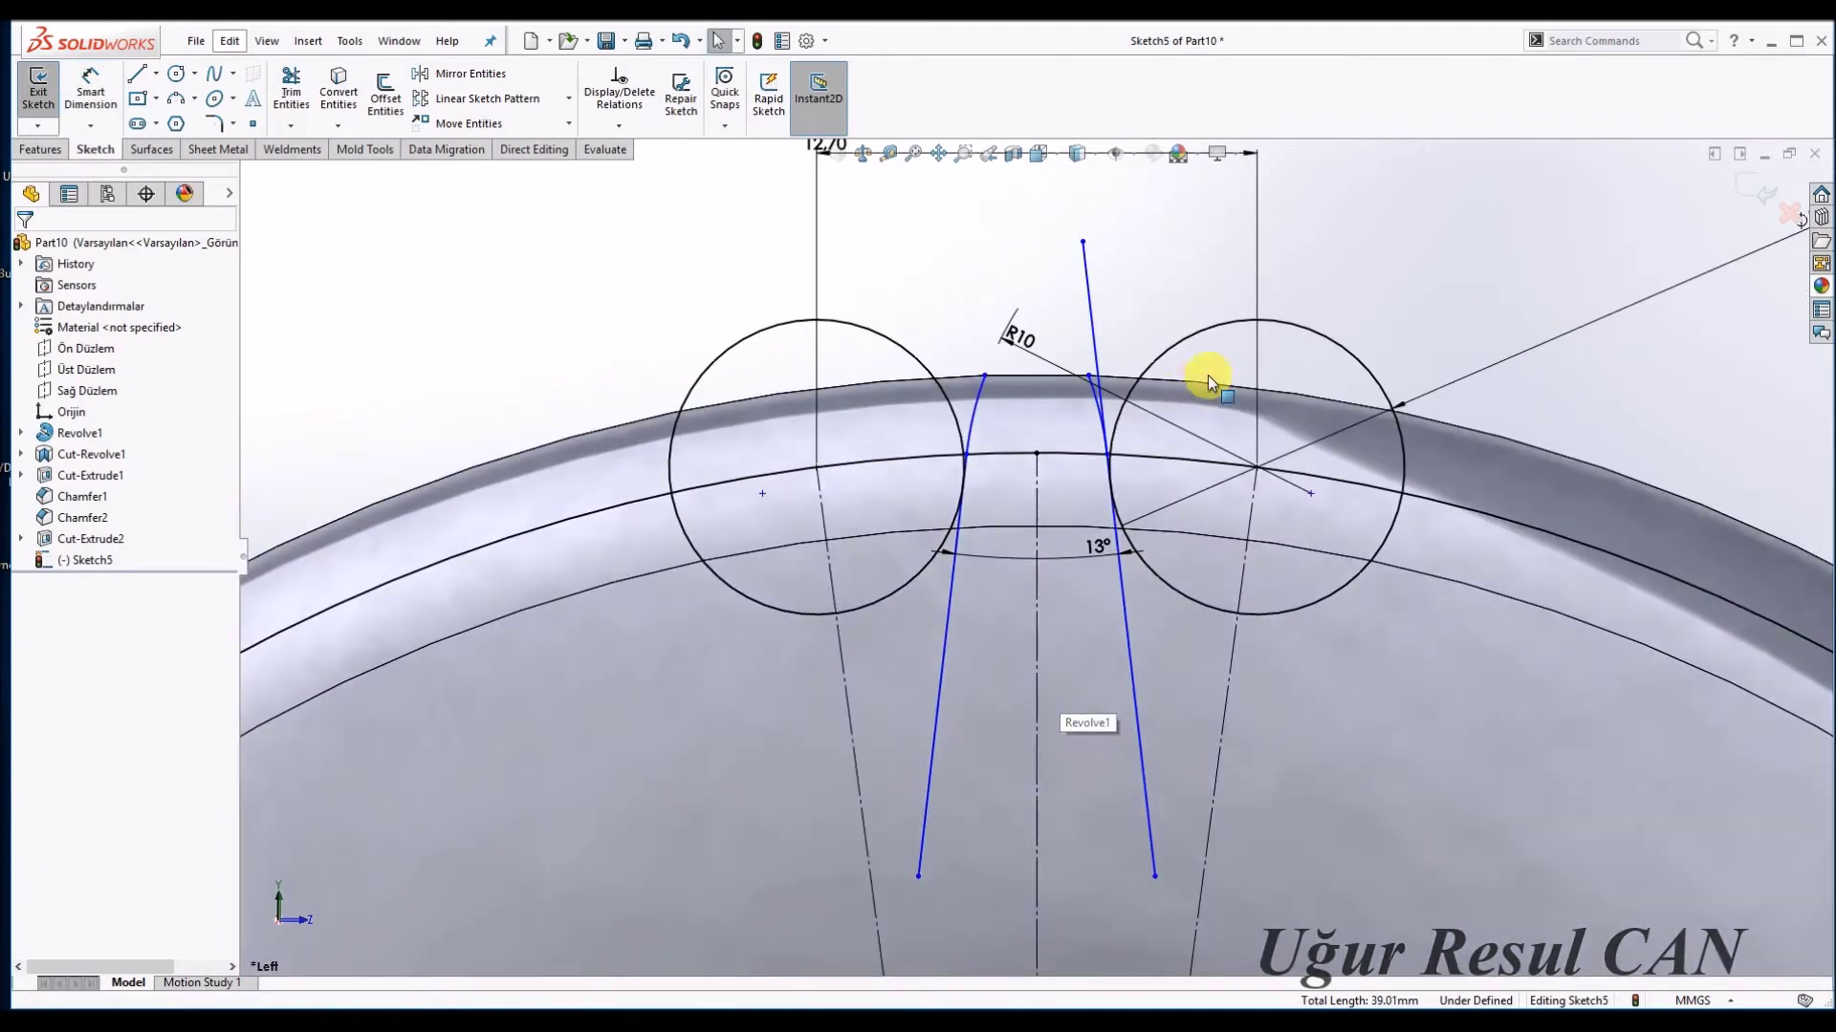
pyautogui.moveTo(1083, 244); pyautogui.dragTo(1089, 255)
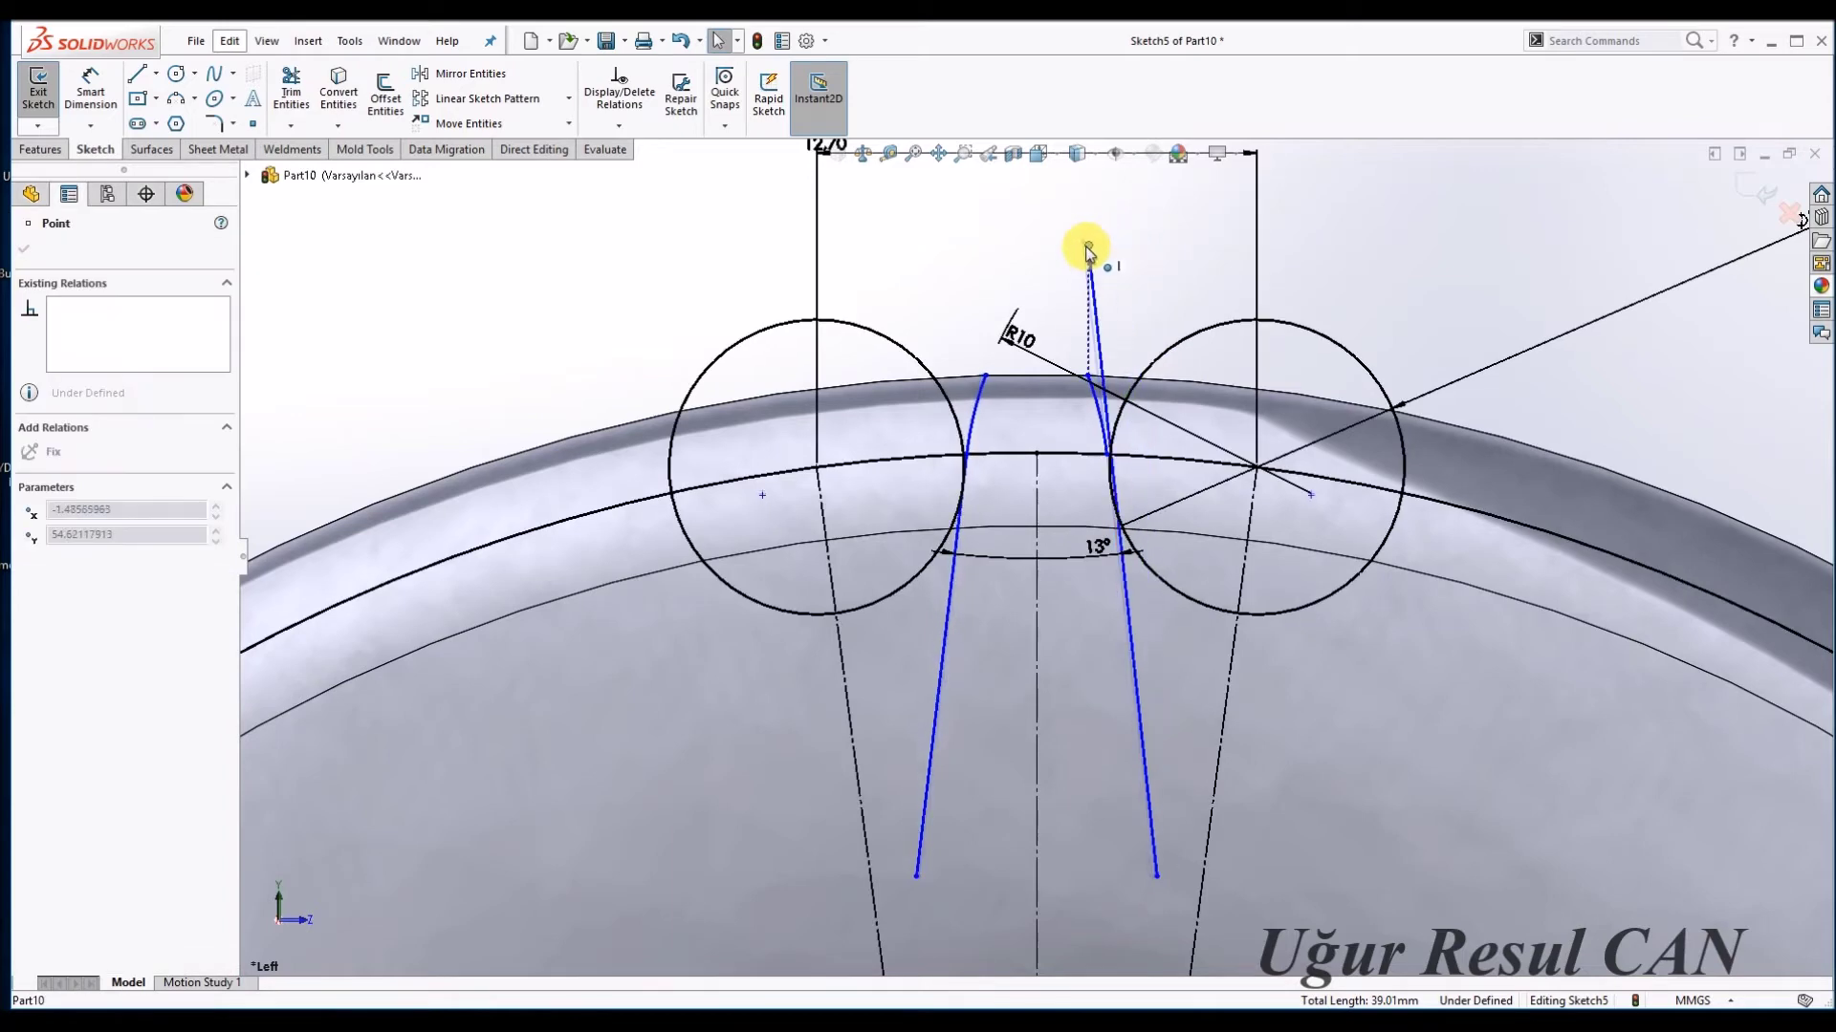
pyautogui.click(1109, 504)
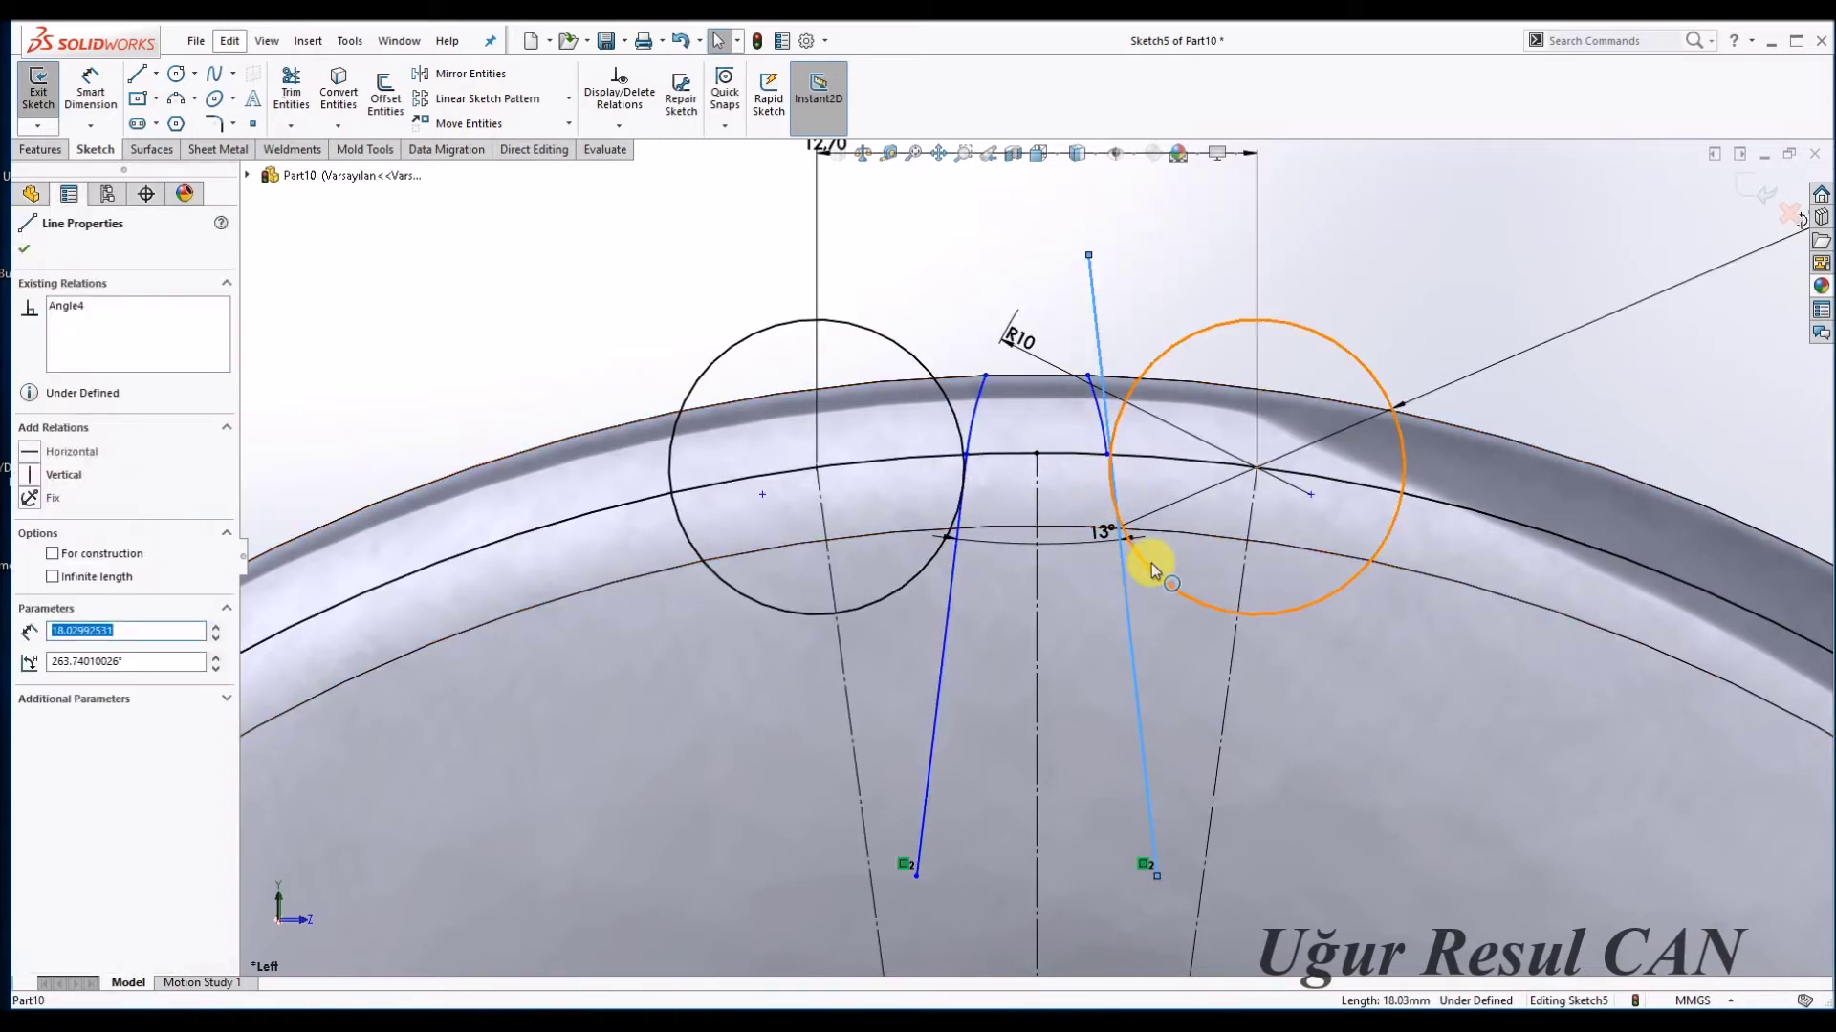
pyautogui.keyDown('ctrl'); pyautogui.click(1151, 564); pyautogui.keyUp('ctrl')
pyautogui.click(58, 557)
pyautogui.scroll(-2, 921, 439)
pyautogui.click(643, 244)
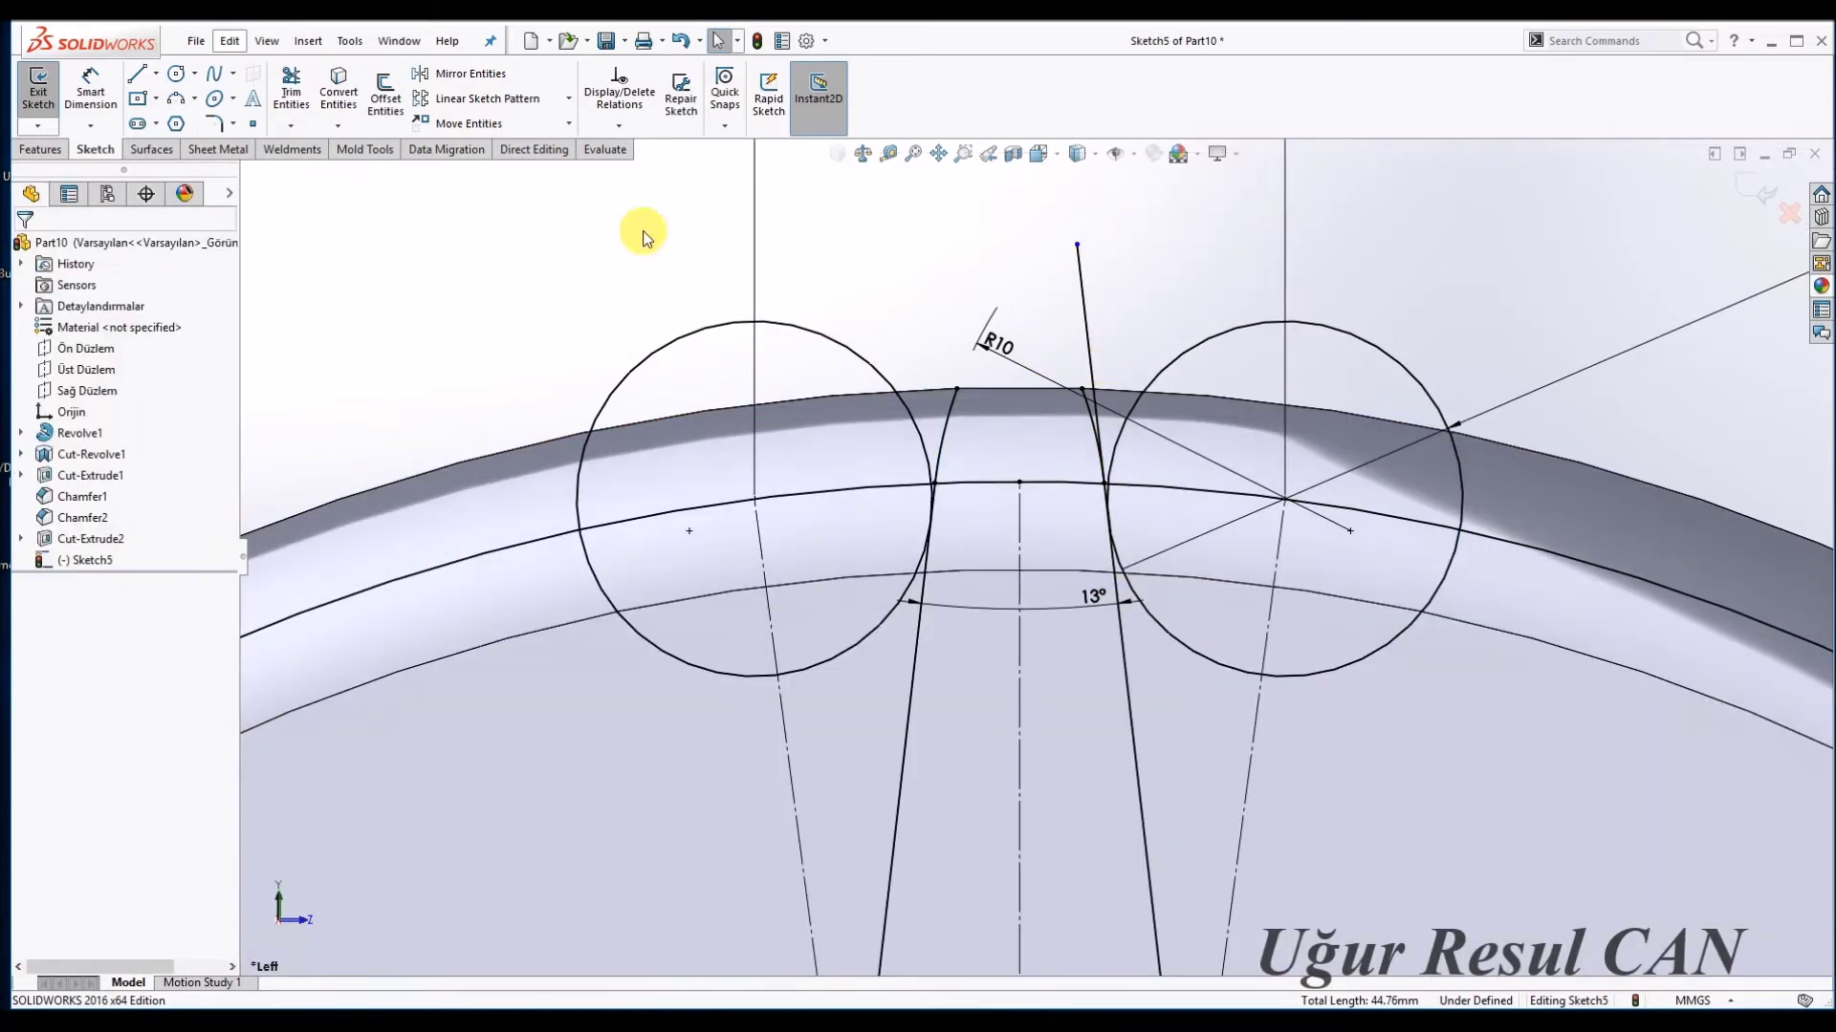
# Power-trim the excess flank line back to the roller circles.
pyautogui.click(290, 92)
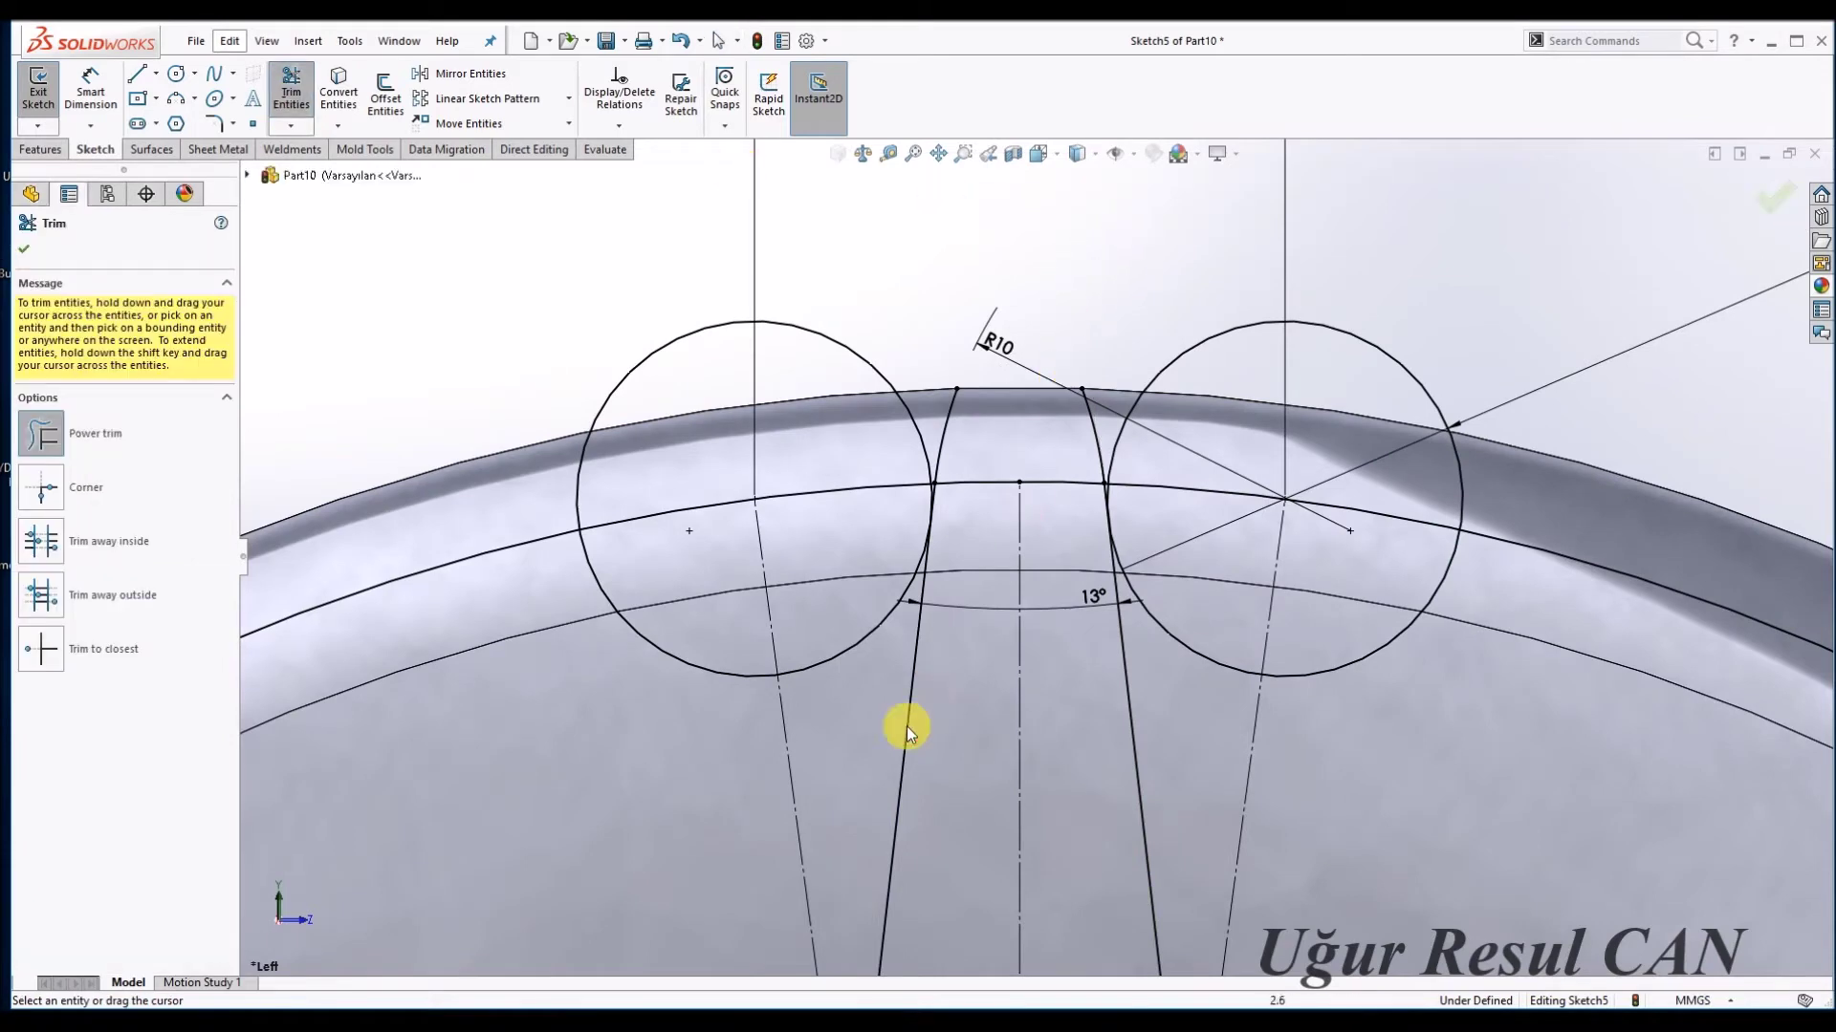
pyautogui.scroll(-2, 929, 492)
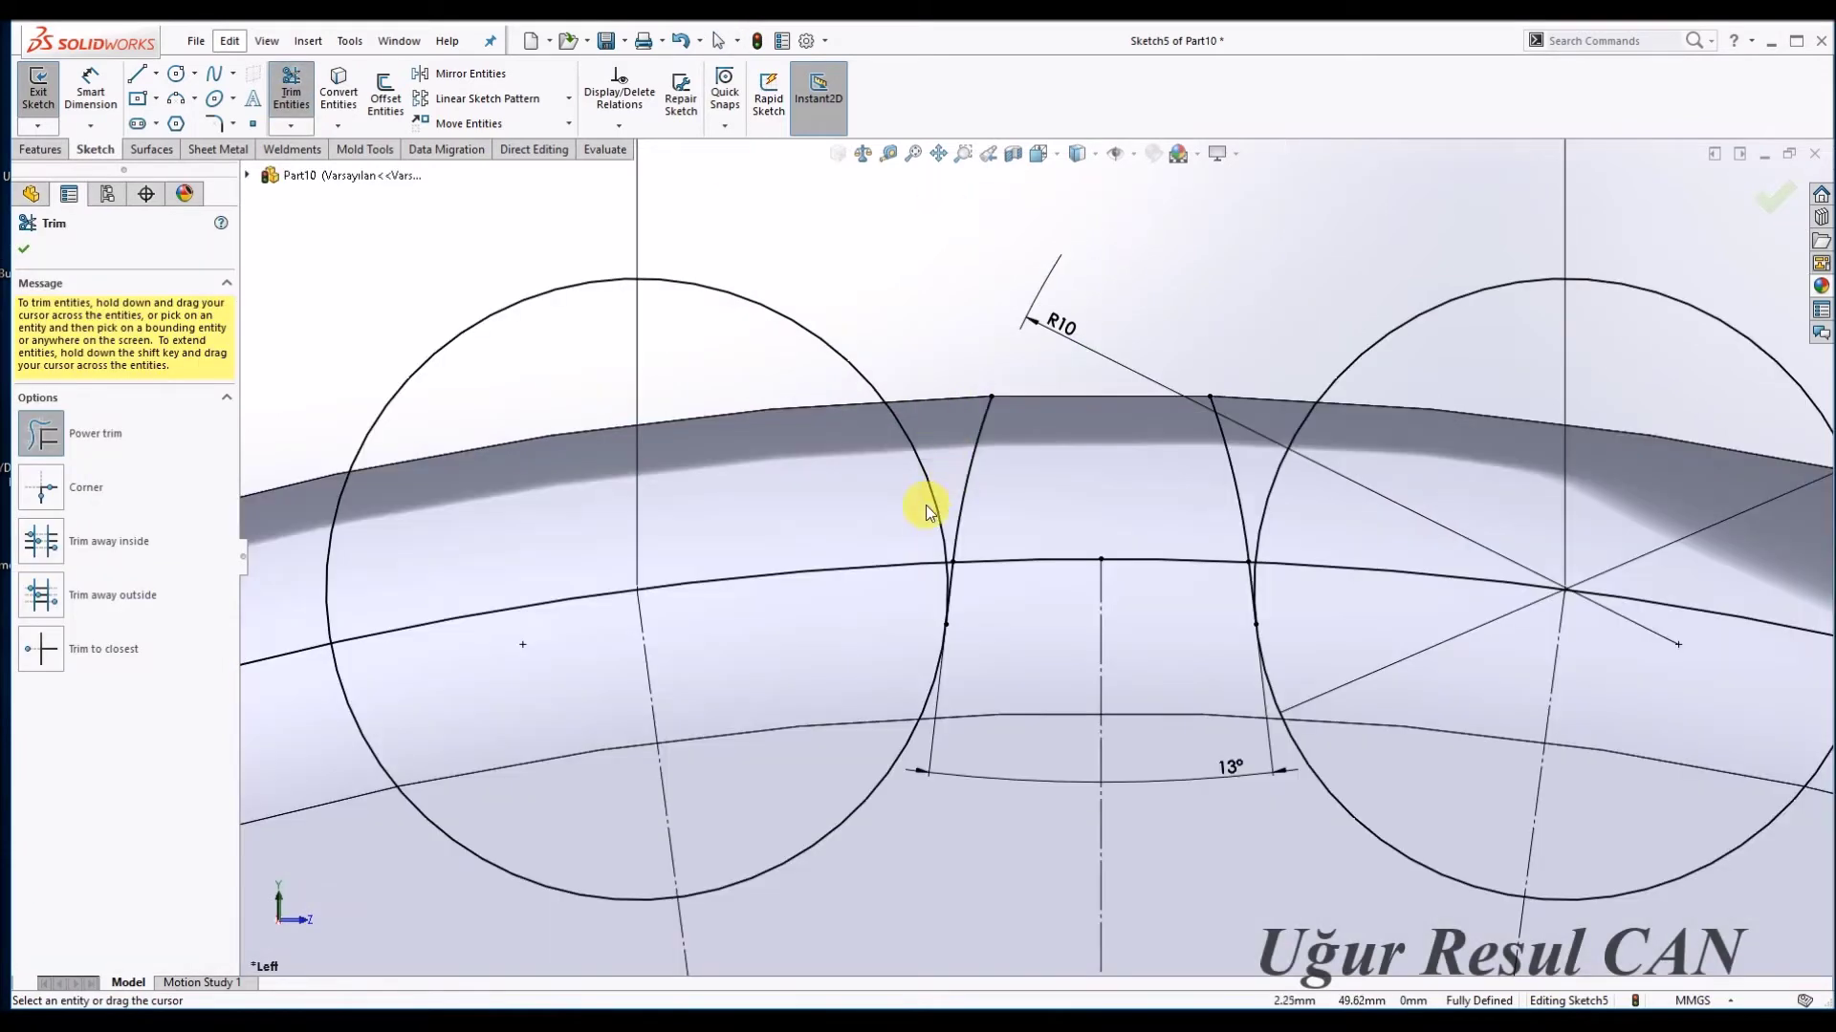
pyautogui.scroll(2, 929, 485)
pyautogui.scroll(1, 887, 593)
pyautogui.scroll(-2, 984, 574)
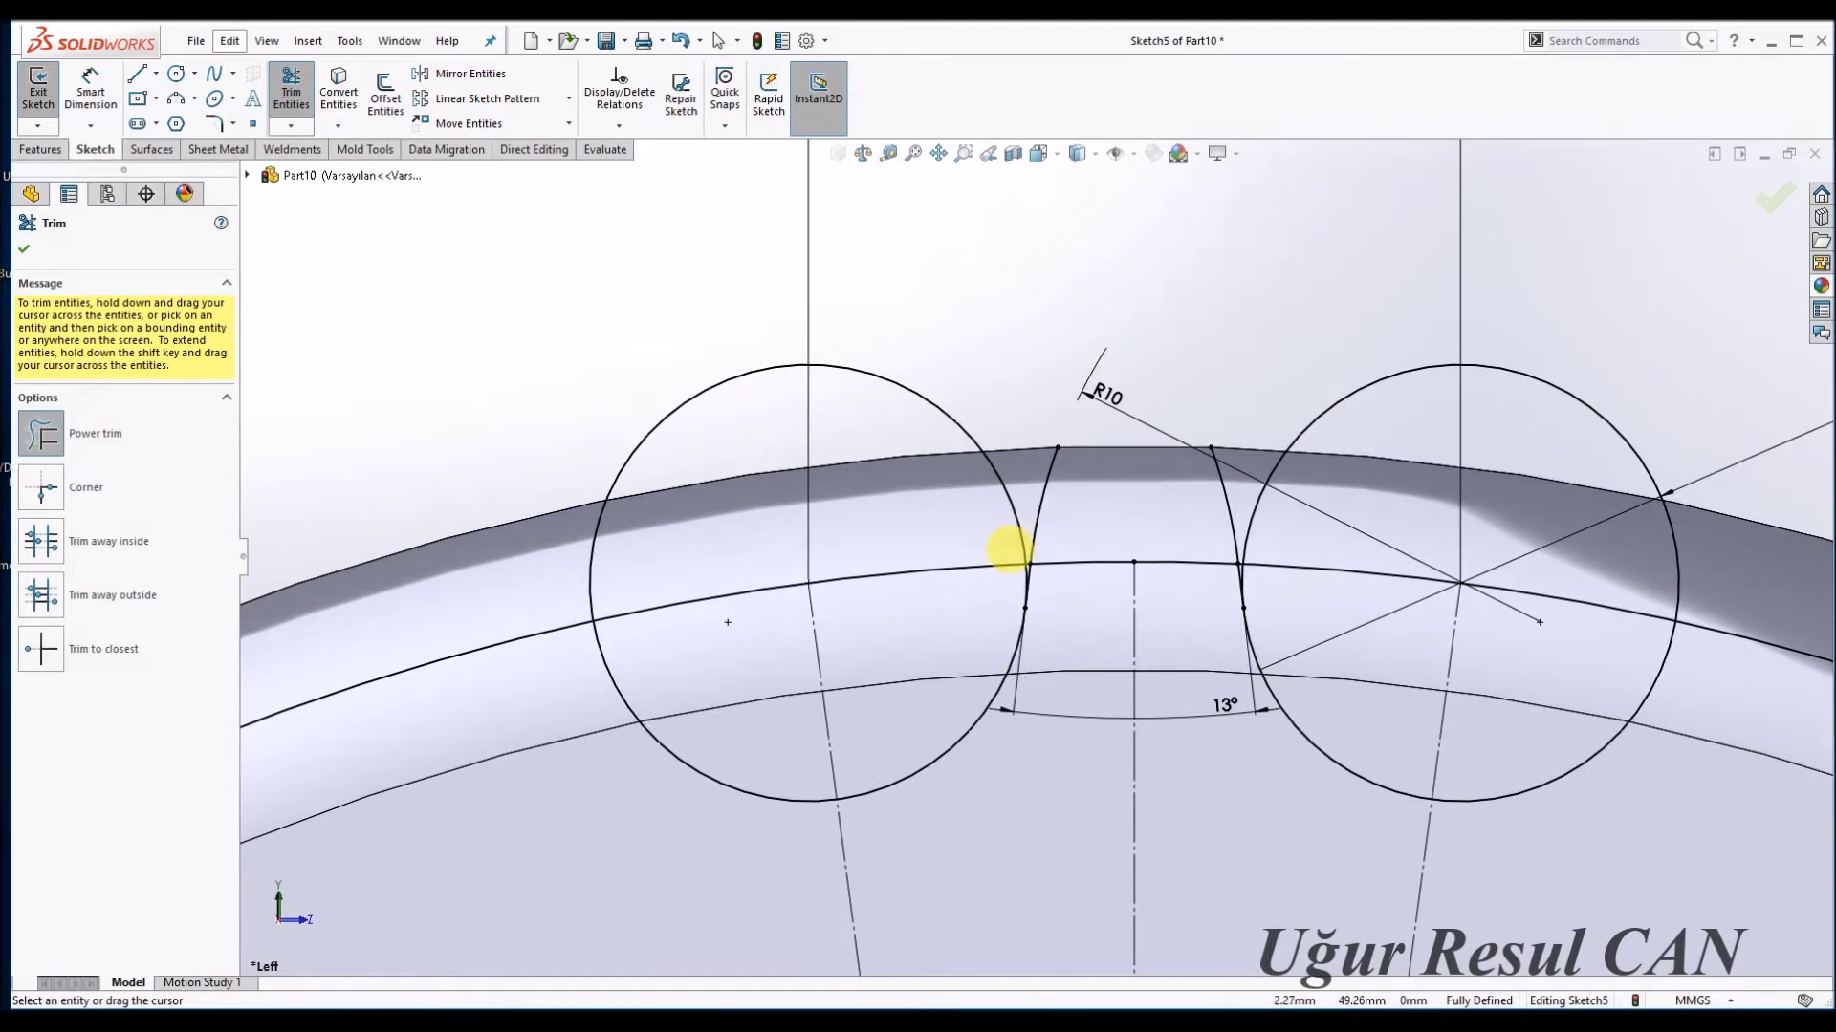
pyautogui.press('Escape')
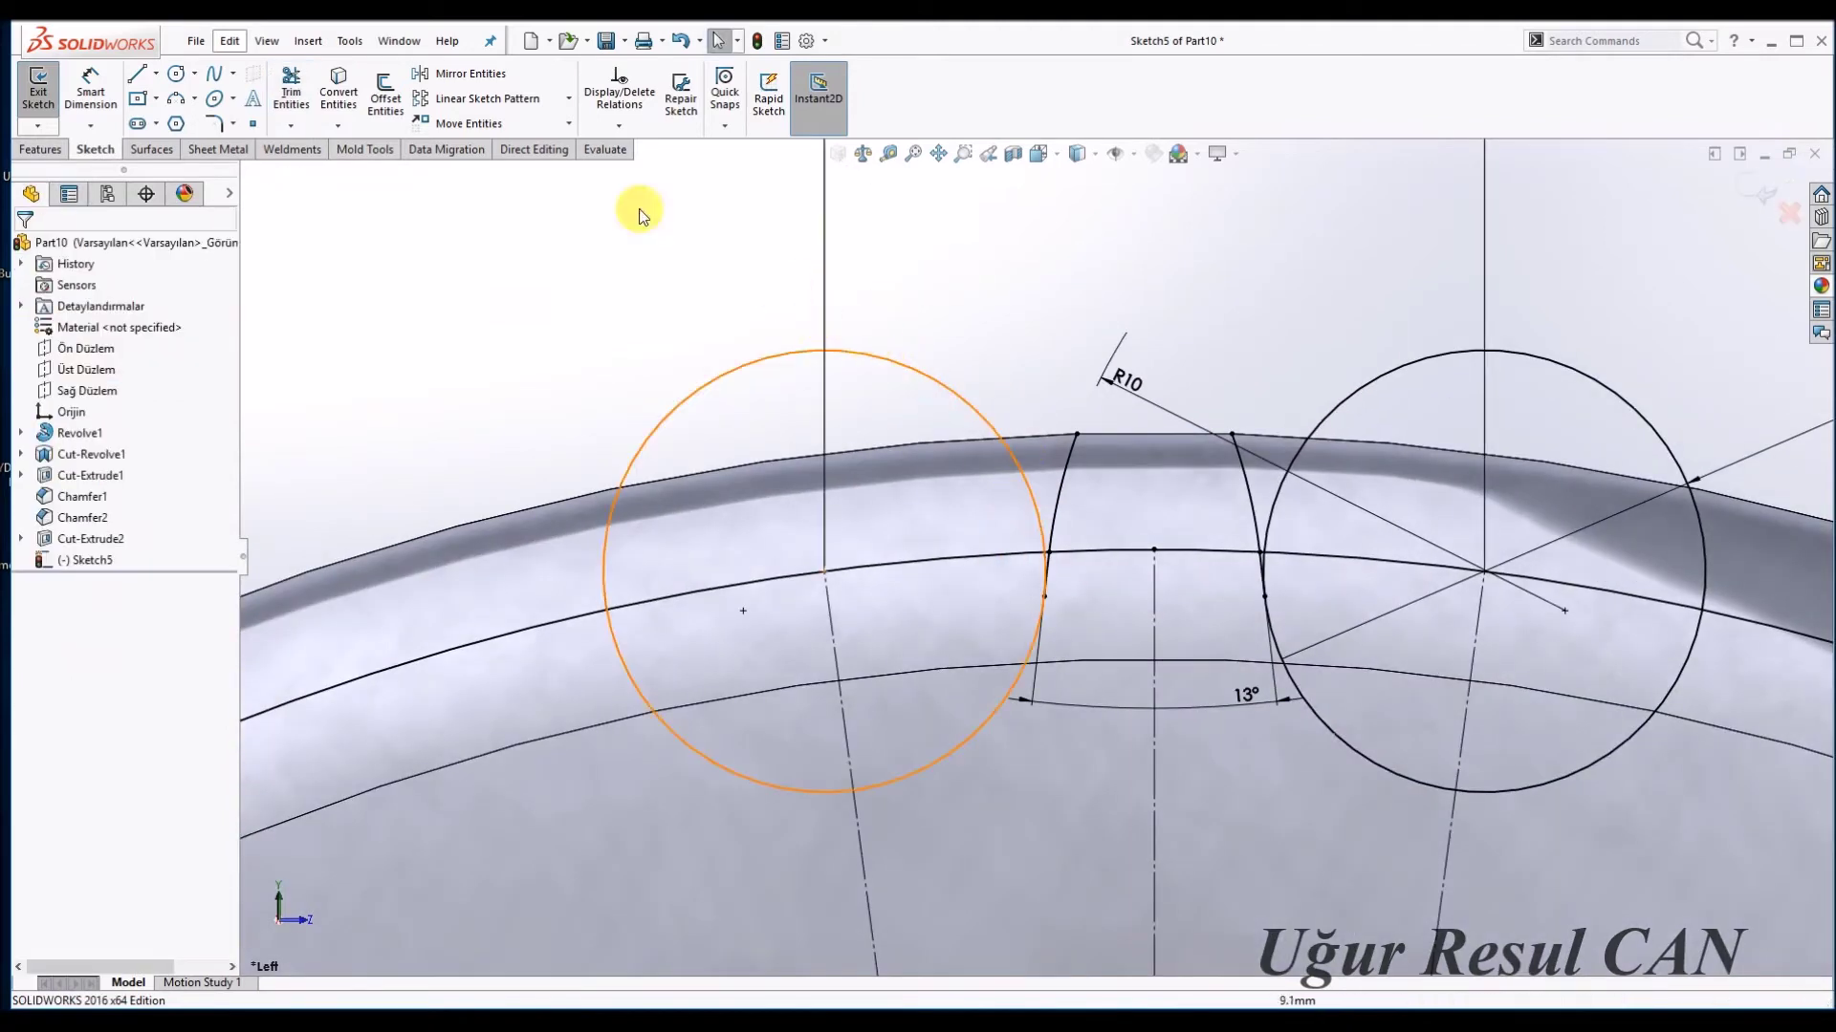
# Mirror the flank arc and line about the left circle's centerline, then exit Sketch5.
pyautogui.click(451, 78)
pyautogui.click(1068, 479)
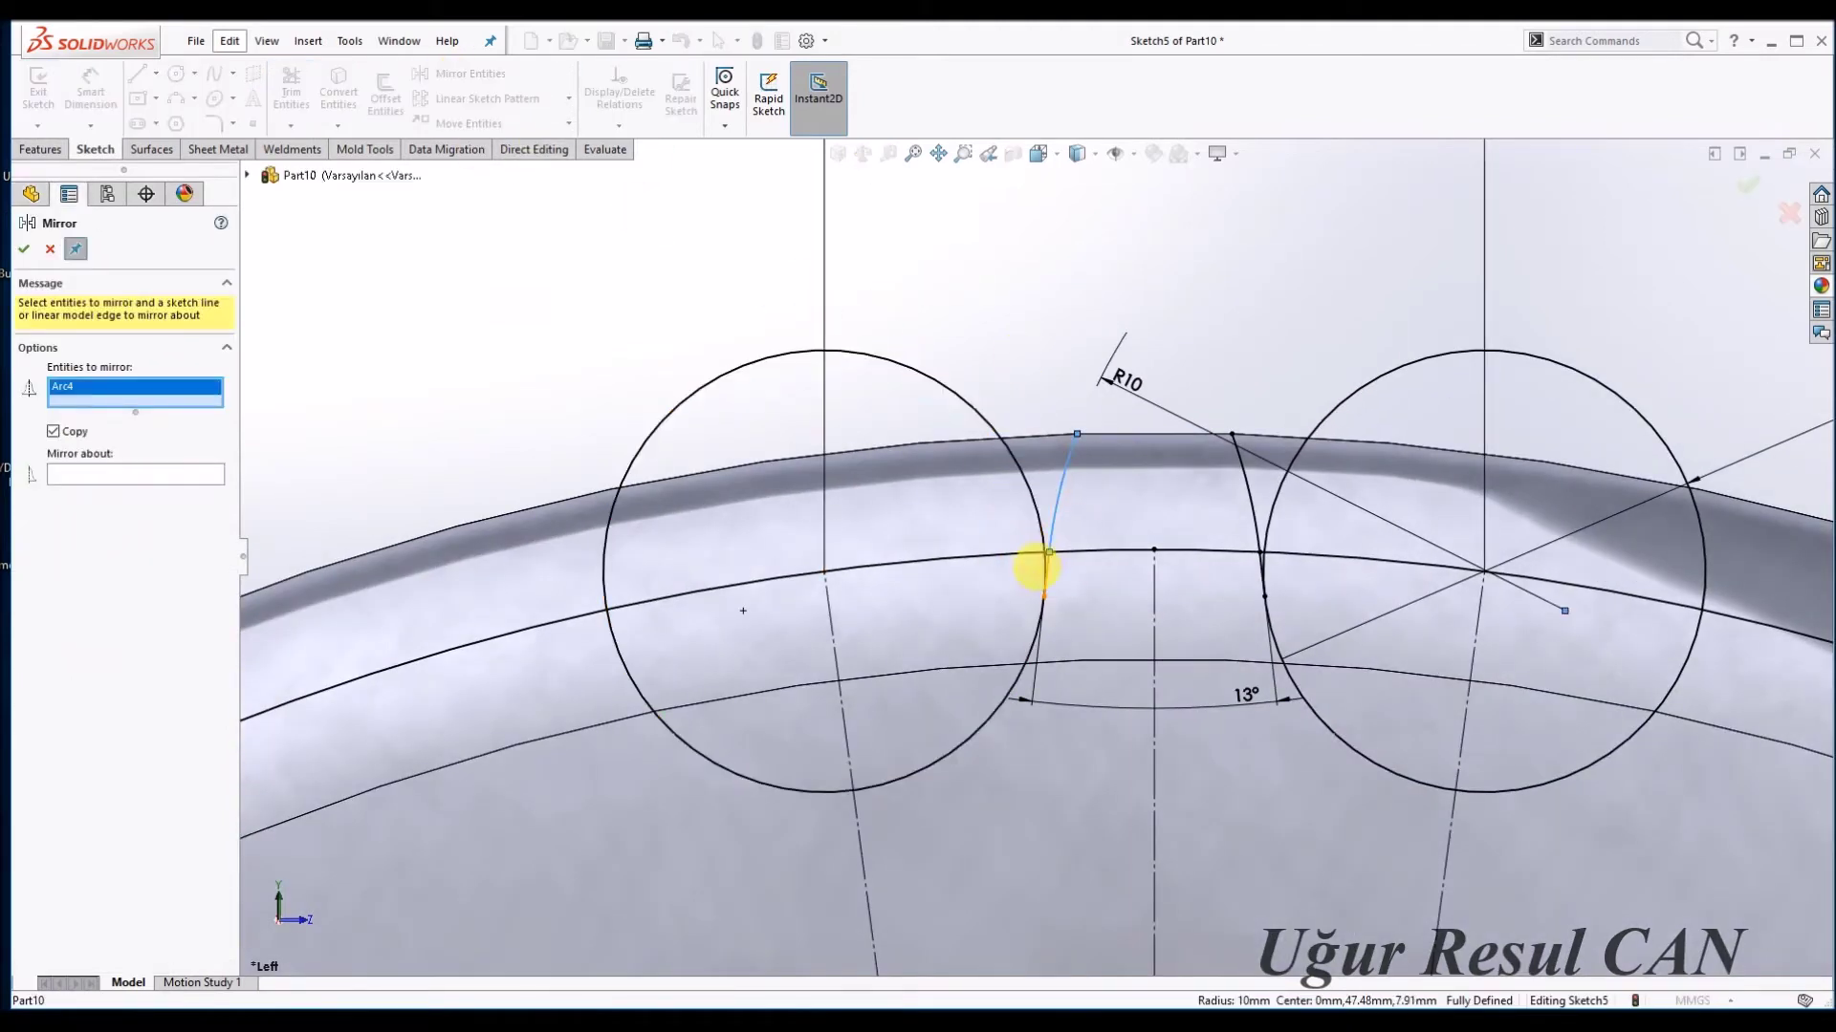
pyautogui.scroll(-2, 1051, 555)
pyautogui.click(1052, 564)
pyautogui.click(191, 491)
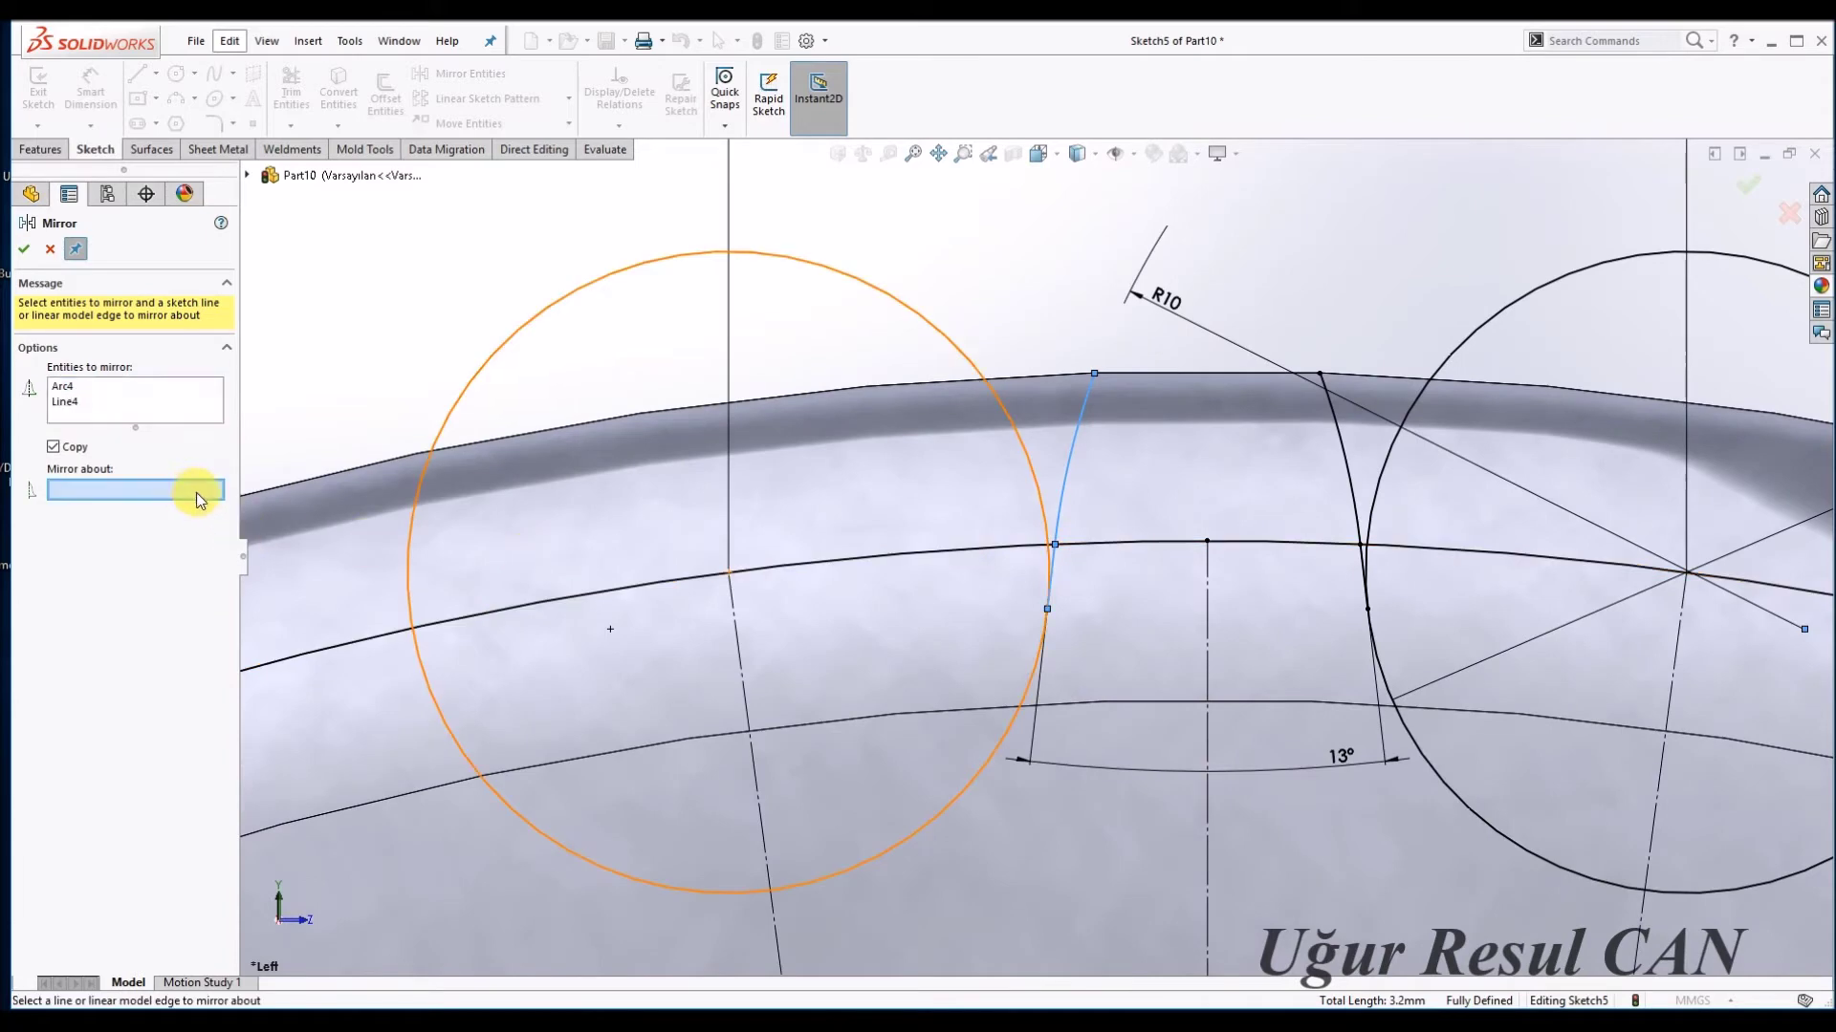
pyautogui.scroll(3, 1035, 555)
pyautogui.click(886, 769)
pyautogui.rightClick(885, 768)
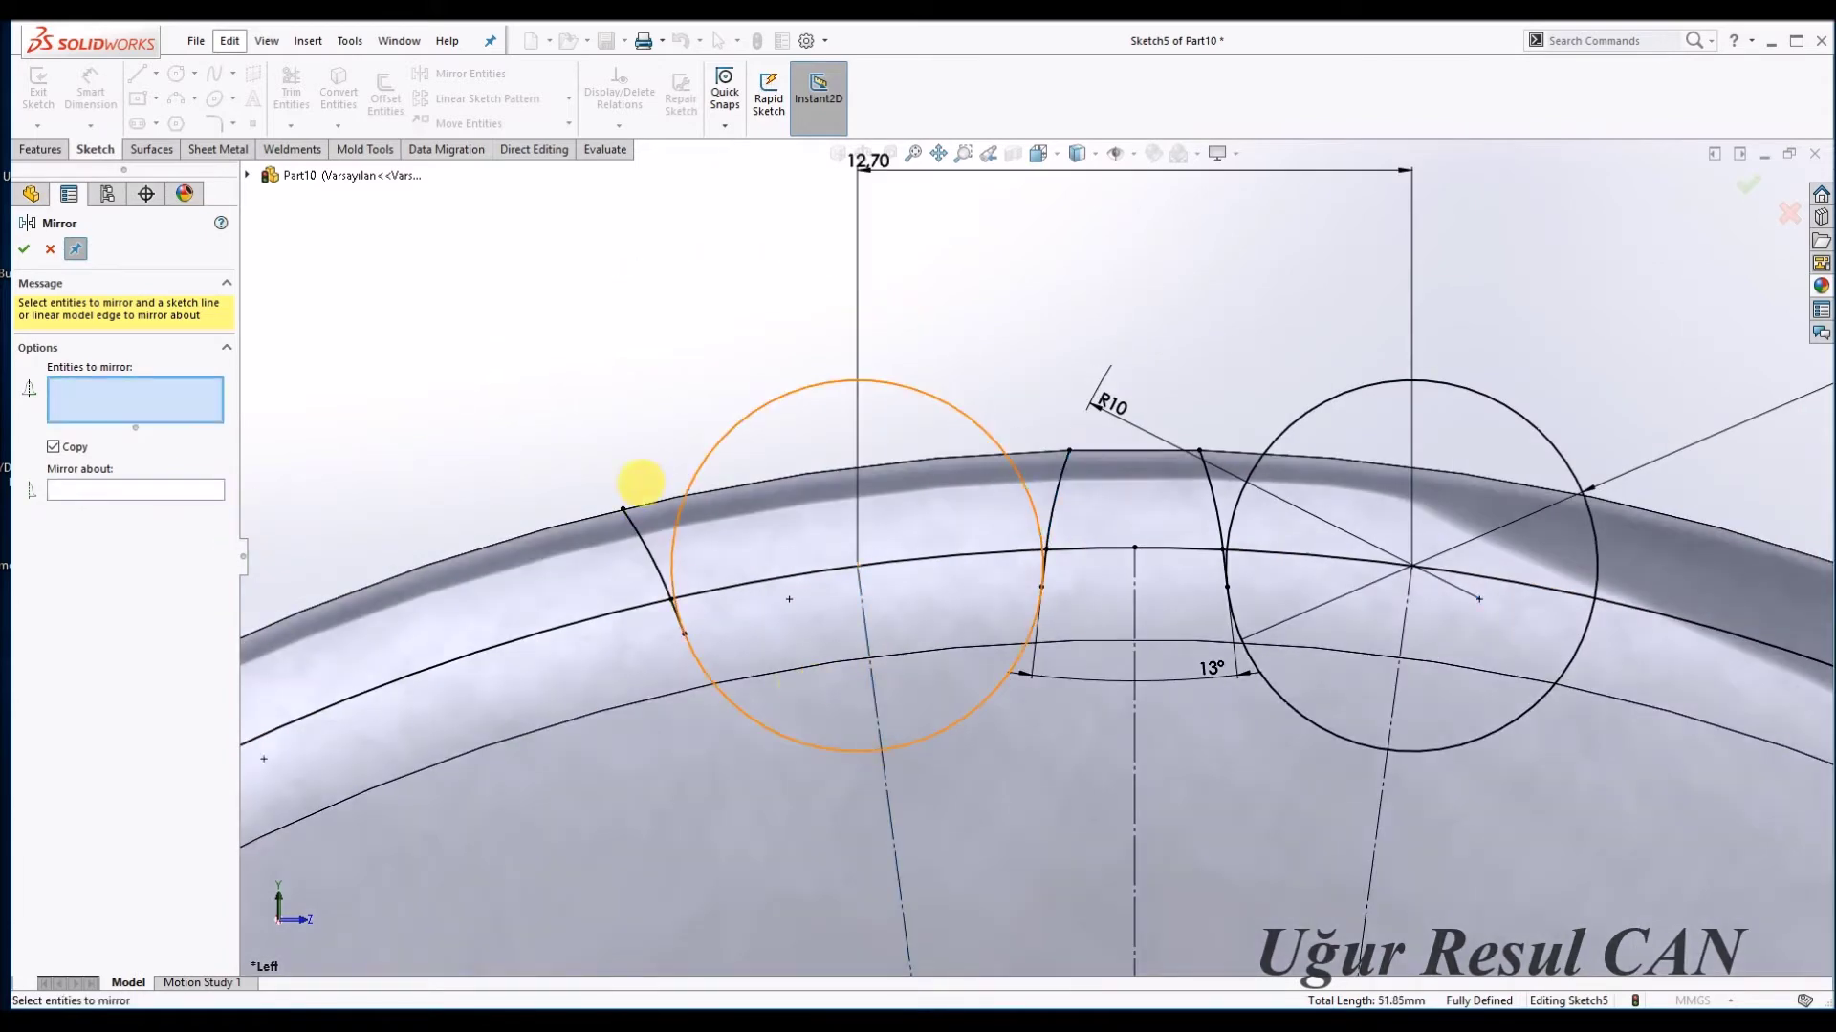
pyautogui.click(24, 249)
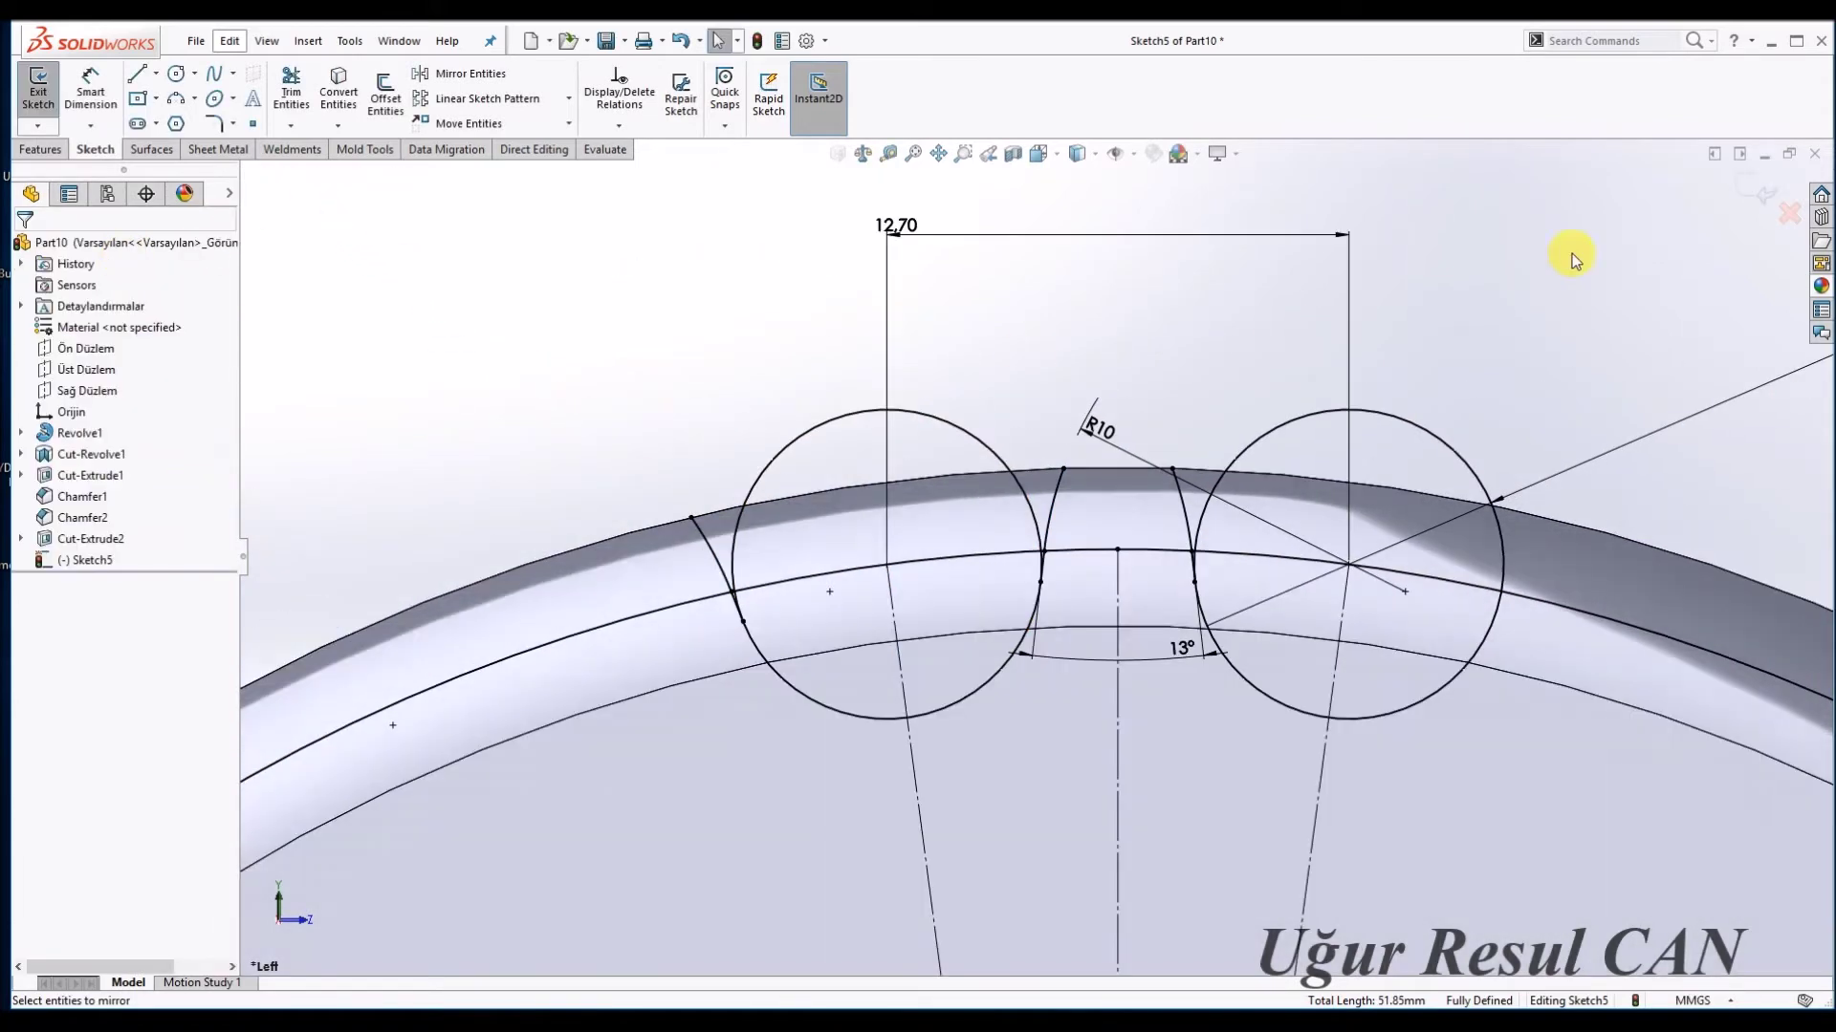
pyautogui.click(1747, 183)
# Convert the tooth-gap outline into a new sketch on the Üst Düzlem plane.
pyautogui.click(271, 304)
pyautogui.click(86, 348)
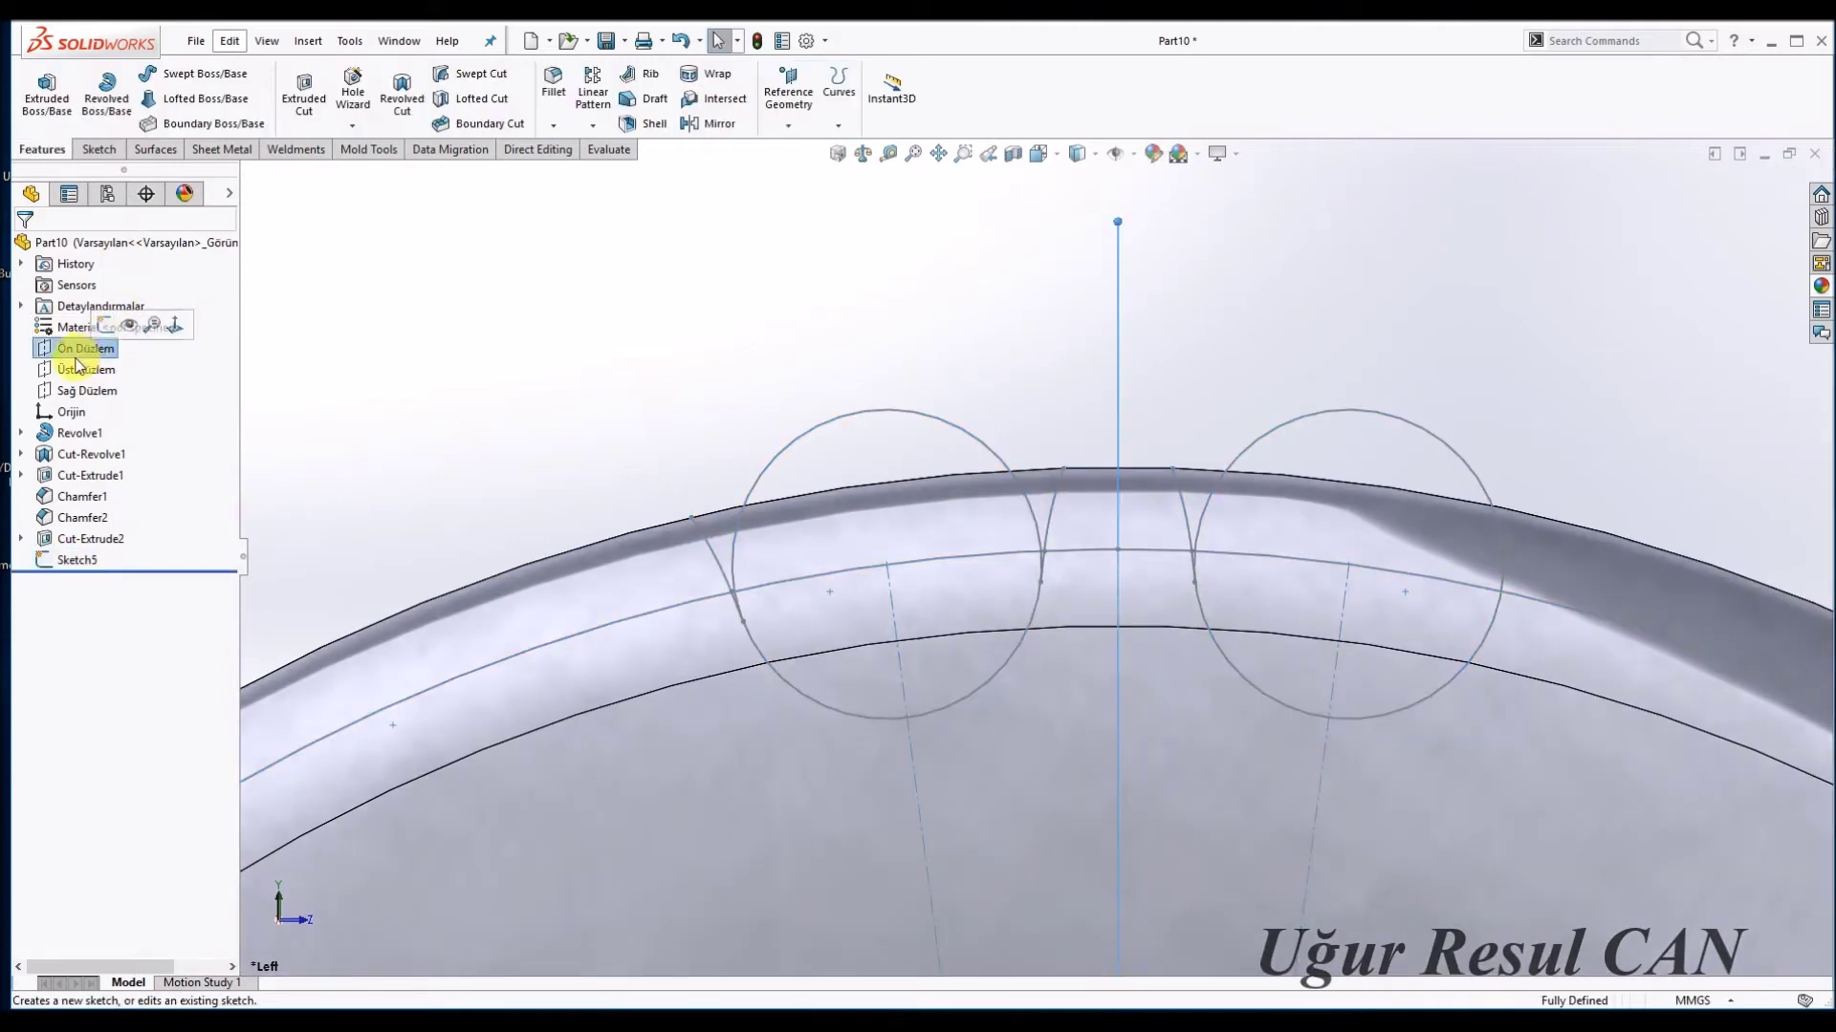
pyautogui.click(97, 352)
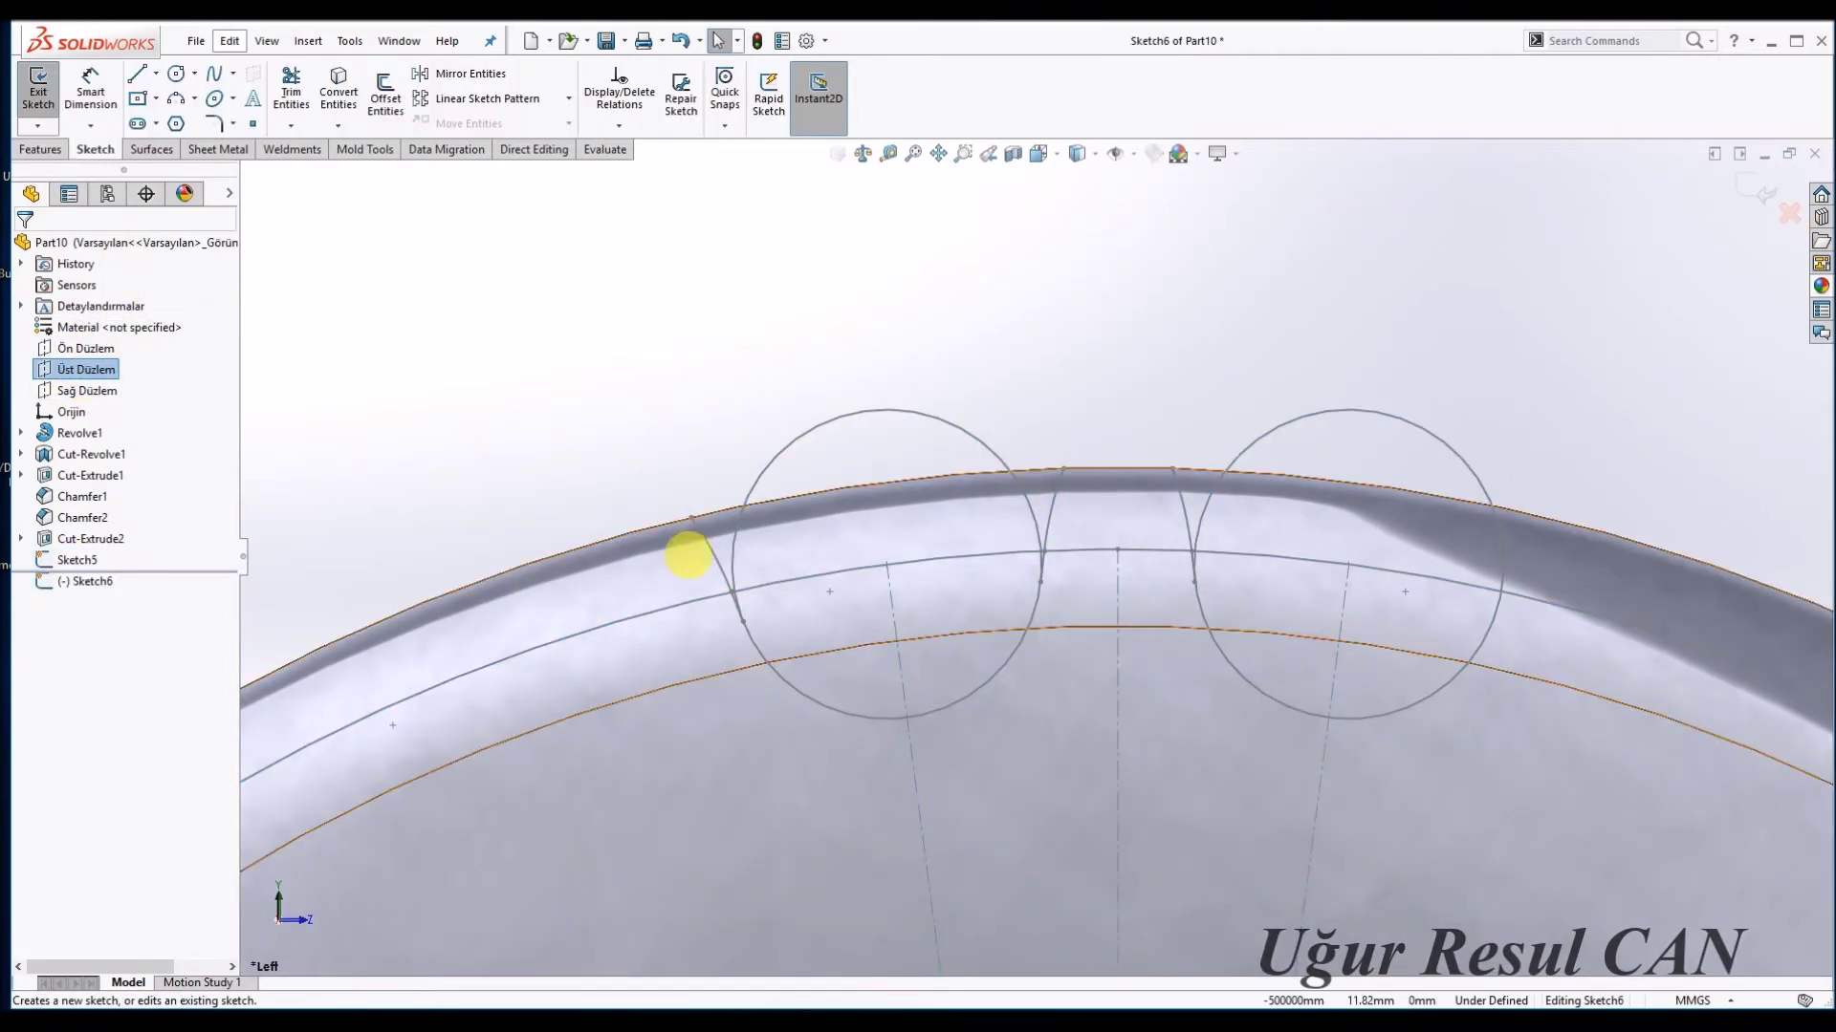
pyautogui.scroll(-2, 733, 612)
pyautogui.scroll(-2, 774, 597)
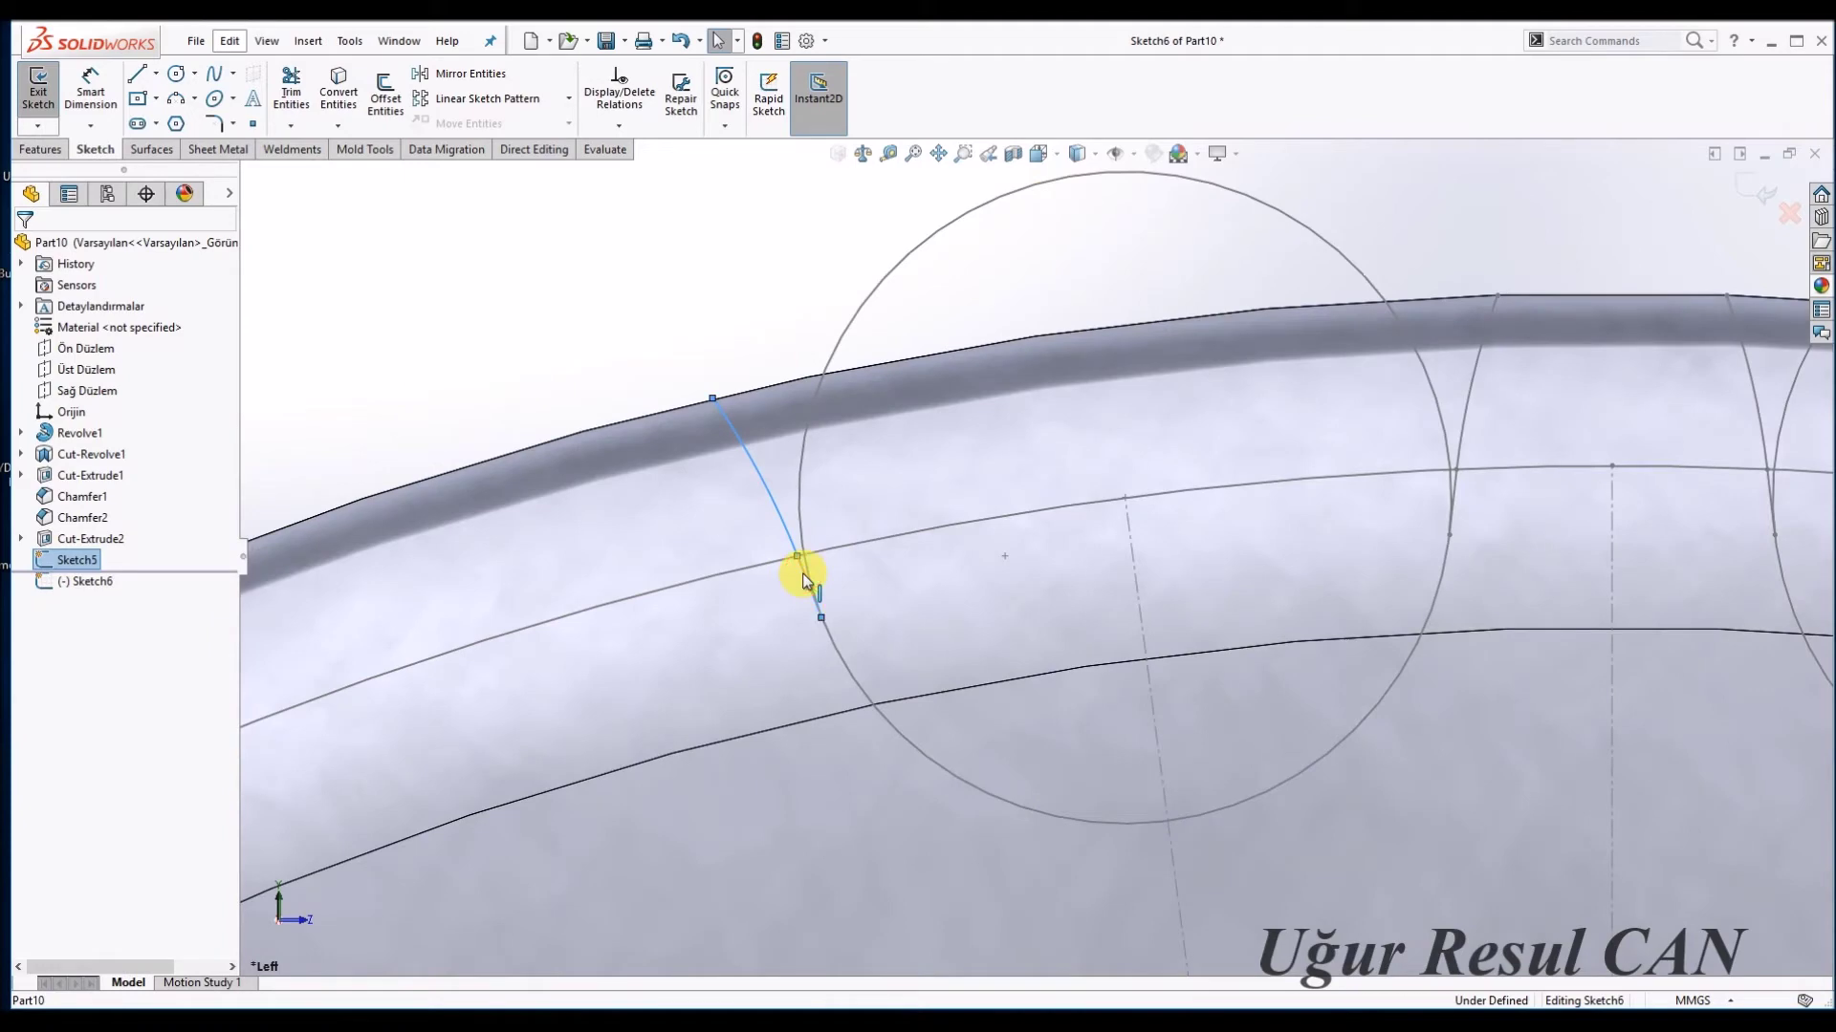
pyautogui.scroll(2, 1042, 555)
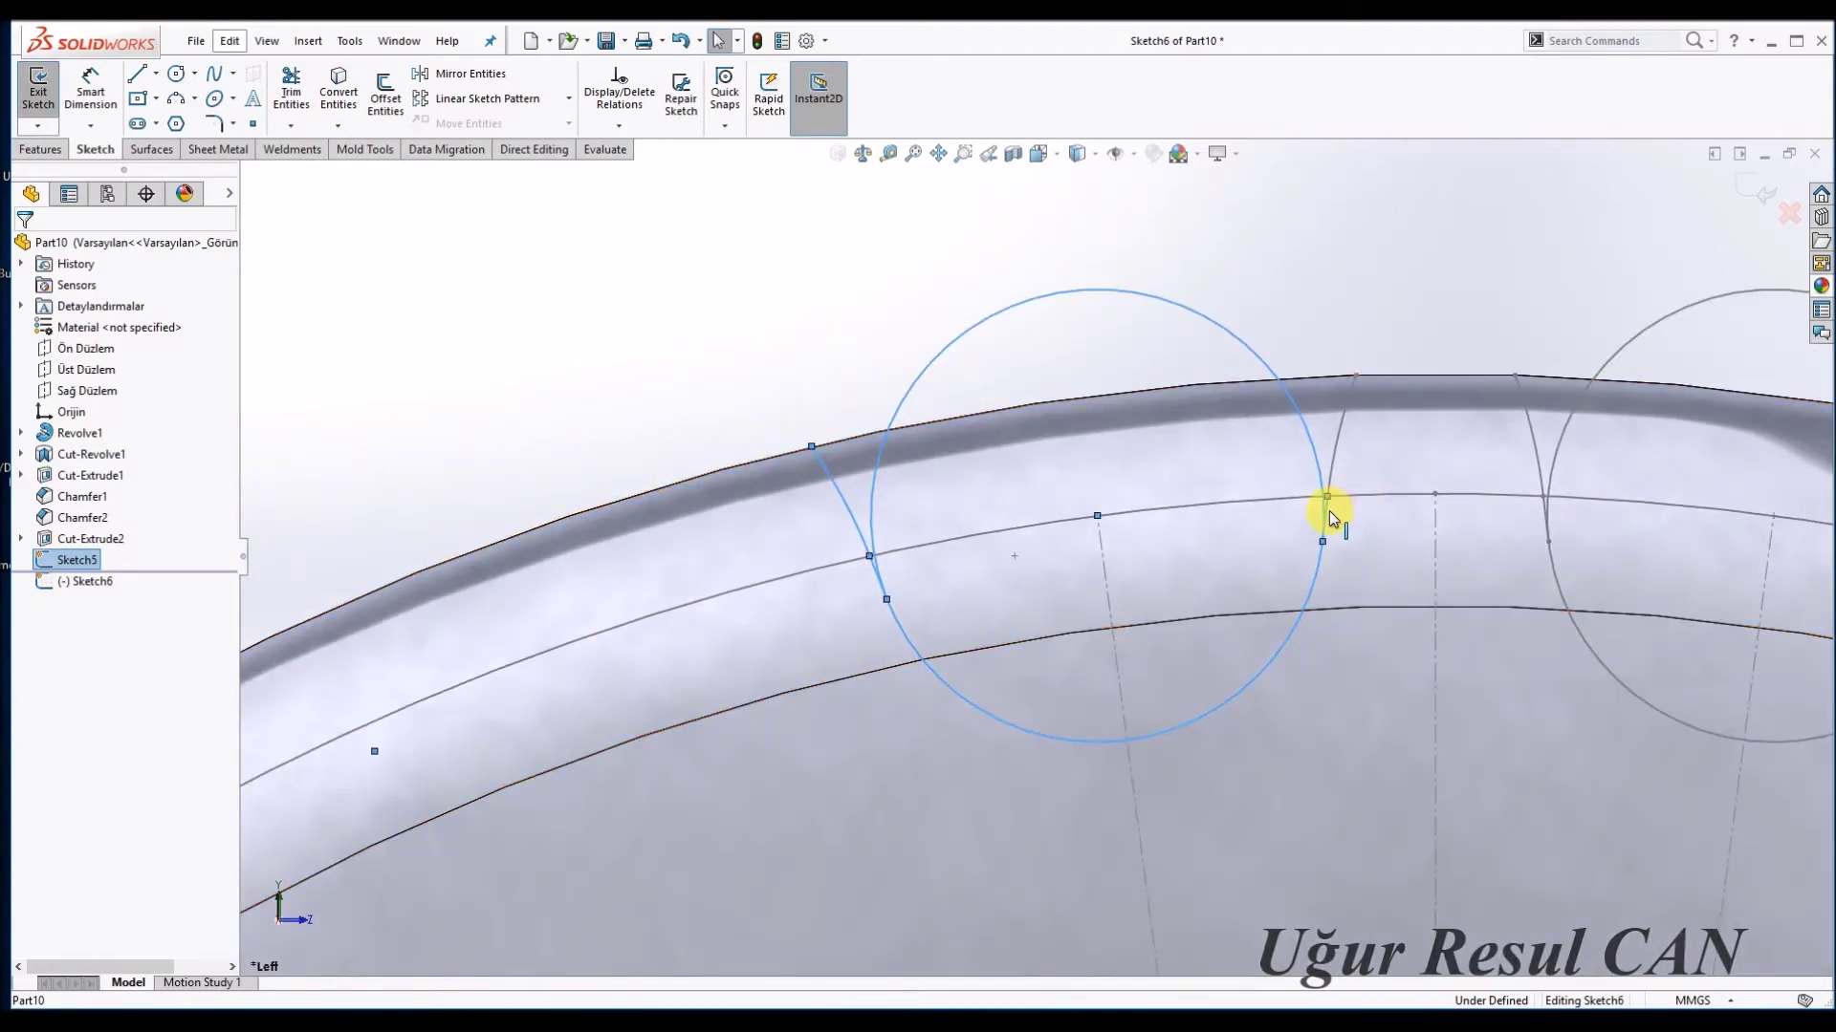
pyautogui.scroll(2, 1348, 478)
pyautogui.click(1361, 496)
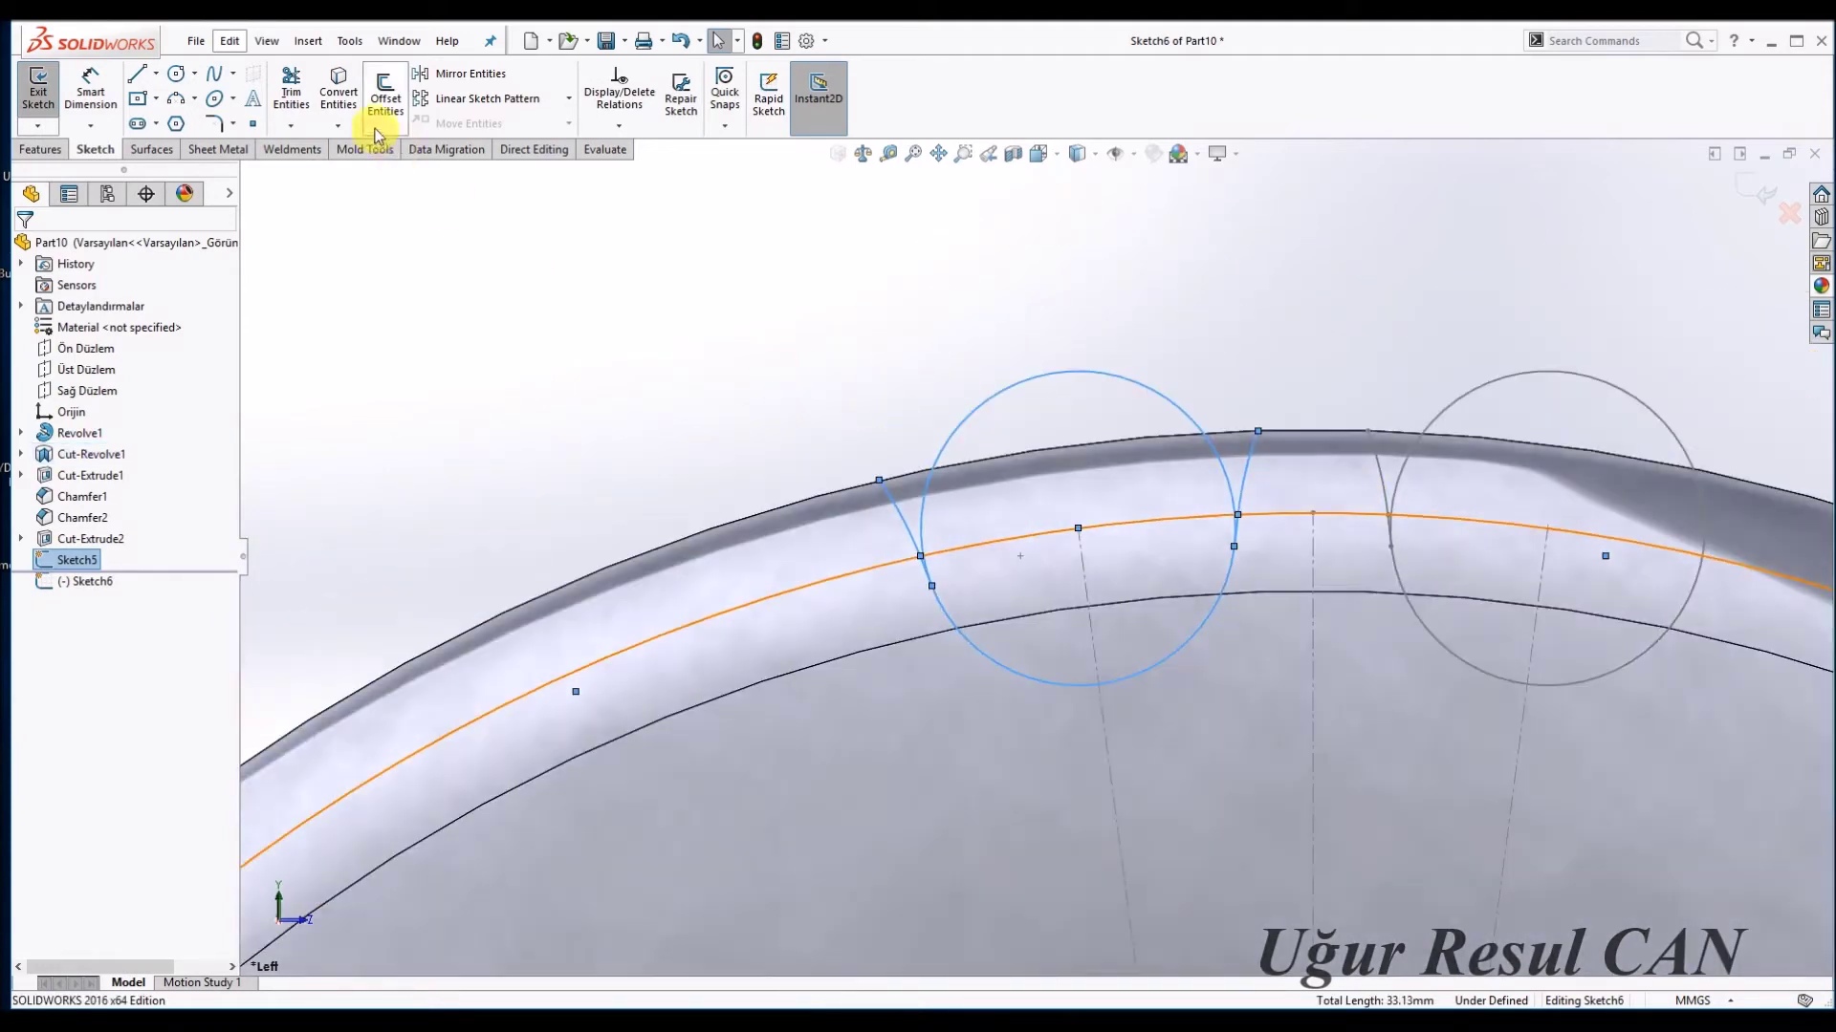
pyautogui.click(339, 96)
pyautogui.scroll(-1, 676, 237)
pyautogui.scroll(-1, 1579, 249)
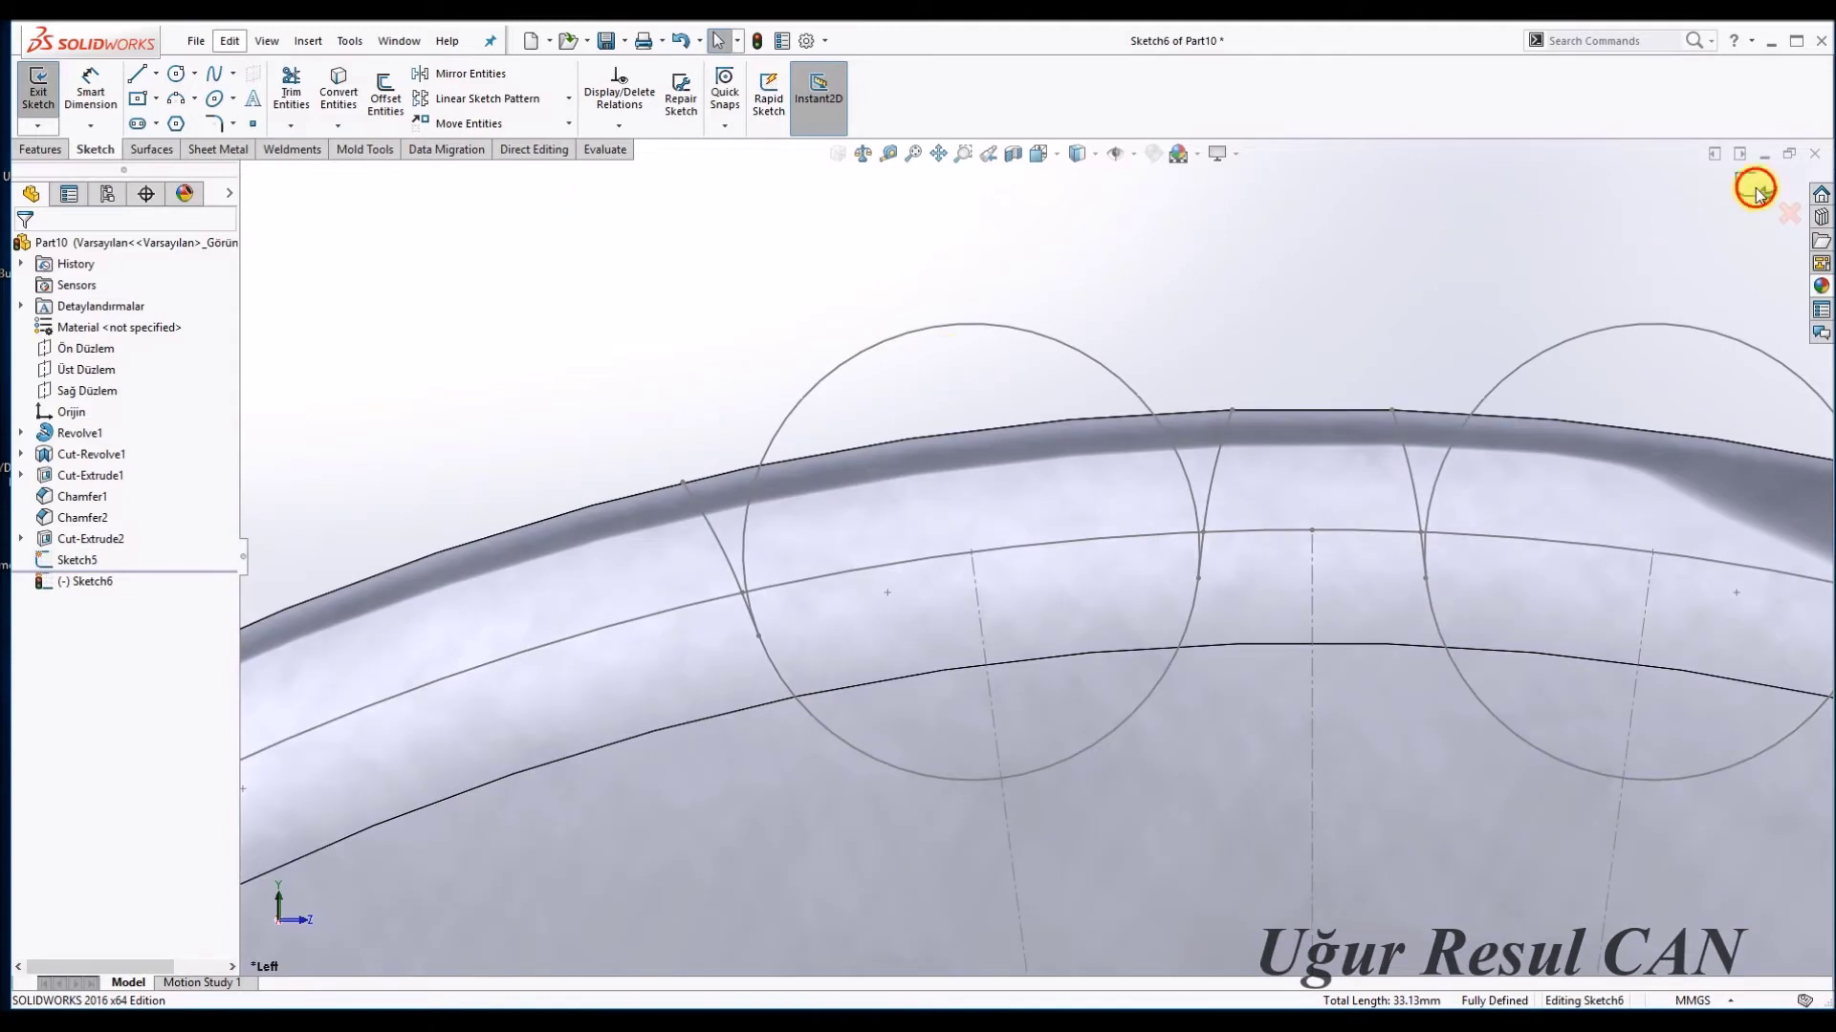
pyautogui.click(1757, 194)
# Hide Sketch5, then reopen and delete Sketch6.
pyautogui.click(94, 540)
pyautogui.click(77, 581)
pyautogui.click(95, 530)
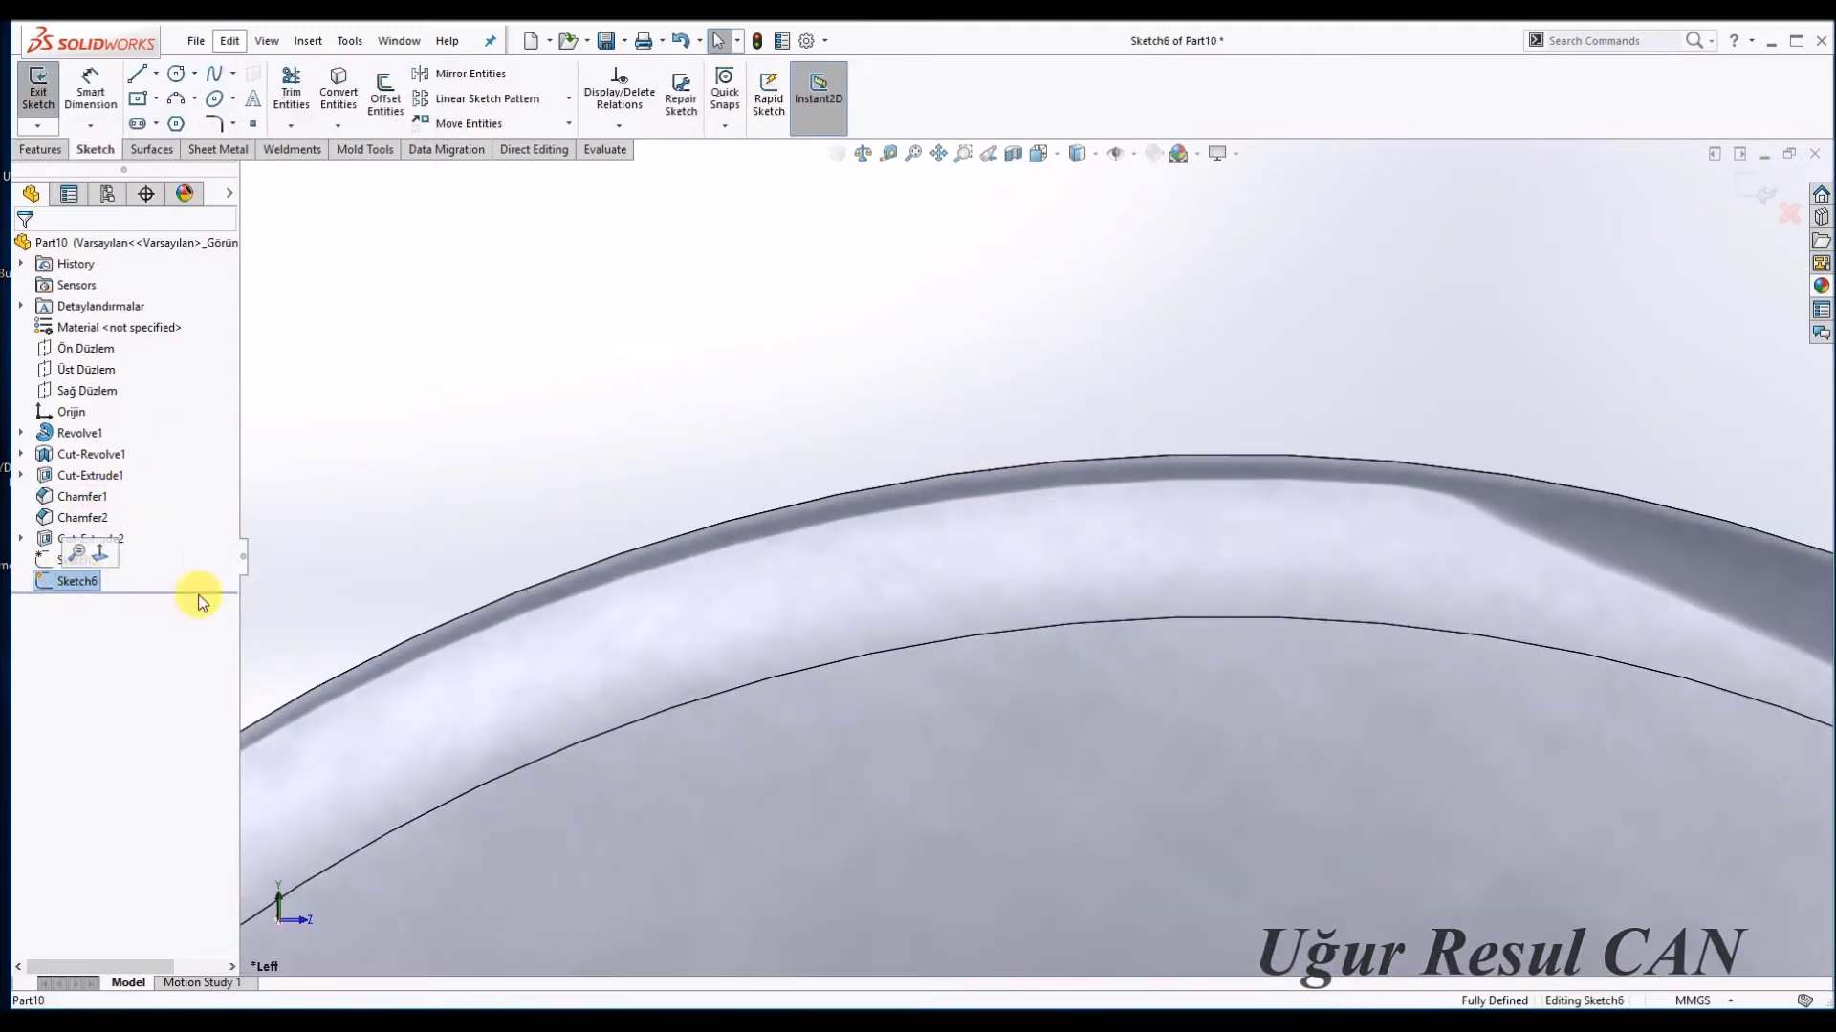
pyautogui.scroll(3, 1151, 679)
pyautogui.scroll(2, 1179, 735)
pyautogui.scroll(-2, 1128, 704)
pyautogui.click(1761, 191)
pyautogui.press('Delete')
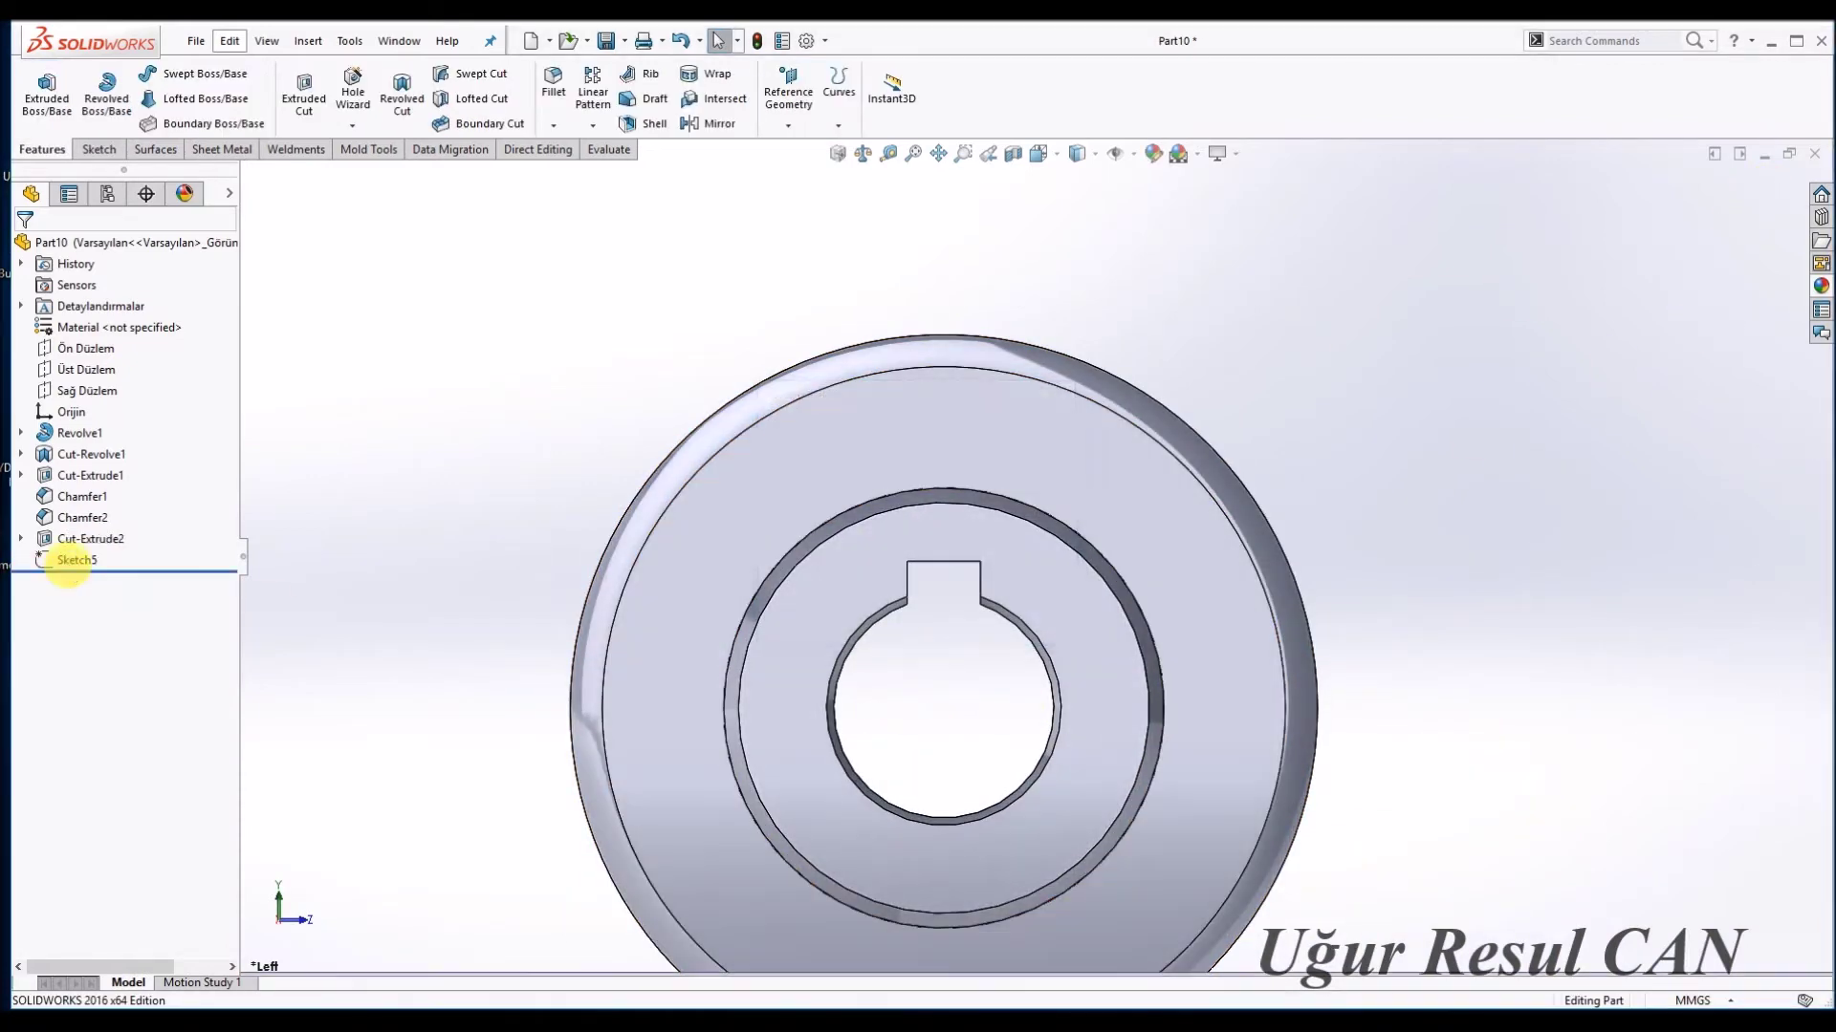
# Start a sketch on the sprocket face, add a spline, and convert the tooth outline.
pyautogui.click(922, 422)
pyautogui.click(986, 367)
pyautogui.click(81, 560)
pyautogui.click(115, 533)
pyautogui.scroll(-3, 956, 383)
pyautogui.scroll(-2, 842, 412)
pyautogui.click(838, 413)
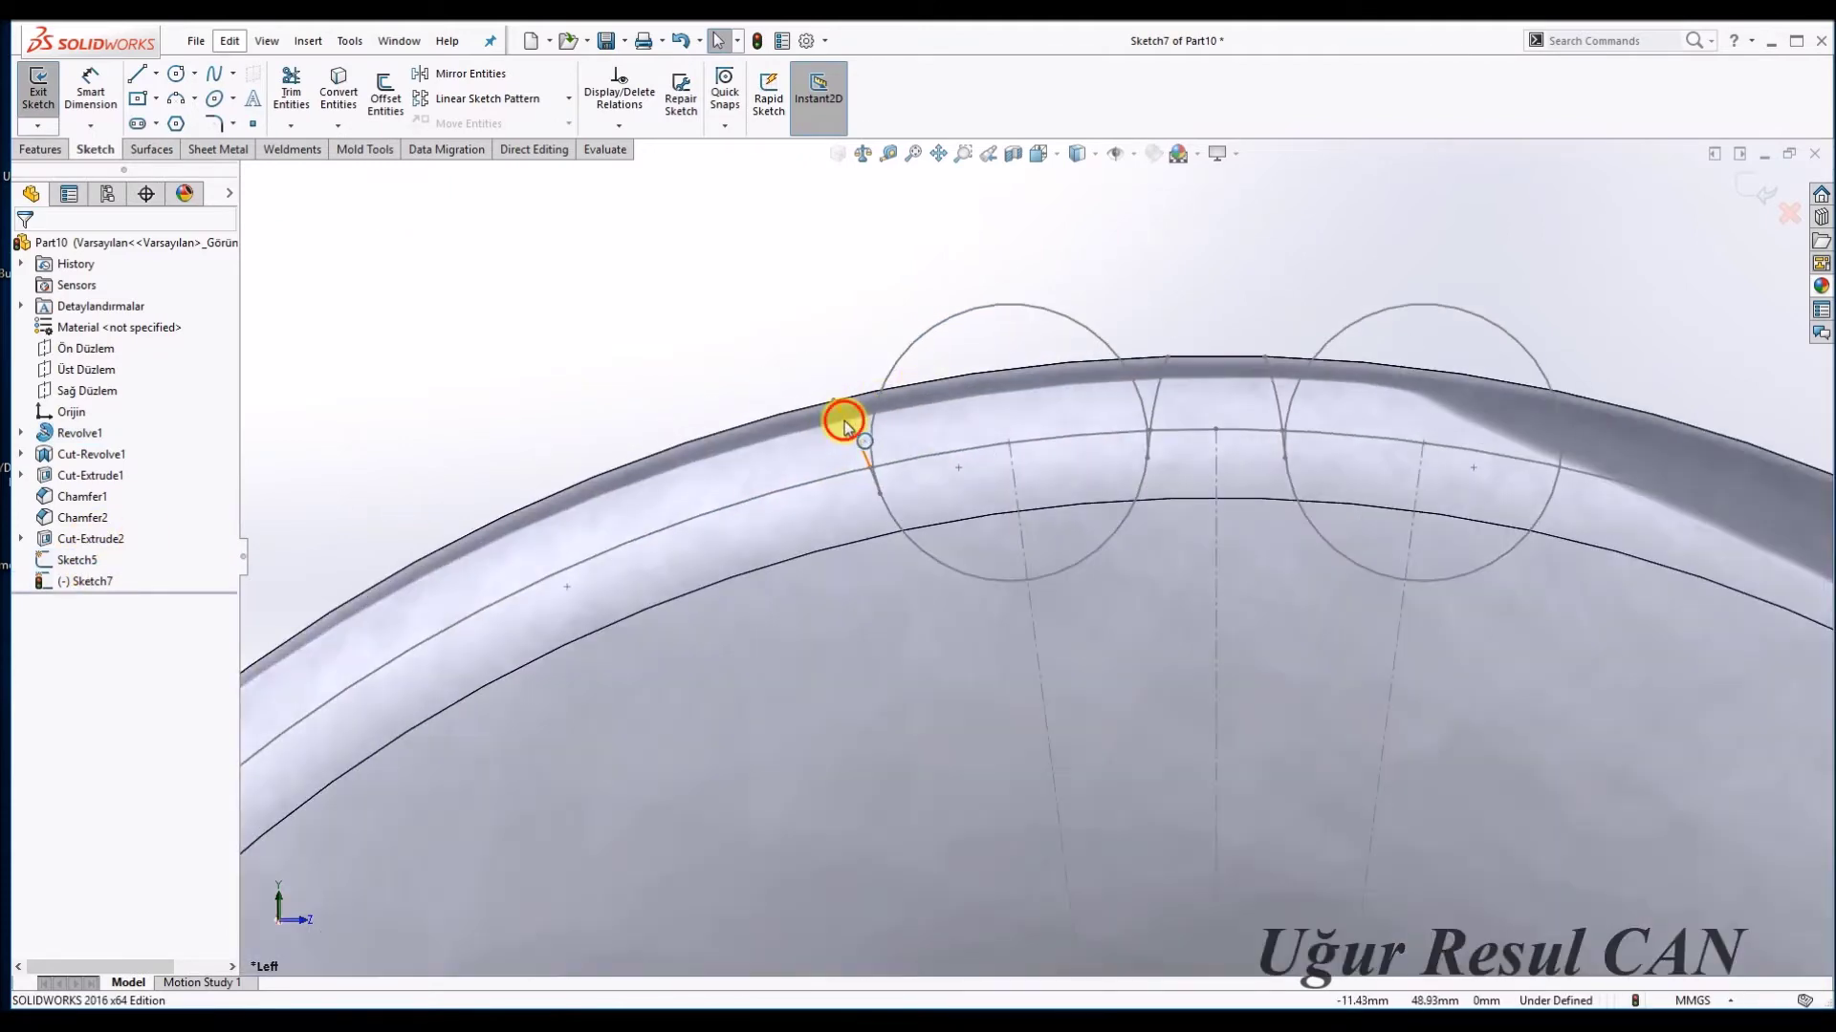
pyautogui.scroll(-3, 869, 483)
pyautogui.click(869, 450)
pyautogui.doubleClick(898, 528)
pyautogui.scroll(2, 1262, 459)
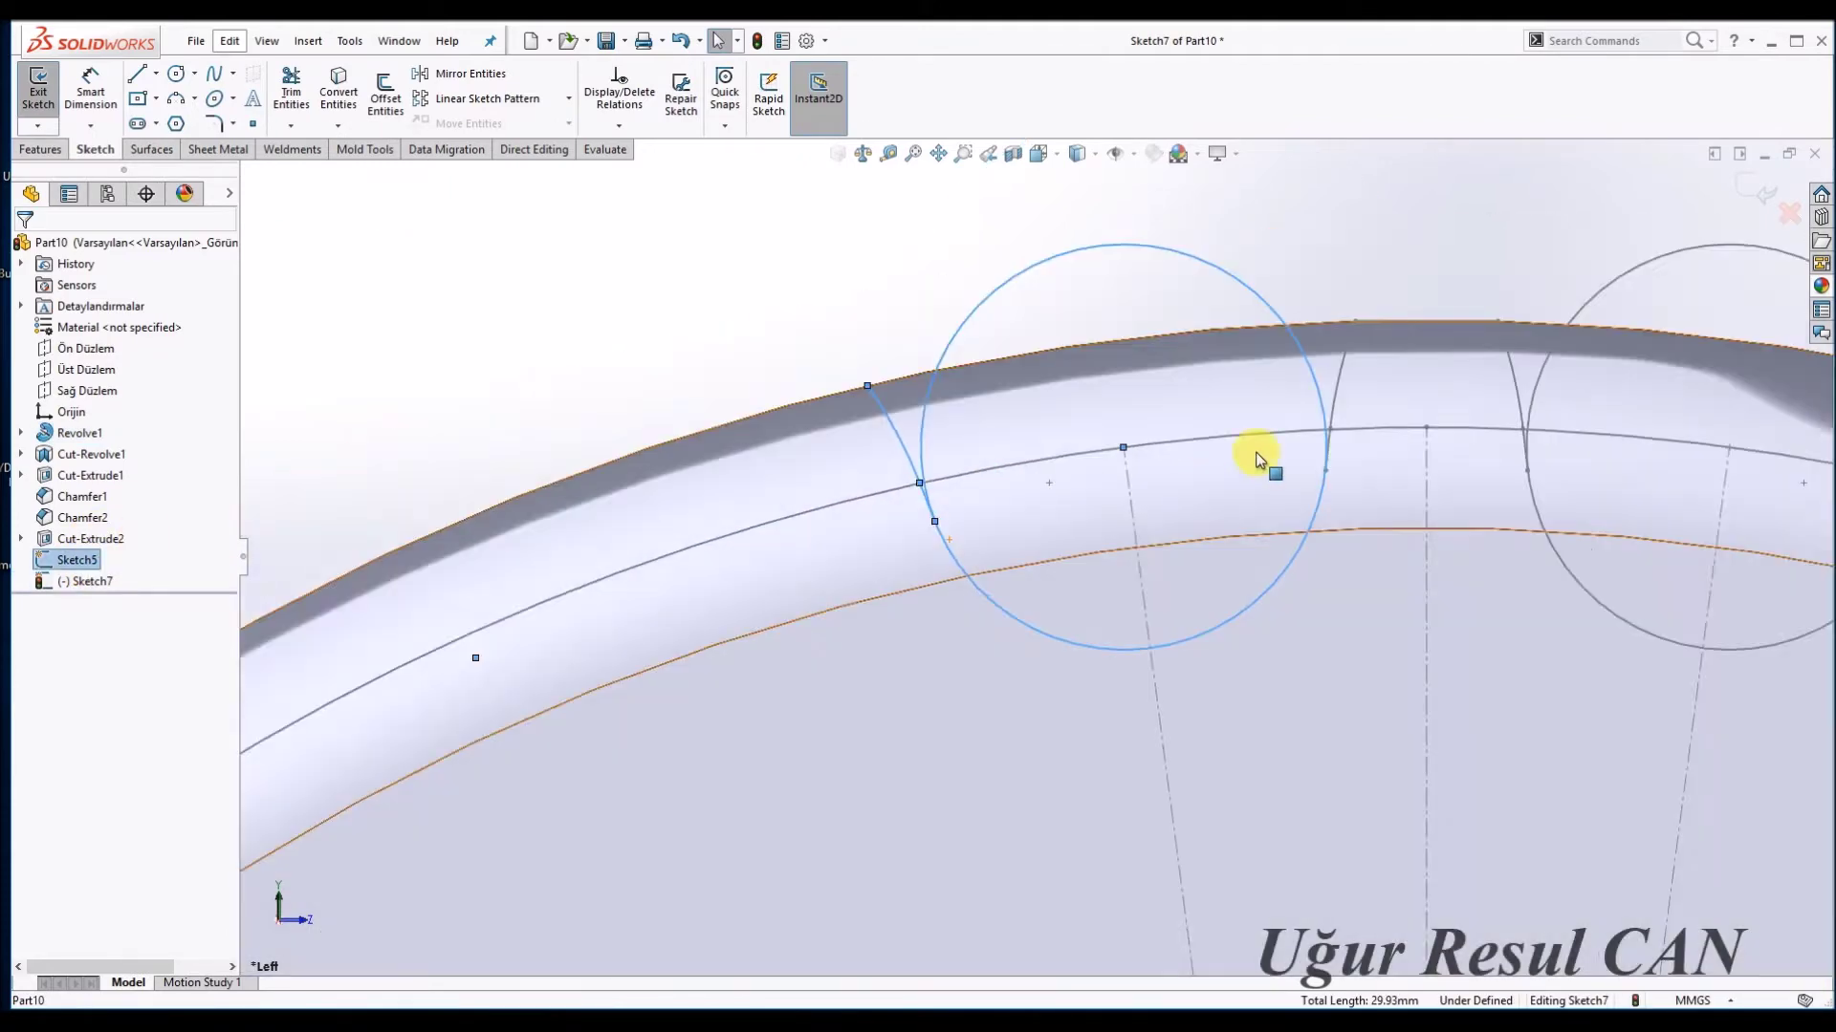
pyautogui.scroll(-2, 1336, 449)
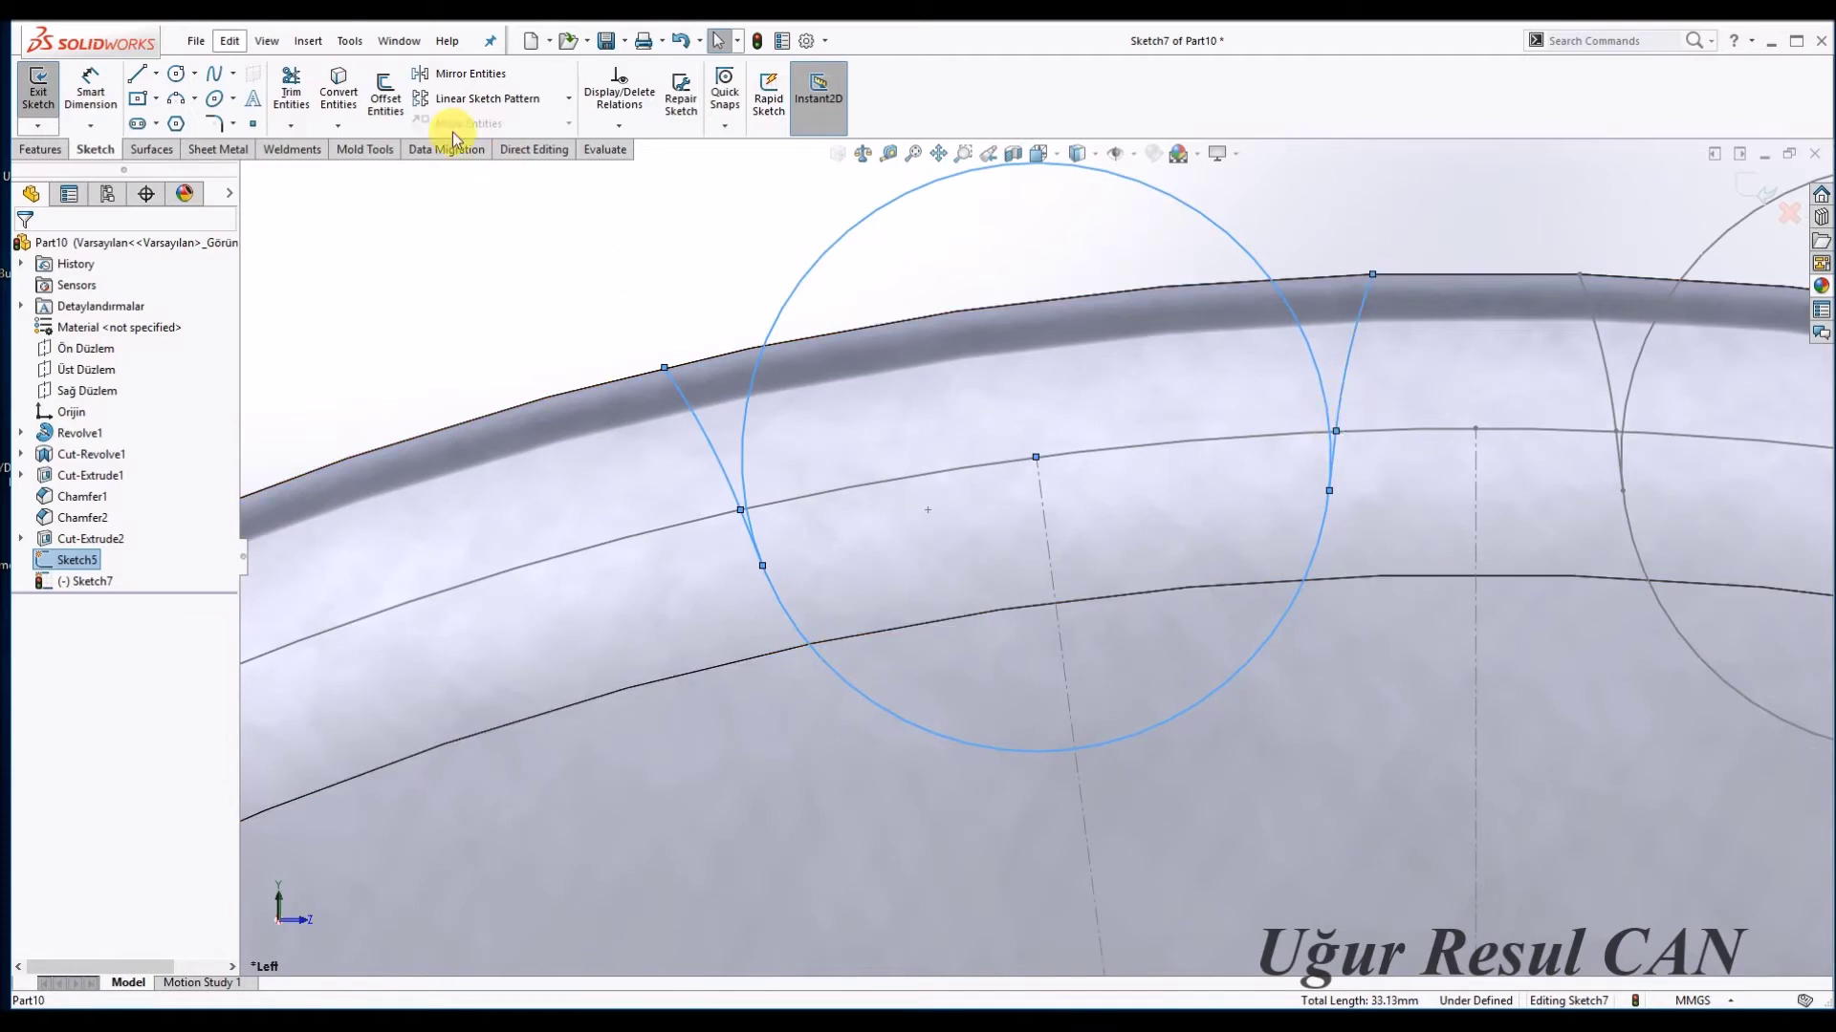
pyautogui.click(336, 107)
pyautogui.scroll(3, 1106, 450)
pyautogui.scroll(-2, 1163, 463)
# Draw a three-point arc along the rim to close the tooth-gap profile.
pyautogui.press('l')
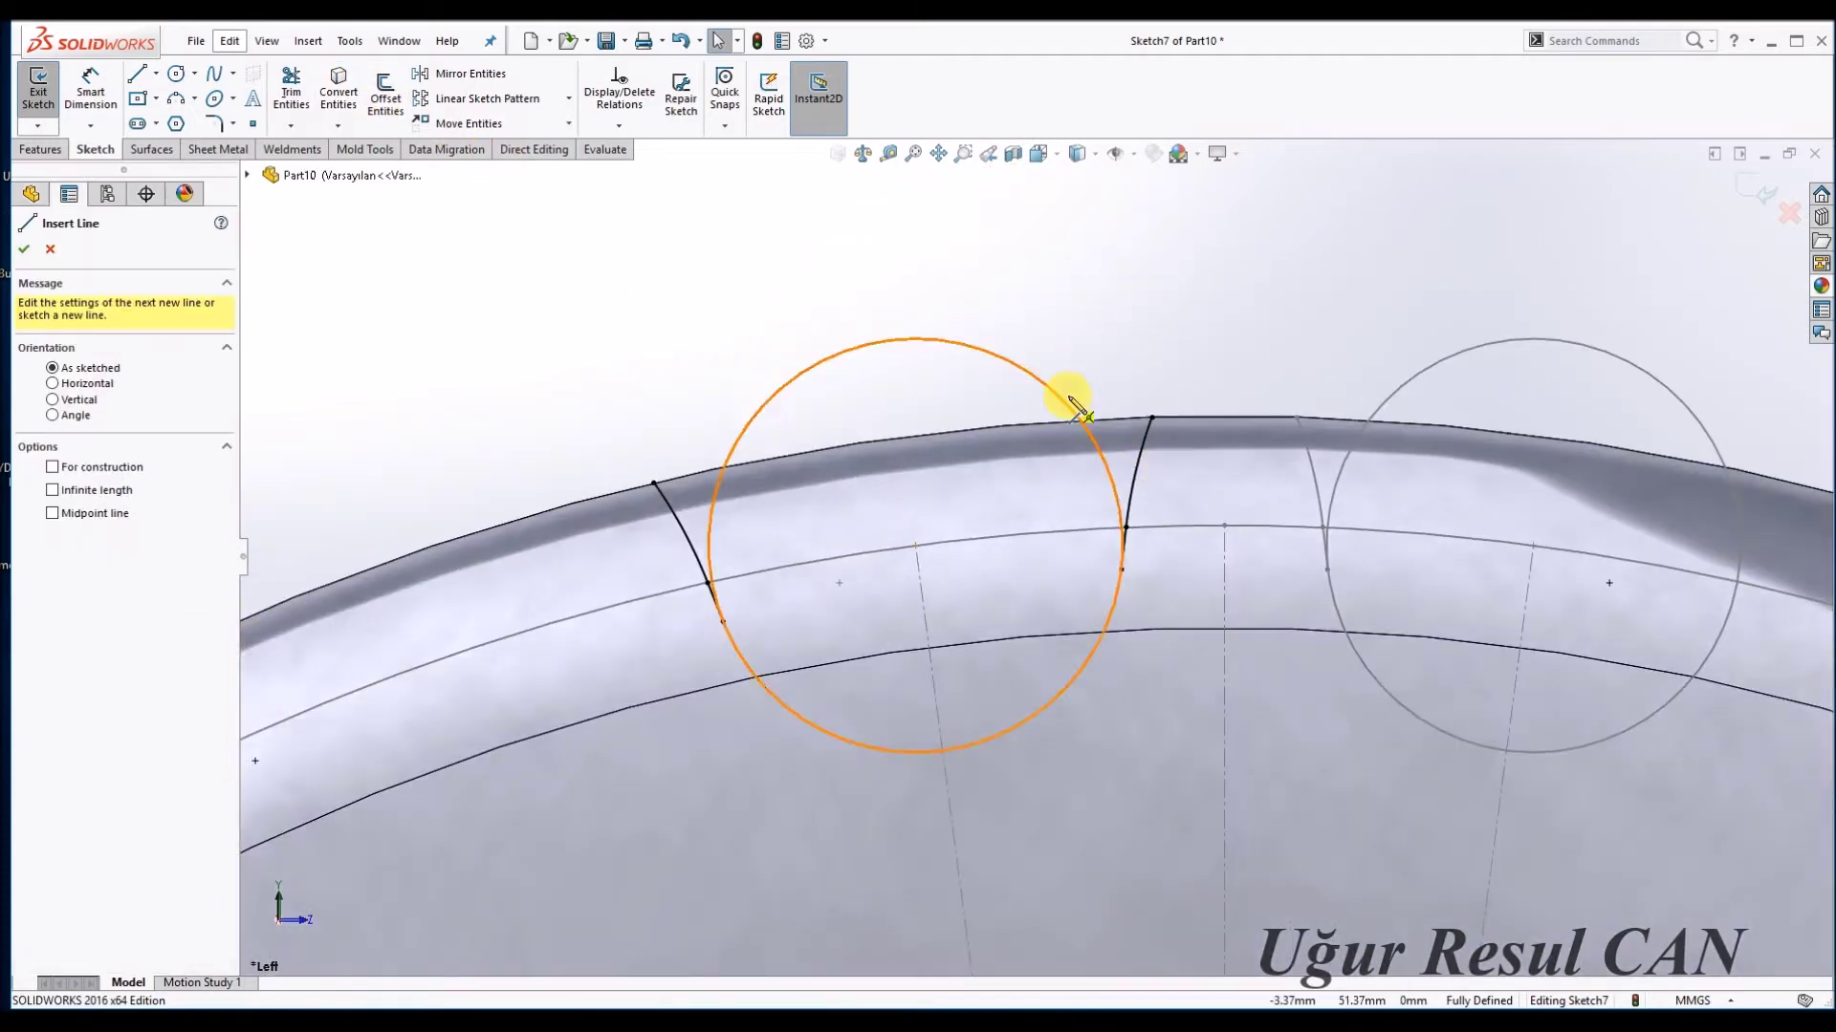
pyautogui.click(1150, 419)
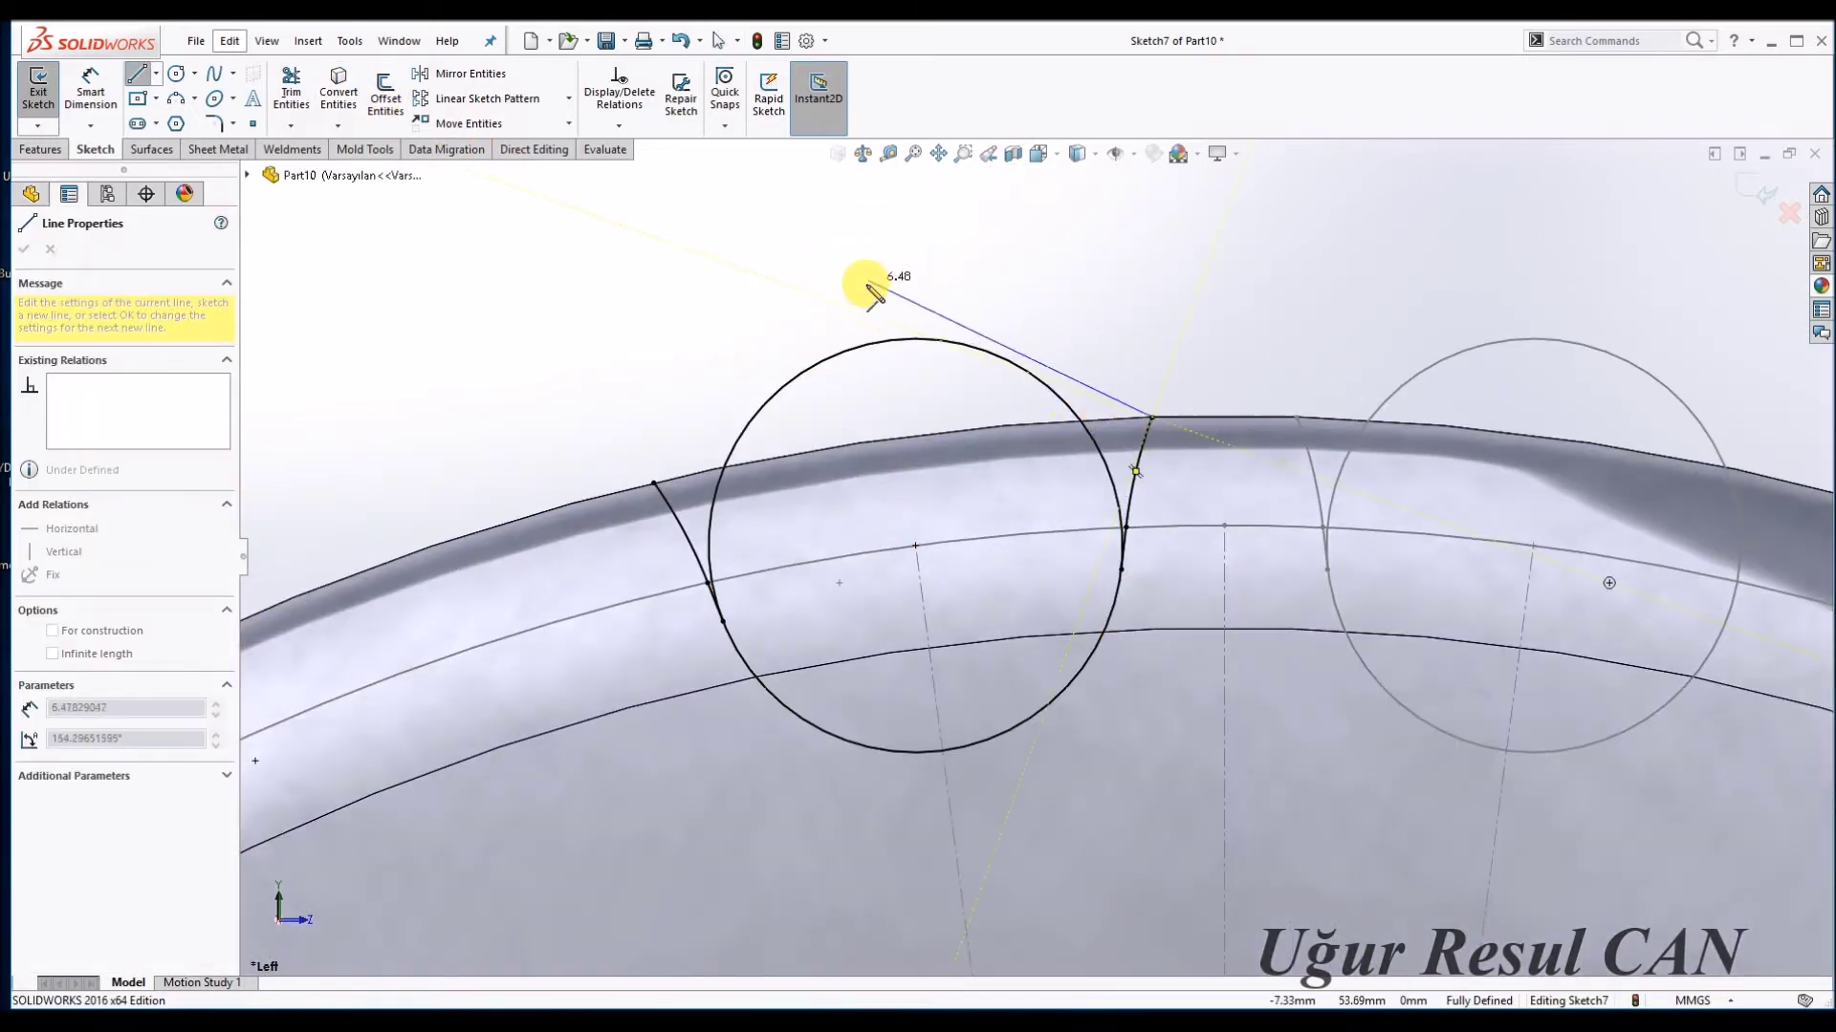
pyautogui.press('Escape')
pyautogui.press('Escape')
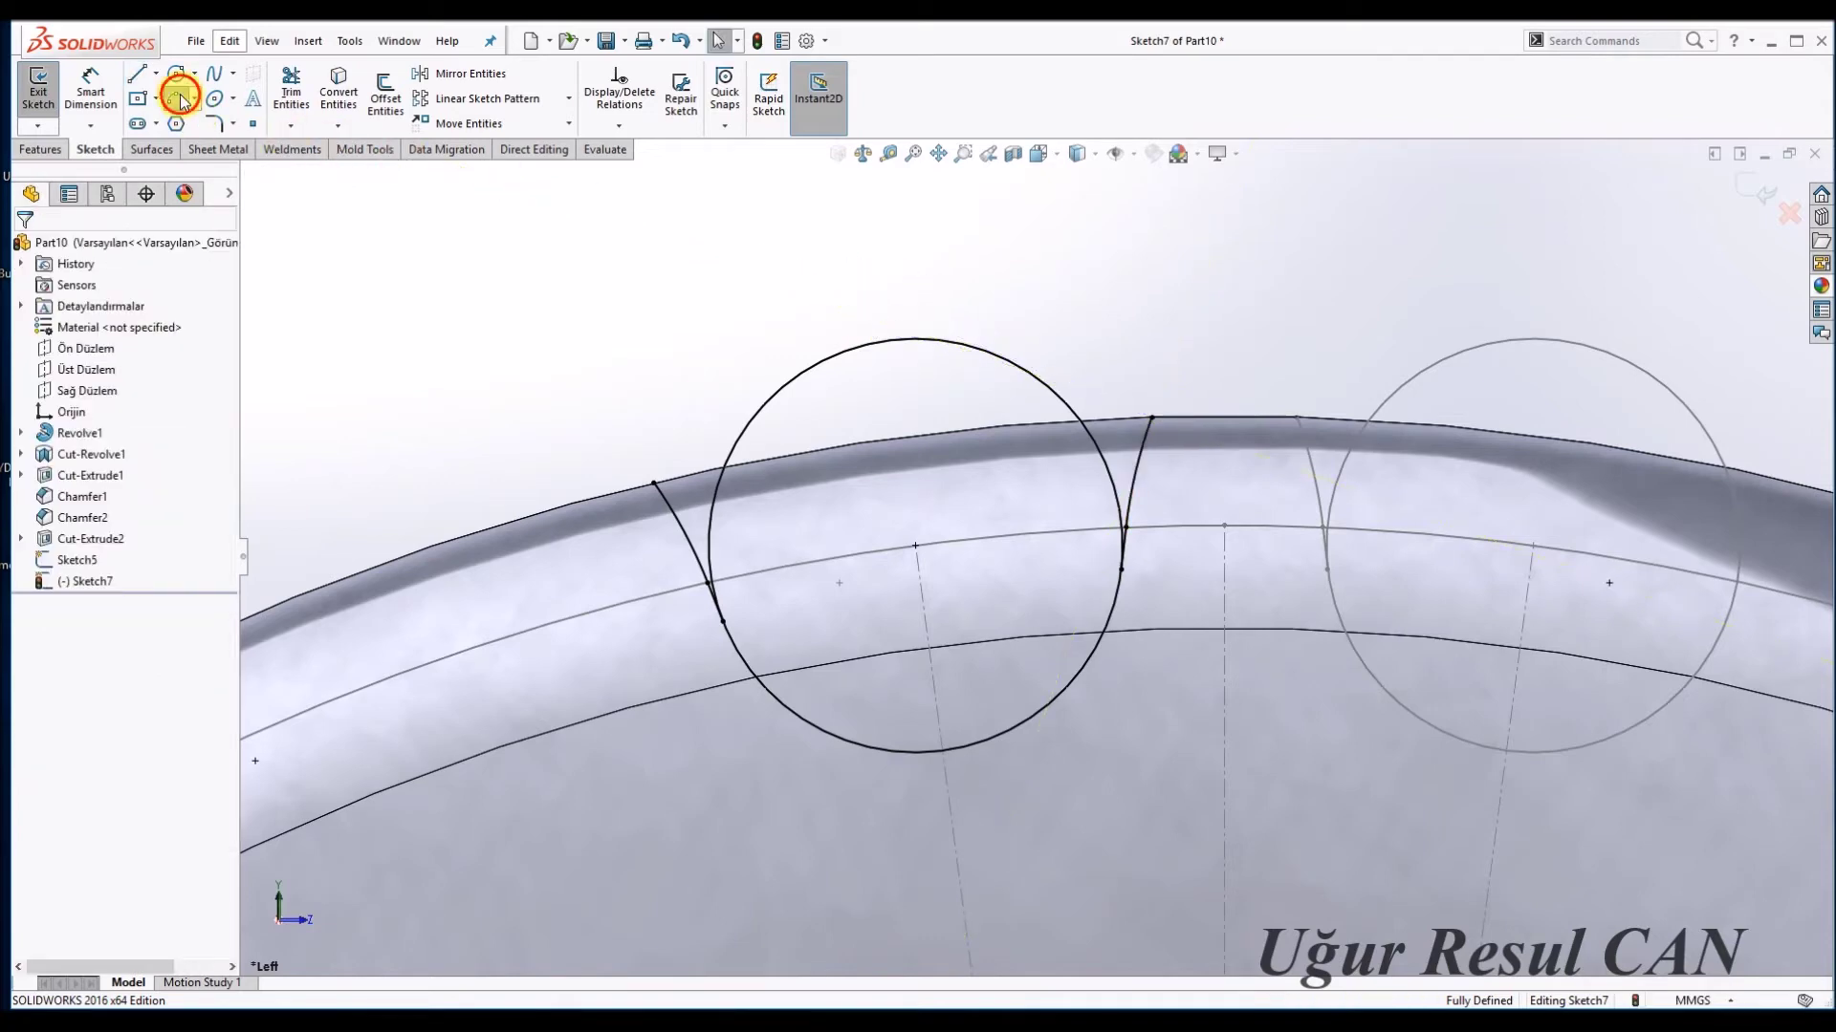
pyautogui.click(176, 99)
pyautogui.click(1150, 418)
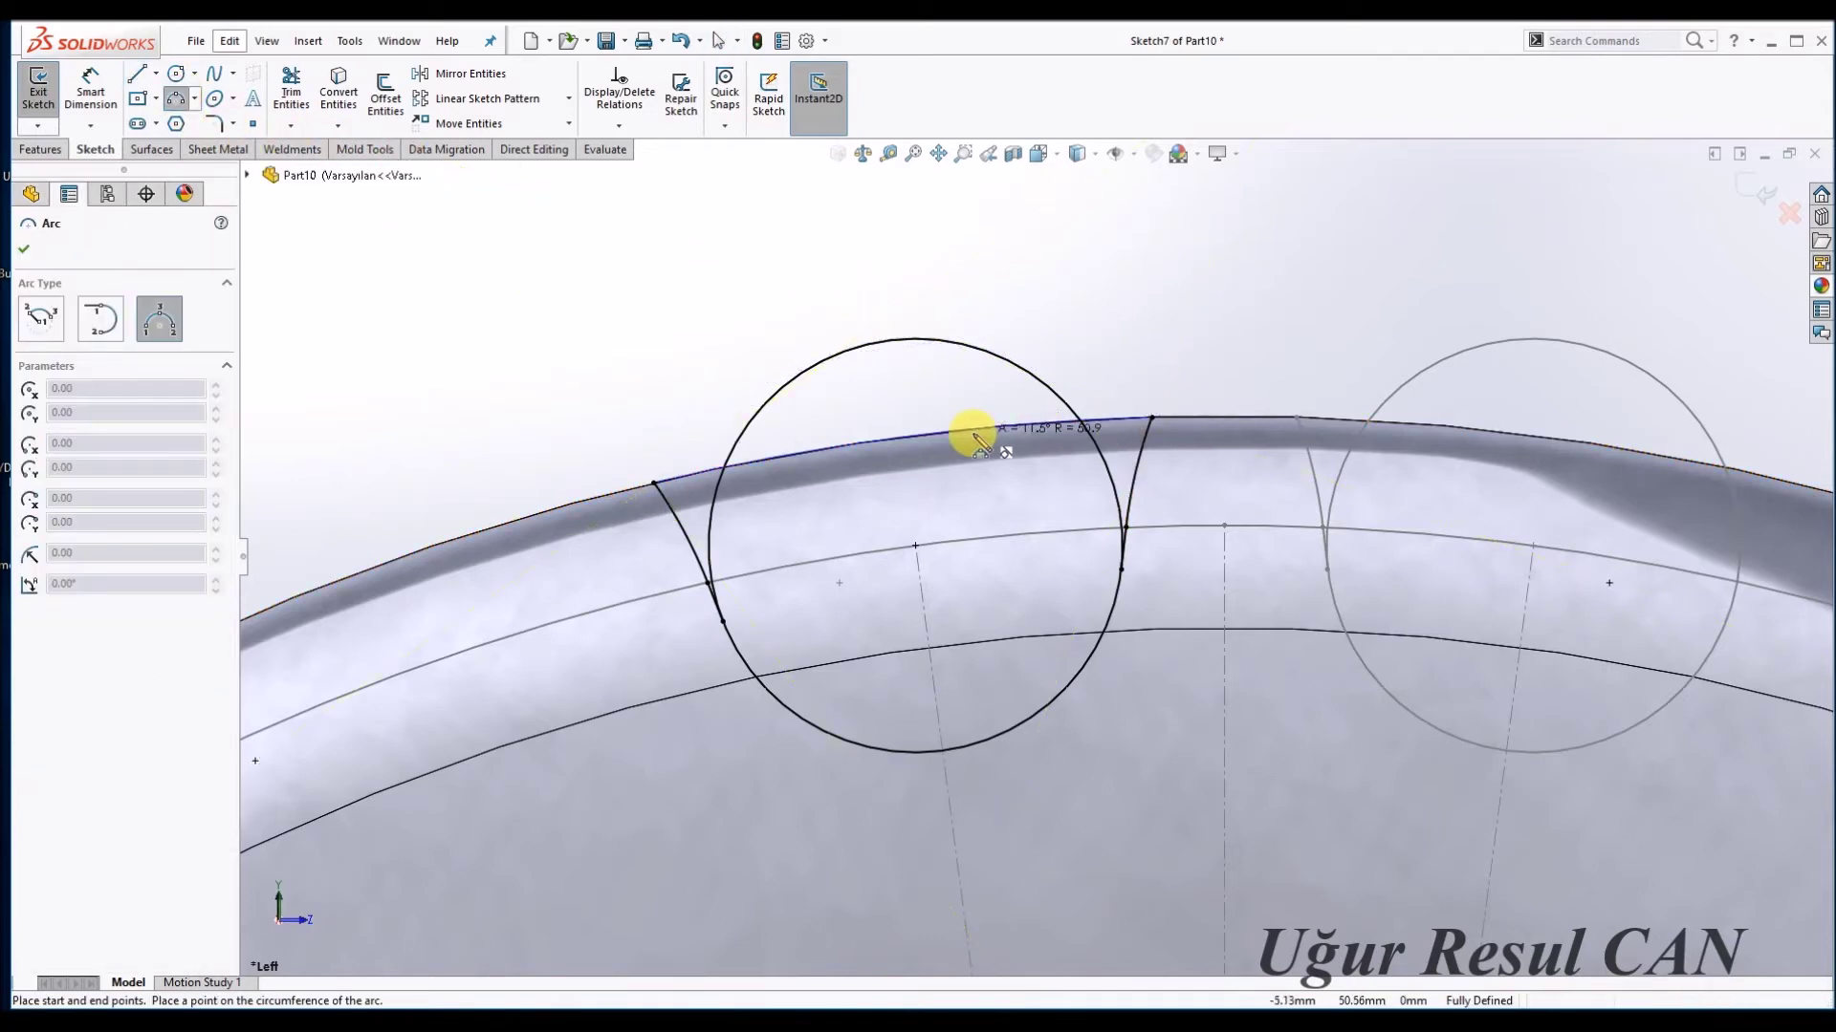
pyautogui.click(954, 432)
pyautogui.press('Escape')
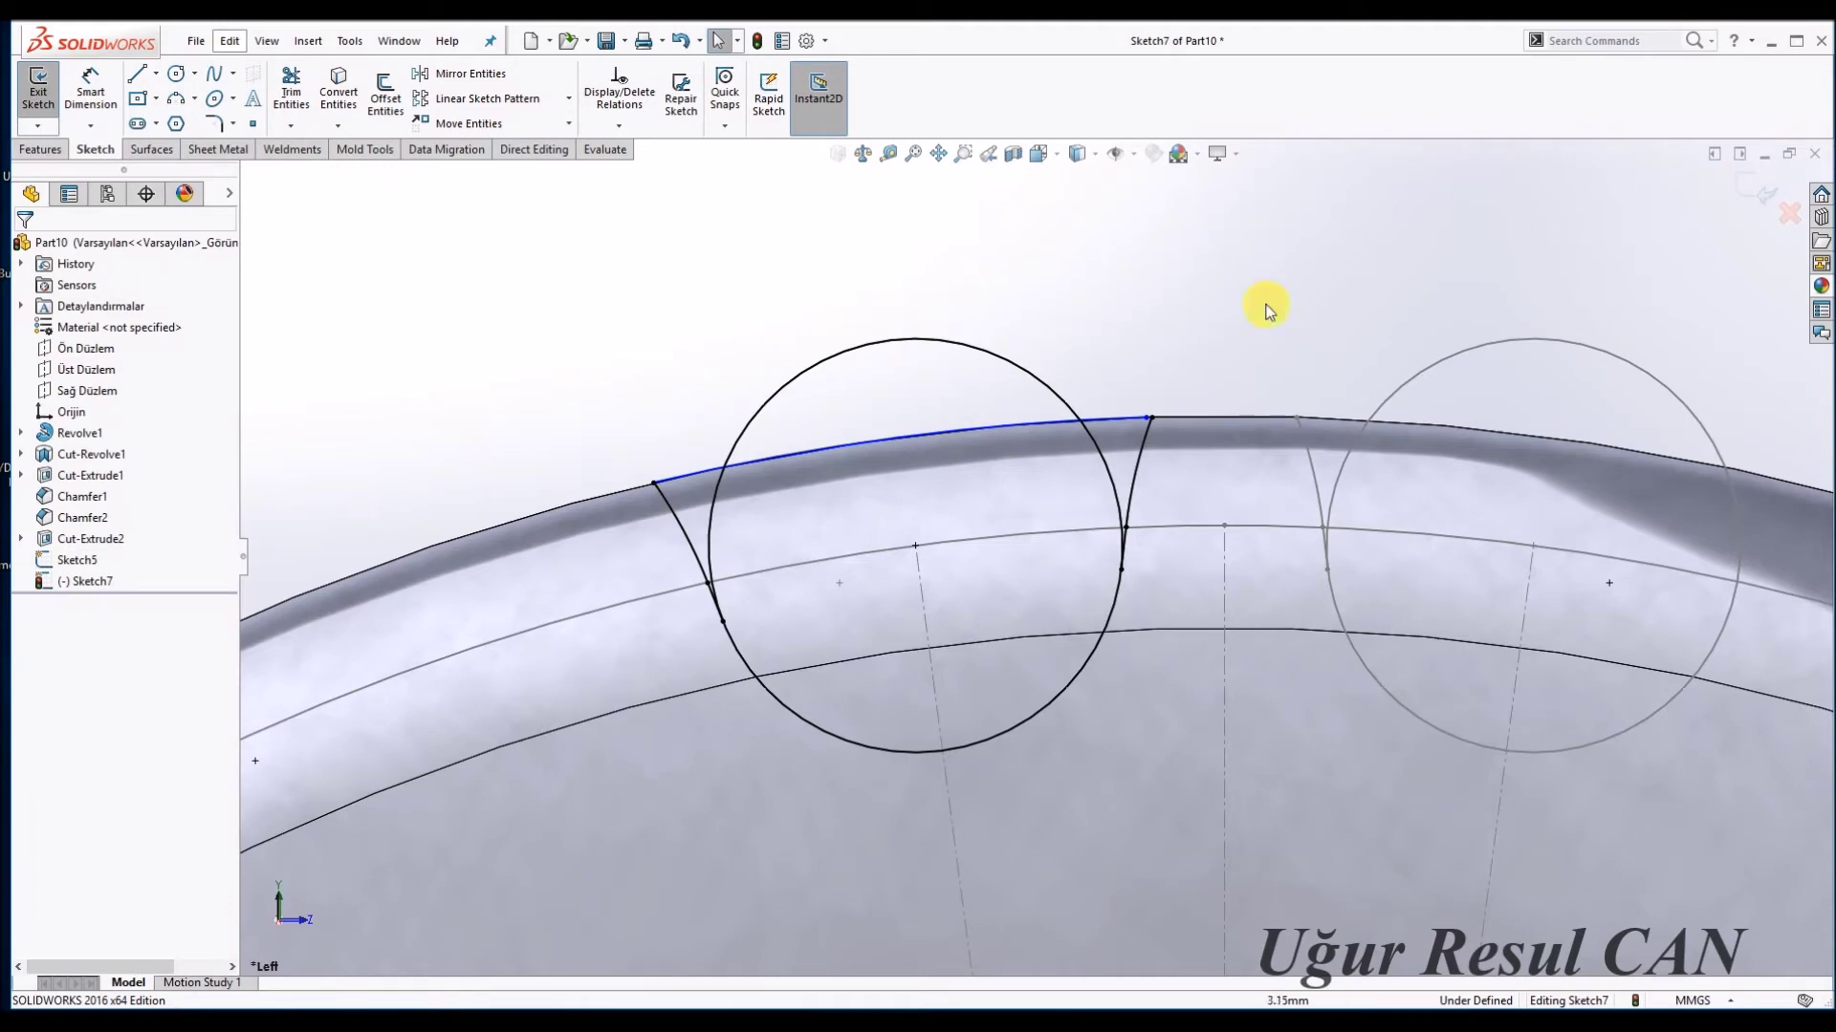
pyautogui.scroll(-5, 1157, 430)
pyautogui.scroll(-2, 1164, 495)
pyautogui.click(1204, 541)
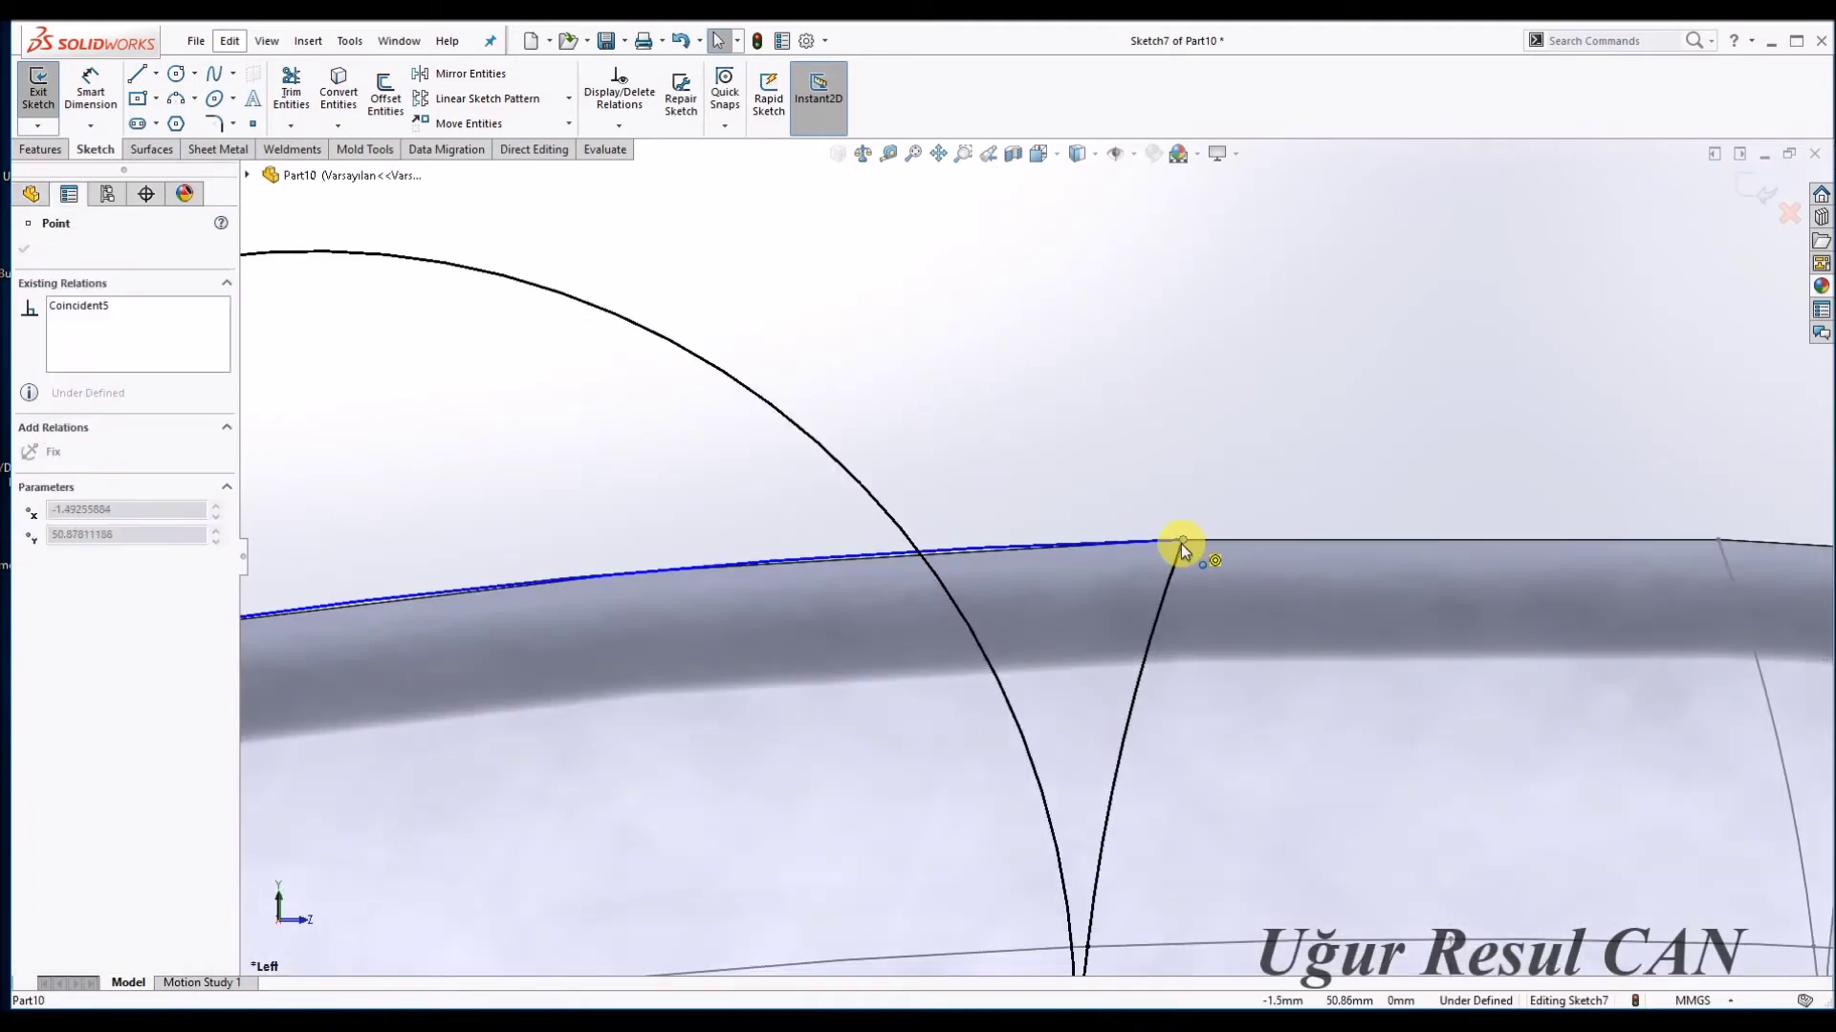
pyautogui.press('Escape')
pyautogui.scroll(3, 1025, 564)
pyautogui.scroll(3, 929, 555)
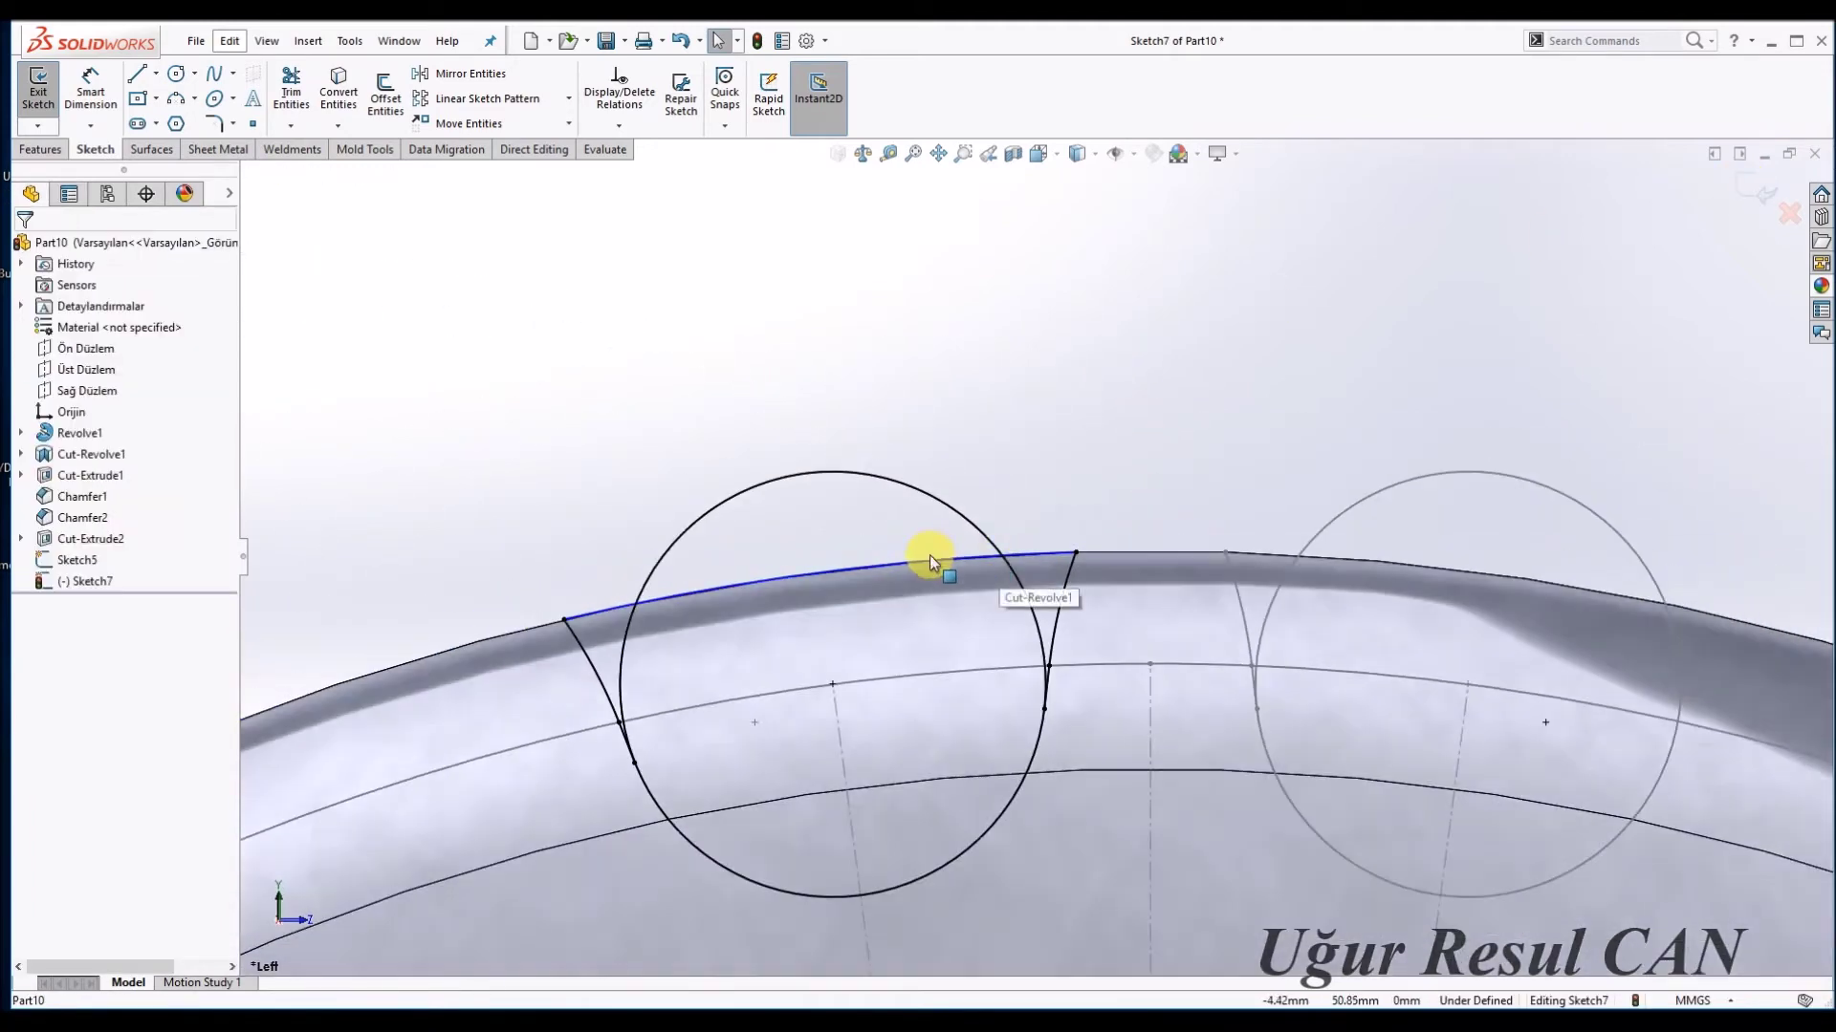
# Make the arc coradial with the rim edge, trim the excess circle, and exit Sketch7.
pyautogui.click(1116, 554)
pyautogui.click(72, 571)
pyautogui.scroll(2, 1014, 501)
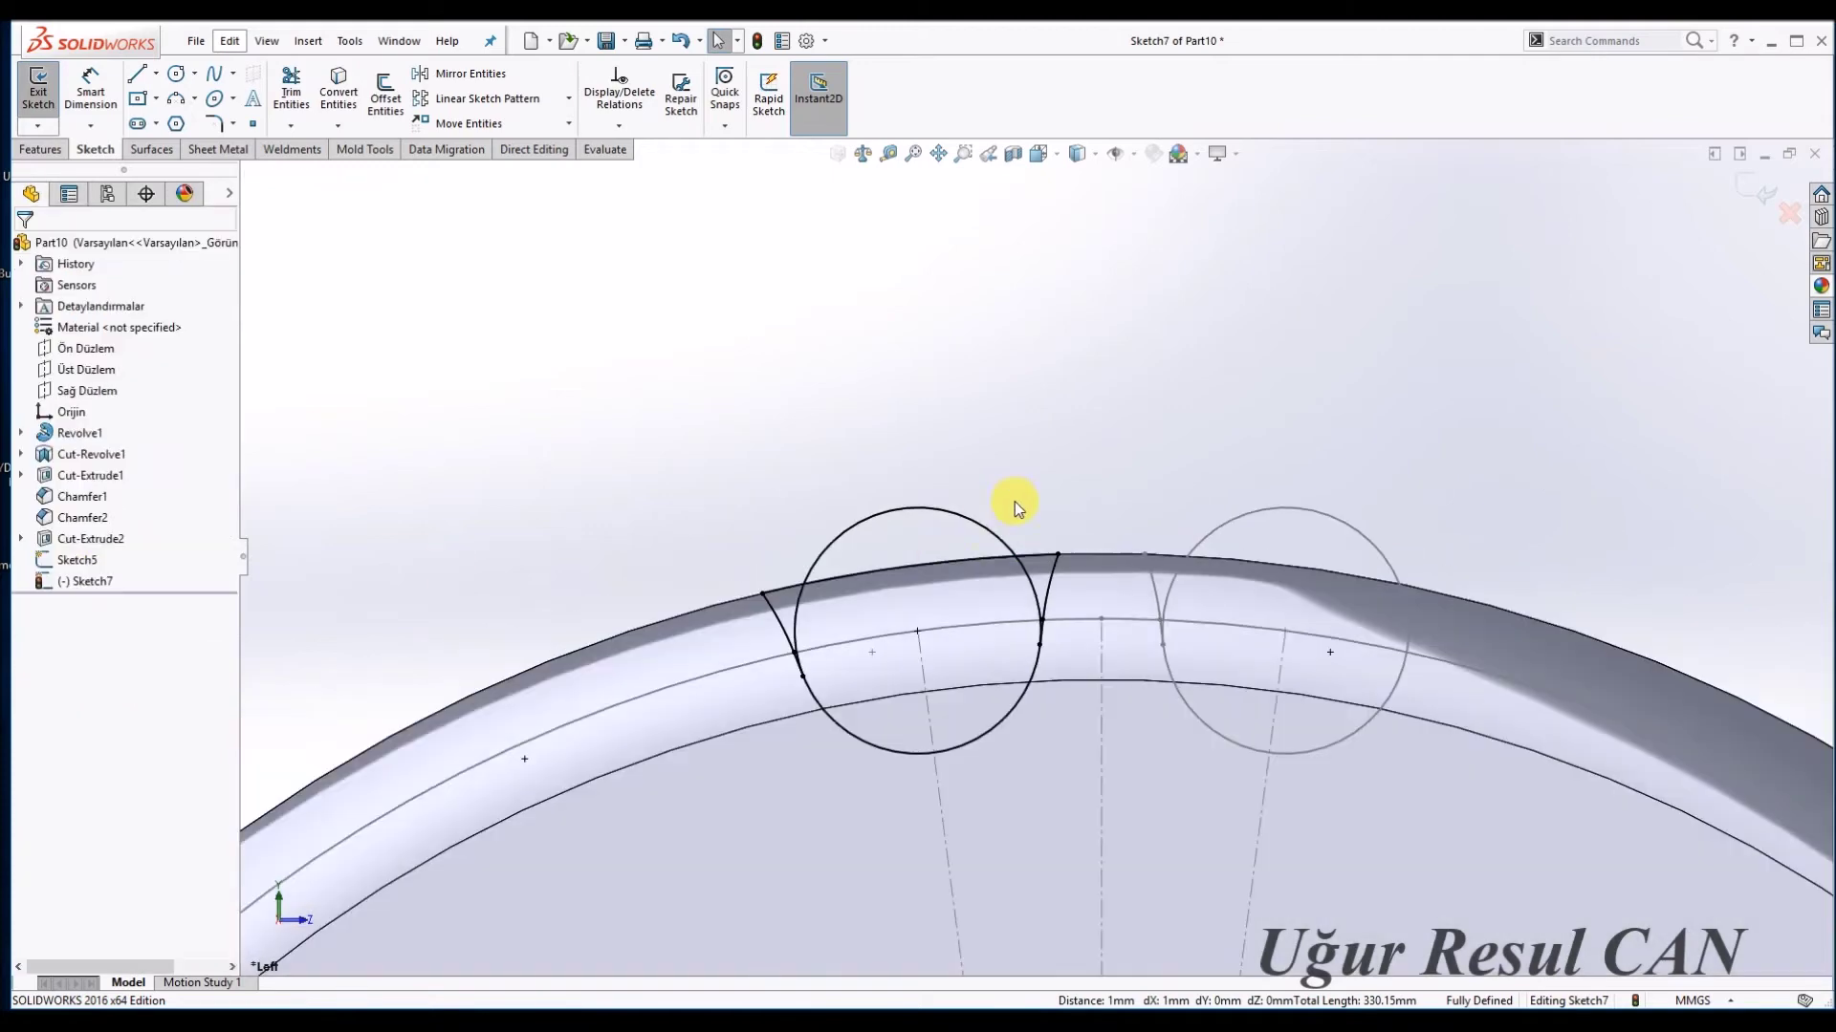
pyautogui.scroll(-2, 971, 537)
pyautogui.click(291, 91)
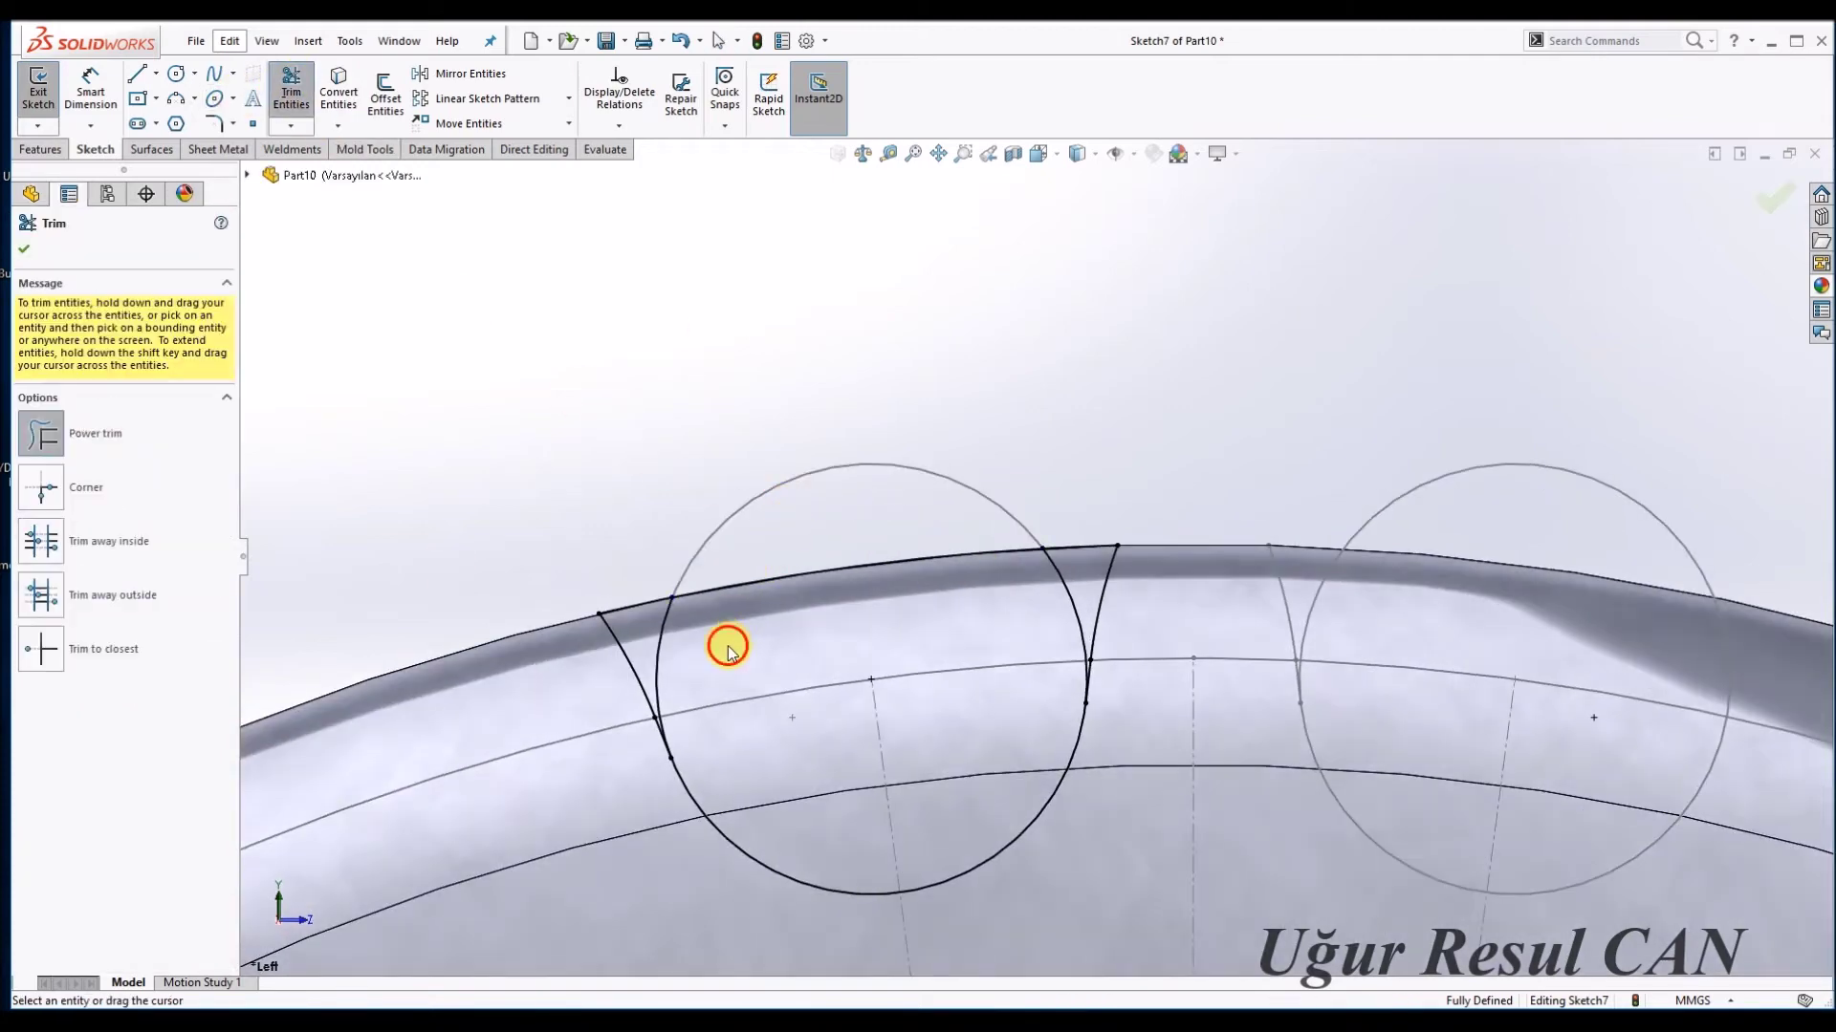
pyautogui.press('Escape')
pyautogui.scroll(2, 1128, 535)
pyautogui.scroll(3, 1208, 492)
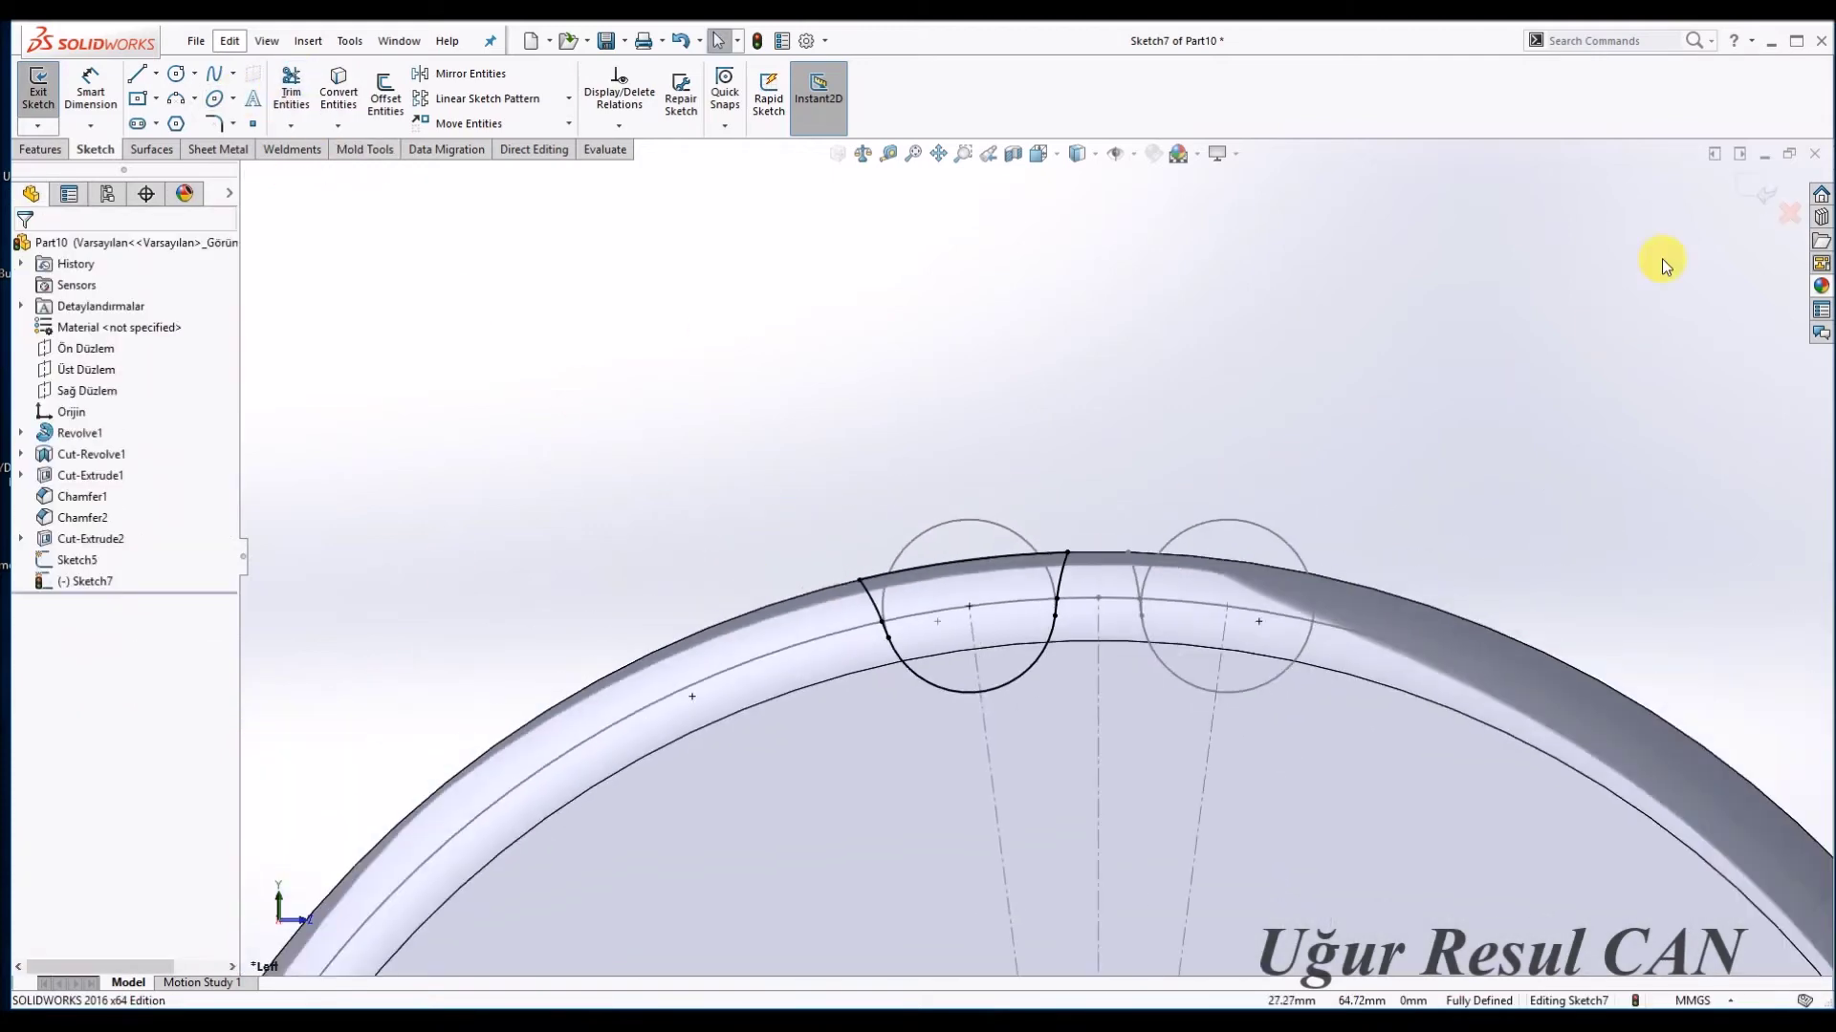
pyautogui.click(1774, 198)
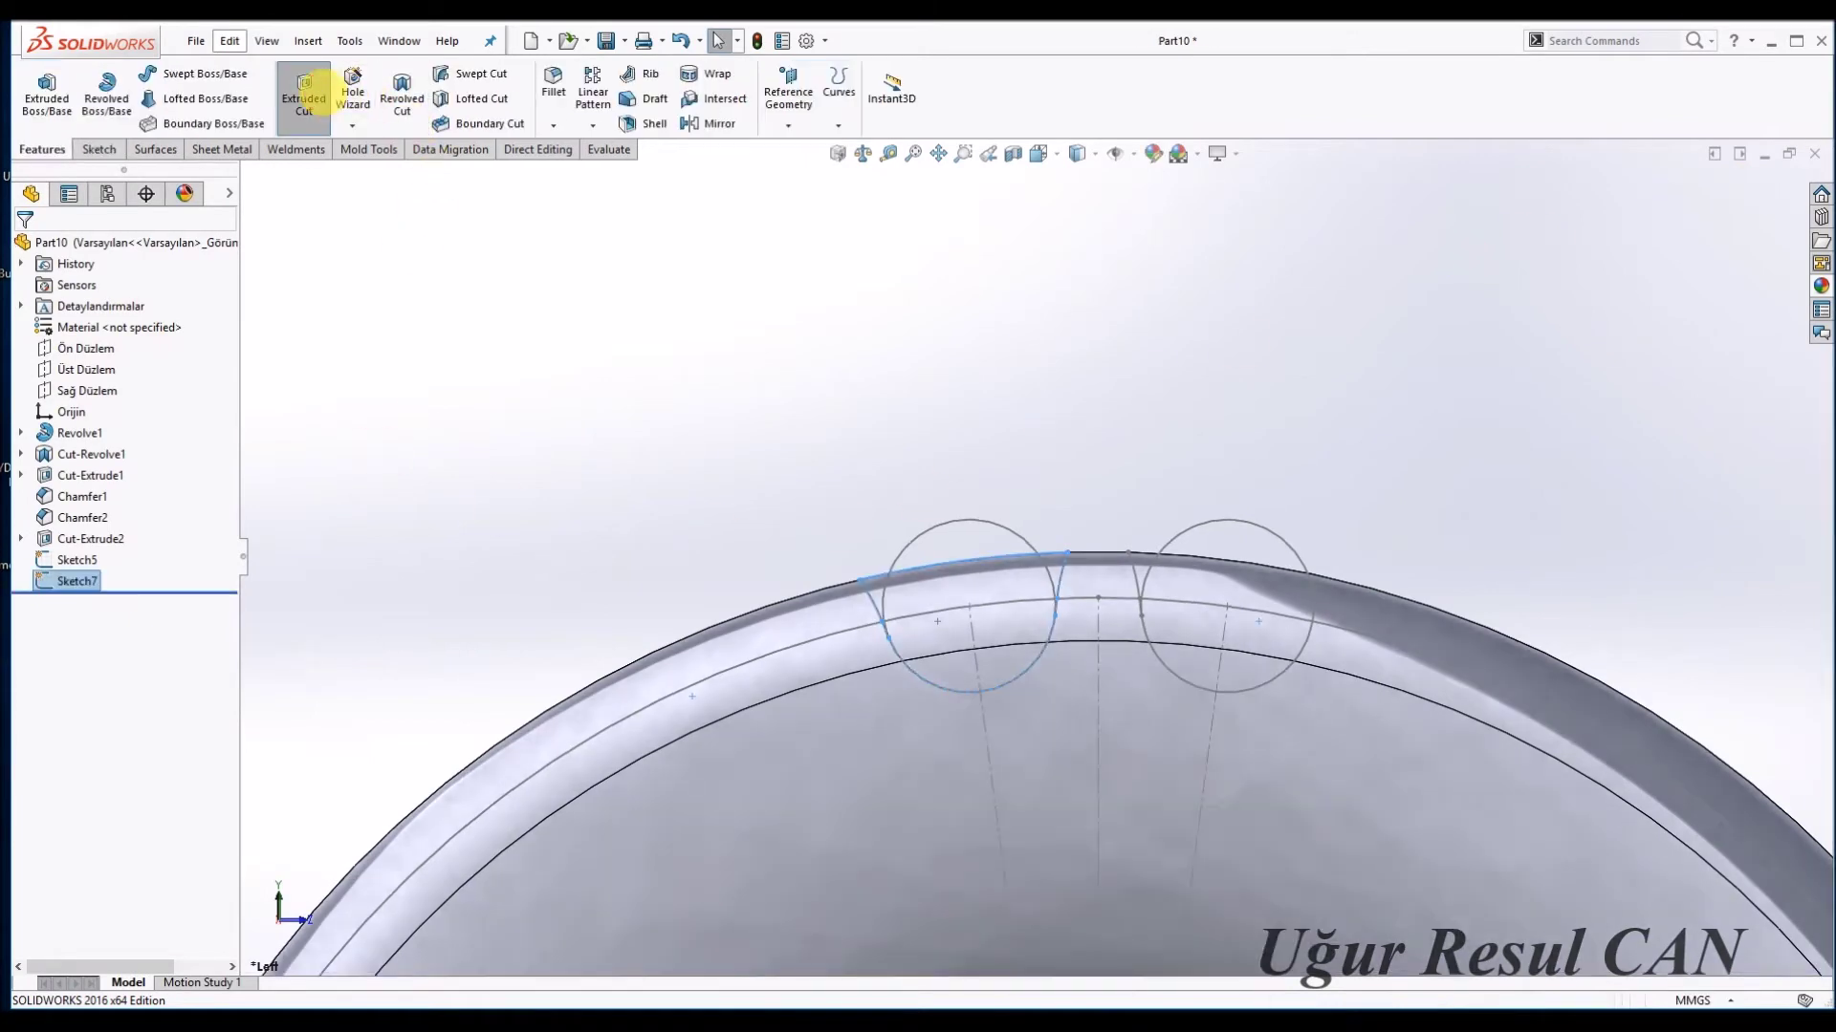
# Extrude-cut Sketch7 into the rim as the tooth gap and hide Sketch5.
pyautogui.click(308, 96)
pyautogui.press('Return')
pyautogui.moveTo(828, 435)
pyautogui.mouseDown(button='middle')
pyautogui.moveTo(1072, 643)
pyautogui.moveTo(929, 633)
pyautogui.mouseUp(button='middle')
pyautogui.click(995, 587)
pyautogui.scroll(5, 1046, 535)
pyautogui.scroll(2, 1057, 708)
# Circular-pattern Cut-Extrude3 about the outer face: 24 instances over 360°.
pyautogui.click(91, 580)
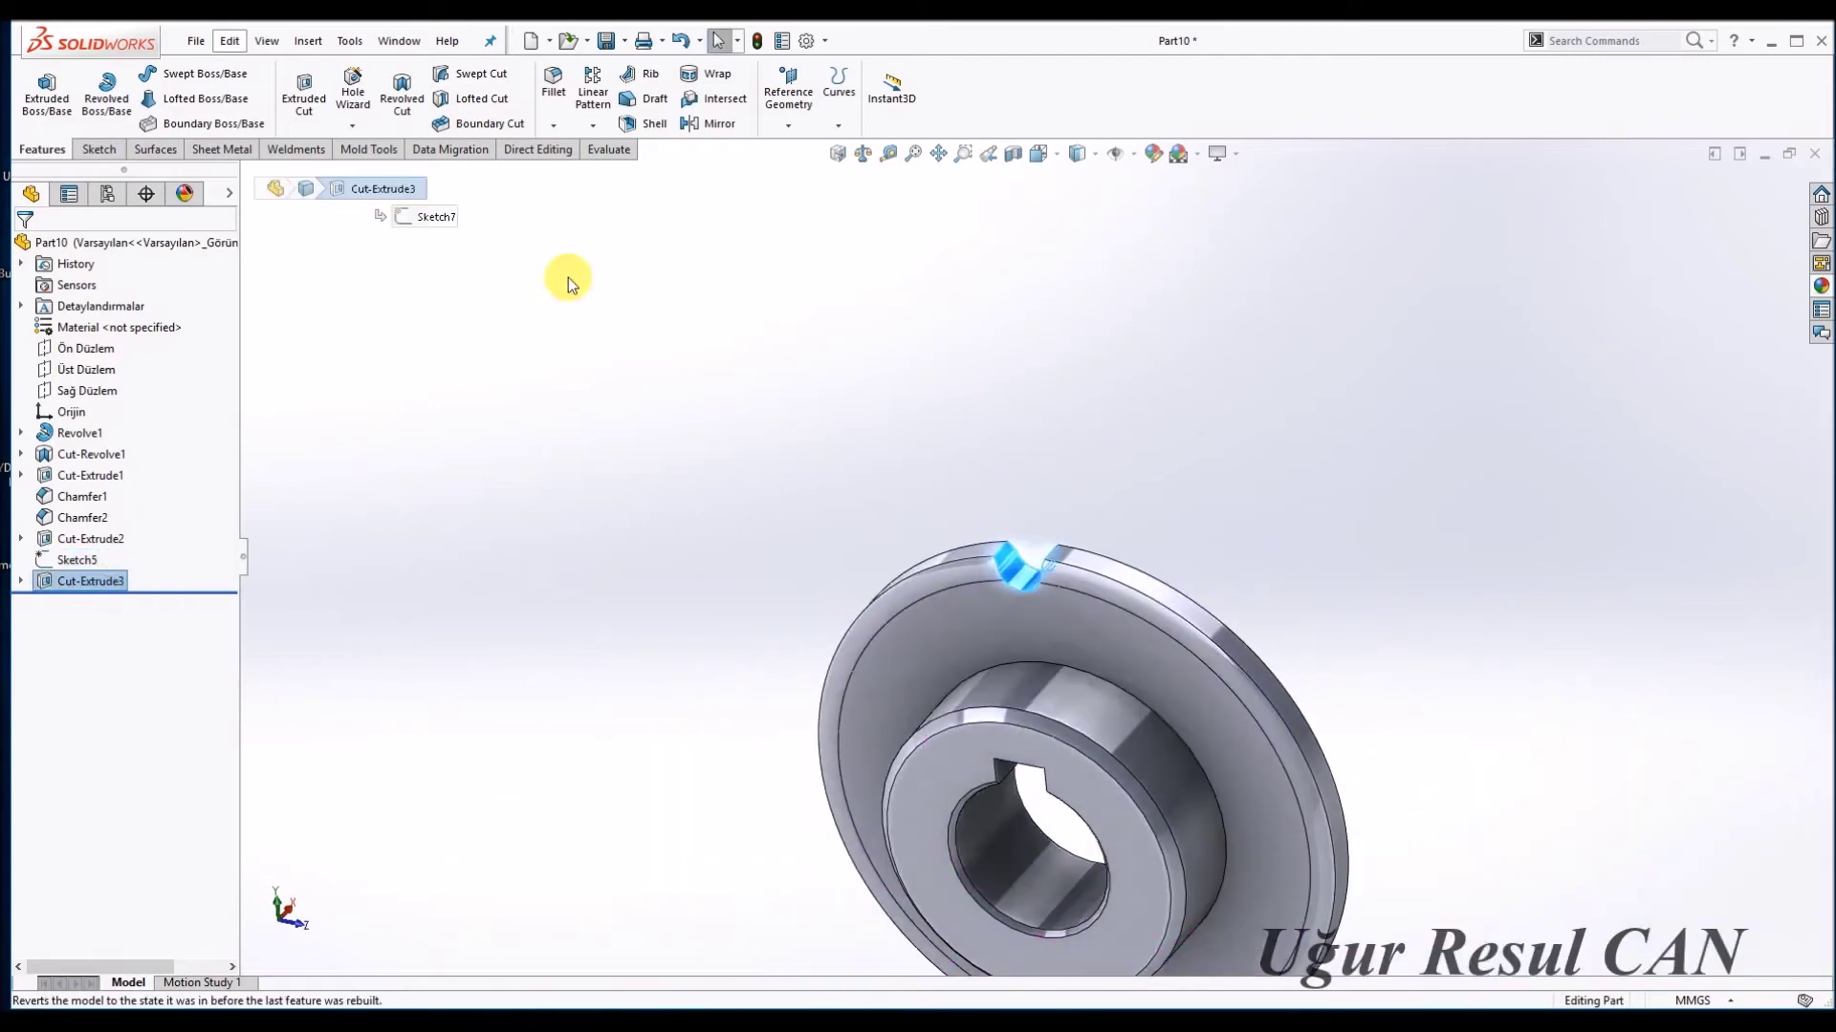
pyautogui.click(593, 125)
pyautogui.click(650, 170)
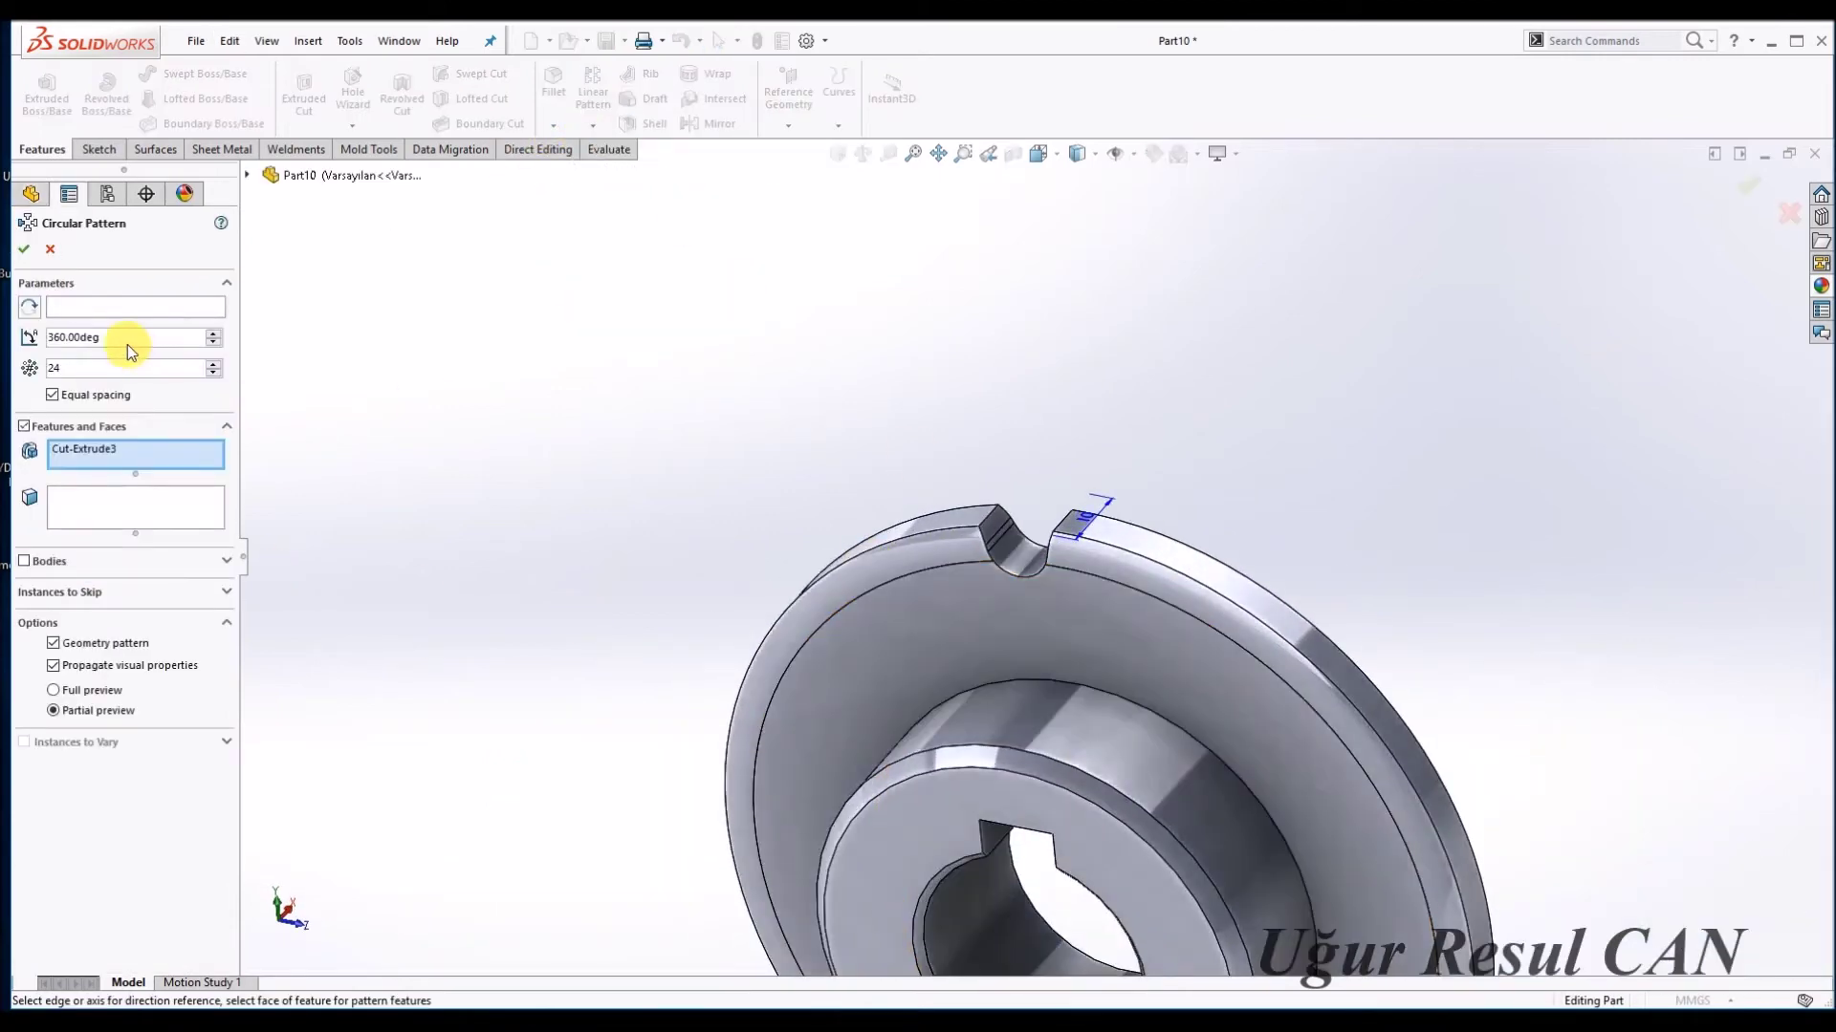
pyautogui.click(123, 307)
pyautogui.click(1174, 572)
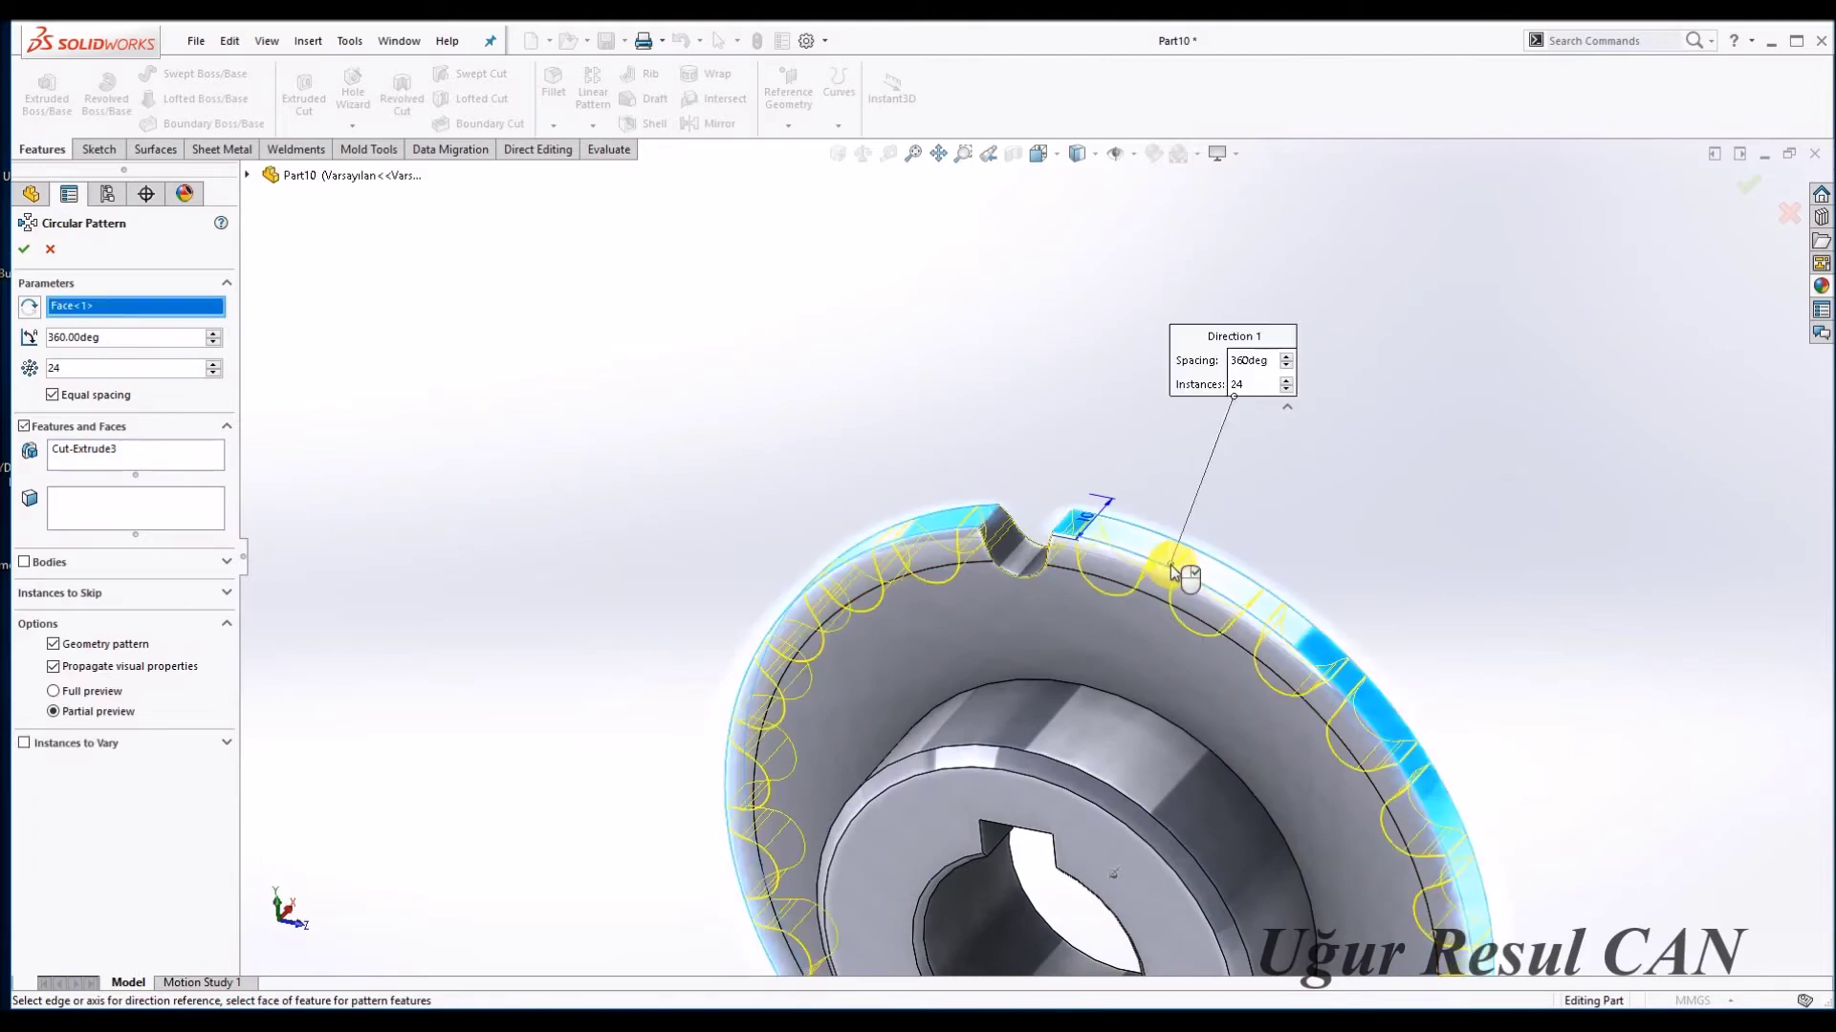
pyautogui.press('Return')
pyautogui.scroll(3, 1126, 717)
pyautogui.moveTo(1126, 717); pyautogui.dragTo(1168, 656, button='middle')
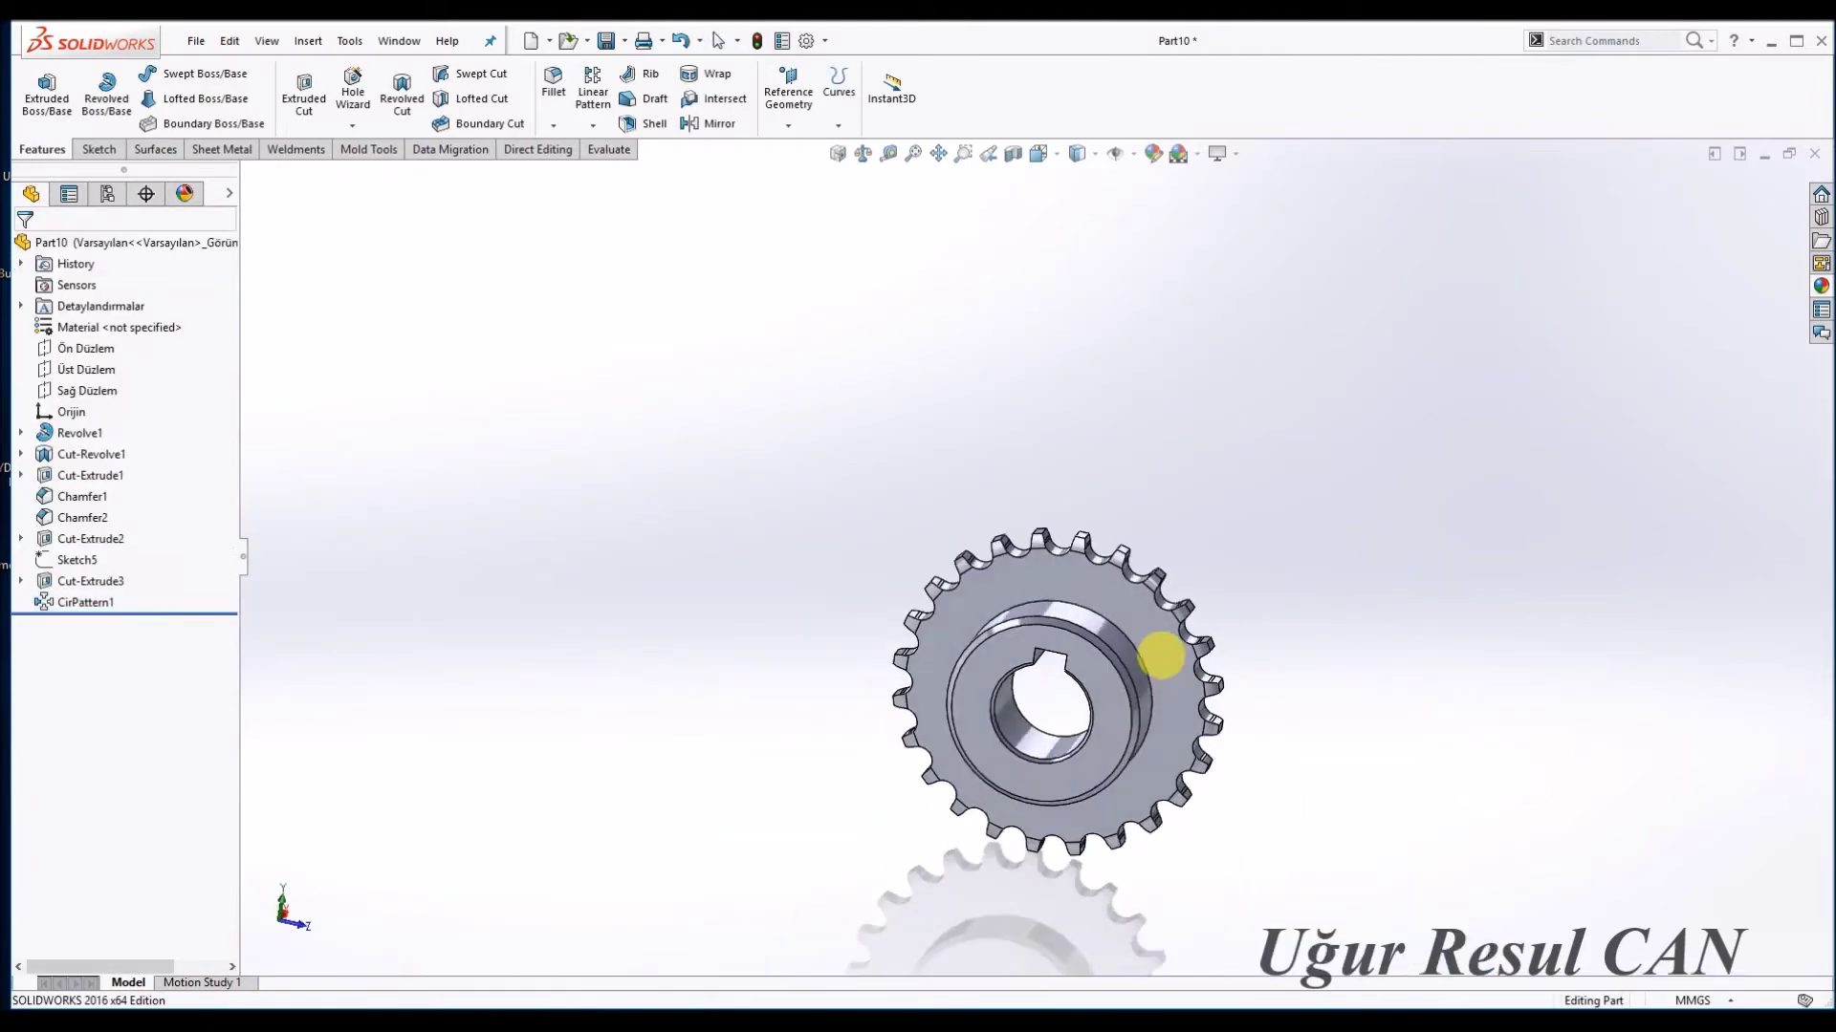
pyautogui.scroll(-4, 1068, 501)
pyautogui.moveTo(1069, 501)
pyautogui.mouseDown(button='middle')
pyautogui.moveTo(1189, 492)
pyautogui.moveTo(1046, 562)
pyautogui.moveTo(1033, 635)
pyautogui.moveTo(1078, 521)
pyautogui.moveTo(1048, 520)
pyautogui.moveTo(1088, 646)
pyautogui.moveTo(1106, 533)
pyautogui.moveTo(1099, 574)
pyautogui.moveTo(1236, 366)
pyautogui.mouseUp(button='middle')
pyautogui.scroll(-3, 1073, 561)
pyautogui.scroll(4, 1088, 645)
pyautogui.scroll(-2, 1023, 531)
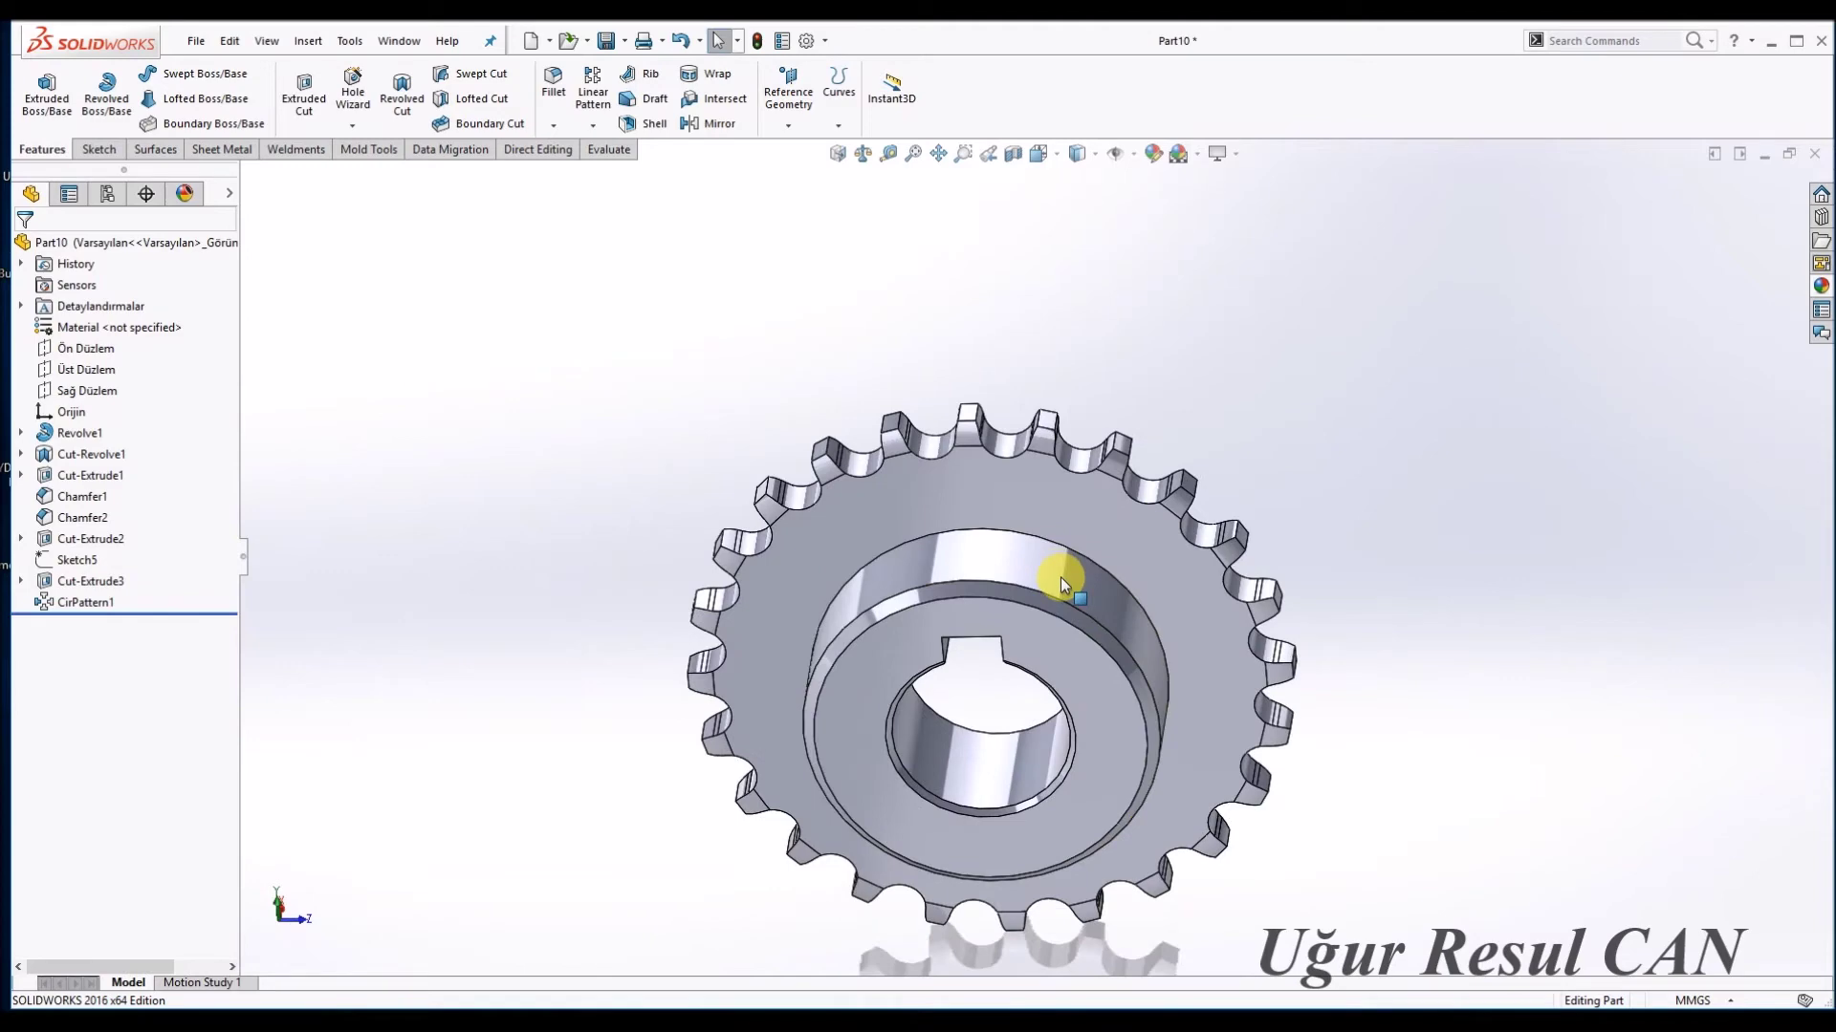
pyautogui.click(84, 371)
pyautogui.moveTo(909, 459)
pyautogui.mouseDown(button='middle')
pyautogui.moveTo(947, 401)
pyautogui.moveTo(901, 737)
pyautogui.moveTo(717, 666)
pyautogui.mouseUp(button='middle')
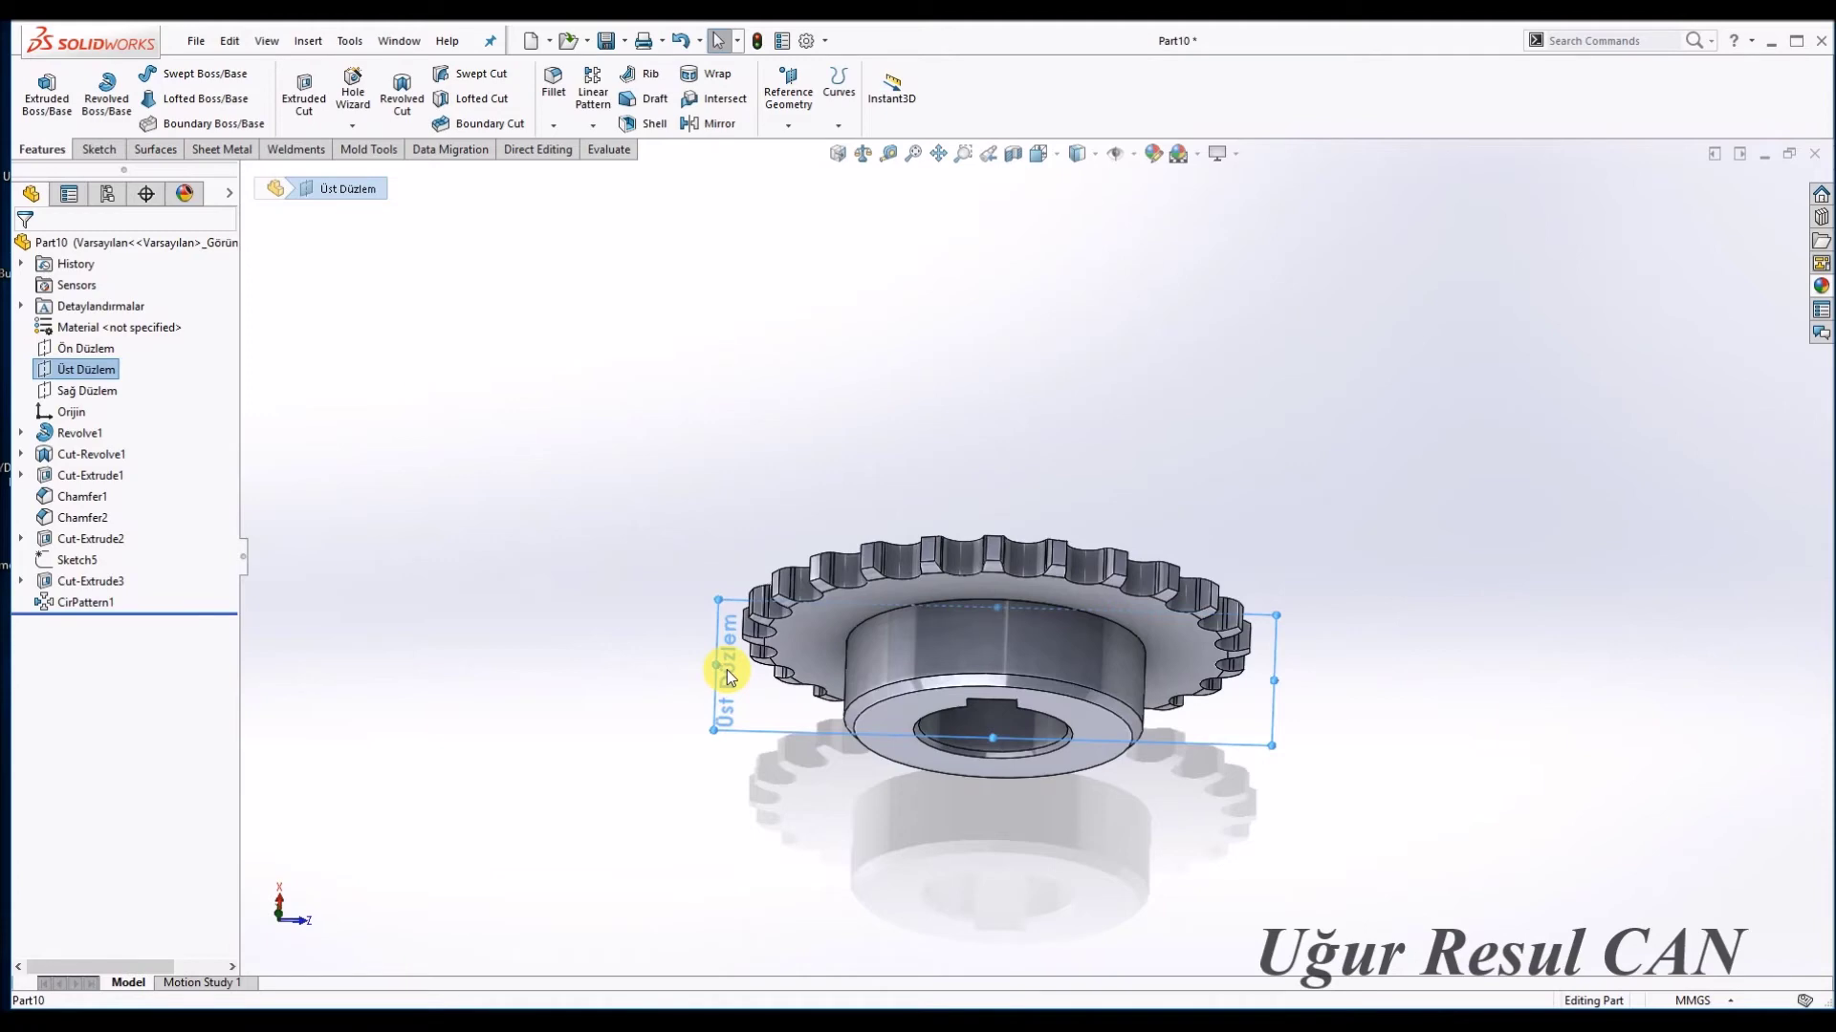
pyautogui.moveTo(1258, 700)
pyautogui.mouseDown(button='middle')
pyautogui.moveTo(1286, 381)
pyautogui.moveTo(1270, 373)
pyautogui.mouseUp(button='middle')
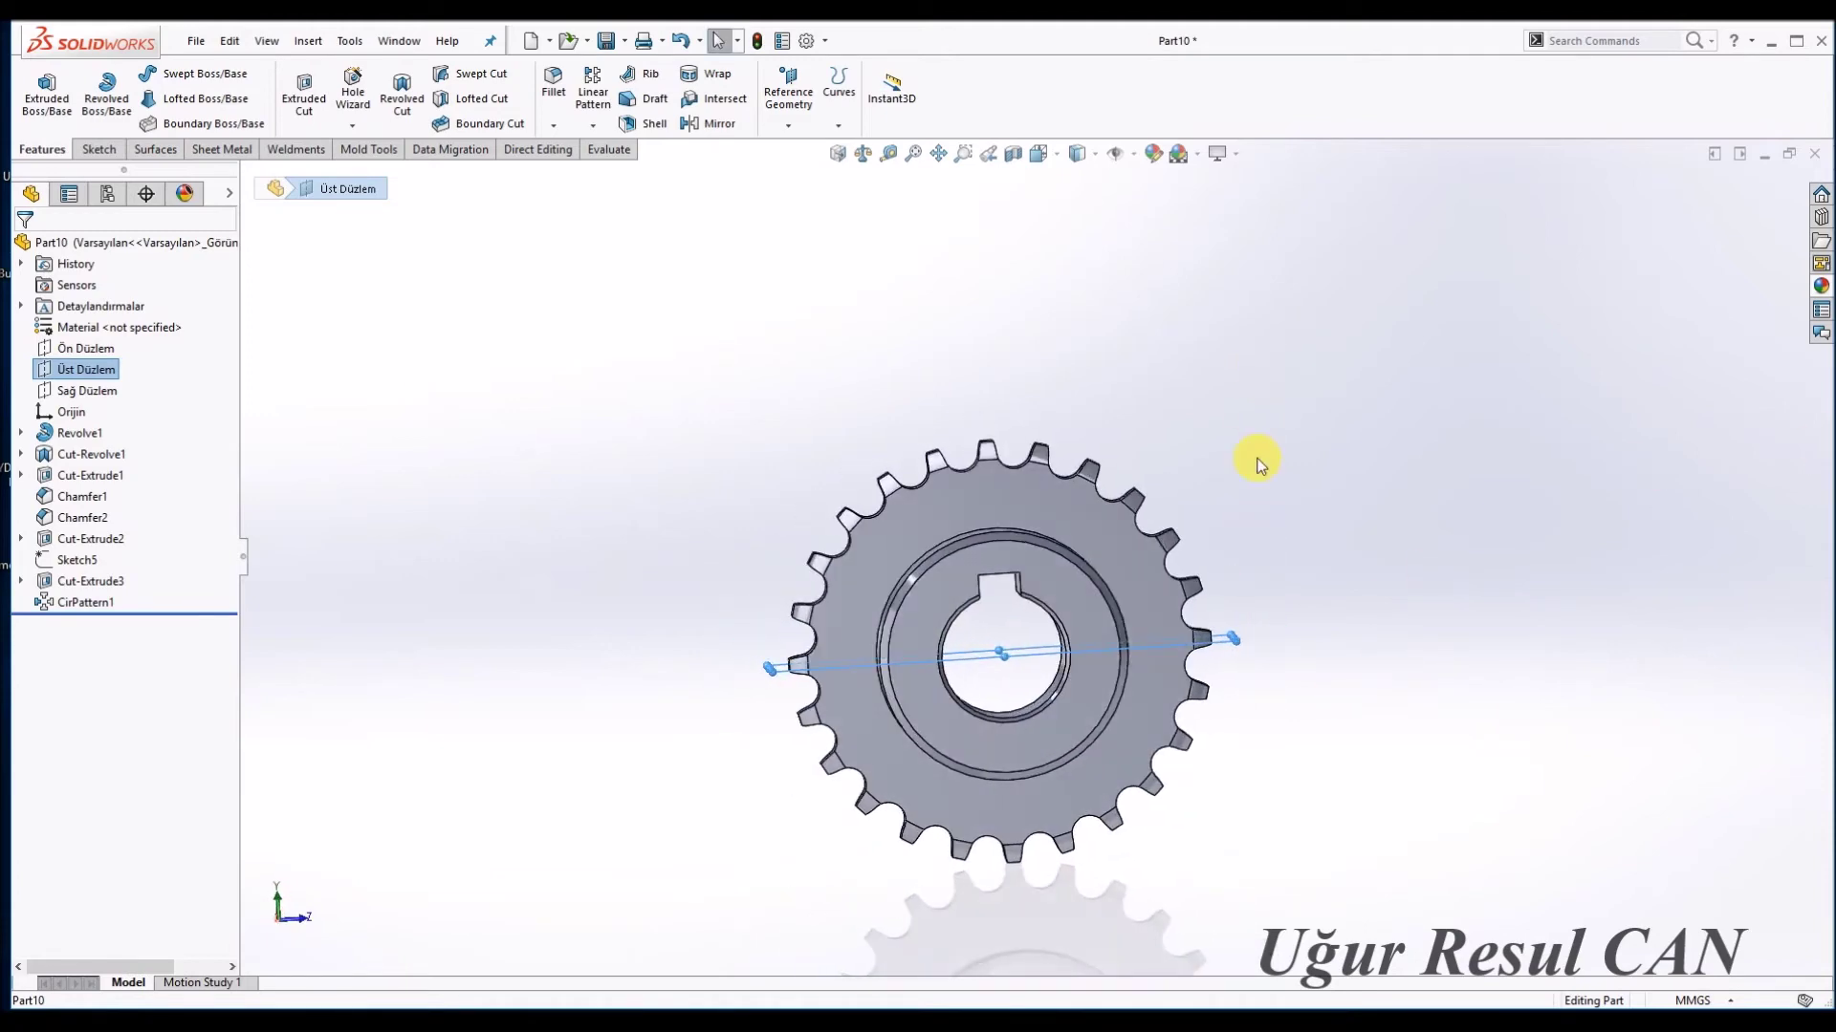
pyautogui.click(89, 542)
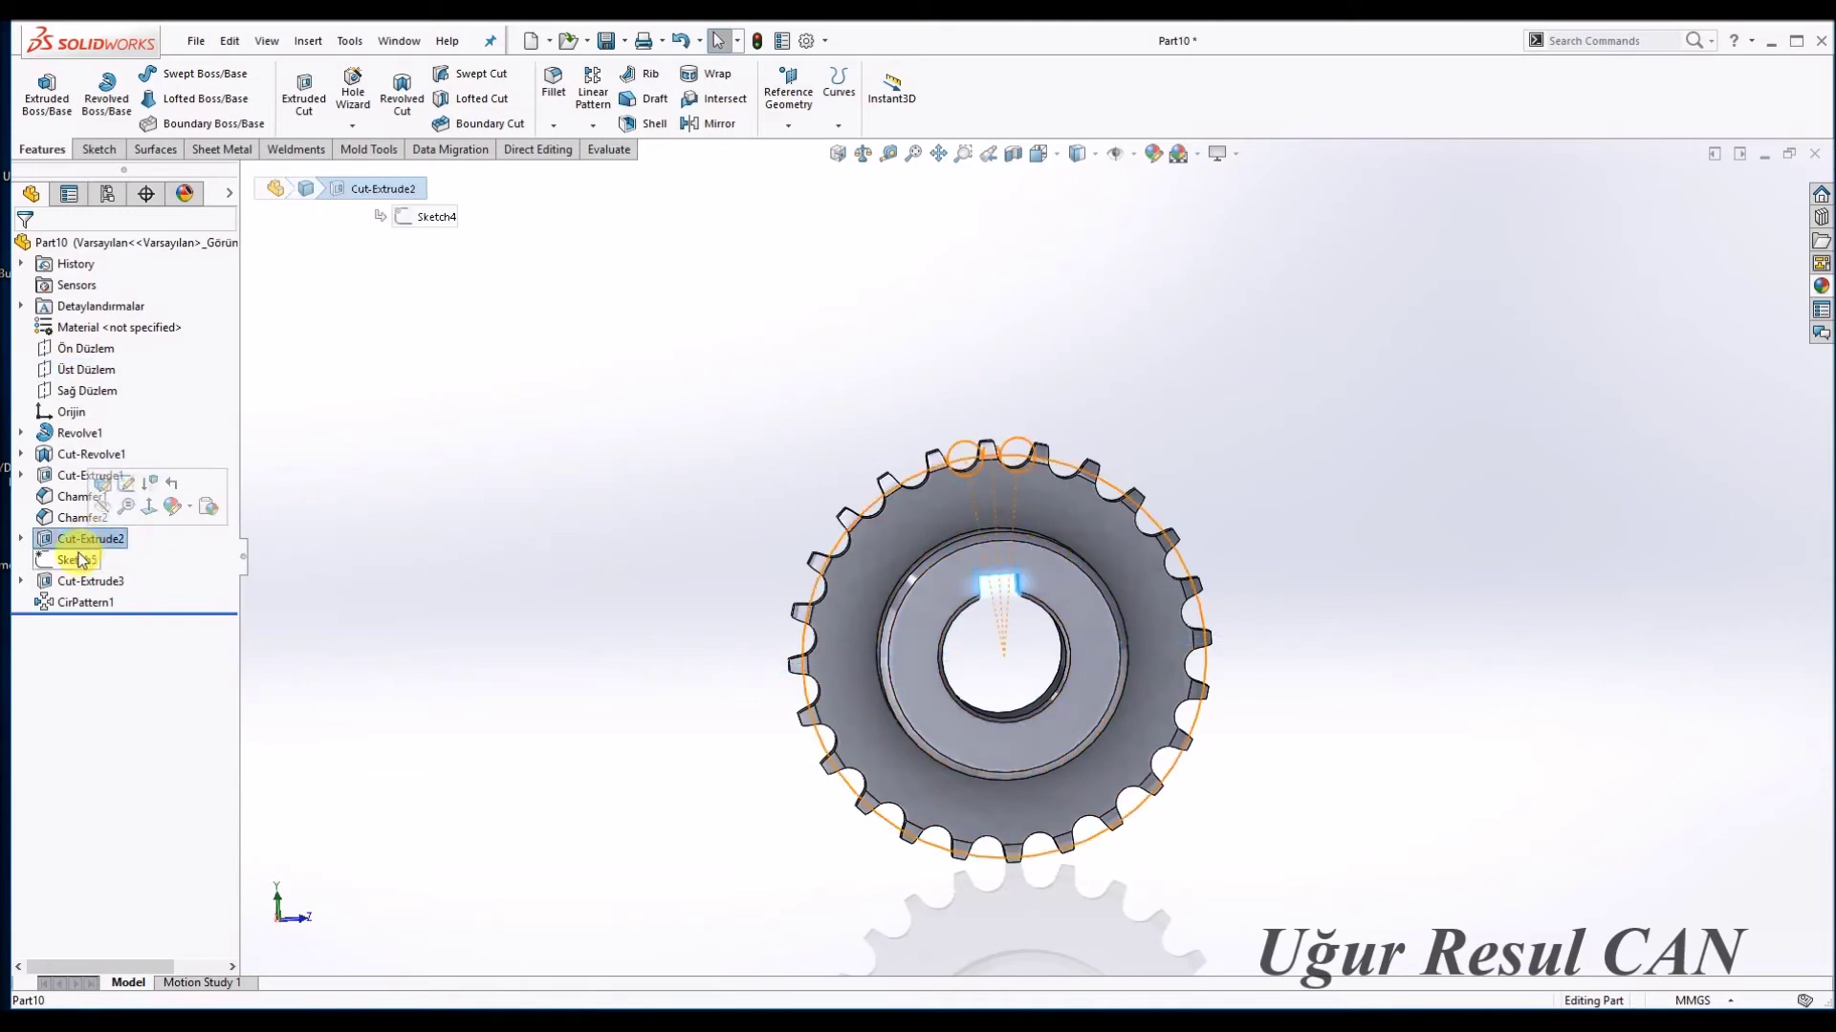
pyautogui.click(71, 562)
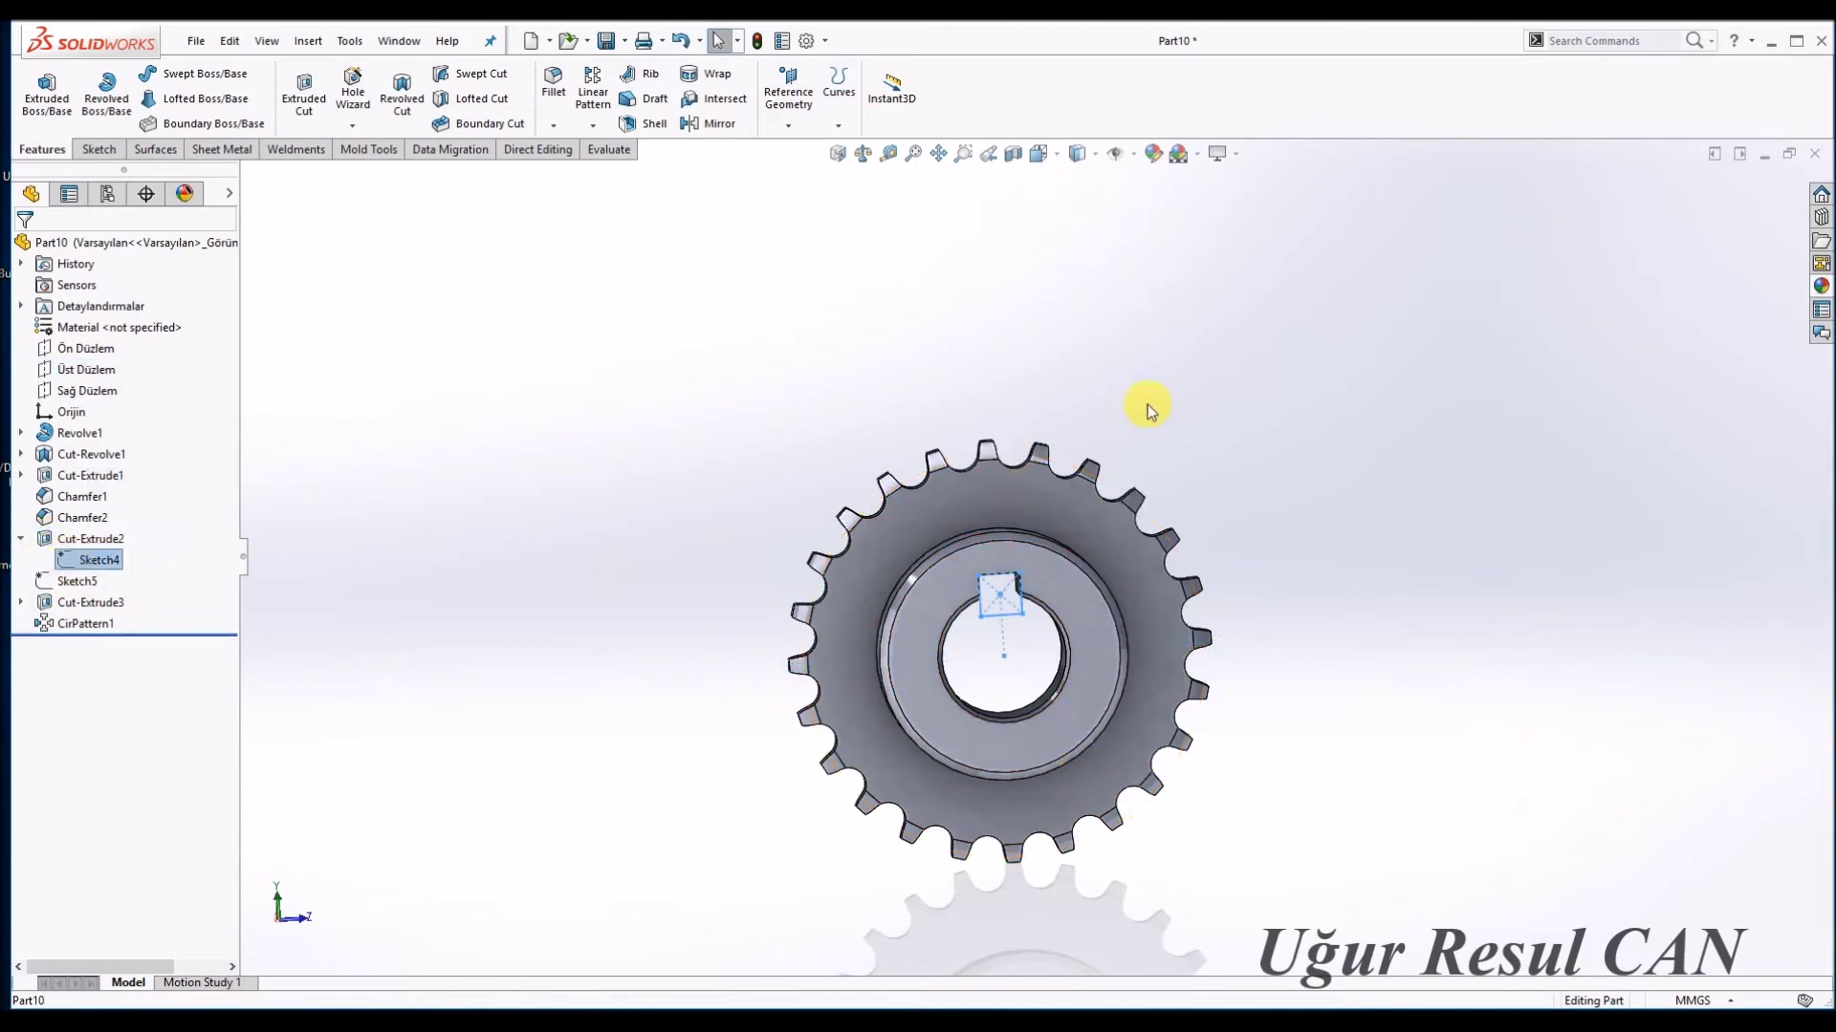
pyautogui.click(1052, 158)
pyautogui.click(1128, 425)
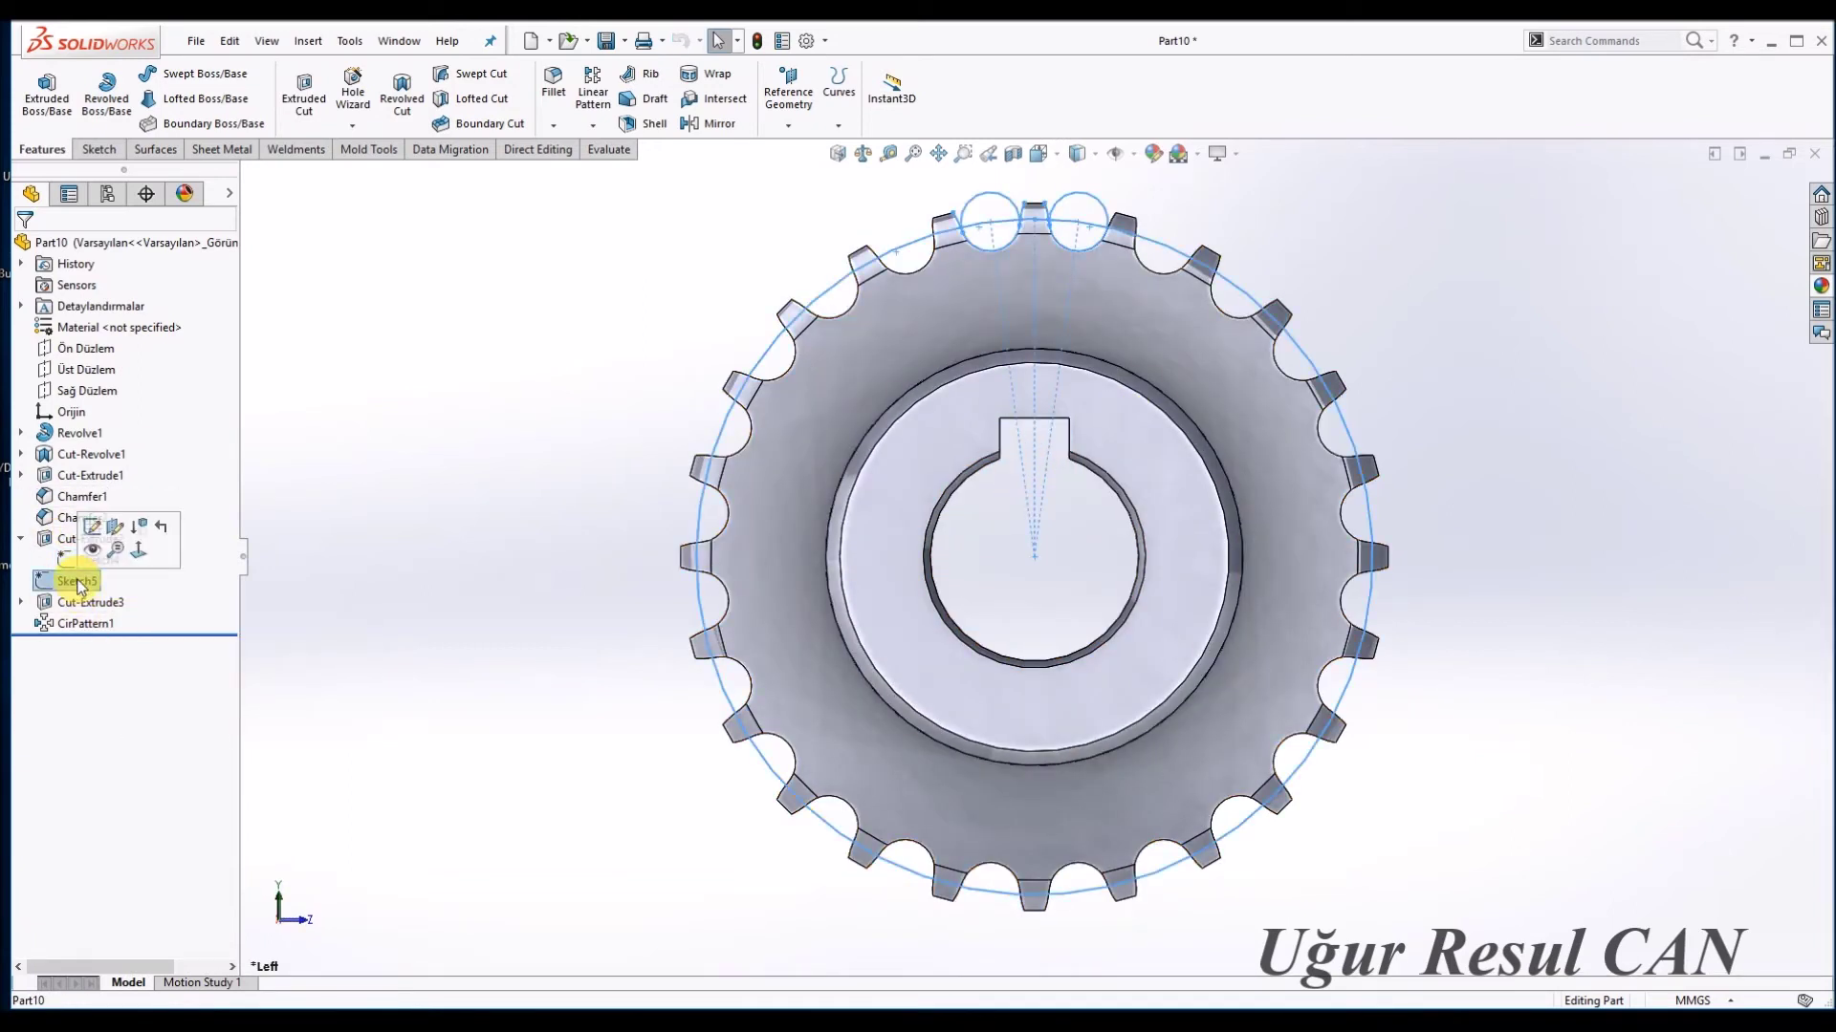
pyautogui.moveTo(1160, 421)
pyautogui.mouseDown(button='middle')
pyautogui.moveTo(1099, 622)
pyautogui.moveTo(1098, 525)
pyautogui.moveTo(1080, 507)
pyautogui.moveTo(803, 468)
pyautogui.moveTo(1114, 516)
pyautogui.moveTo(1104, 569)
pyautogui.mouseUp(button='middle')
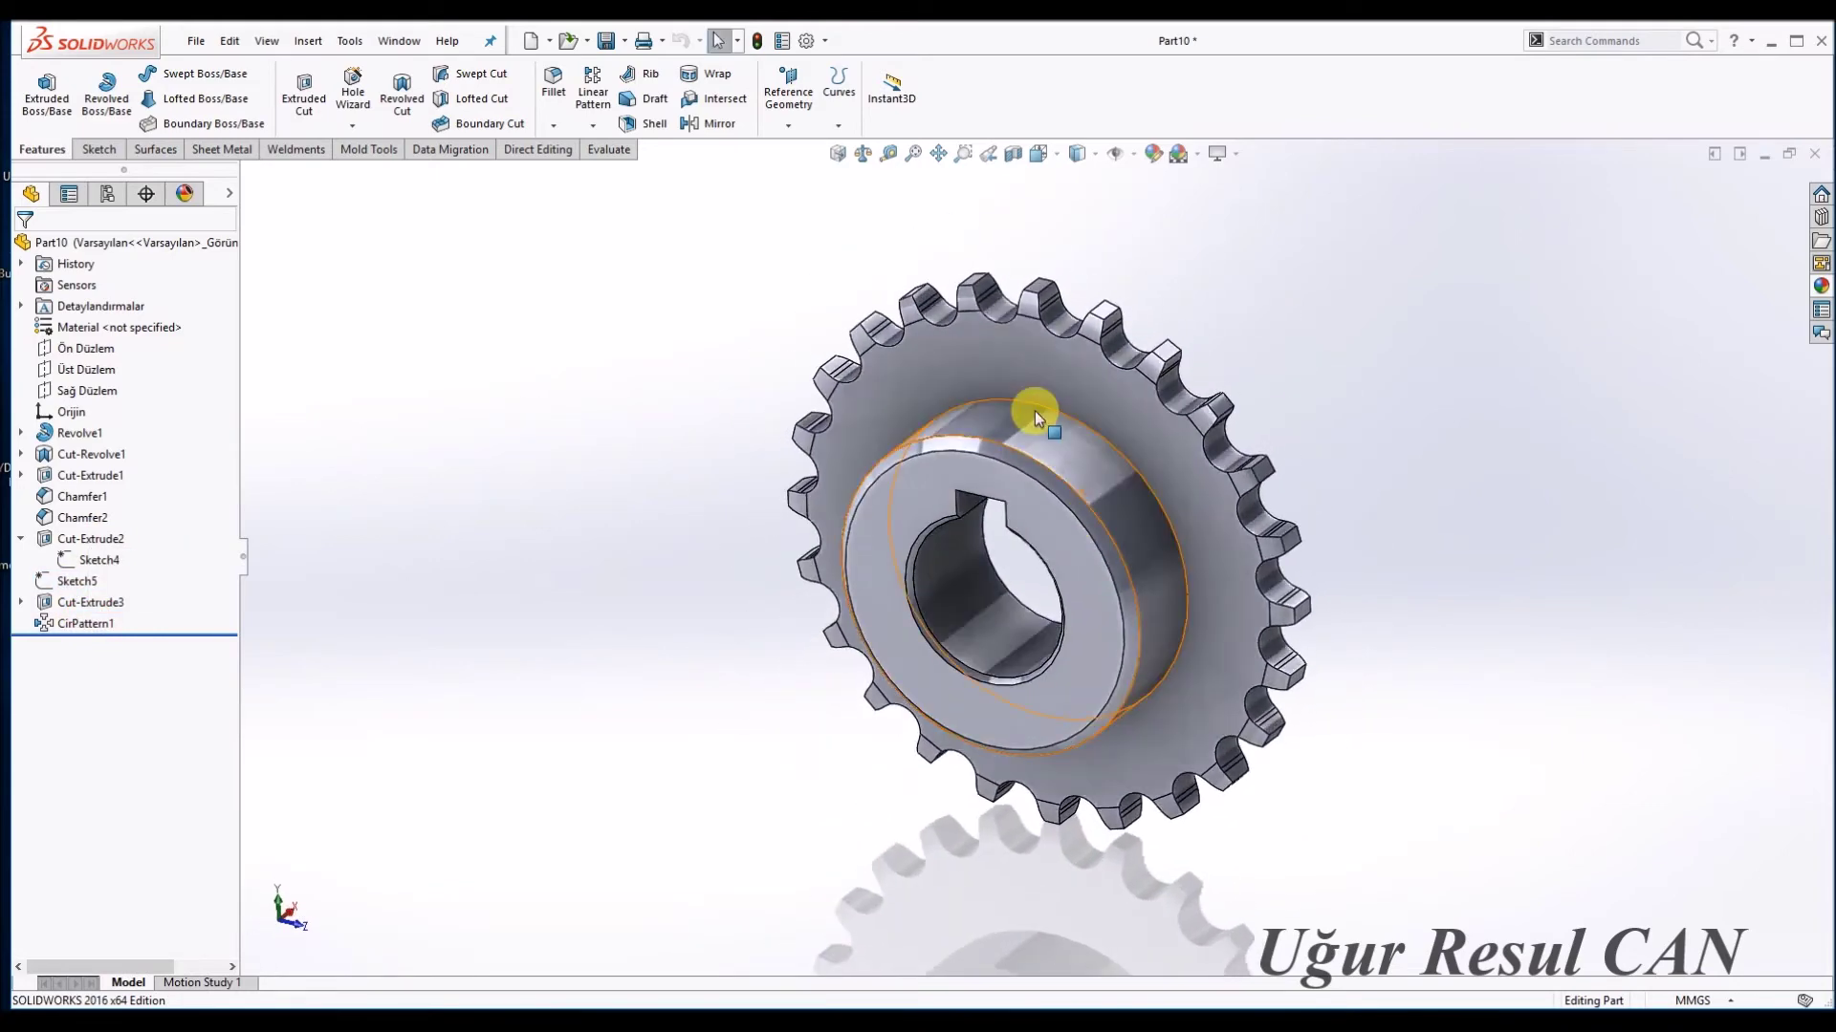
pyautogui.rightClick(1034, 371)
# Colour the whole sprocket part grey (128,128,128) and view its front face square-on.
pyautogui.click(1184, 323)
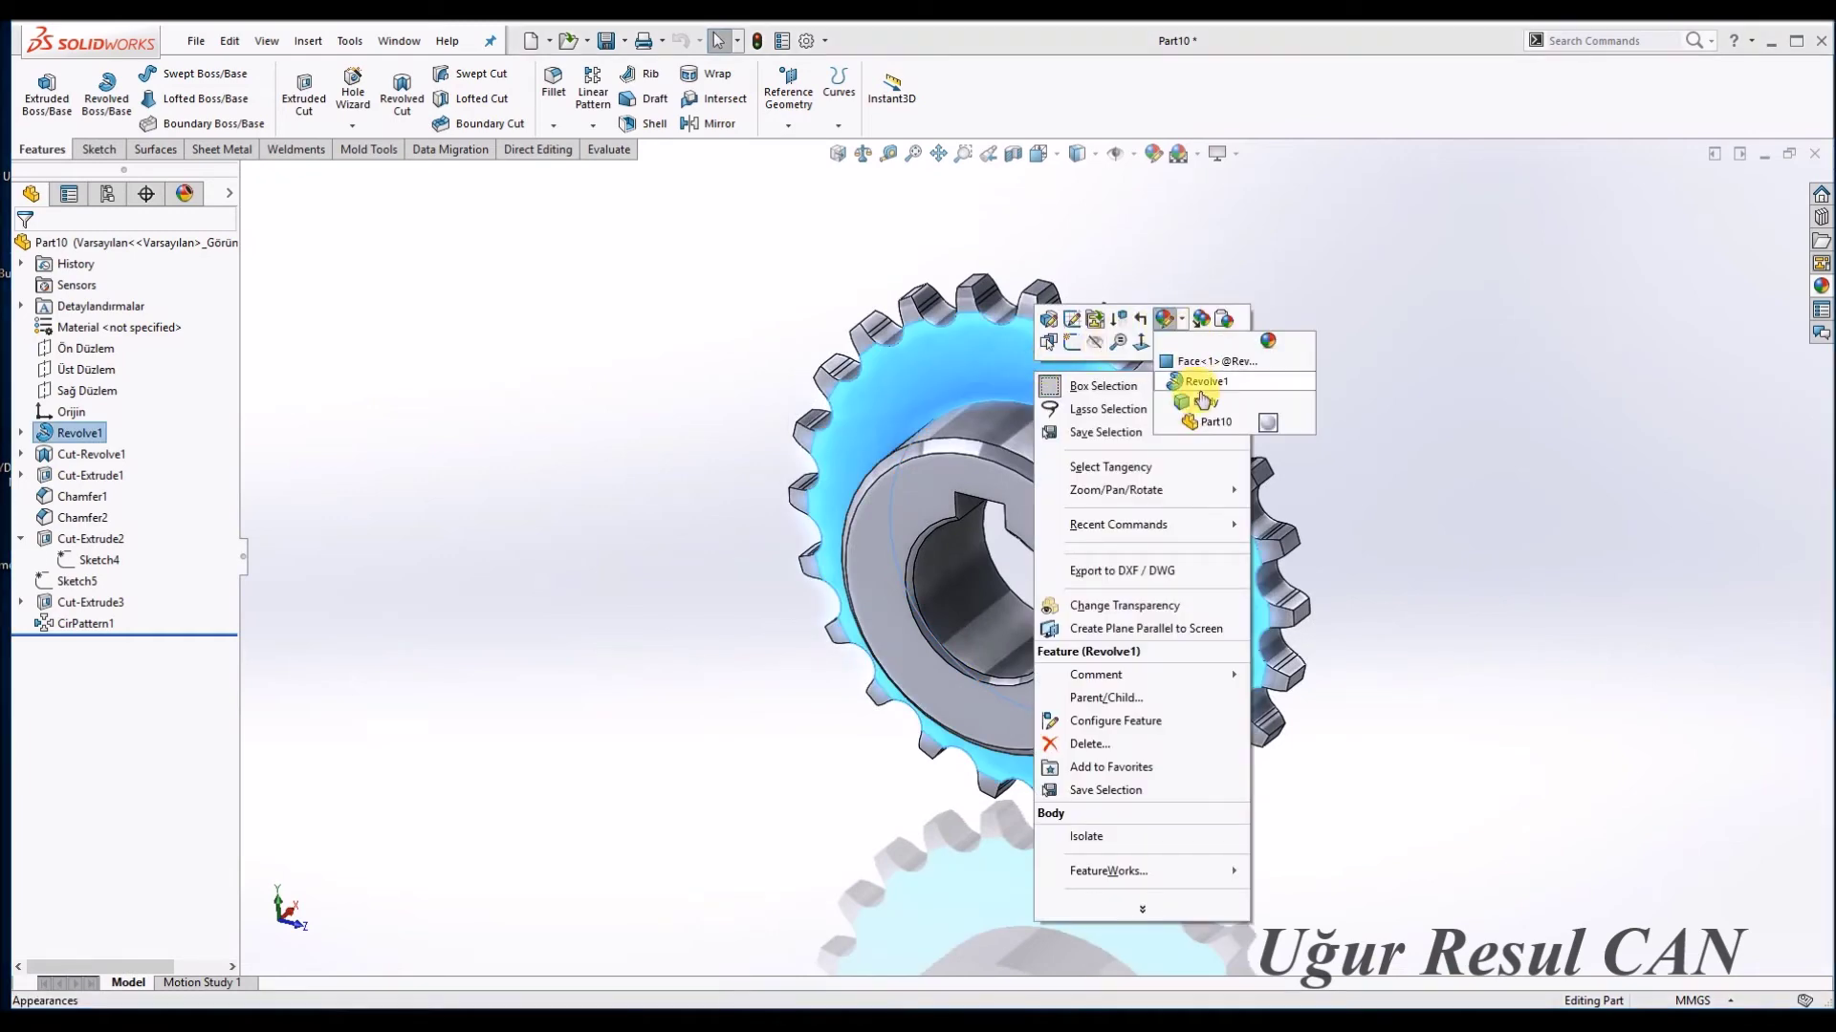
pyautogui.click(1227, 425)
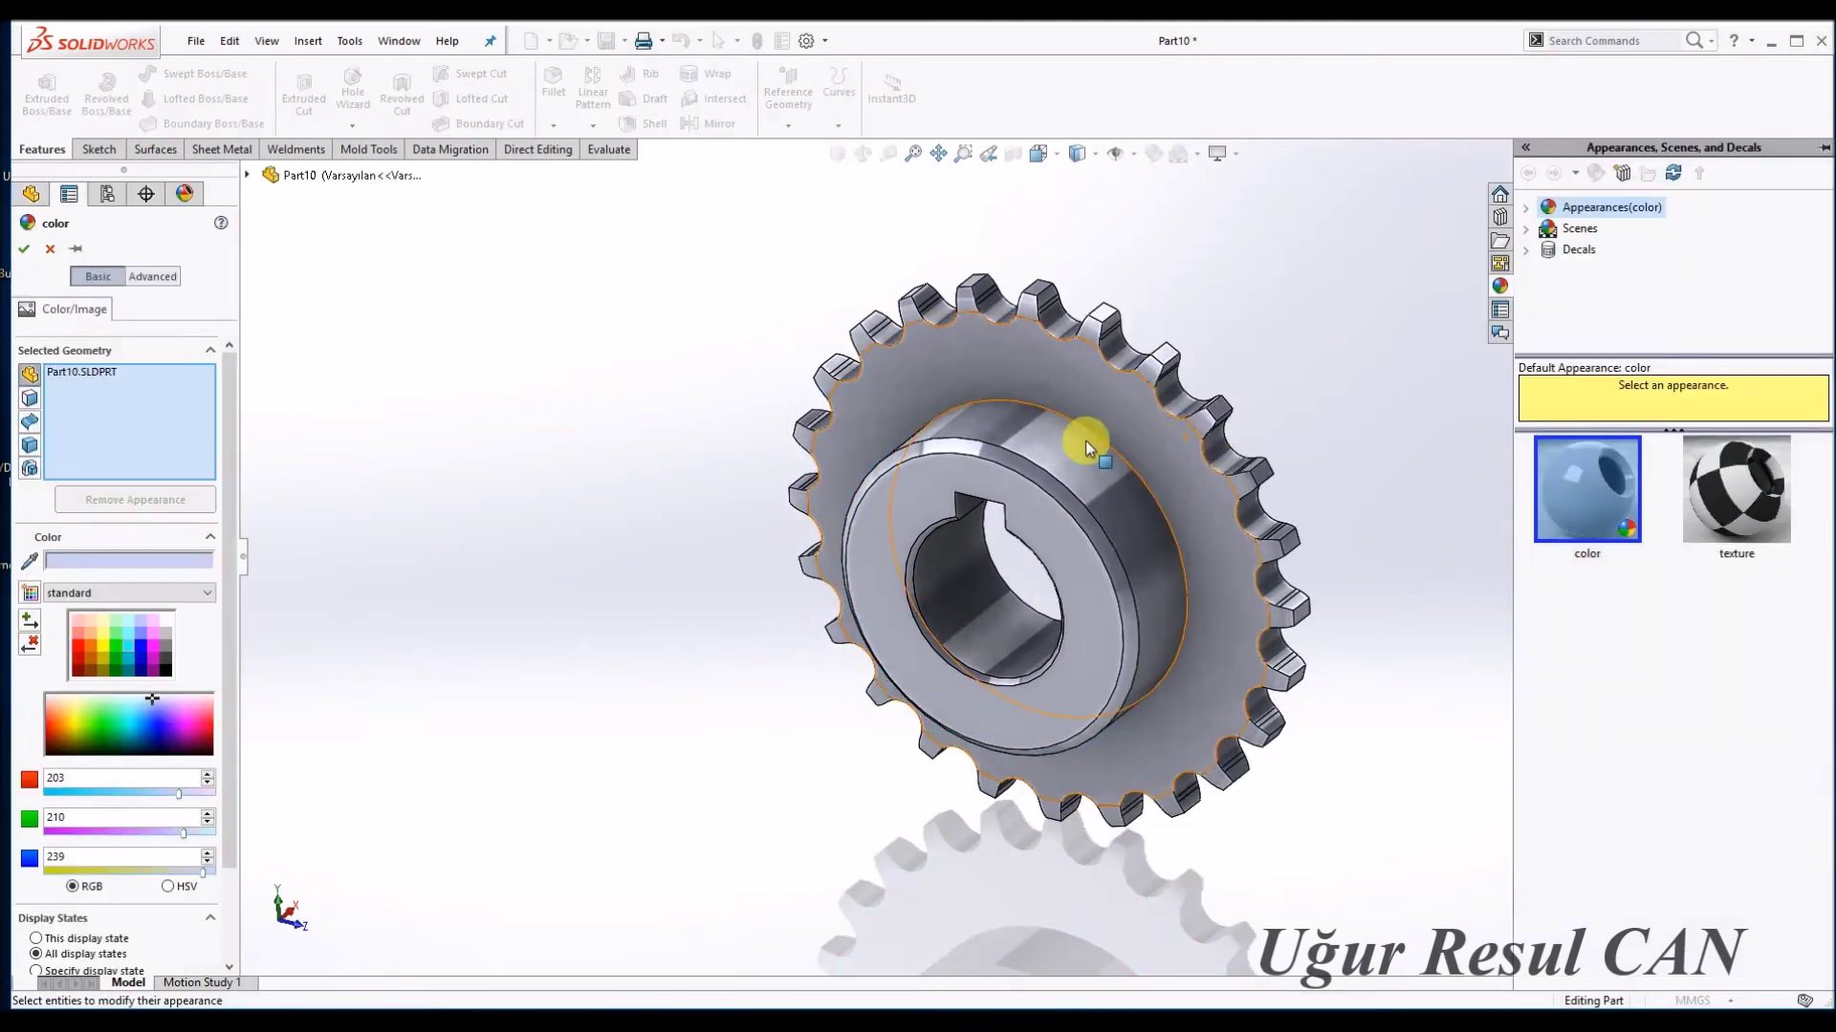
pyautogui.click(164, 653)
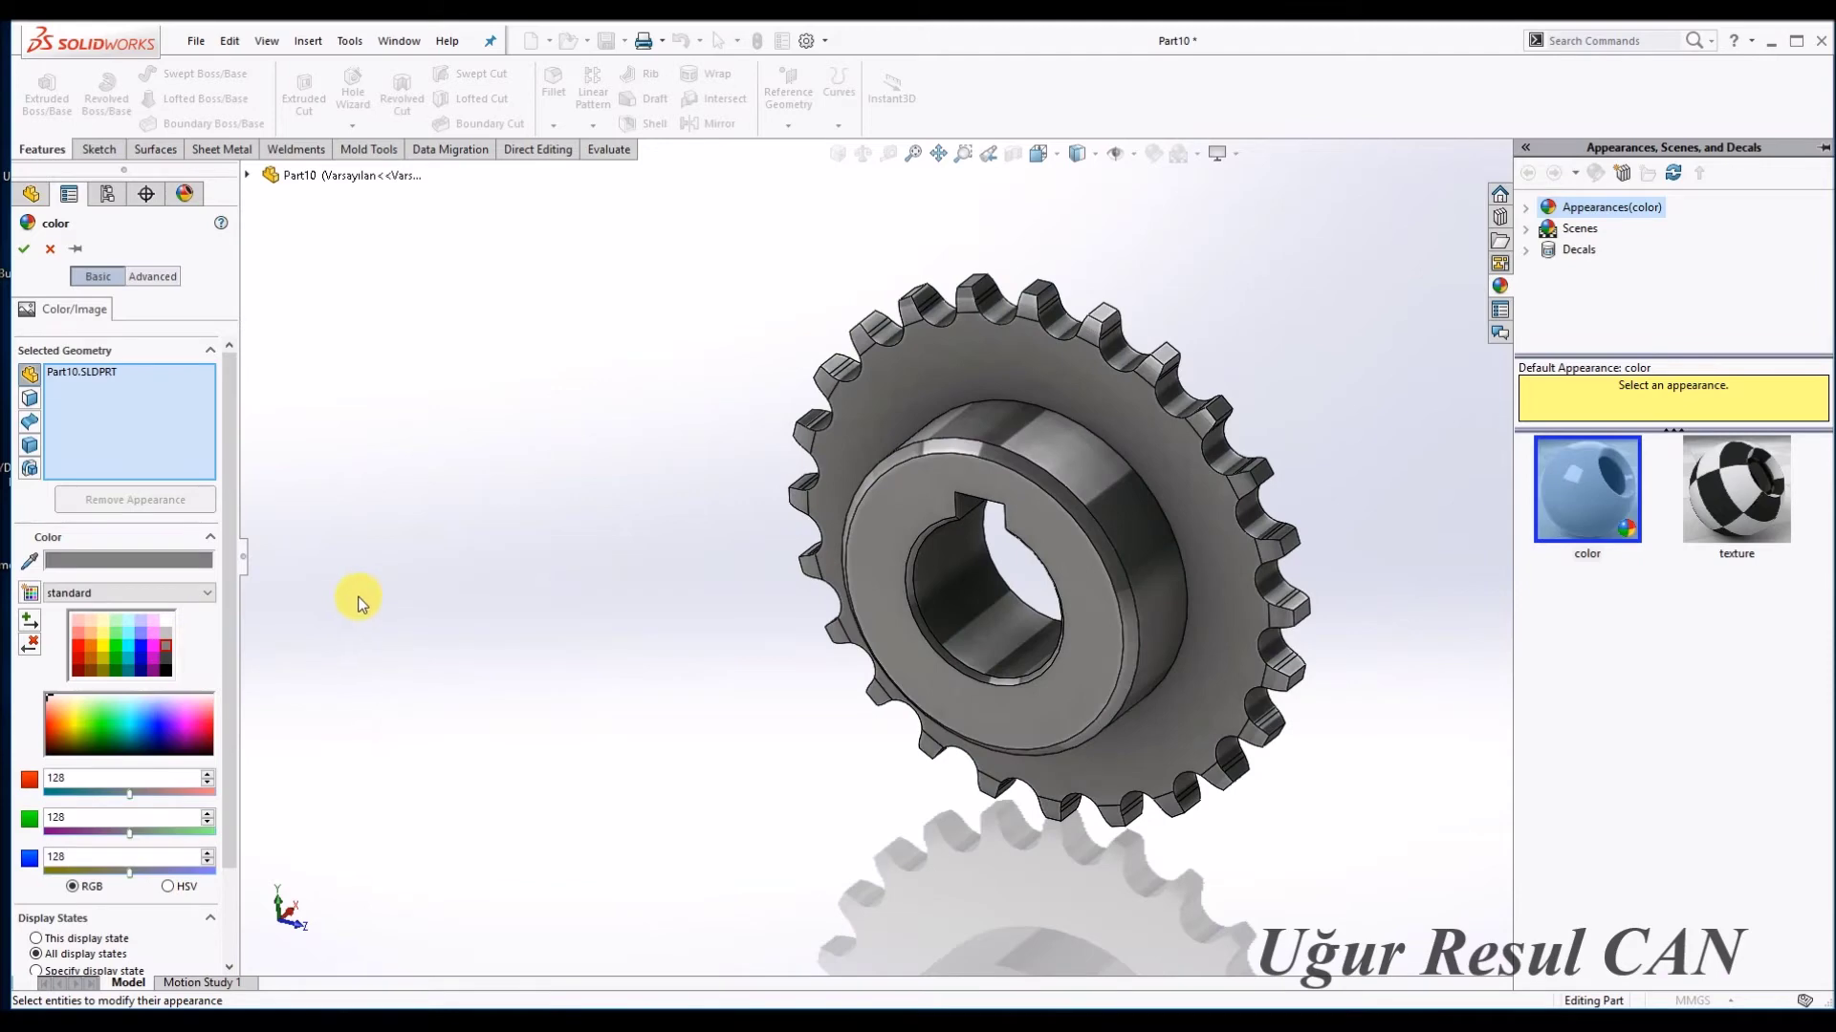
pyautogui.press('Return')
pyautogui.click(1010, 365)
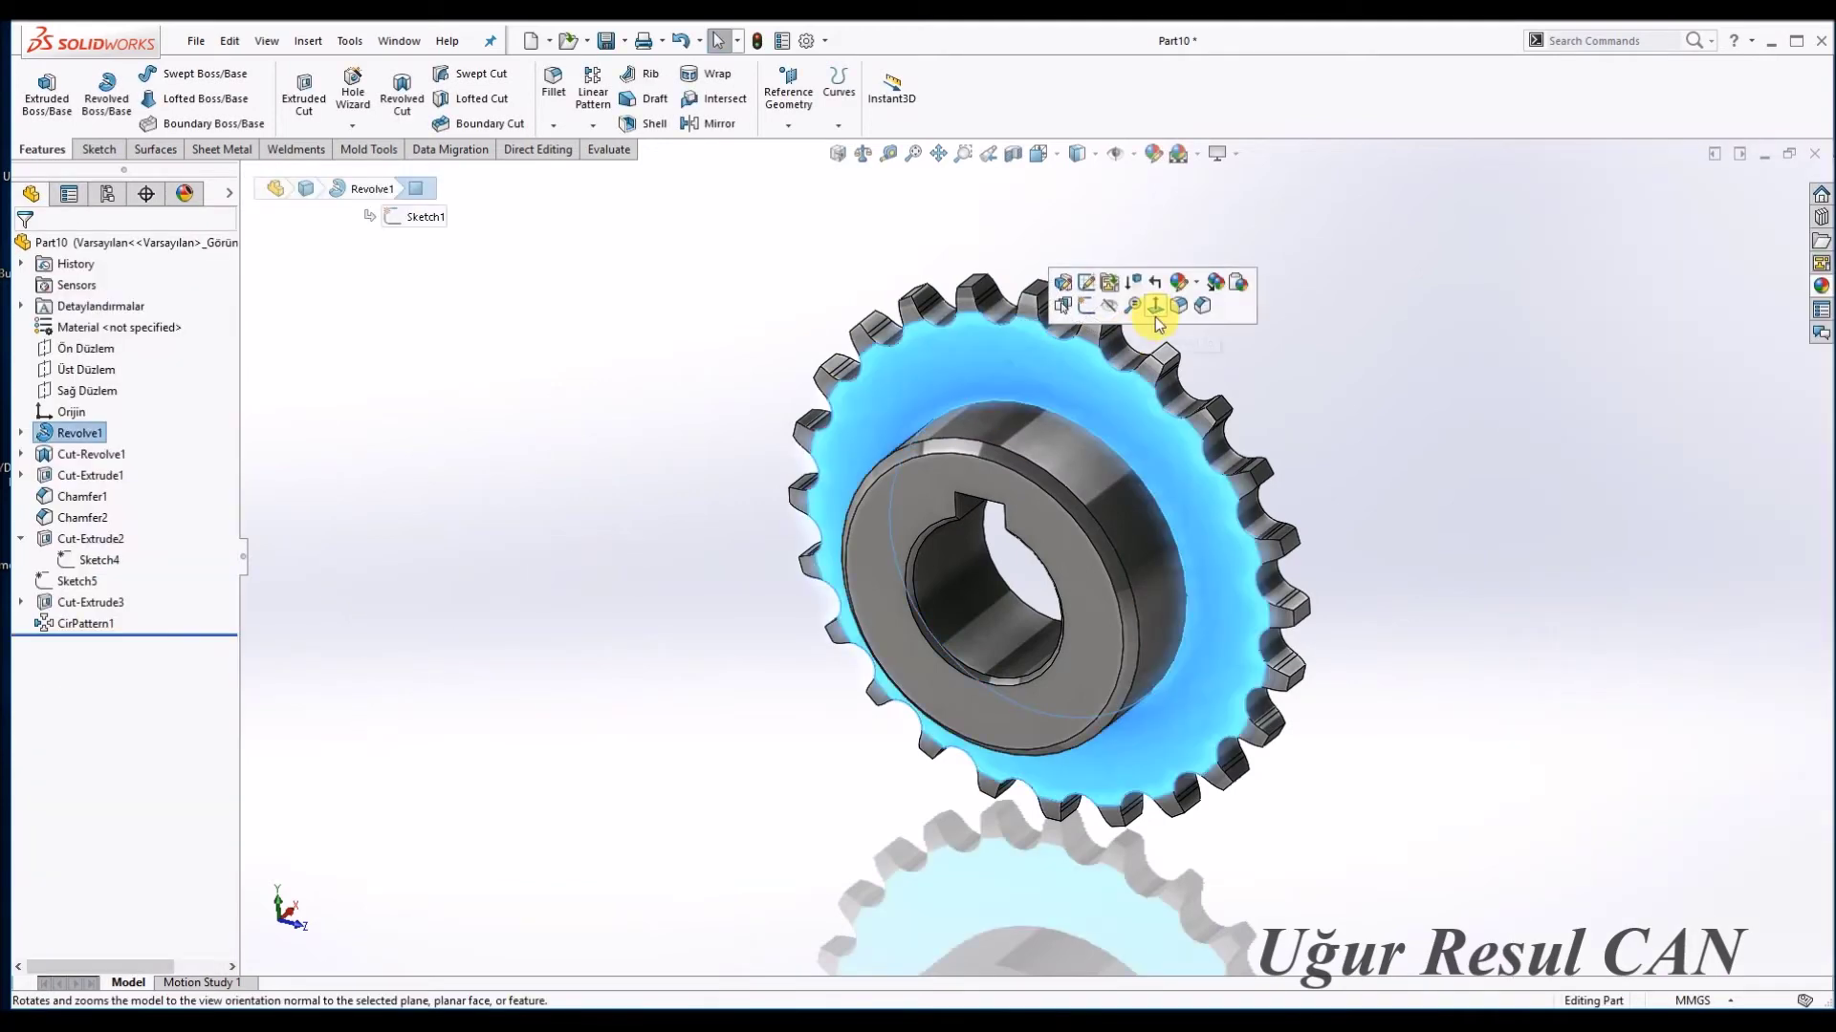
pyautogui.click(1161, 300)
# On the front face, sketch two lines from the centre to opposite tooth gaps.
pyautogui.click(1052, 398)
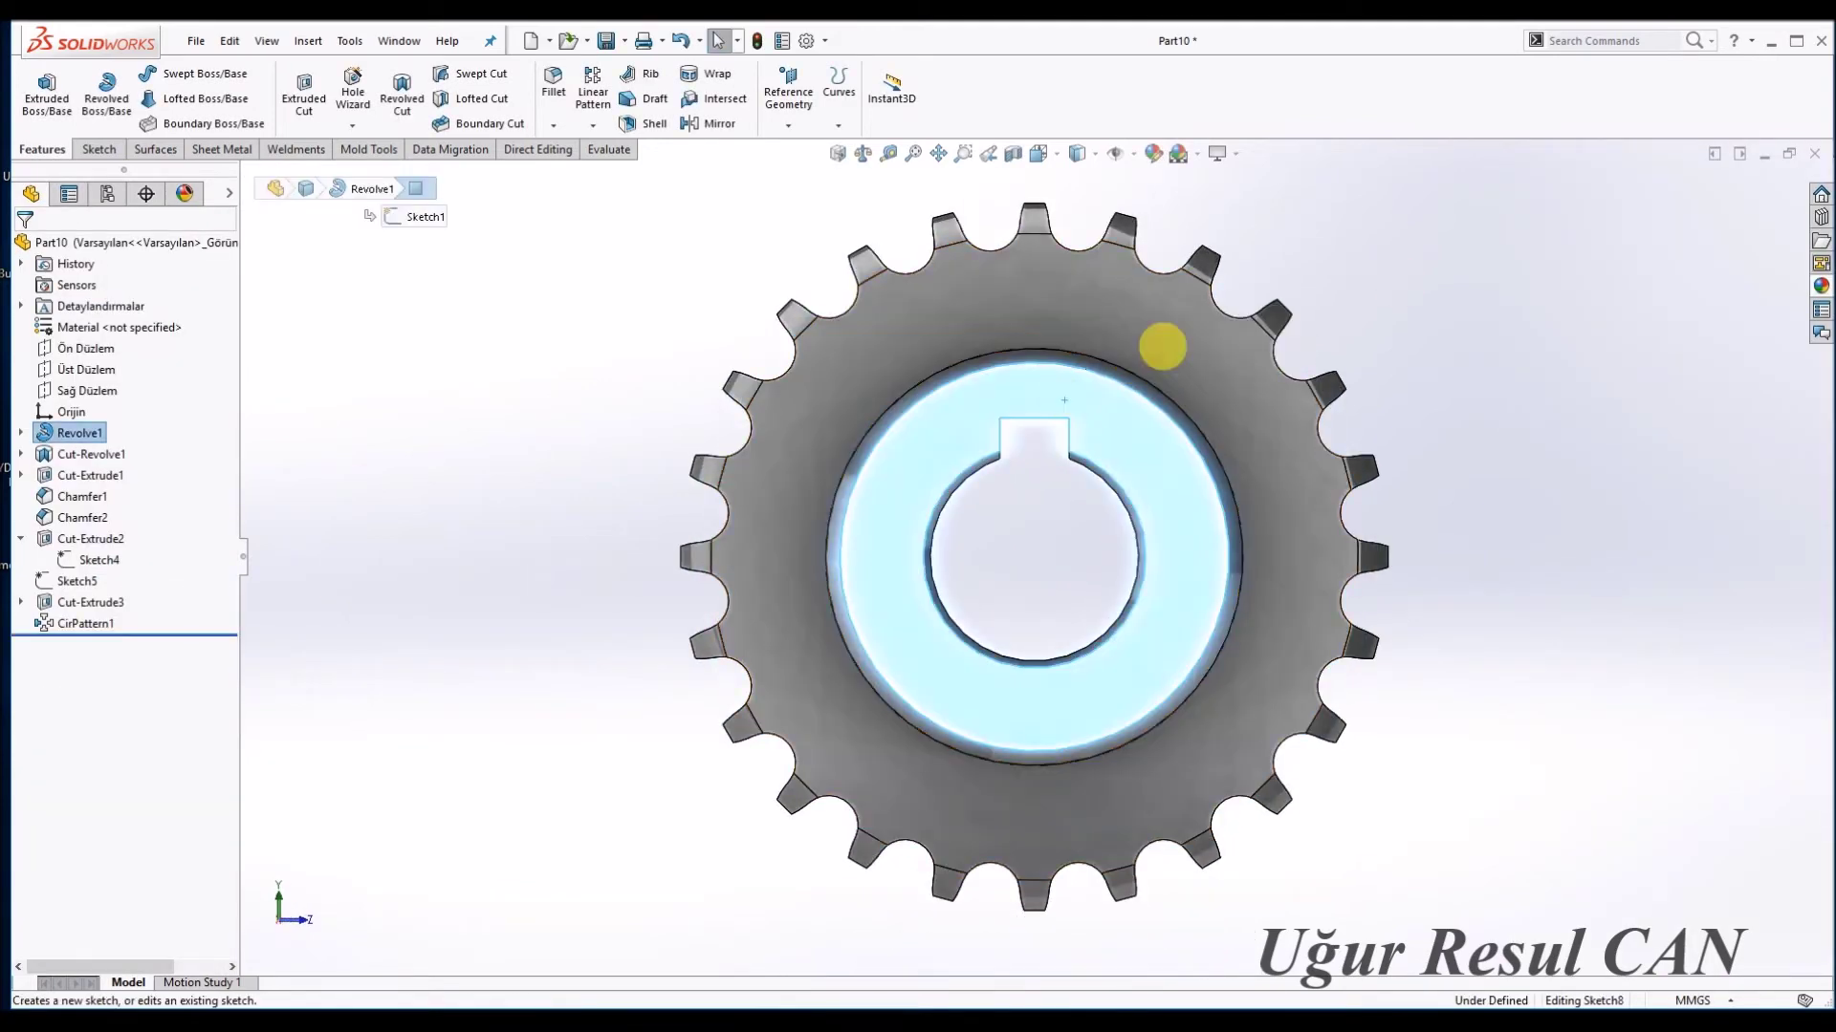
pyautogui.press('l')
pyautogui.click(1034, 555)
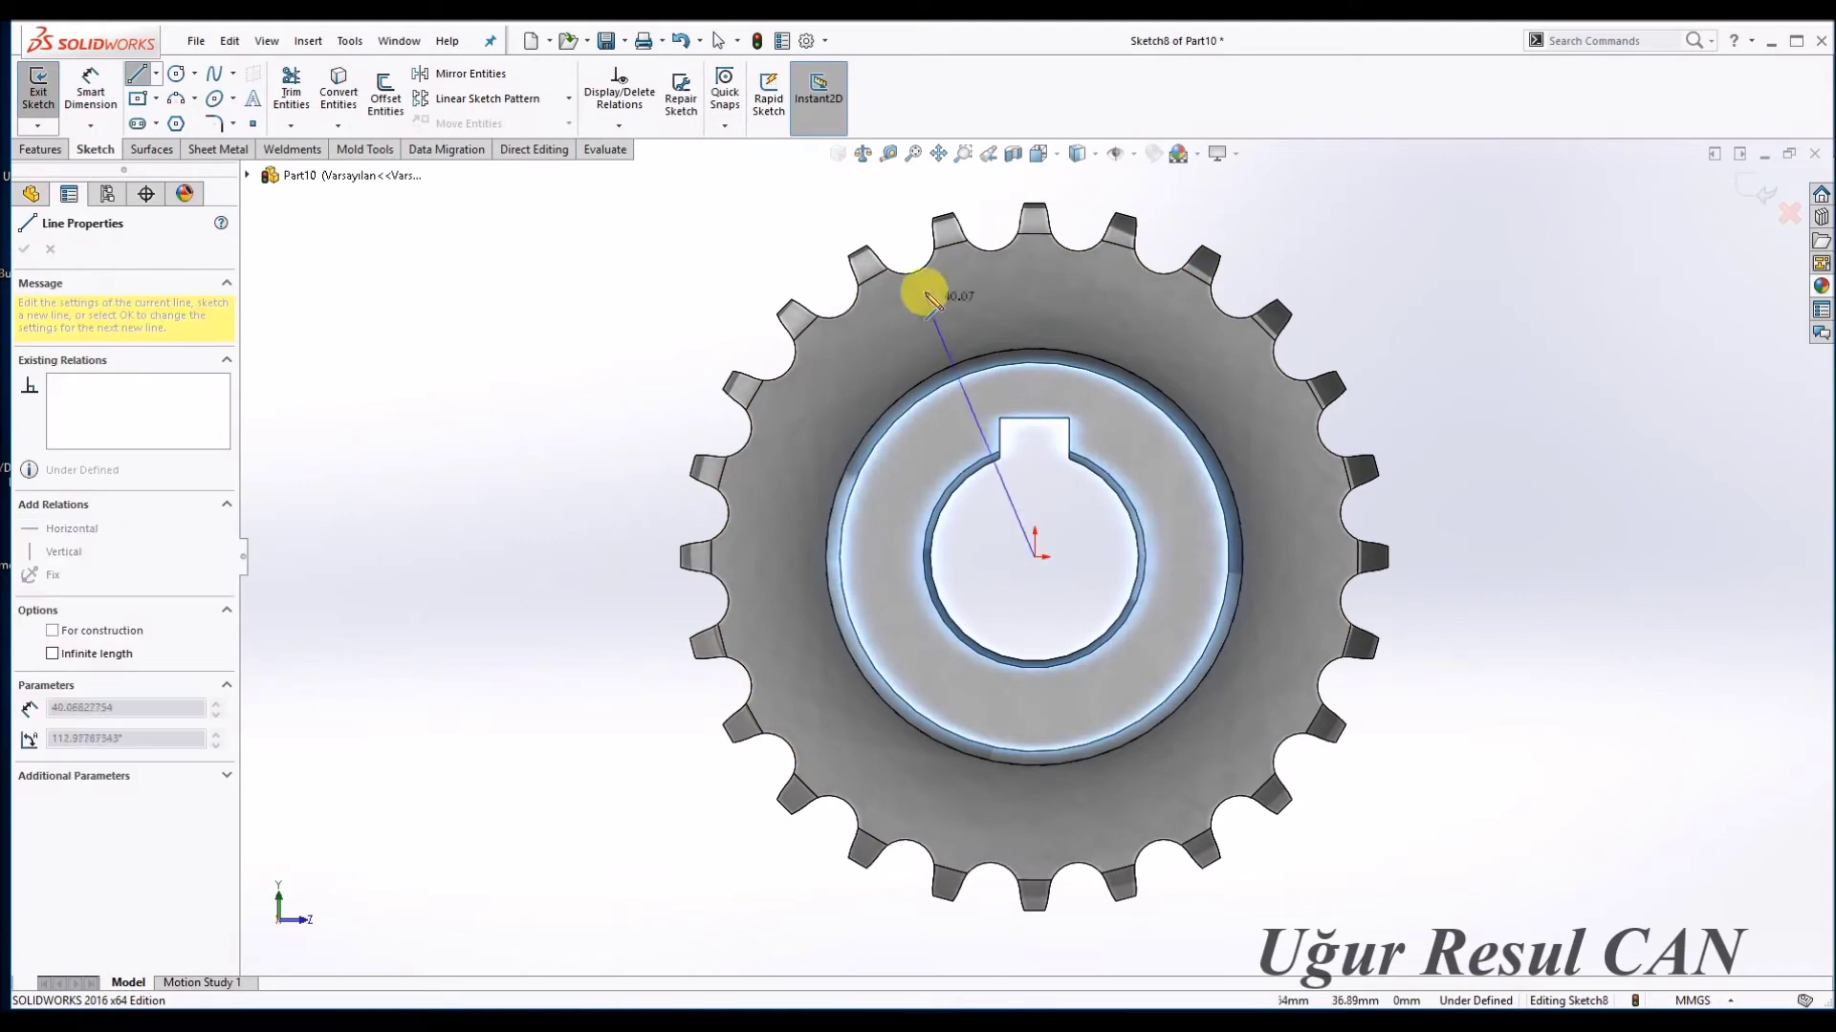
pyautogui.doubleClick(907, 246)
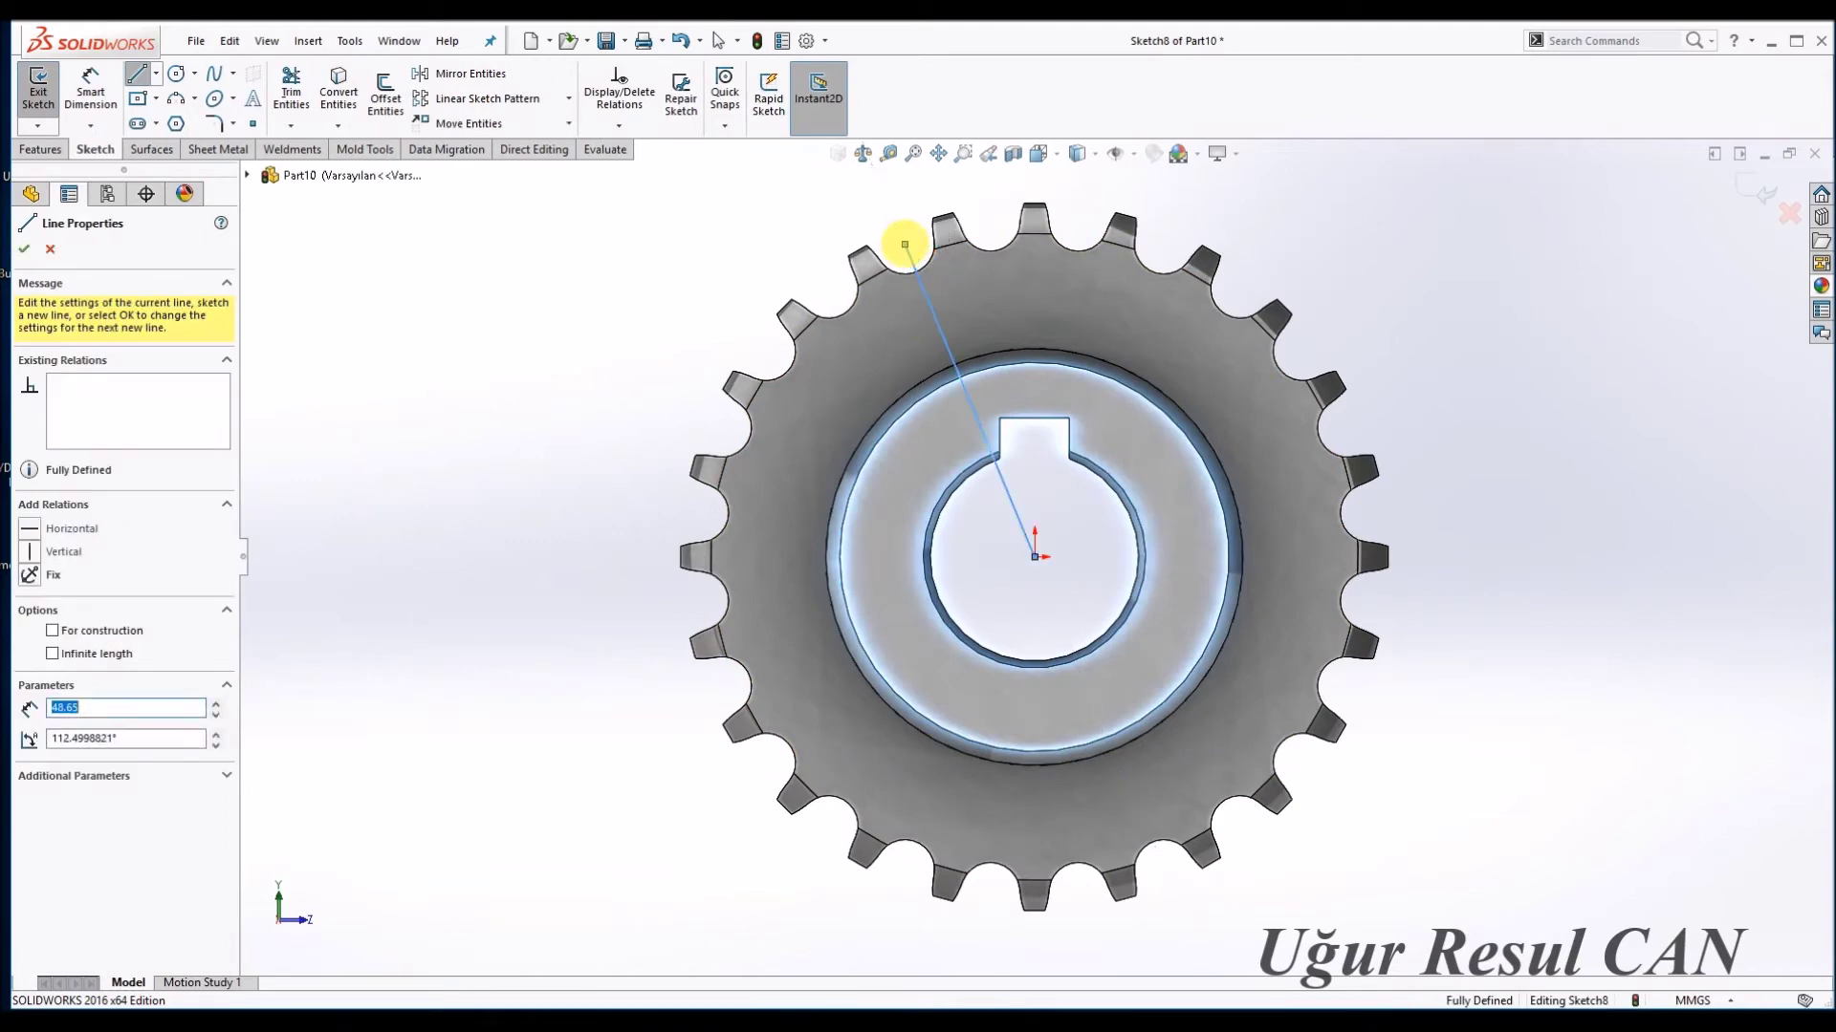
pyautogui.click(1034, 555)
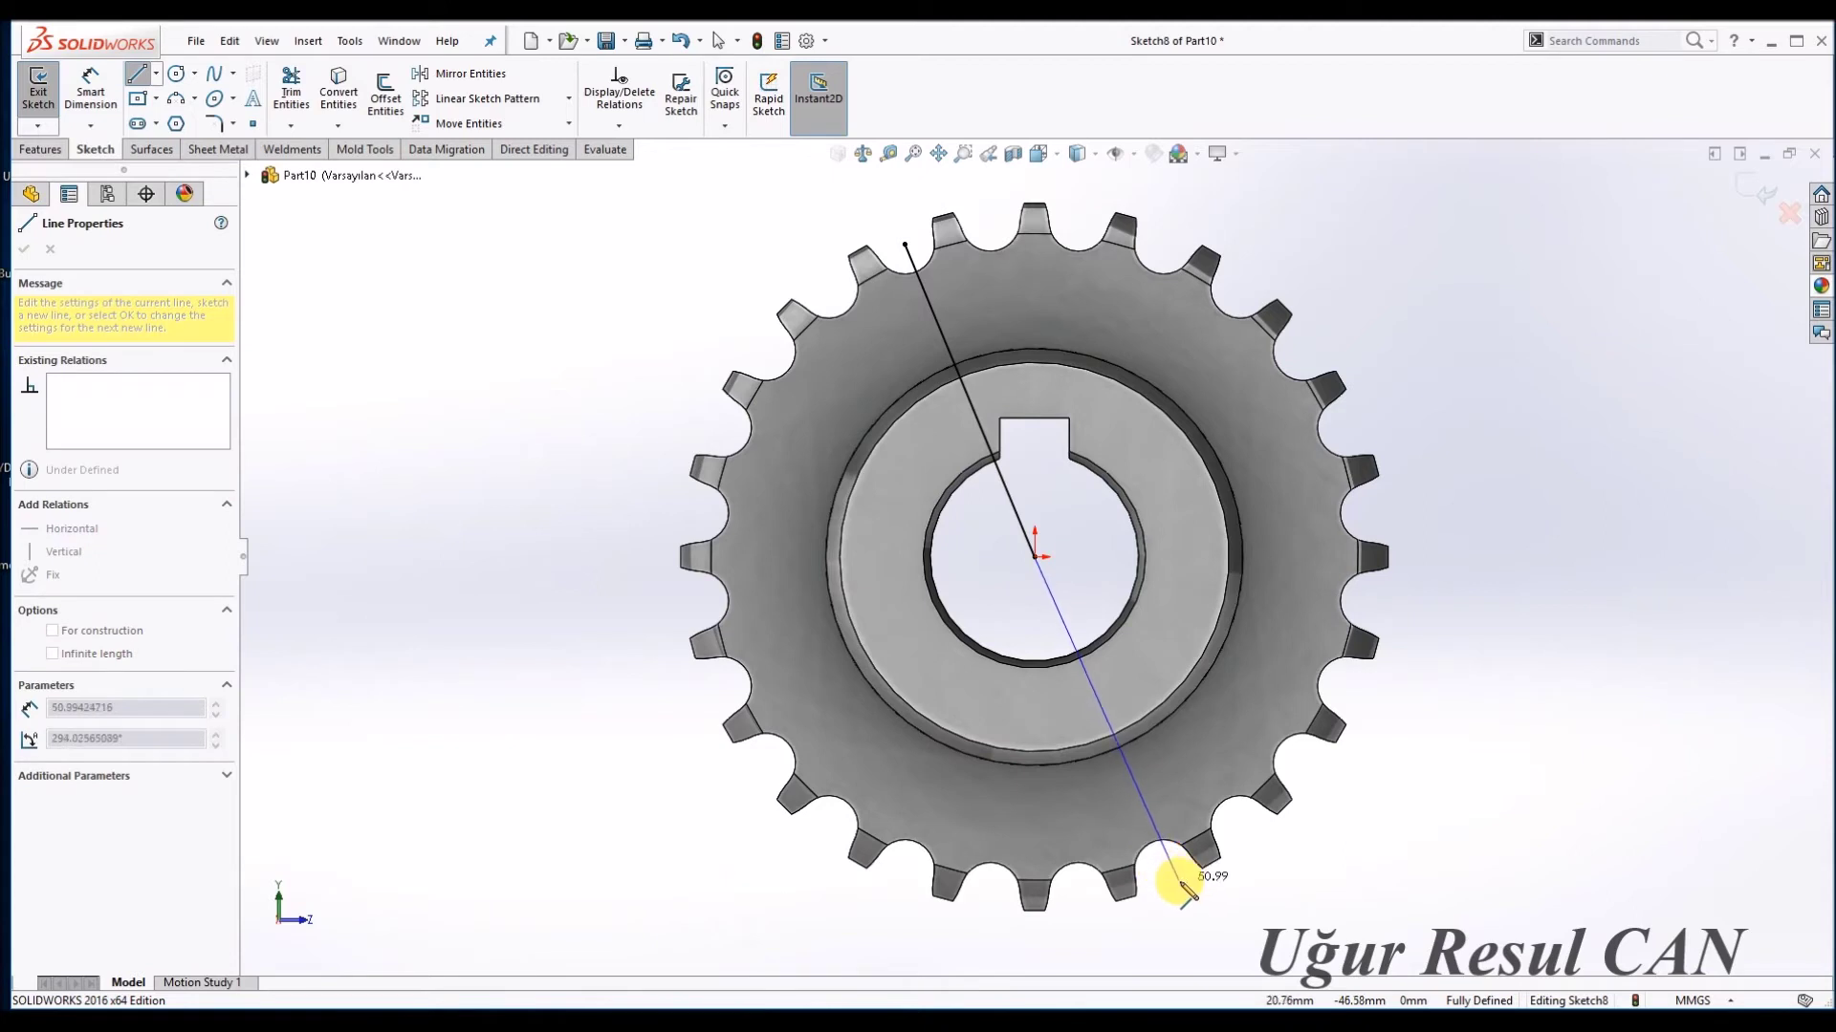
pyautogui.doubleClick(1181, 882)
pyautogui.press('Escape')
pyautogui.click(1069, 631)
pyautogui.keyDown('ctrl'); pyautogui.click(1011, 506); pyautogui.keyUp('ctrl')
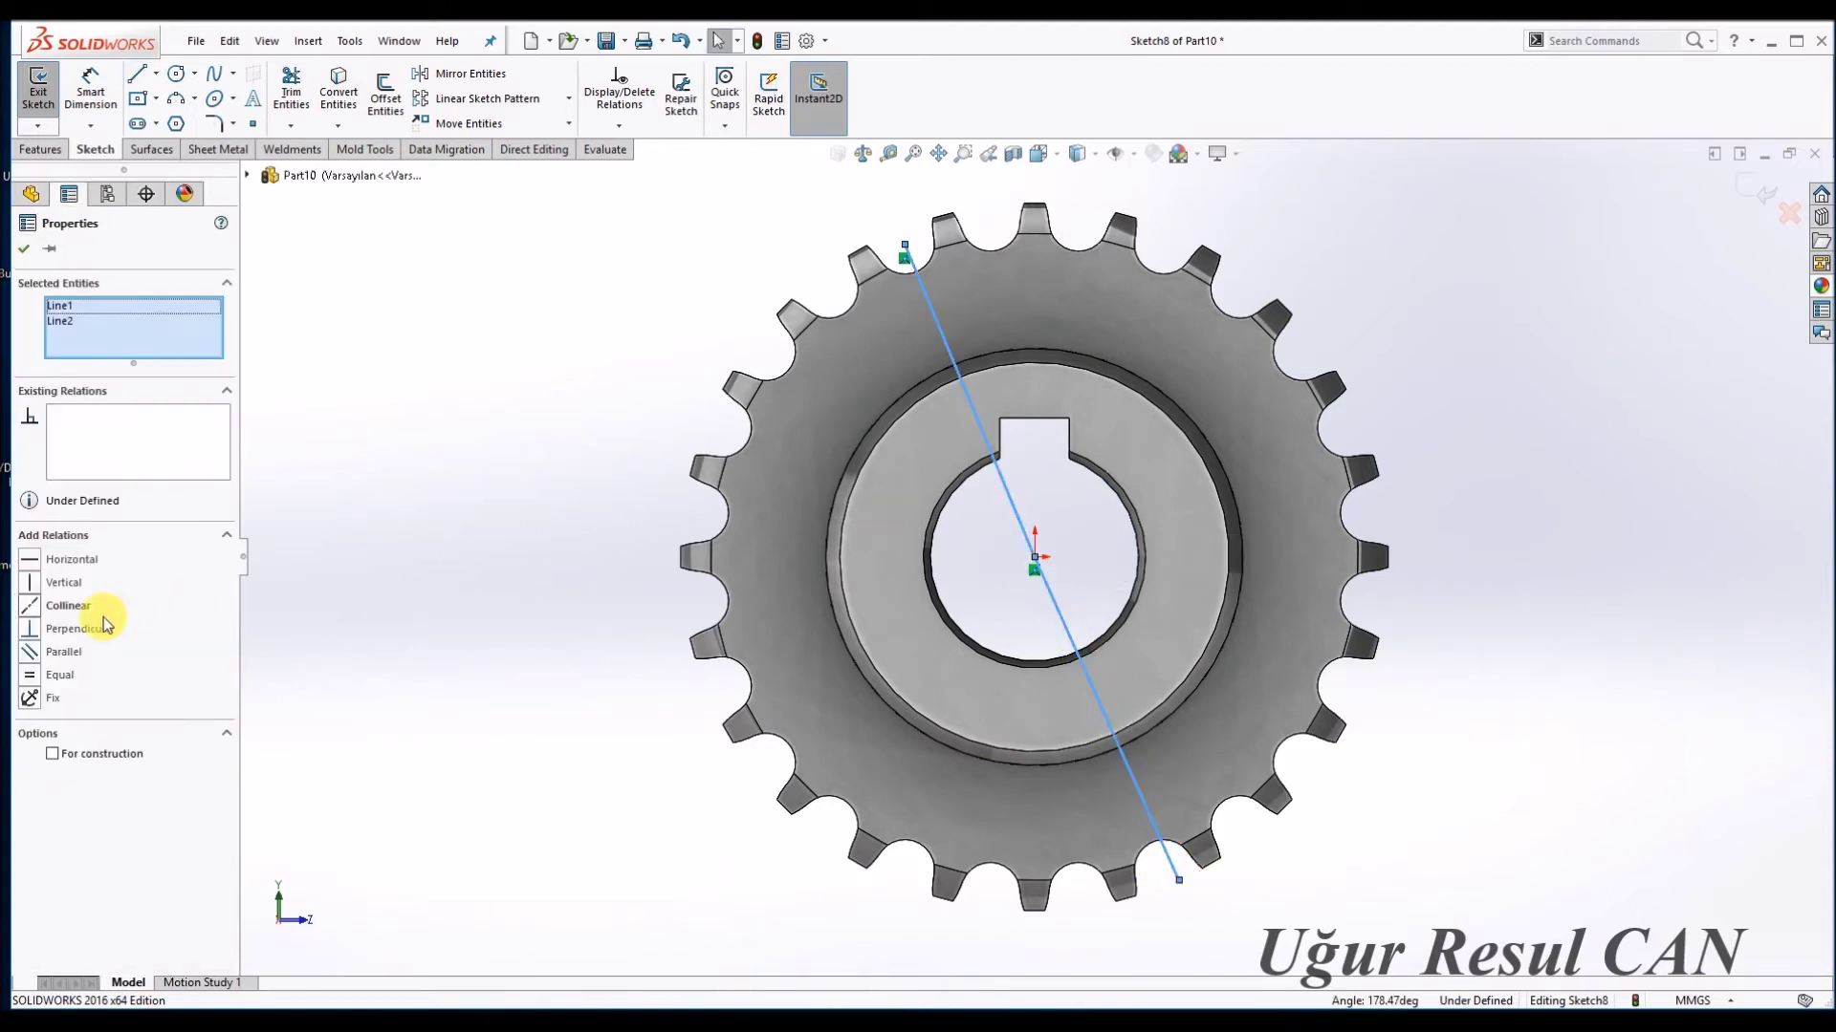
pyautogui.press('Escape')
pyautogui.press('Escape')
pyautogui.scroll(2, 1080, 564)
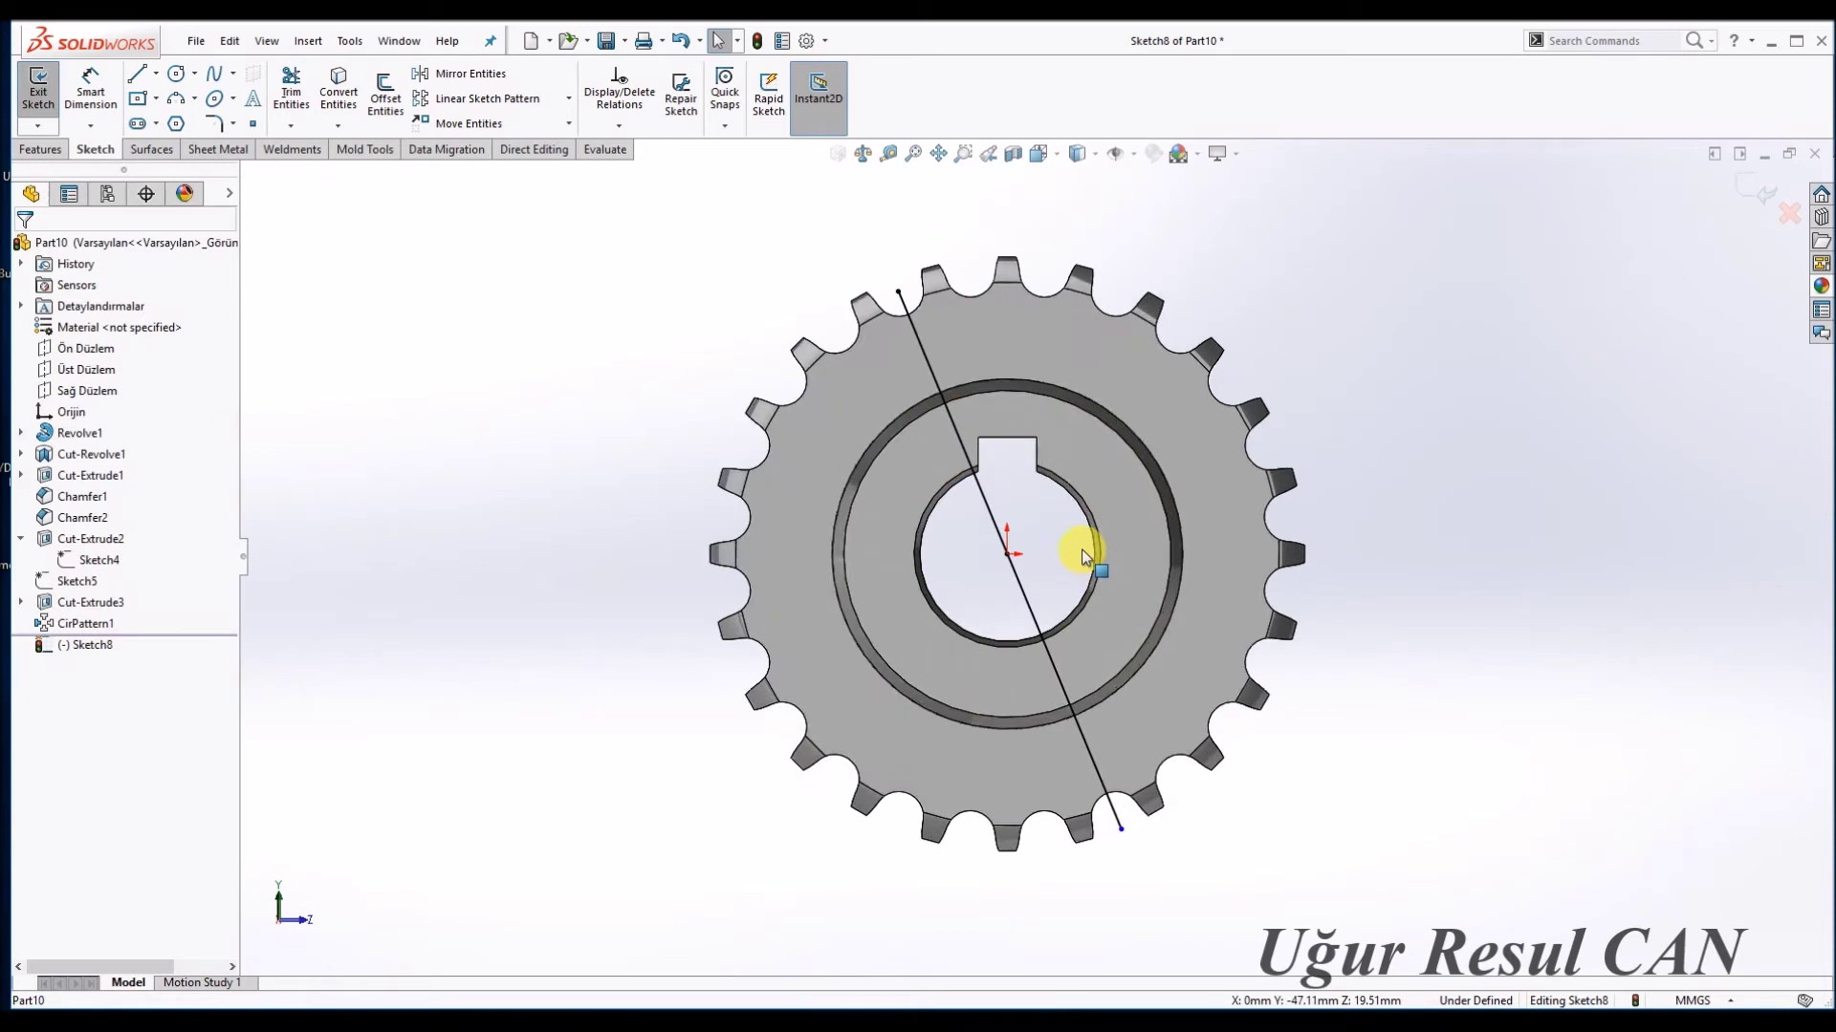
# Create Plane1 from the sprocket face and the diametral line.
pyautogui.click(786, 96)
pyautogui.click(820, 151)
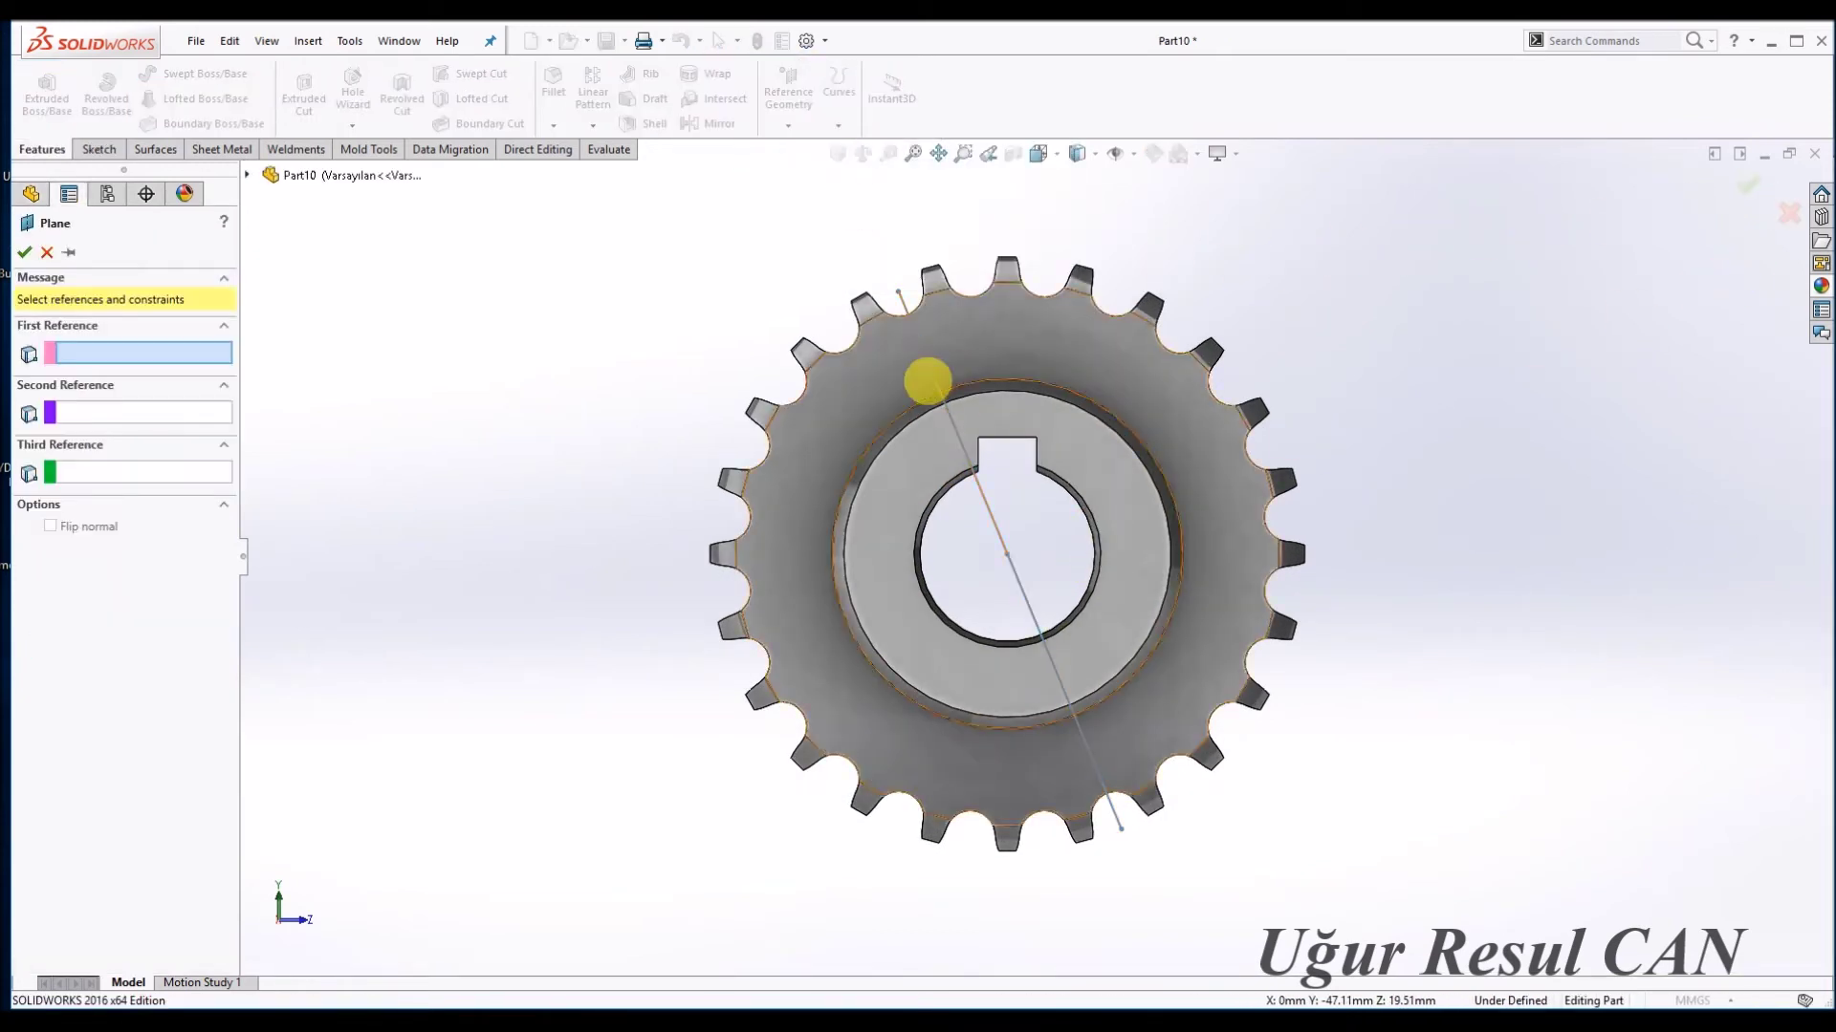
pyautogui.click(927, 383)
pyautogui.click(930, 376)
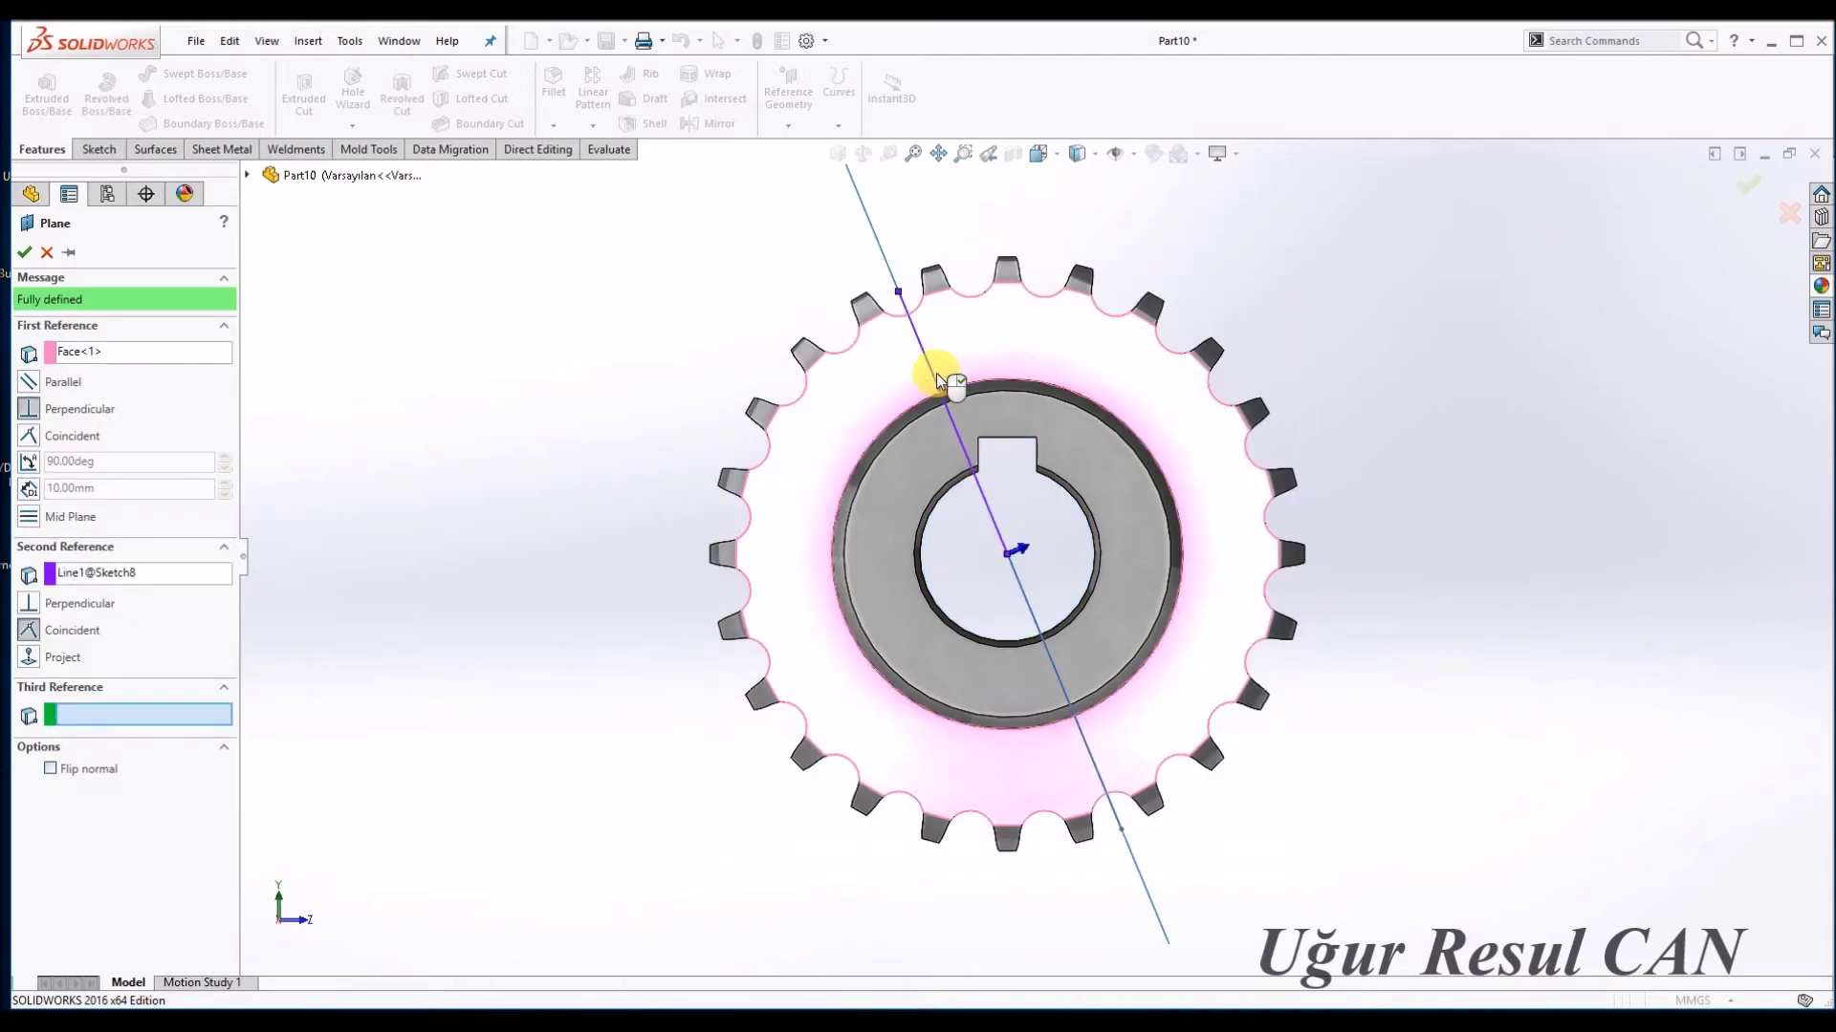
pyautogui.click(24, 252)
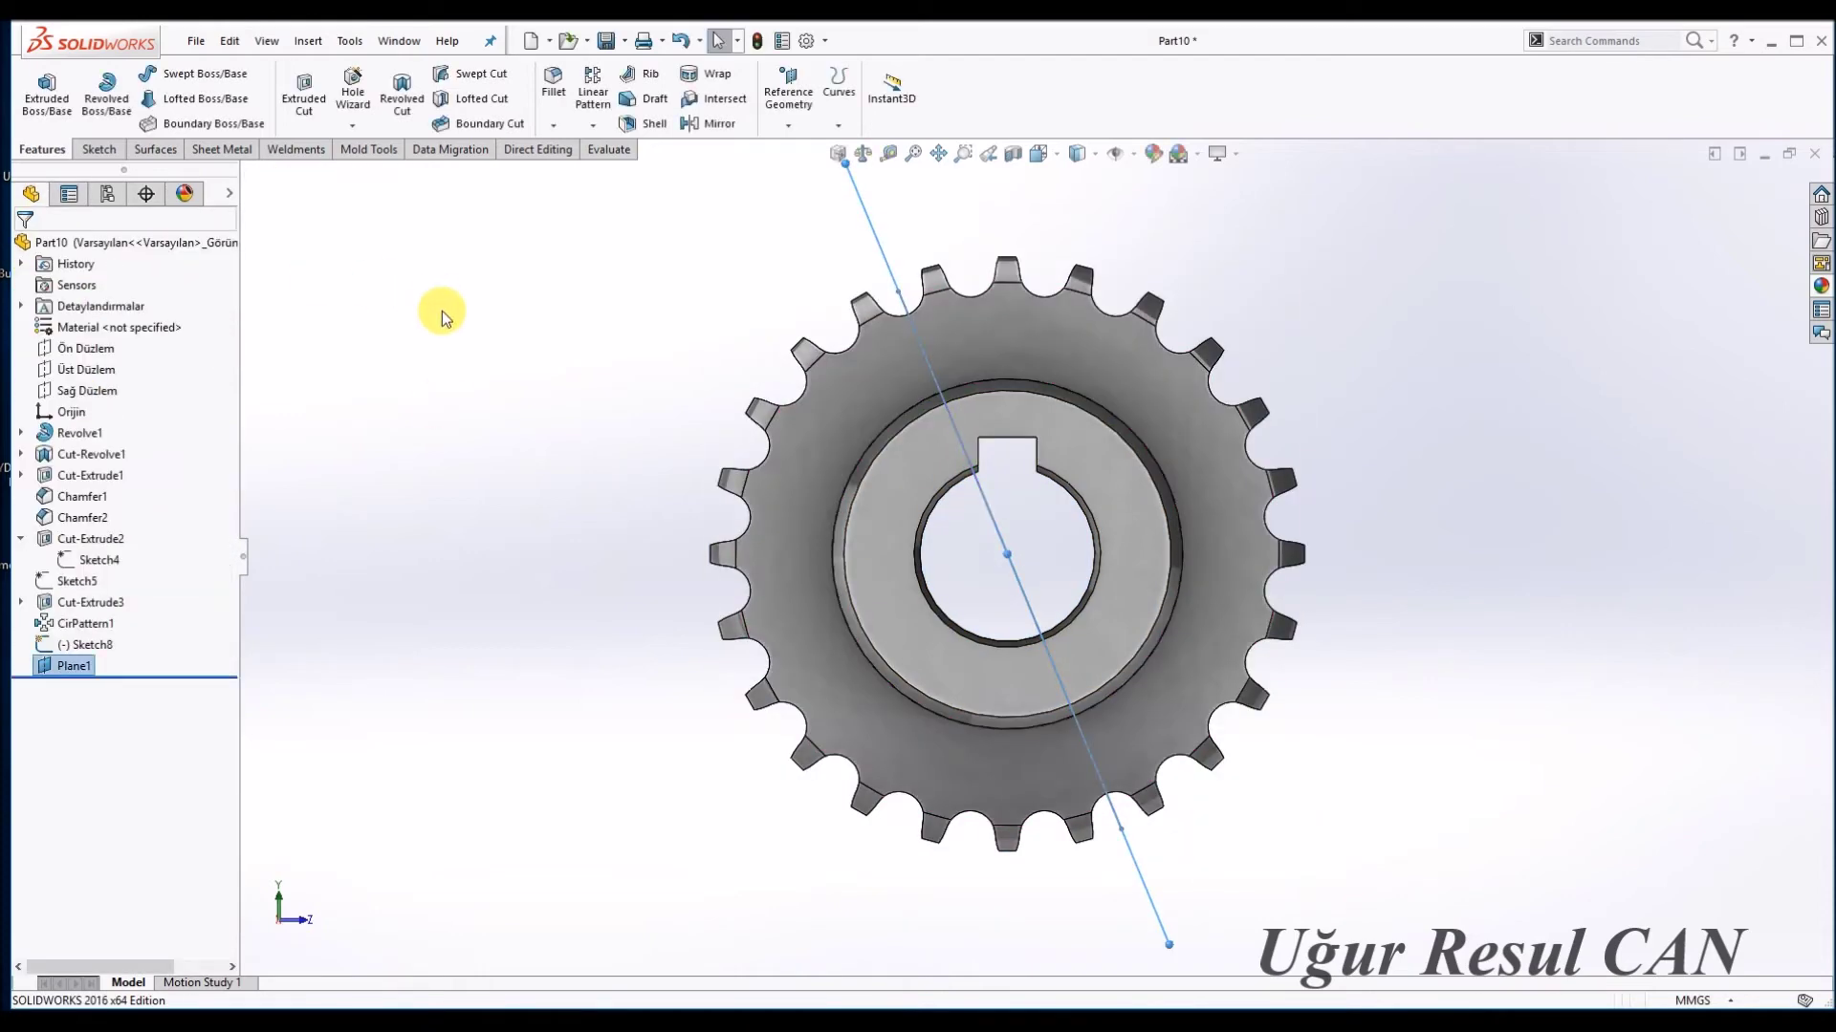
pyautogui.click(81, 541)
# Move Cut-Extrude2 below CirPattern1 and open its keyway sketch, Sketch4, for editing.
pyautogui.moveTo(82, 541); pyautogui.dragTo(105, 675)
pyautogui.click(91, 665)
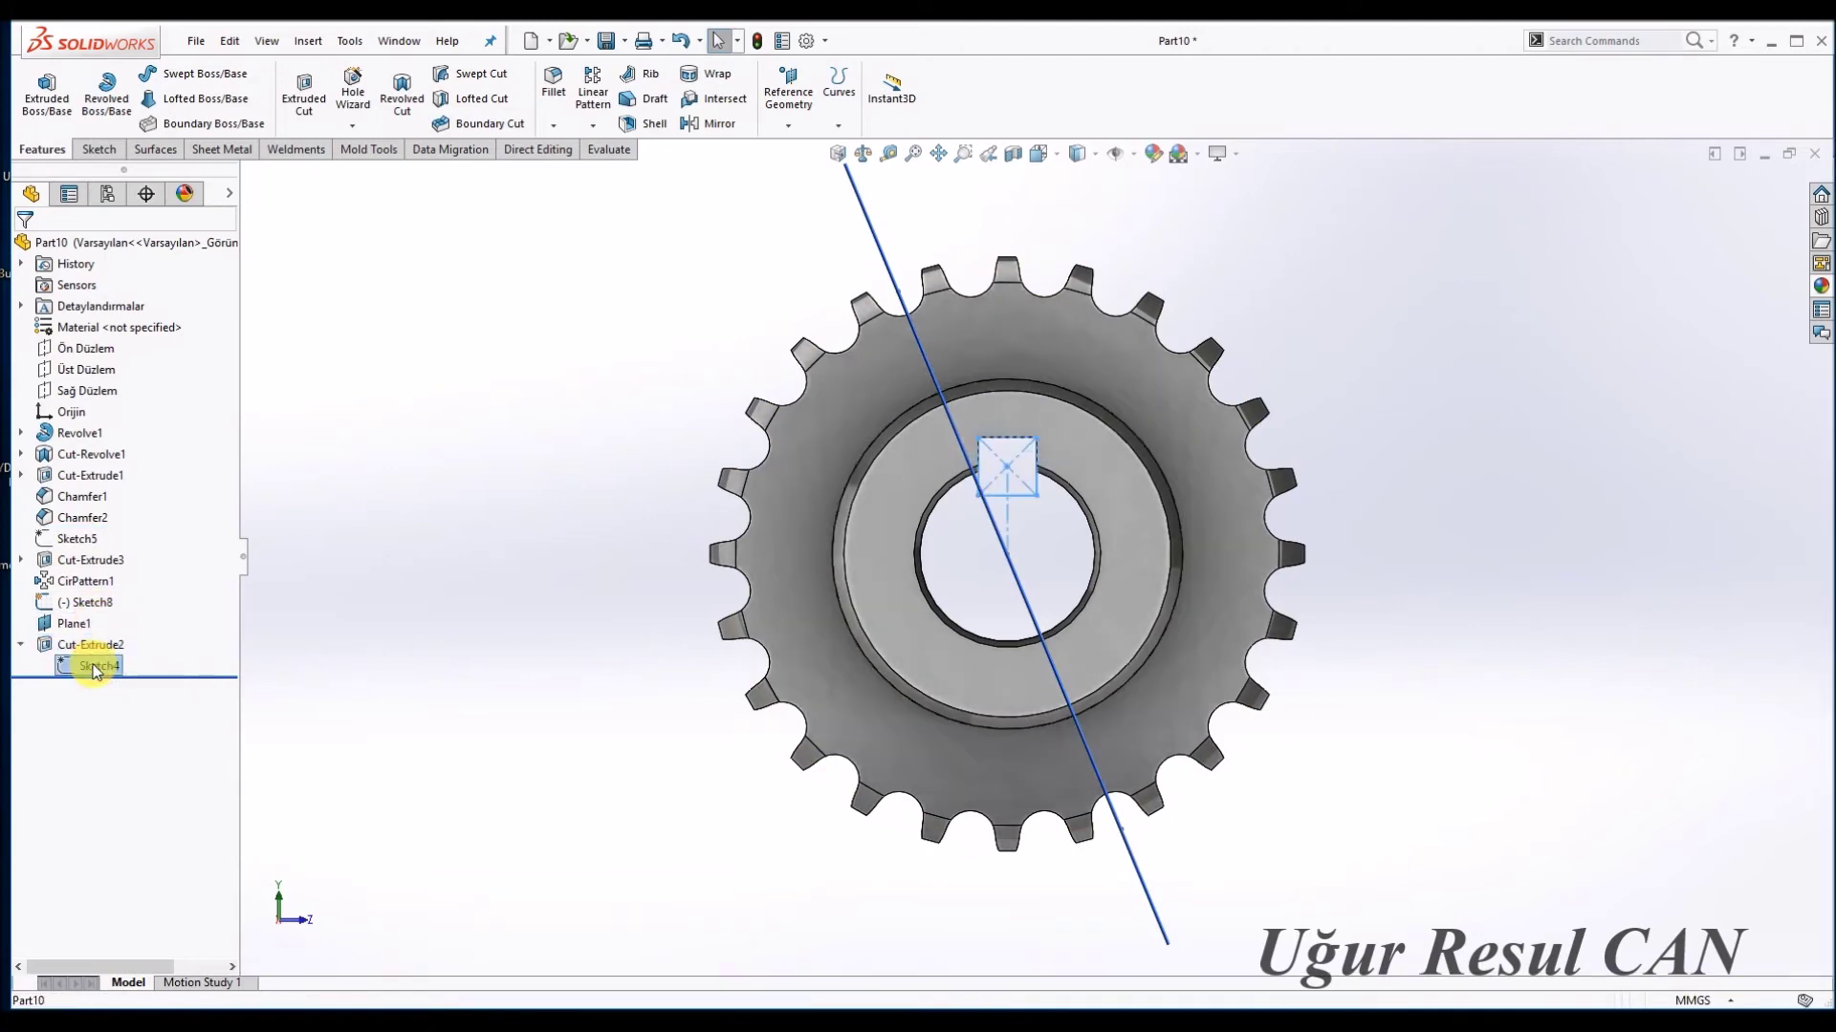
pyautogui.click(119, 616)
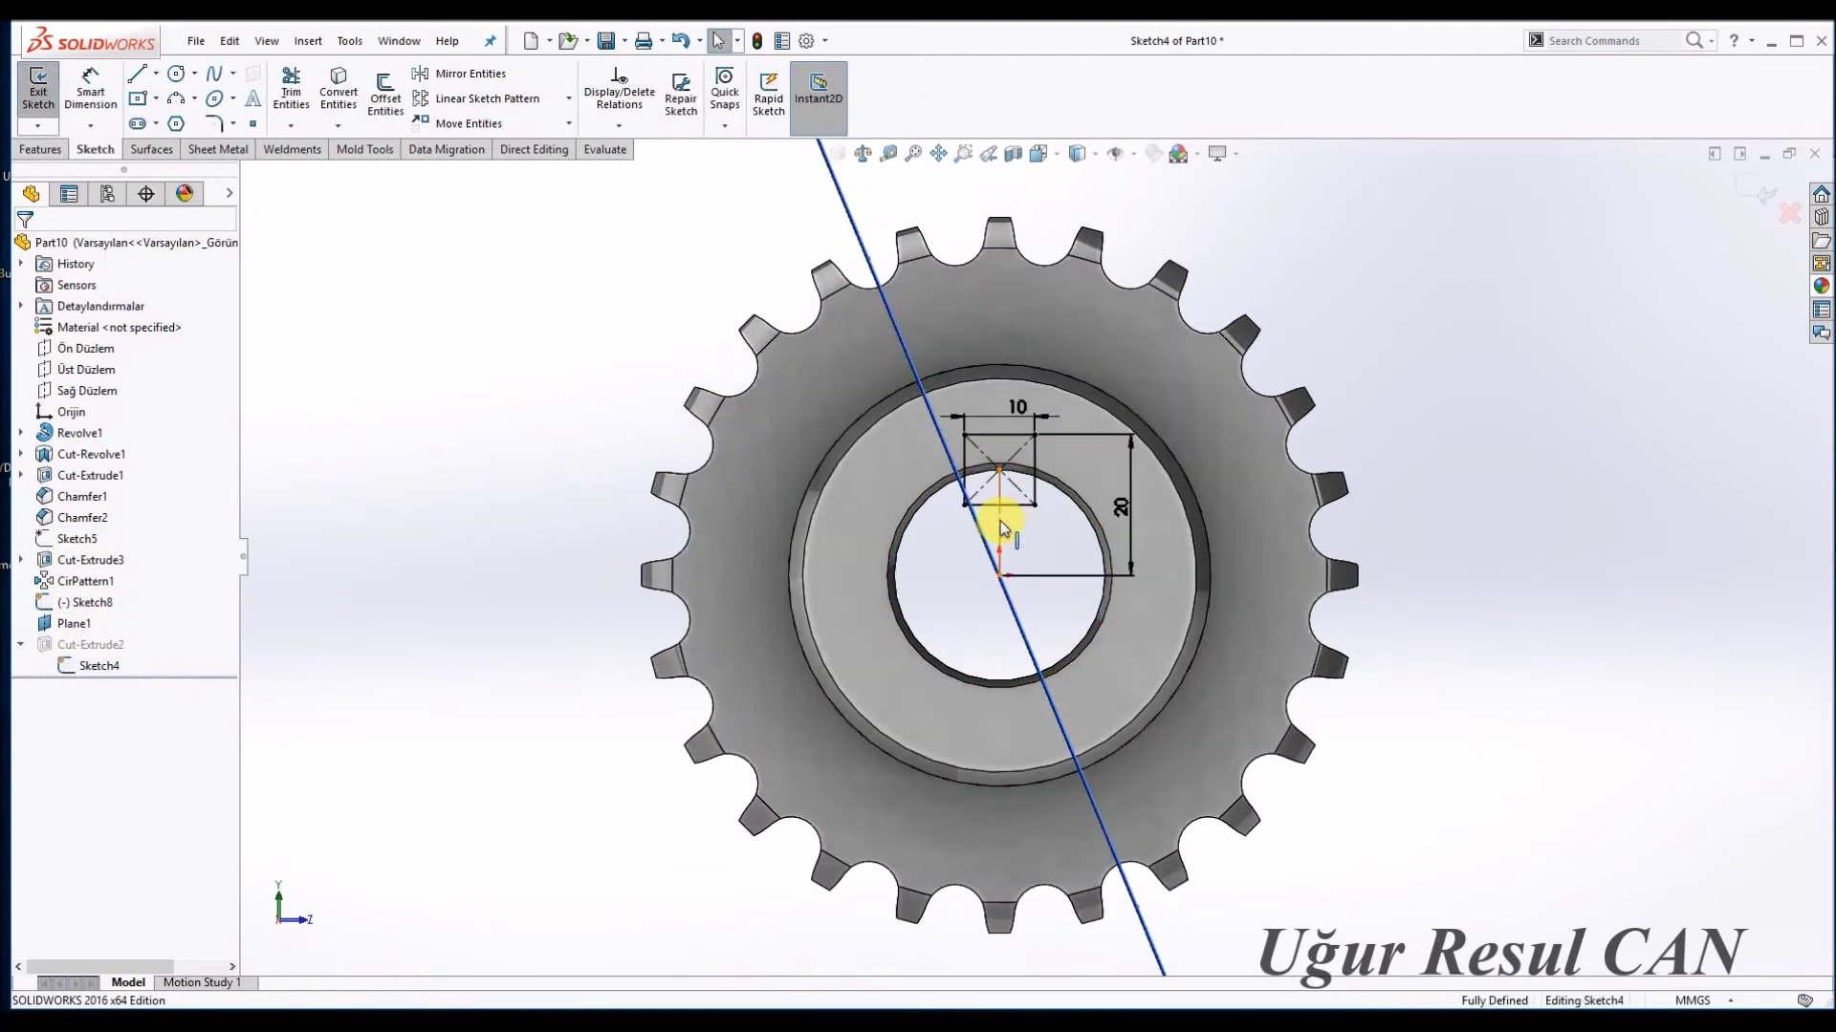
pyautogui.moveTo(1033, 435); pyautogui.dragTo(1078, 452)
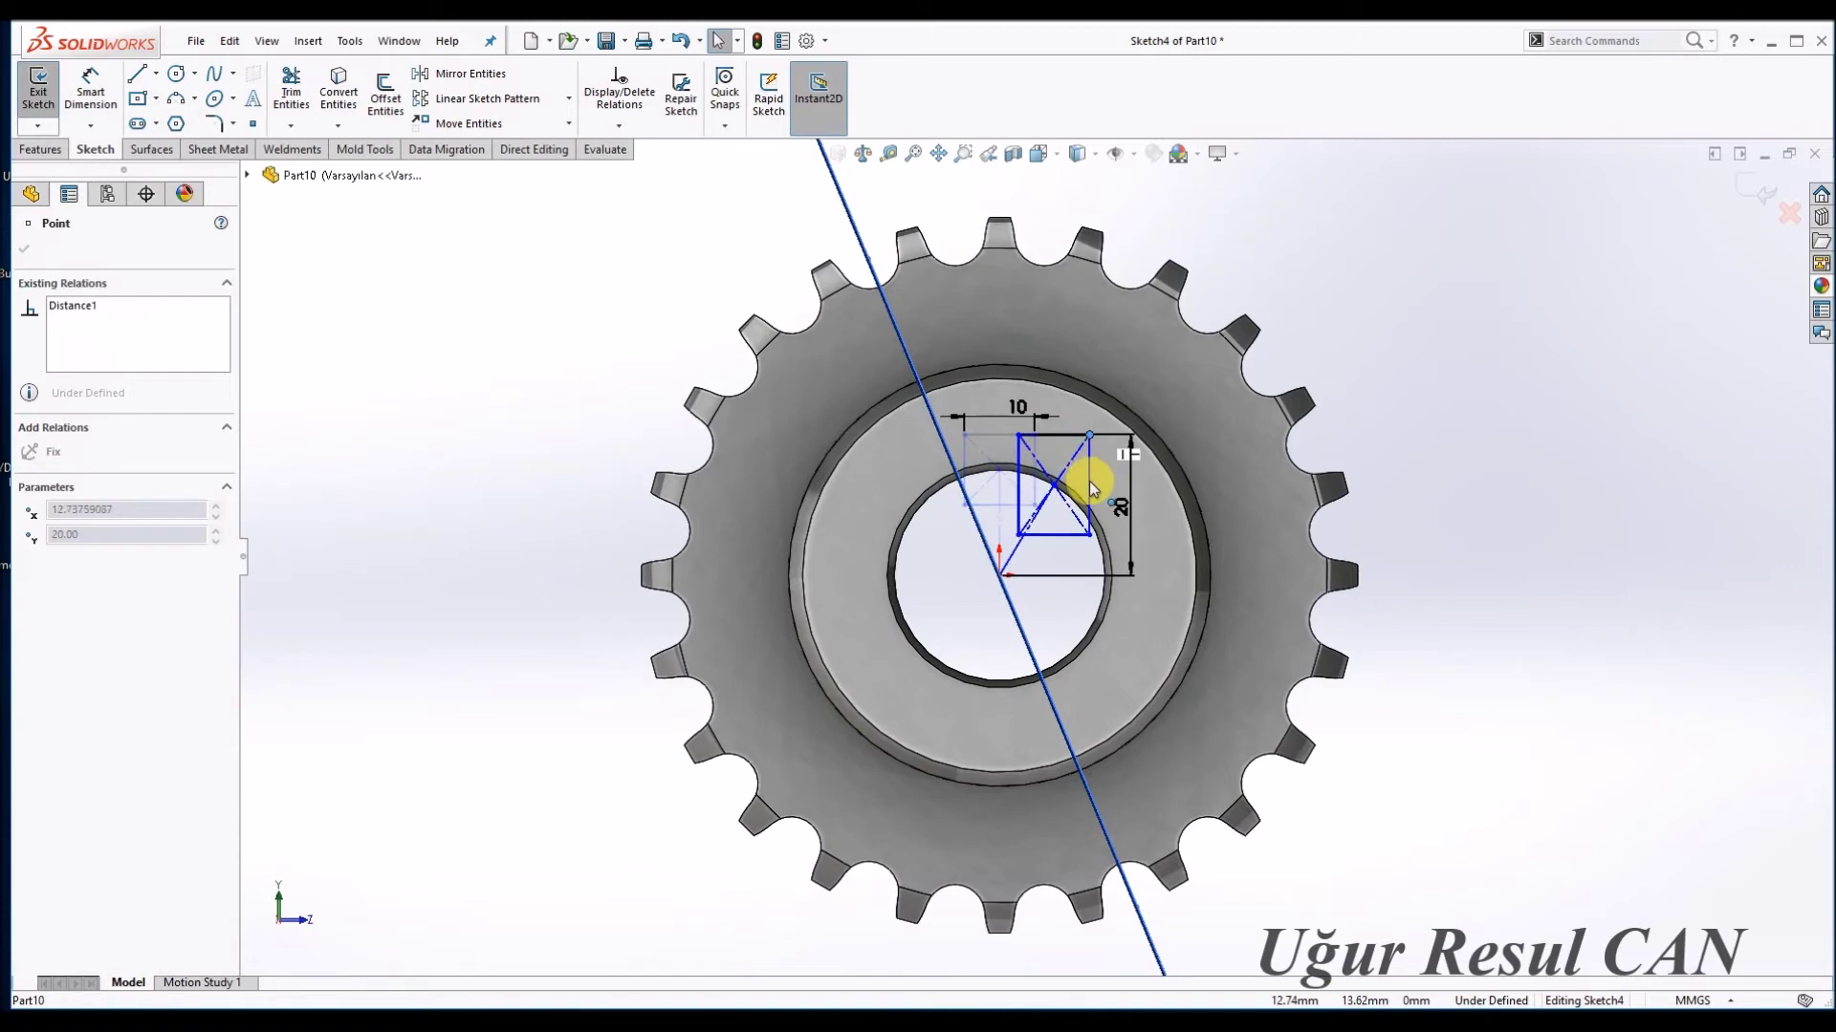
pyautogui.scroll(-3, 1076, 457)
pyautogui.press('Escape')
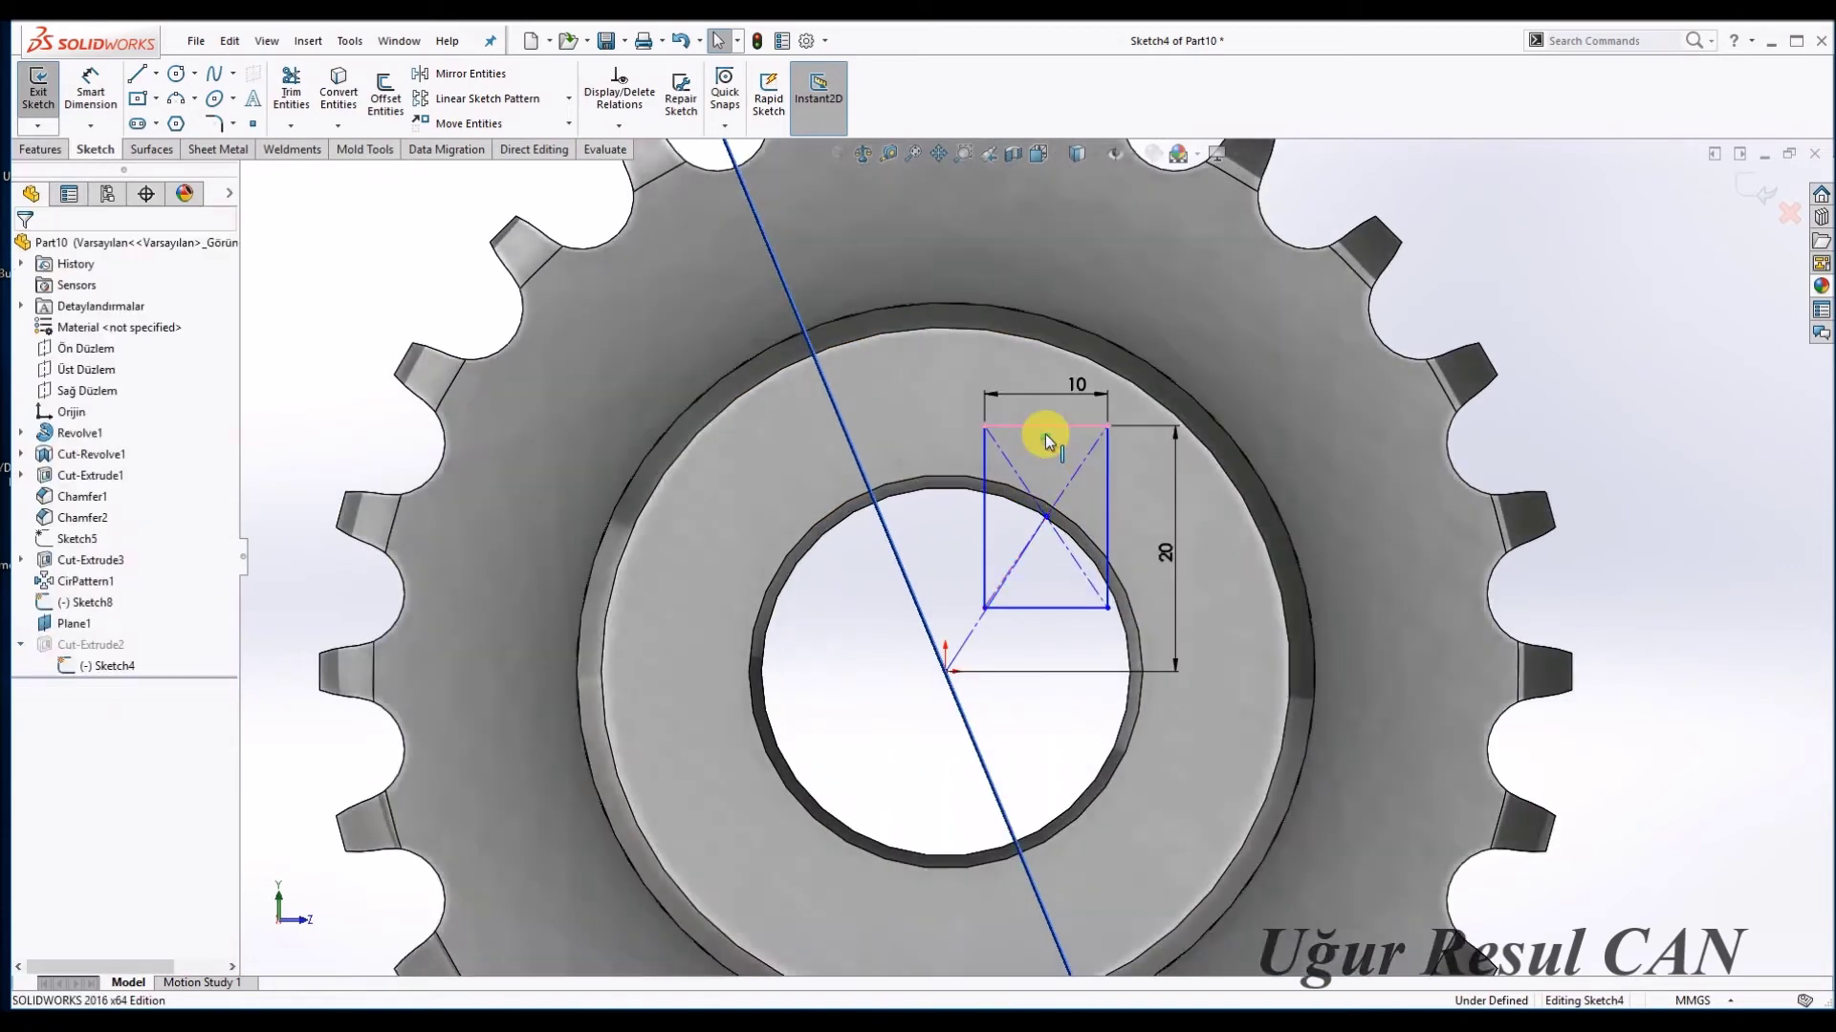
pyautogui.moveTo(1107, 433); pyautogui.dragTo(1092, 599)
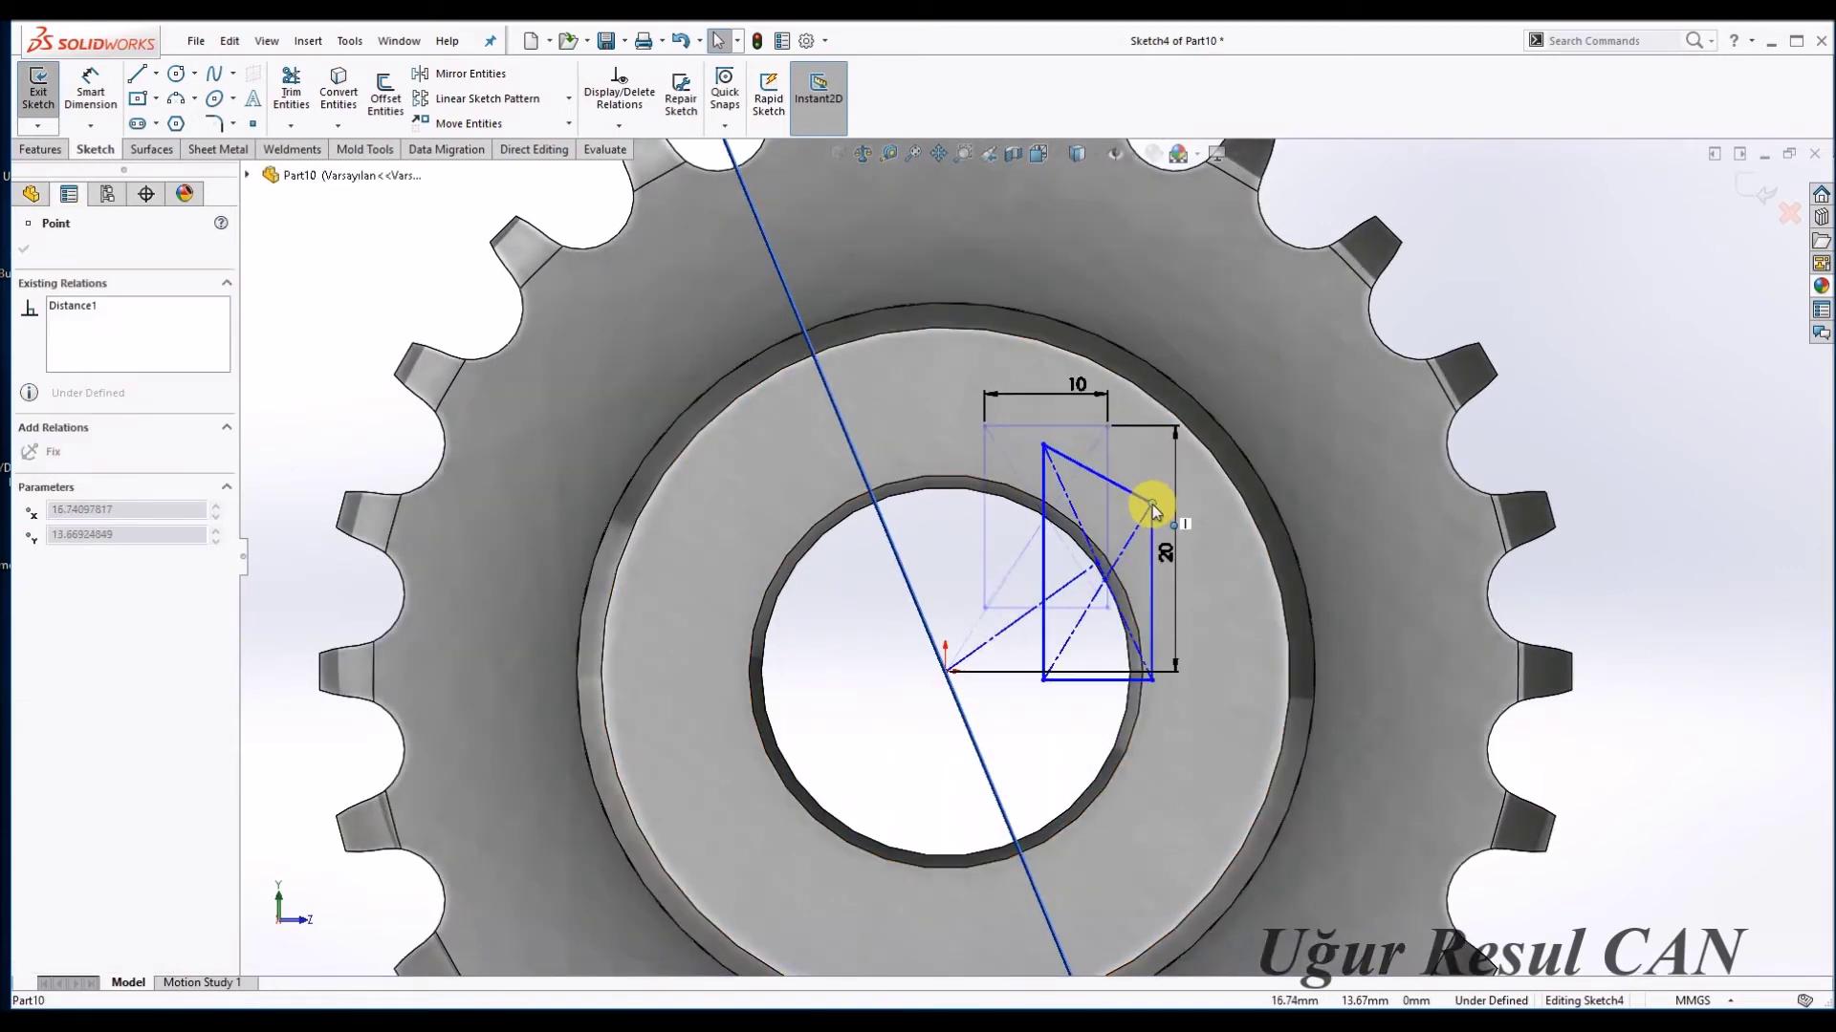
# Delete the keyway rectangle chain and its leftover construction lines and point.
pyautogui.rightClick(1049, 624)
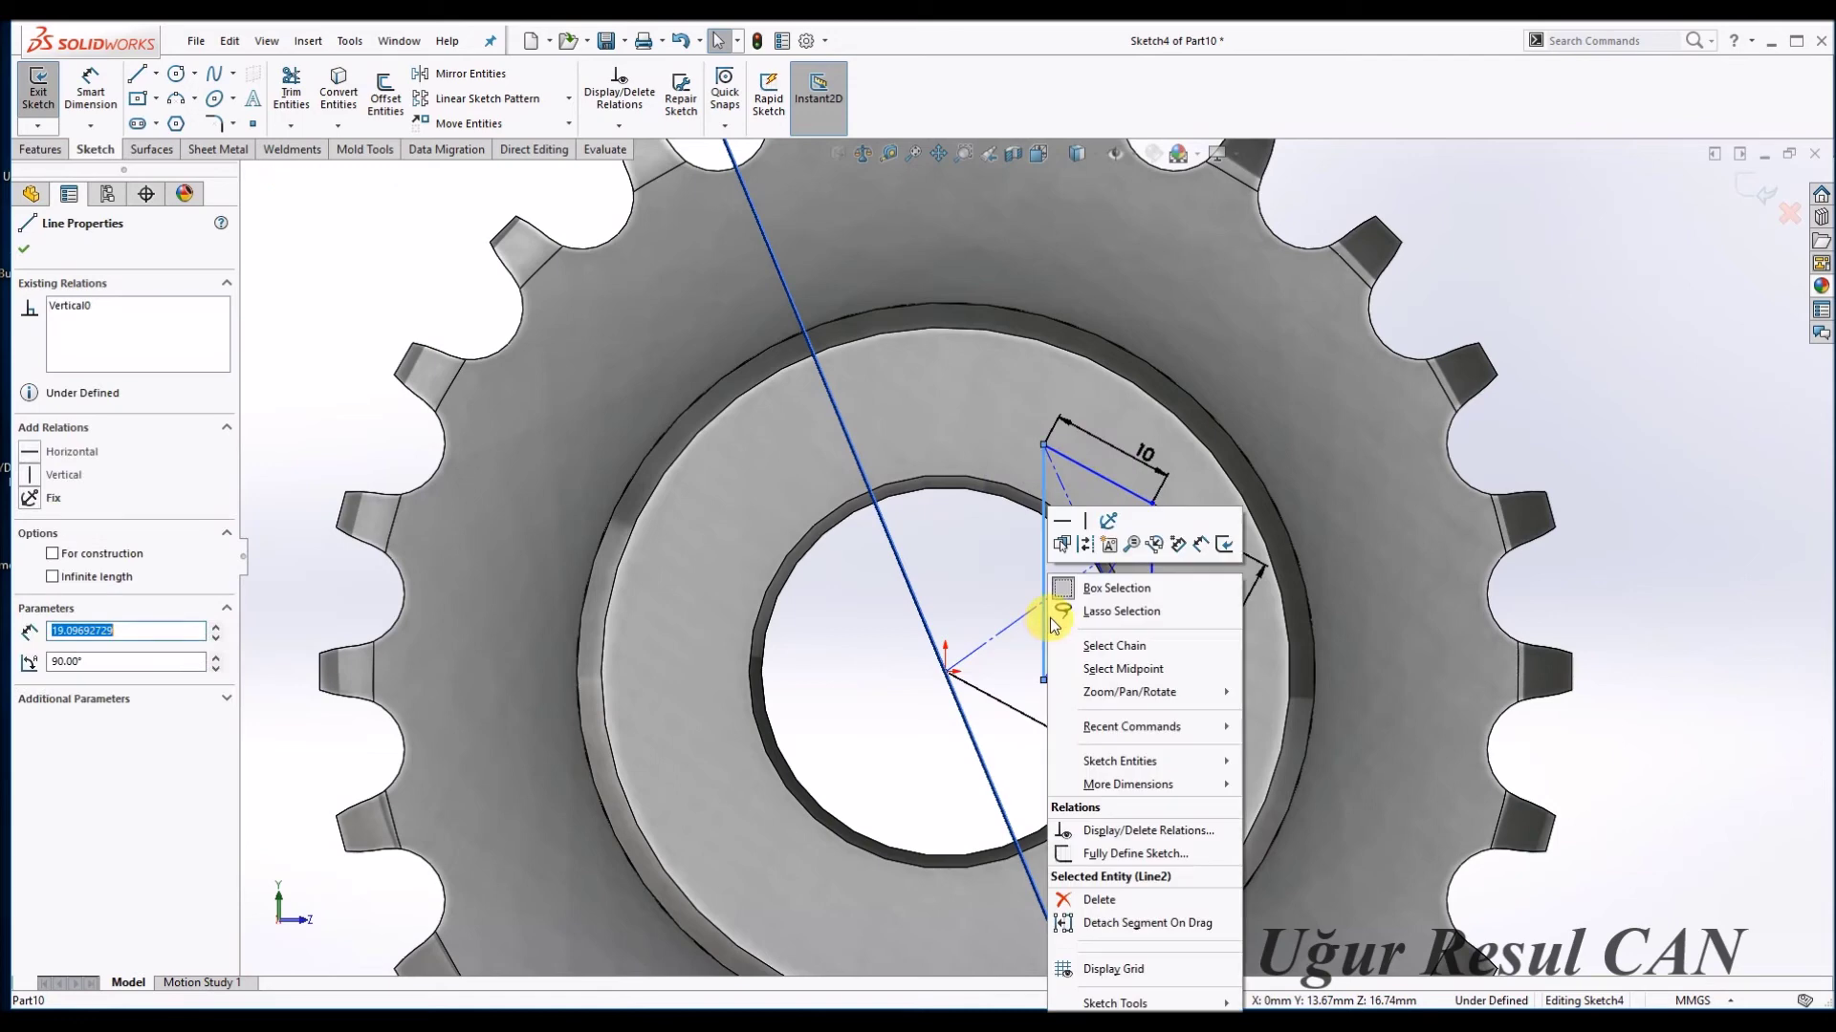
pyautogui.click(1121, 648)
pyautogui.press('Delete')
pyautogui.click(828, 532)
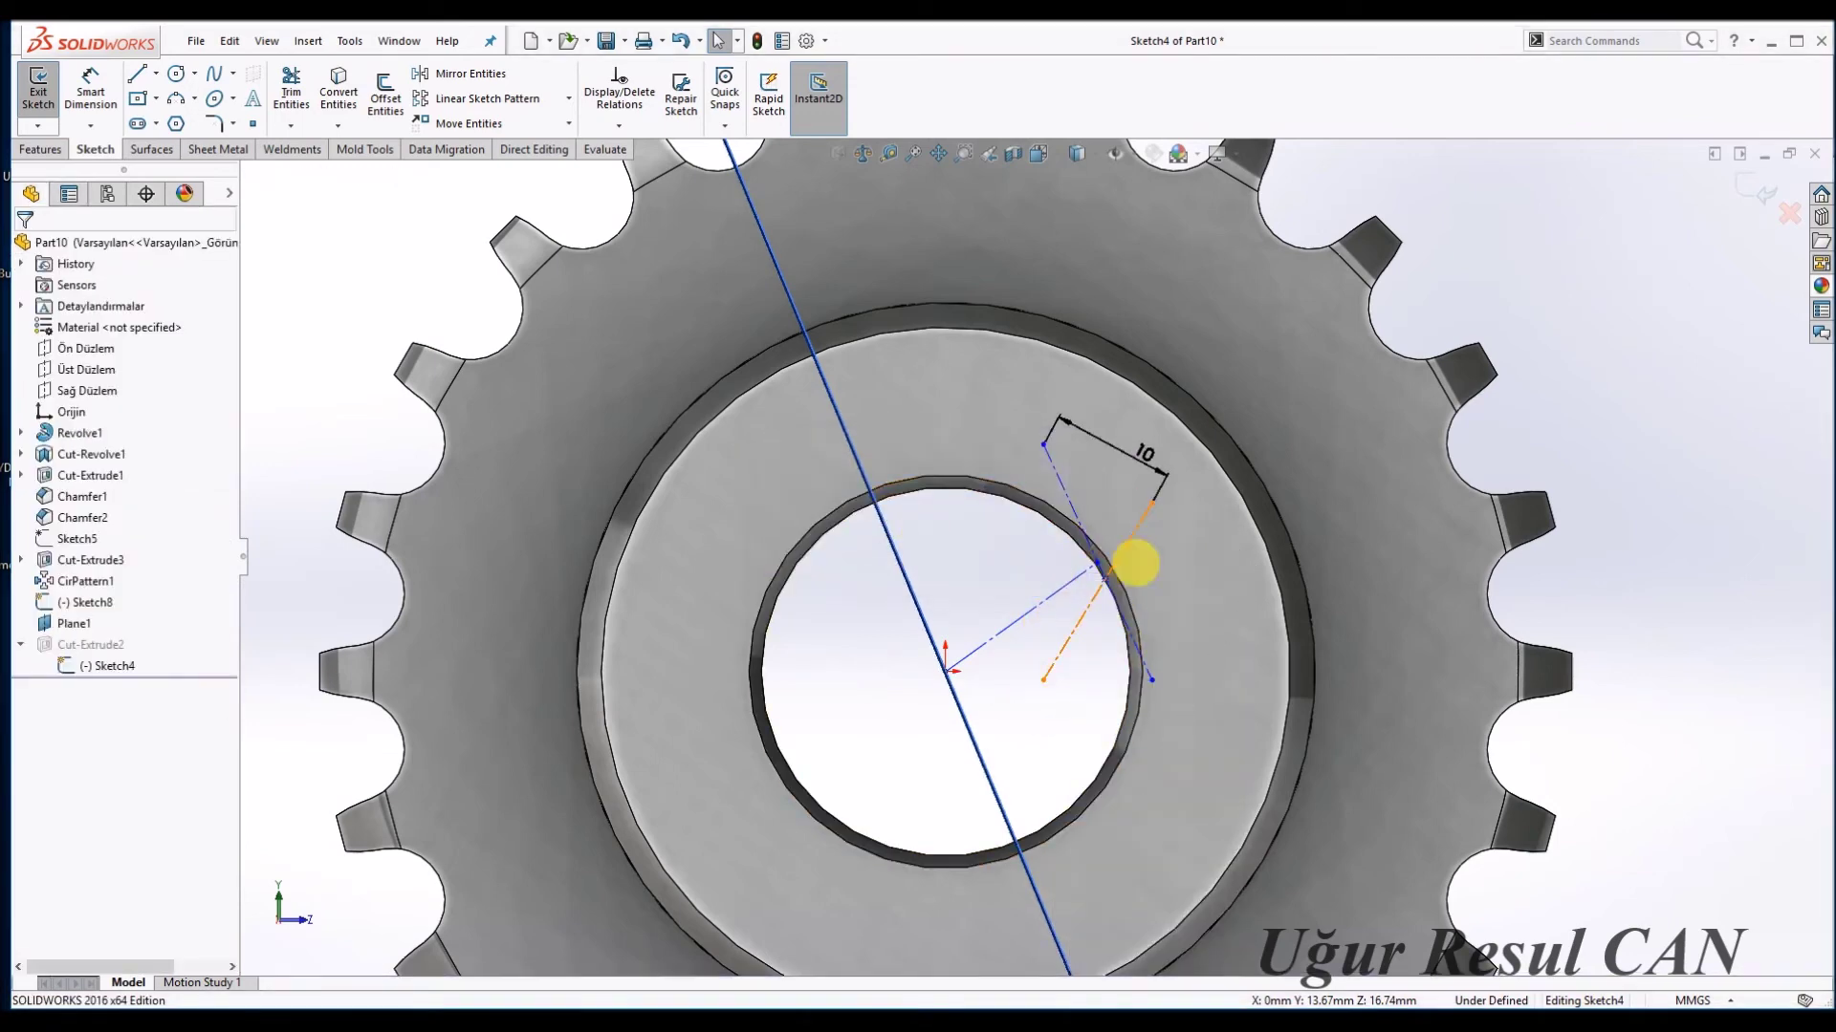
pyautogui.doubleClick(1096, 607)
pyautogui.press('Delete')
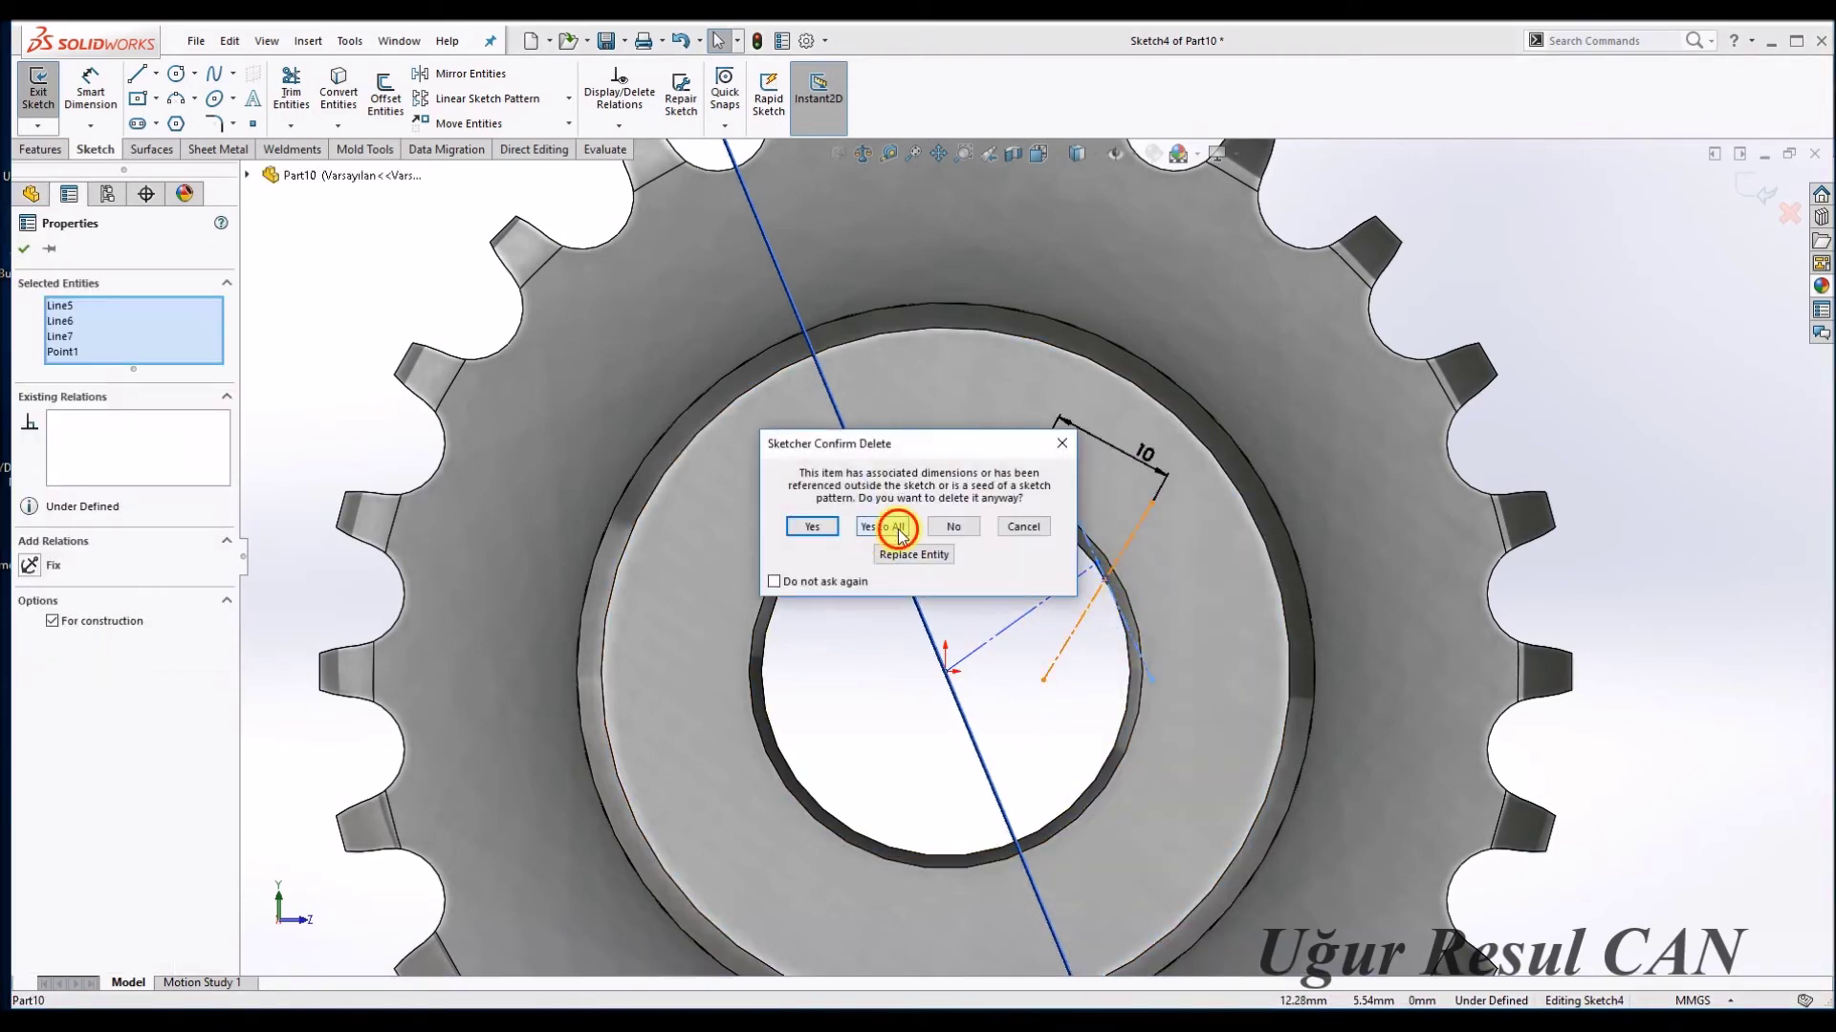
pyautogui.click(899, 528)
pyautogui.click(138, 75)
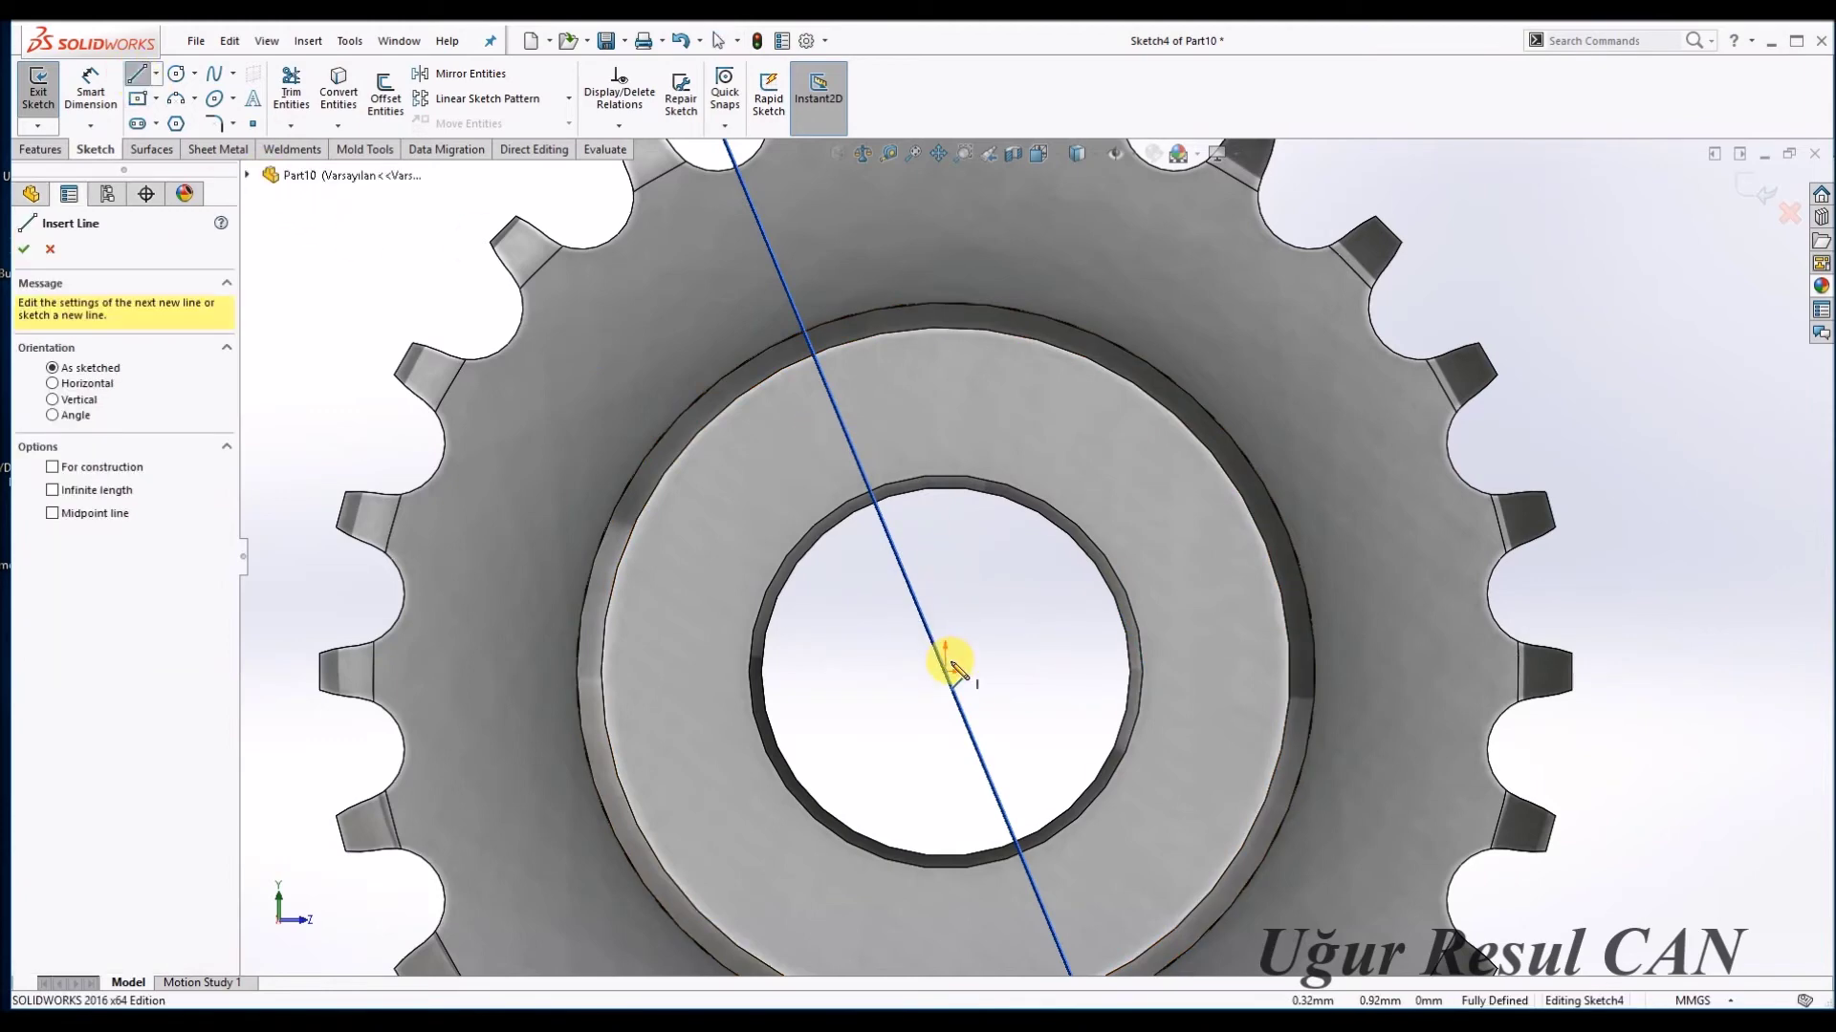
# Draw a guide line from the origin and snap its end onto the bore's edge.
pyautogui.click(948, 670)
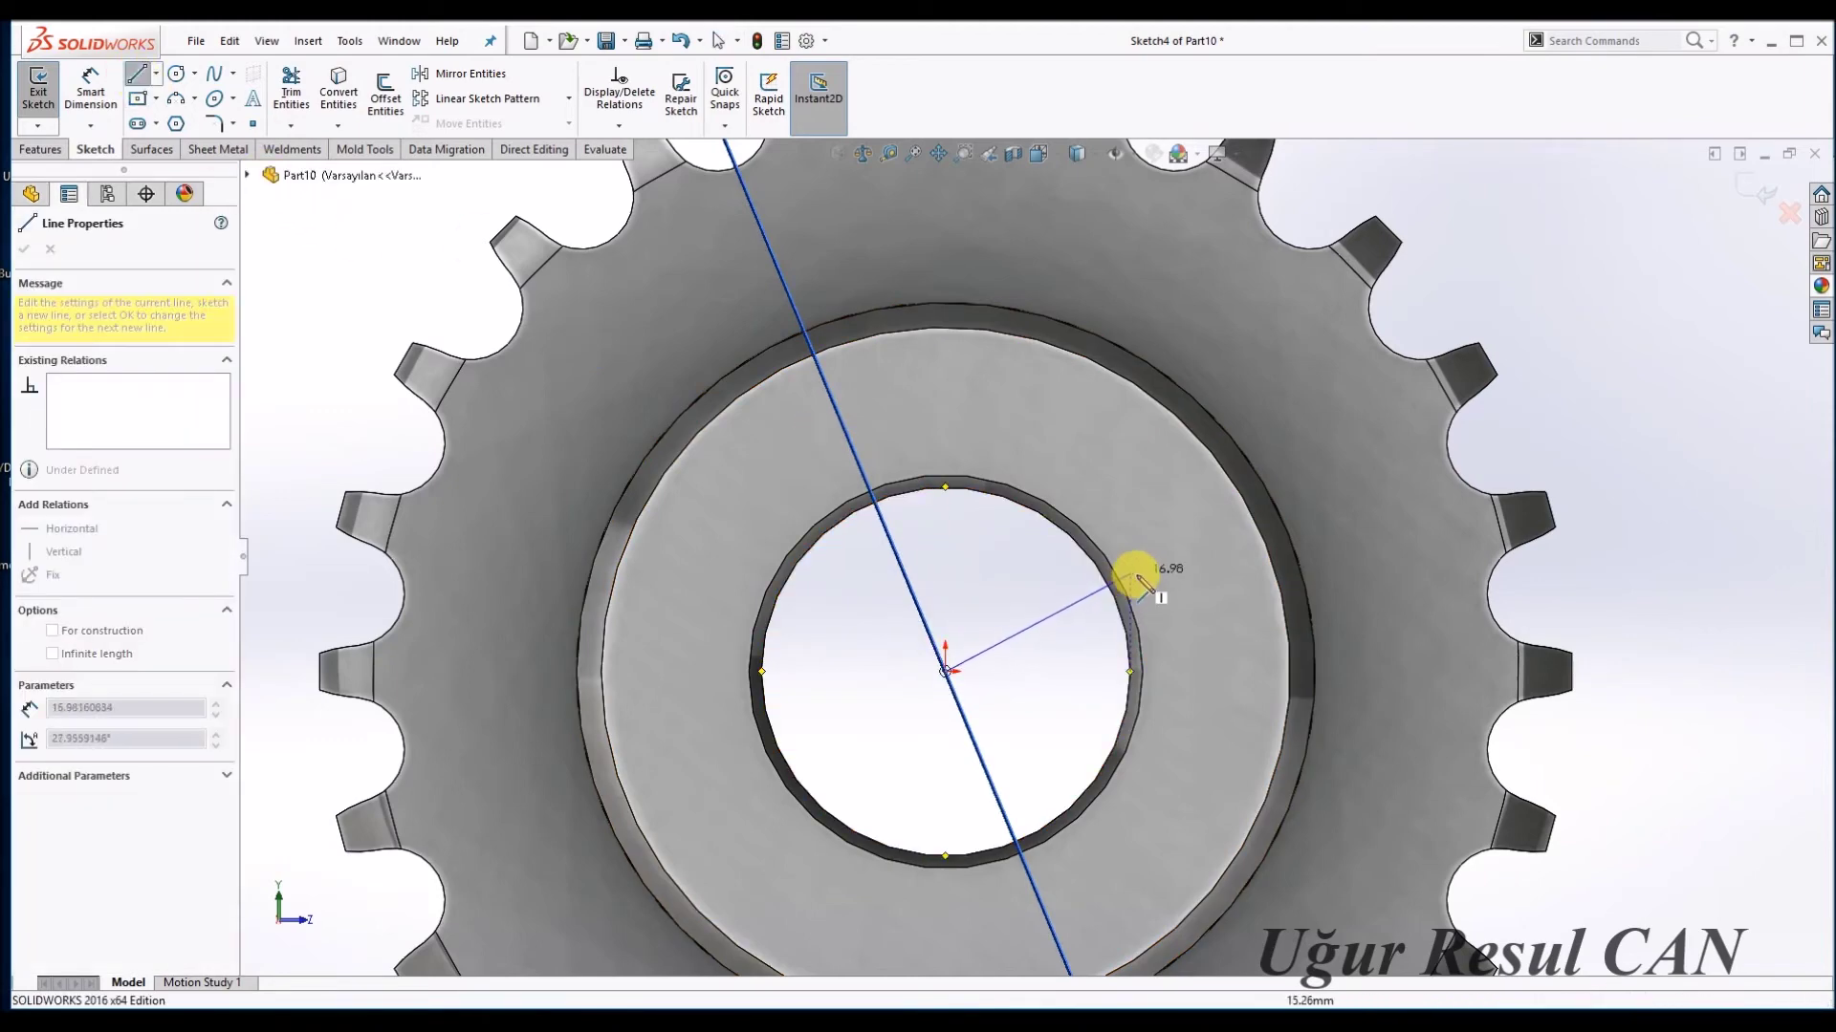
pyautogui.click(1136, 574)
pyautogui.press('Escape')
pyautogui.click(1043, 622)
pyautogui.keyDown('ctrl'); pyautogui.click(961, 705); pyautogui.keyUp('ctrl')
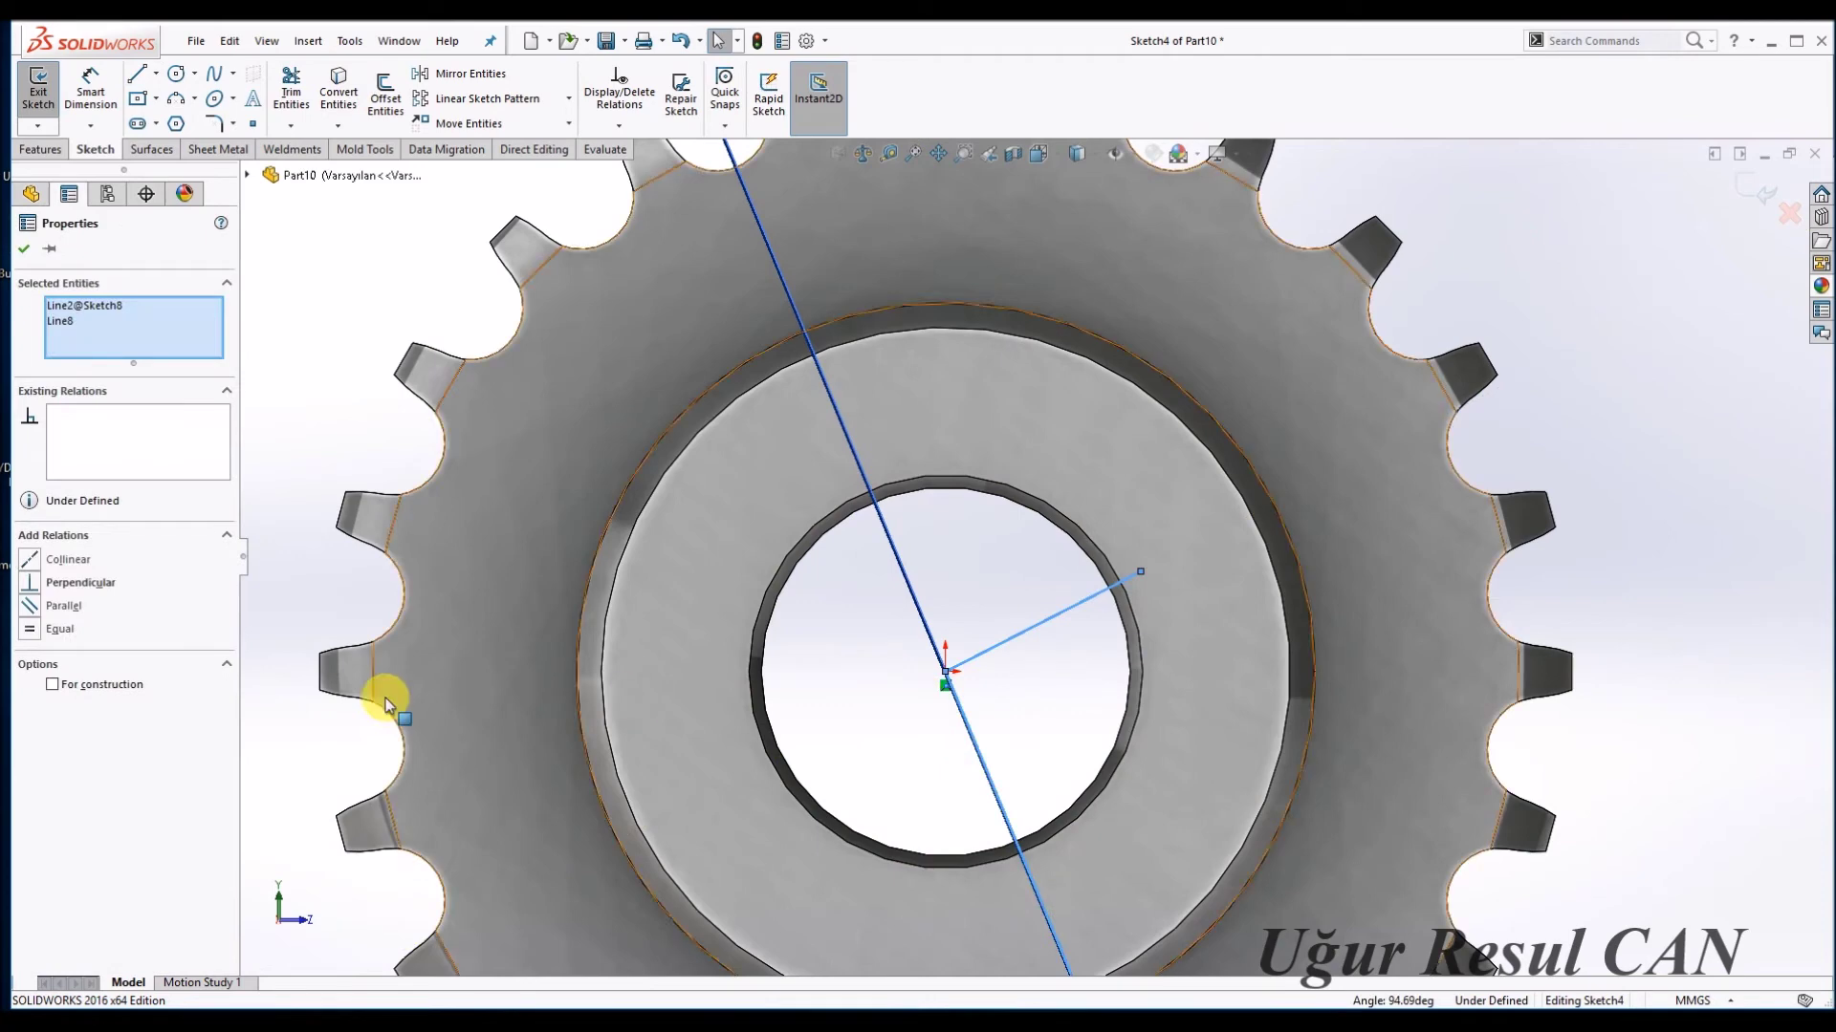
pyautogui.press('Escape')
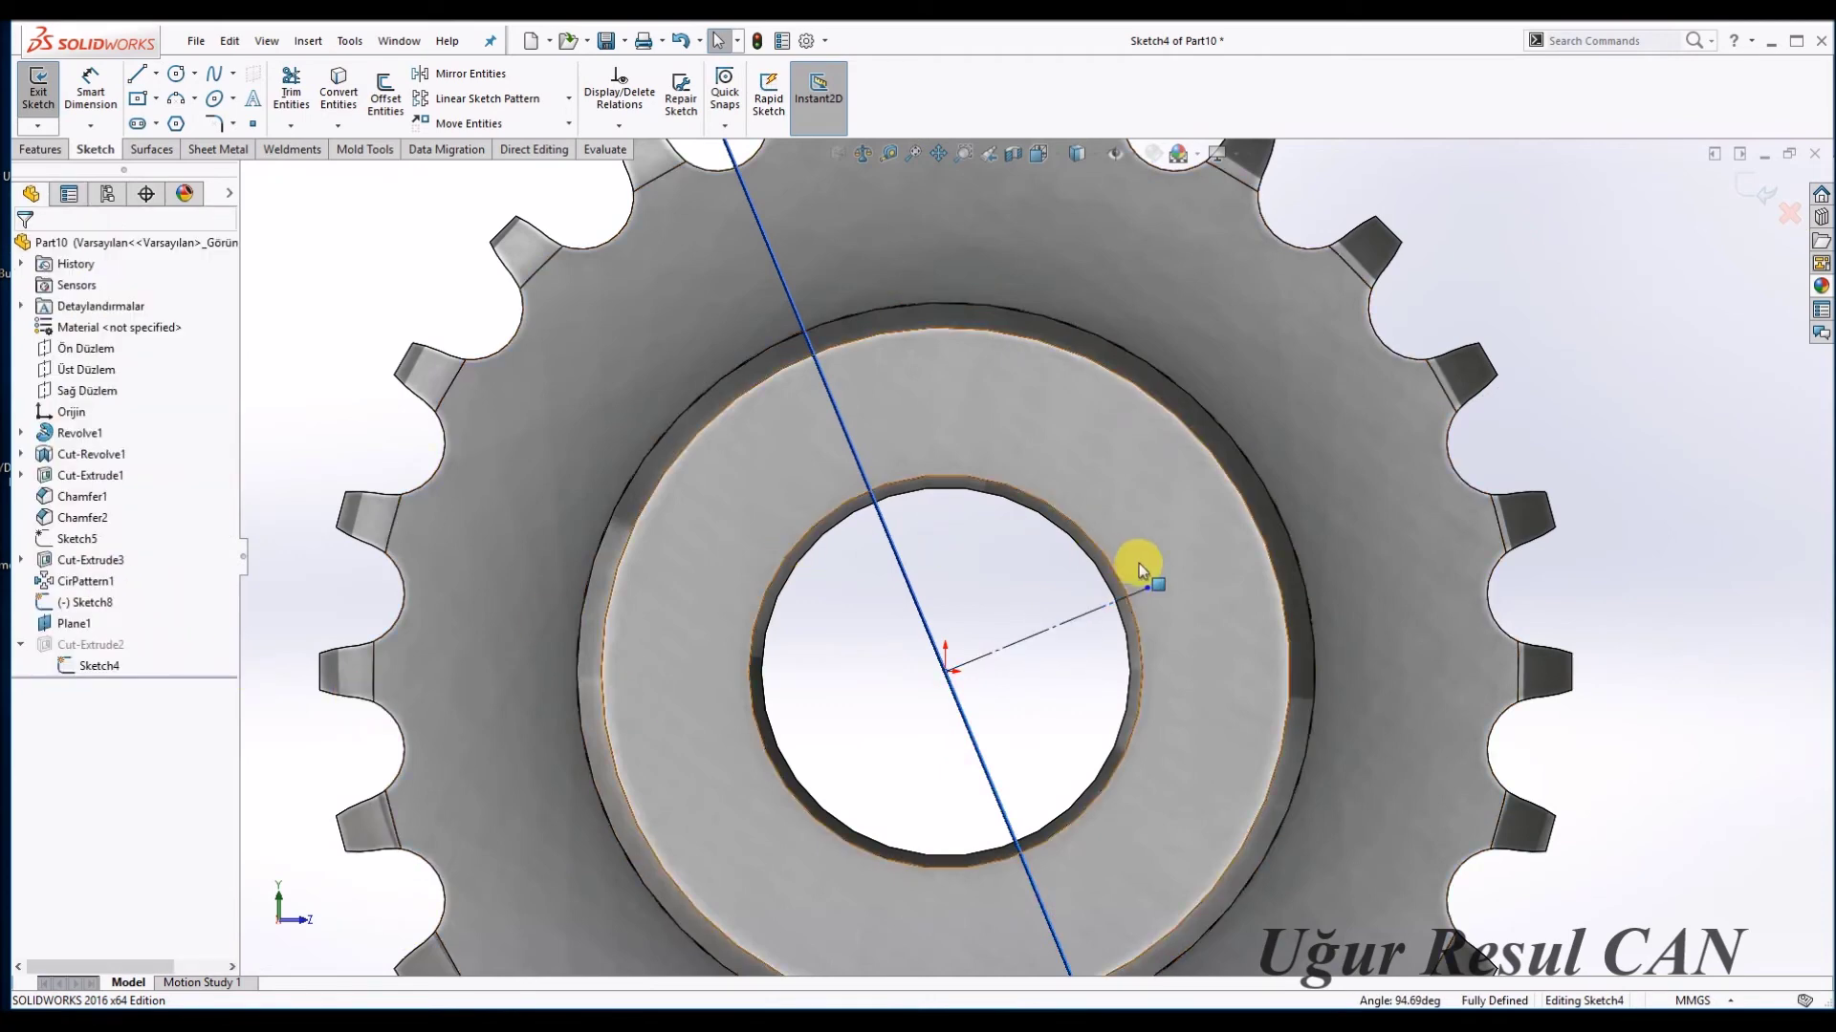
pyautogui.moveTo(1149, 587); pyautogui.dragTo(1119, 601)
# Draw a three-point centre rectangle on the bore edge and dimension its width 10 mm.
pyautogui.click(436, 231)
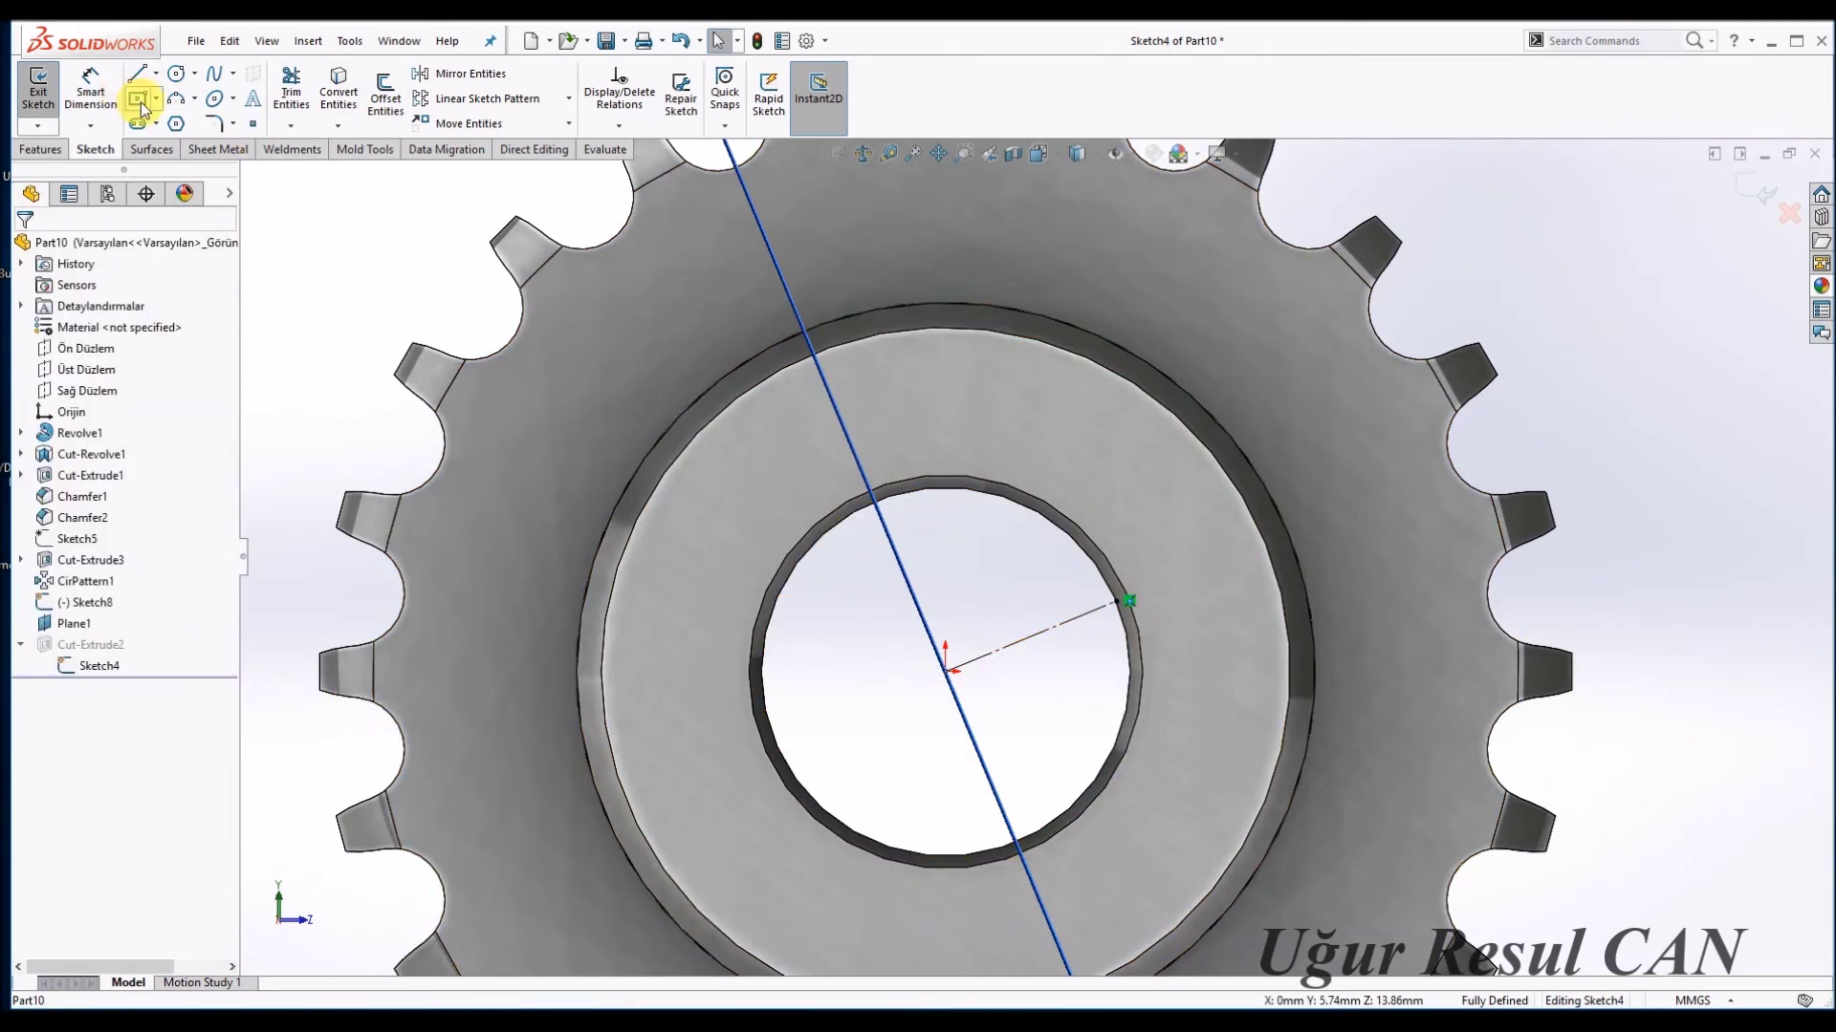
pyautogui.click(138, 99)
pyautogui.click(95, 377)
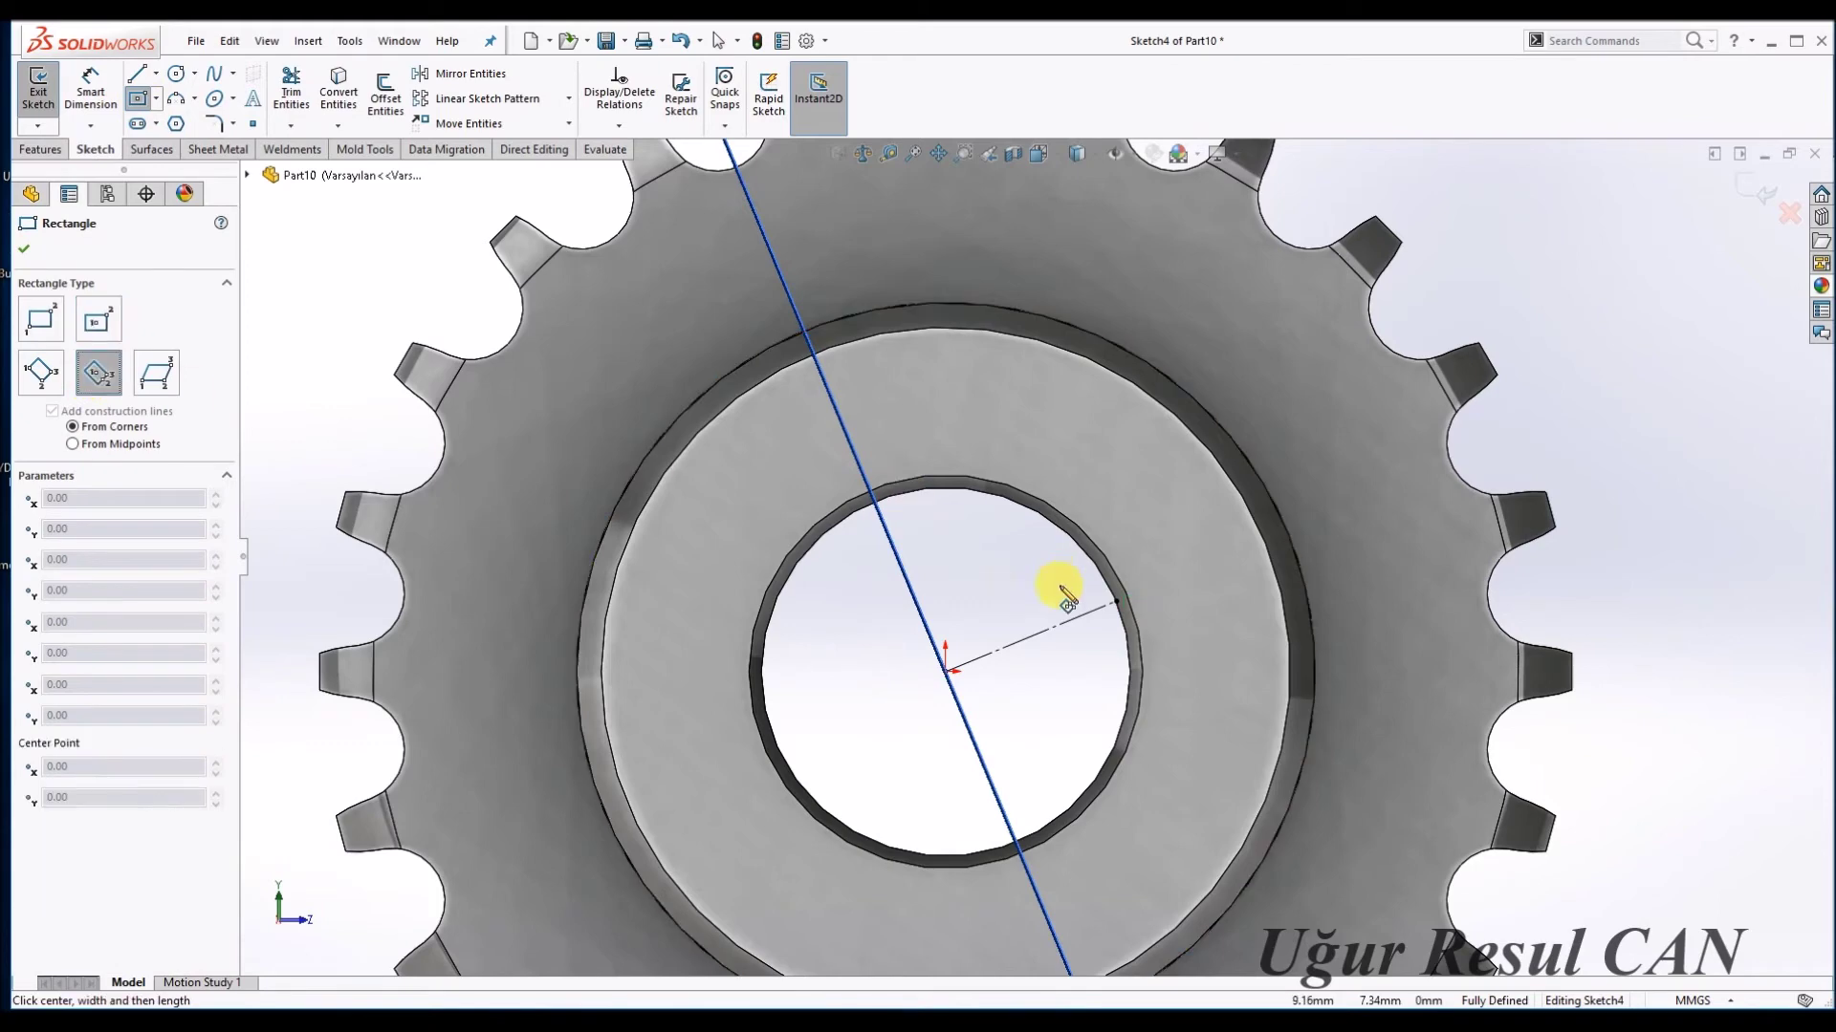
pyautogui.click(1117, 602)
pyautogui.click(1154, 724)
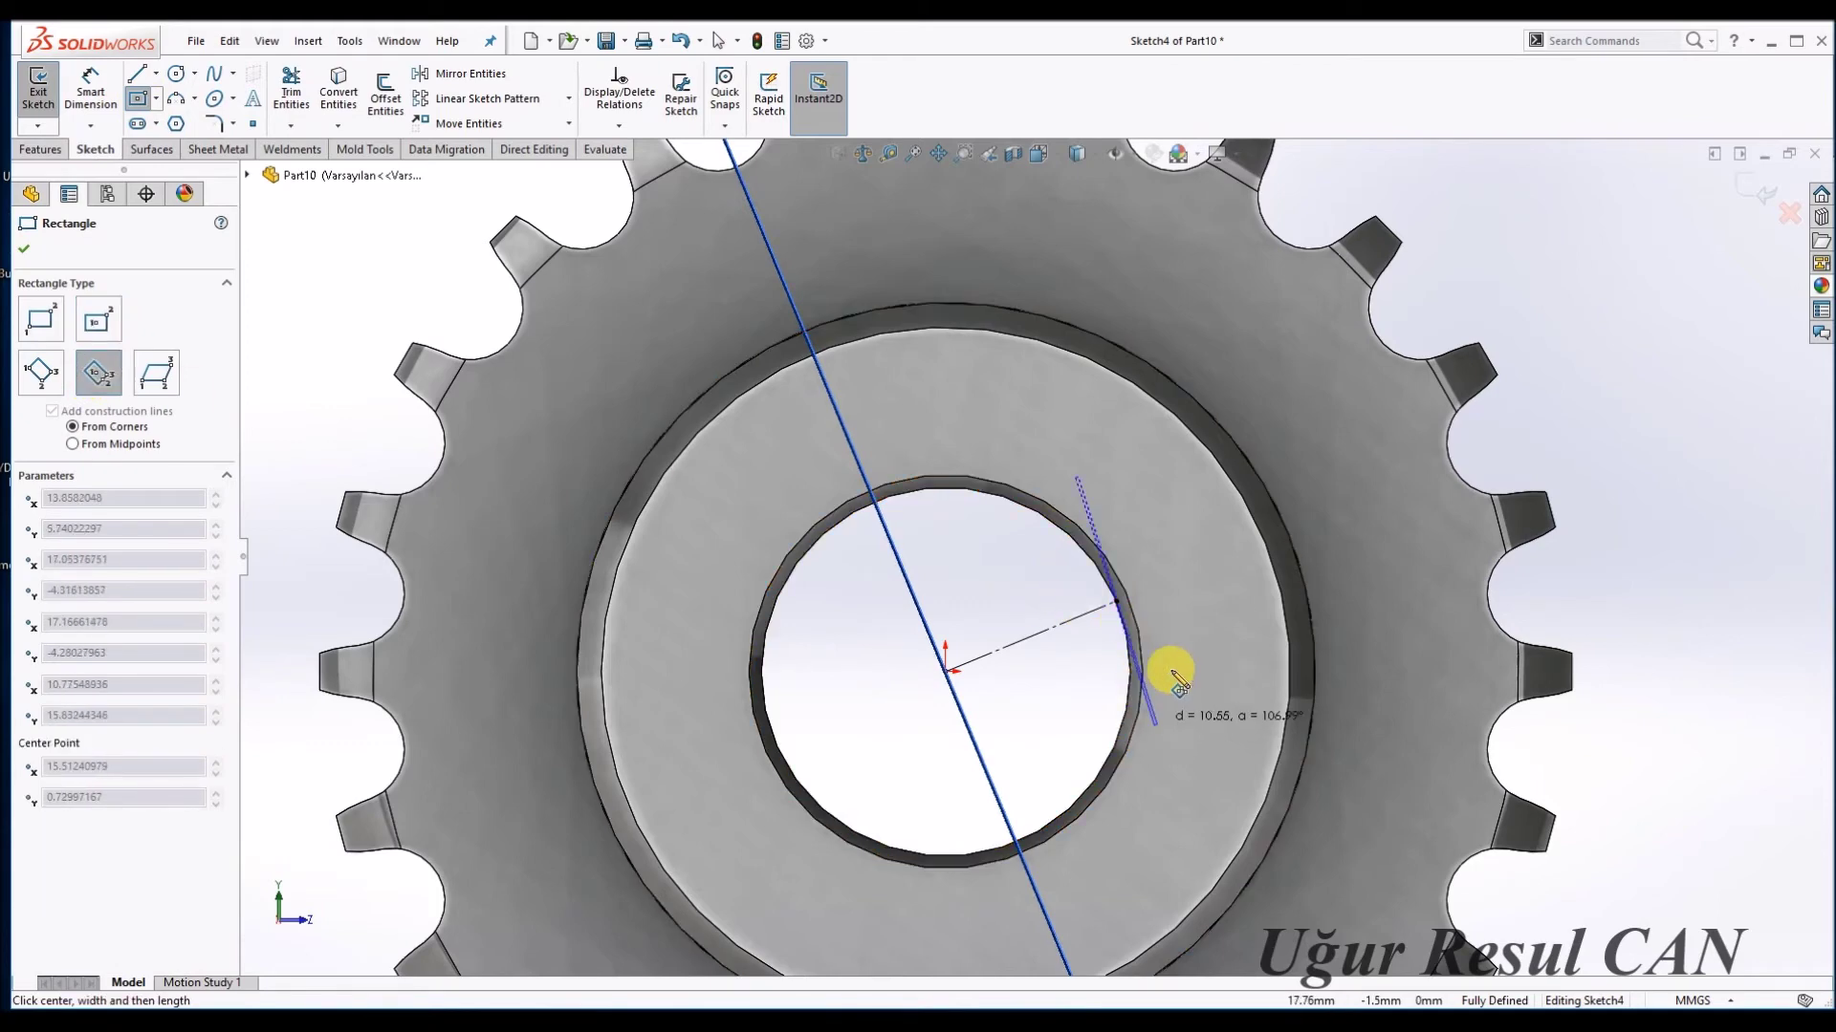
pyautogui.click(1203, 616)
pyautogui.moveTo(1213, 631); pyautogui.dragTo(1177, 528, button='right')
pyautogui.click(1195, 537)
pyautogui.write('10')
pyautogui.click(1194, 531)
pyautogui.press('Escape')
# Make the rectangle parallel to the guide line, 20 mm from the split line, and exit the sketch.
pyautogui.click(1072, 624)
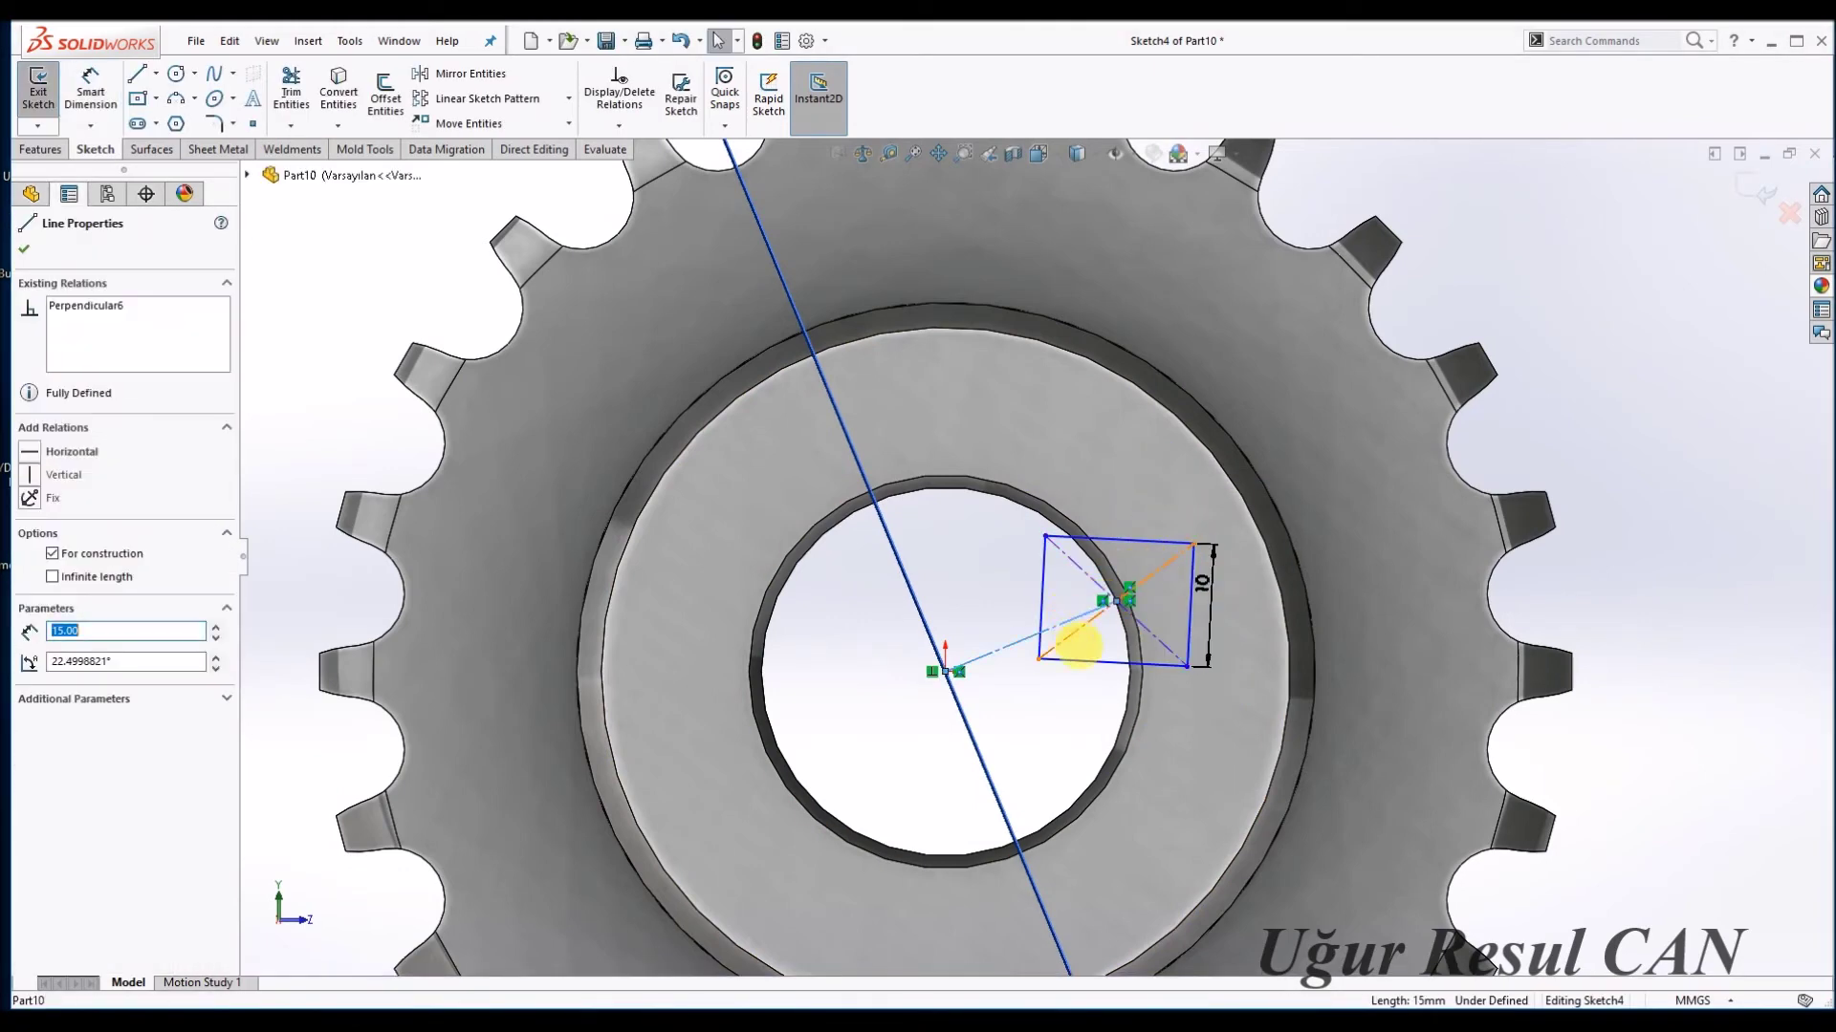
pyautogui.keyDown('ctrl'); pyautogui.click(1167, 664); pyautogui.keyUp('ctrl')
pyautogui.click(64, 652)
pyautogui.moveTo(951, 604); pyautogui.dragTo(950, 525, button='right')
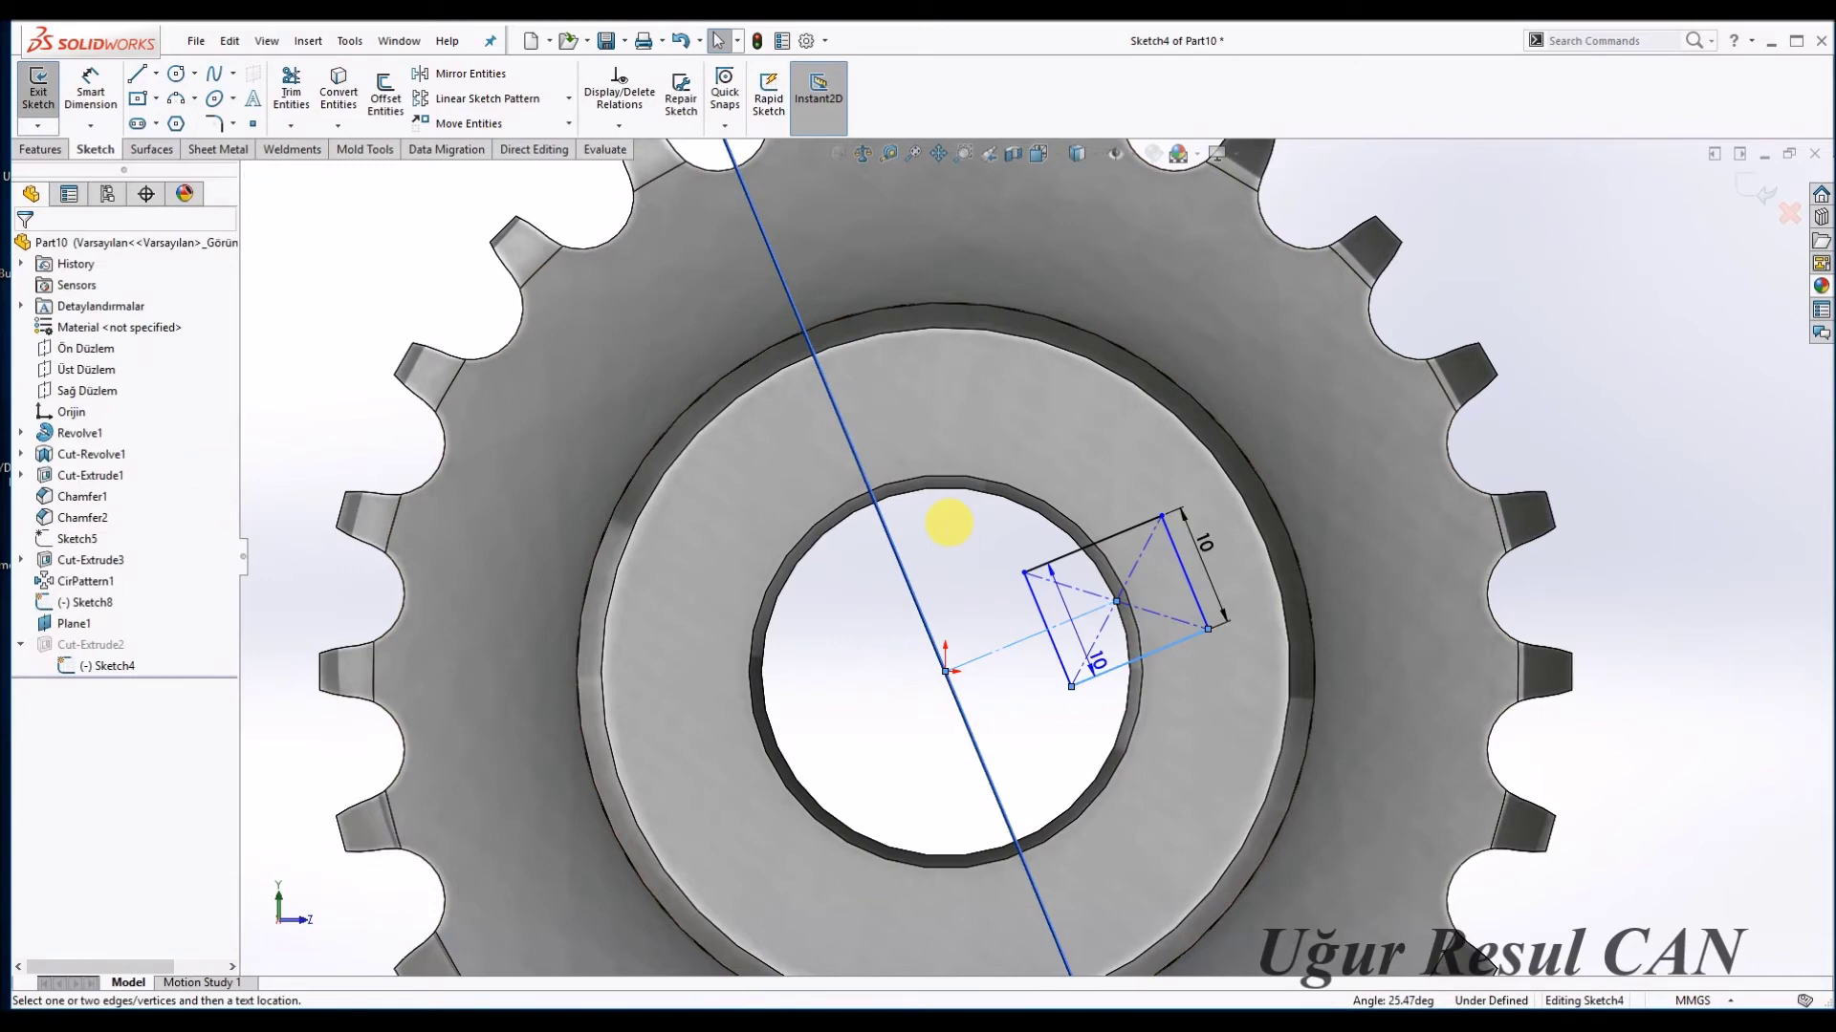
pyautogui.press('Escape')
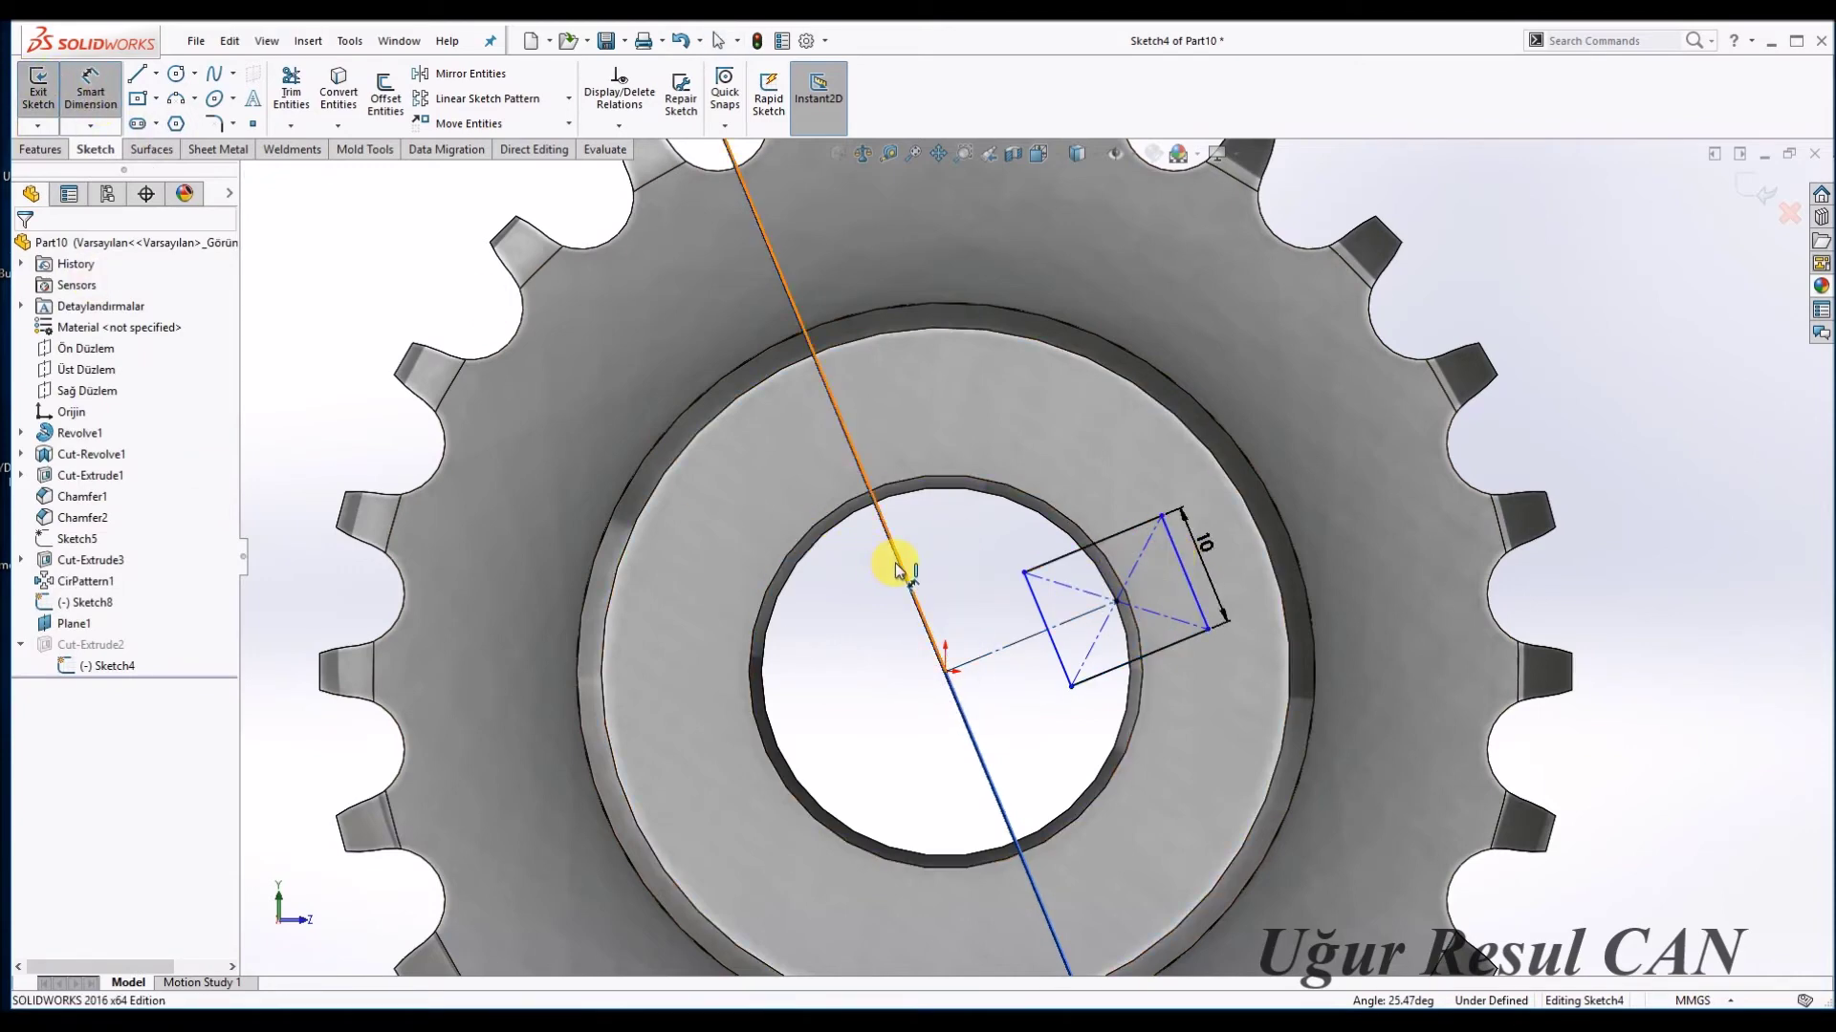
pyautogui.click(895, 564)
pyautogui.click(1174, 542)
pyautogui.click(1036, 543)
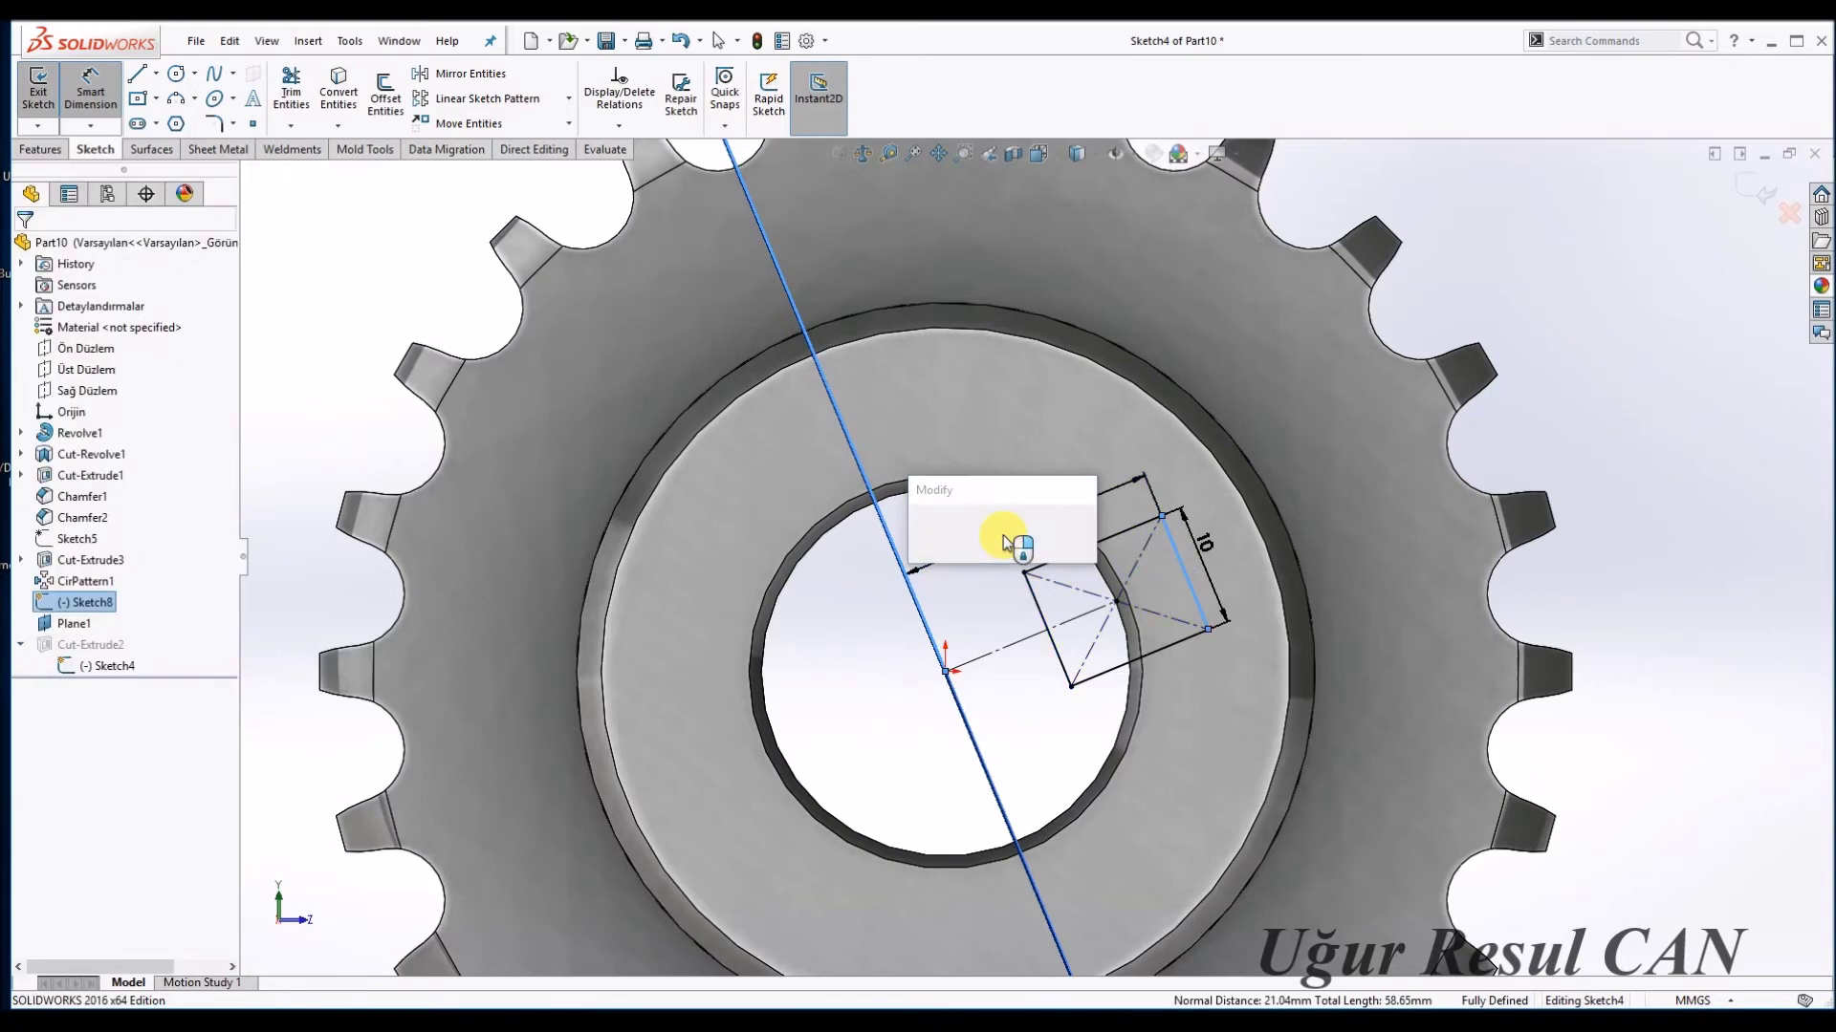
pyautogui.write('20')
pyautogui.press('Return')
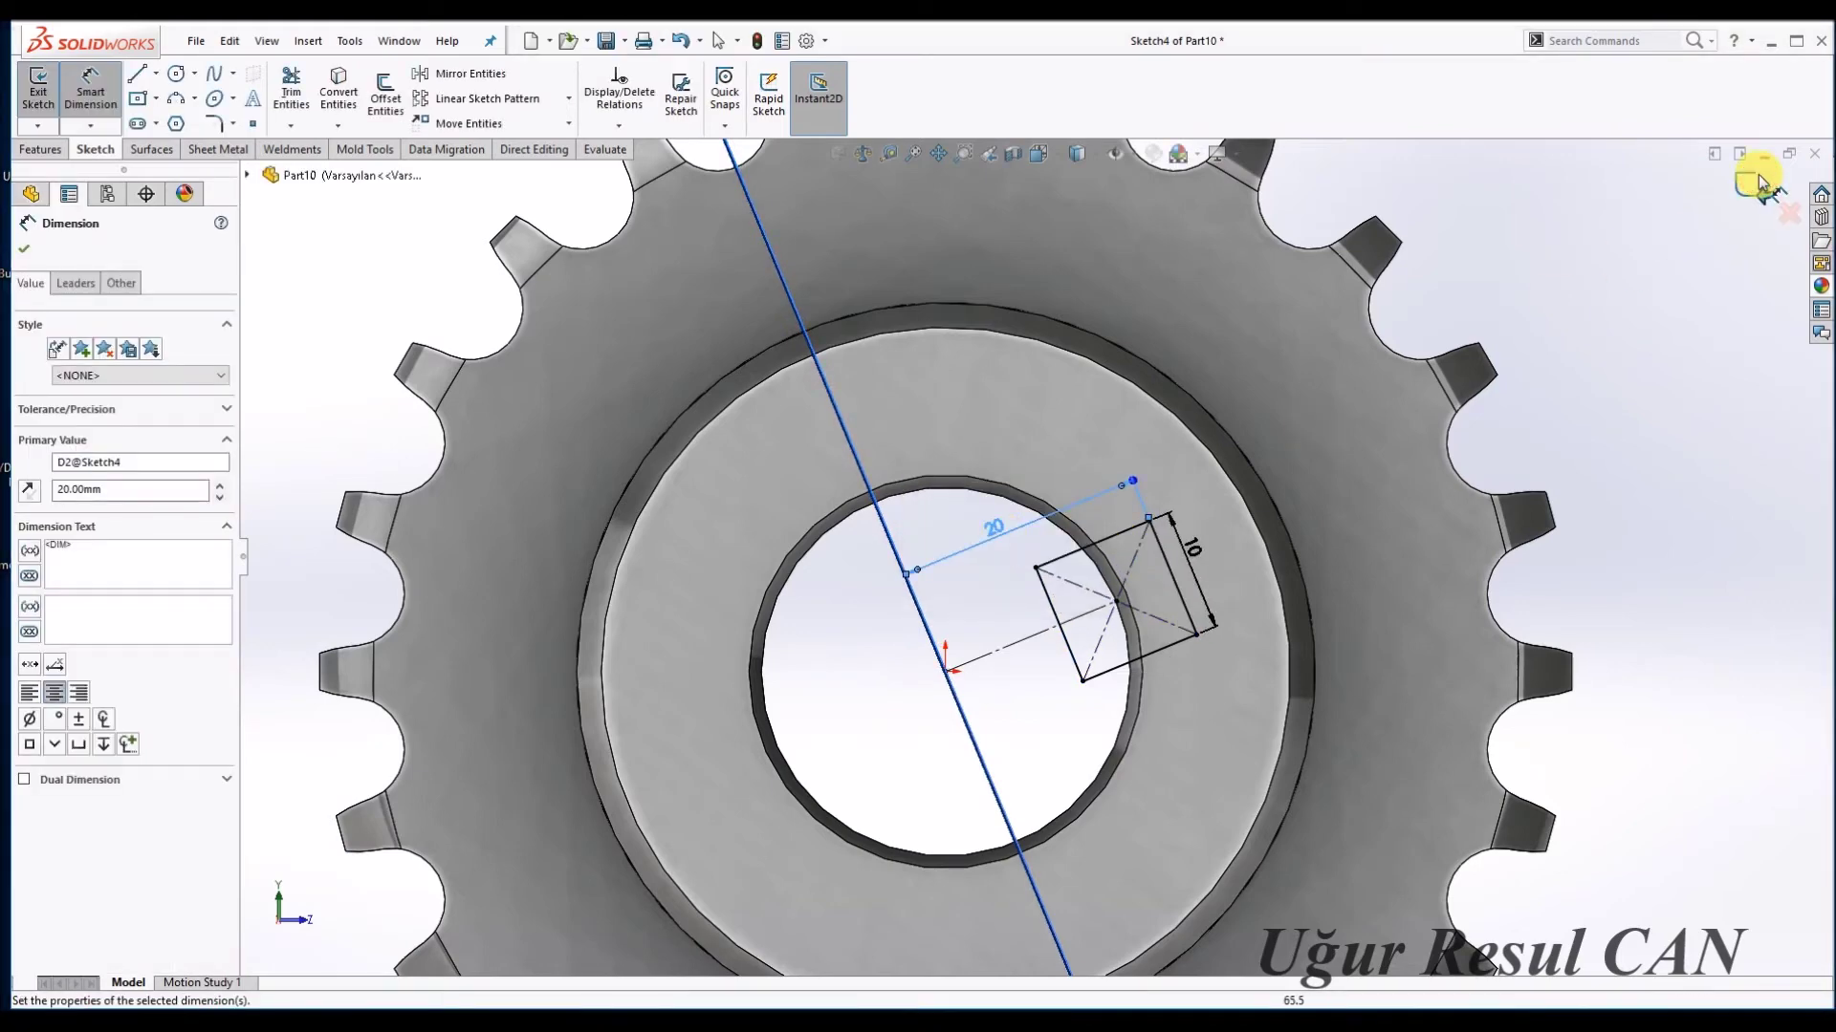
pyautogui.click(1757, 182)
pyautogui.click(303, 95)
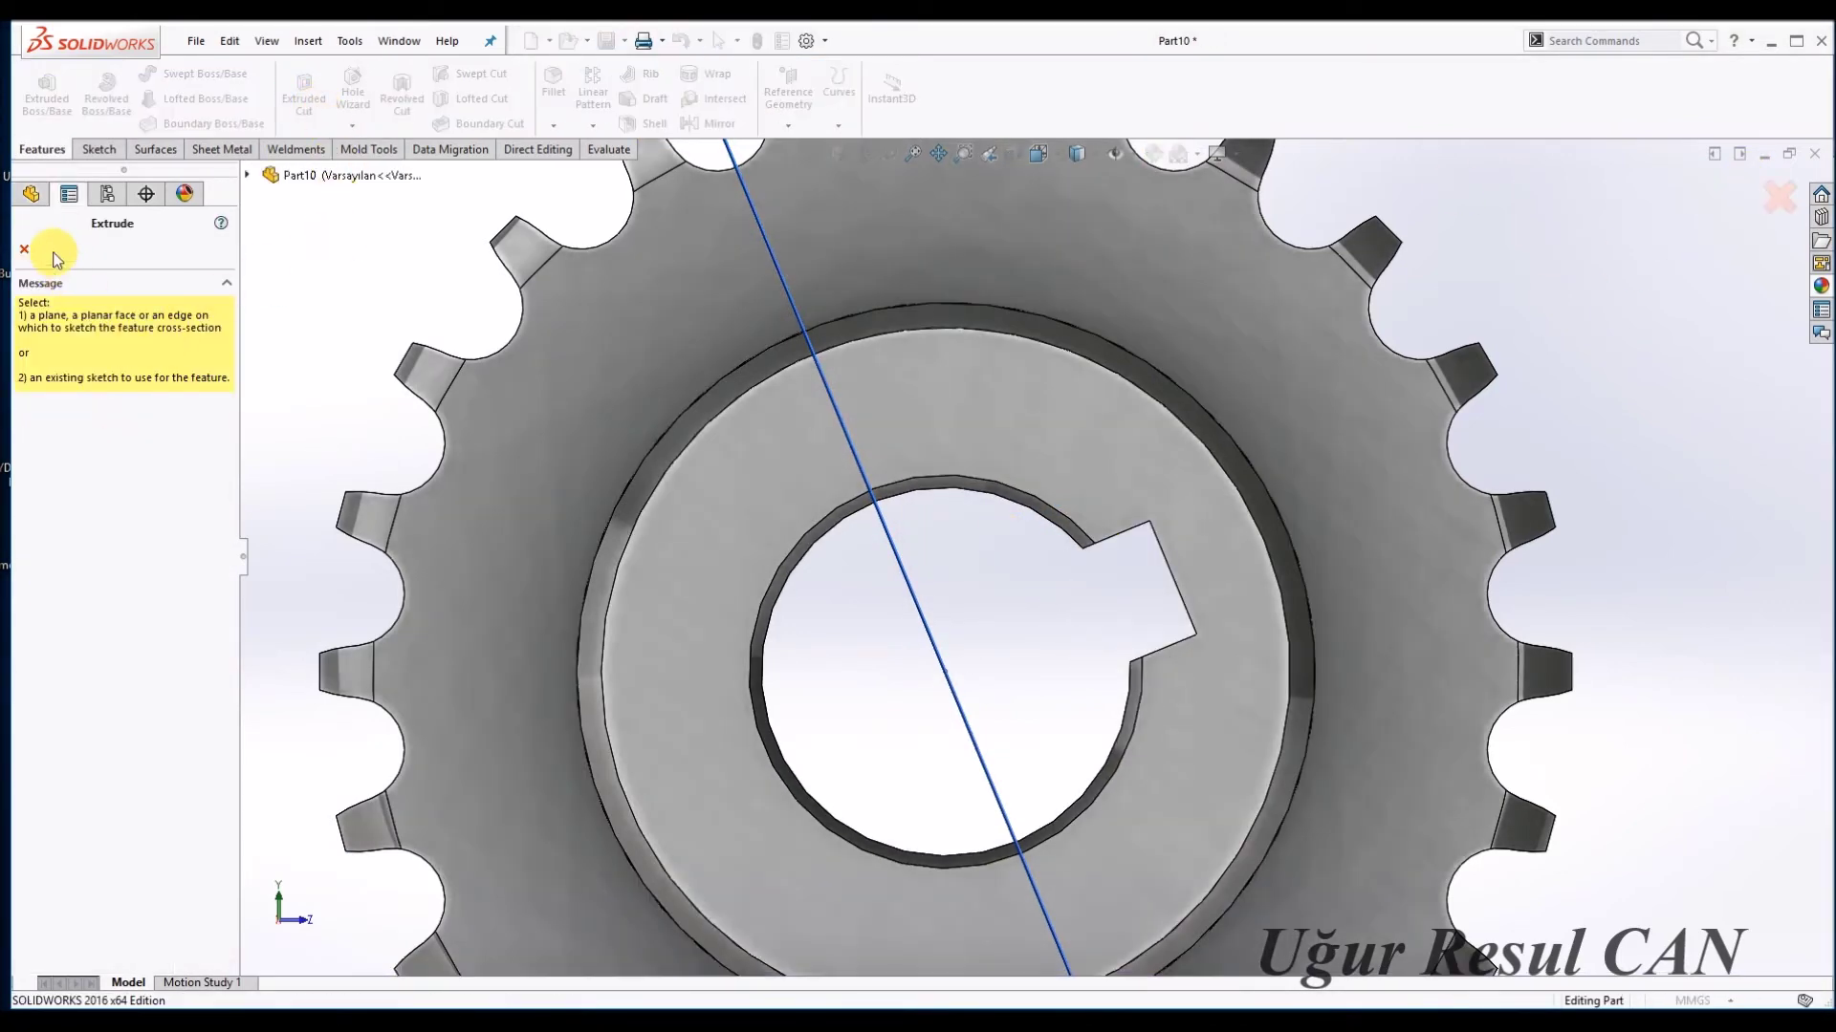
# Close the Extrude panel, fit the sprocket in view, and cancel an accidental Rib feature.
pyautogui.click(24, 248)
pyautogui.press('f')
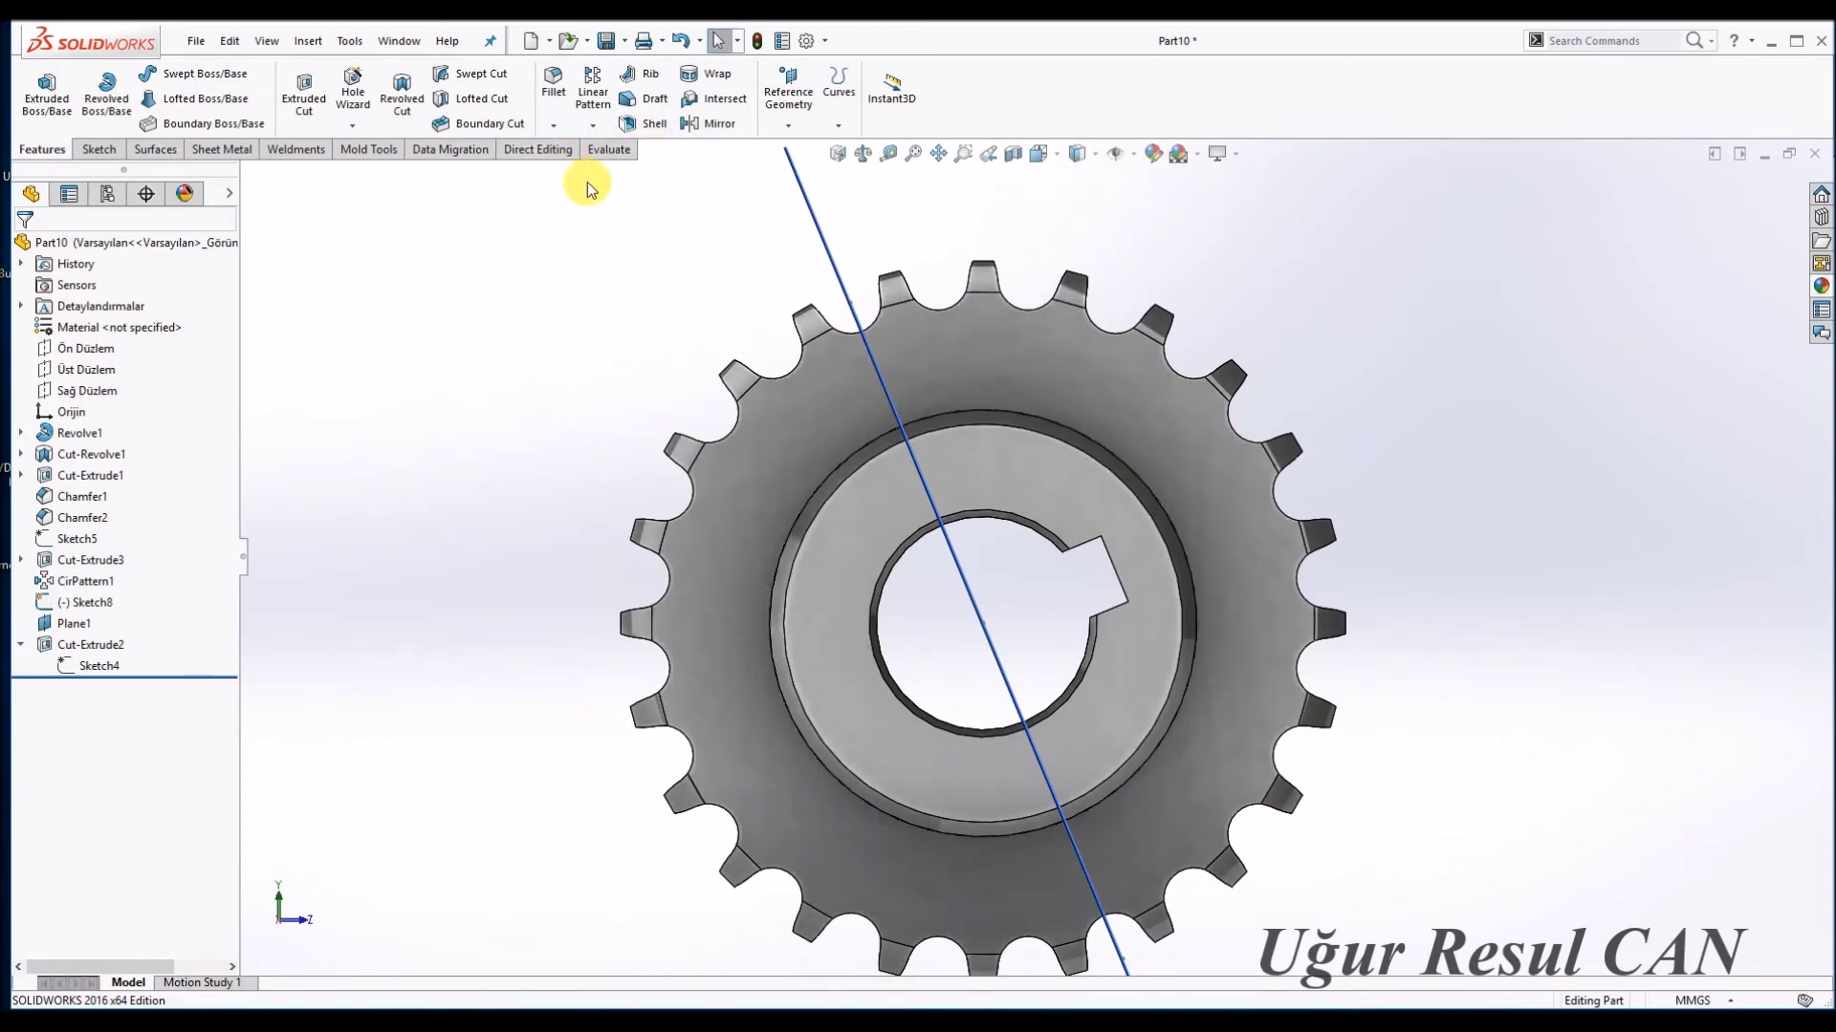
pyautogui.click(304, 41)
pyautogui.moveTo(342, 117)
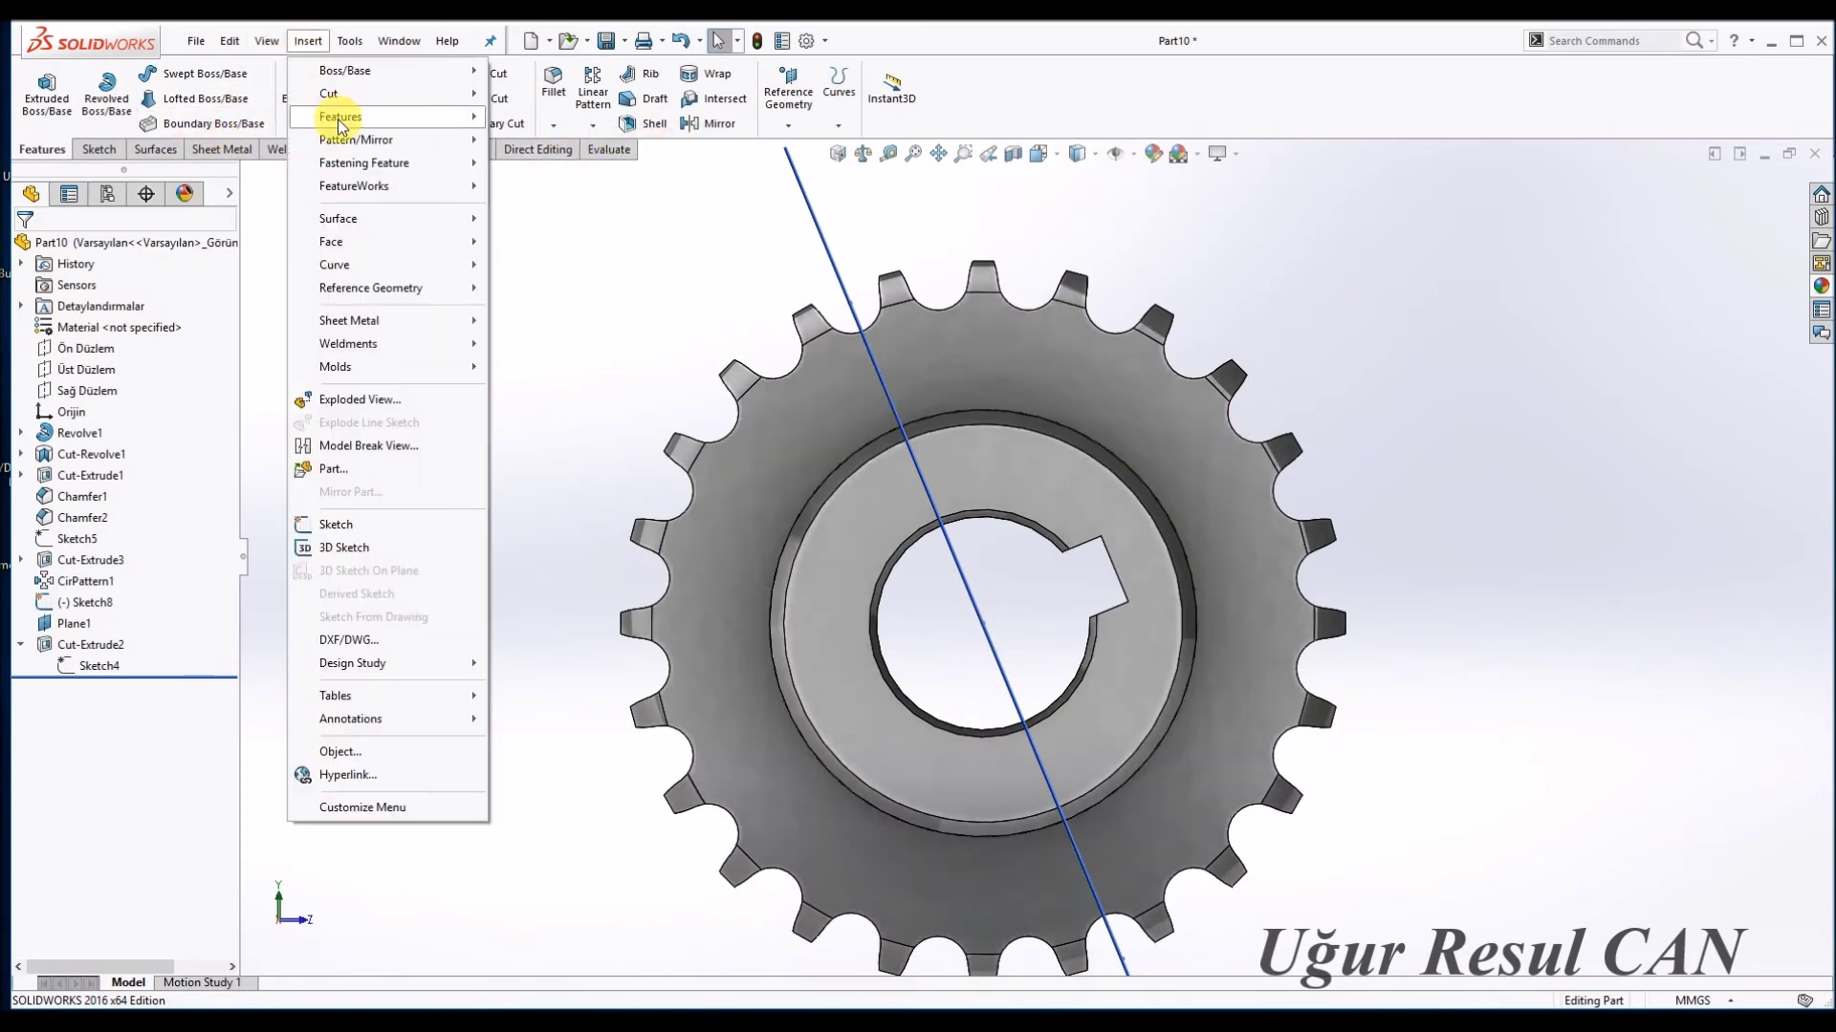
pyautogui.click(684, 294)
pyautogui.click(24, 244)
# Save As to the Desktop folder with the file name 'A'.
pyautogui.click(605, 41)
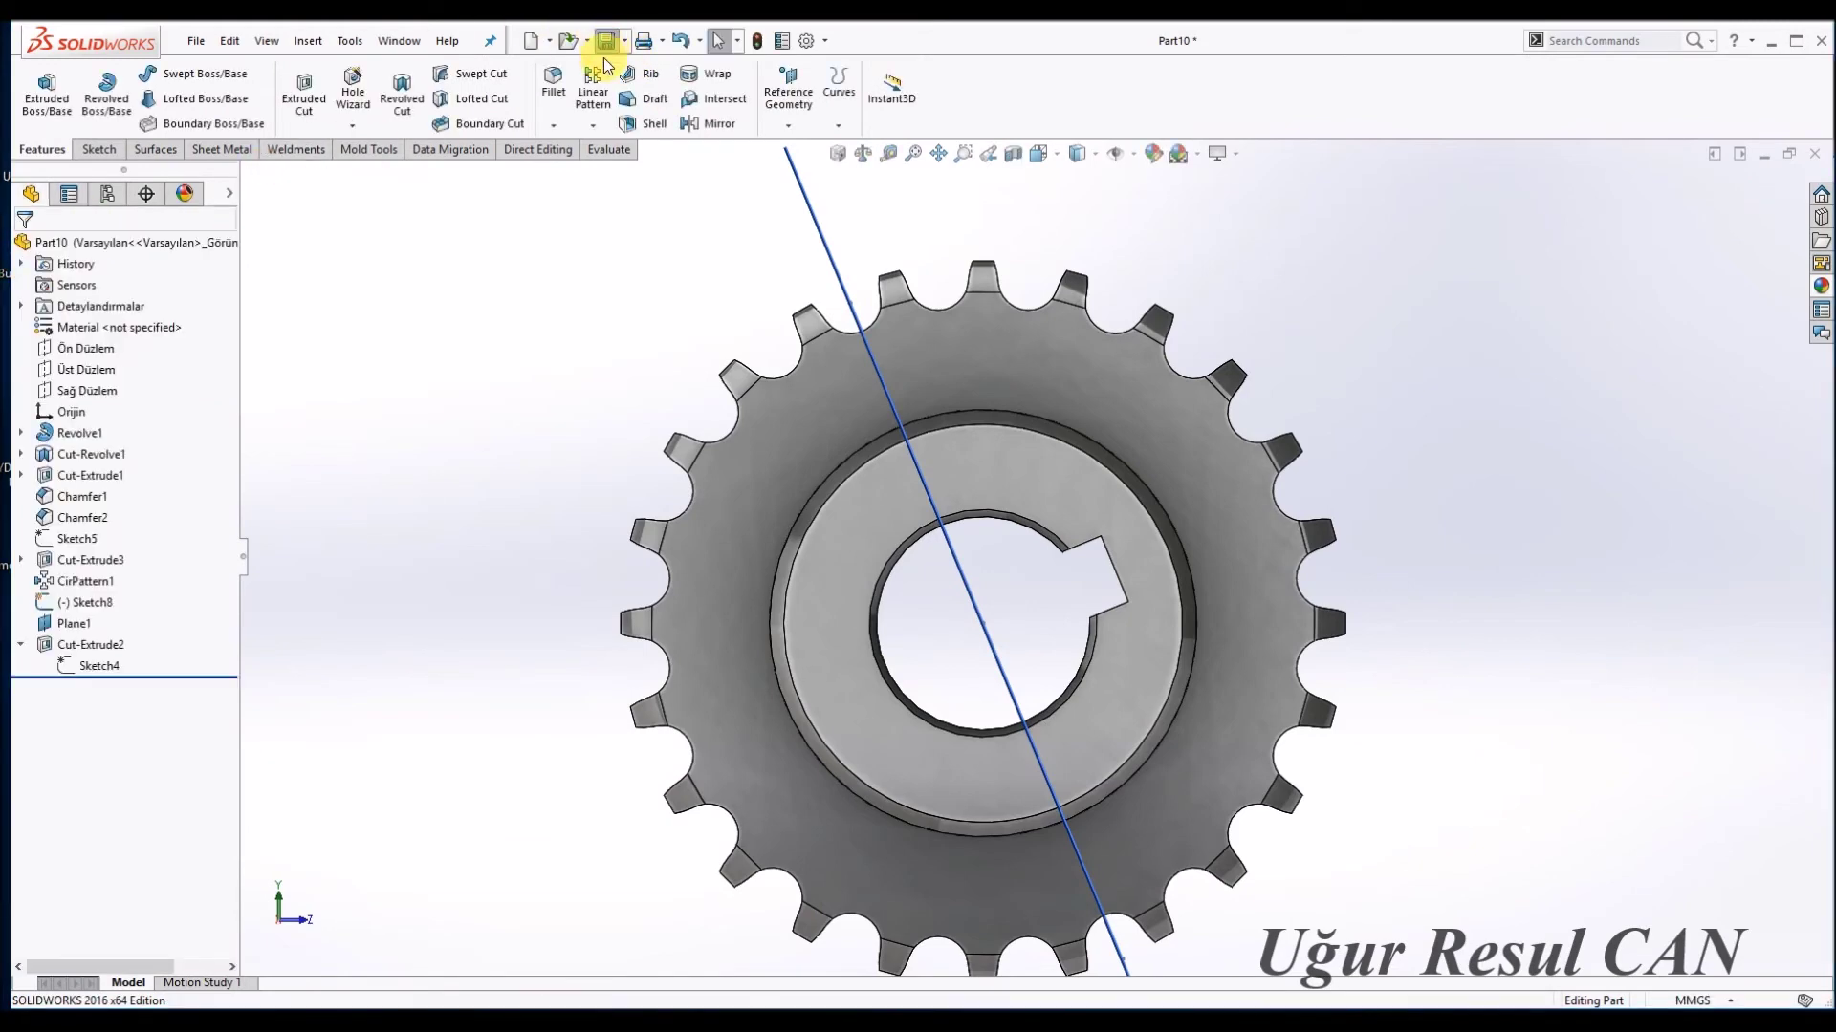
pyautogui.click(76, 256)
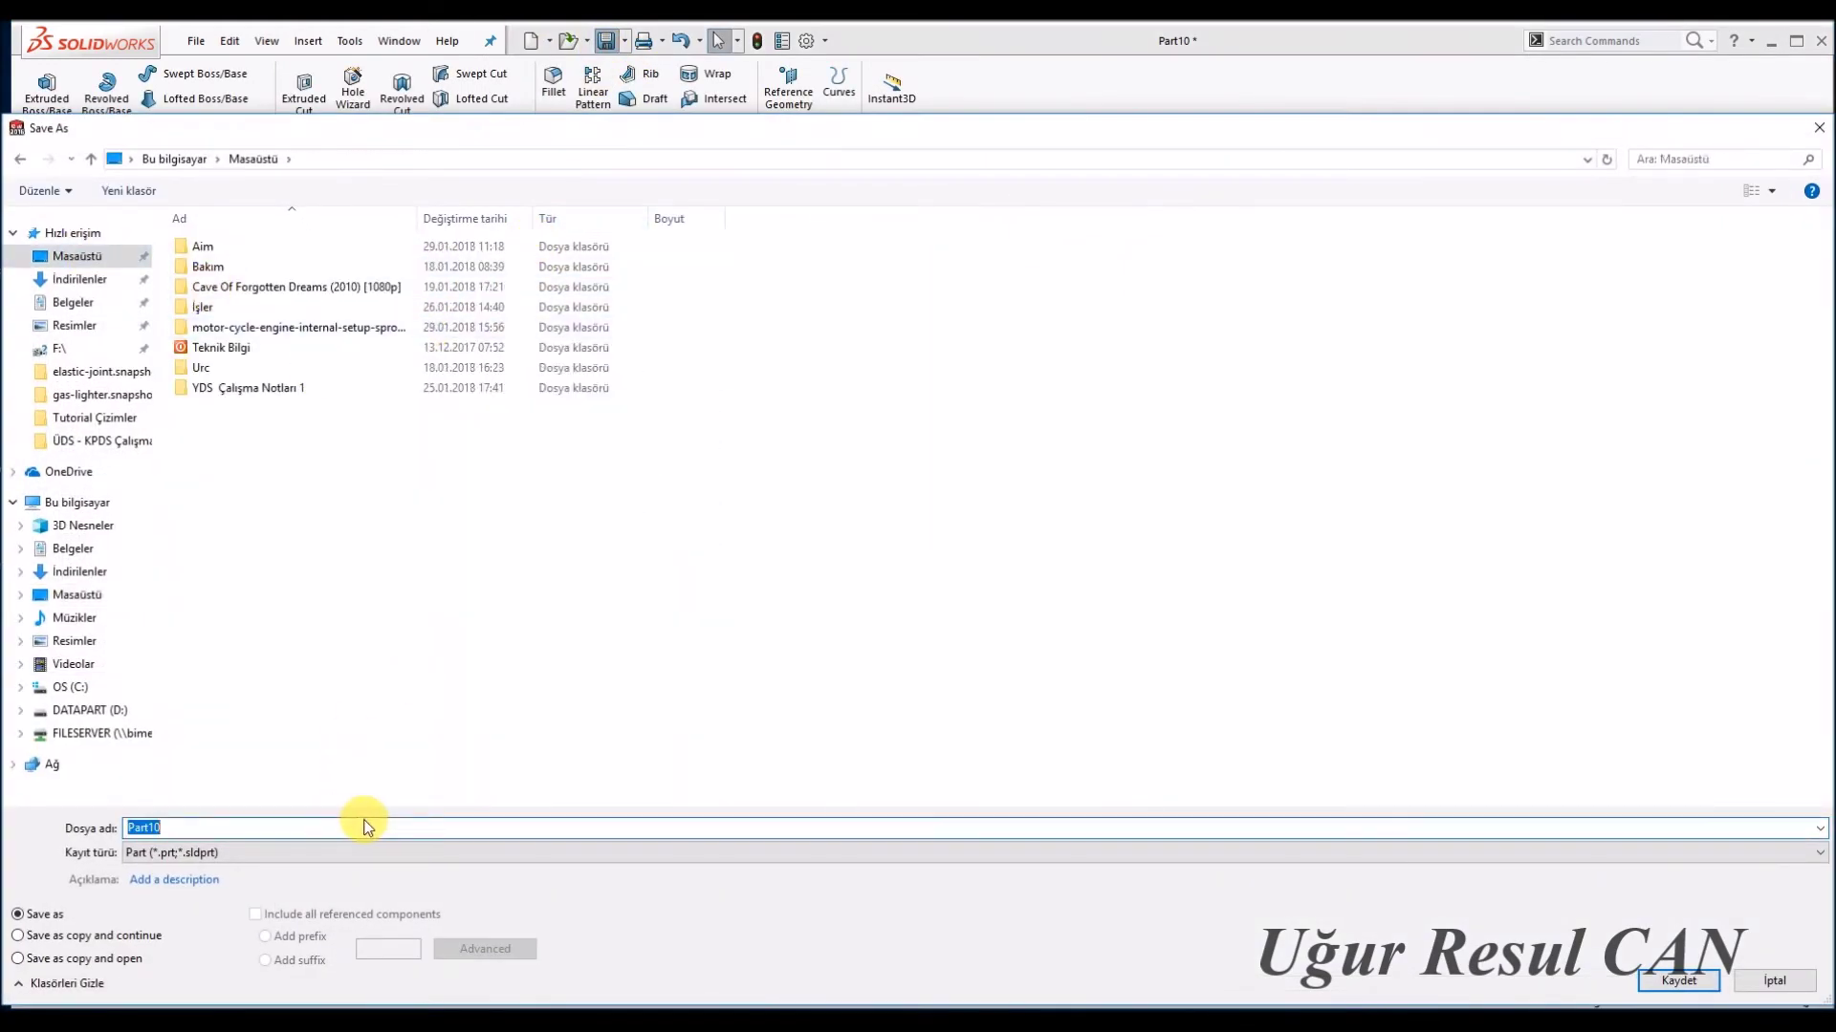
pyautogui.write('s')
pyautogui.press('Tab')
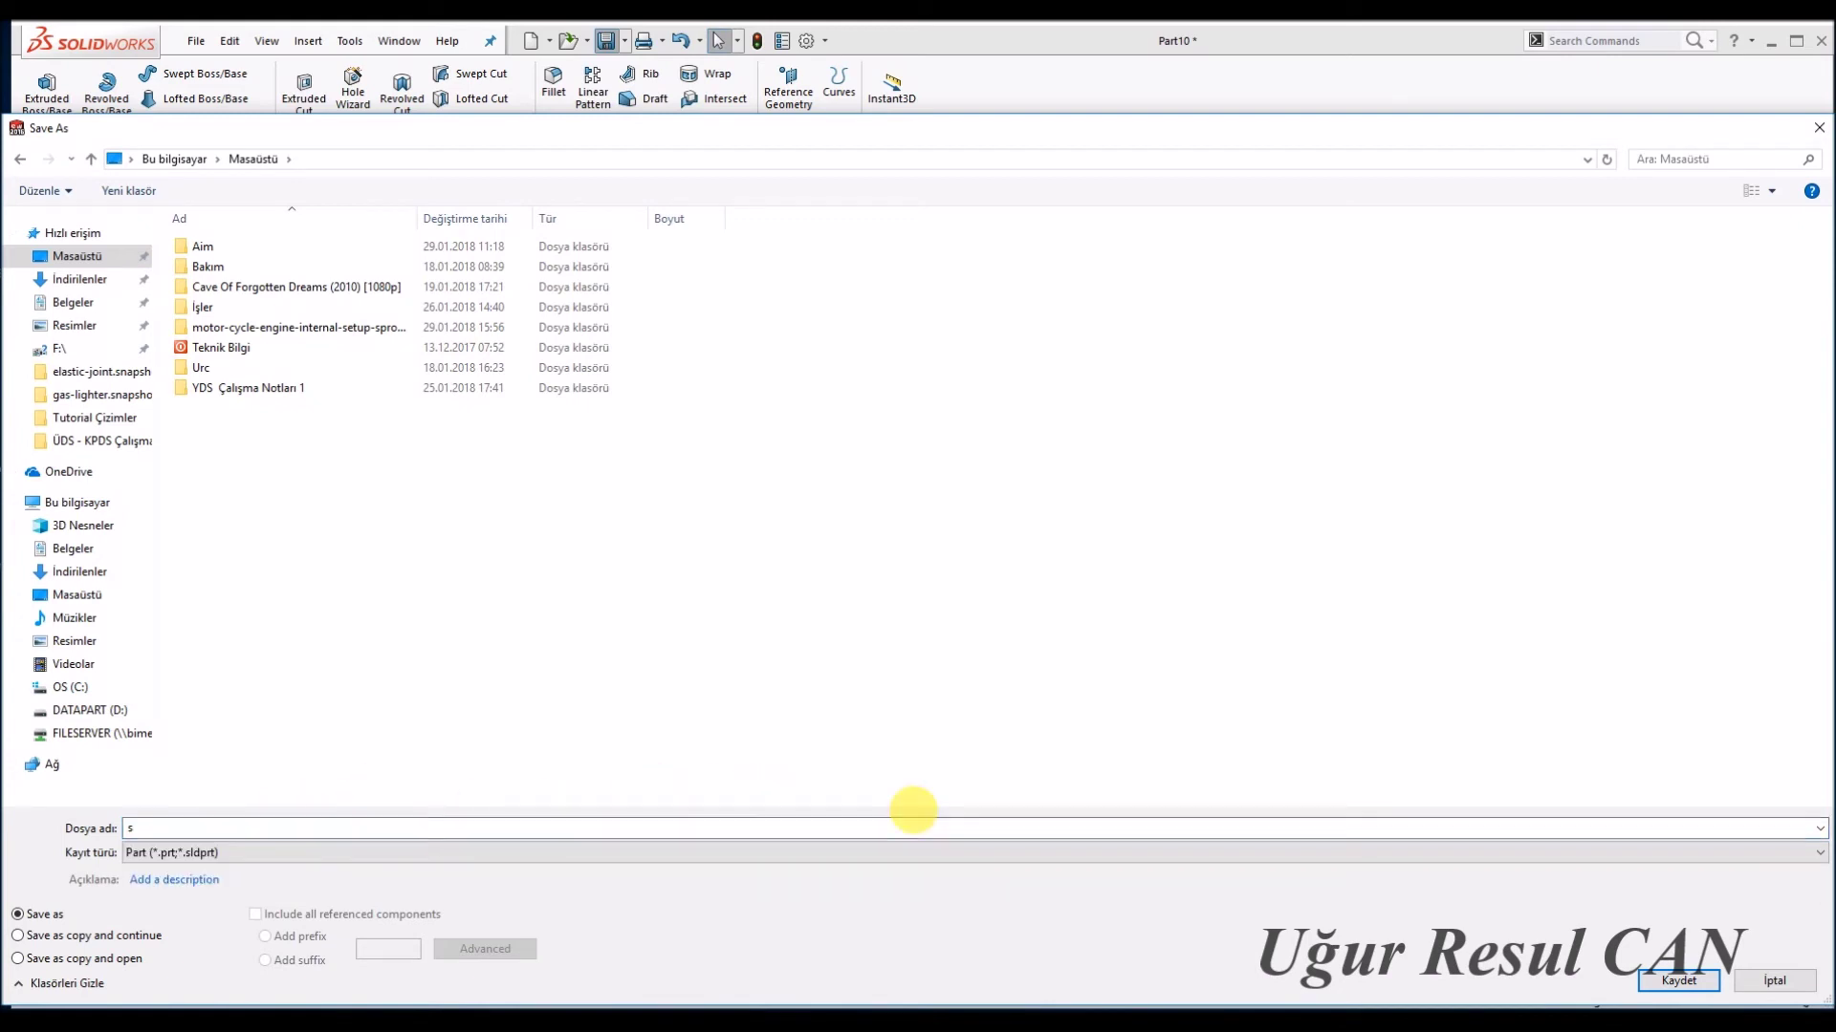
pyautogui.doubleClick(153, 829)
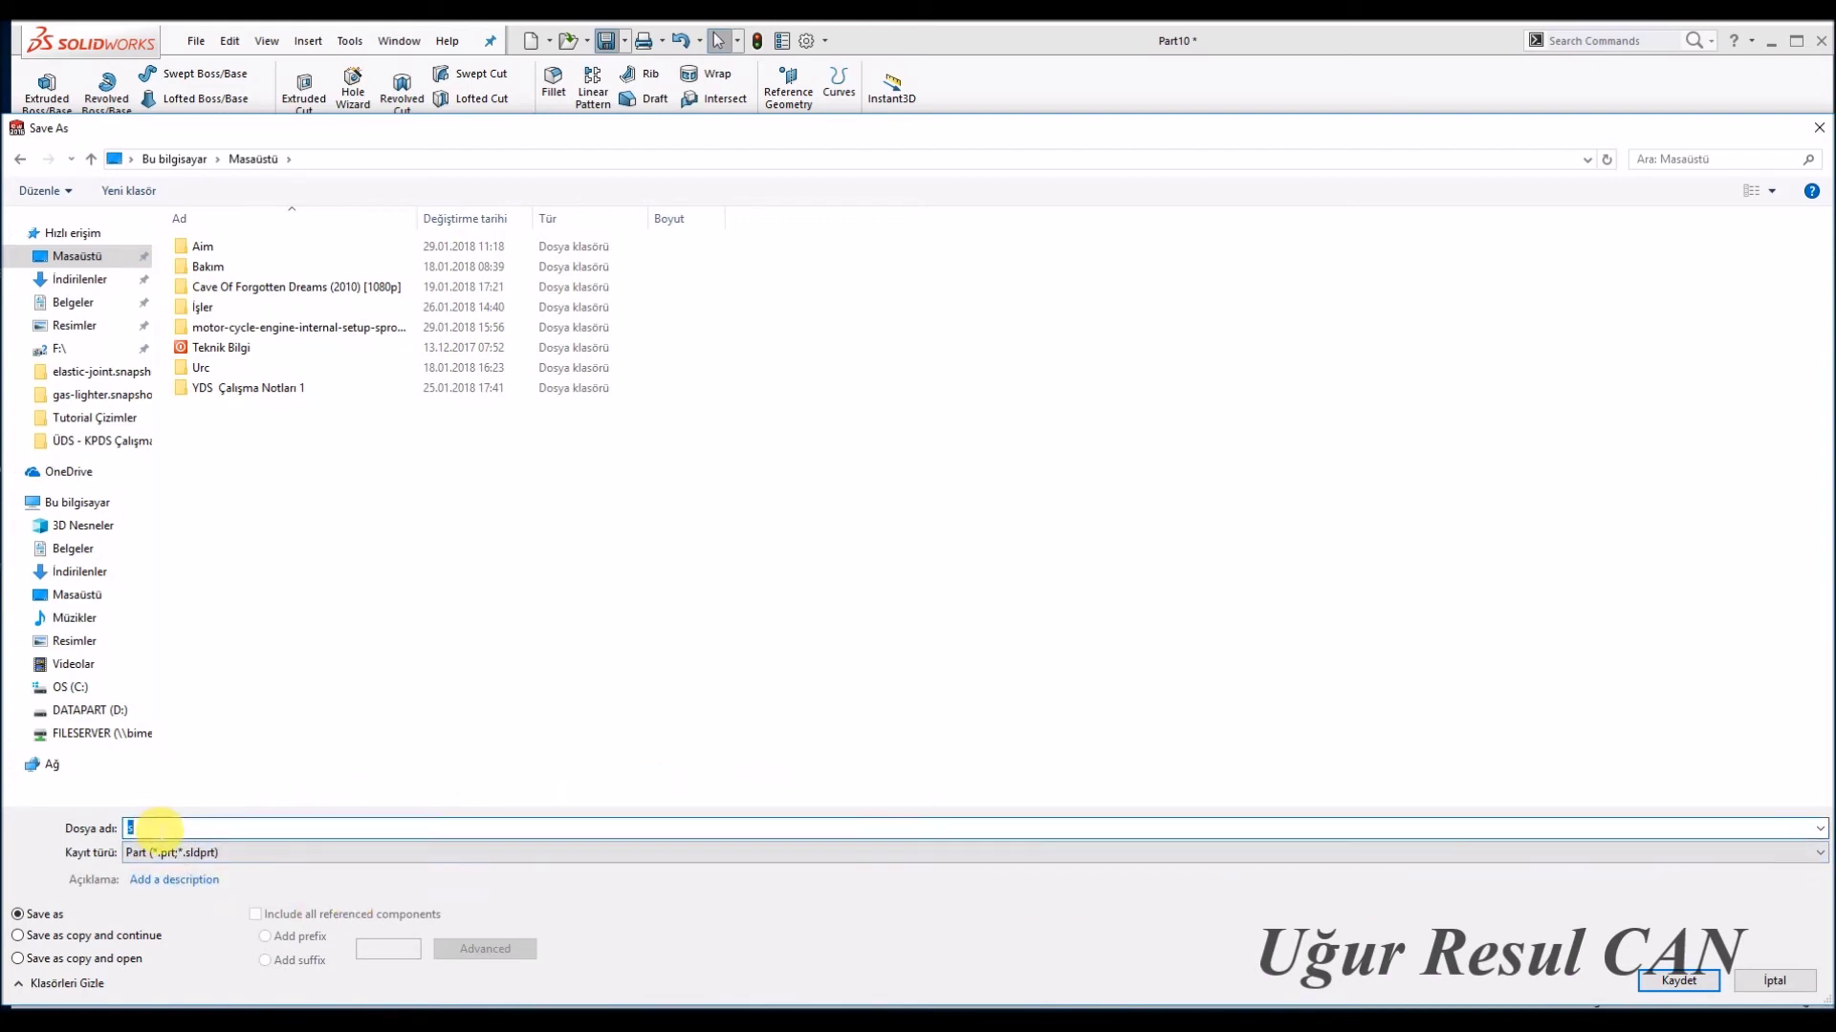
pyautogui.write('A')
pyautogui.click(1678, 980)
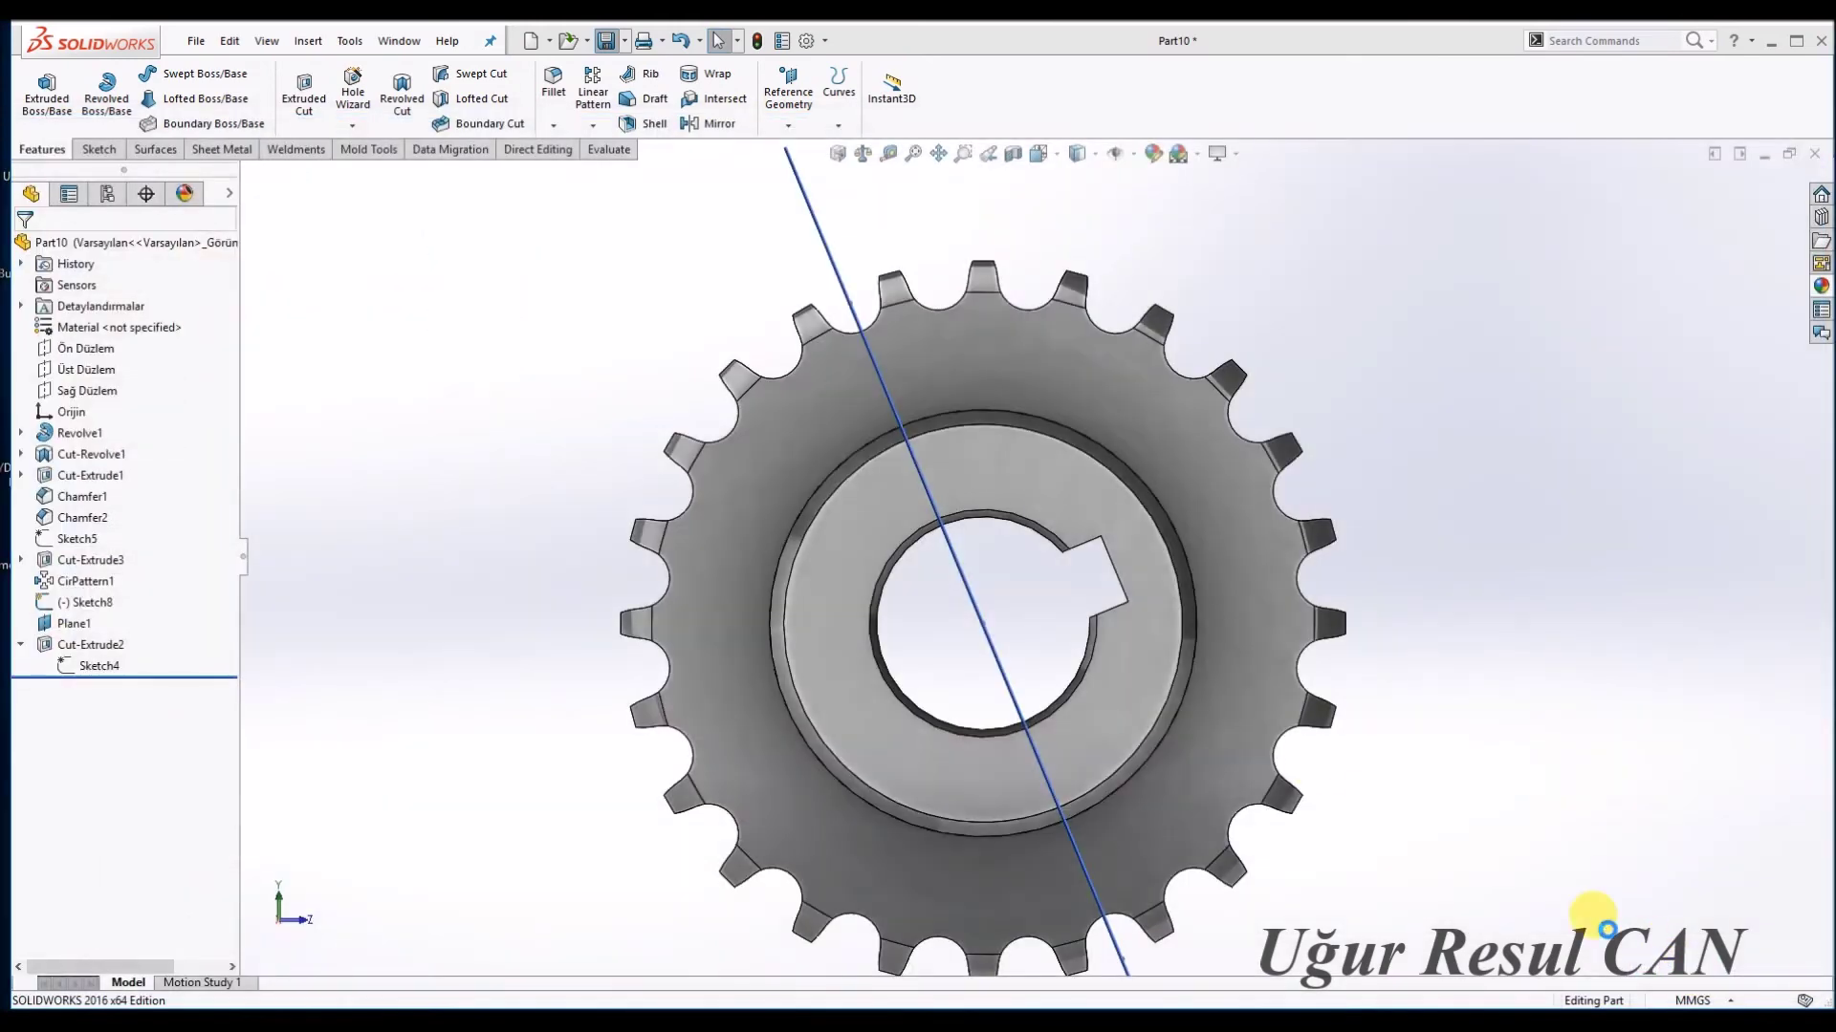
# Insert a Split feature with Plane1 as the tool, cutting two auto-named bodies.
pyautogui.click(306, 41)
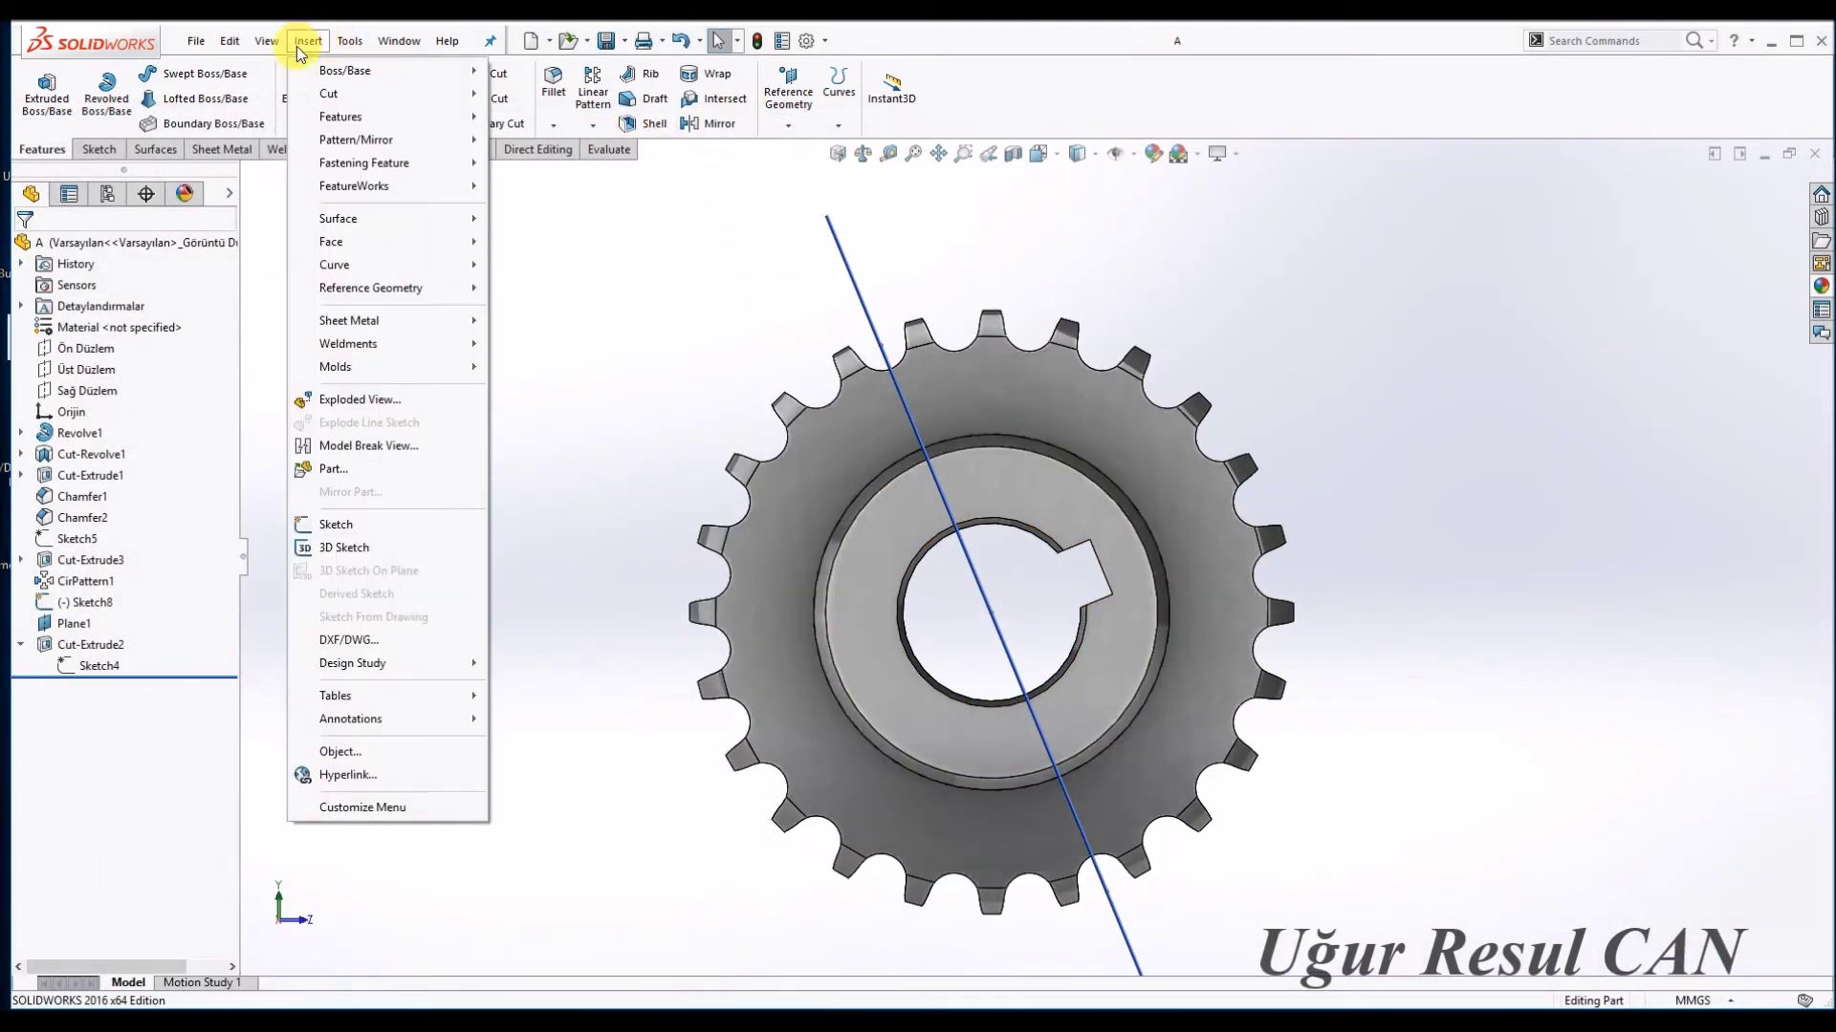
pyautogui.moveTo(340, 117)
pyautogui.click(599, 590)
pyautogui.click(945, 541)
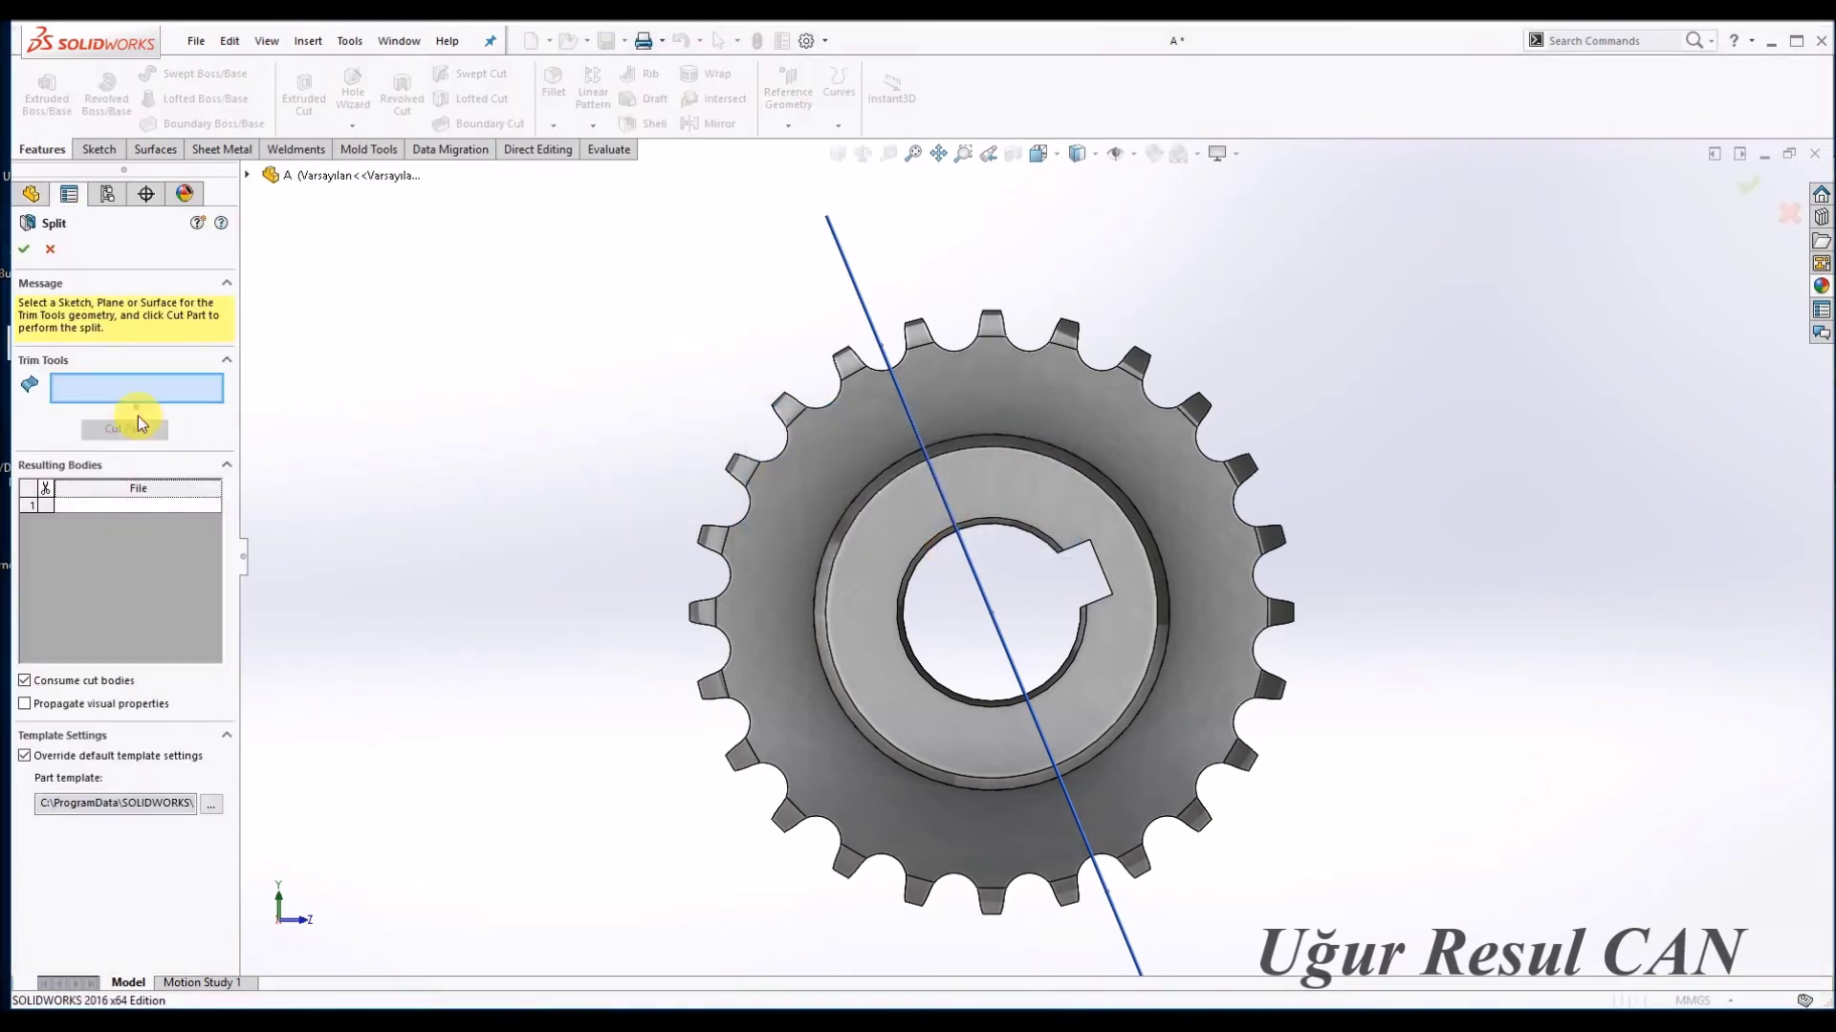
pyautogui.click(857, 287)
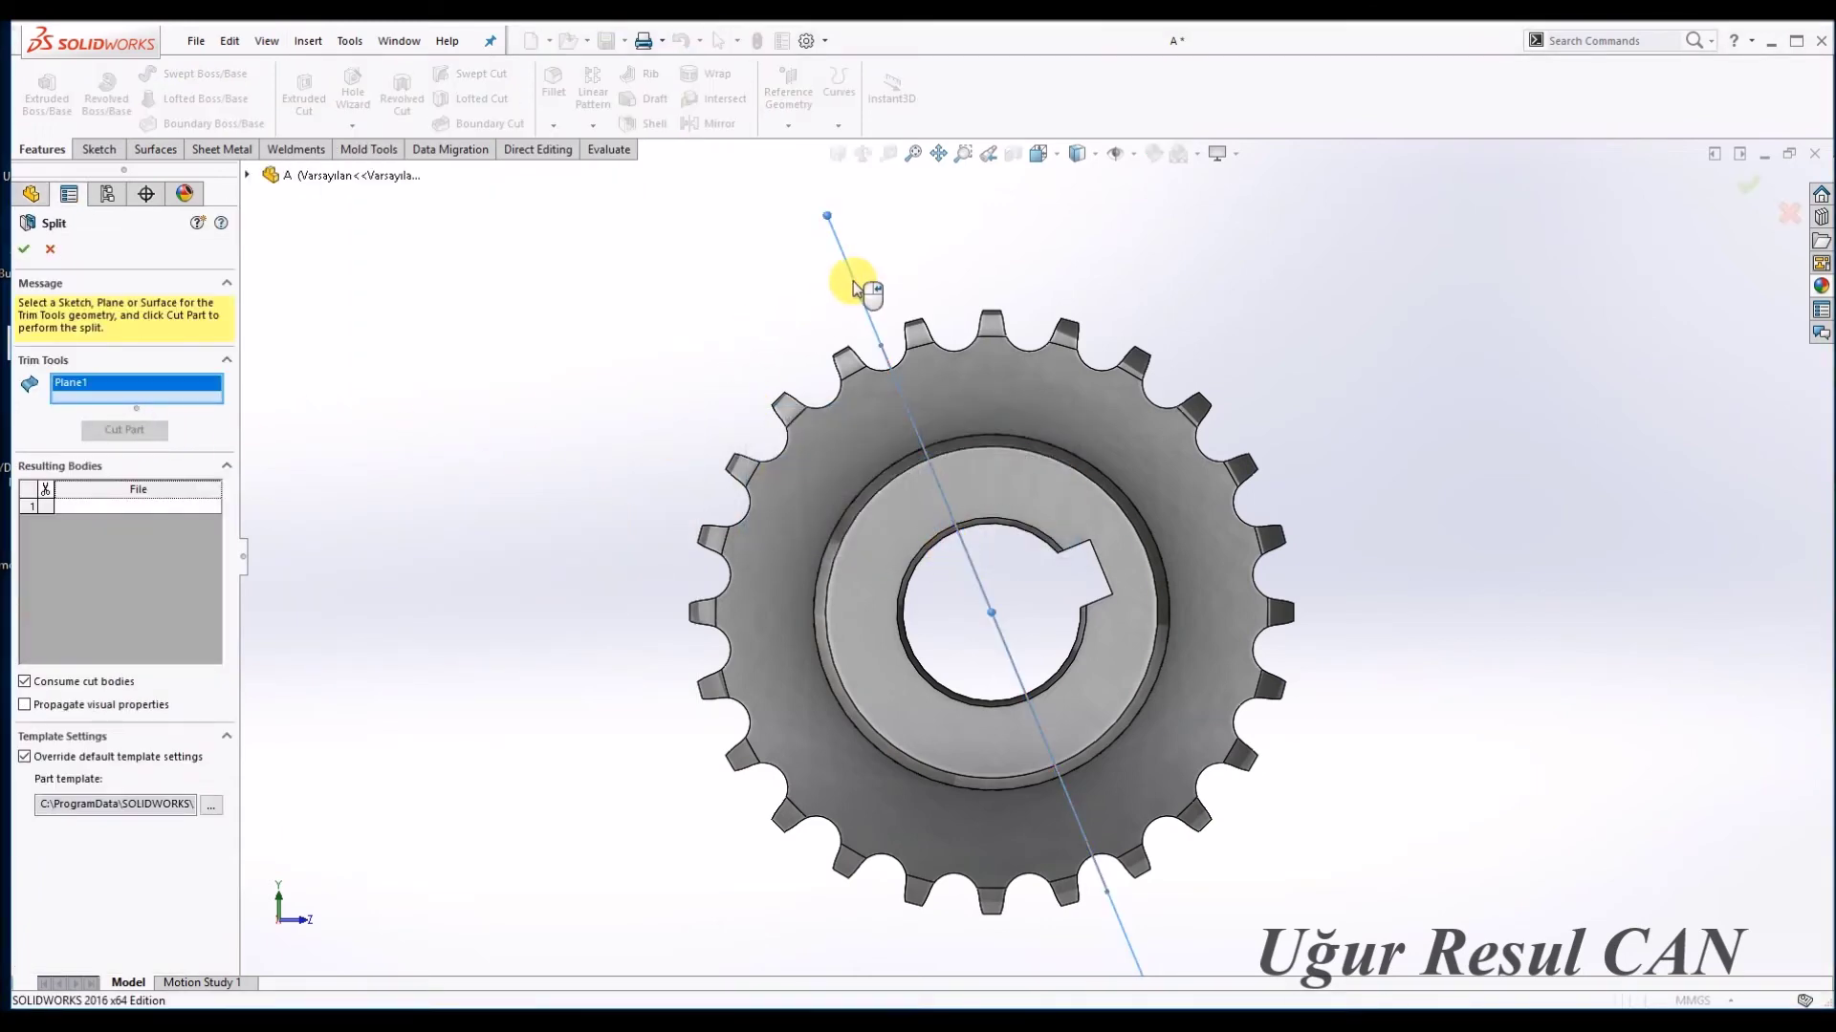
pyautogui.click(123, 432)
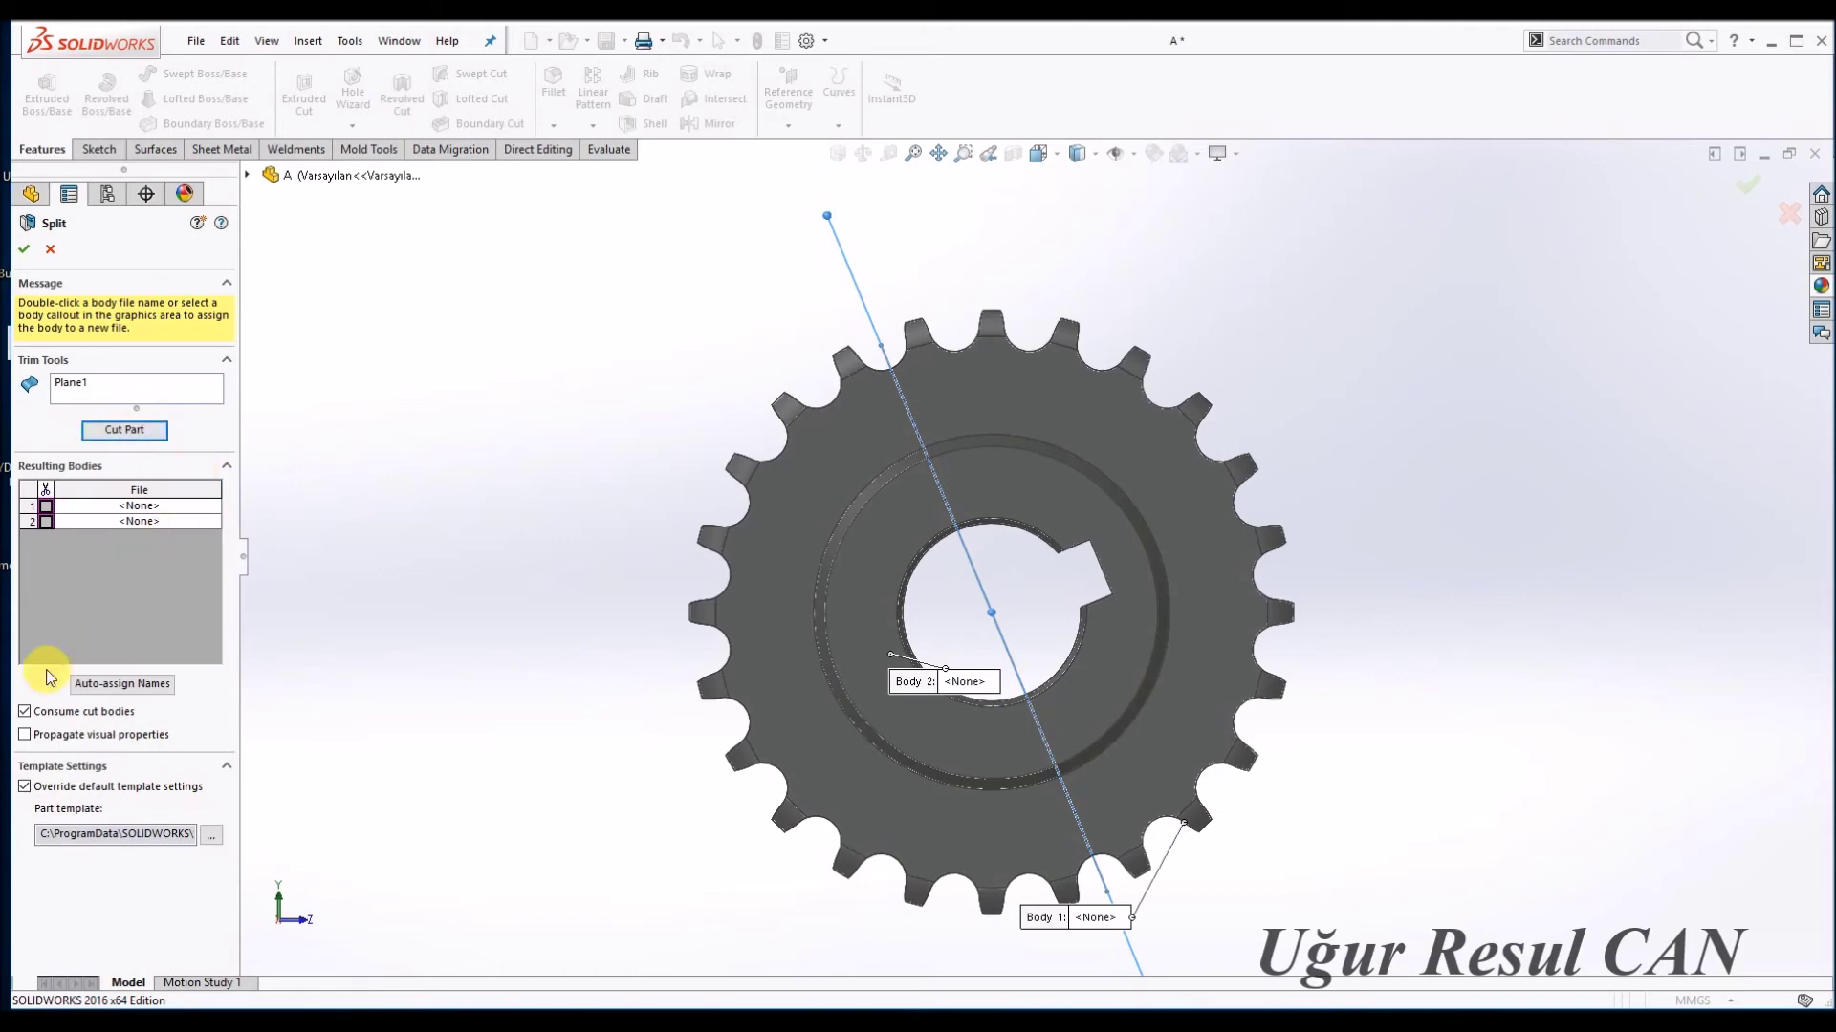
pyautogui.click(135, 684)
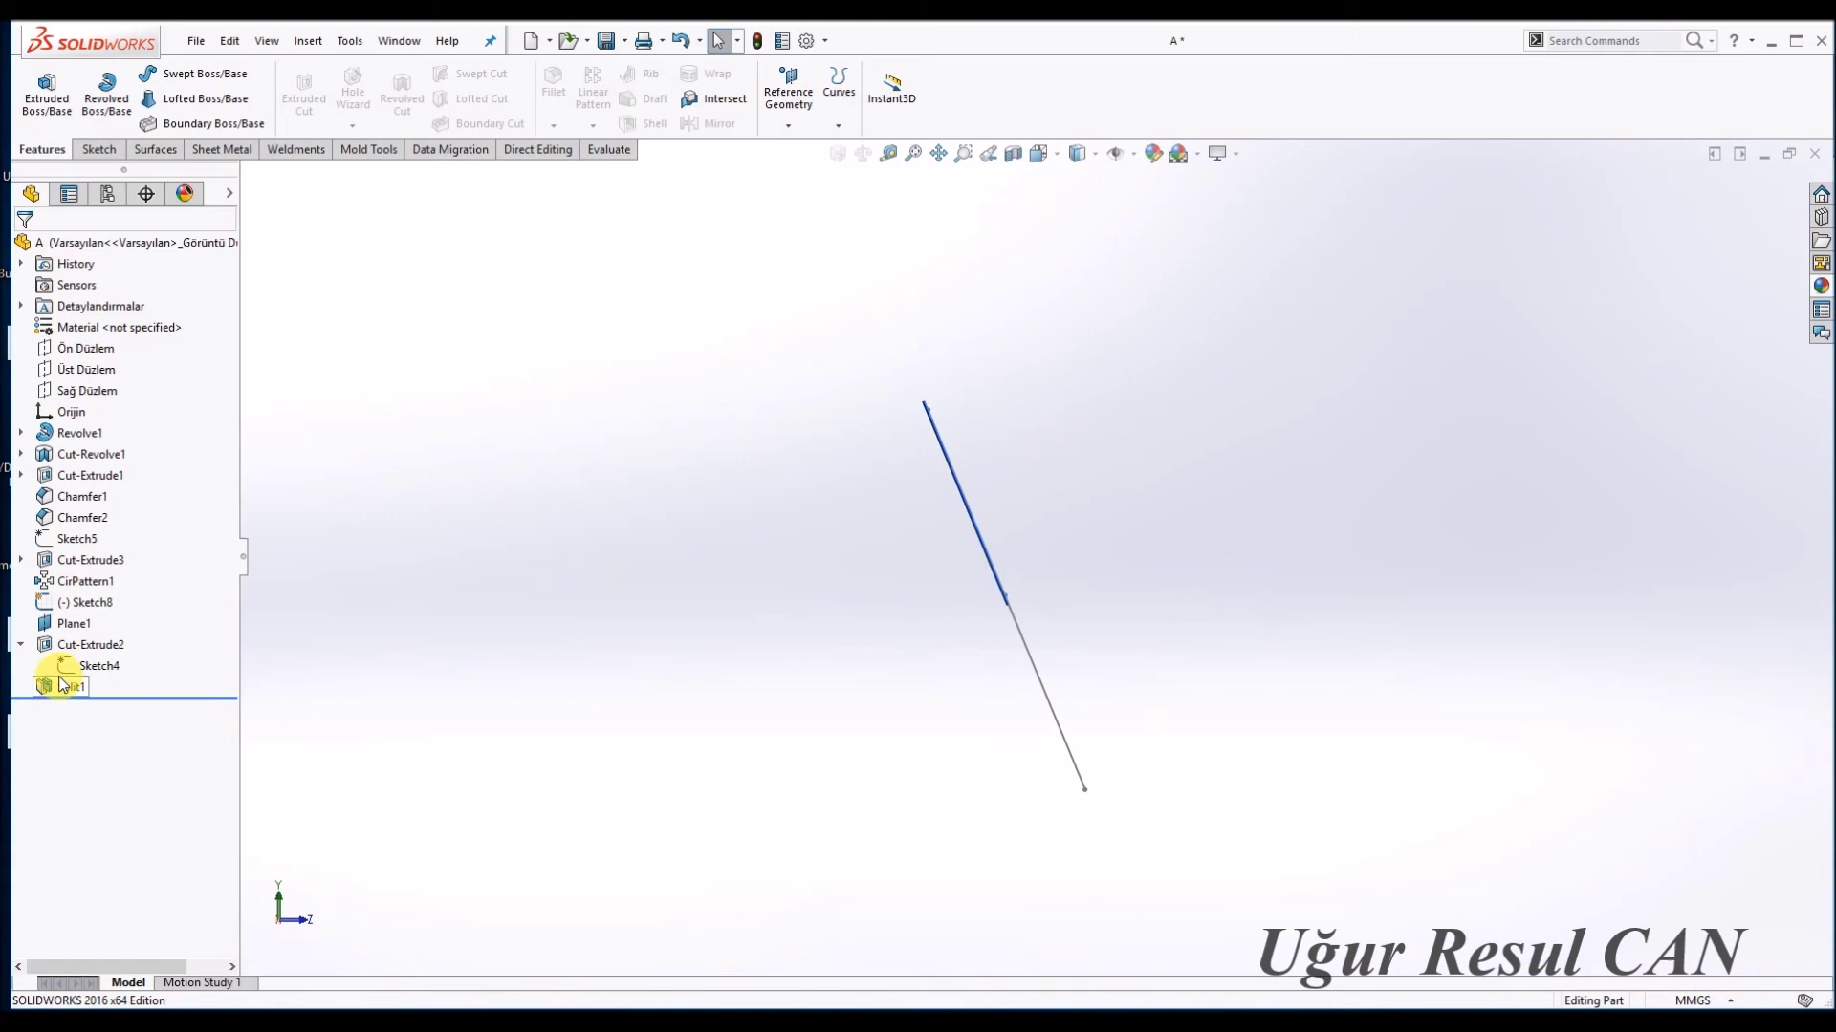
# Reopen Split1 for editing past the template warning and orbit to a 3D view.
pyautogui.click(60, 684)
pyautogui.click(72, 639)
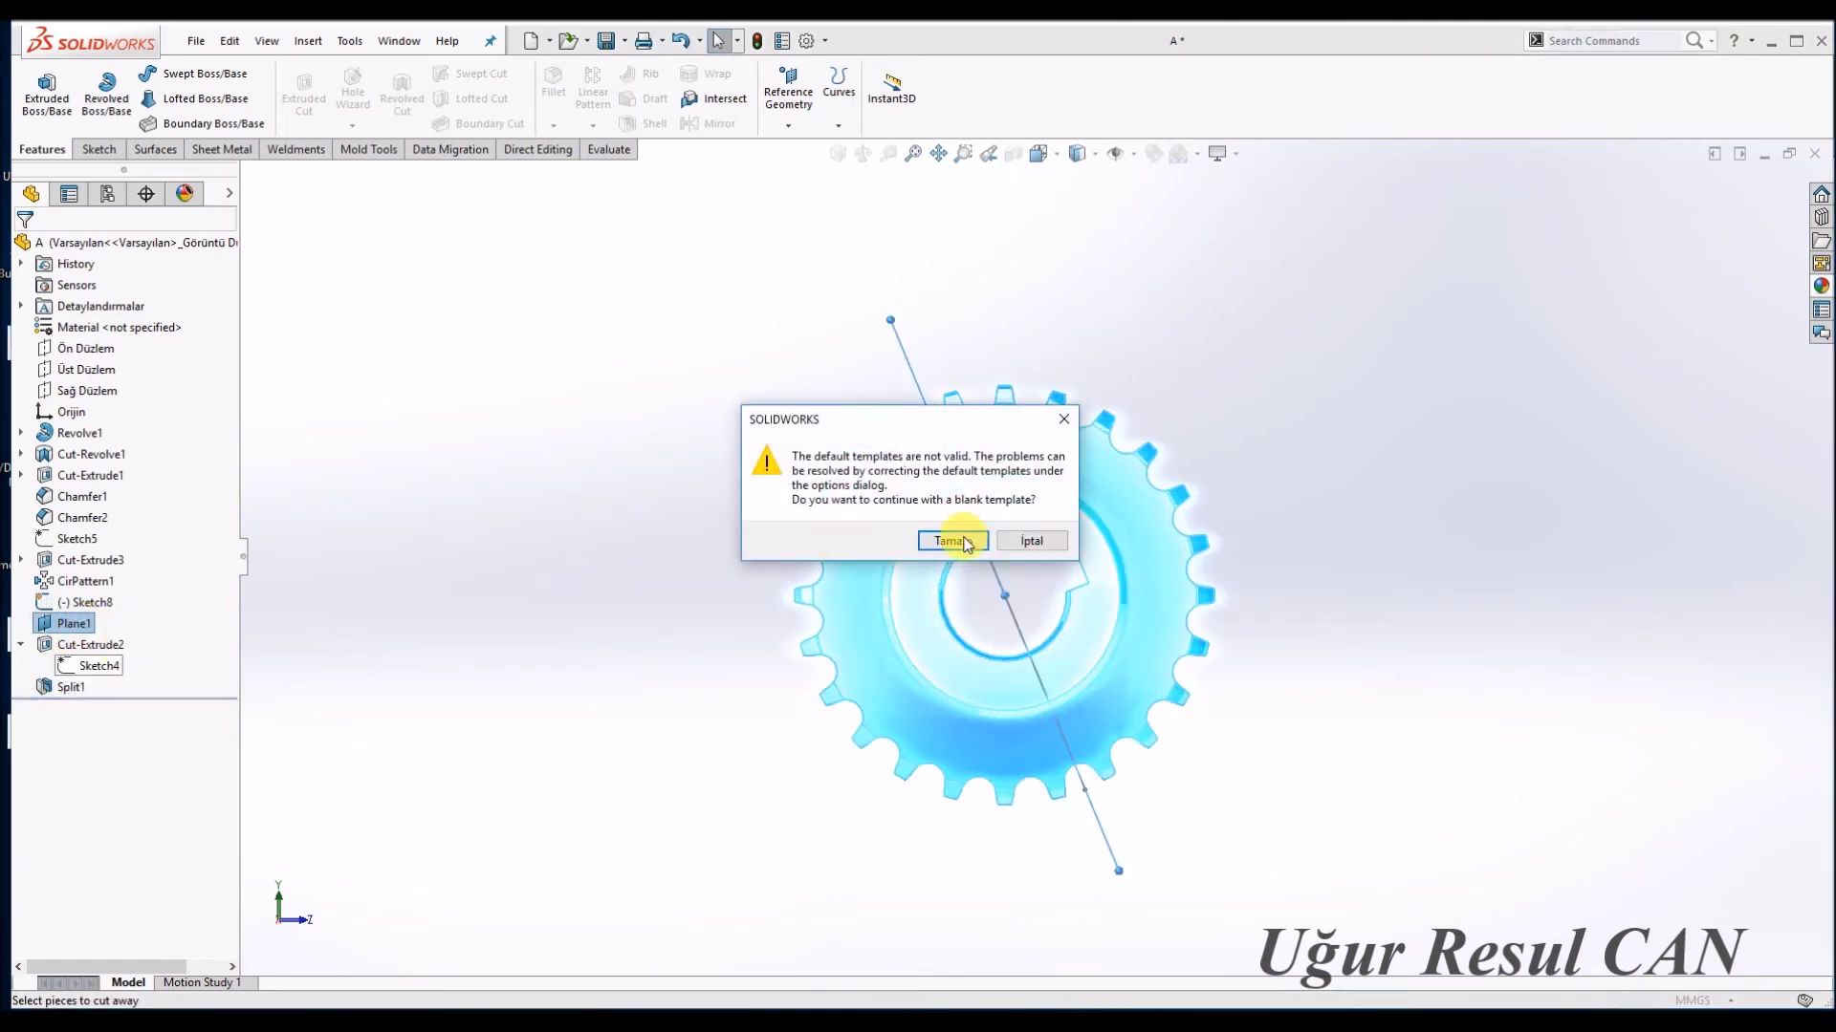
pyautogui.click(966, 543)
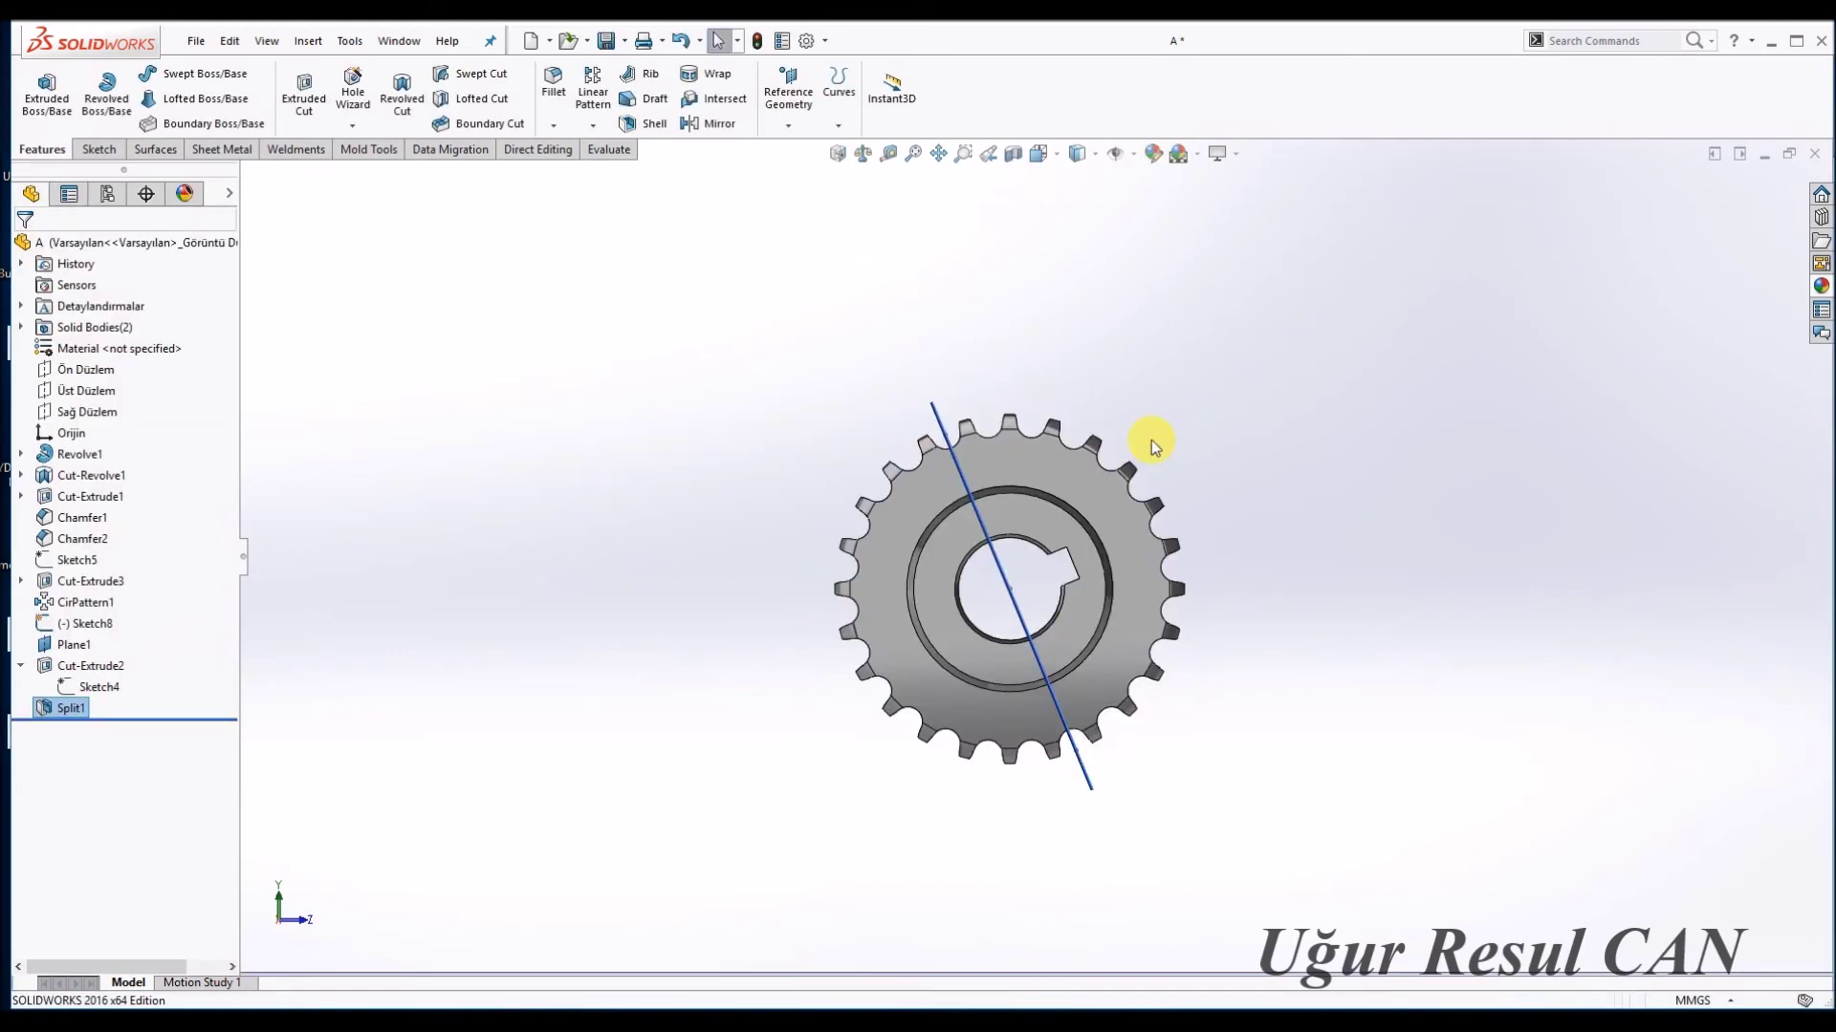
pyautogui.moveTo(1136, 478)
pyautogui.mouseDown(button='middle')
pyautogui.moveTo(1115, 520)
pyautogui.moveTo(898, 432)
pyautogui.mouseUp(button='middle')
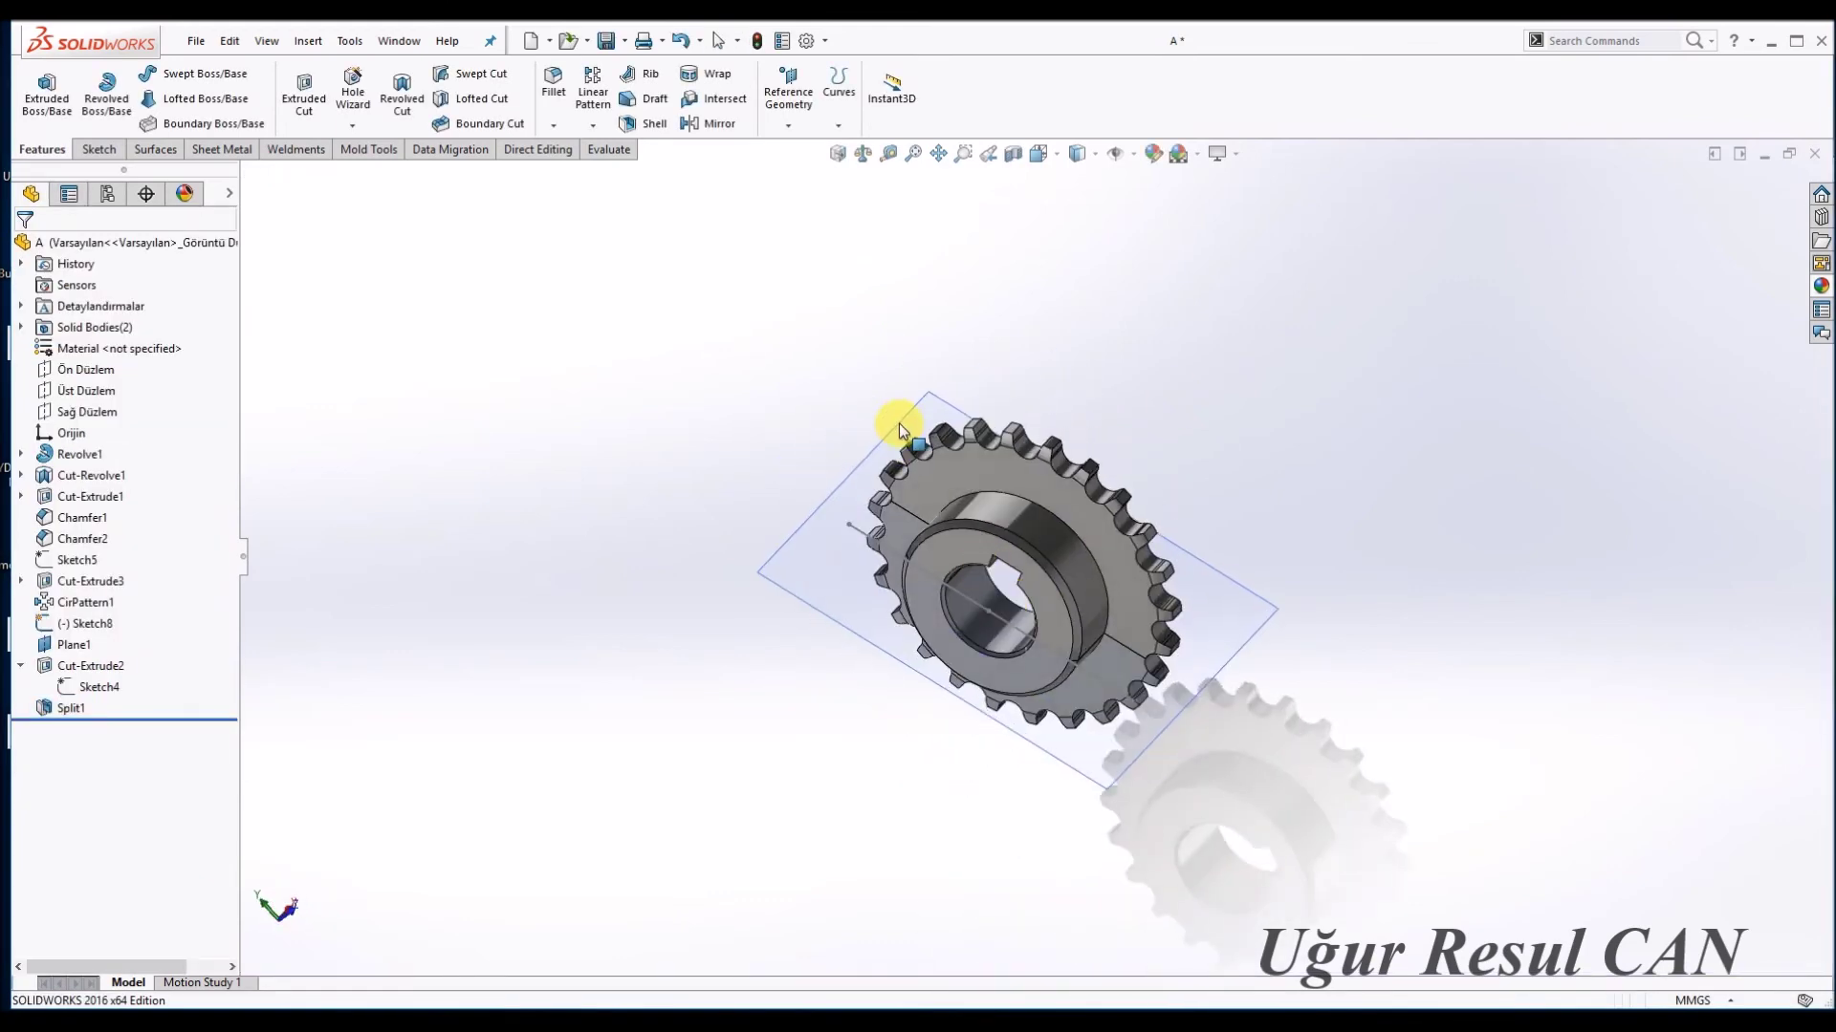
# Start a sketch on Plane1 and view it Normal To.
pyautogui.click(938, 415)
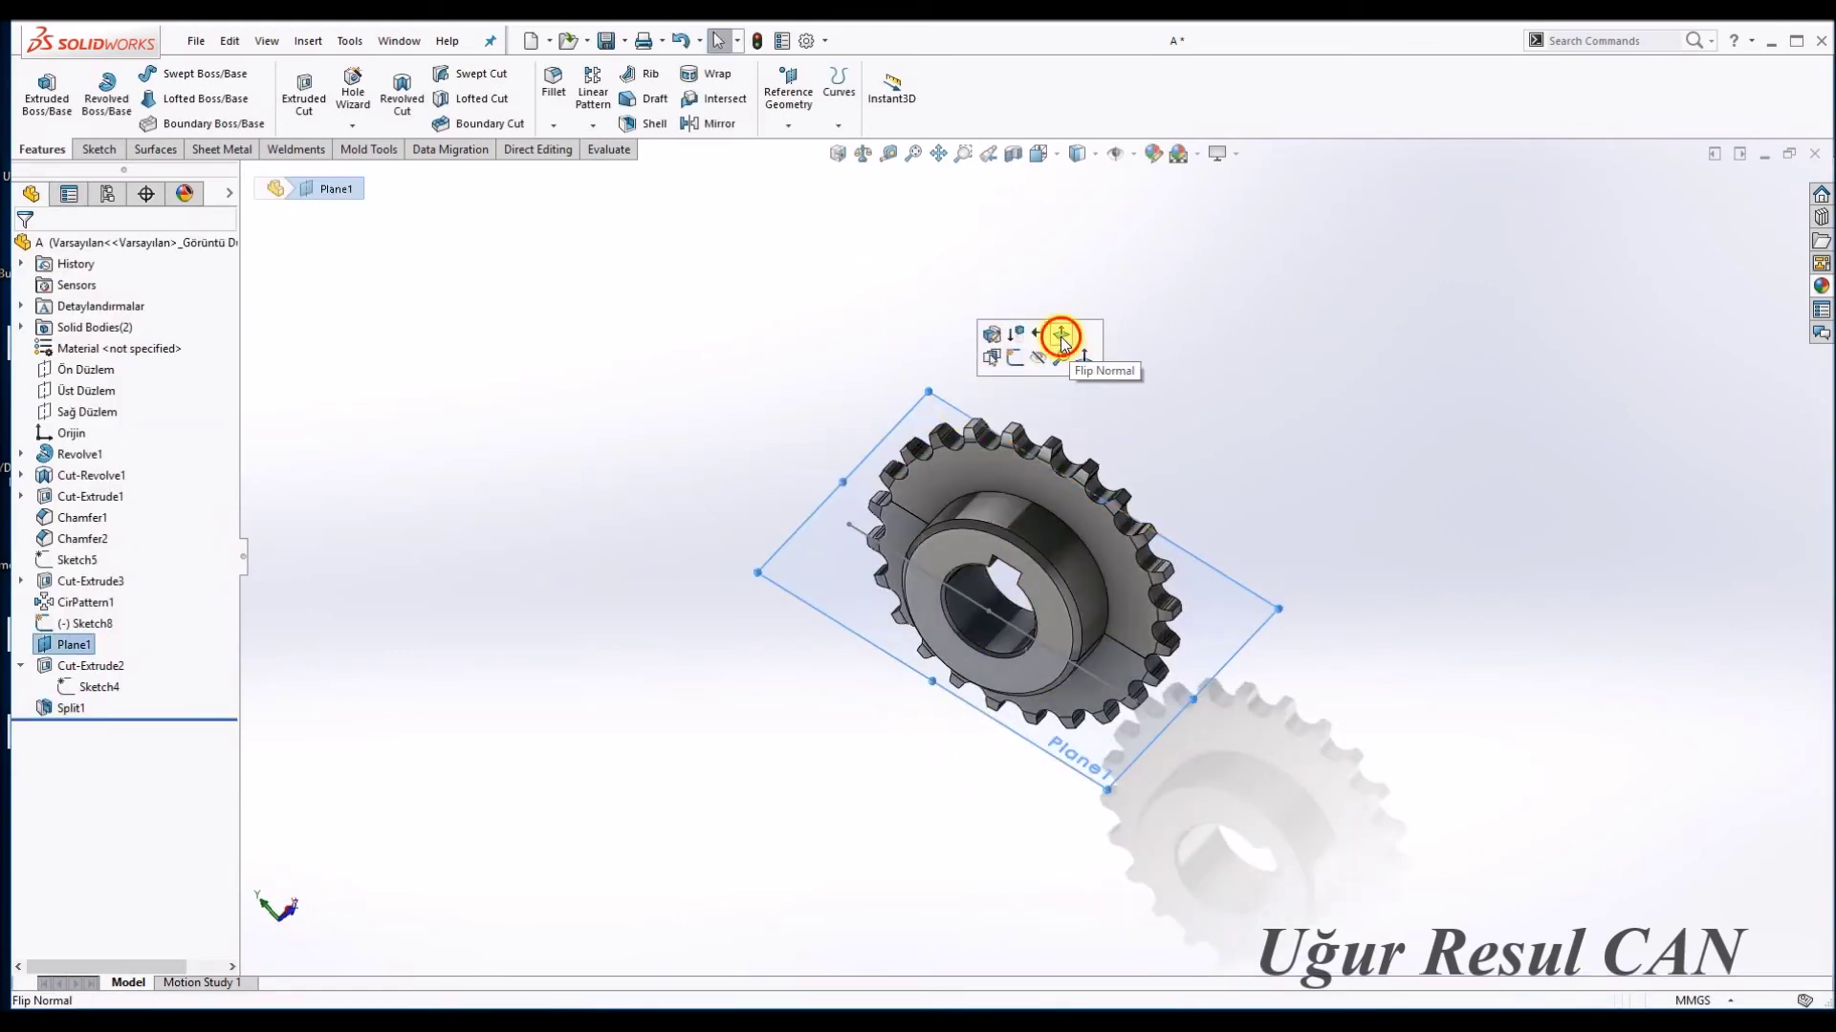
pyautogui.press('Escape')
pyautogui.click(938, 417)
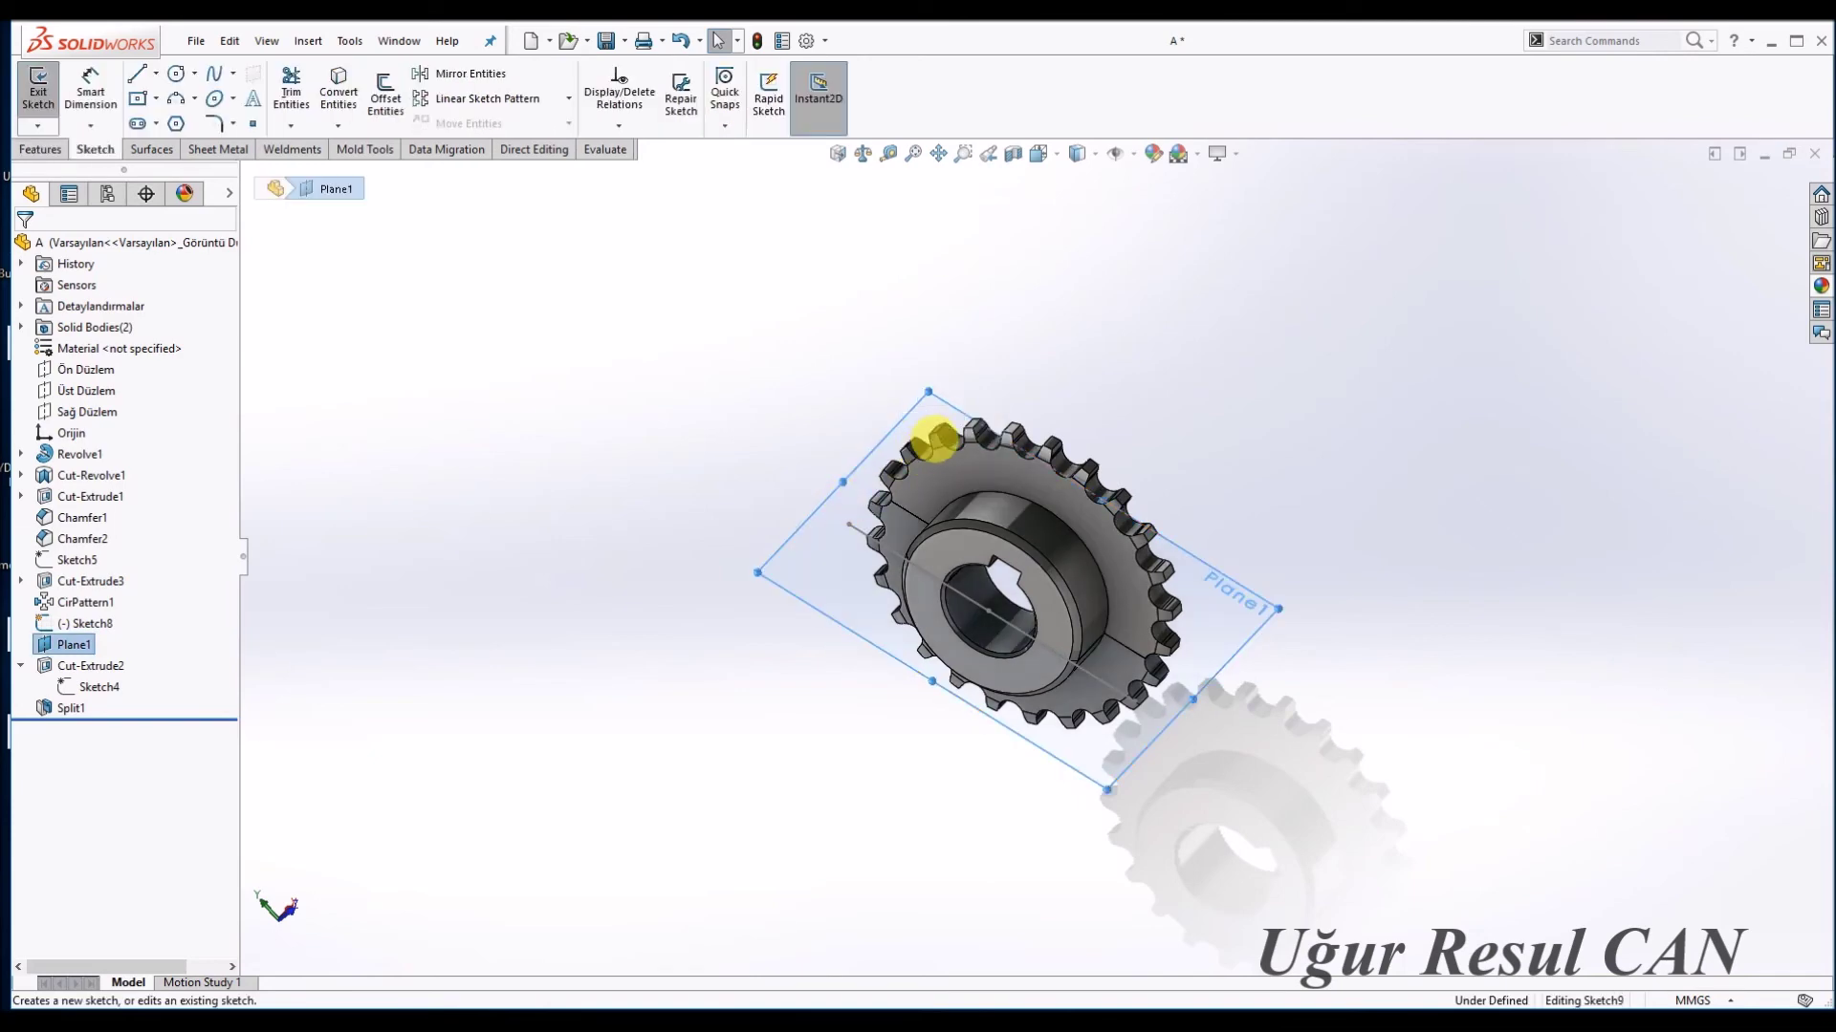
pyautogui.rightClick(819, 532)
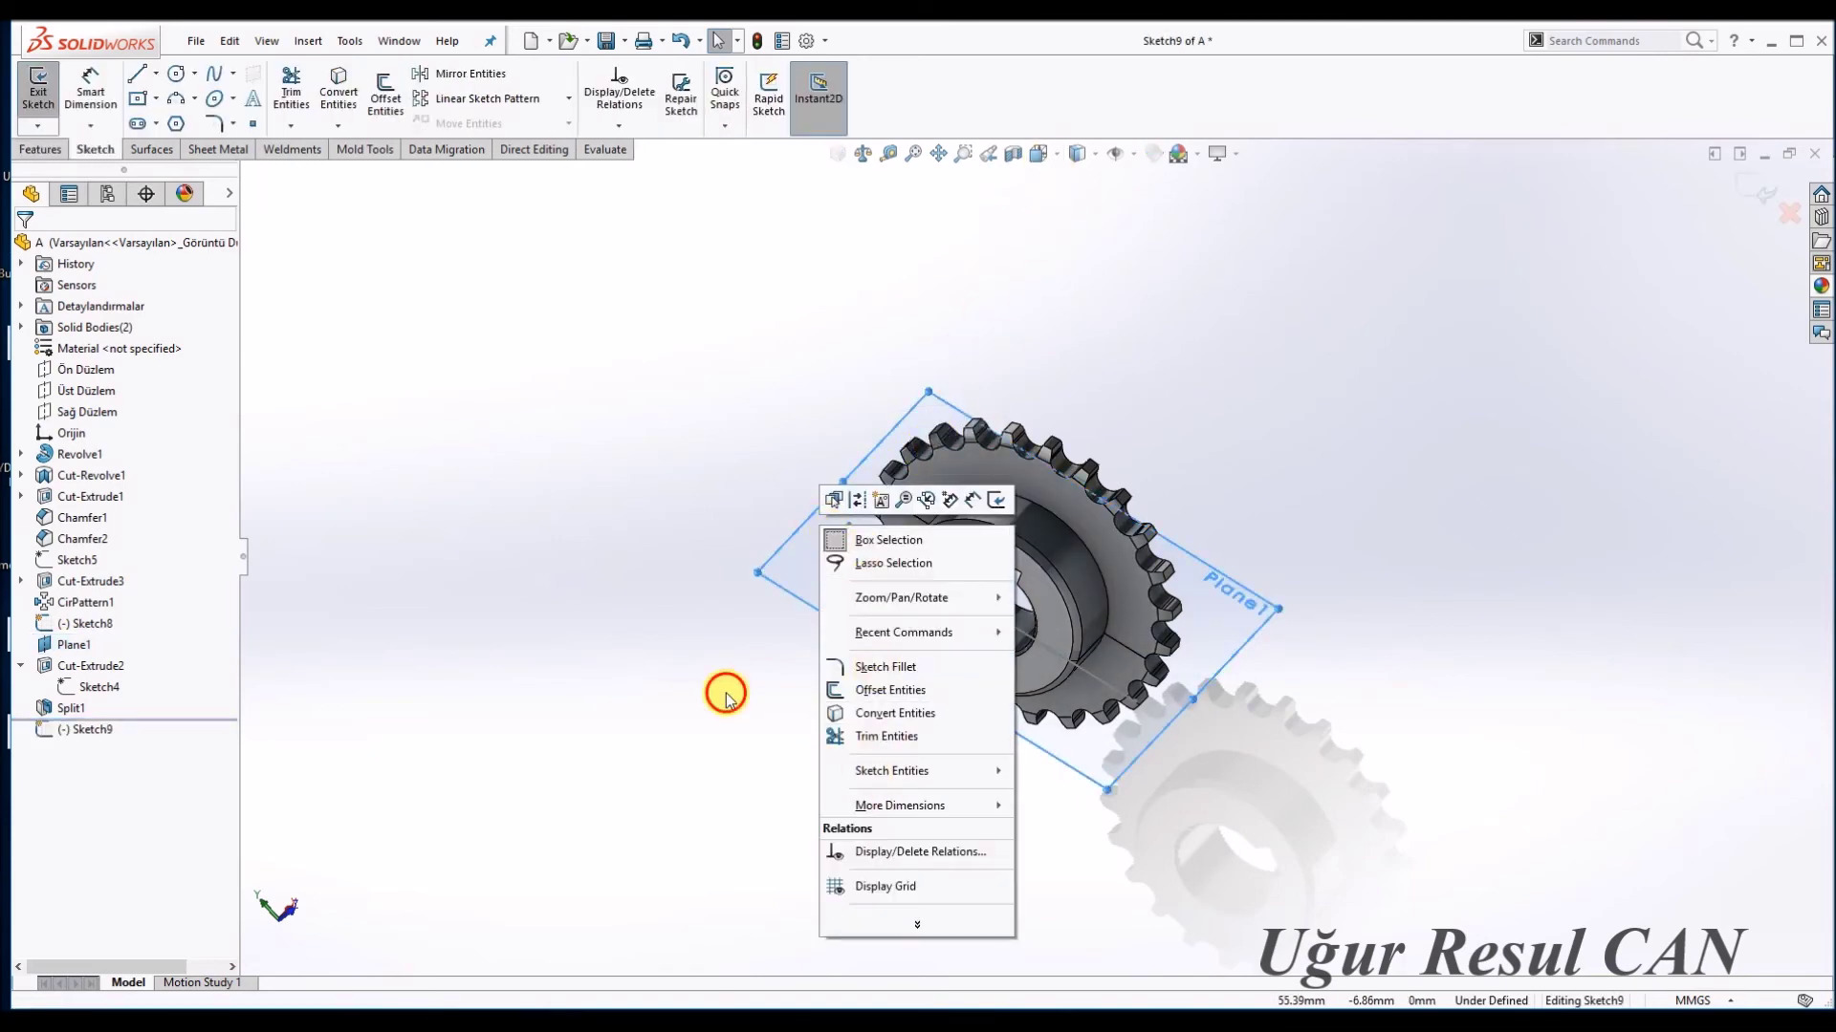
pyautogui.press('space')
pyautogui.click(840, 675)
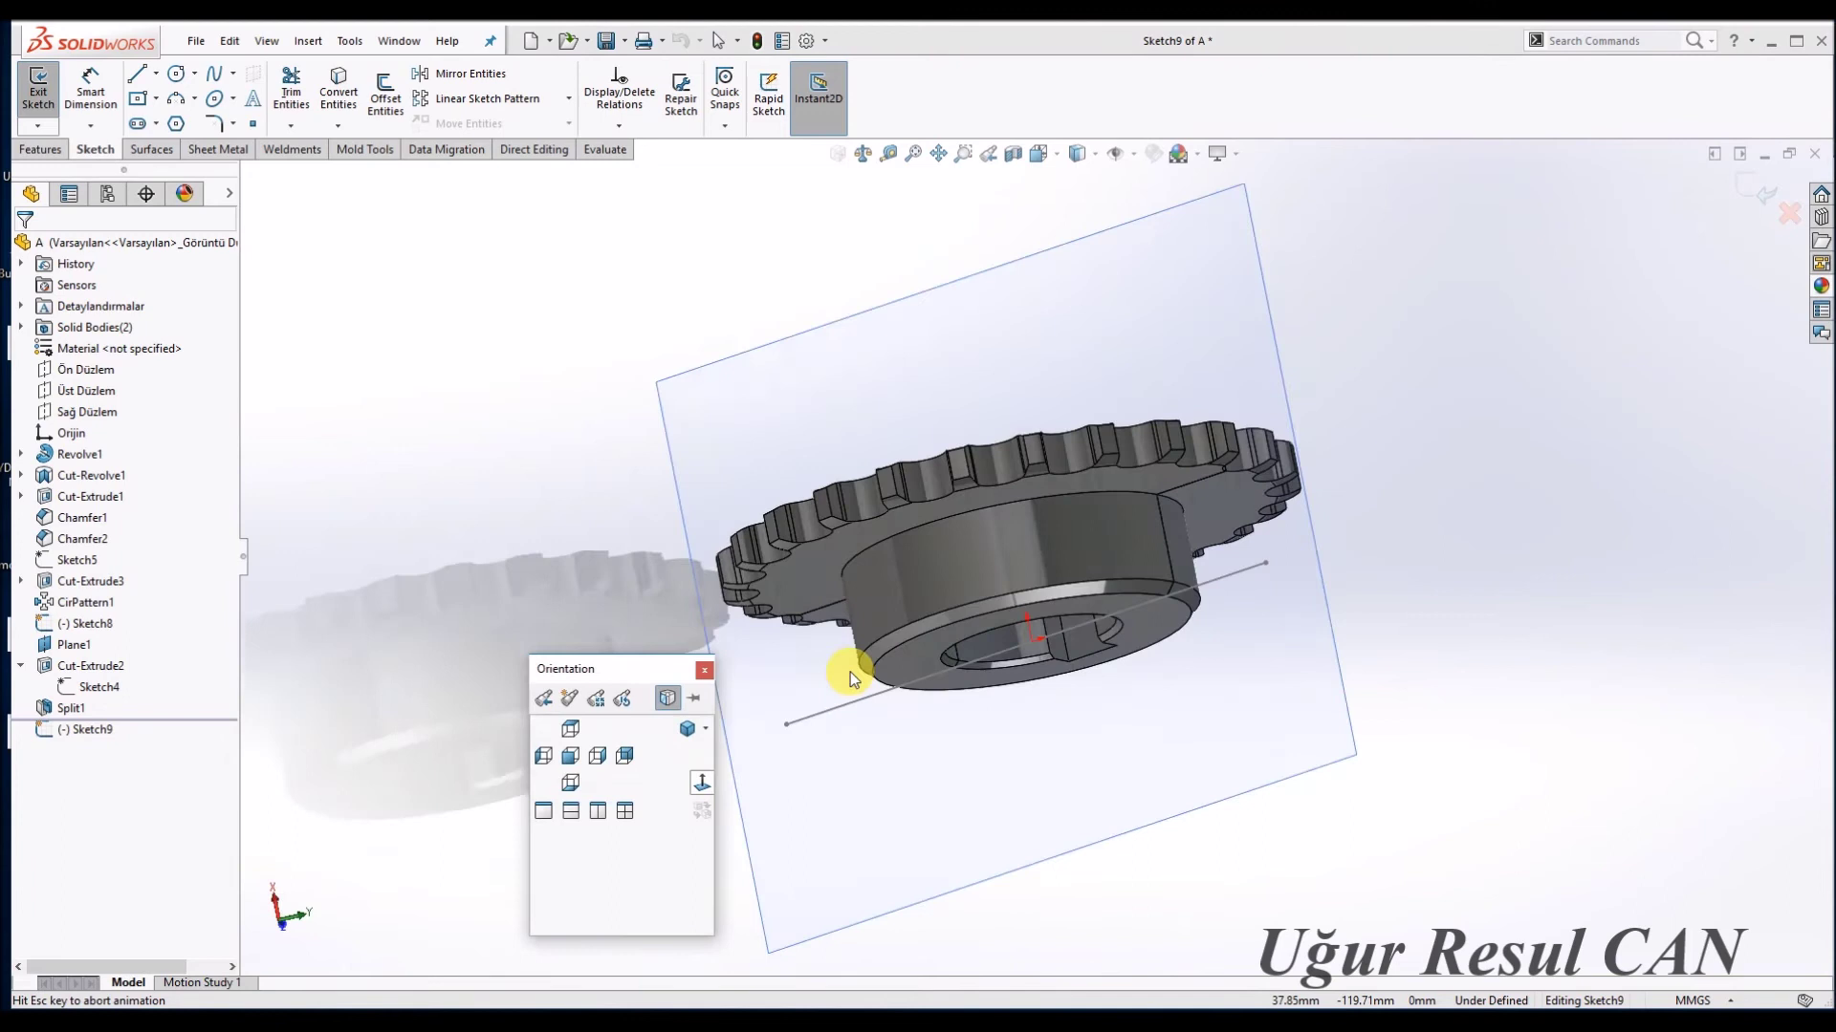
# Draw a vertical line up from the origin with horizontal lines to either side.
pyautogui.click(138, 78)
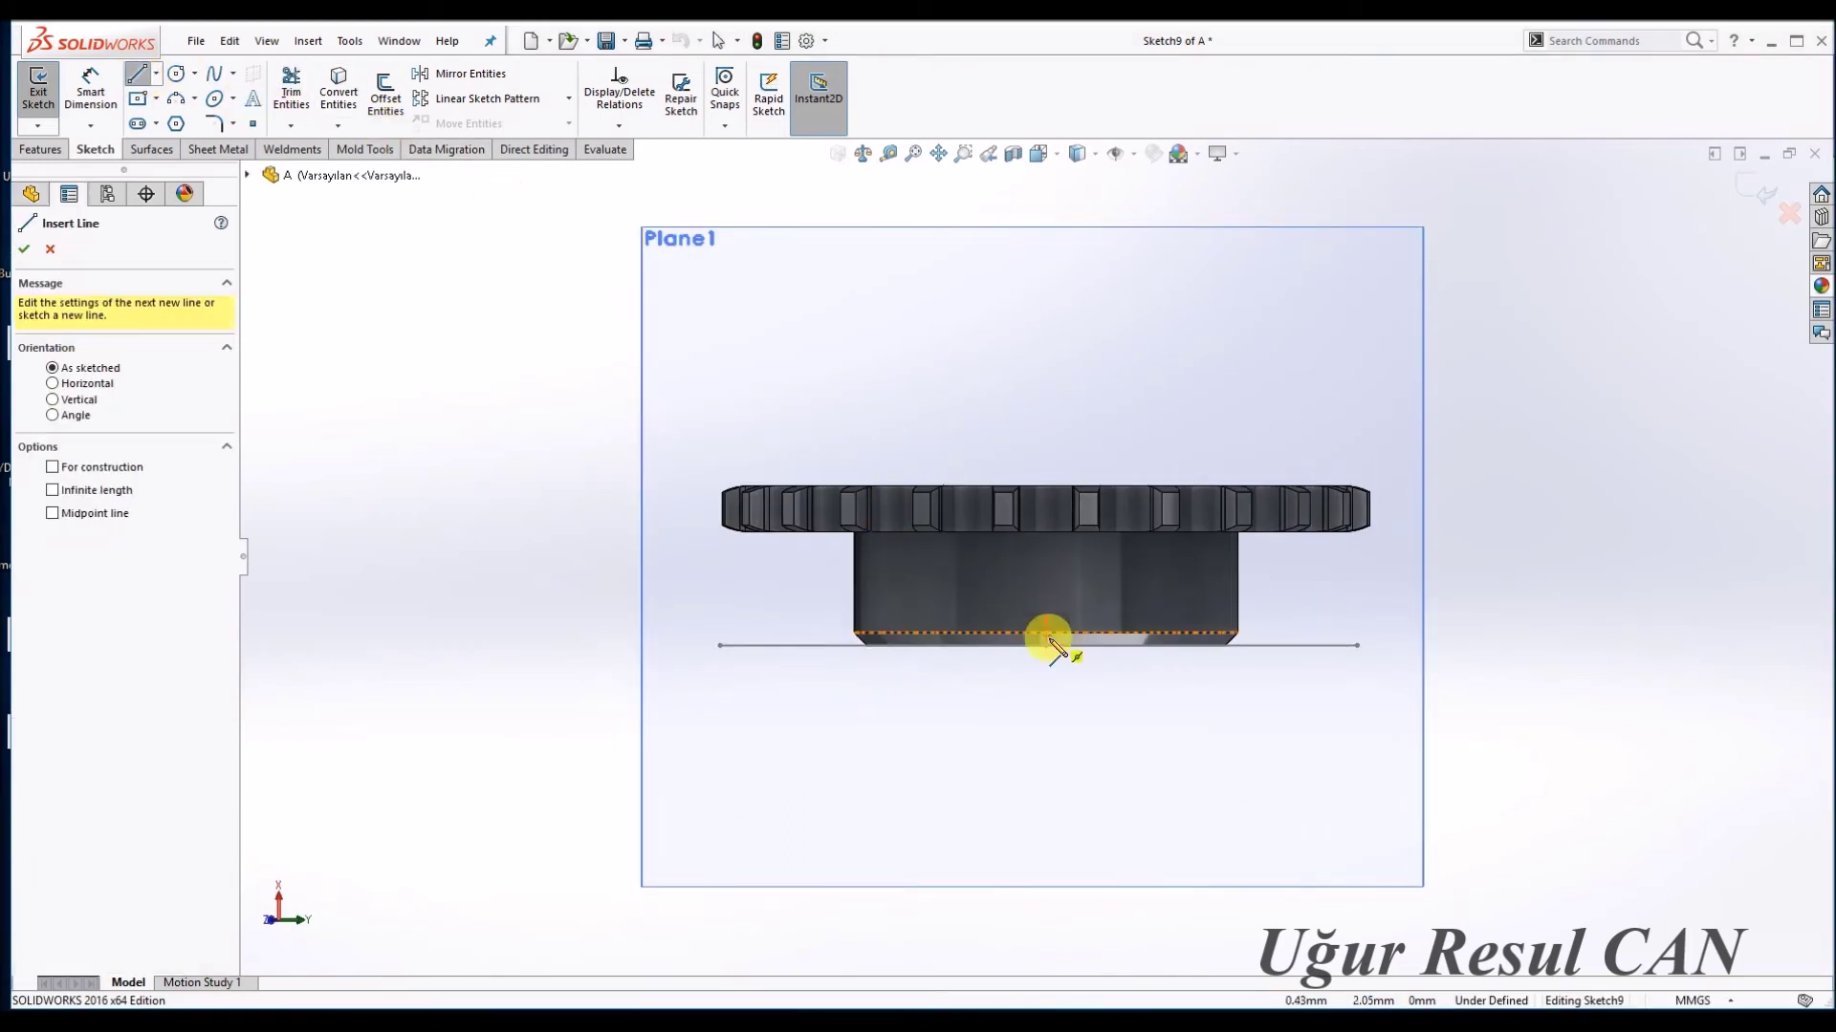
pyautogui.click(1047, 648)
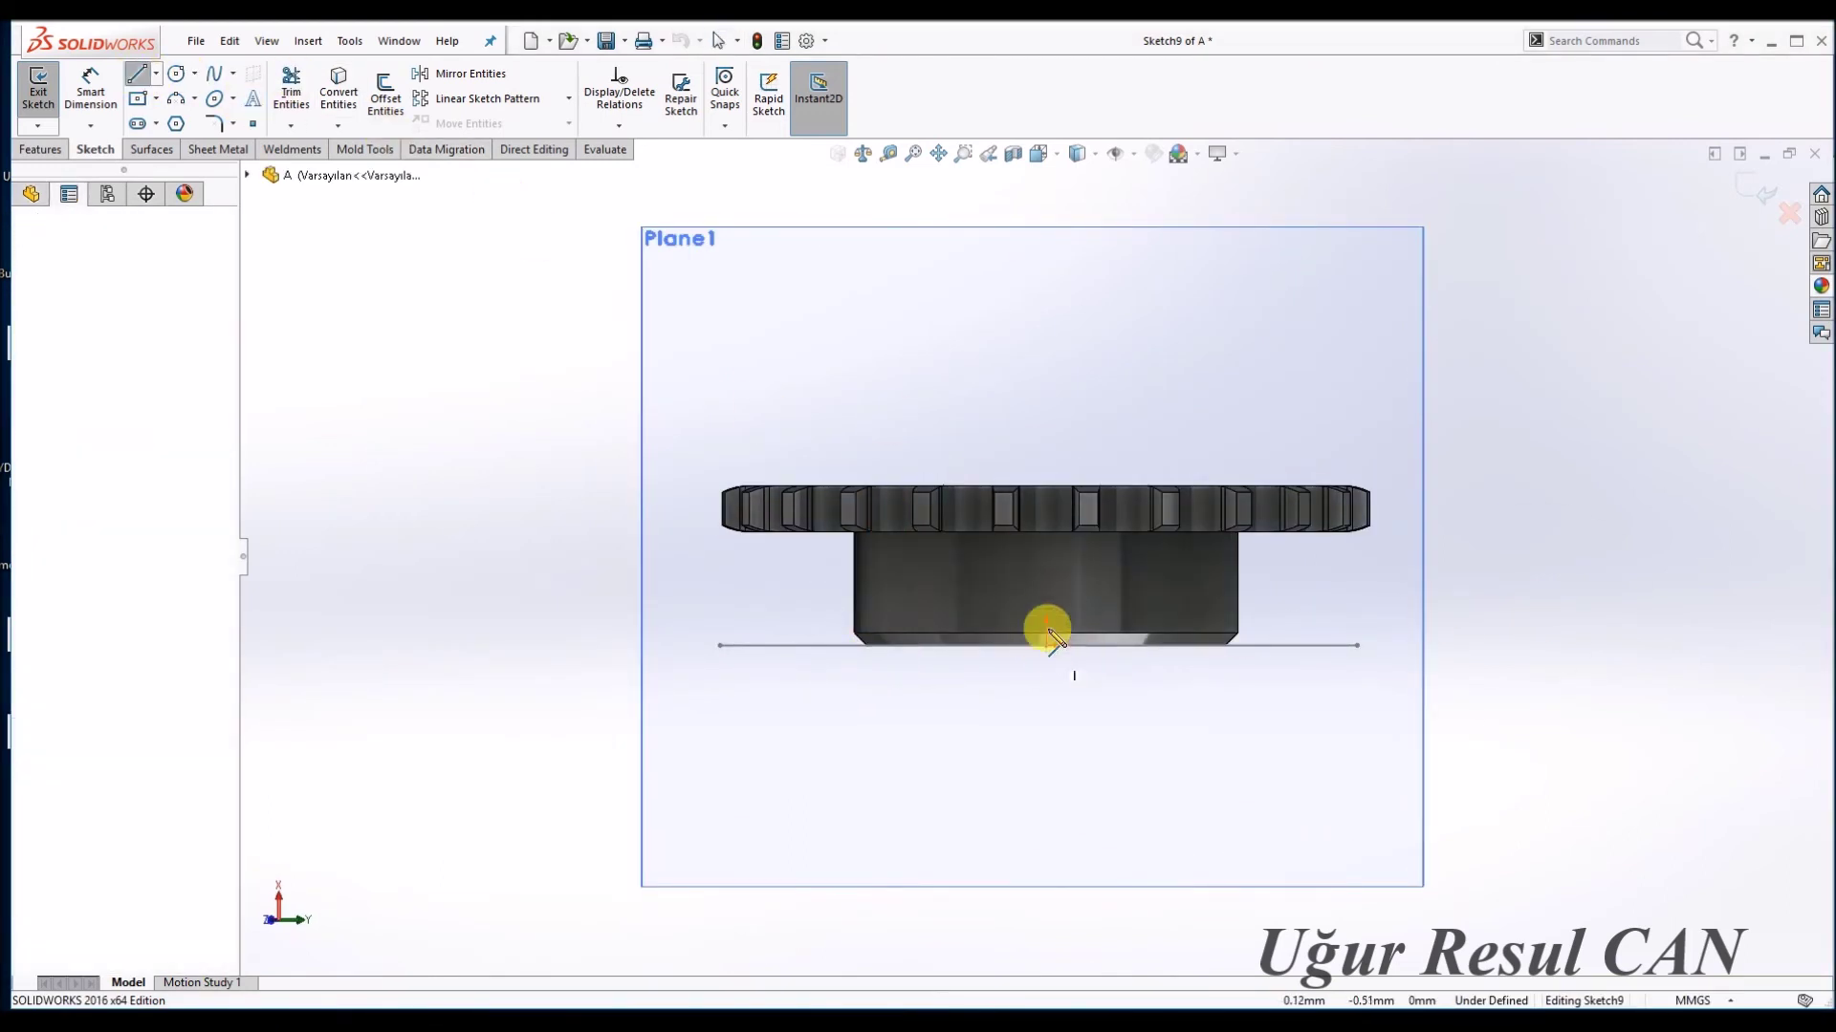
pyautogui.click(1045, 590)
pyautogui.doubleClick(904, 590)
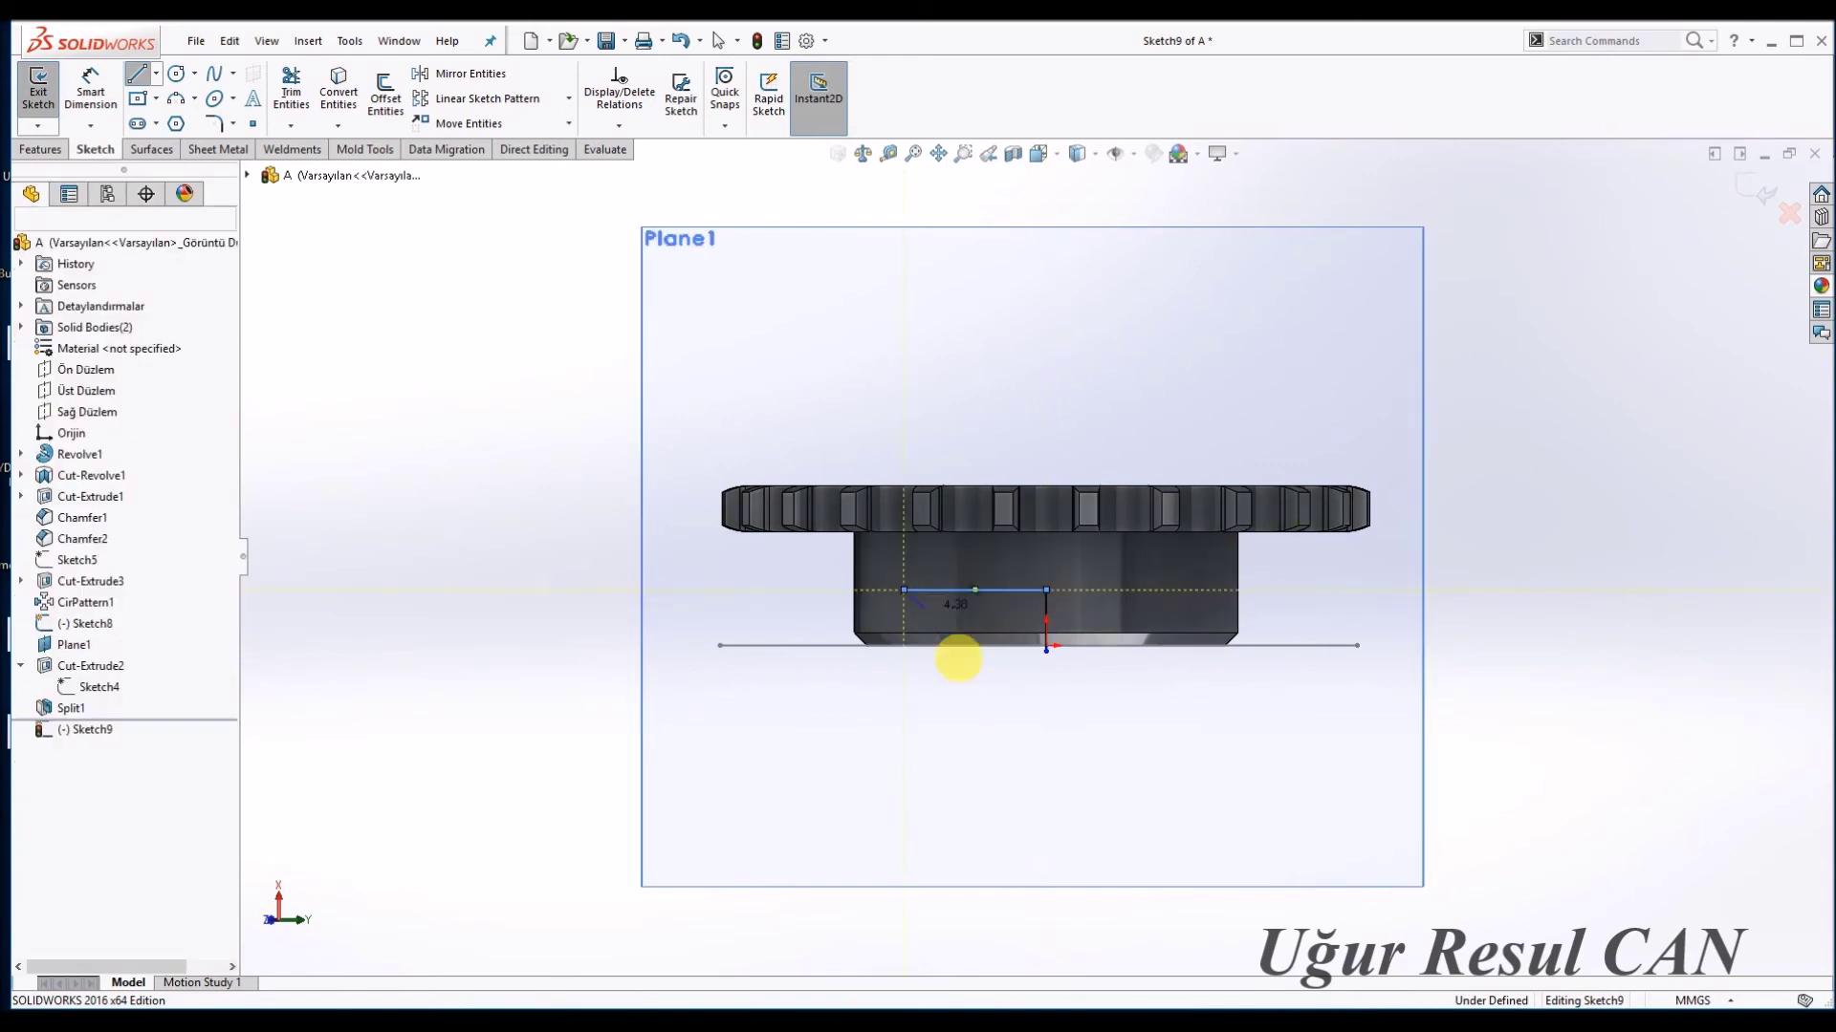
pyautogui.click(1200, 590)
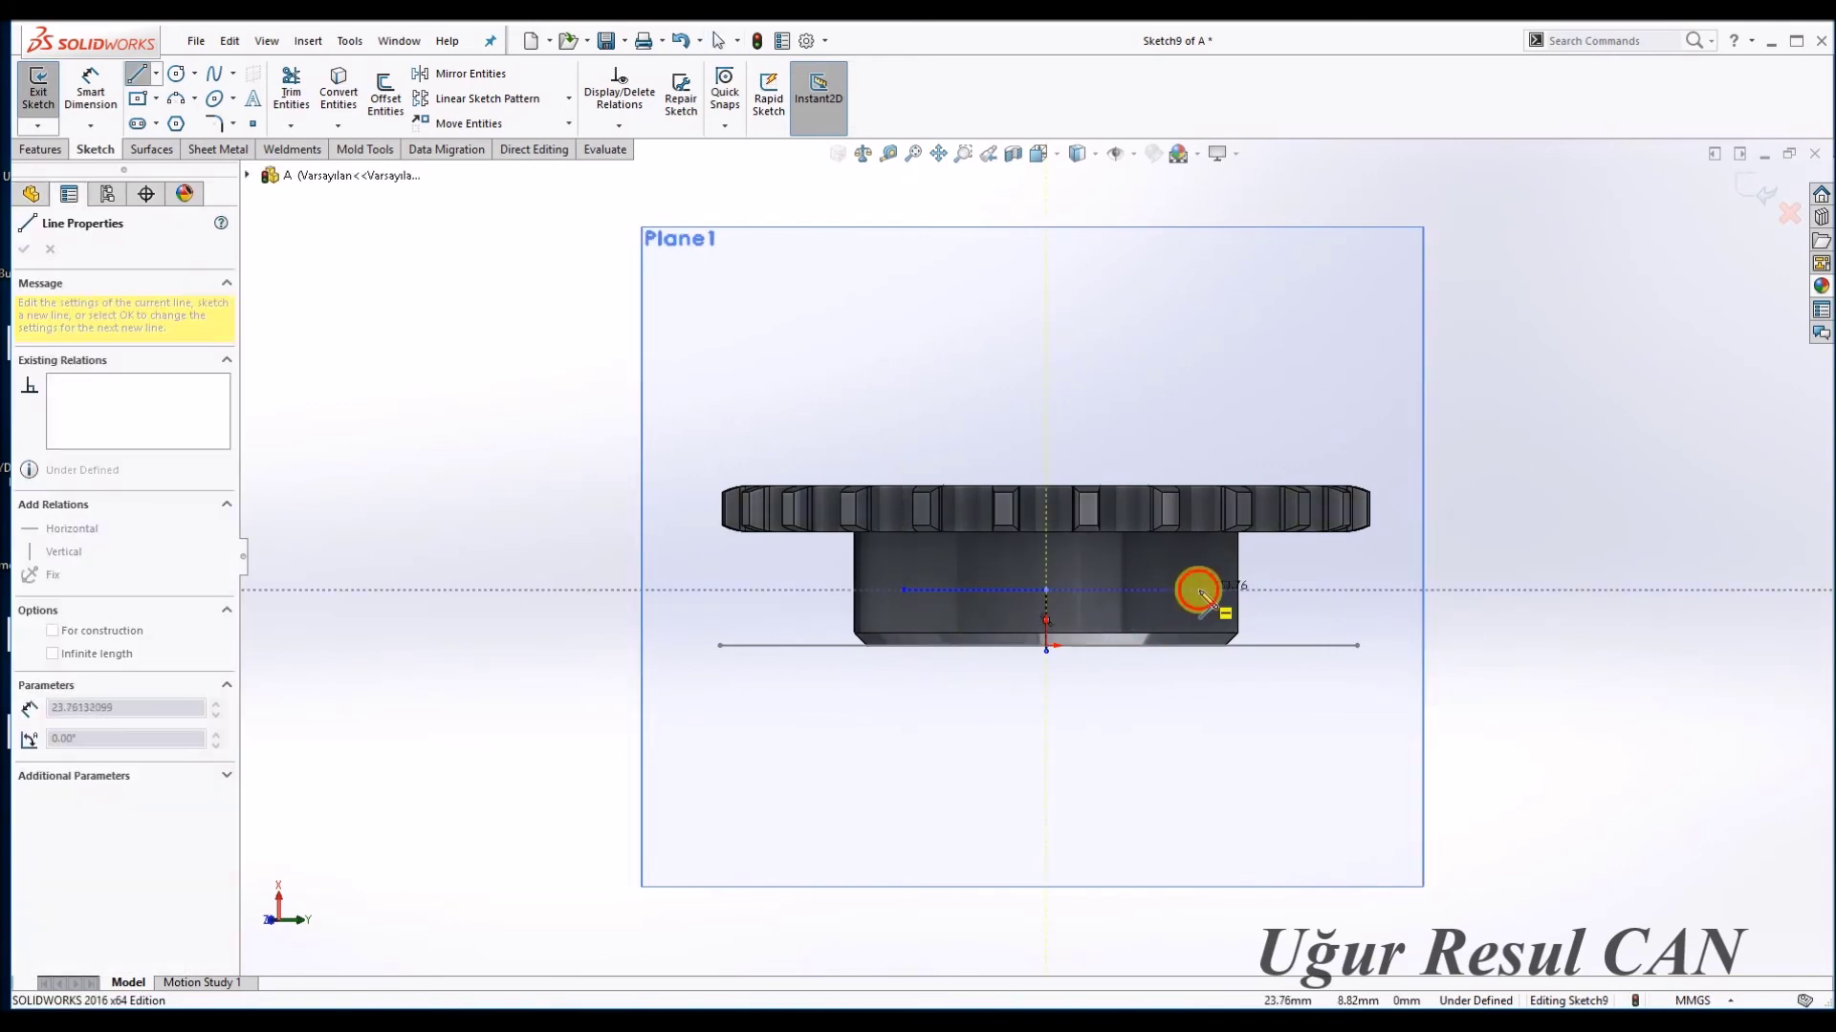
pyautogui.press('Escape')
pyautogui.click(1009, 597)
pyautogui.keyDown('ctrl'); pyautogui.click(1095, 588); pyautogui.keyUp('ctrl')
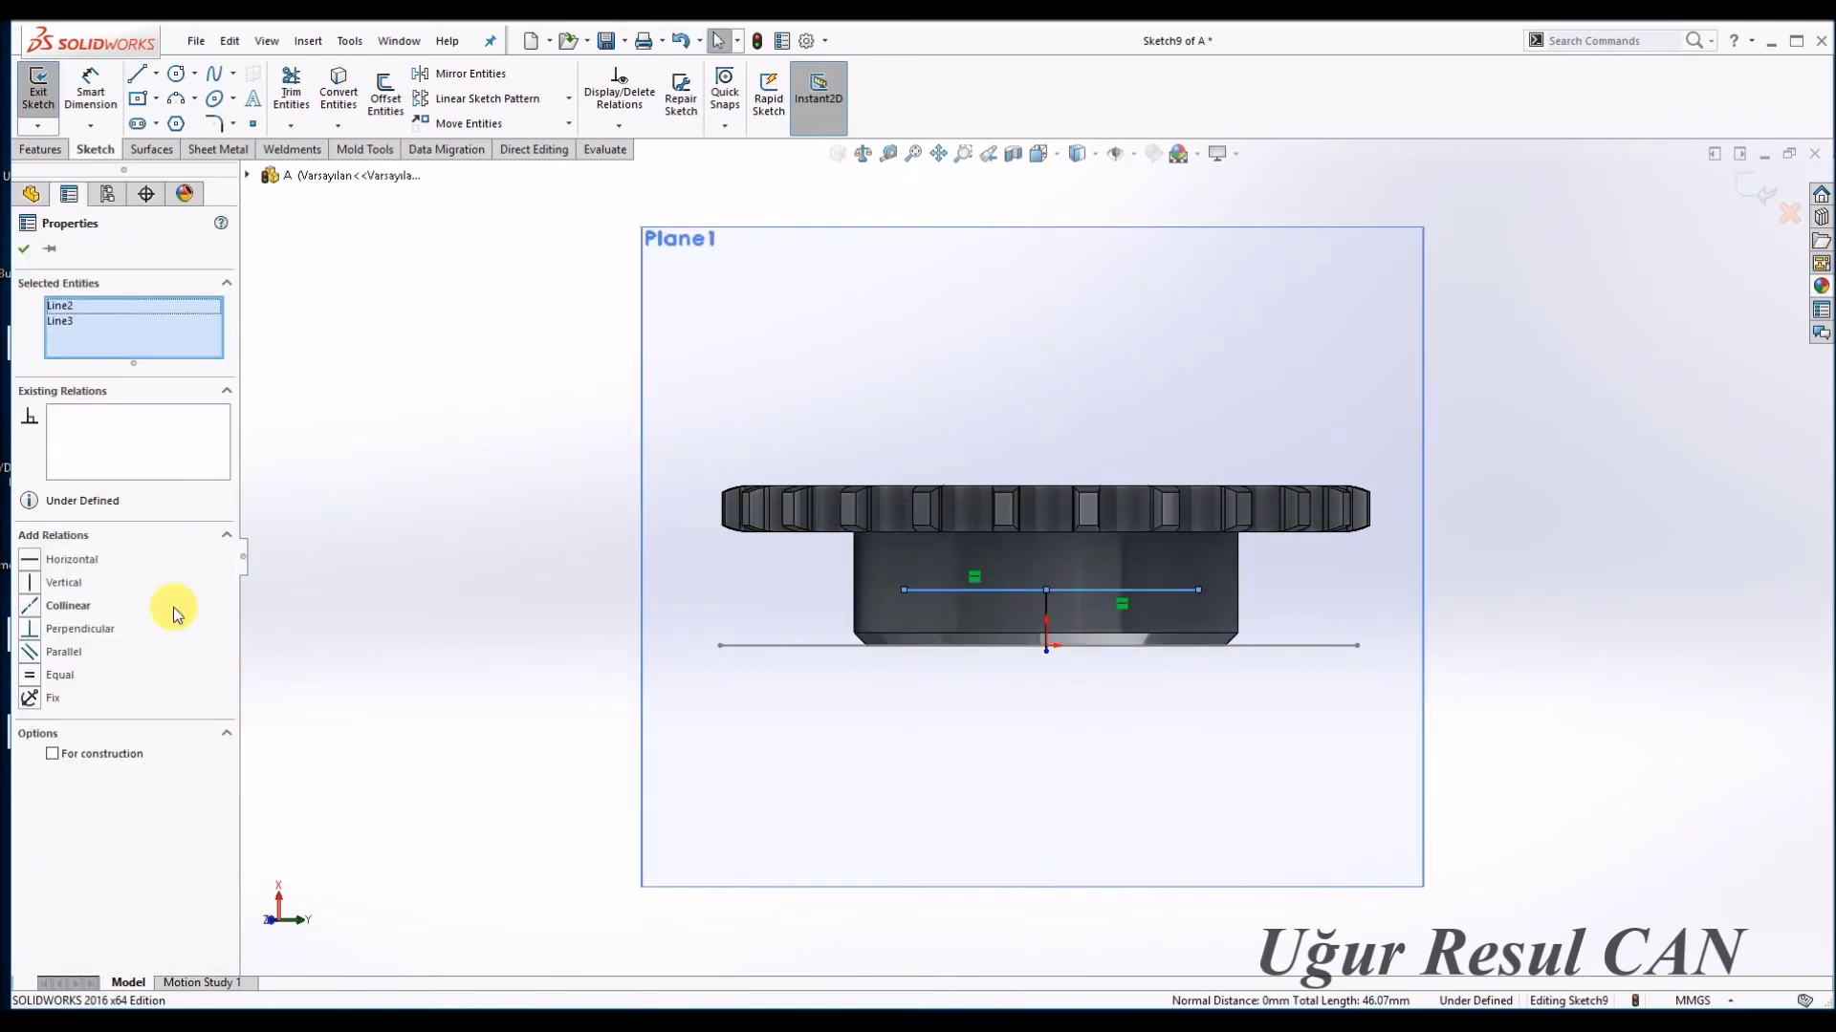
# Dimension the left horizontal line 20 mm and the vertical line 10 mm.
pyautogui.press('d')
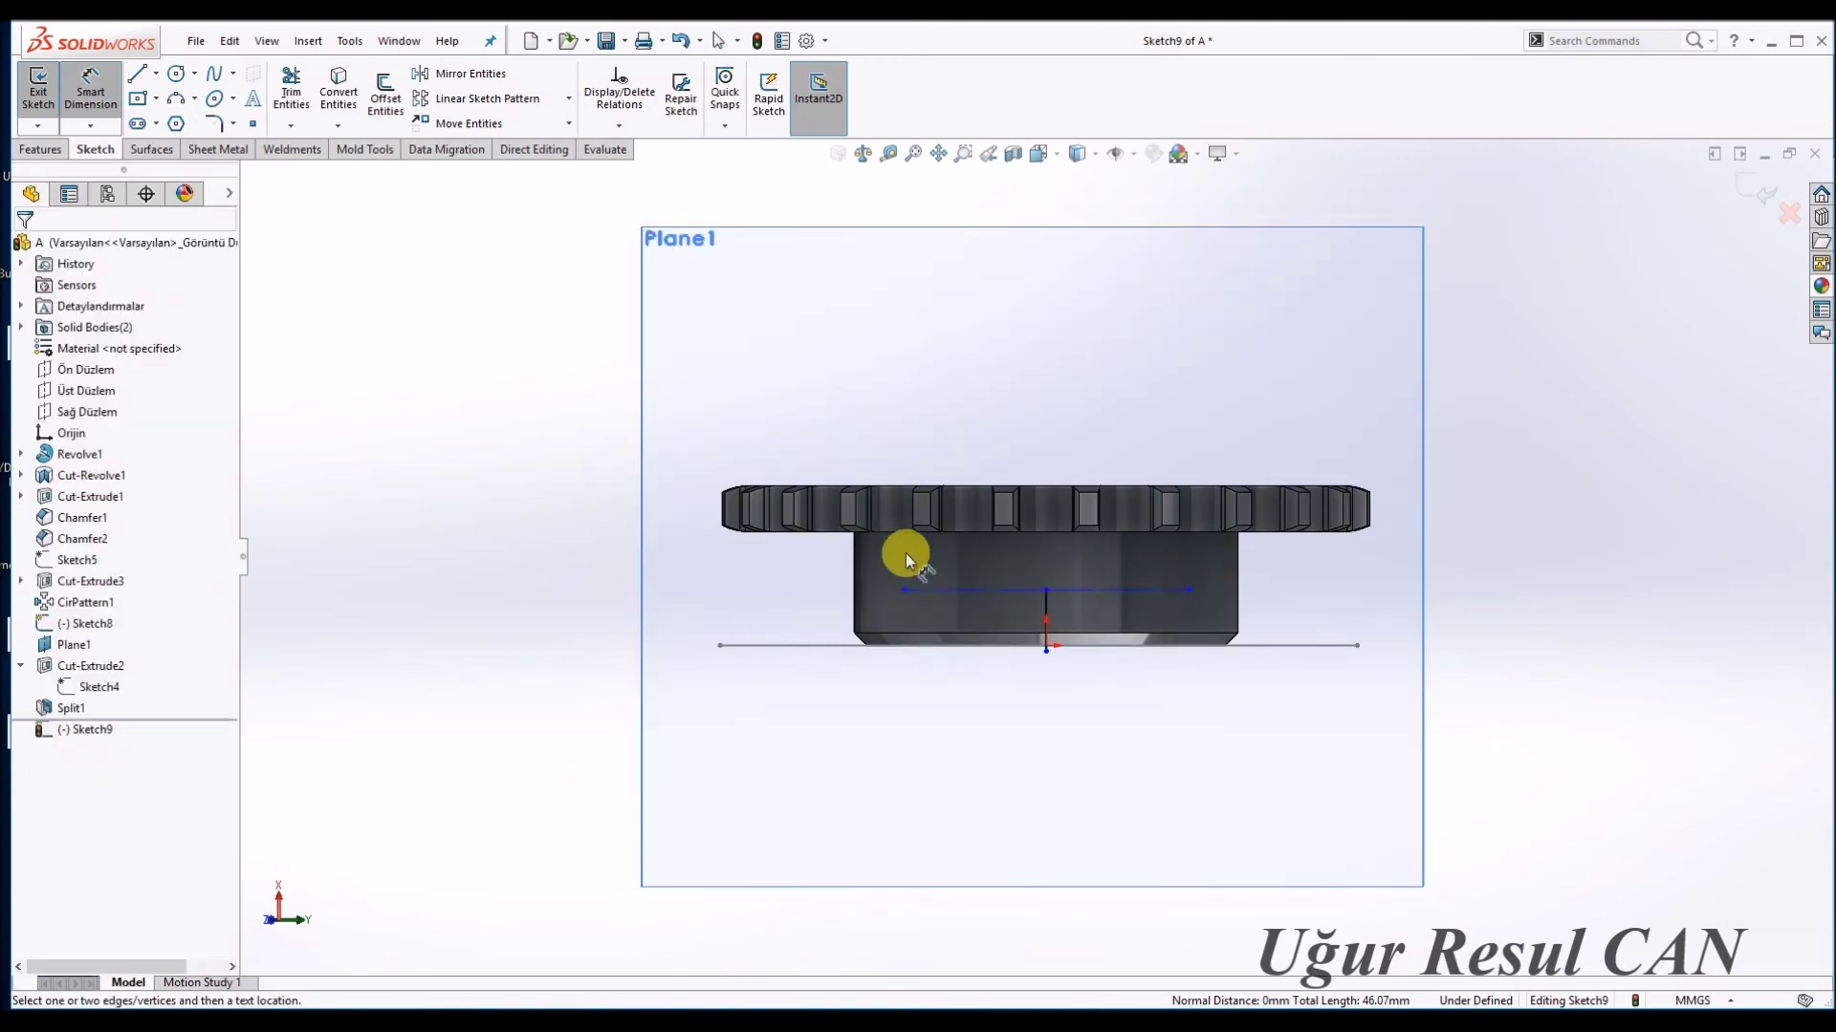
pyautogui.click(968, 587)
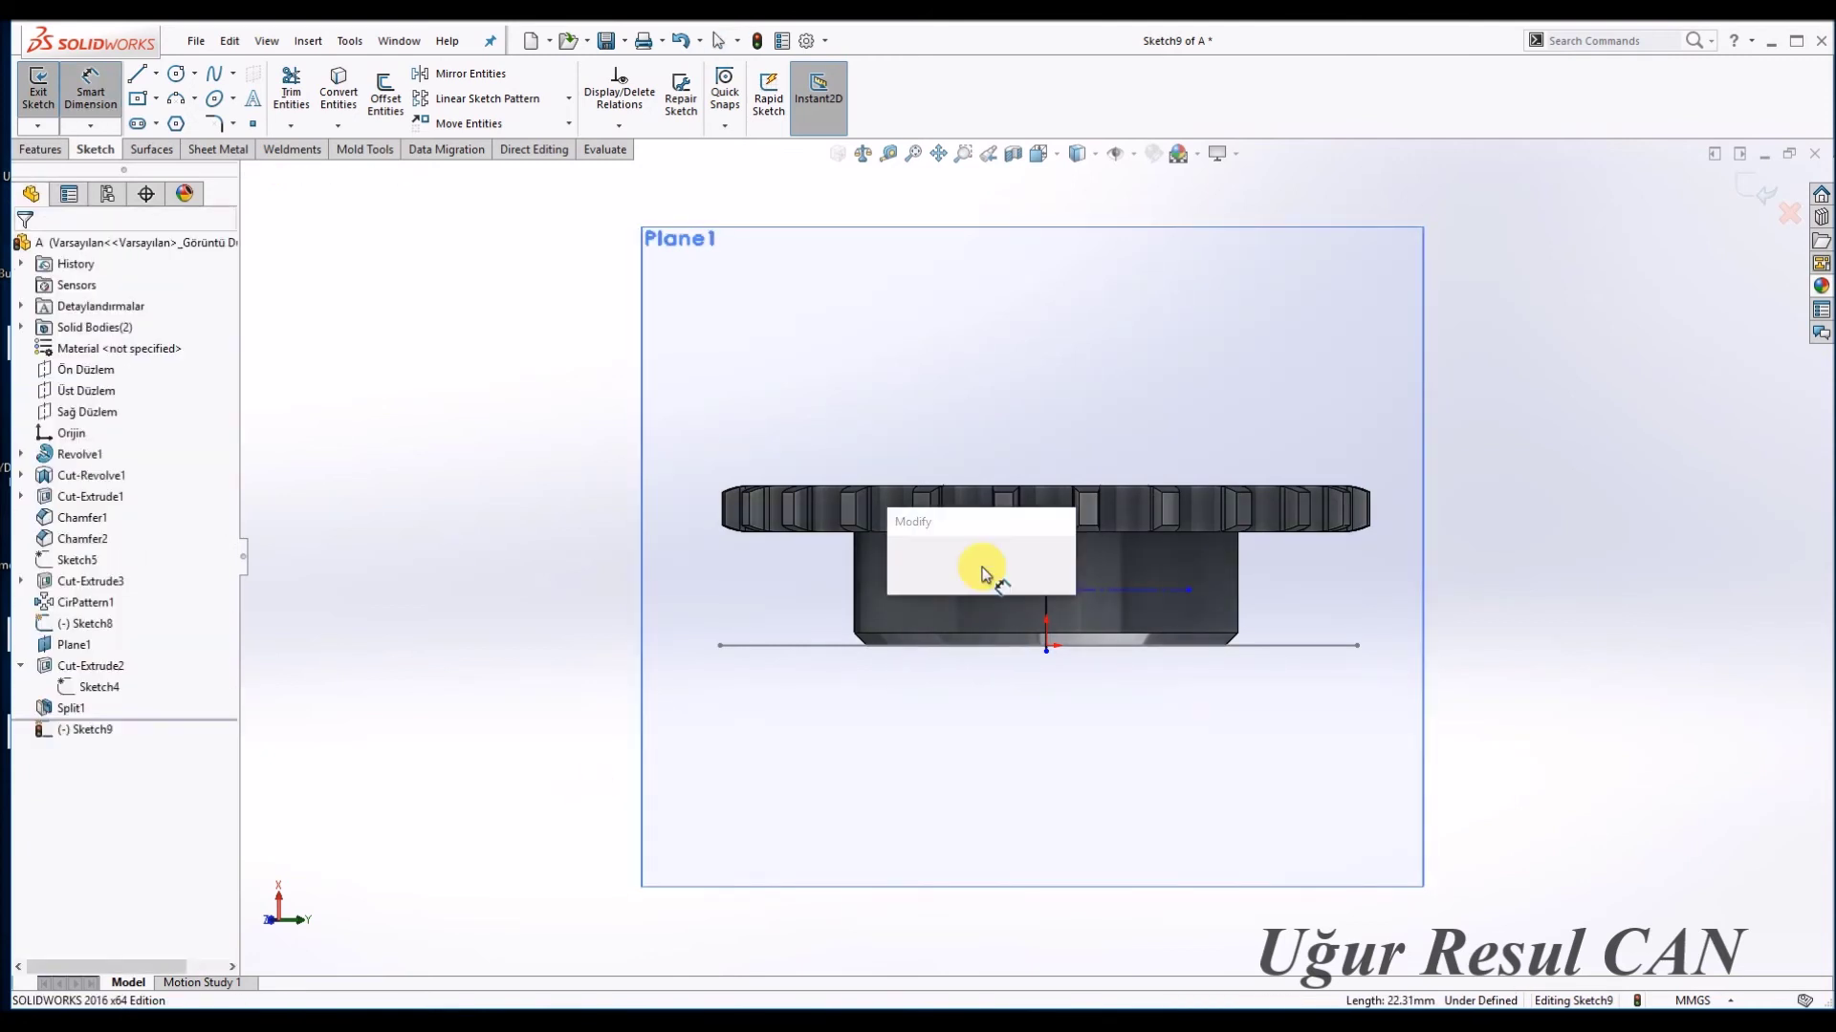
pyautogui.write('20')
pyautogui.press('Return')
pyautogui.click(1123, 568)
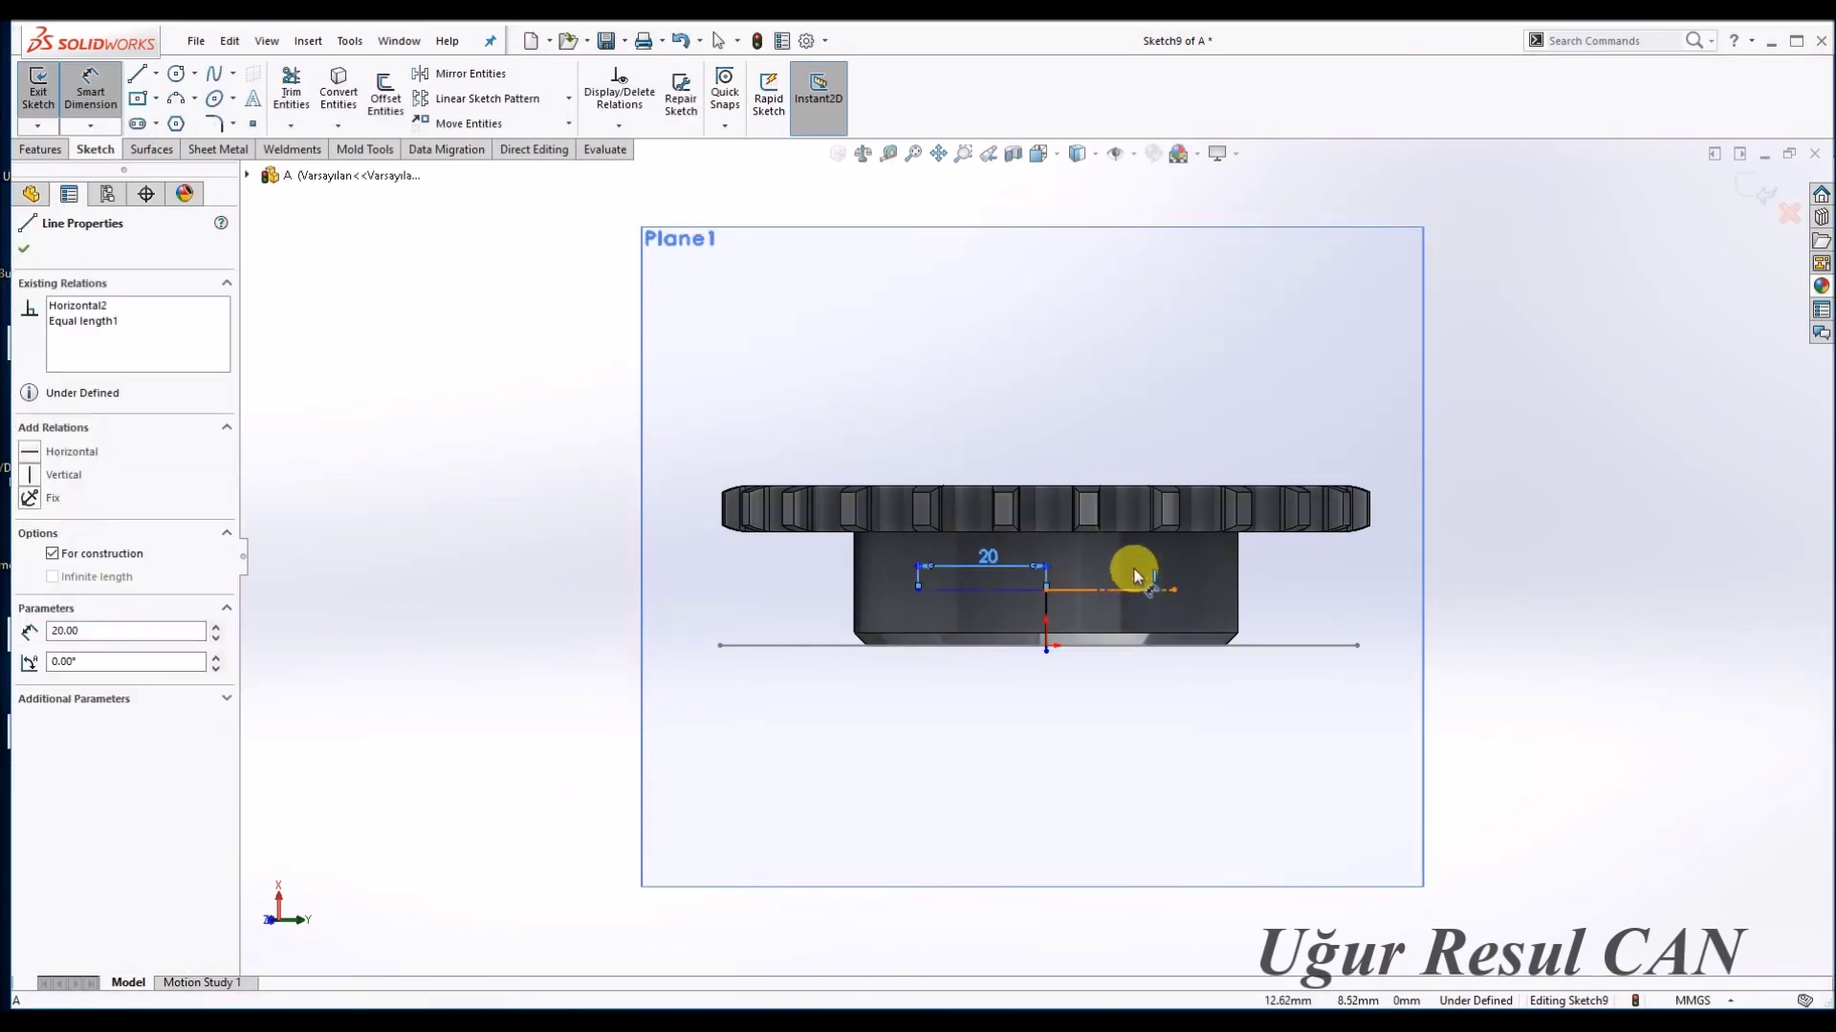
pyautogui.press('Escape')
pyautogui.click(1049, 610)
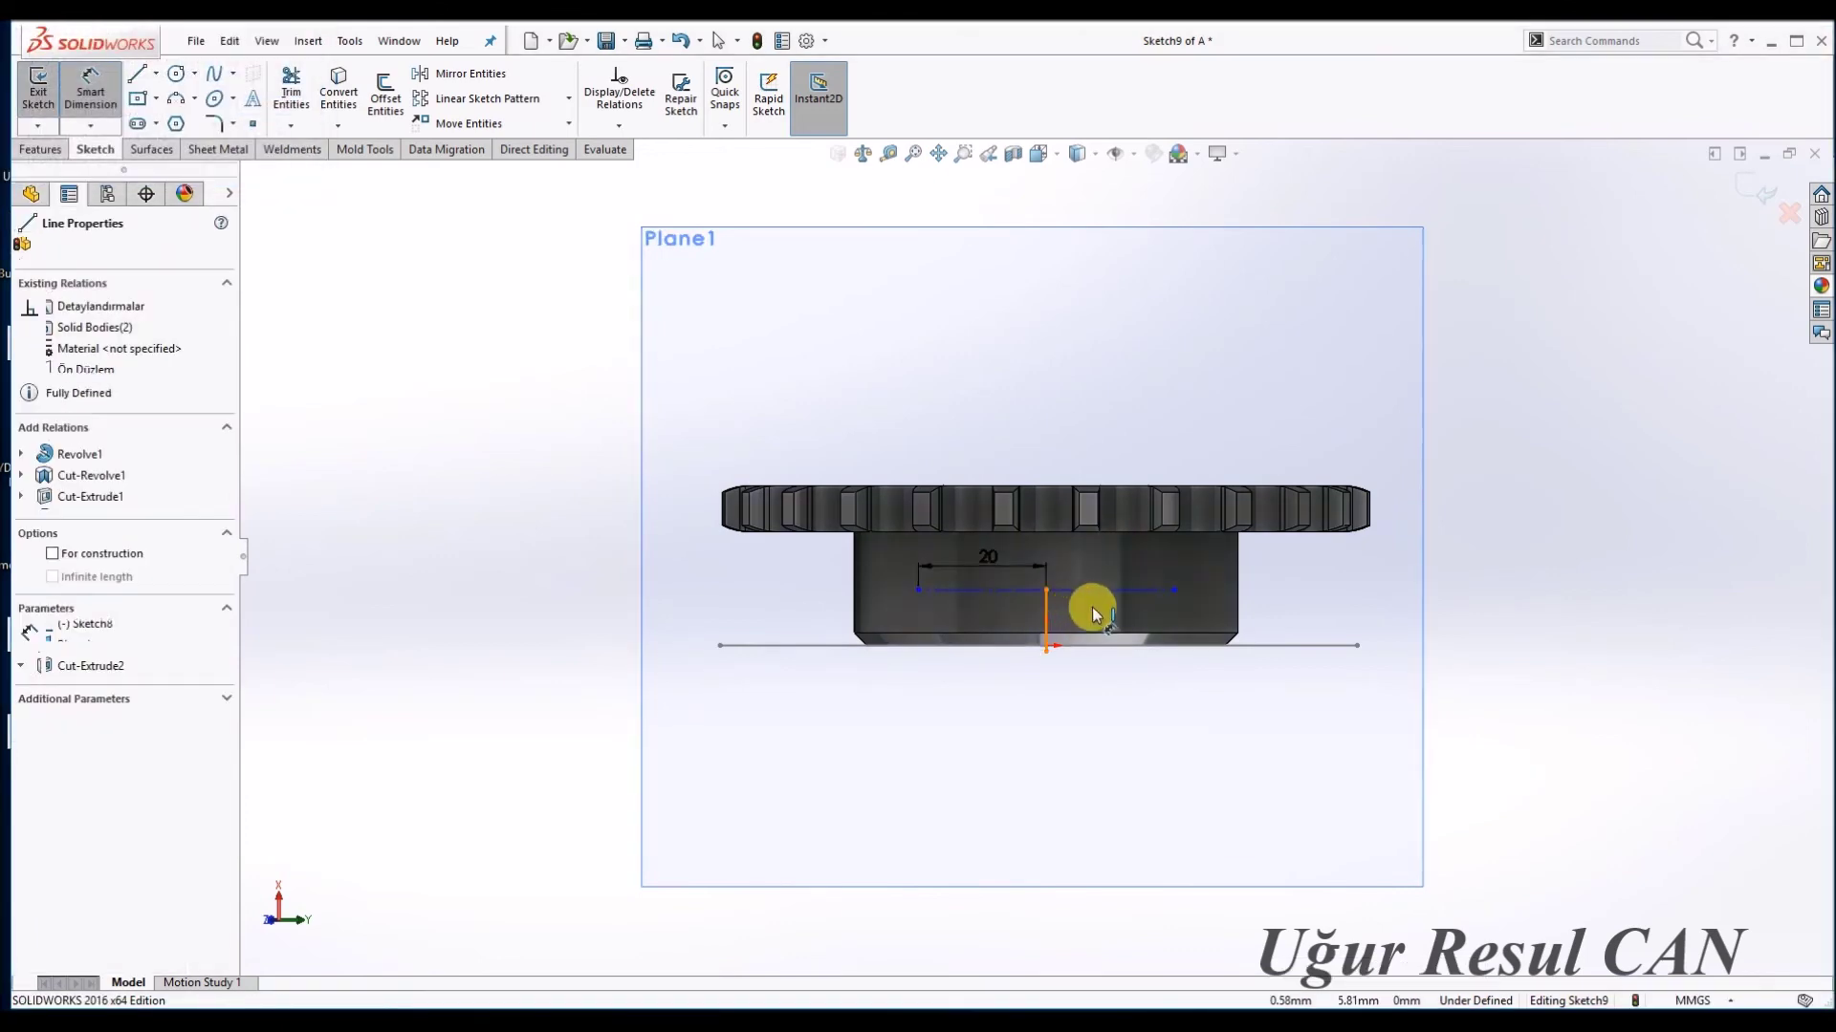
pyautogui.click(1099, 611)
pyautogui.write('10')
pyautogui.press('Return')
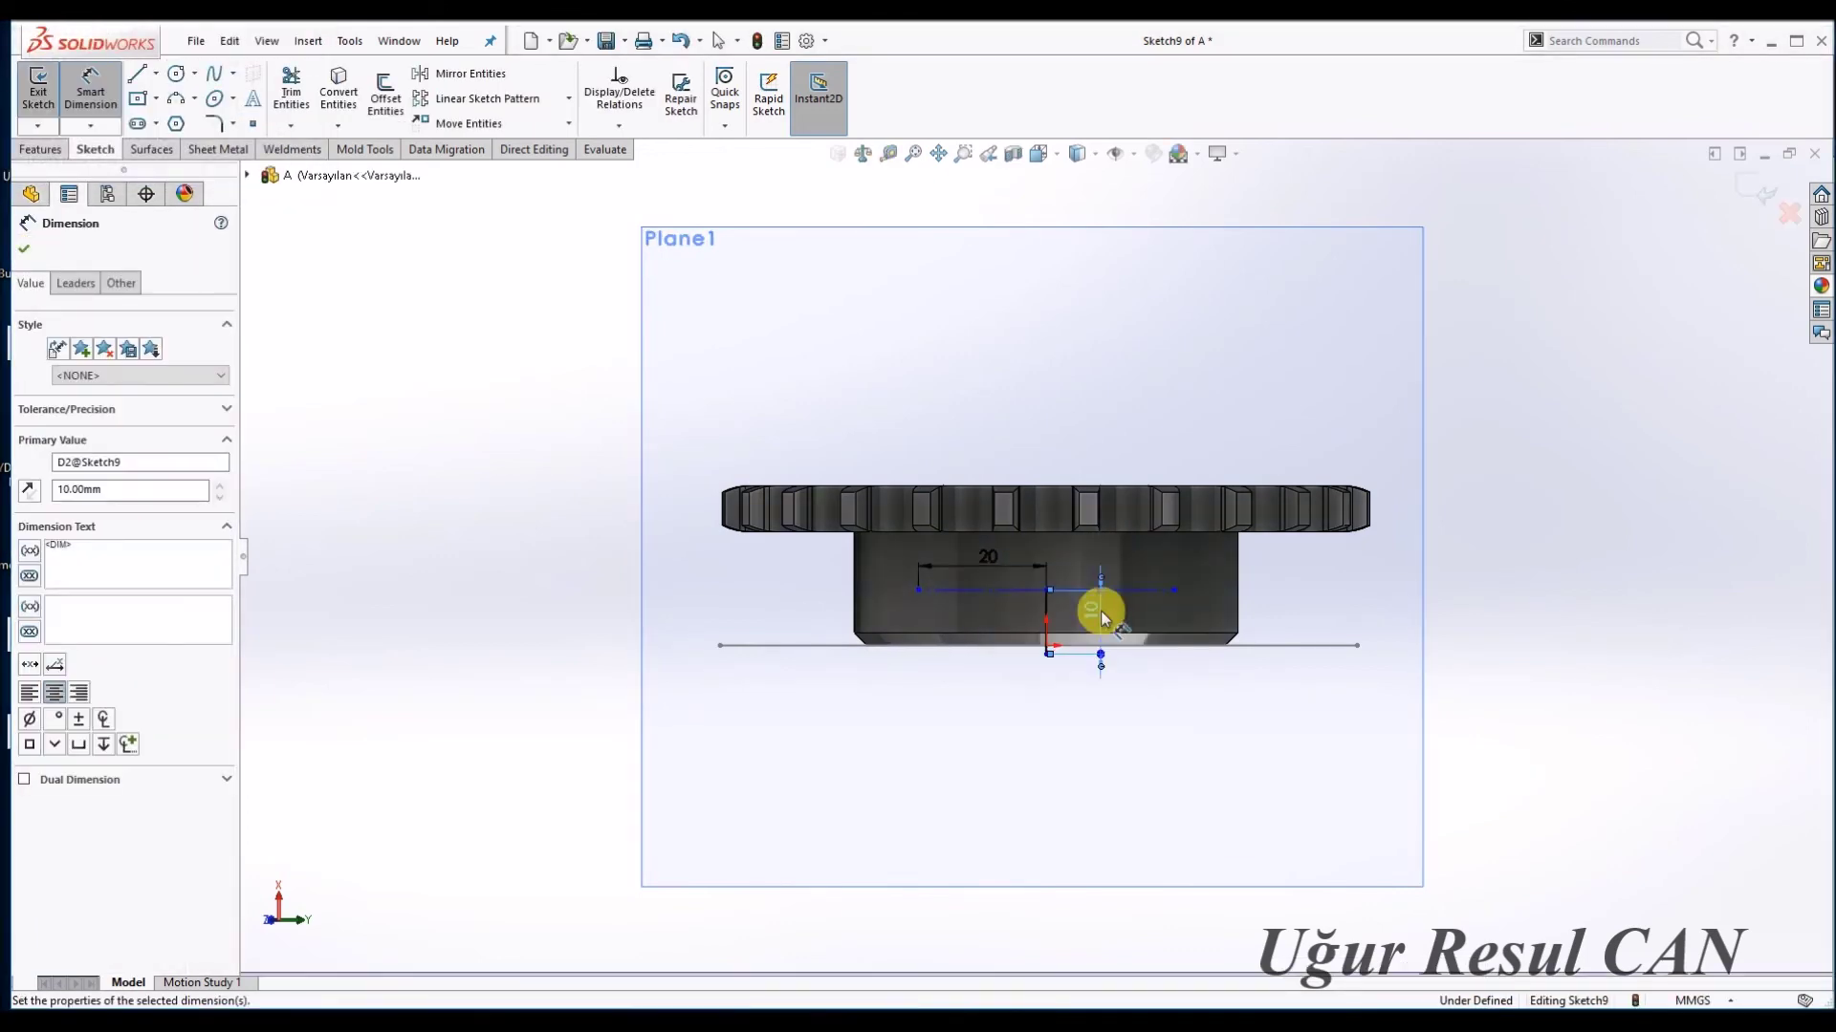
# Merge the vertical line's bottom endpoint onto the origin.
pyautogui.scroll(-3, 1070, 621)
pyautogui.click(1013, 656)
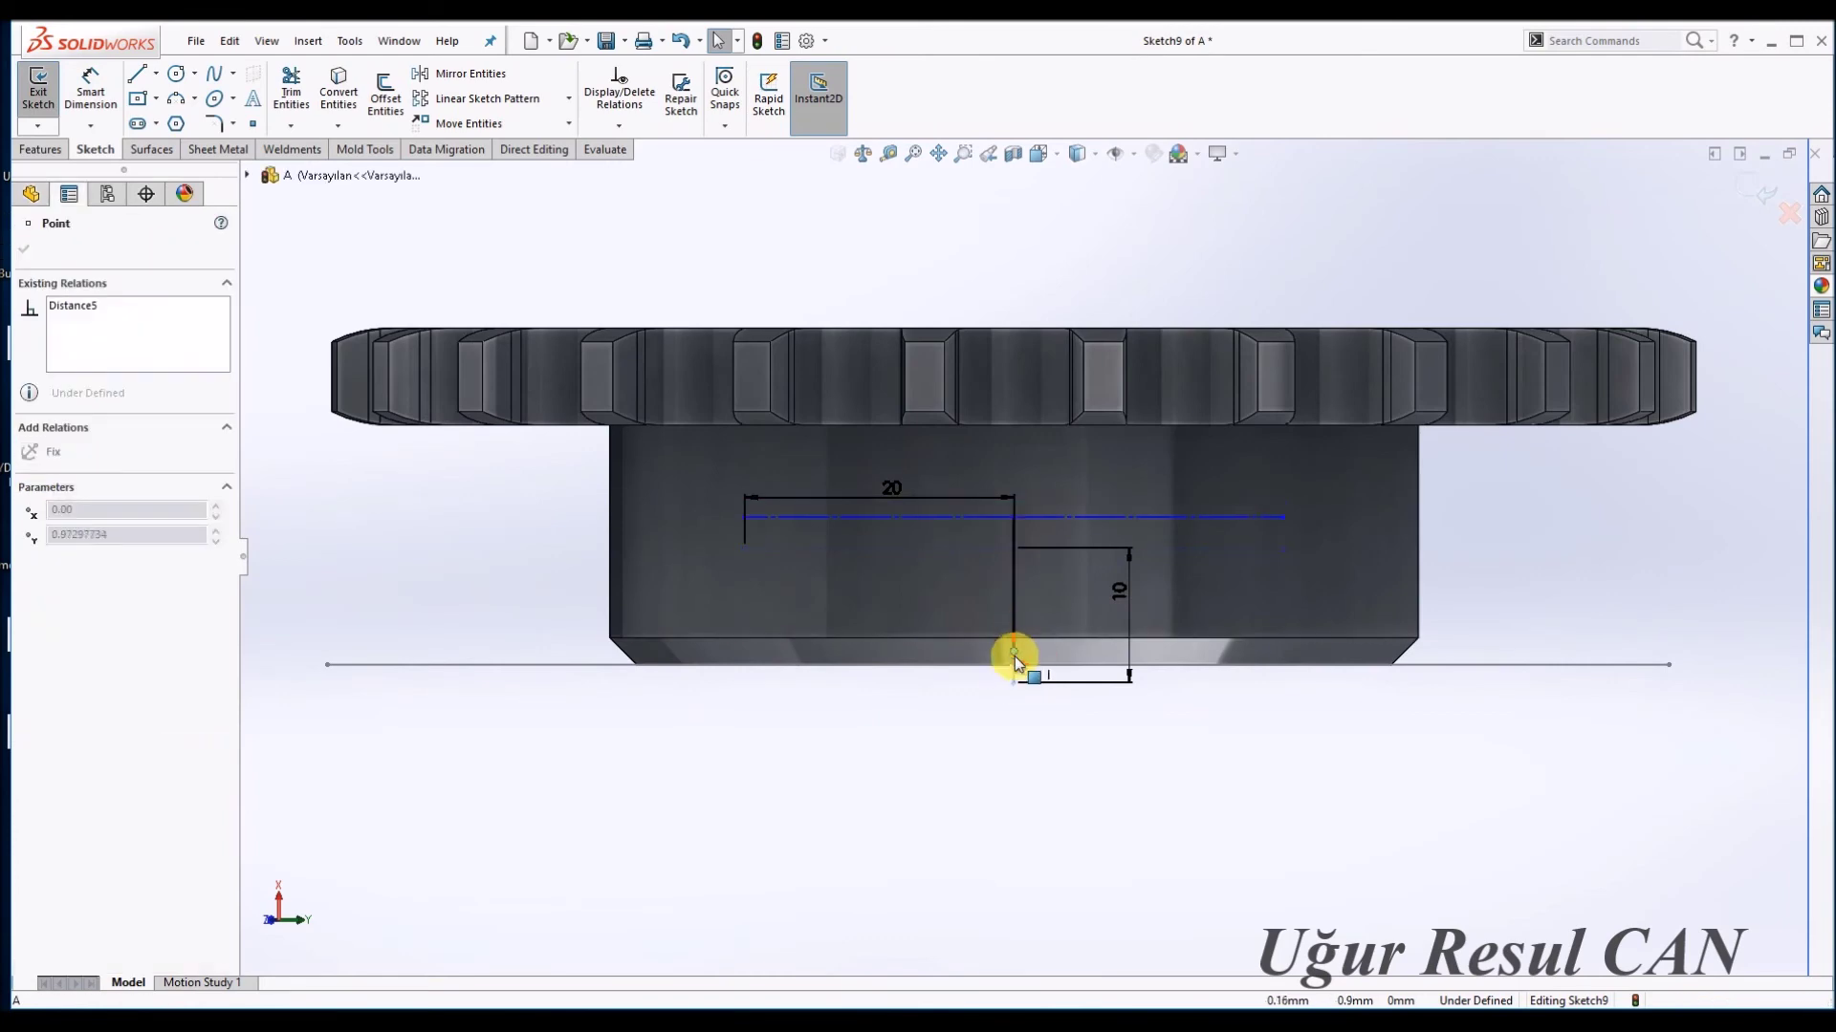
pyautogui.moveTo(1013, 658); pyautogui.dragTo(1014, 664)
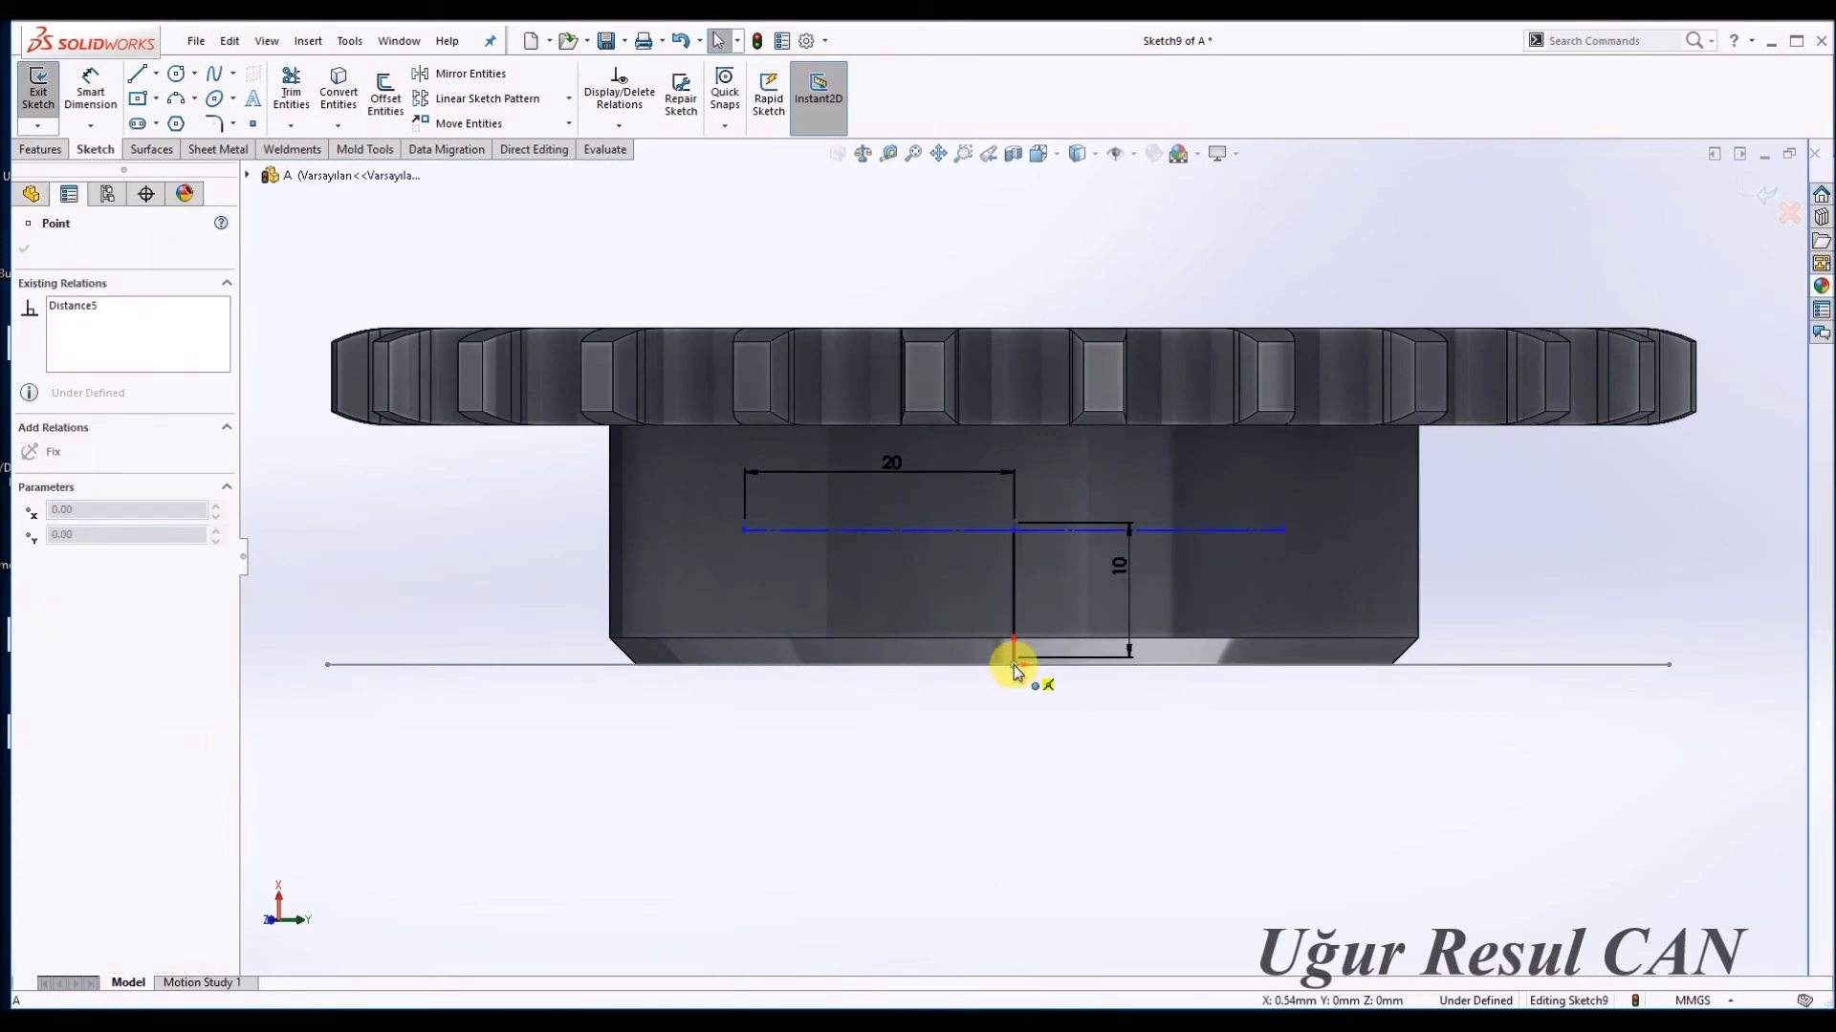
pyautogui.press('Escape')
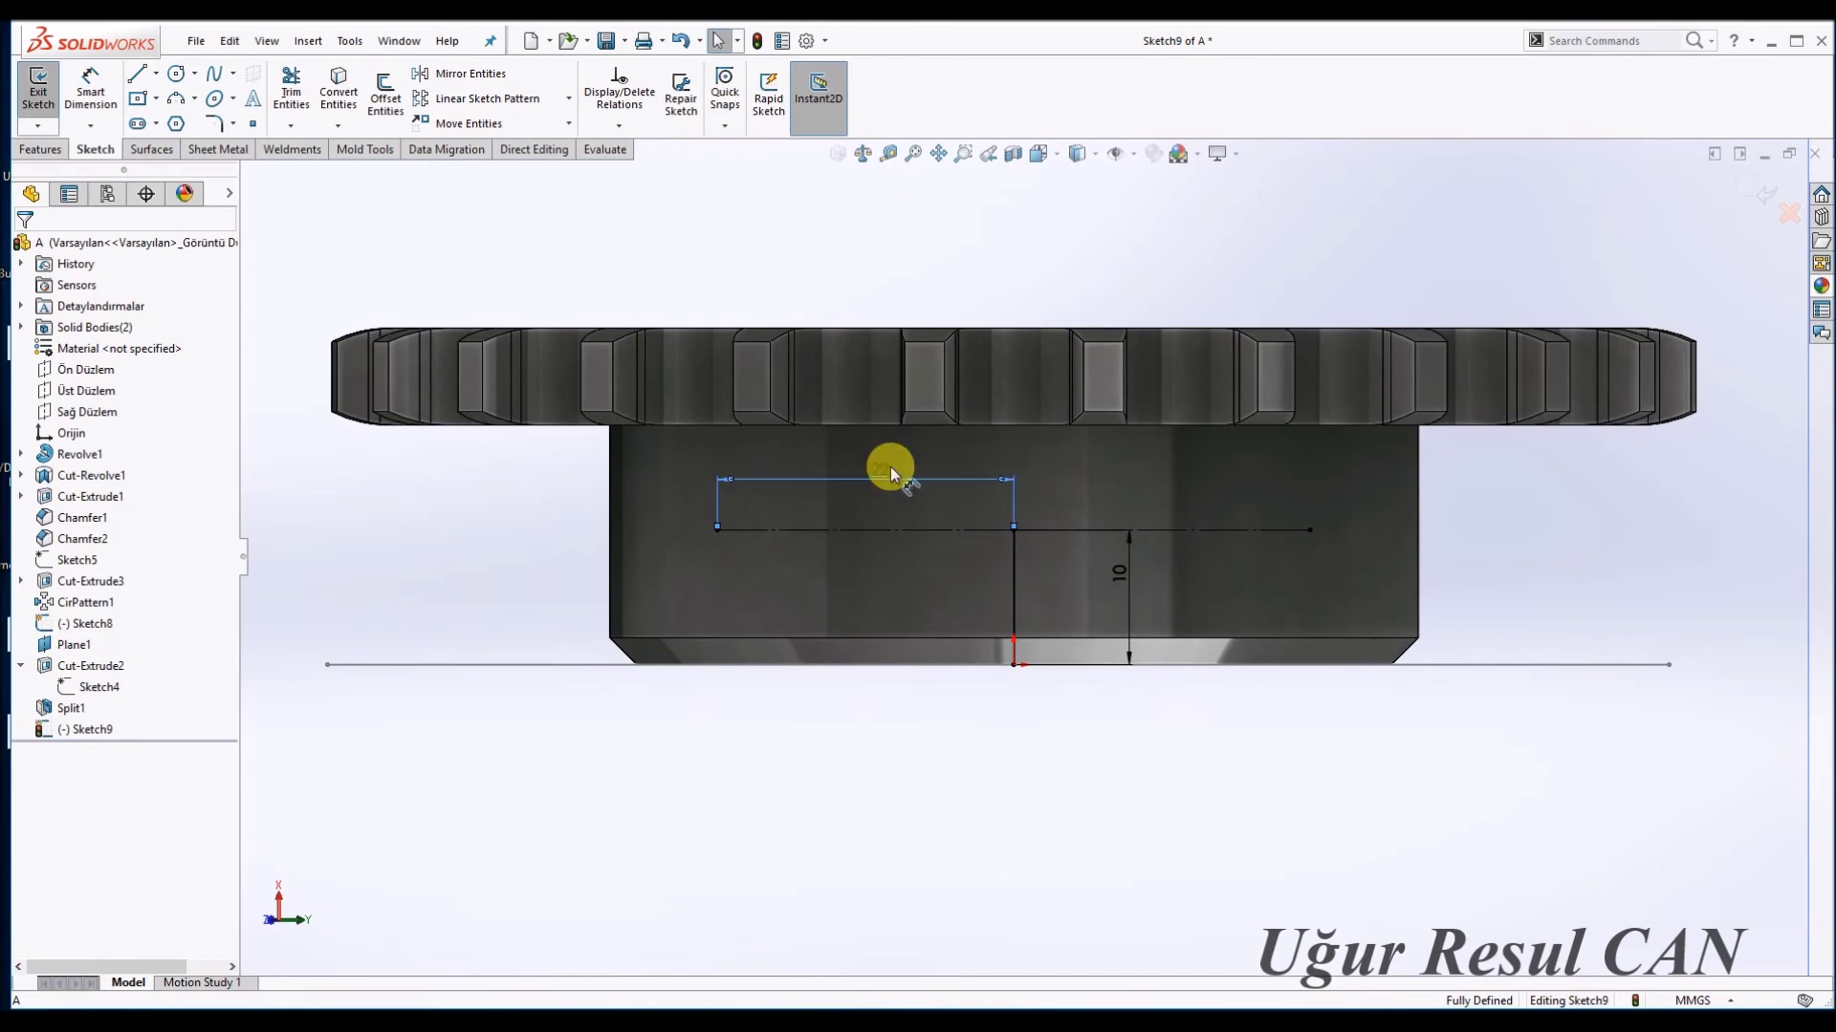
pyautogui.click(175, 76)
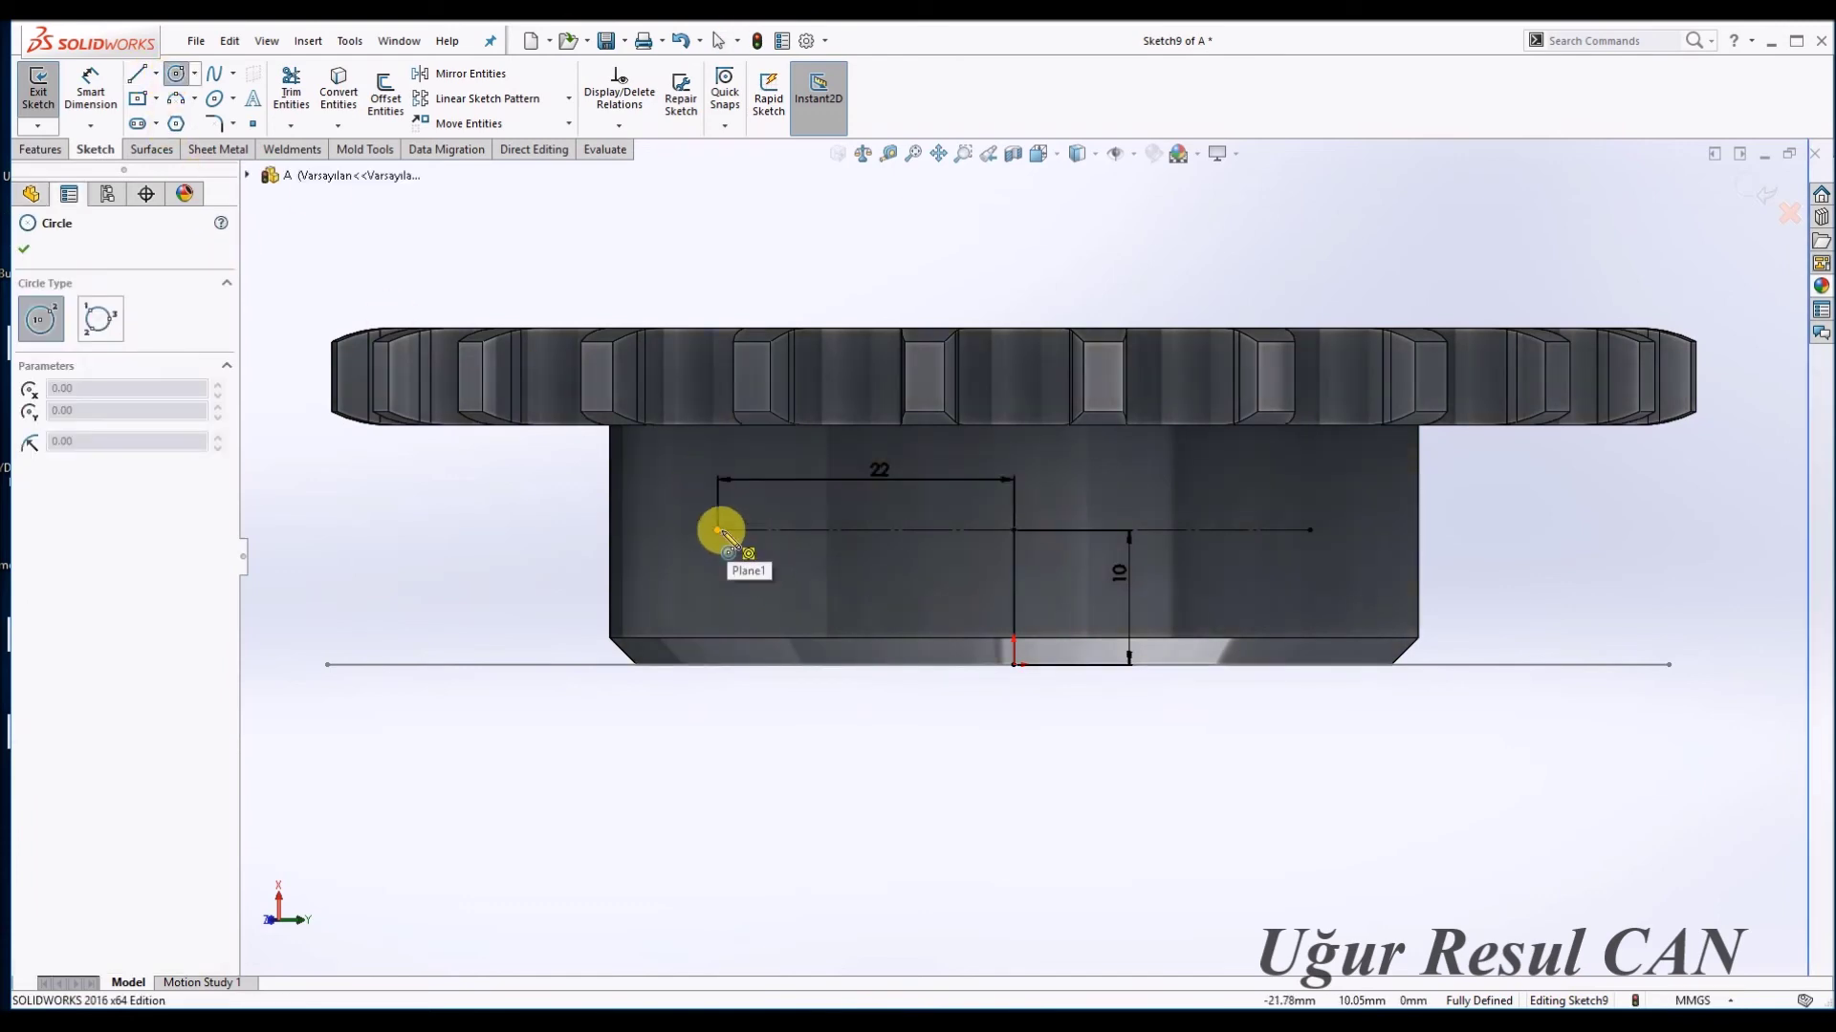
# Draw a circle at the left line end and dimension it Ø6.5 mm.
pyautogui.click(719, 530)
pyautogui.click(749, 535)
pyautogui.moveTo(749, 536); pyautogui.dragTo(750, 490, button='right')
pyautogui.click(746, 514)
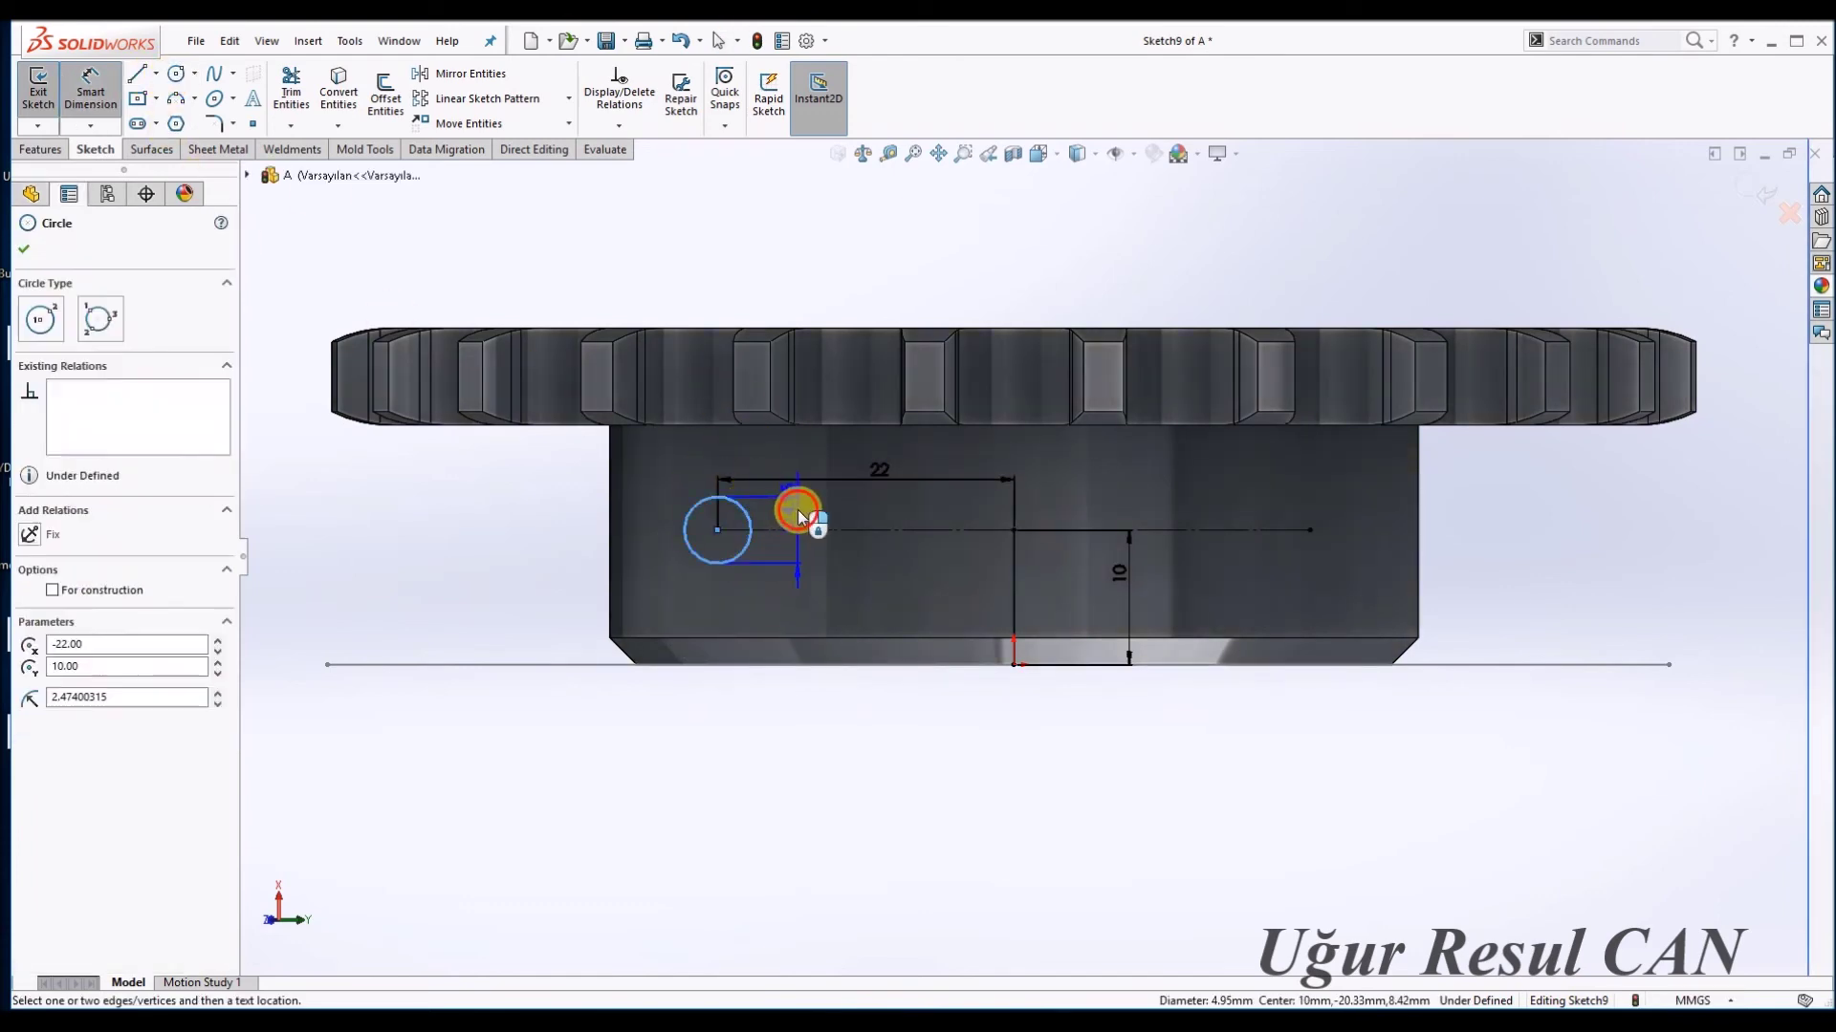
pyautogui.click(803, 507)
pyautogui.write('6.5')
pyautogui.press('Return')
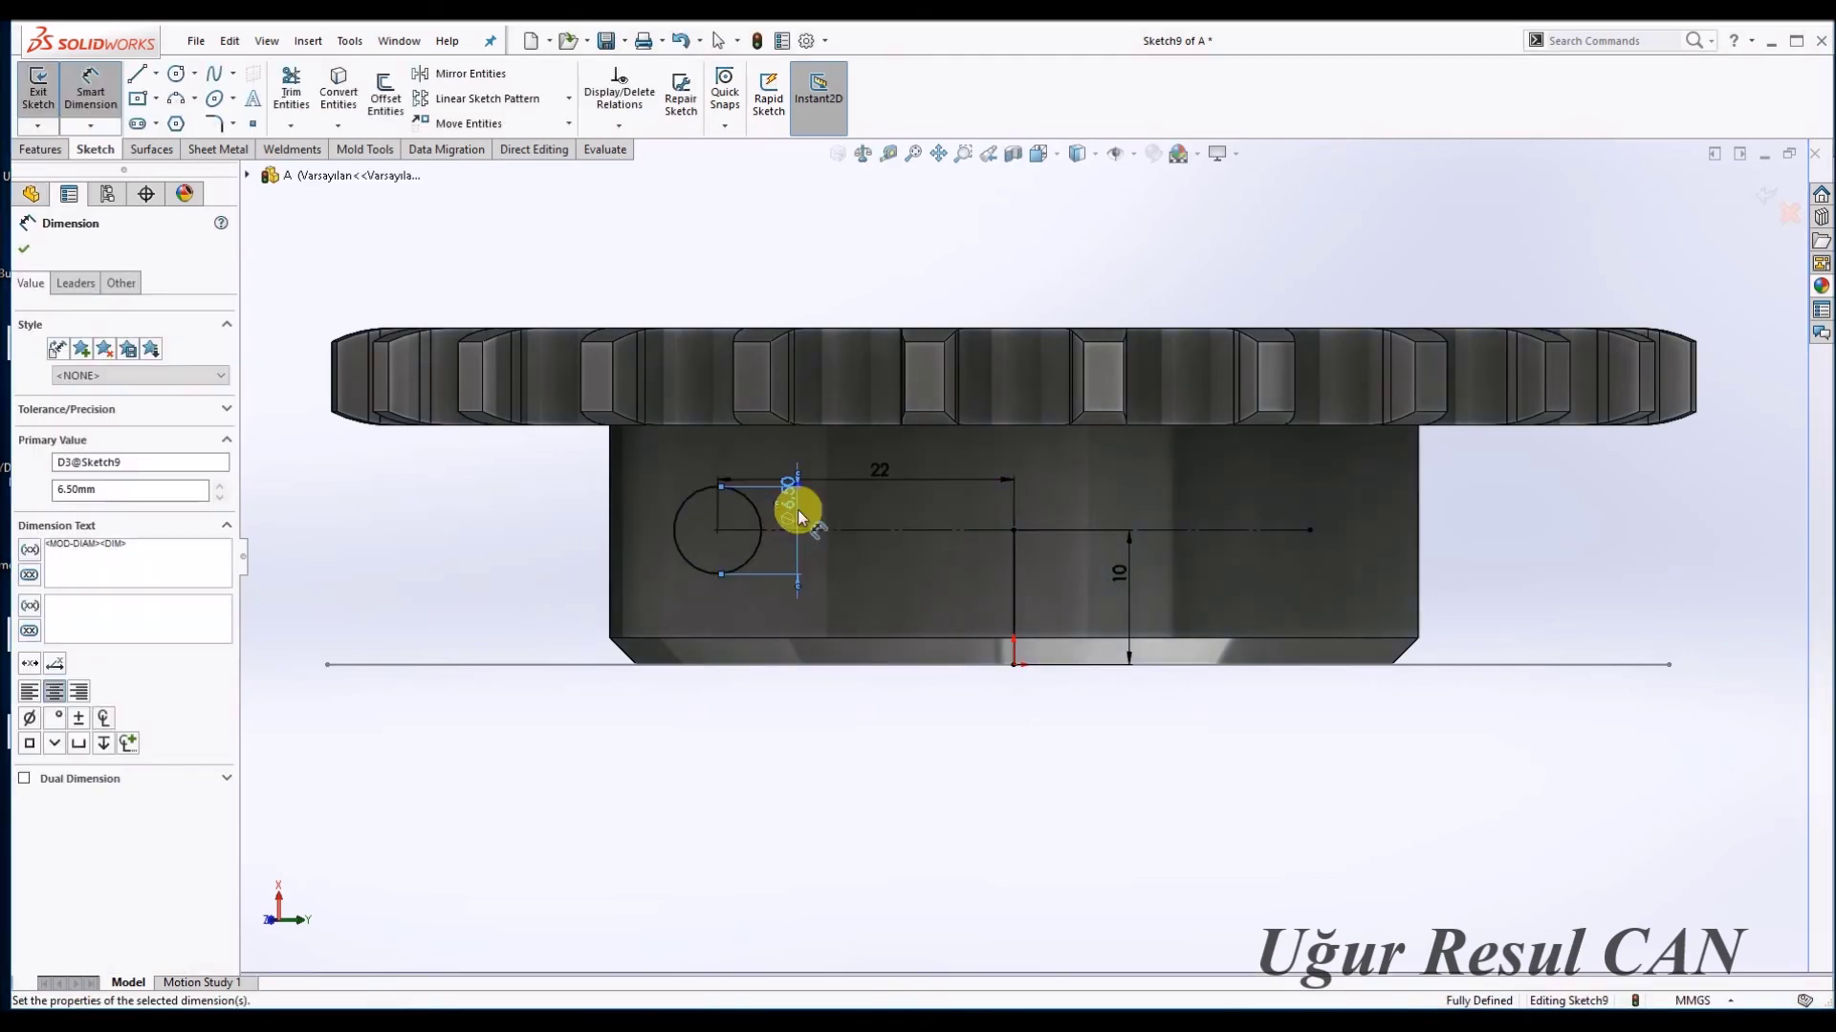
# Mirror the circle about the vertical line and exit the sketch.
pyautogui.click(913, 153)
pyautogui.click(468, 74)
pyautogui.click(804, 521)
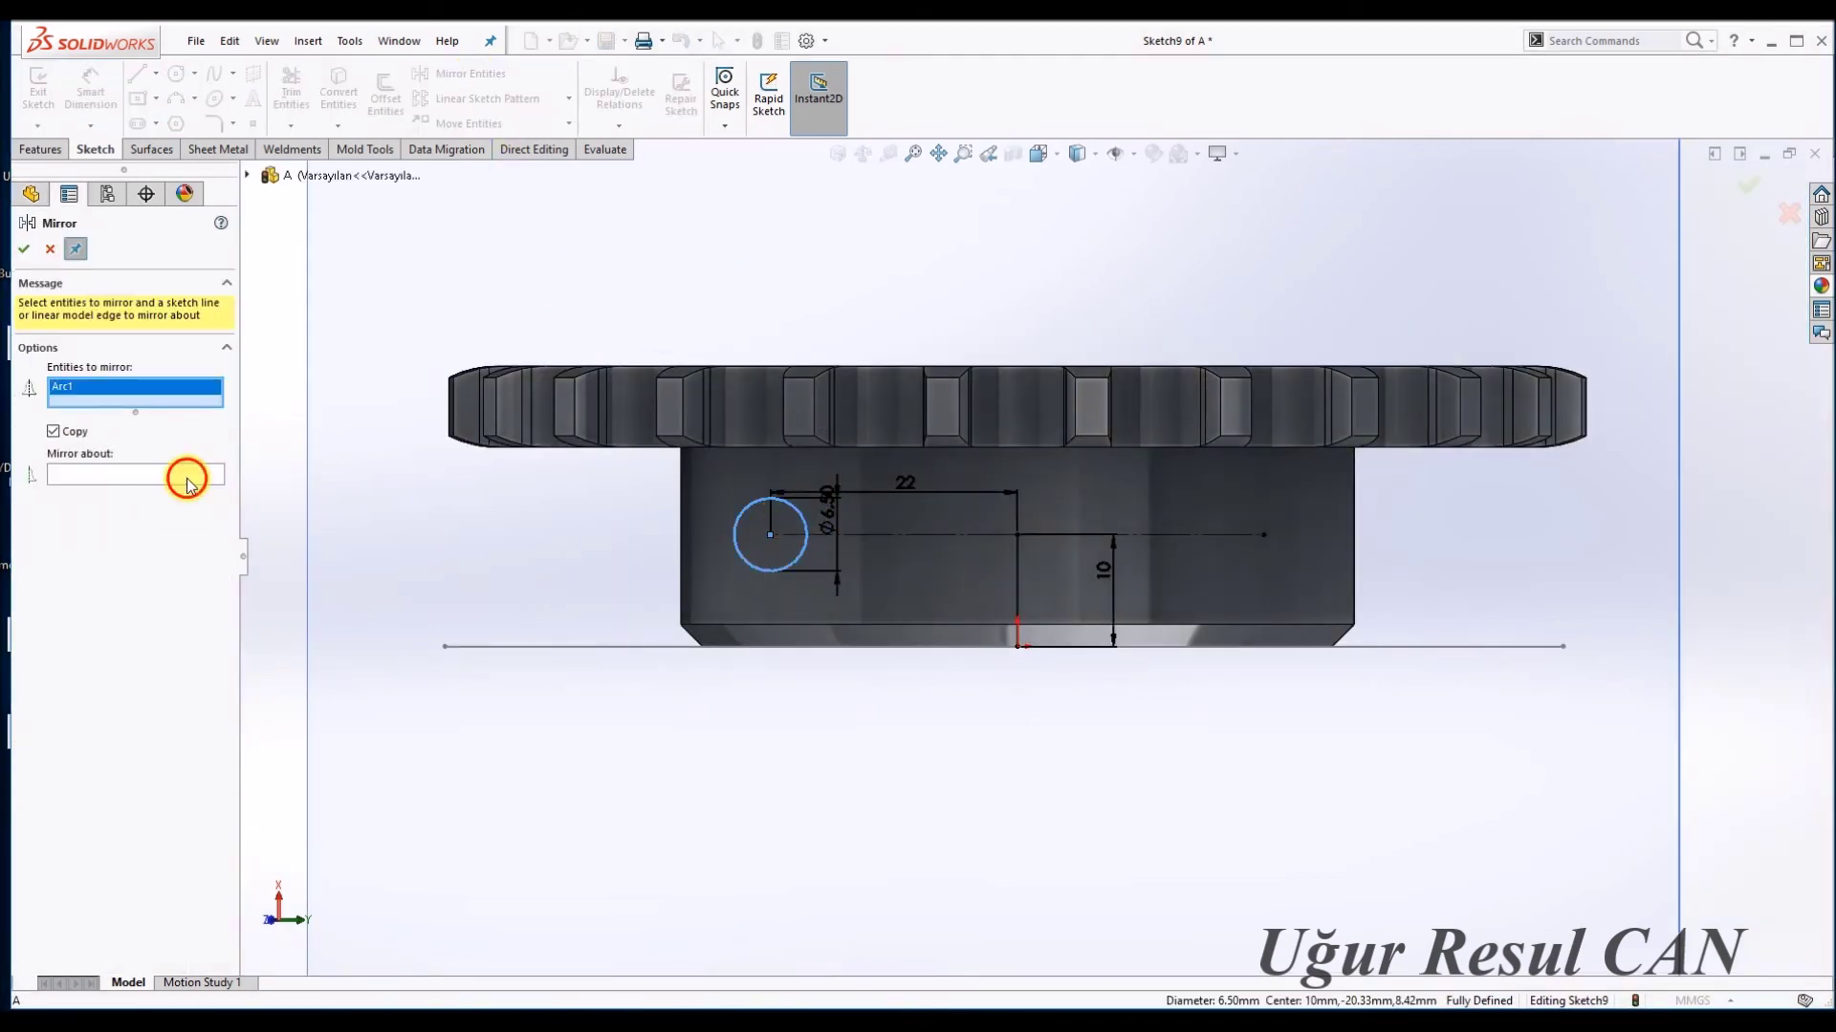
pyautogui.click(166, 478)
pyautogui.click(1019, 581)
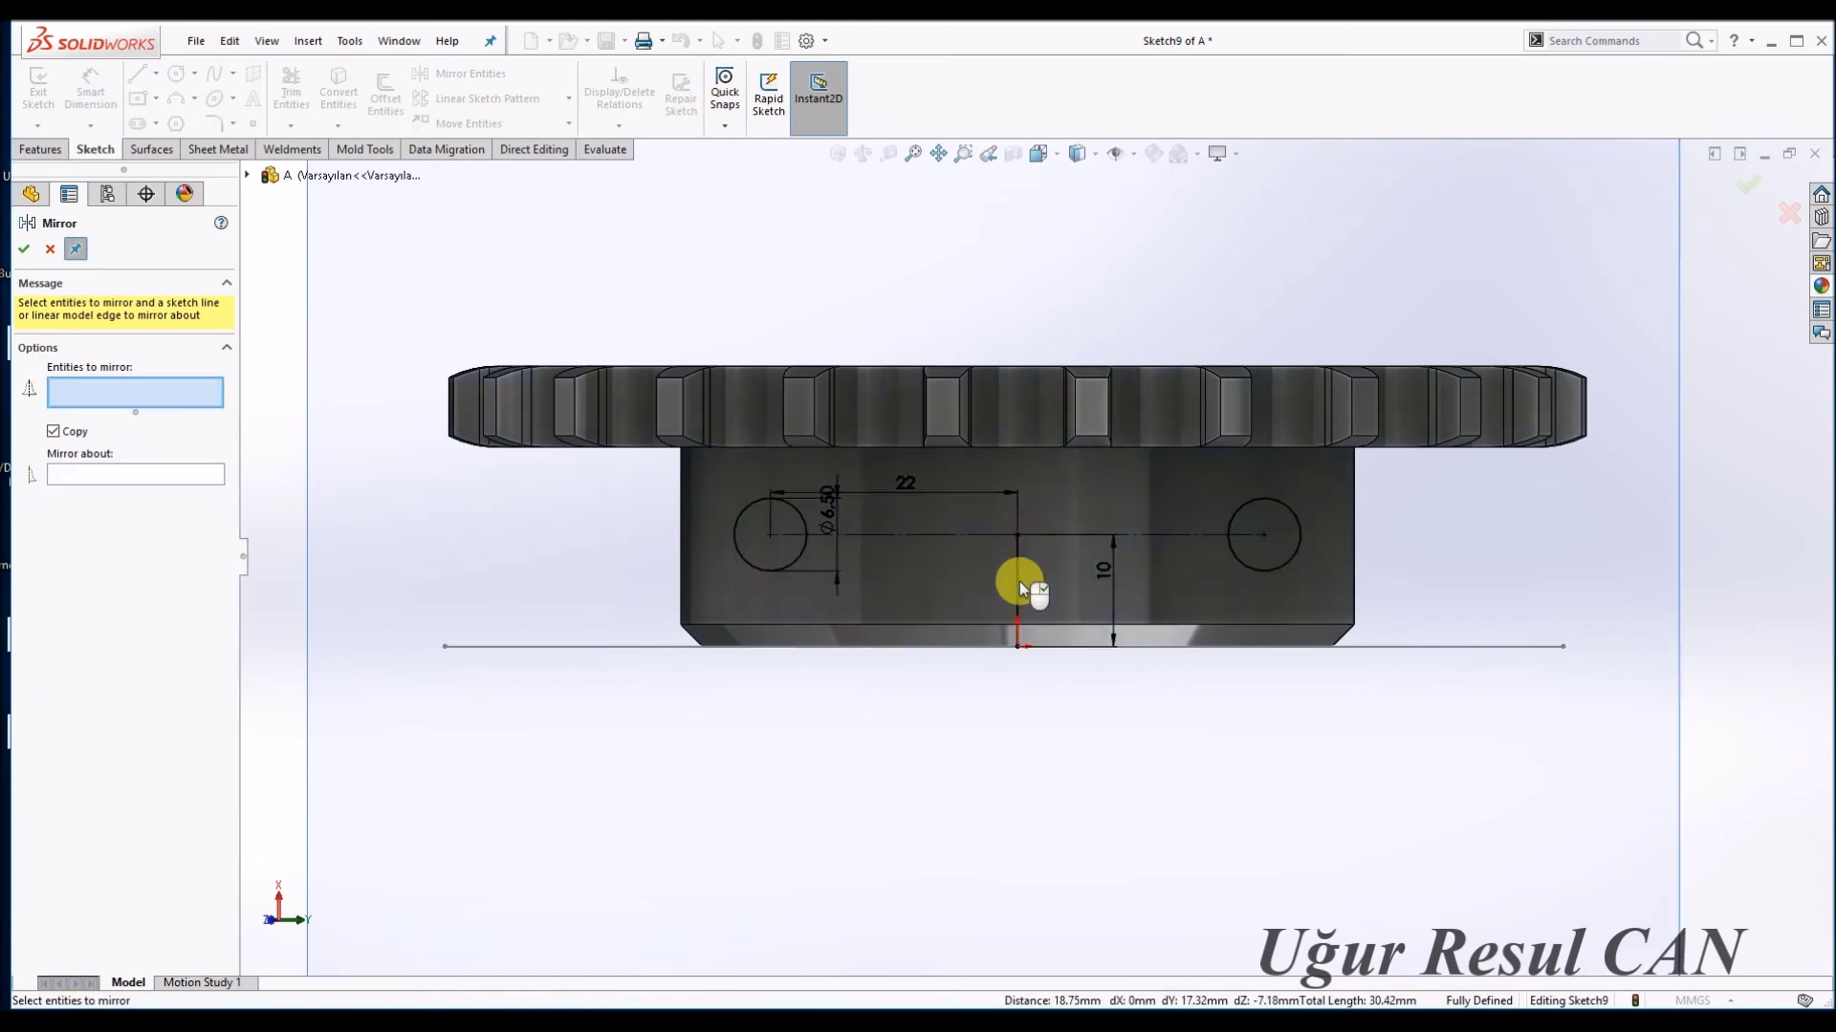
pyautogui.rightClick(1019, 574)
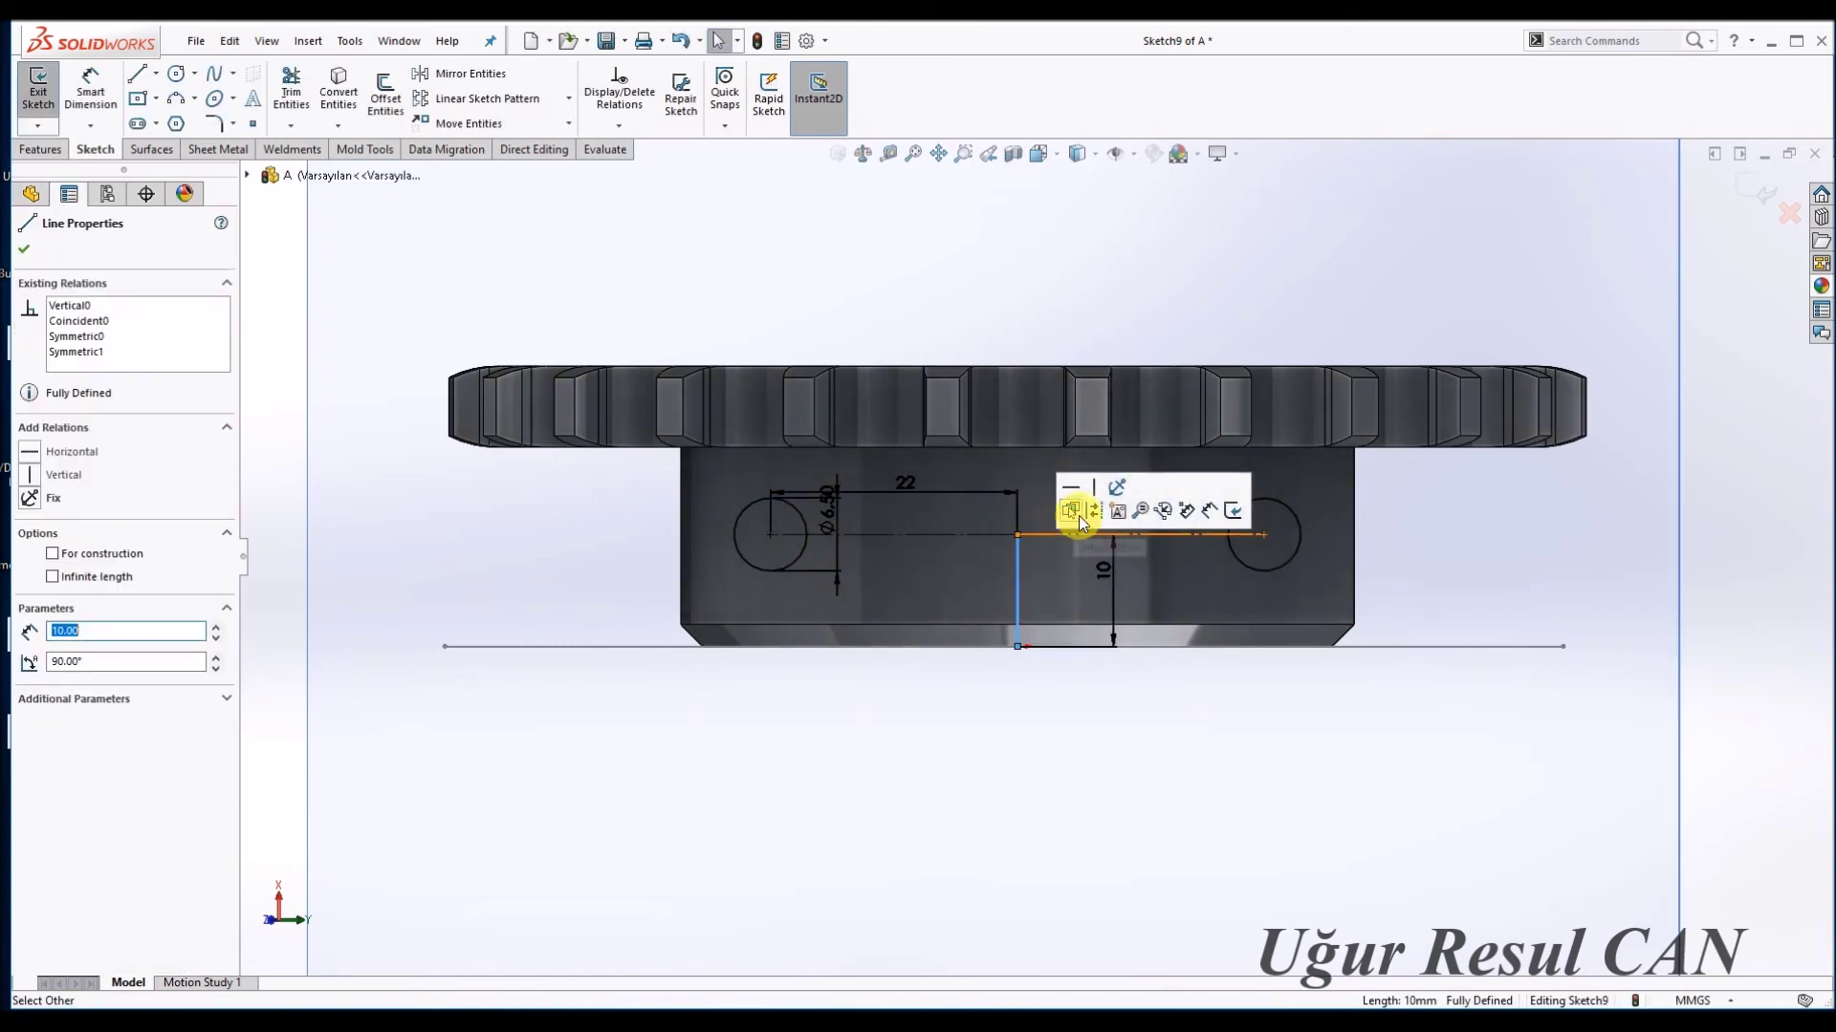
pyautogui.moveTo(1017, 607); pyautogui.dragTo(917, 407, button='middle')
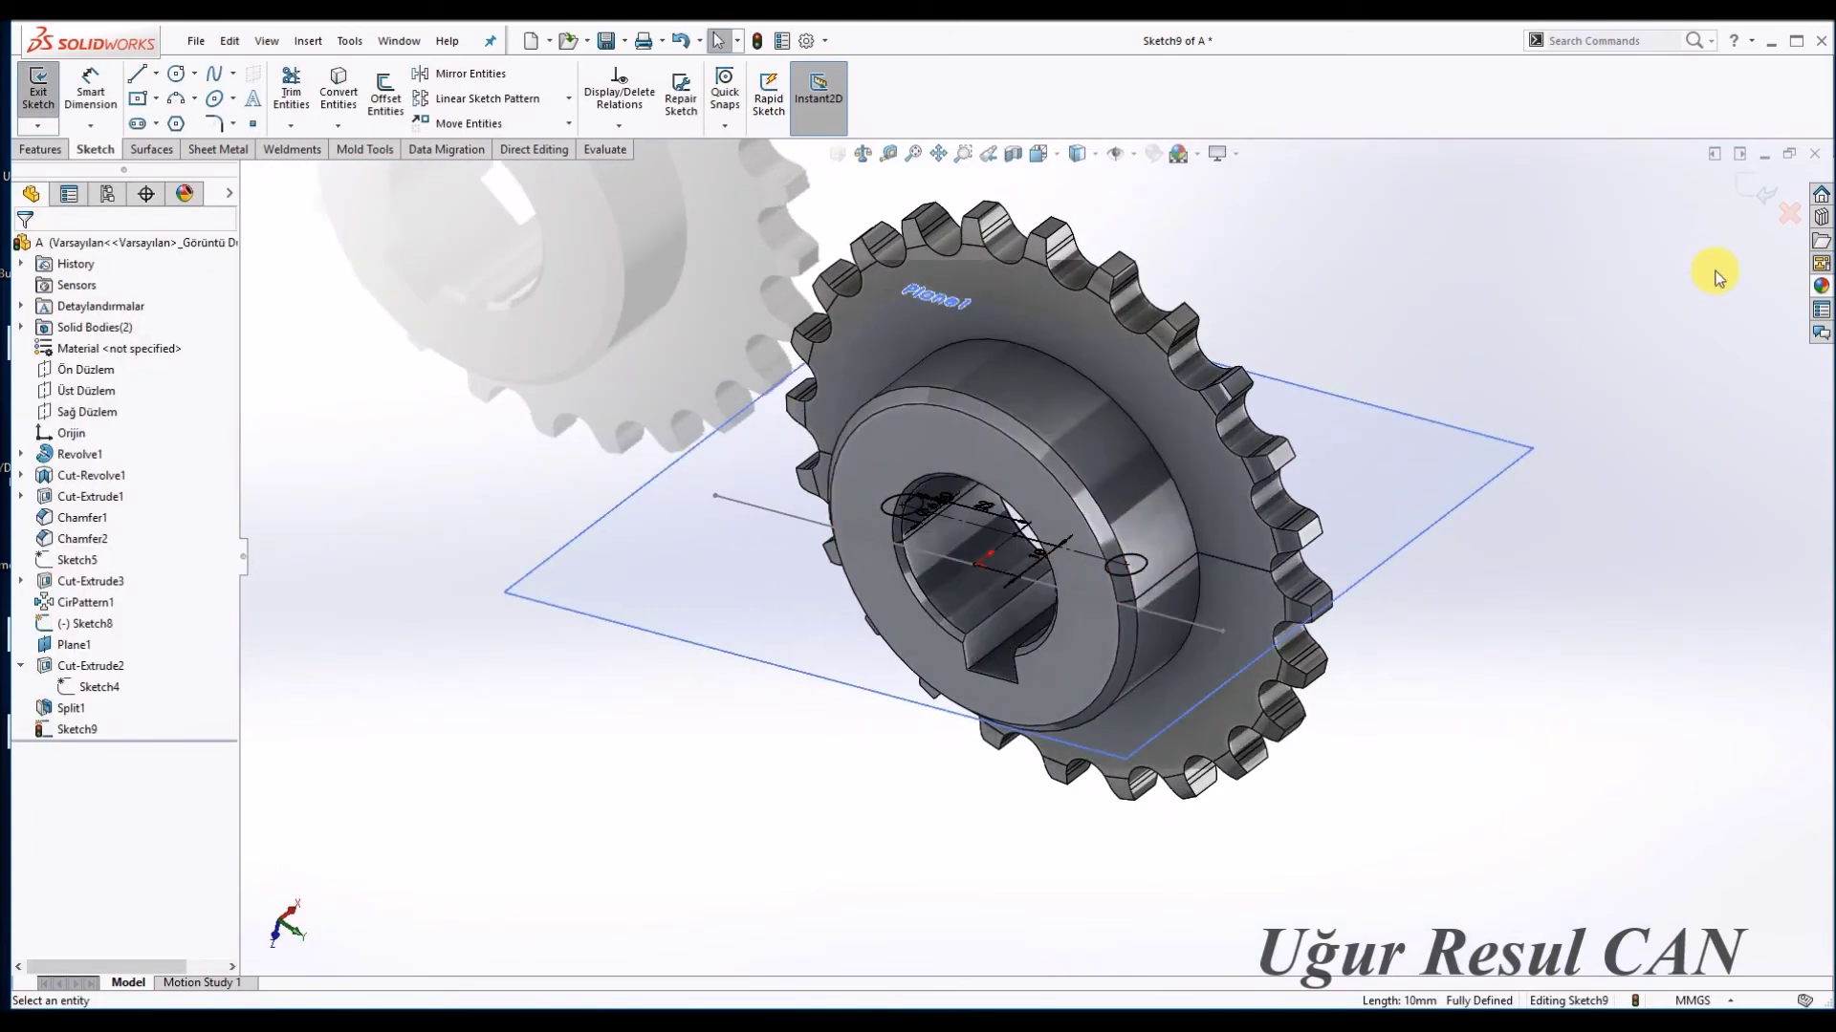
pyautogui.click(1764, 191)
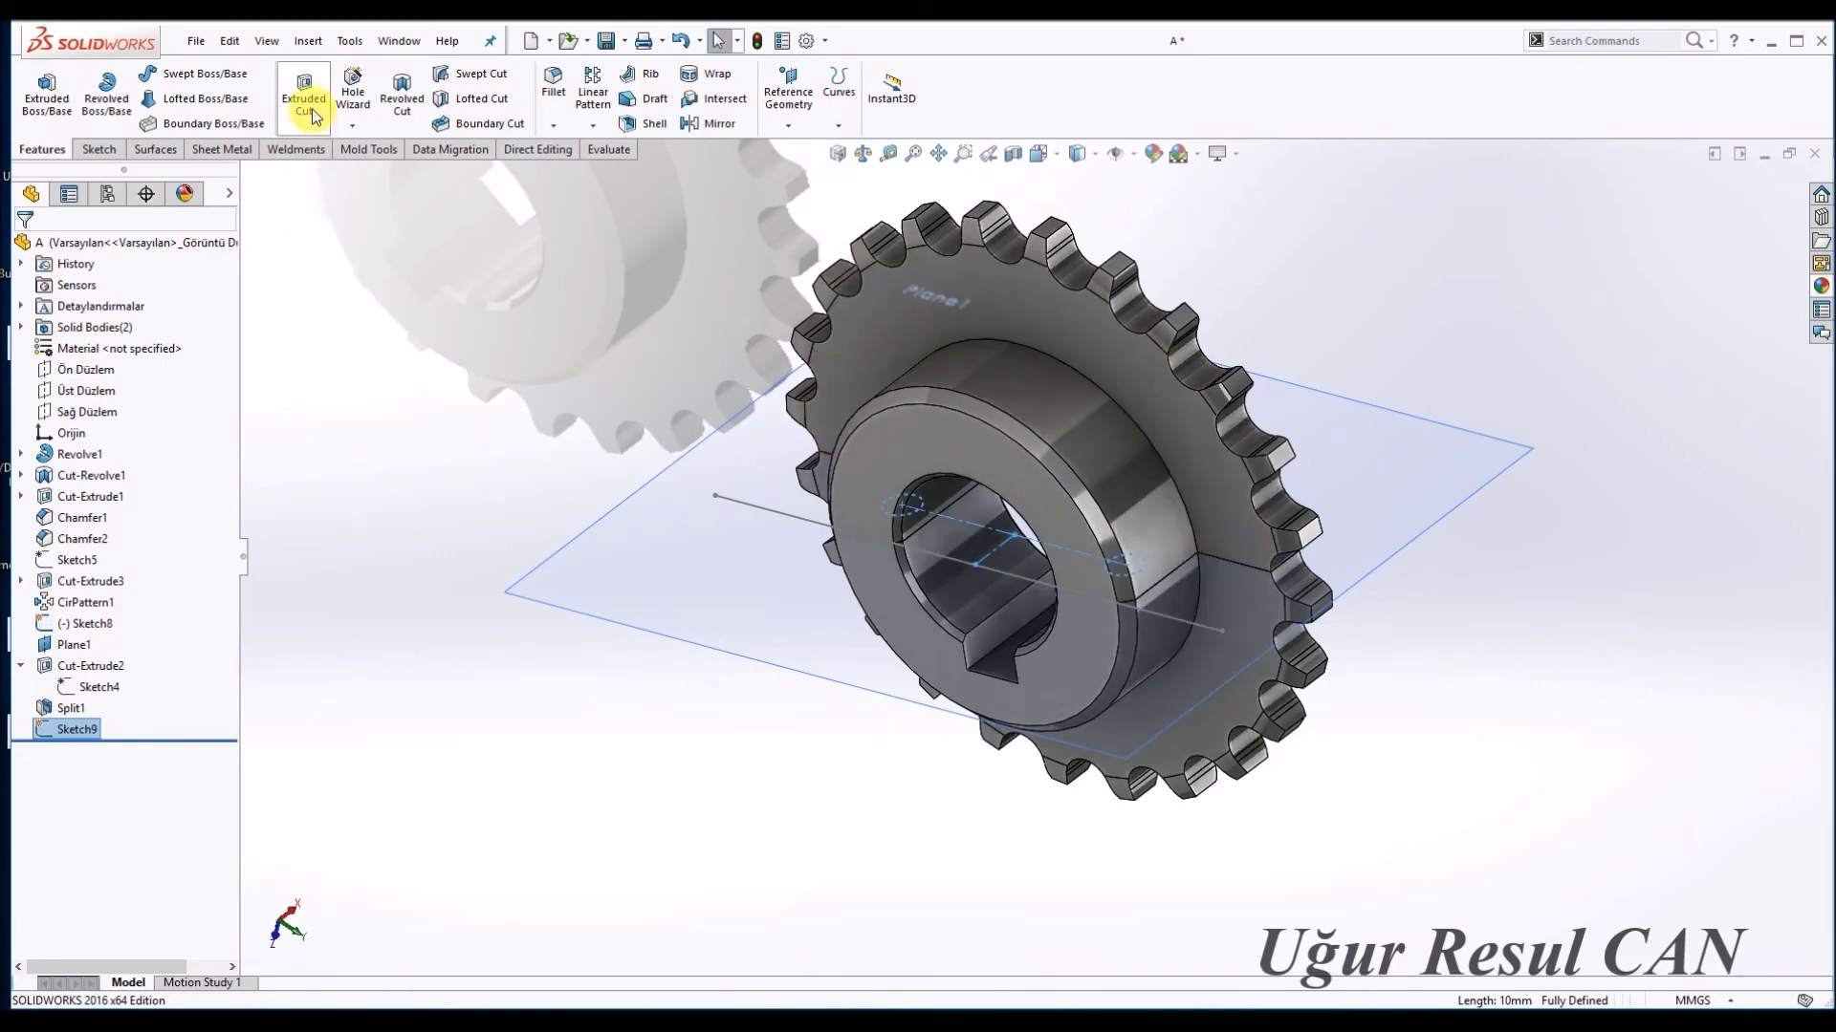
# Cut both Ø6.5 circles Through All as Cut-Extrude4, then rotate to view one half.
pyautogui.click(136, 363)
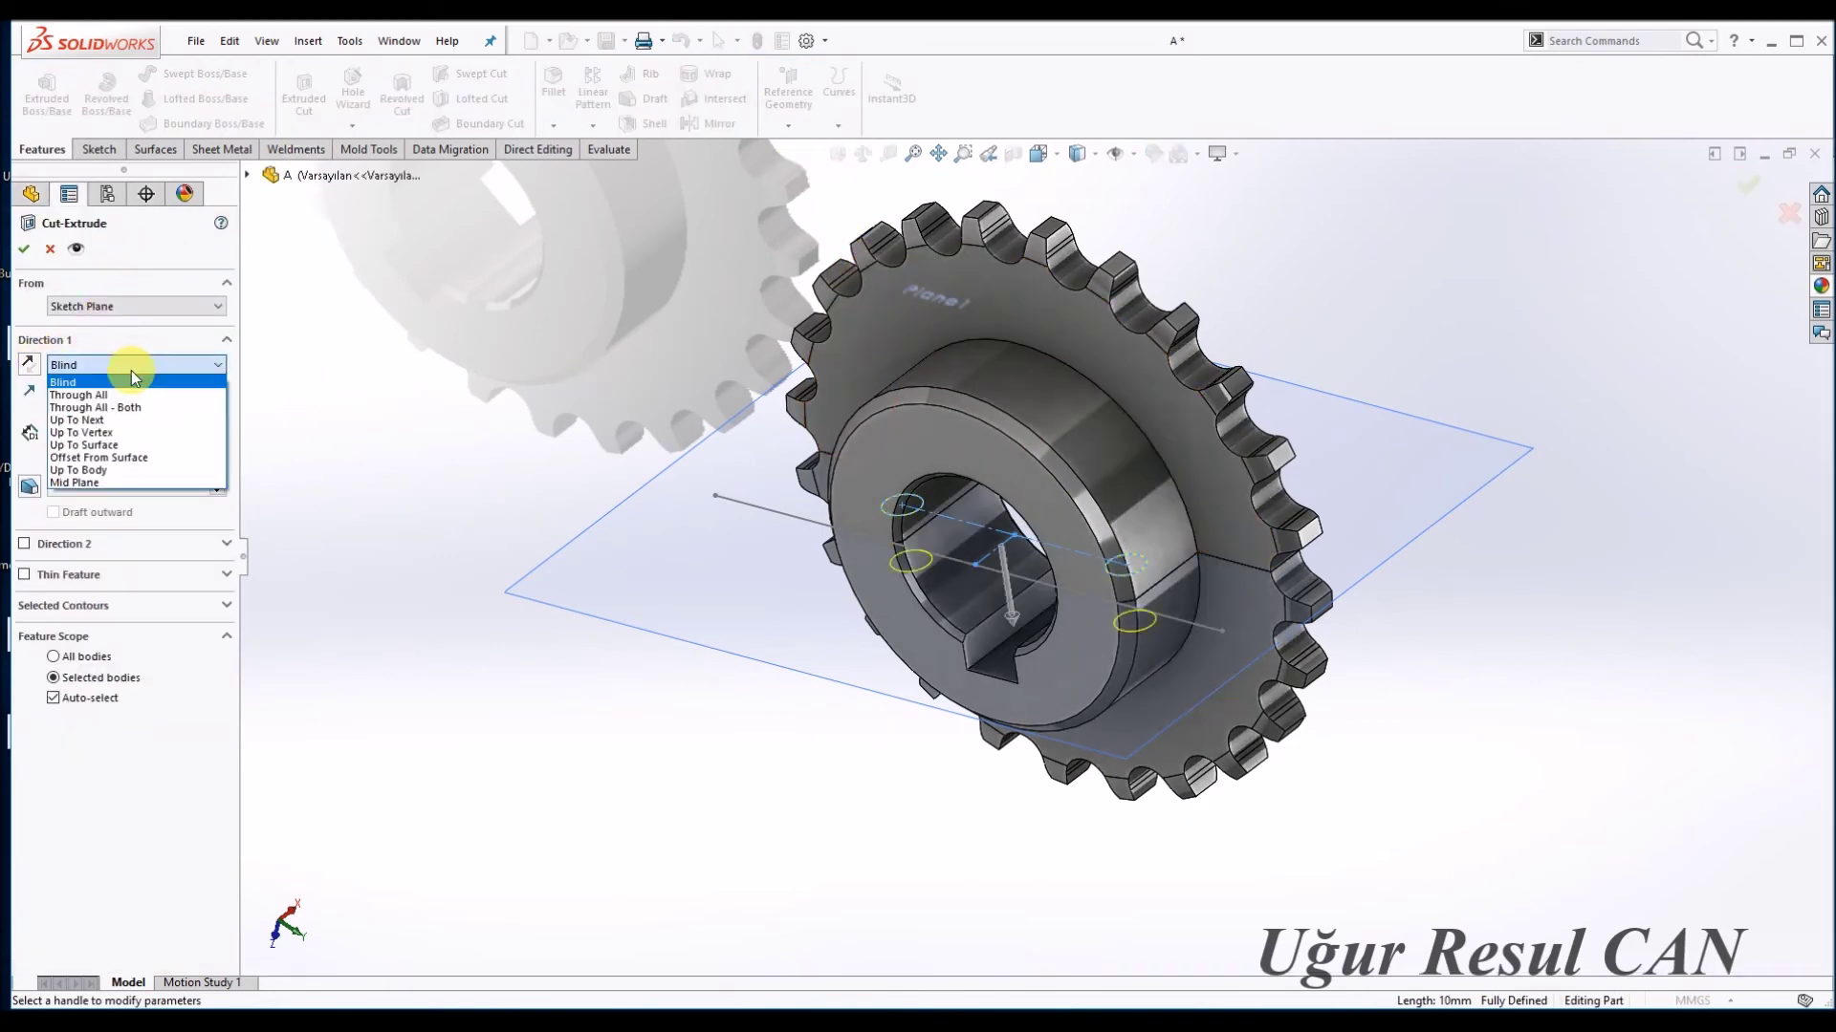
pyautogui.click(130, 370)
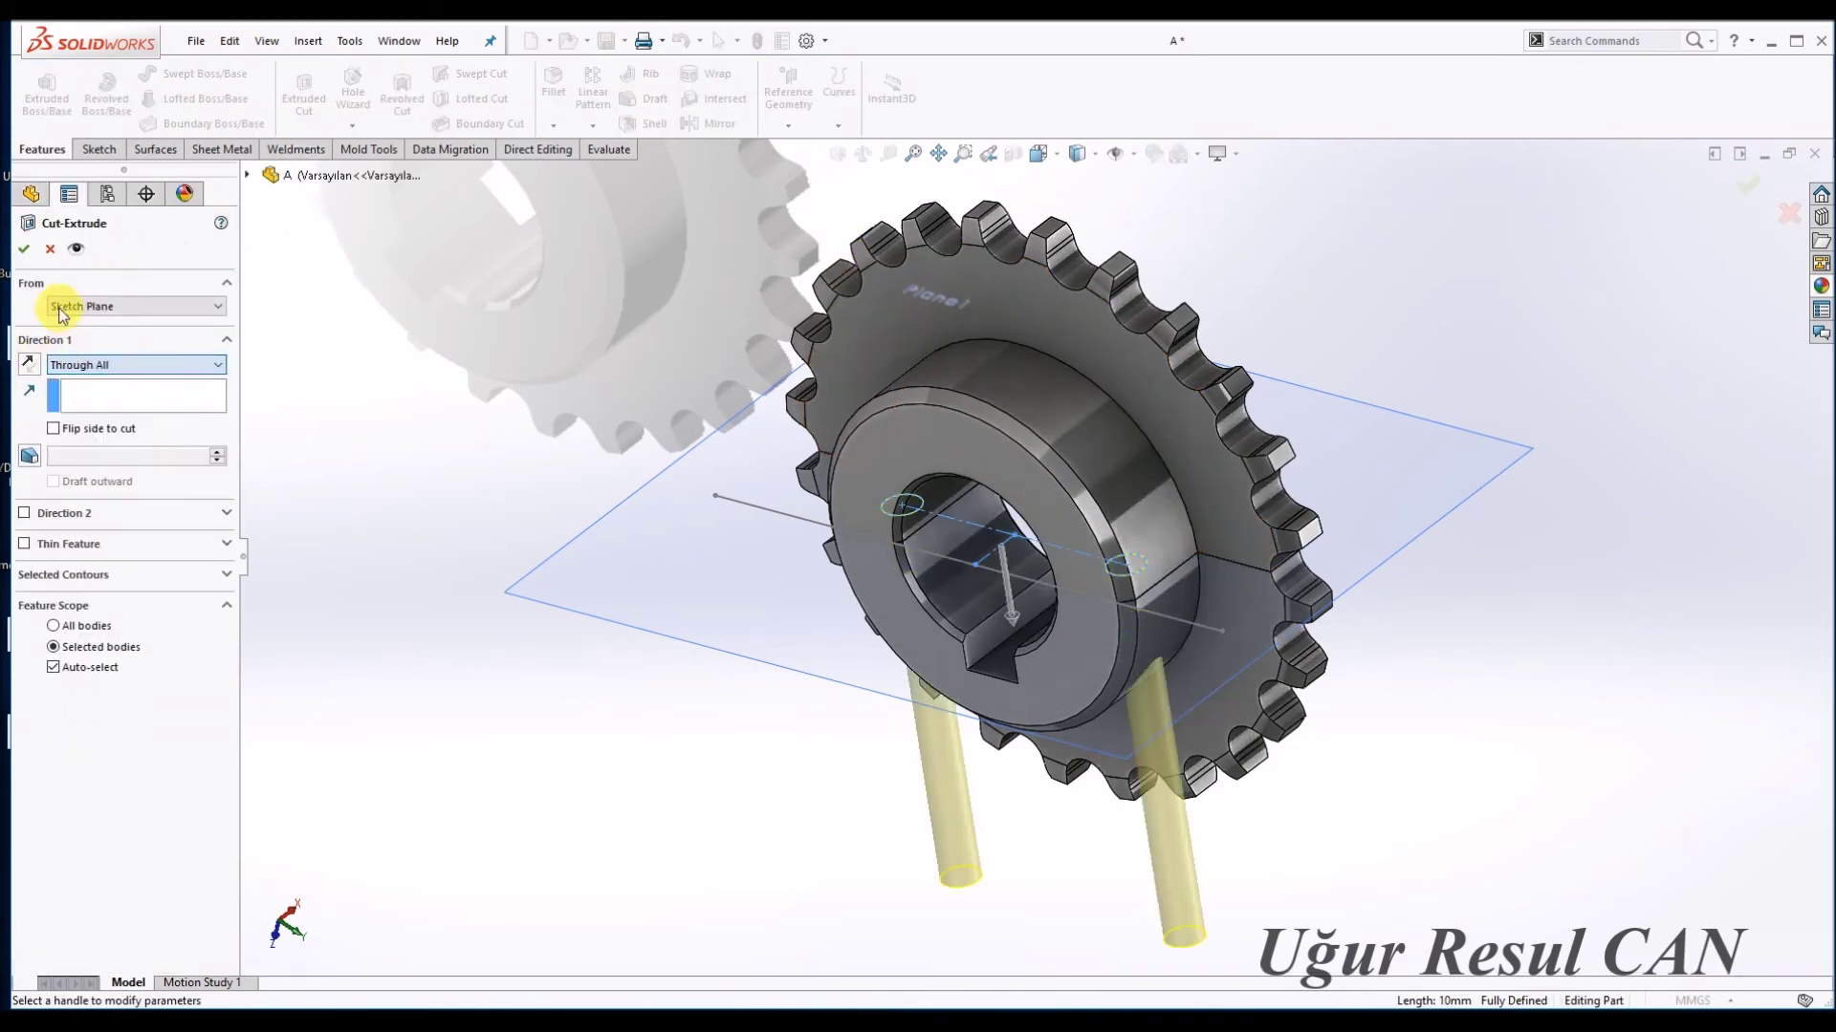
pyautogui.click(26, 250)
pyautogui.click(1138, 449)
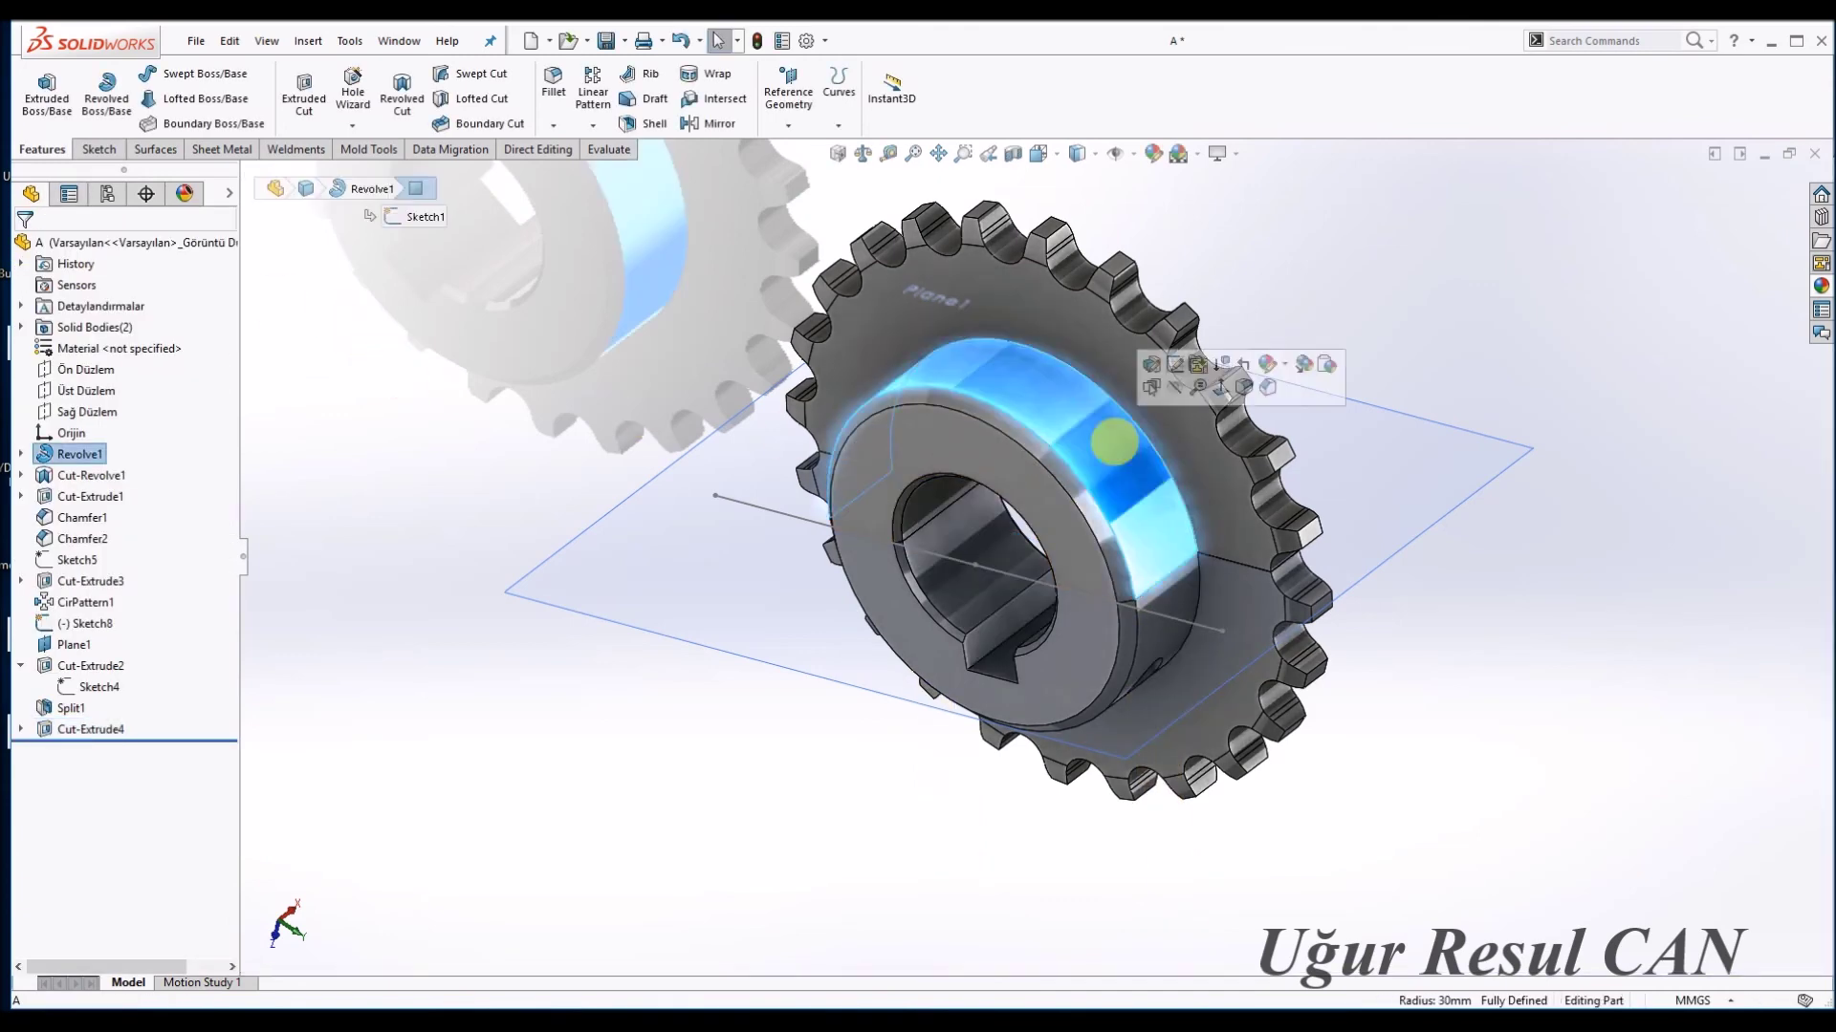
pyautogui.click(1198, 393)
pyautogui.moveTo(1242, 438); pyautogui.dragTo(1192, 553, button='middle')
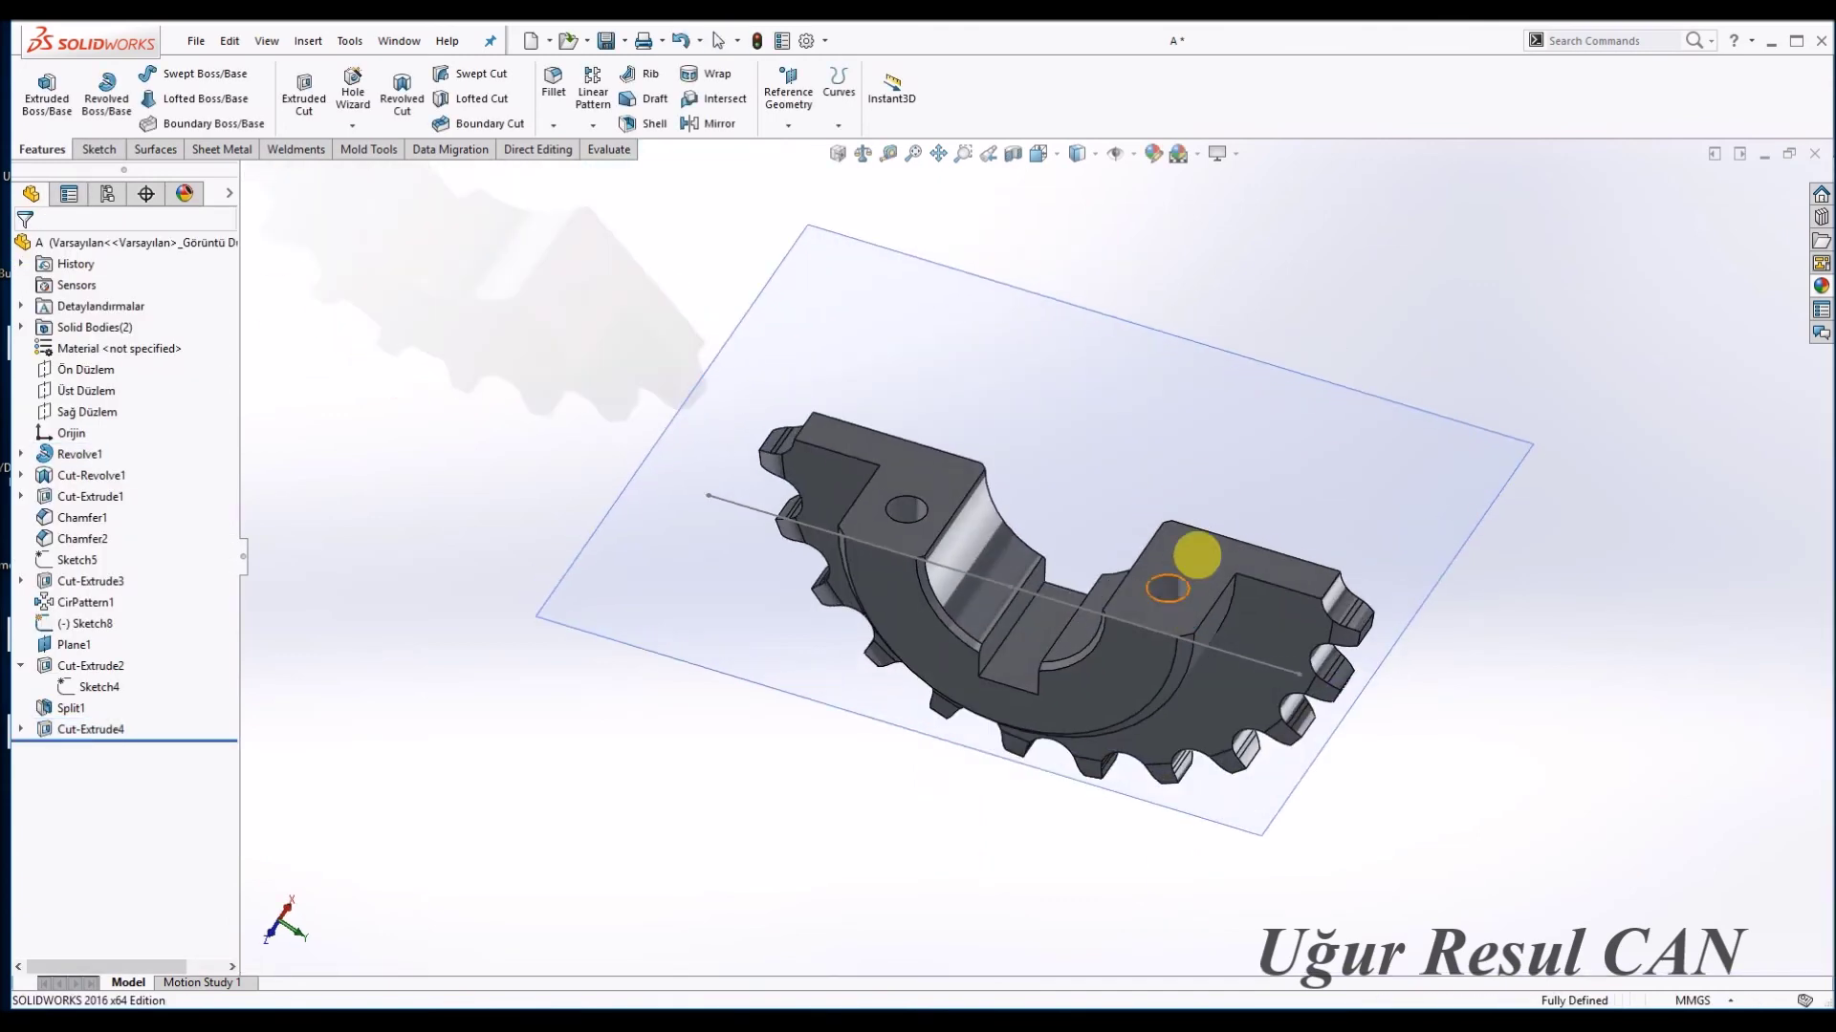
# Start a sketch on Plane1 and draw a circle around each clamp hole.
pyautogui.click(1195, 554)
pyautogui.click(1275, 499)
pyautogui.scroll(-3, 873, 434)
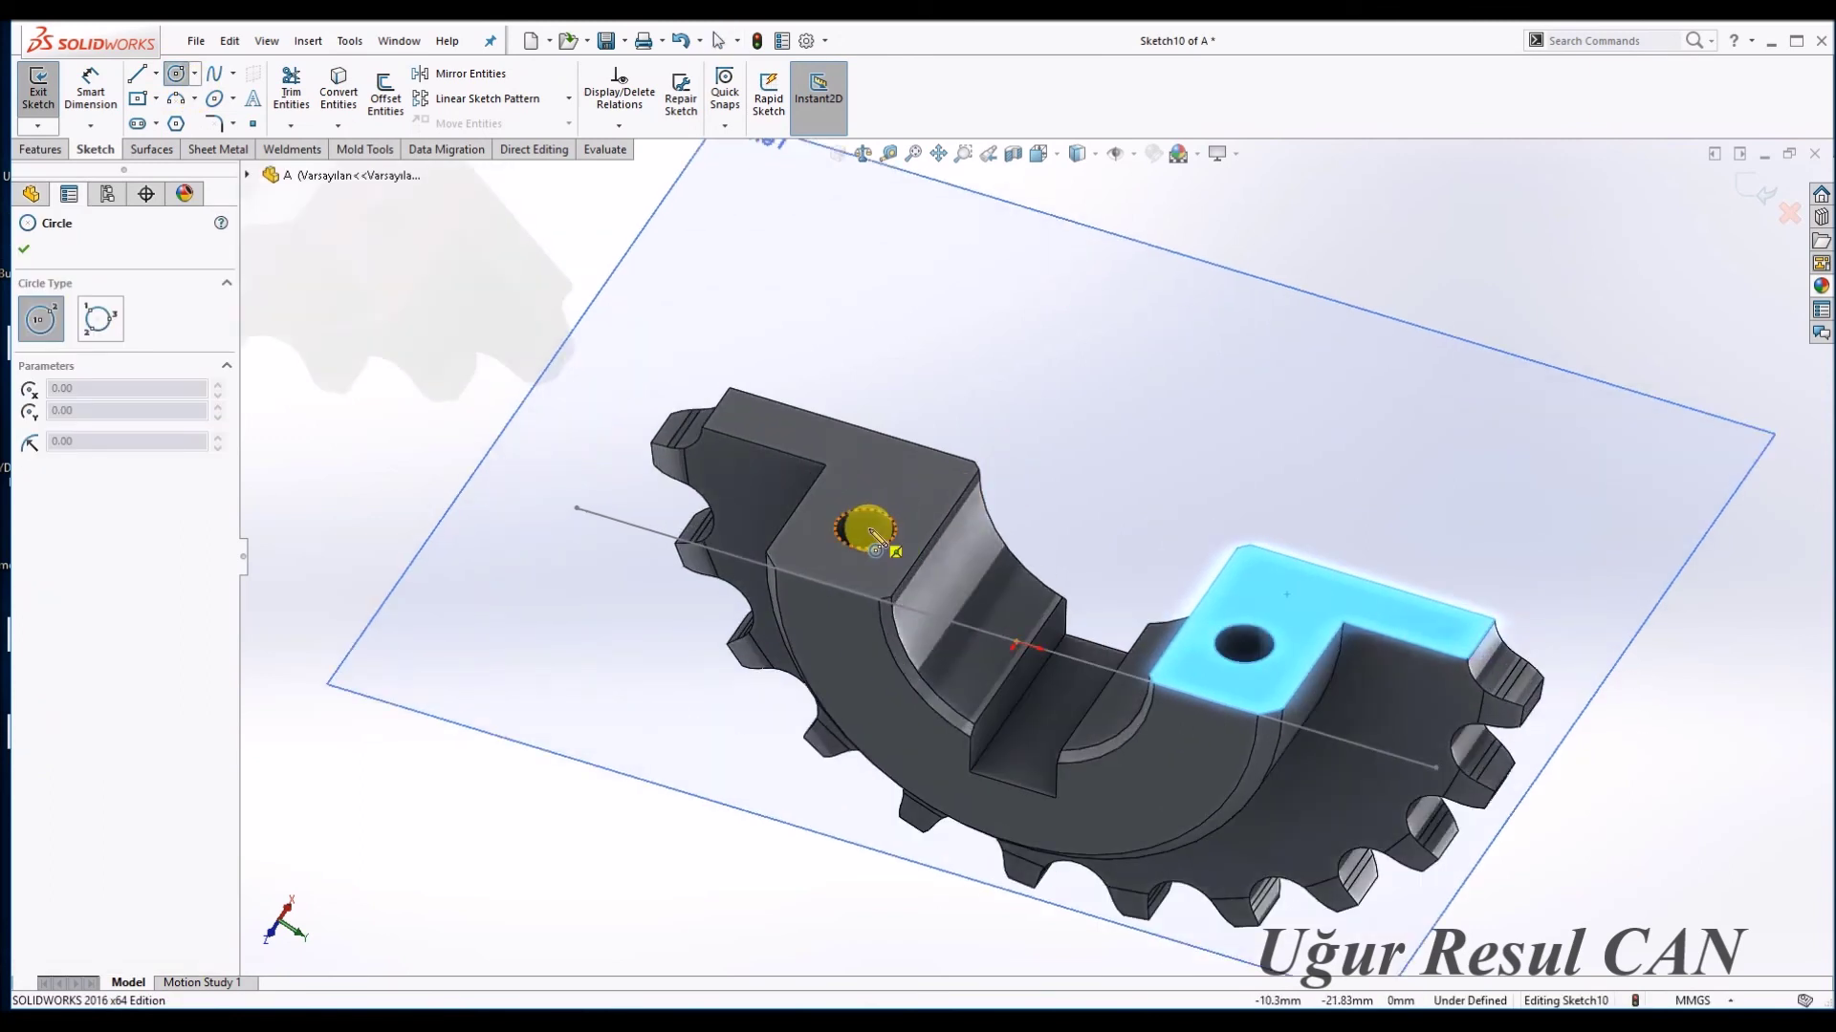
pyautogui.moveTo(865, 528); pyautogui.dragTo(909, 504)
pyautogui.moveTo(1244, 643); pyautogui.dragTo(1281, 626)
# Dimension both circles Ø11 mm and exit the sketch.
pyautogui.press('d')
pyautogui.click(1291, 612)
pyautogui.click(1360, 518)
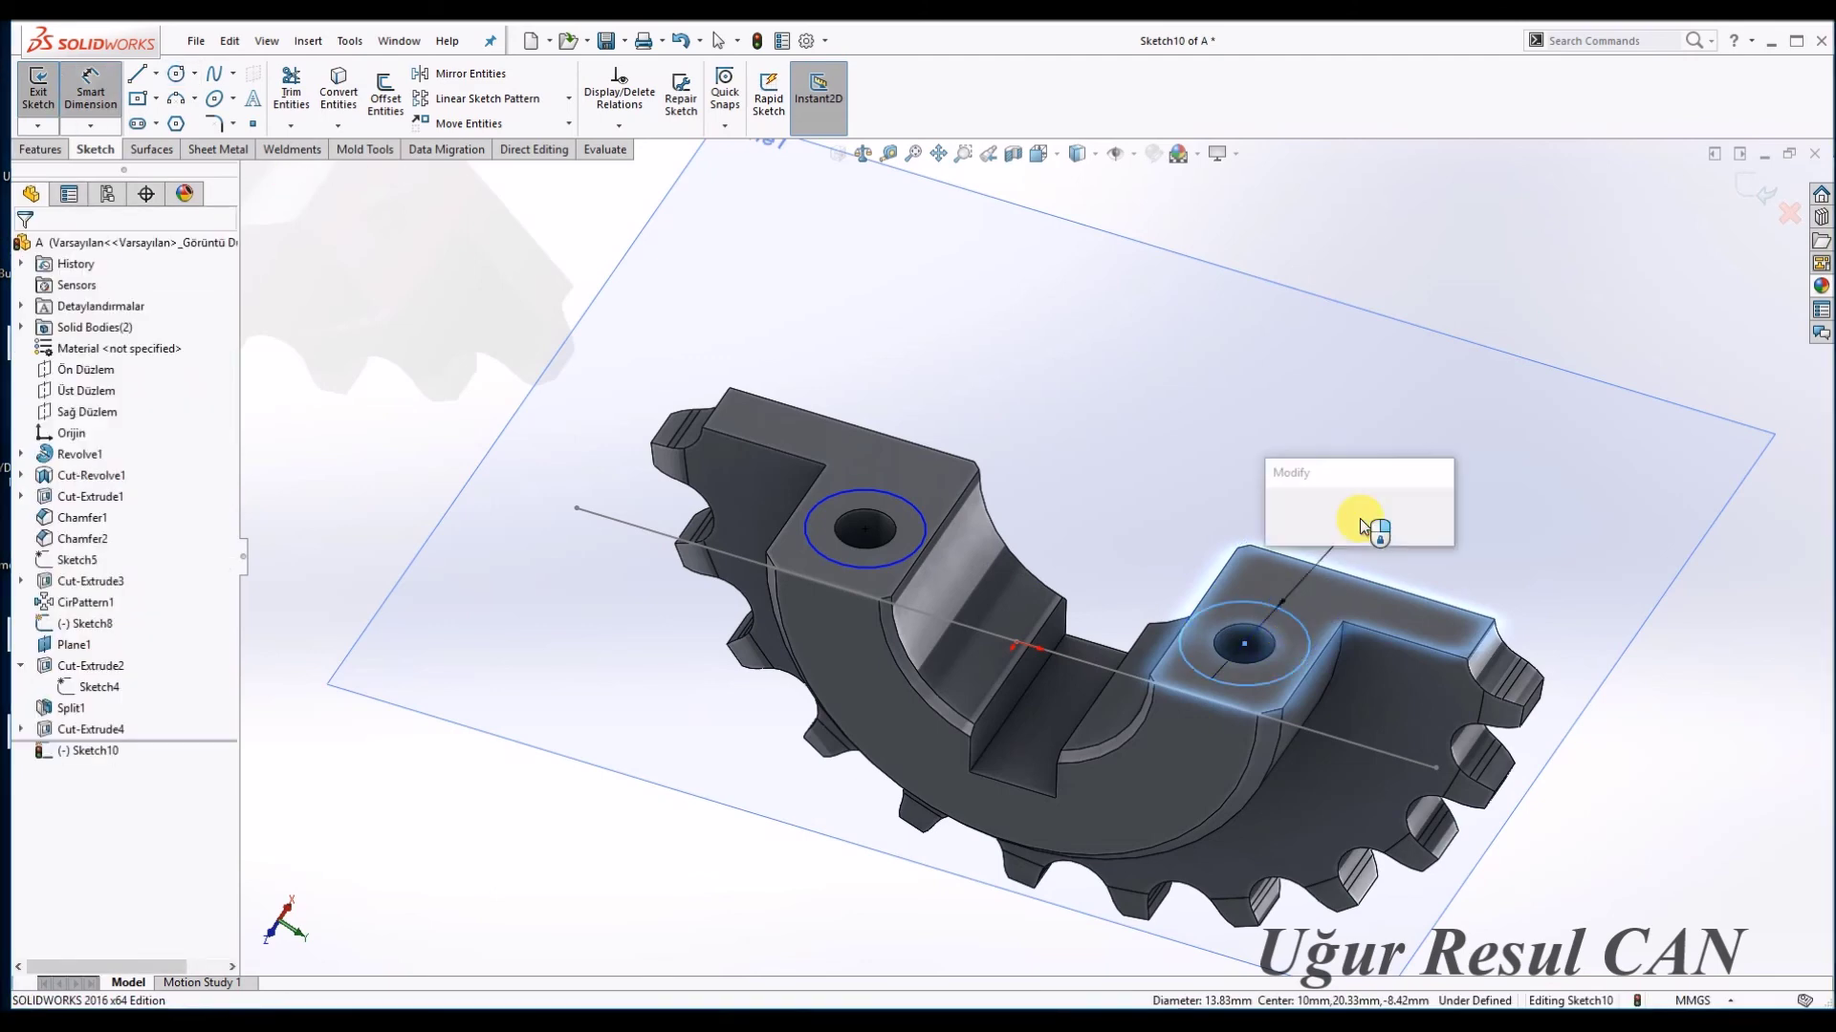
pyautogui.write('11')
pyautogui.press('Return')
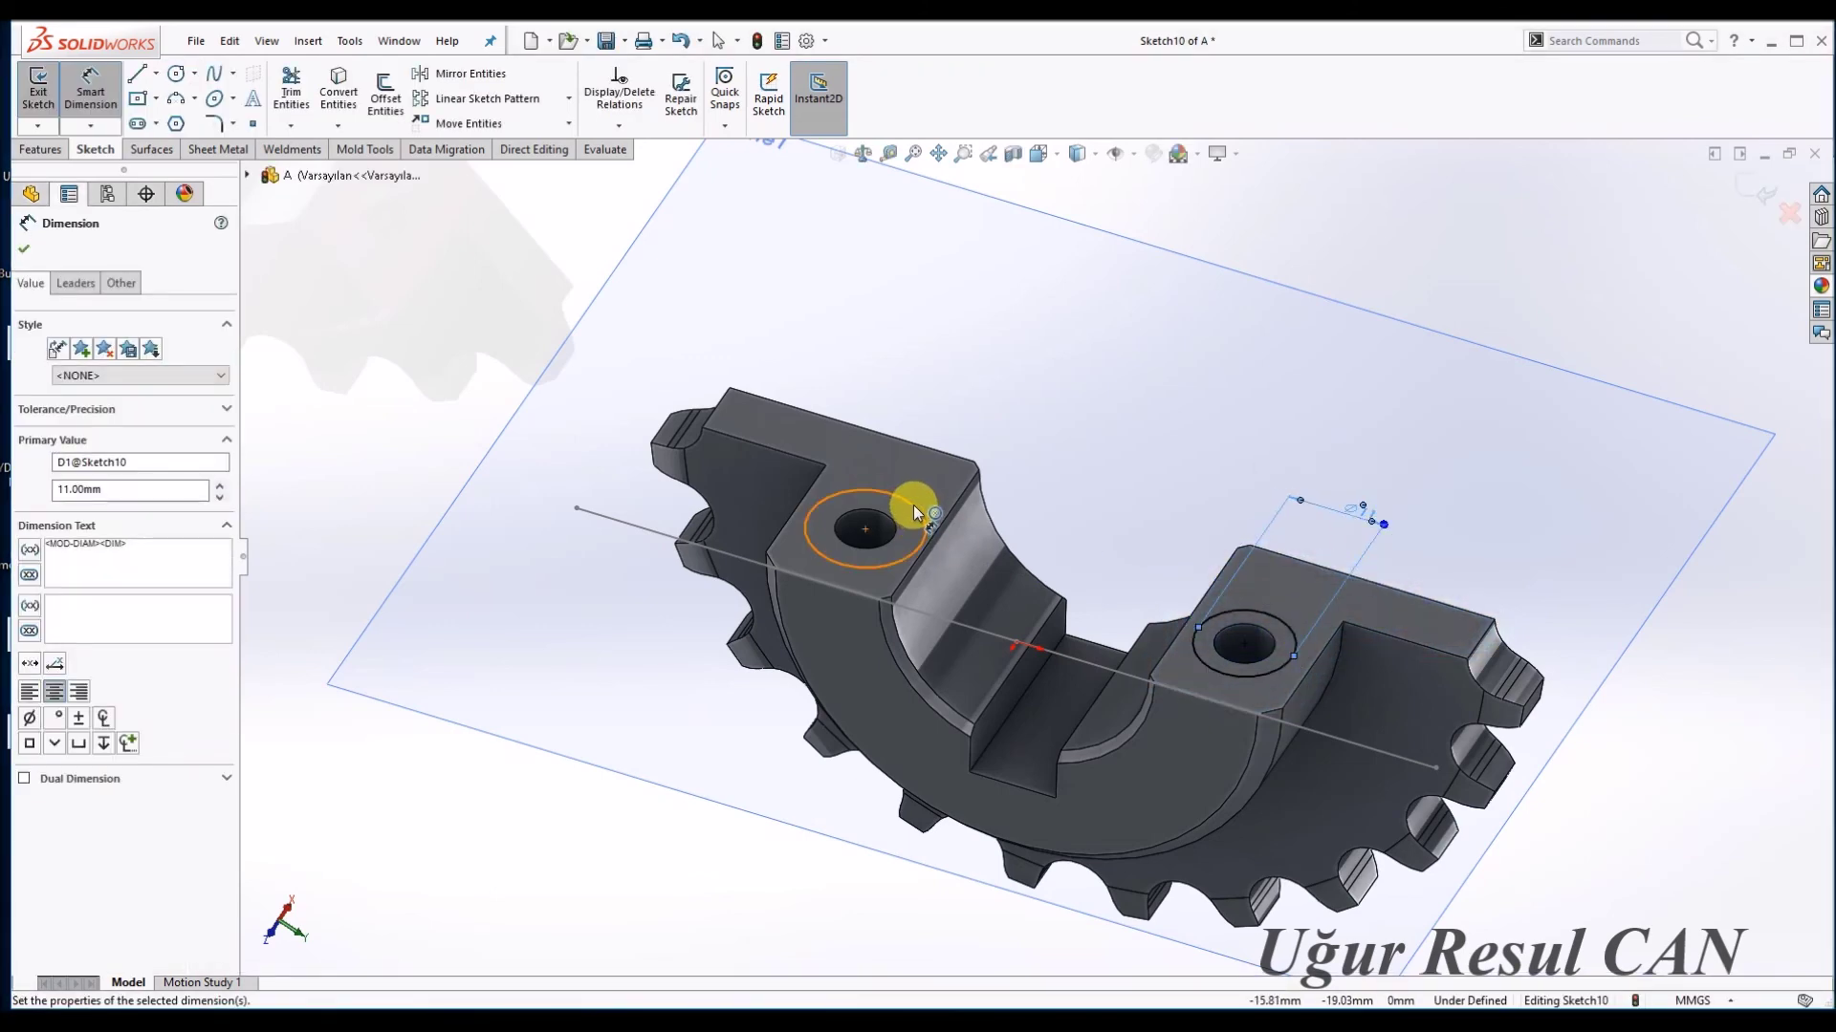
pyautogui.click(912, 505)
pyautogui.click(920, 472)
pyautogui.press('Return')
pyautogui.press('f')
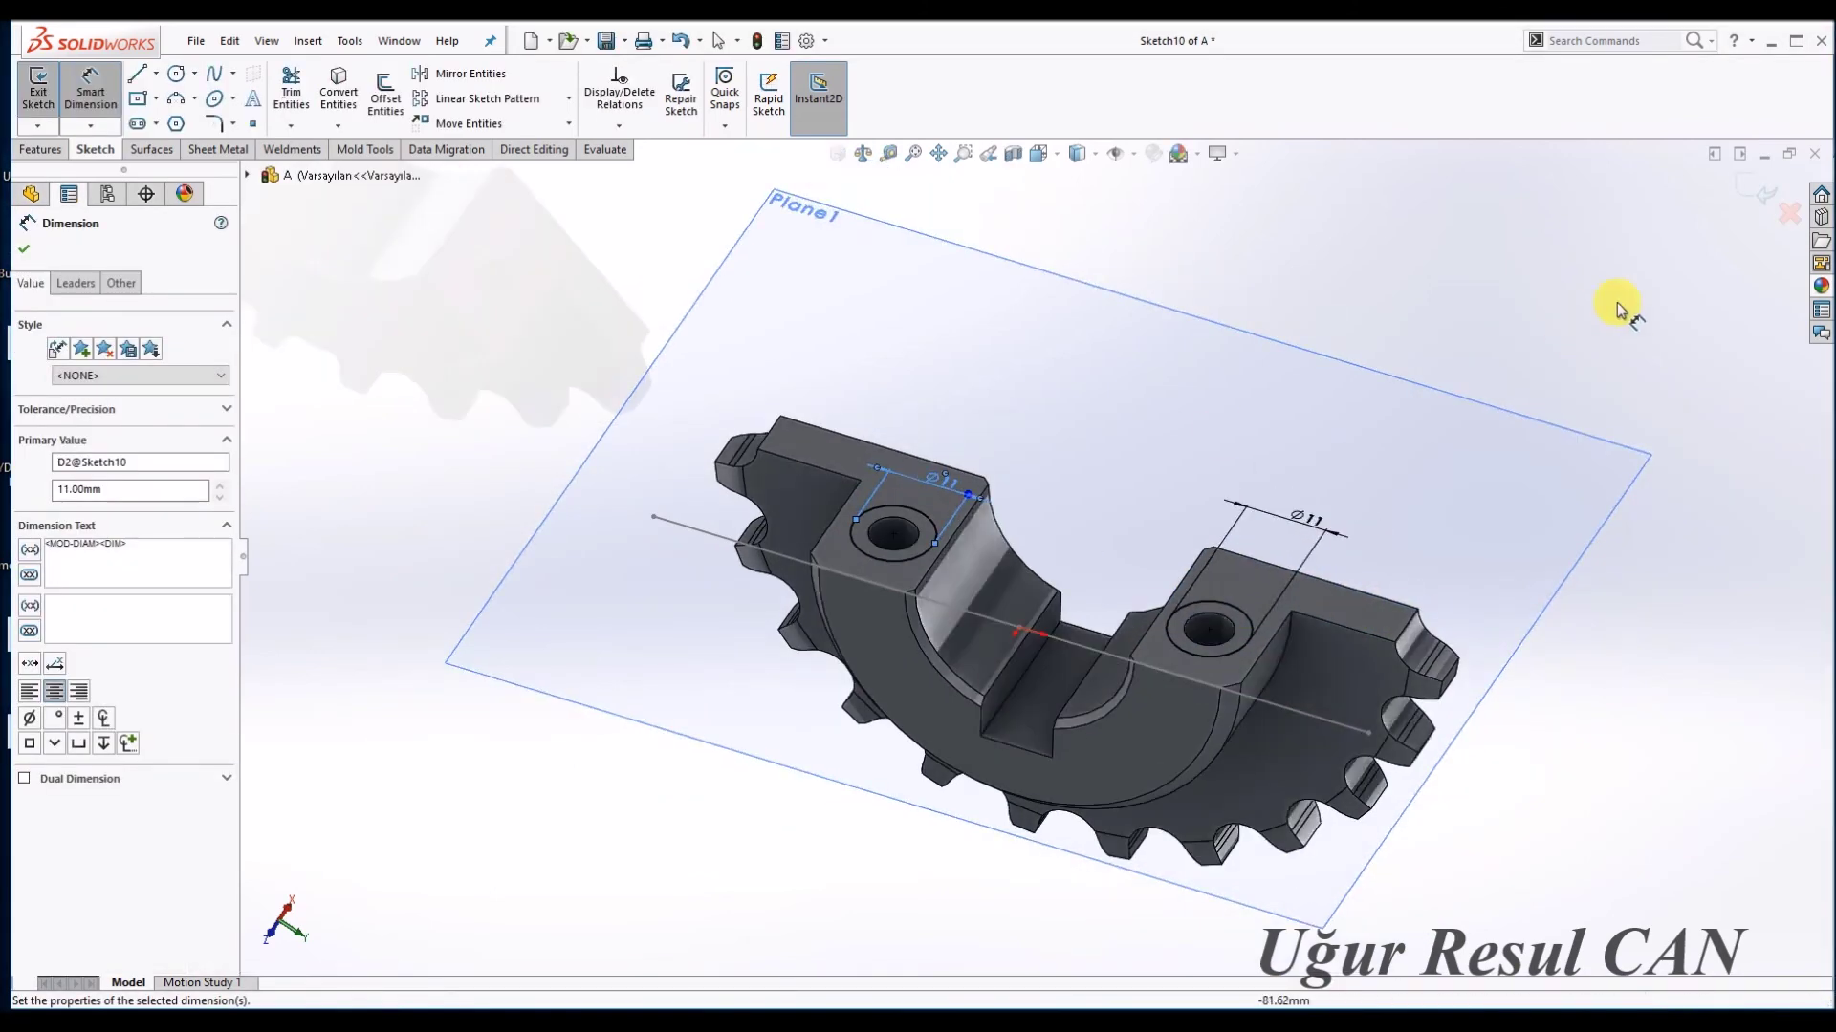
pyautogui.click(1762, 194)
pyautogui.moveTo(1229, 729)
pyautogui.mouseDown(button='middle')
pyautogui.moveTo(1016, 353)
pyautogui.moveTo(902, 344)
pyautogui.moveTo(885, 315)
pyautogui.mouseUp(button='middle')
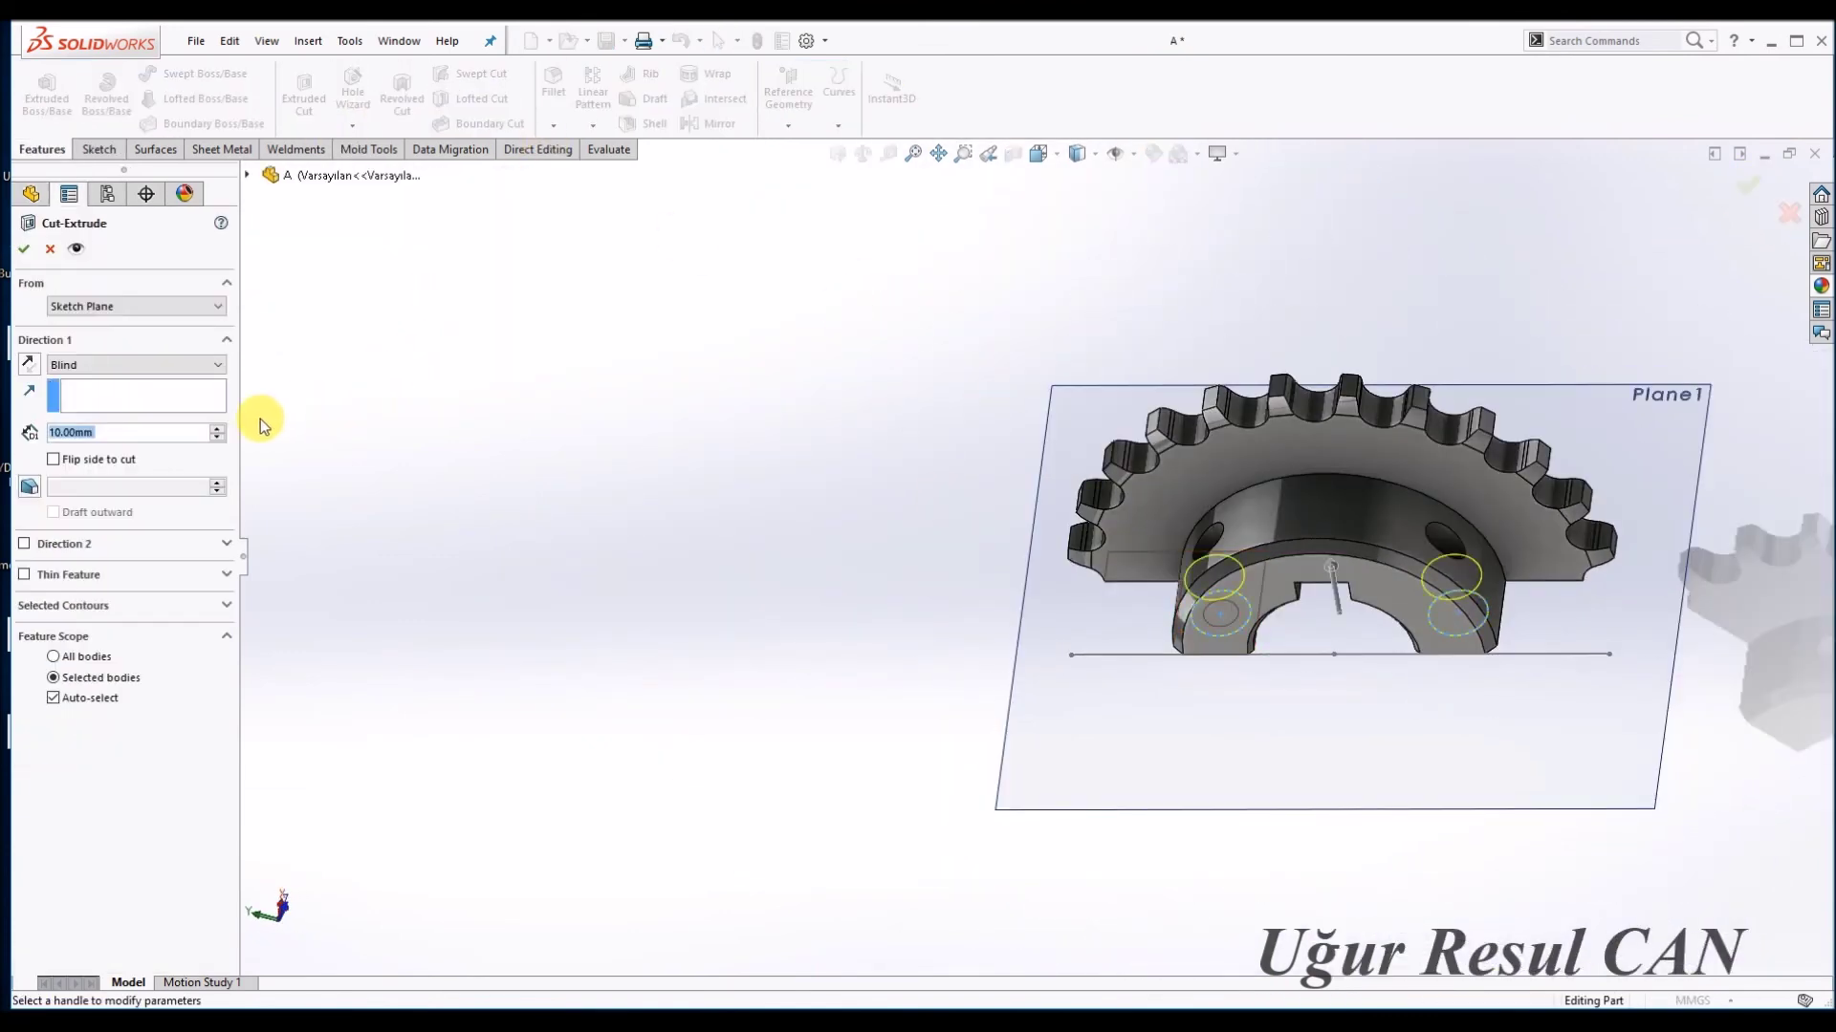
# Extrude-cut the Ø11 circles Blind 20 mm, starting from a reversed 10 mm offset.
pyautogui.click(133, 306)
pyautogui.click(120, 358)
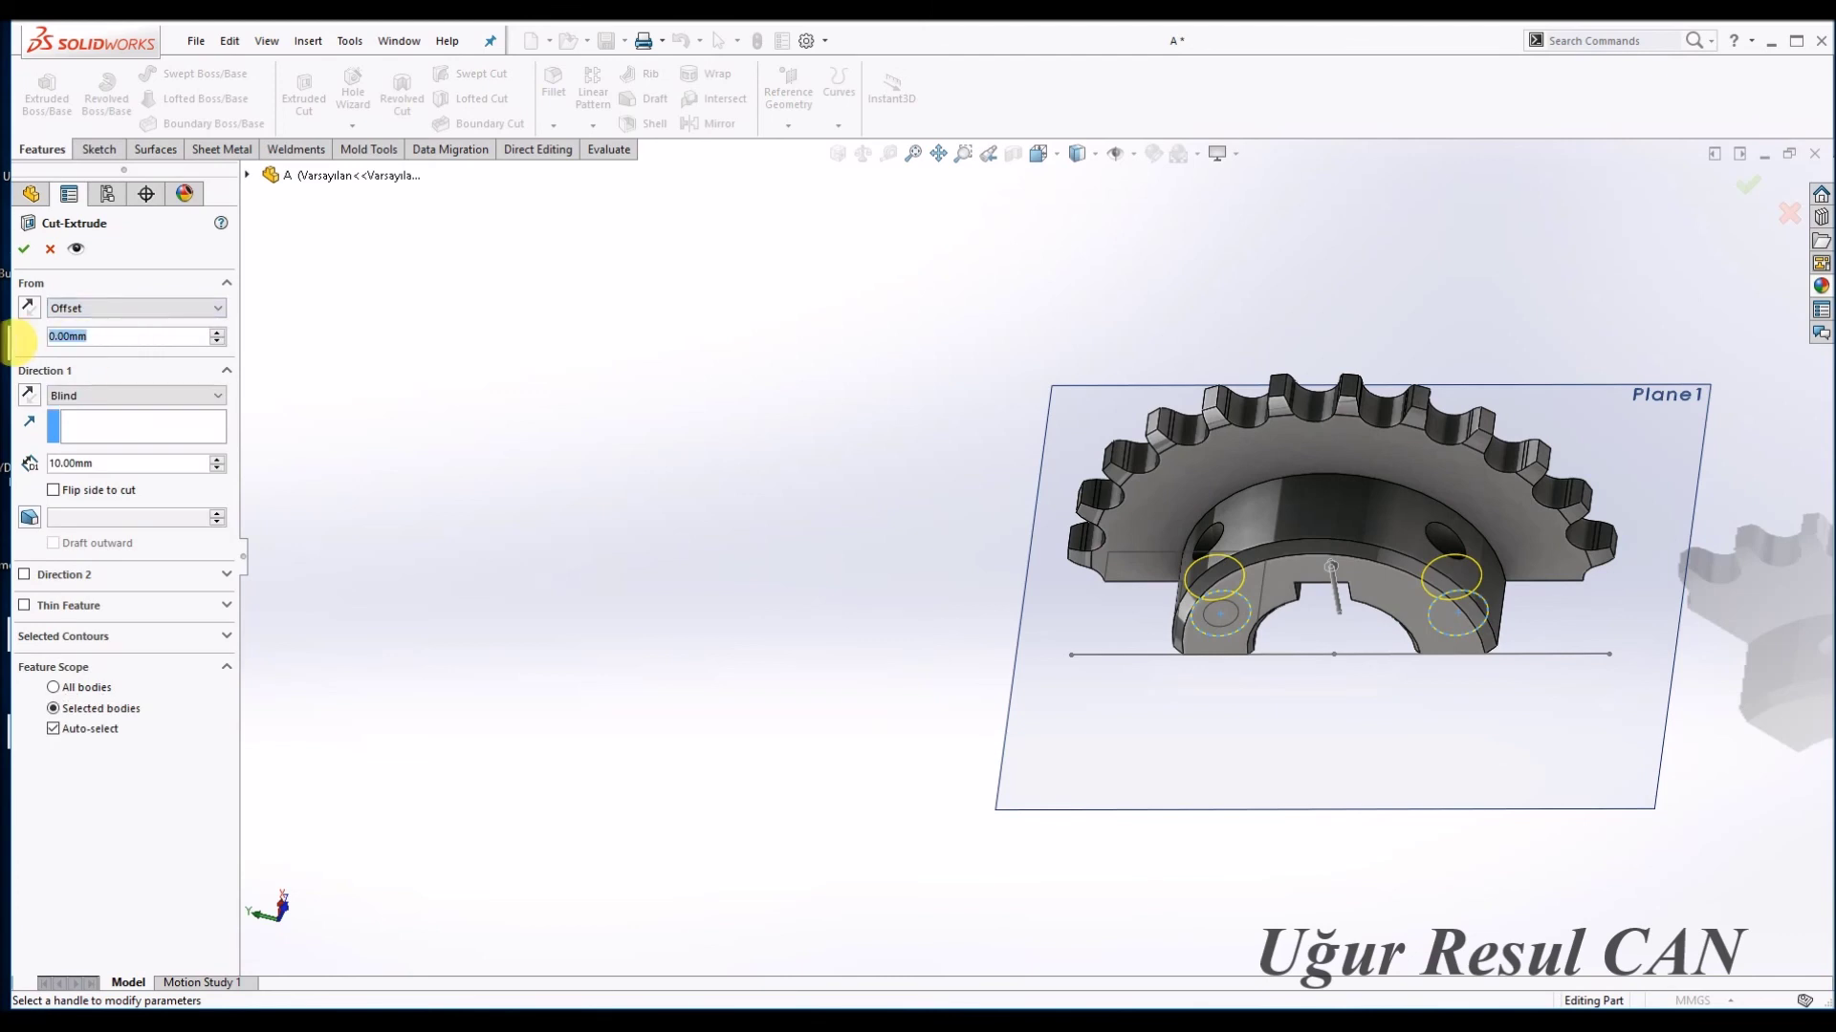
pyautogui.write('10')
pyautogui.press('Return')
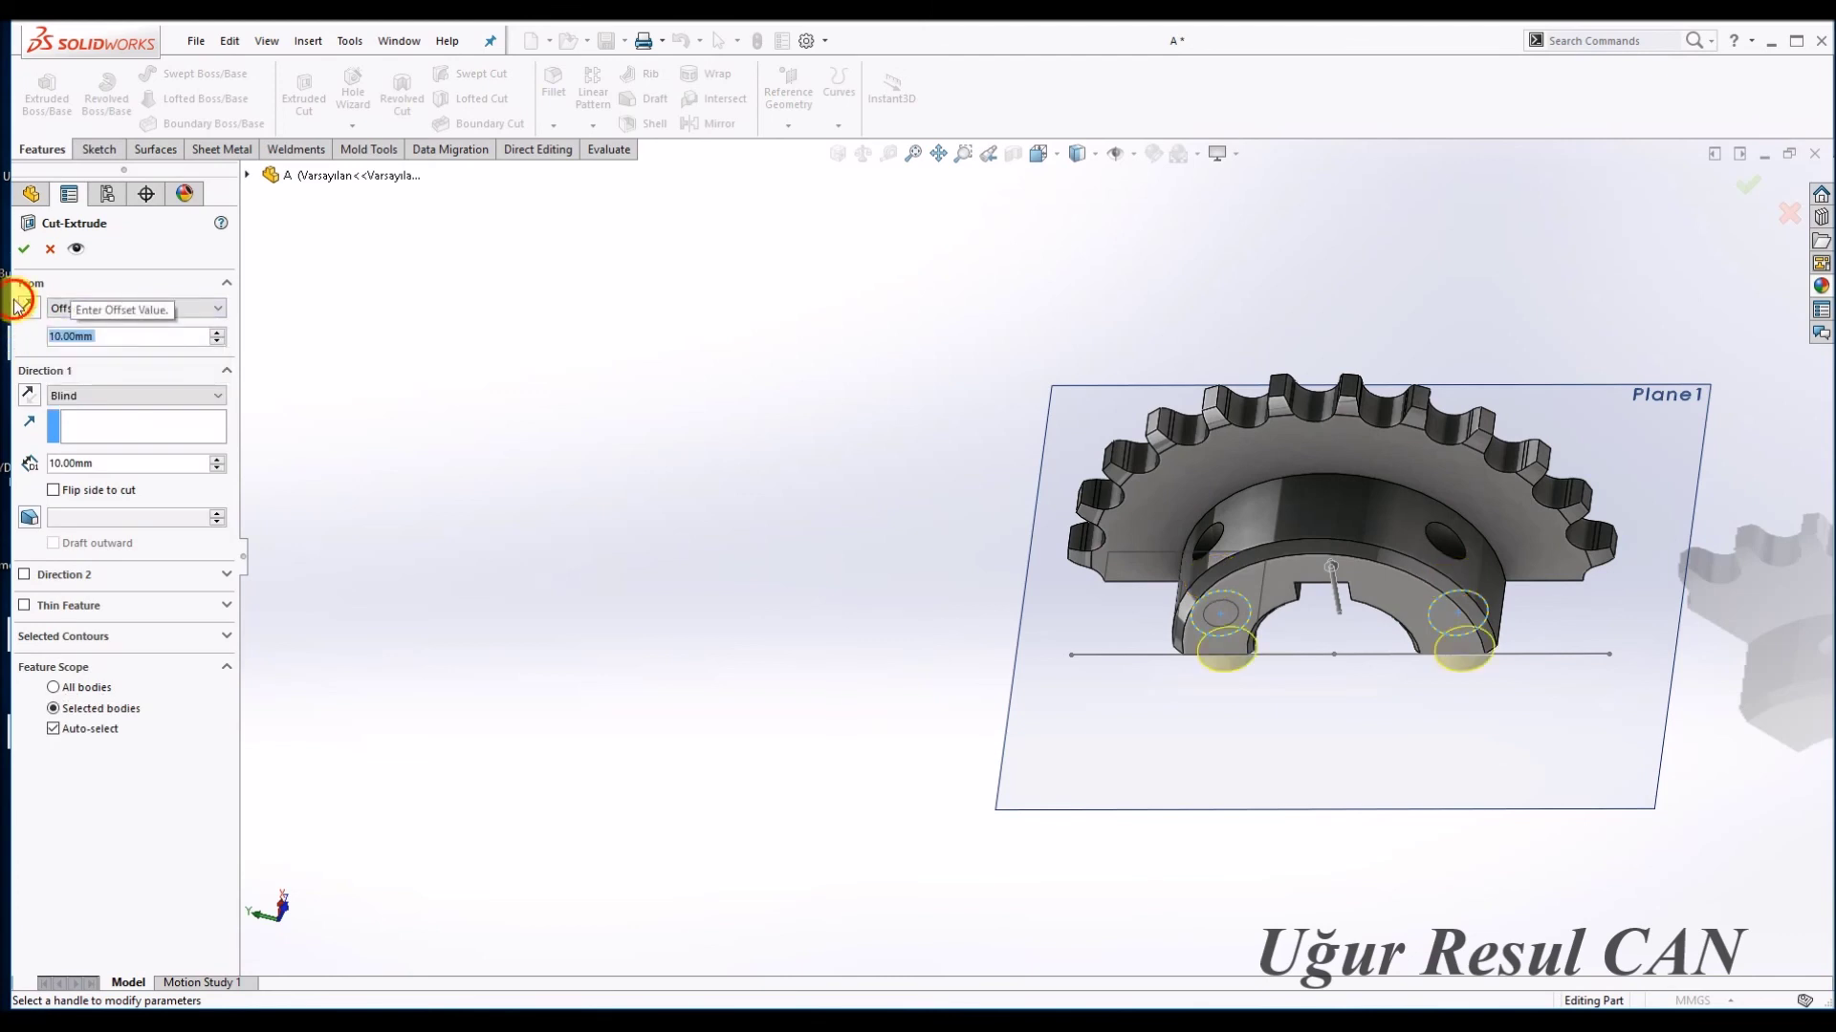
pyautogui.click(29, 309)
pyautogui.click(218, 459)
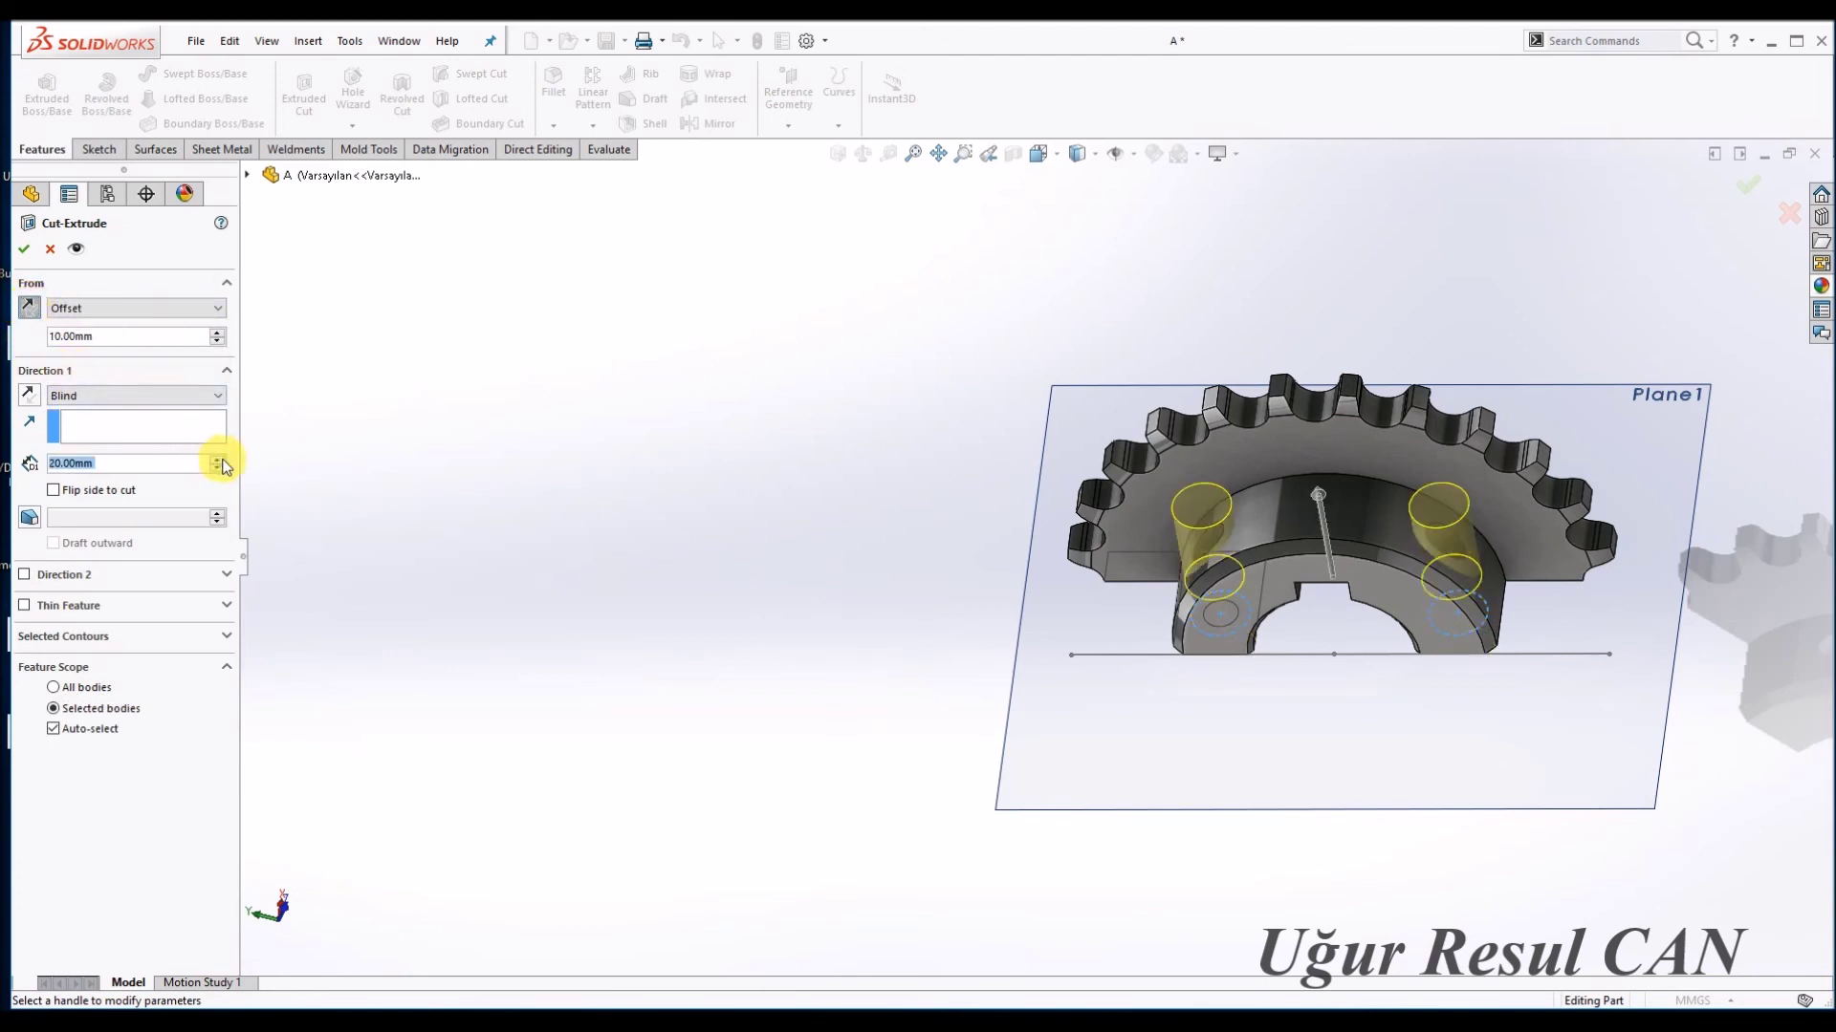
pyautogui.press('Return')
pyautogui.moveTo(1260, 545); pyautogui.dragTo(1231, 547, button='middle')
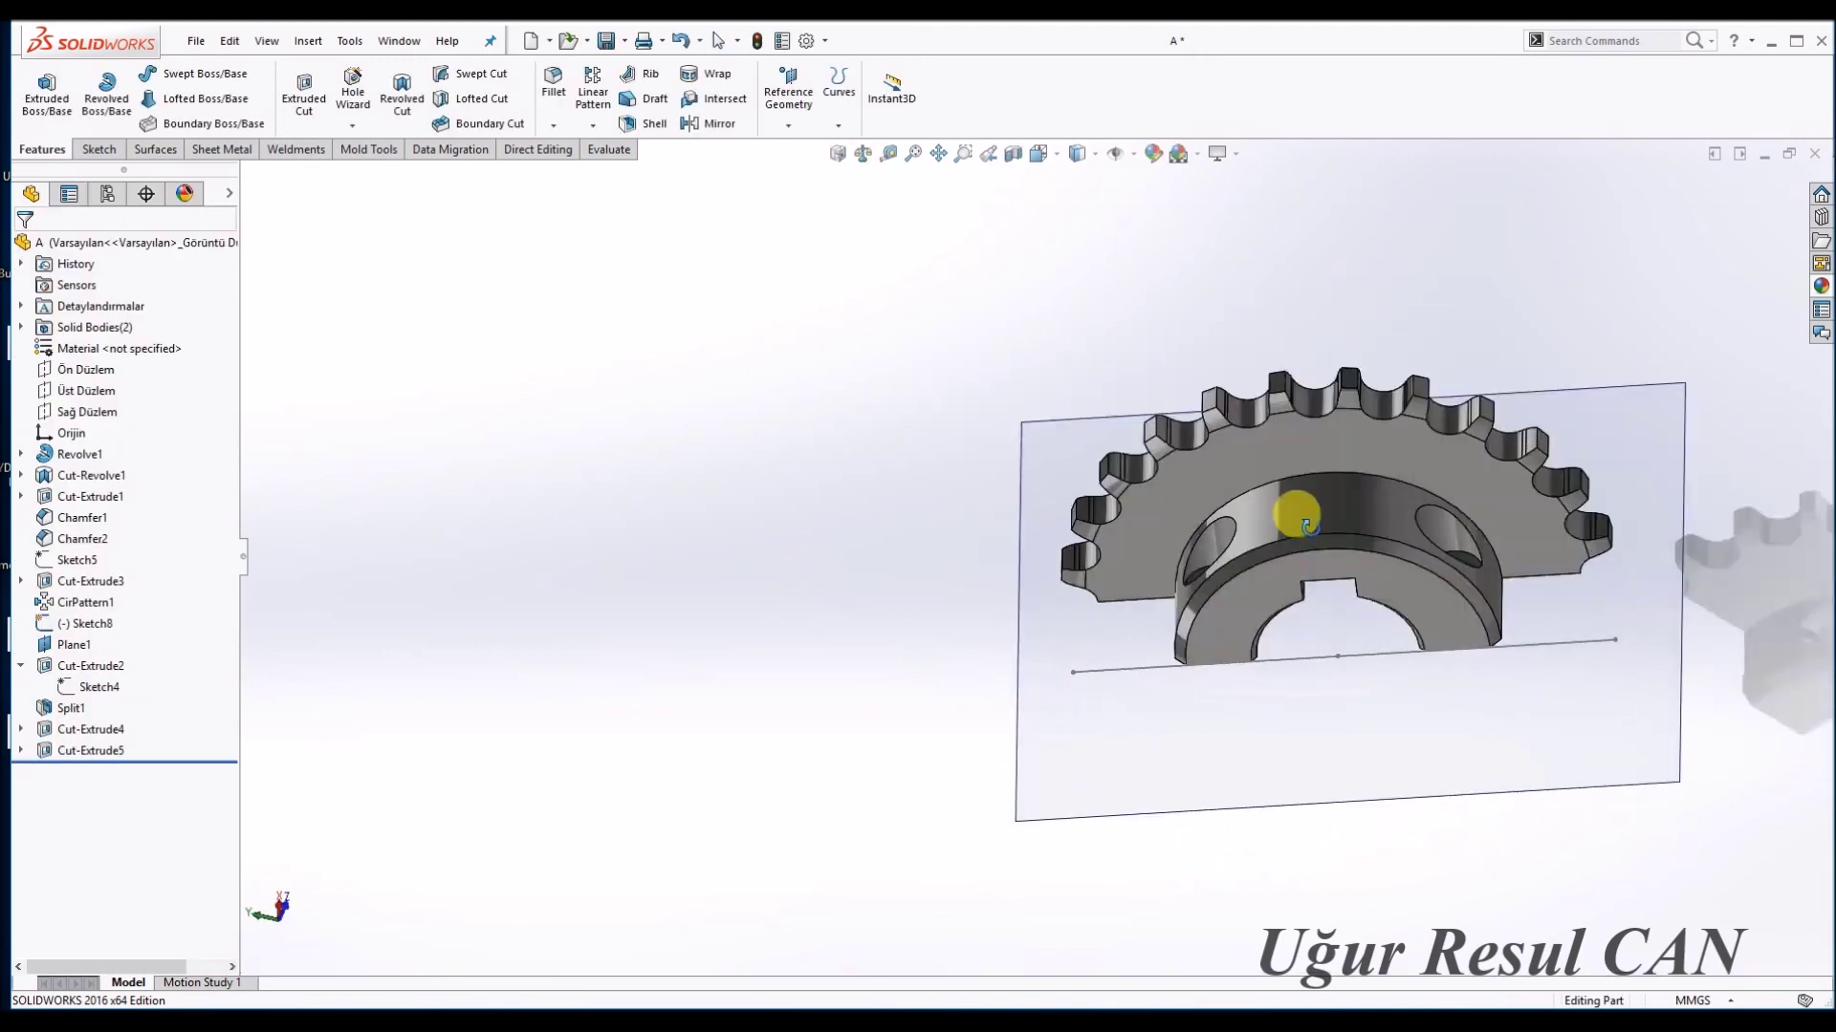
# Hide Plane1 and the Sketch8 guide line.
pyautogui.click(1614, 473)
pyautogui.click(1677, 431)
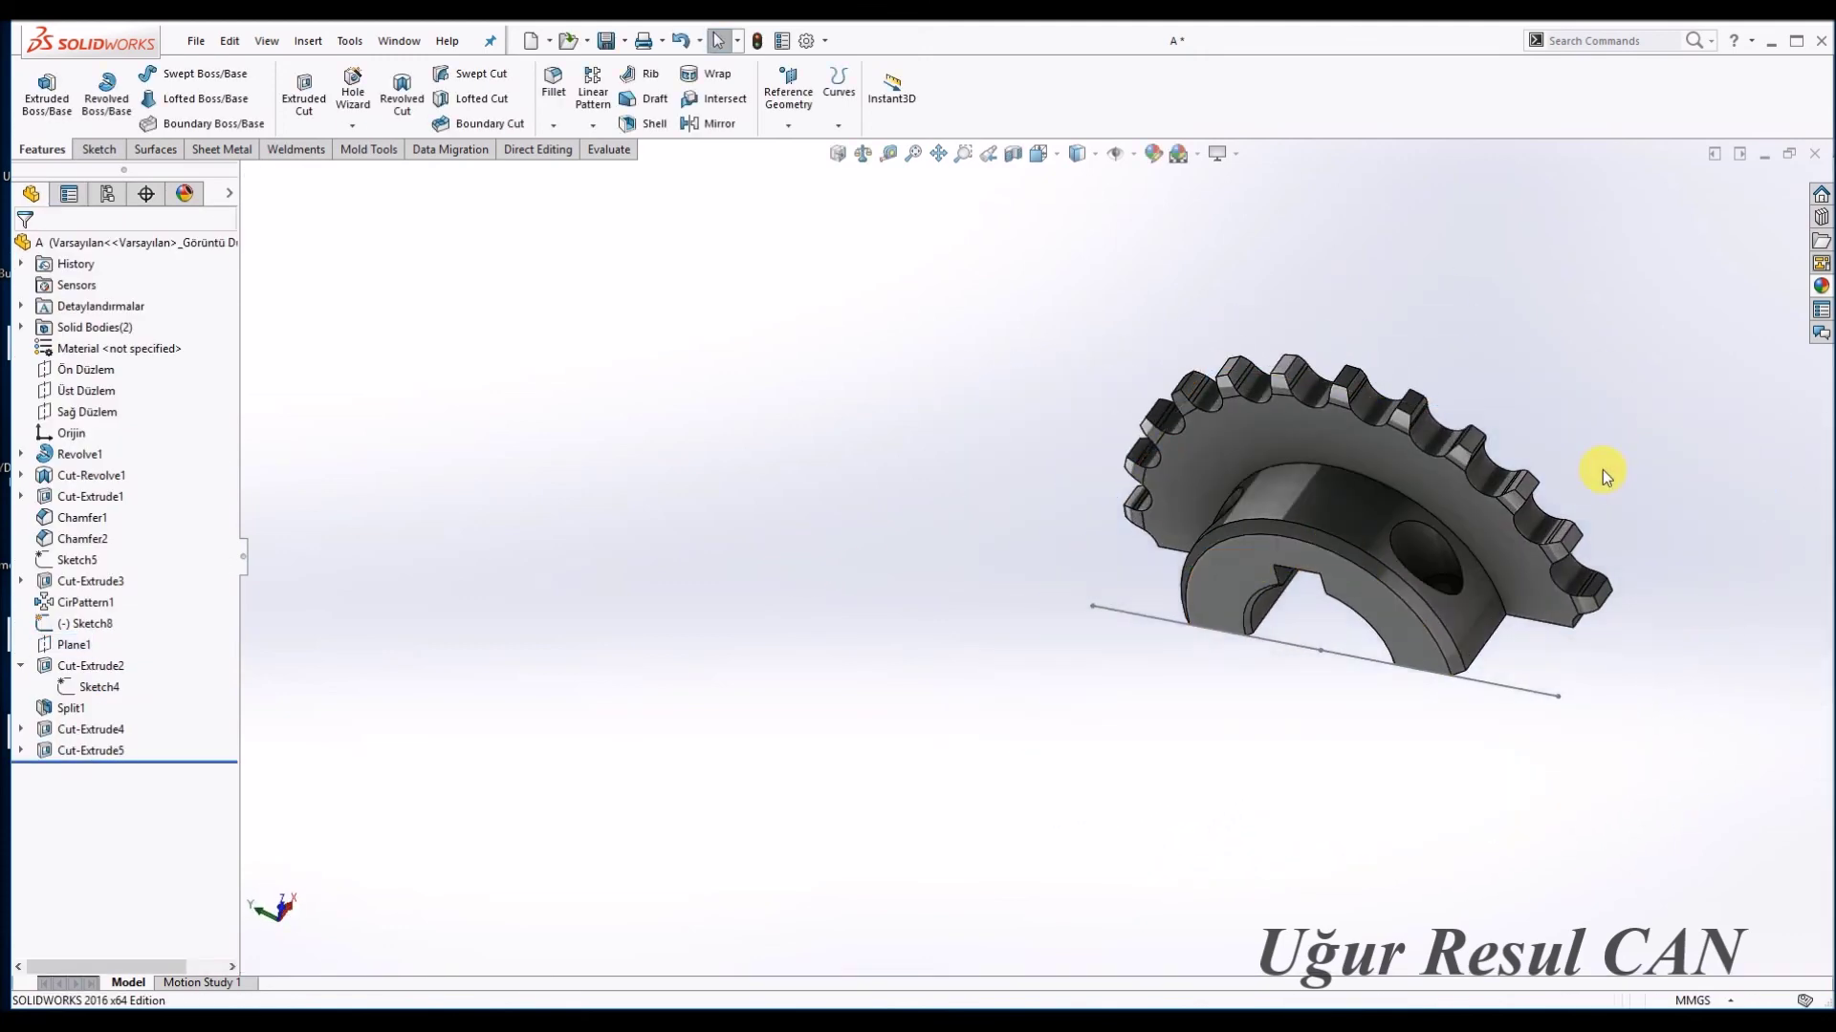
pyautogui.moveTo(1329, 573); pyautogui.dragTo(1293, 580, button='middle')
pyautogui.click(1286, 649)
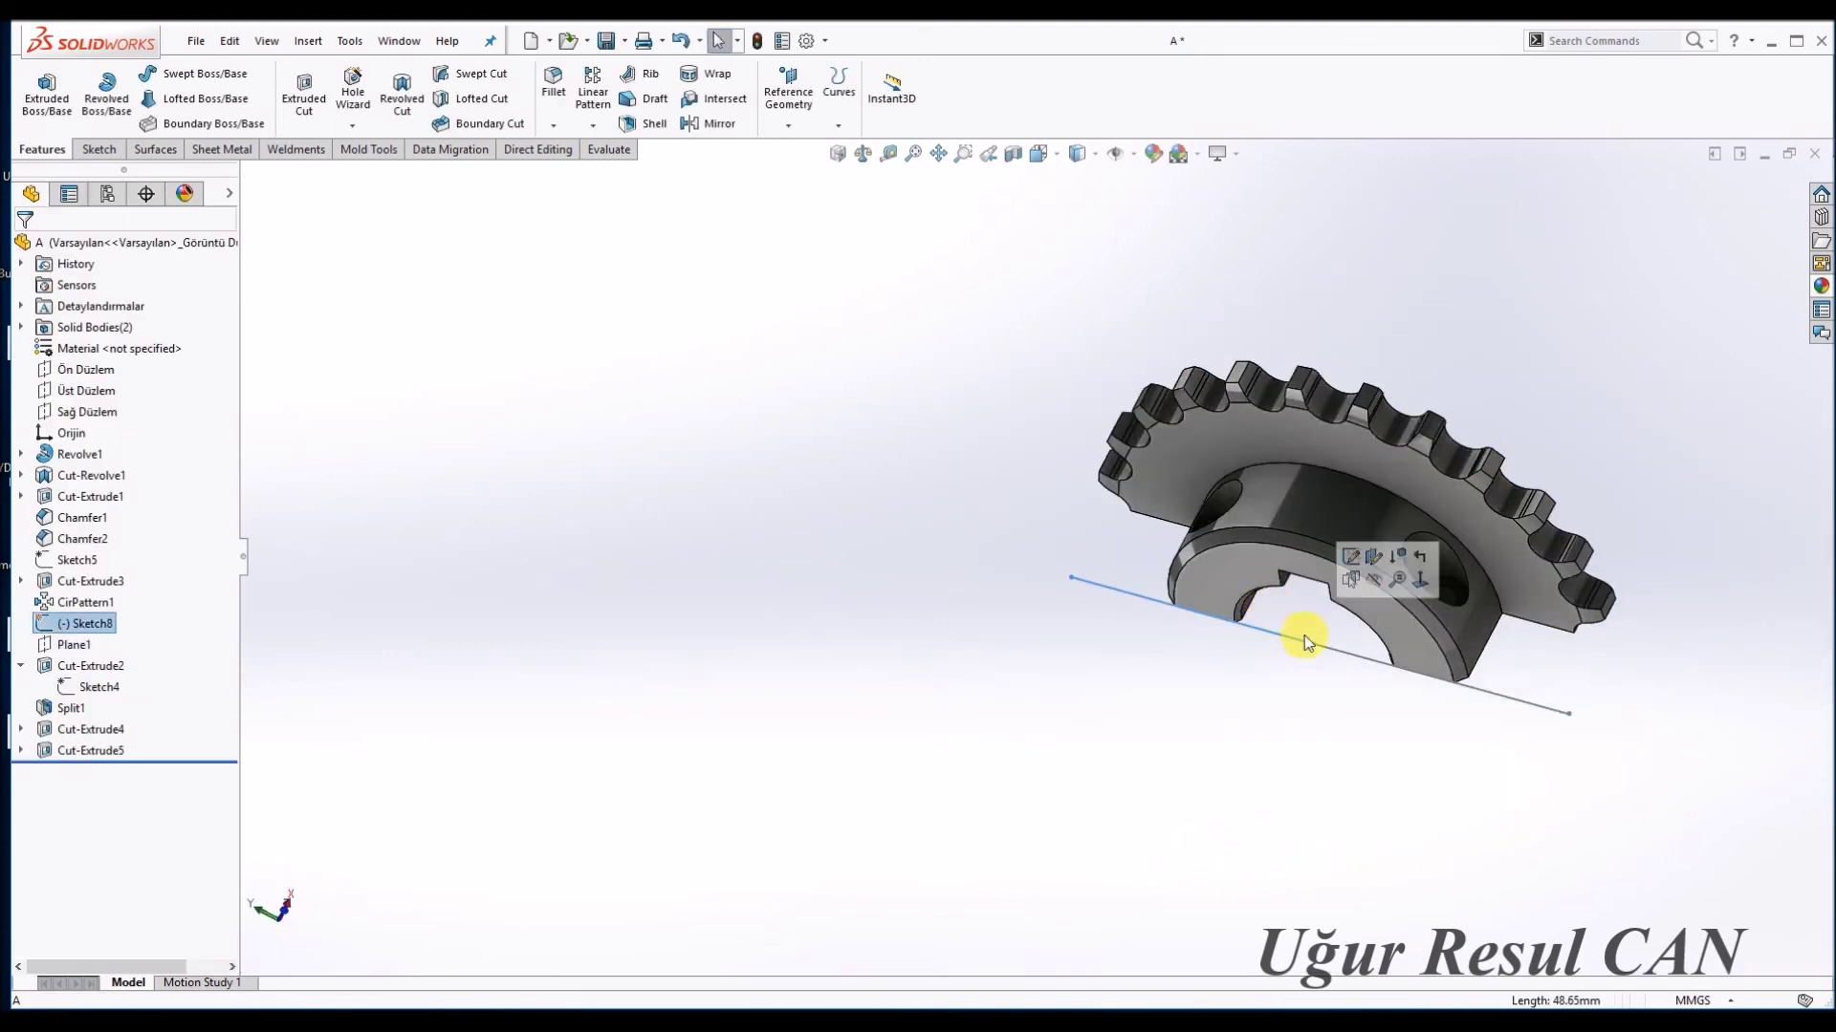
pyautogui.click(1385, 572)
# Show the hidden body Split1[1] again and turn the view to face the hub.
pyautogui.click(21, 328)
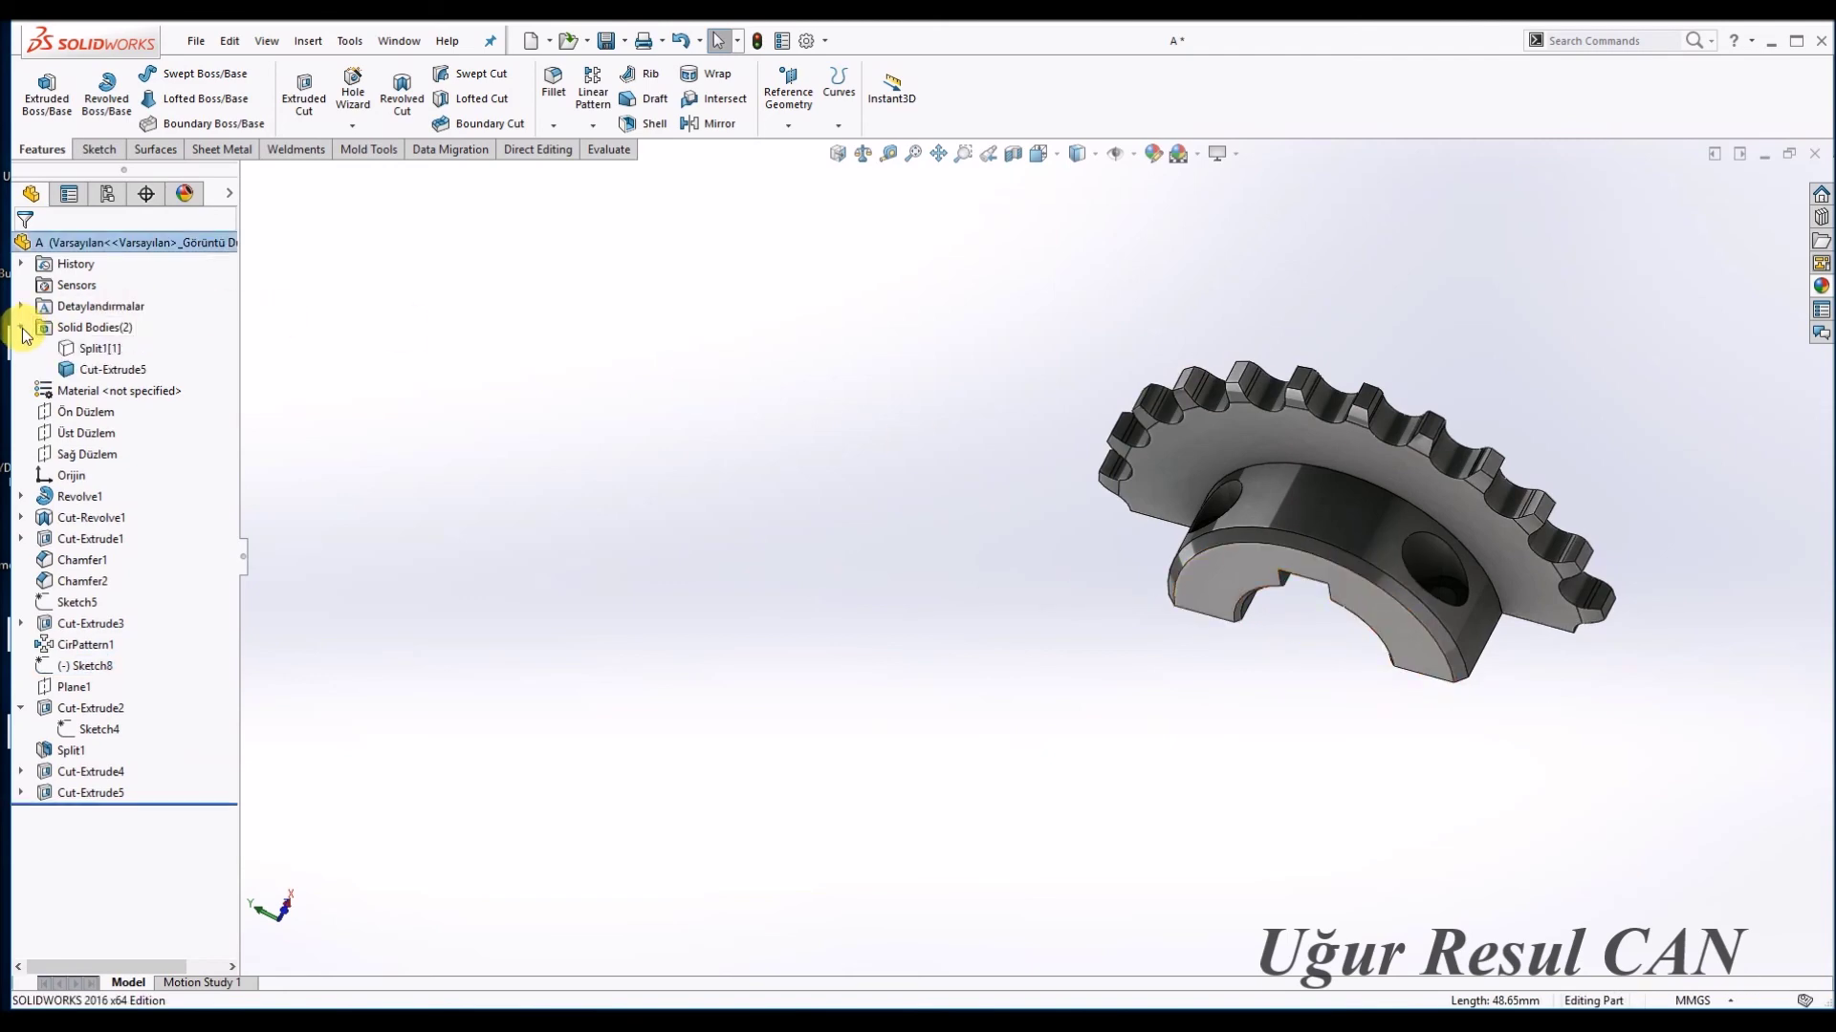
pyautogui.click(100, 348)
pyautogui.click(115, 315)
pyautogui.moveTo(1303, 574)
pyautogui.mouseDown(button='middle')
pyautogui.moveTo(1425, 521)
pyautogui.moveTo(1320, 688)
pyautogui.moveTo(1212, 520)
pyautogui.mouseUp(button='middle')
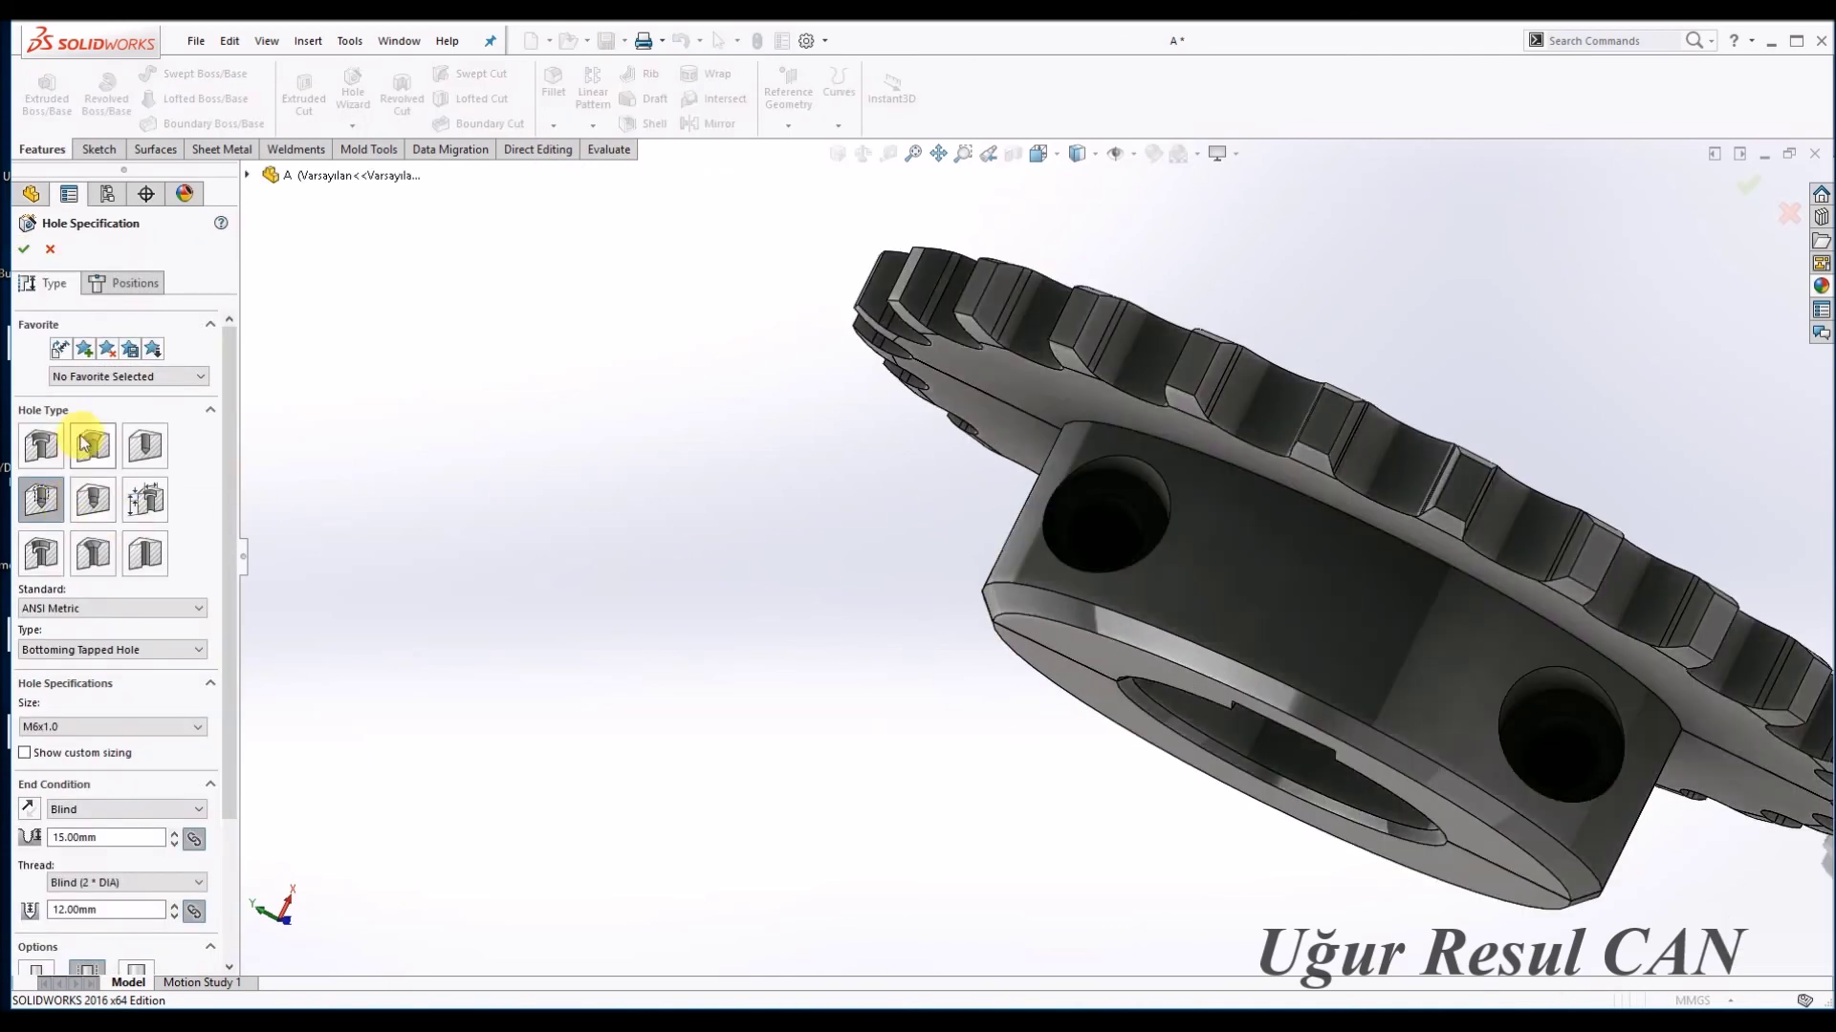
# Place two tapped-hole points on the sprocket face near the clamp holes.
pyautogui.click(126, 288)
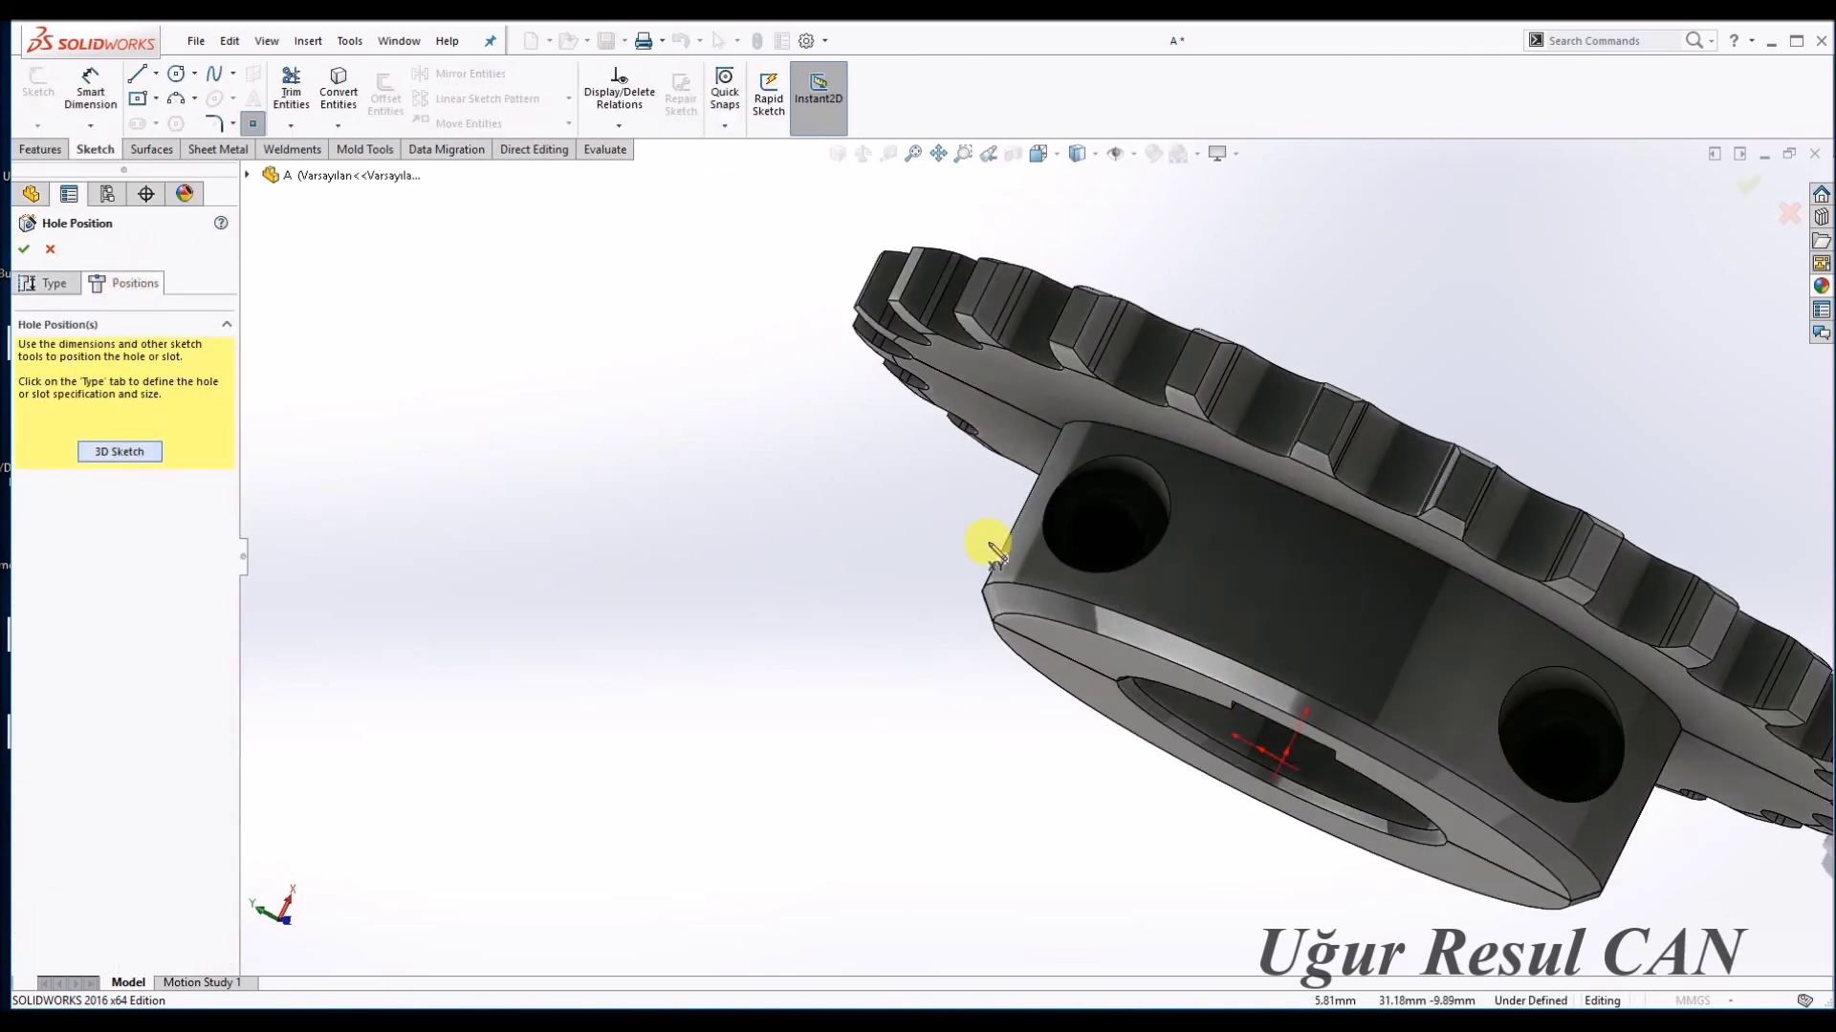
pyautogui.scroll(-5, 1100, 564)
pyautogui.click(1202, 528)
pyautogui.scroll(3, 1339, 621)
pyautogui.scroll(-1, 1463, 731)
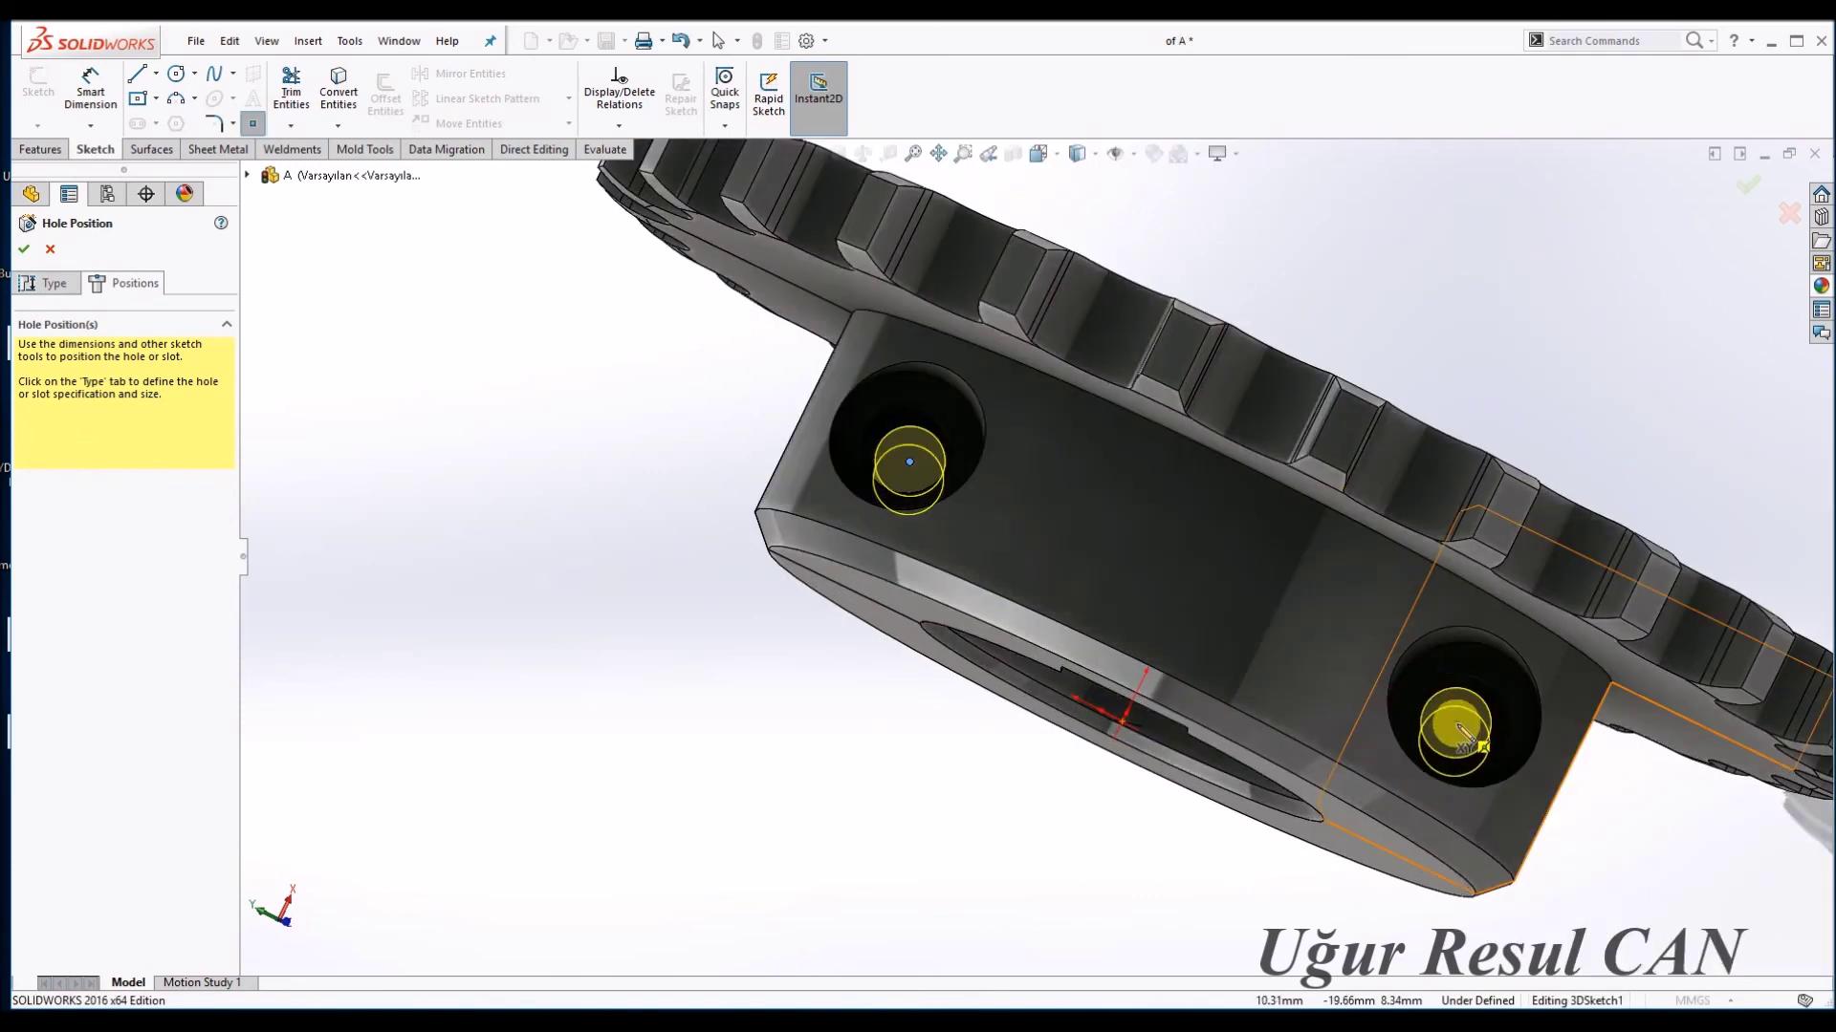
pyautogui.click(1460, 721)
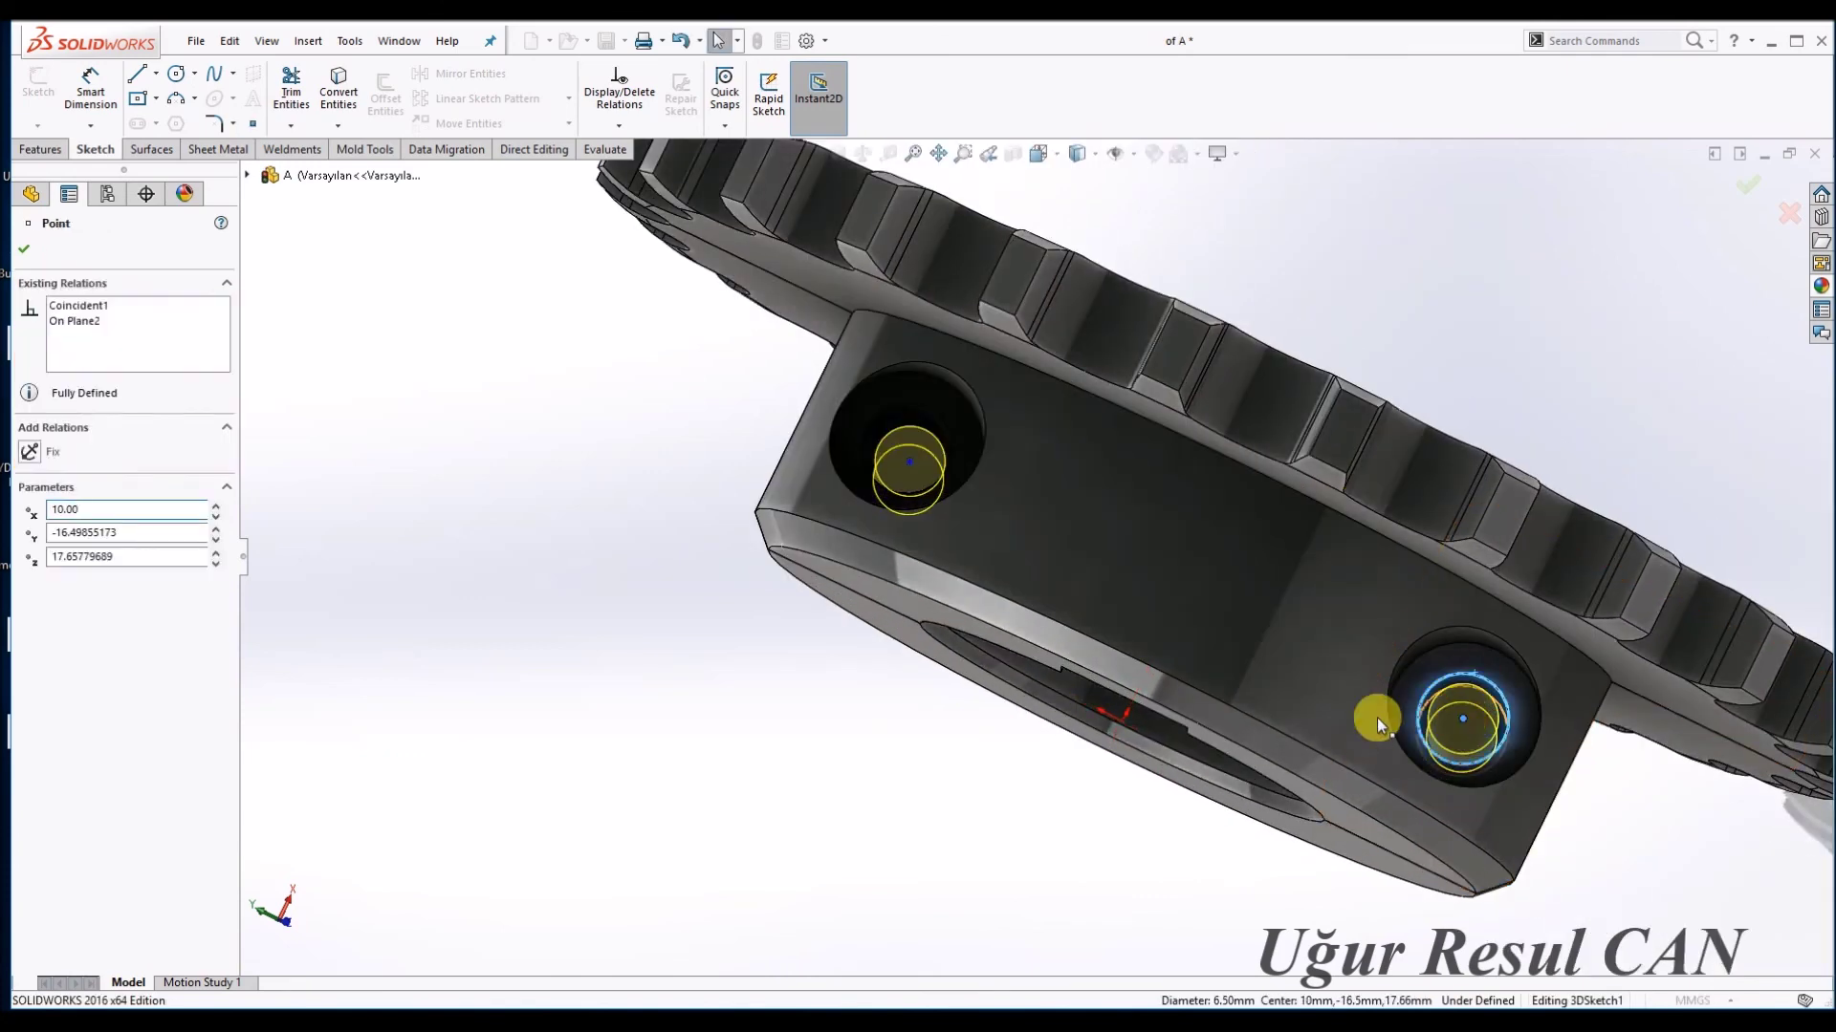
# Make each hole point concentric with its clamp hole edge.
pyautogui.keyDown('ctrl'); pyautogui.click(1384, 717); pyautogui.keyUp('ctrl')
pyautogui.click(67, 559)
pyautogui.moveTo(1294, 647)
pyautogui.mouseDown(button='middle')
pyautogui.moveTo(1281, 498)
pyautogui.moveTo(851, 587)
pyautogui.mouseUp(button='middle')
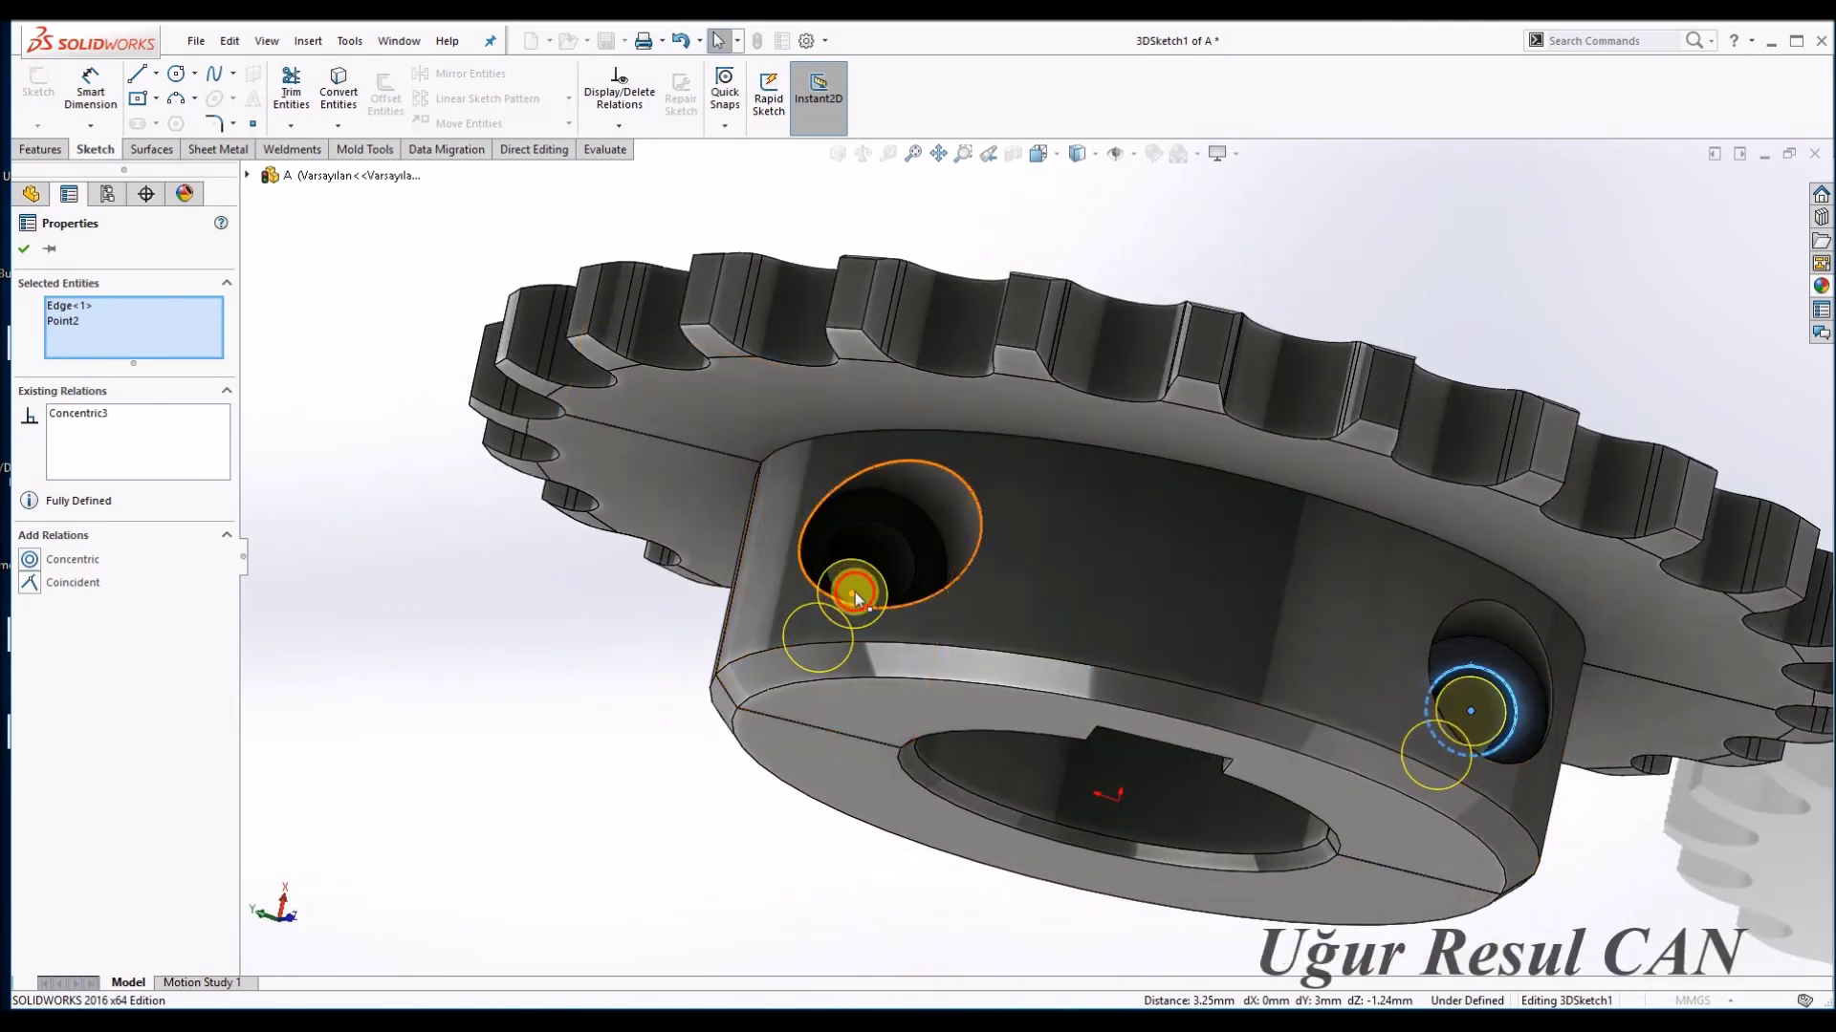
pyautogui.keyDown('ctrl'); pyautogui.click(855, 593); pyautogui.keyUp('ctrl')
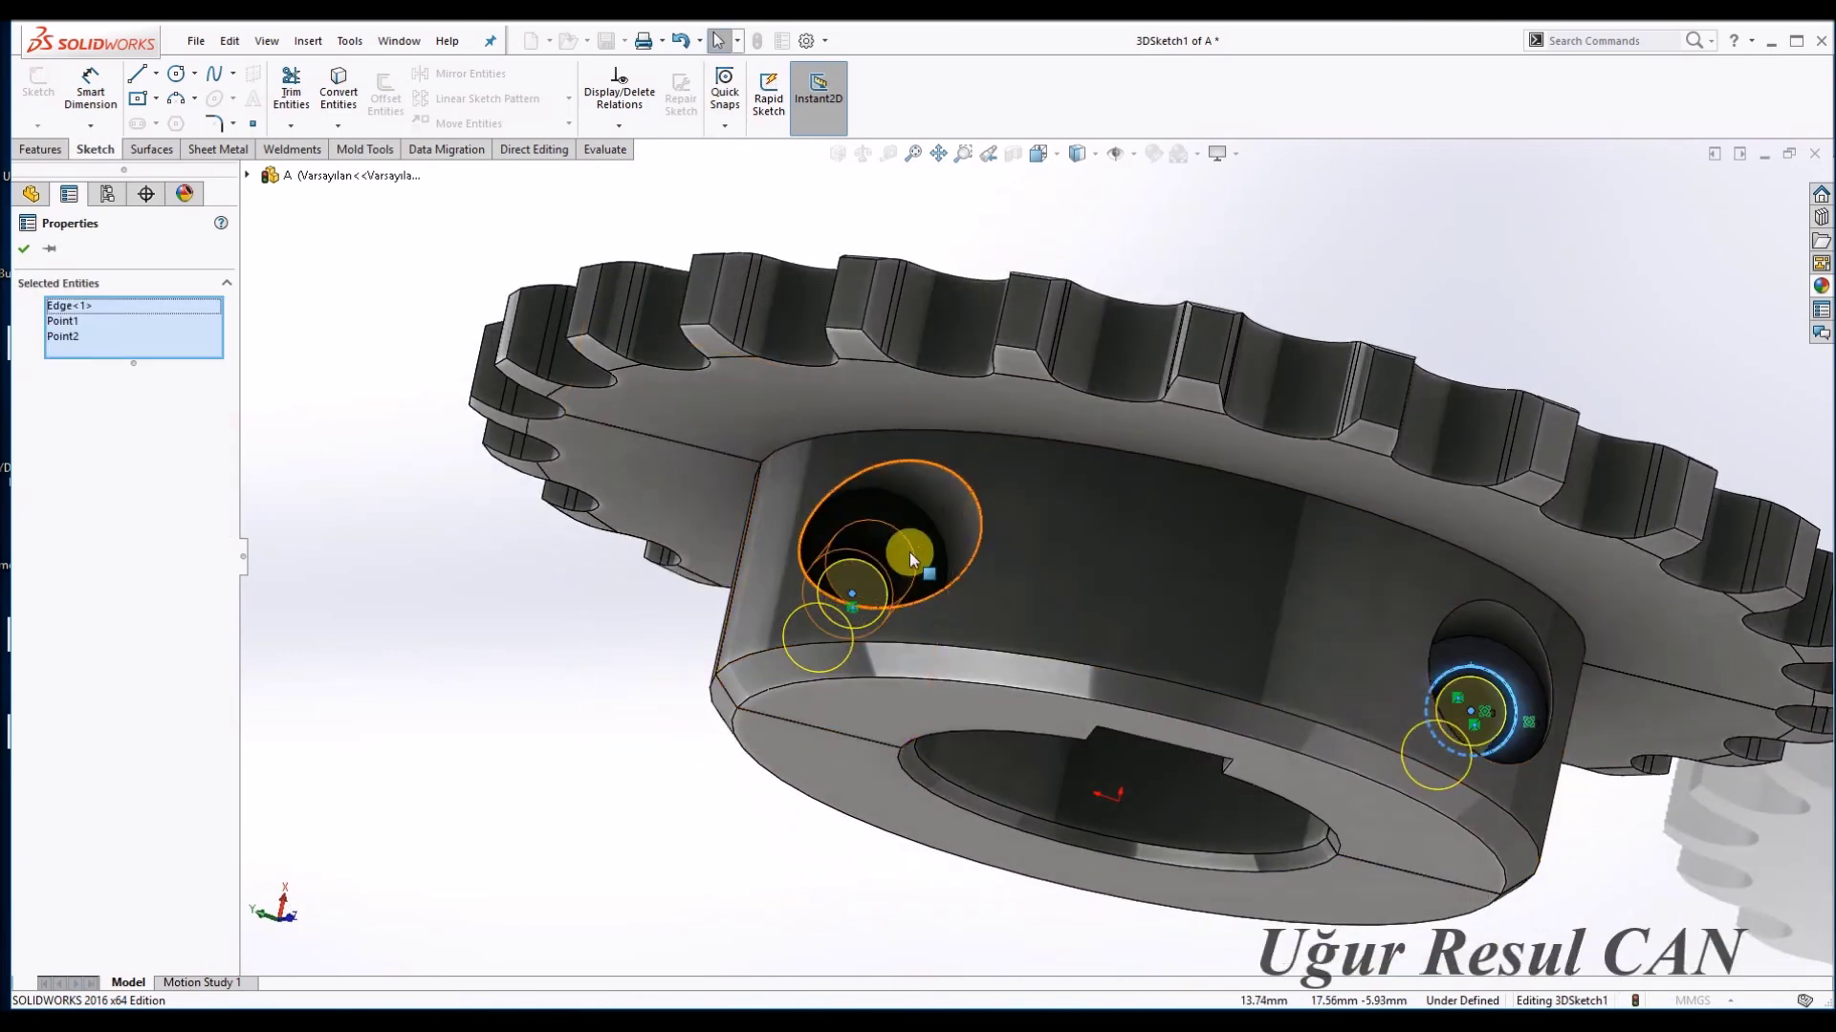
pyautogui.click(848, 590)
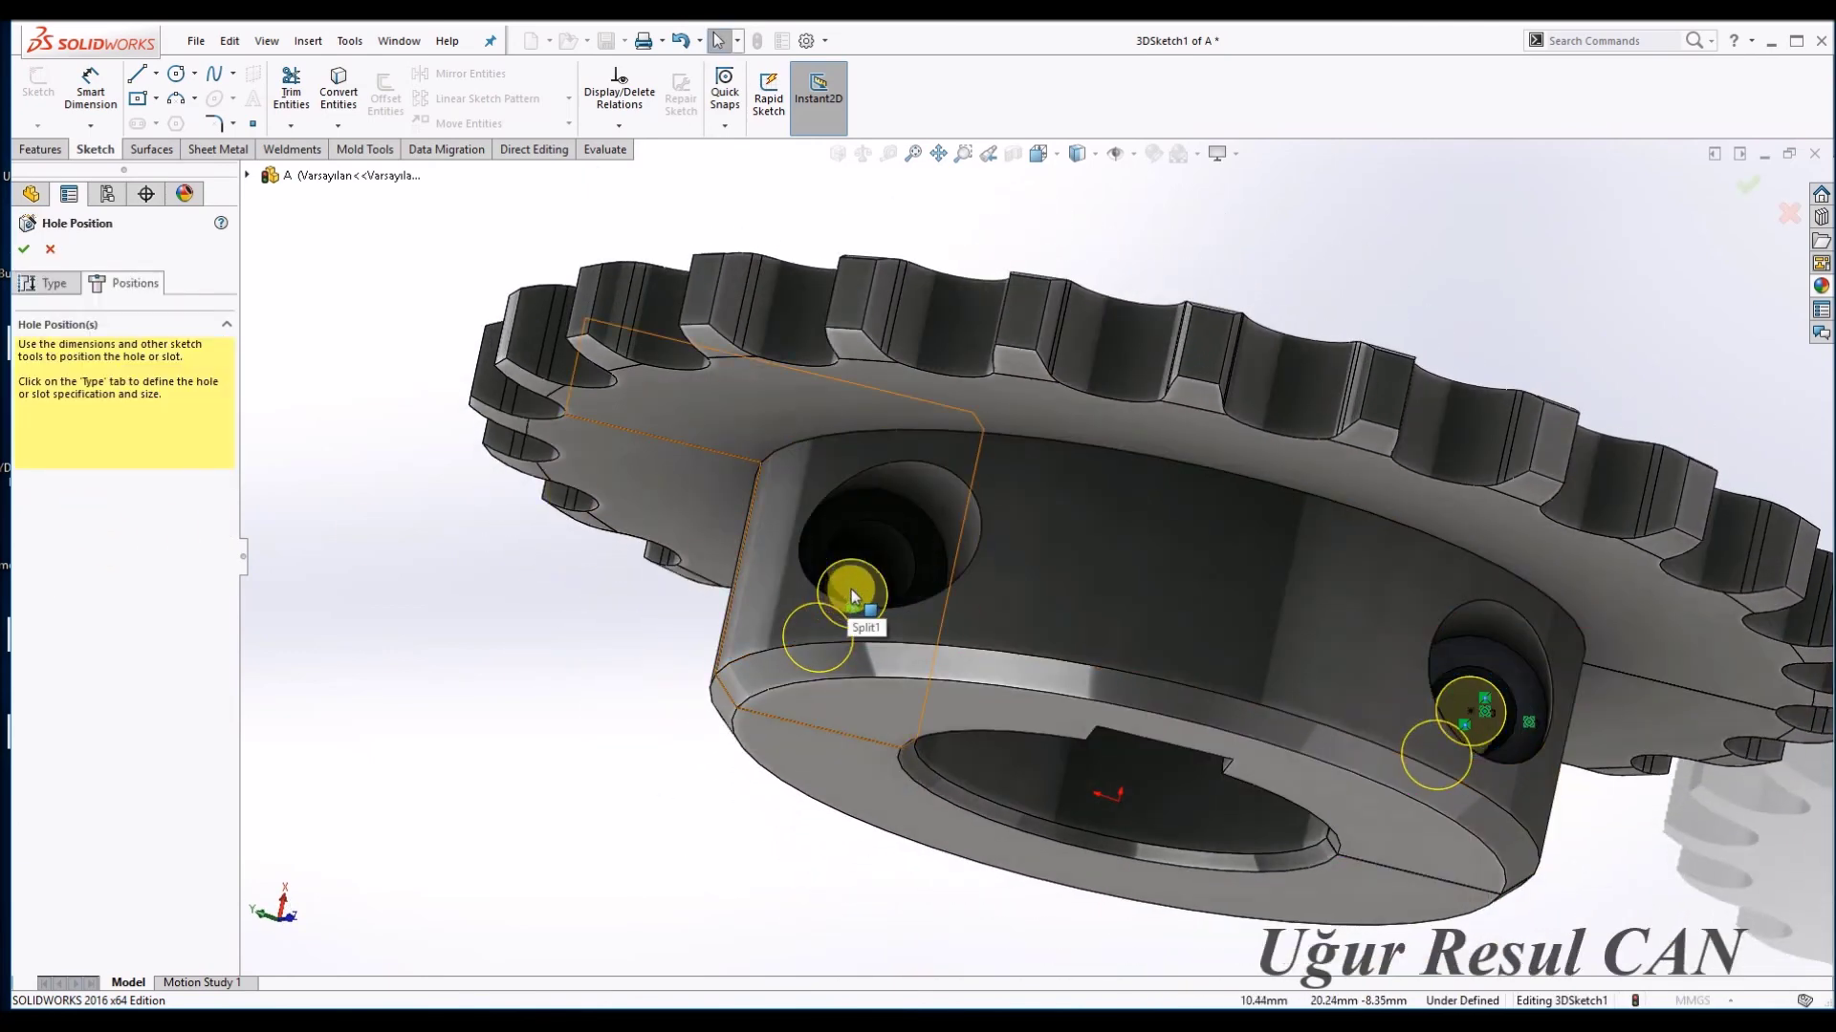
pyautogui.keyDown('ctrl'); pyautogui.click(908, 588); pyautogui.keyUp('ctrl')
pyautogui.click(73, 559)
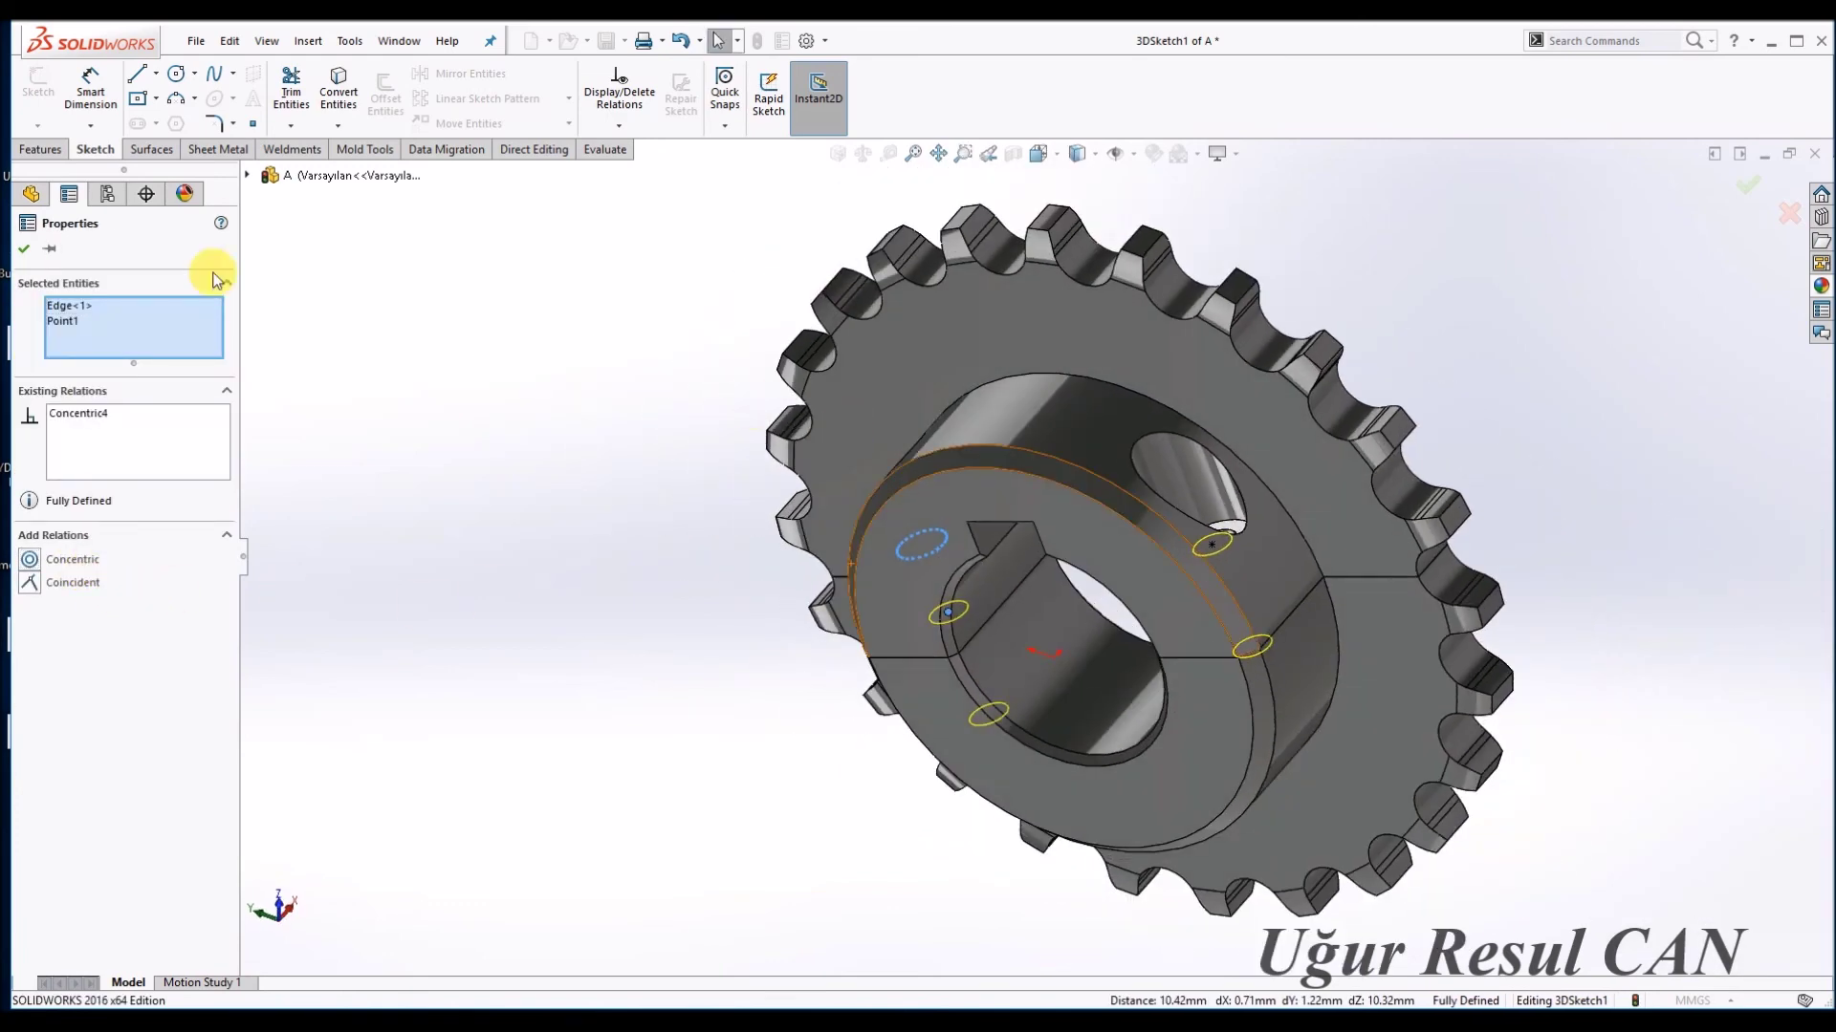
pyautogui.click(24, 250)
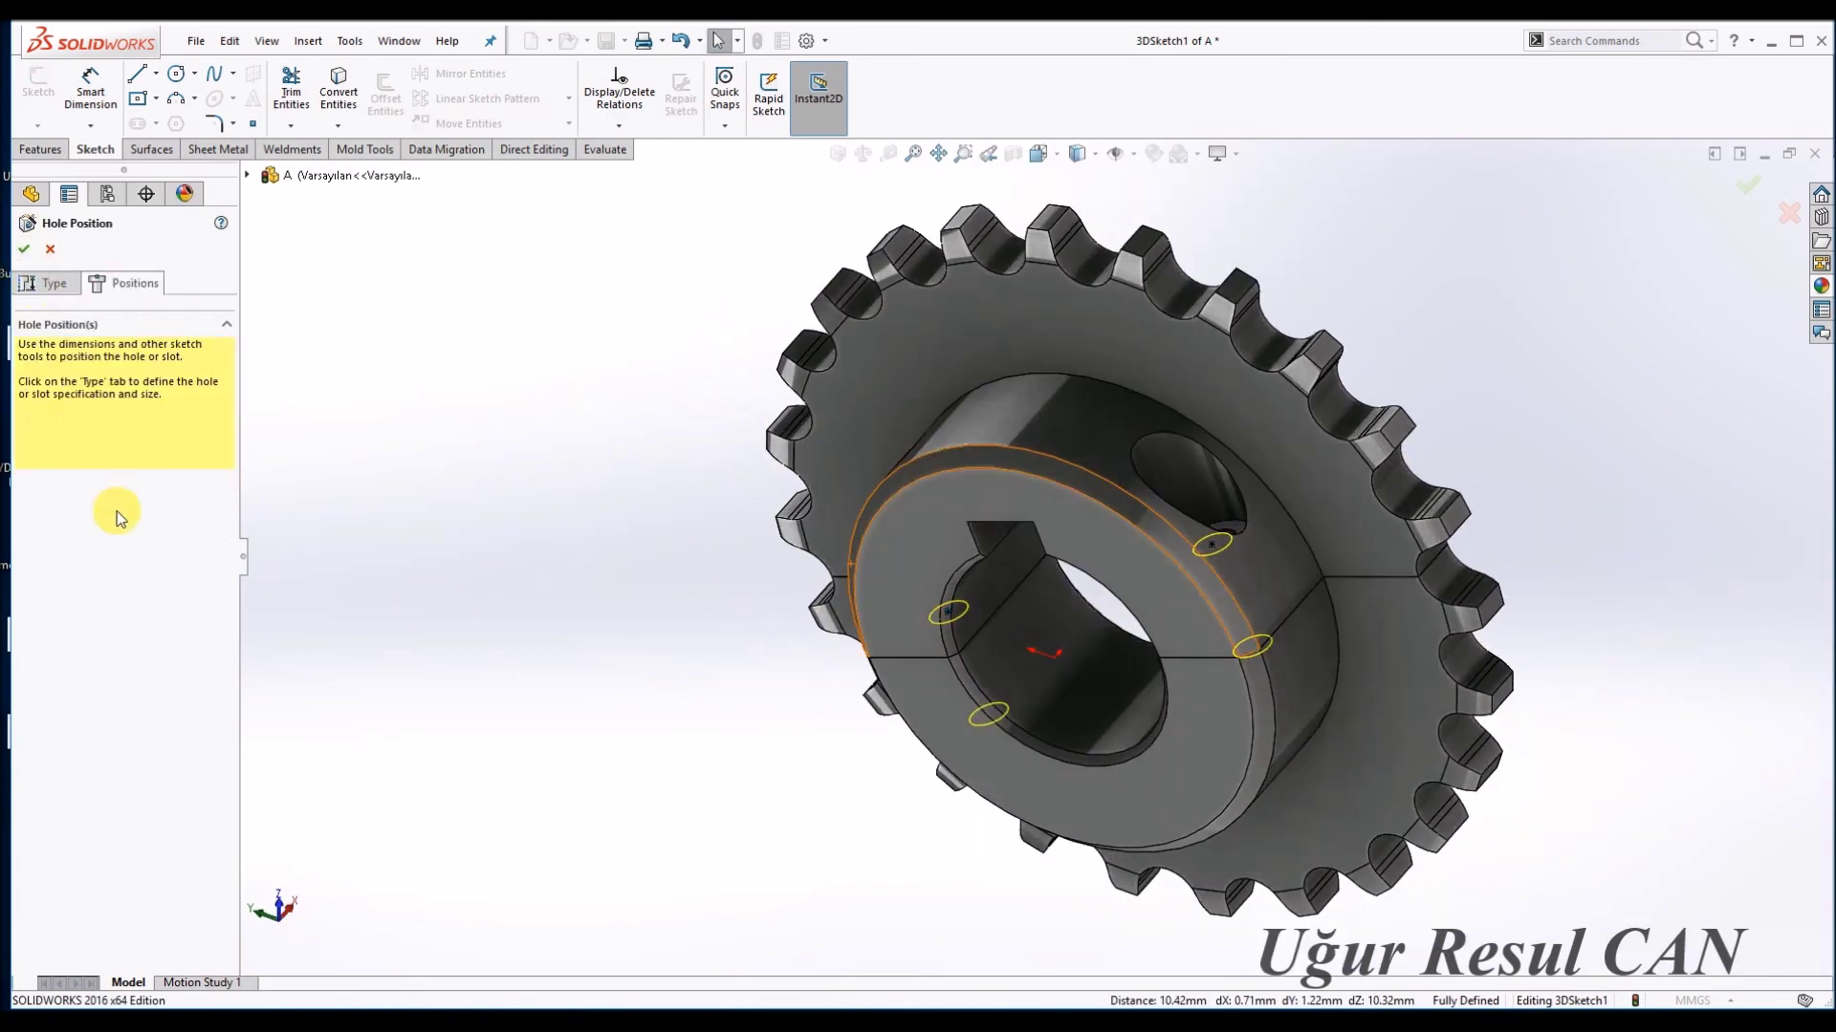
# Set the M6x1.0 tapped holes to 35 mm blind depth and confirm.
pyautogui.click(52, 289)
pyautogui.click(175, 831)
pyautogui.click(175, 831)
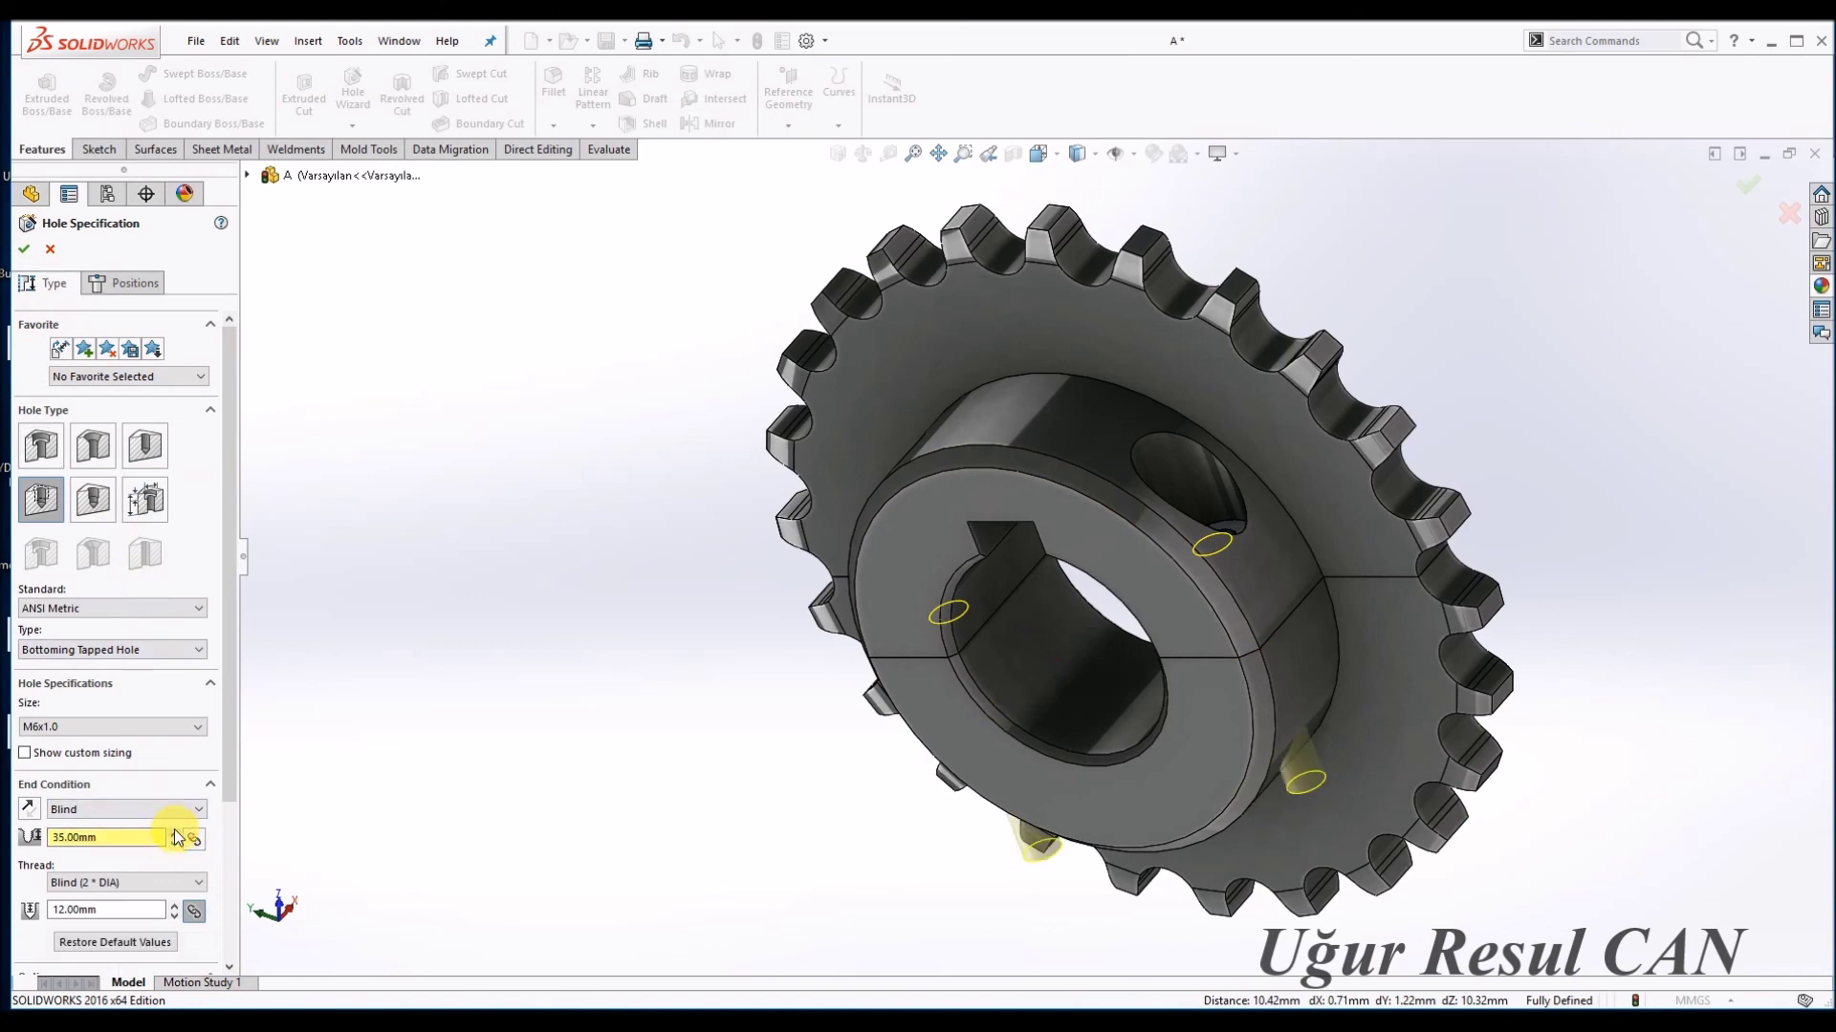
pyautogui.click(24, 249)
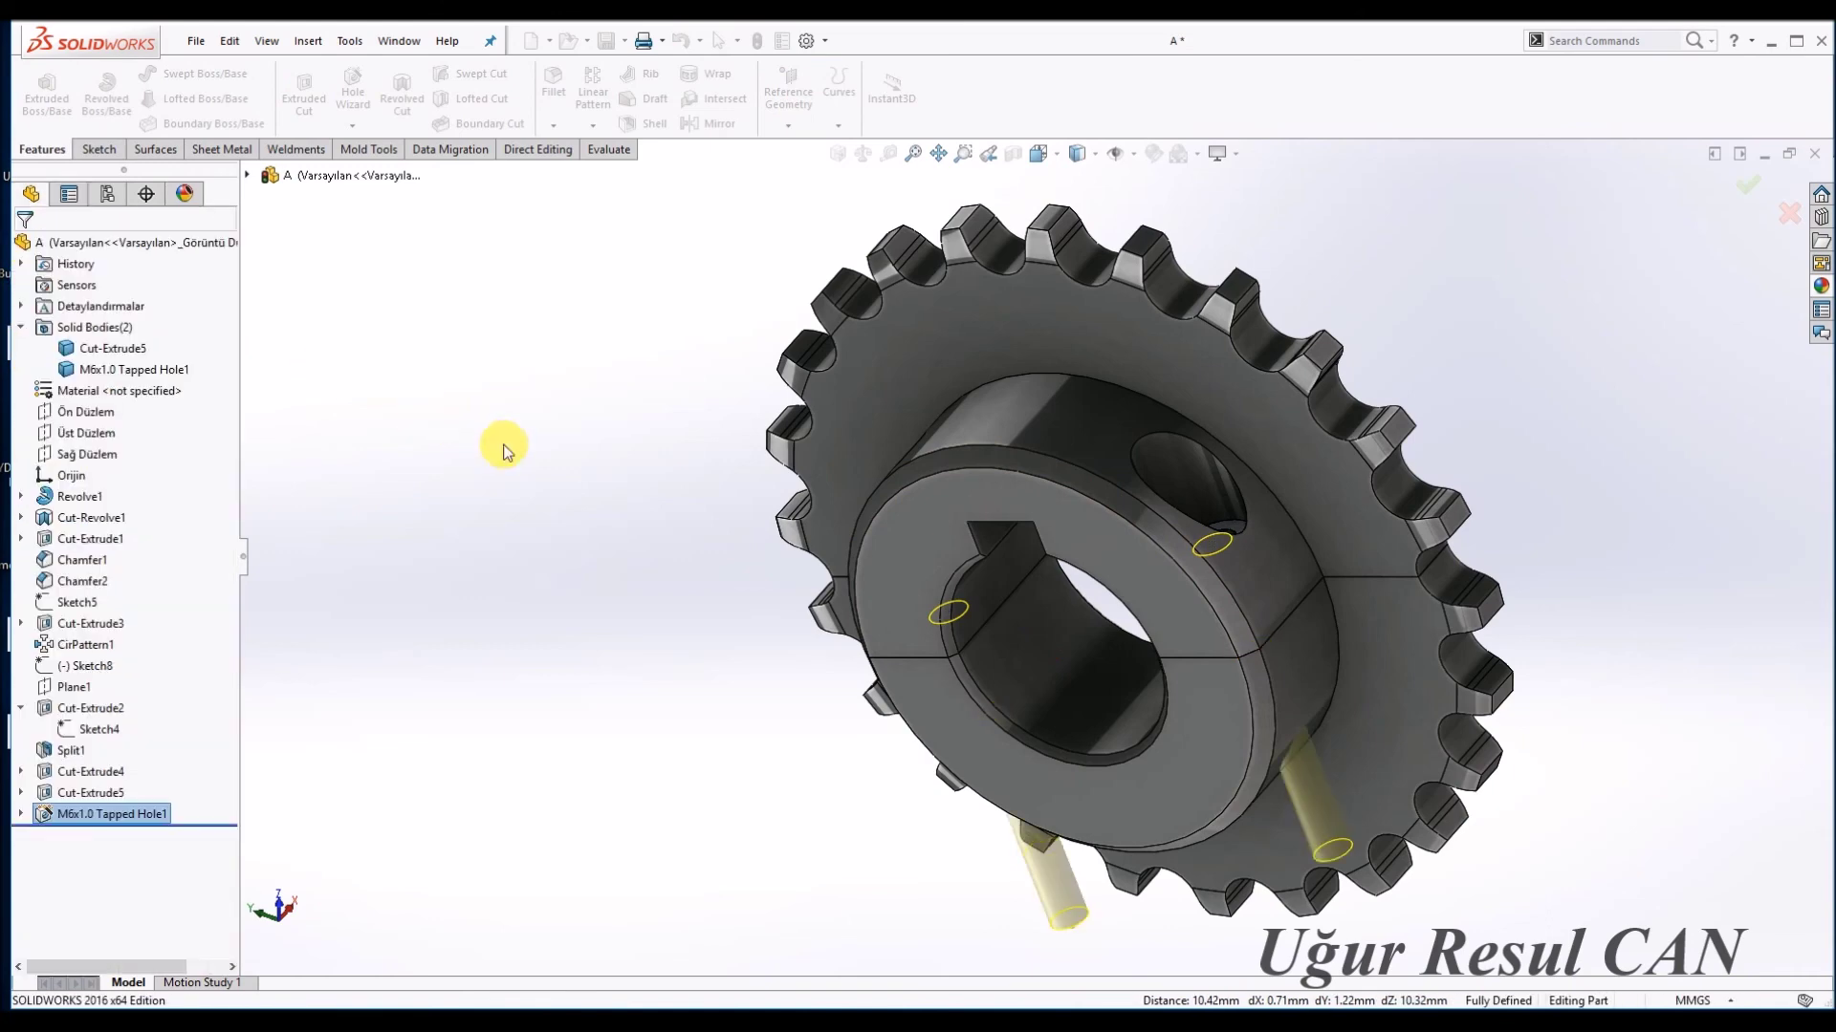
pyautogui.moveTo(648, 586)
pyautogui.mouseDown(button='middle')
pyautogui.moveTo(1338, 920)
pyautogui.moveTo(1262, 553)
pyautogui.moveTo(1221, 574)
pyautogui.moveTo(1332, 676)
pyautogui.moveTo(1228, 382)
pyautogui.moveTo(1242, 525)
pyautogui.moveTo(1115, 647)
pyautogui.moveTo(1024, 238)
pyautogui.moveTo(1134, 622)
pyautogui.mouseUp(button='middle')
pyautogui.scroll(-3, 1115, 669)
pyautogui.scroll(3, 1134, 623)
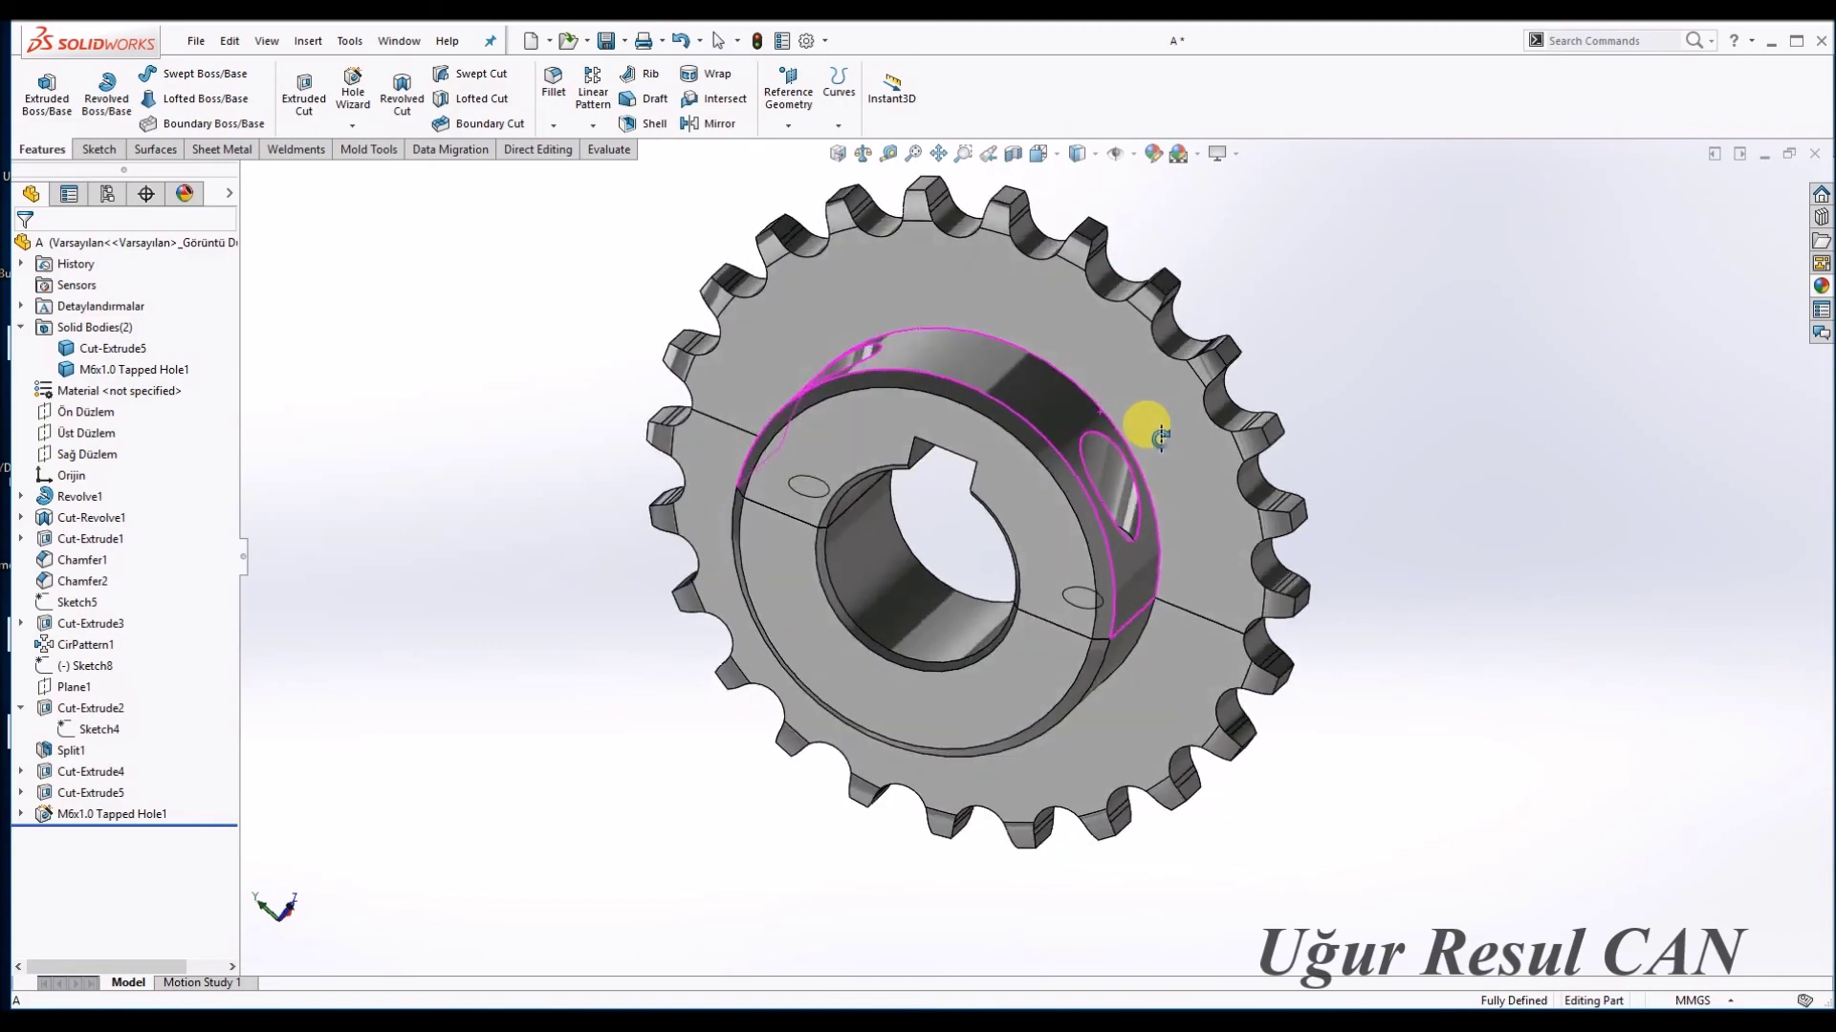